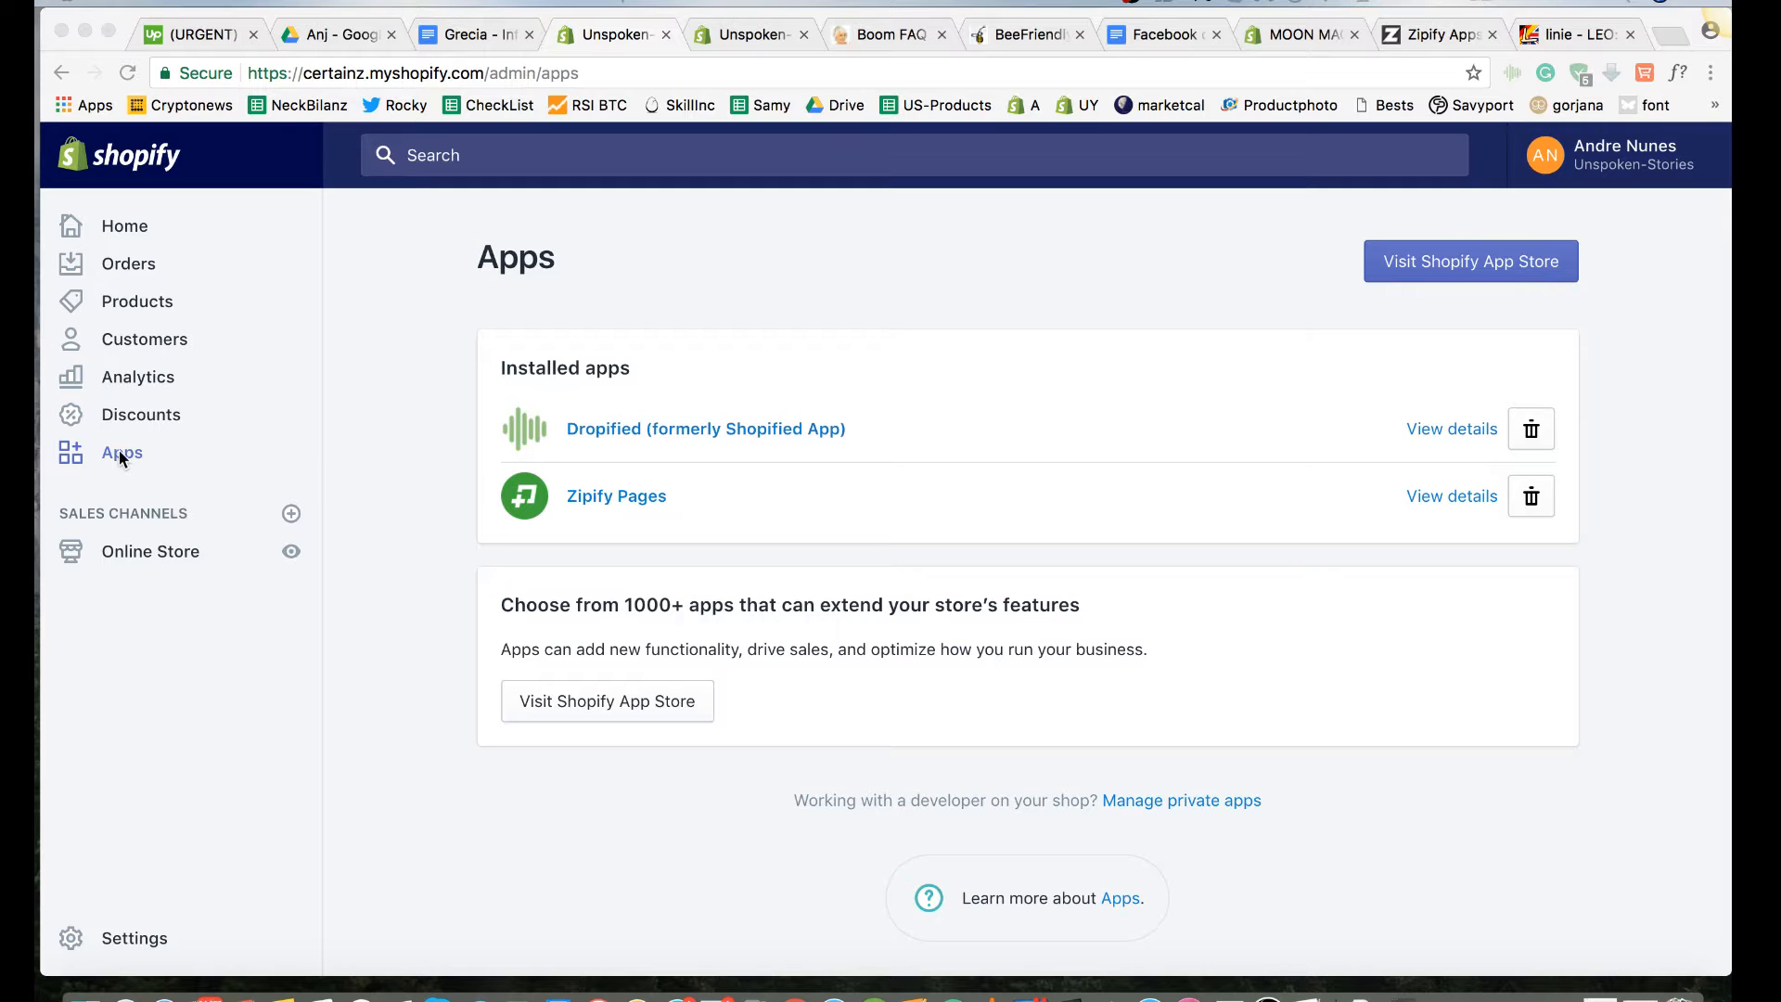
Step: Open the Zipify Pages app from the store's installed apps
{"action": "left_click", "coordinate": [459, 503]}
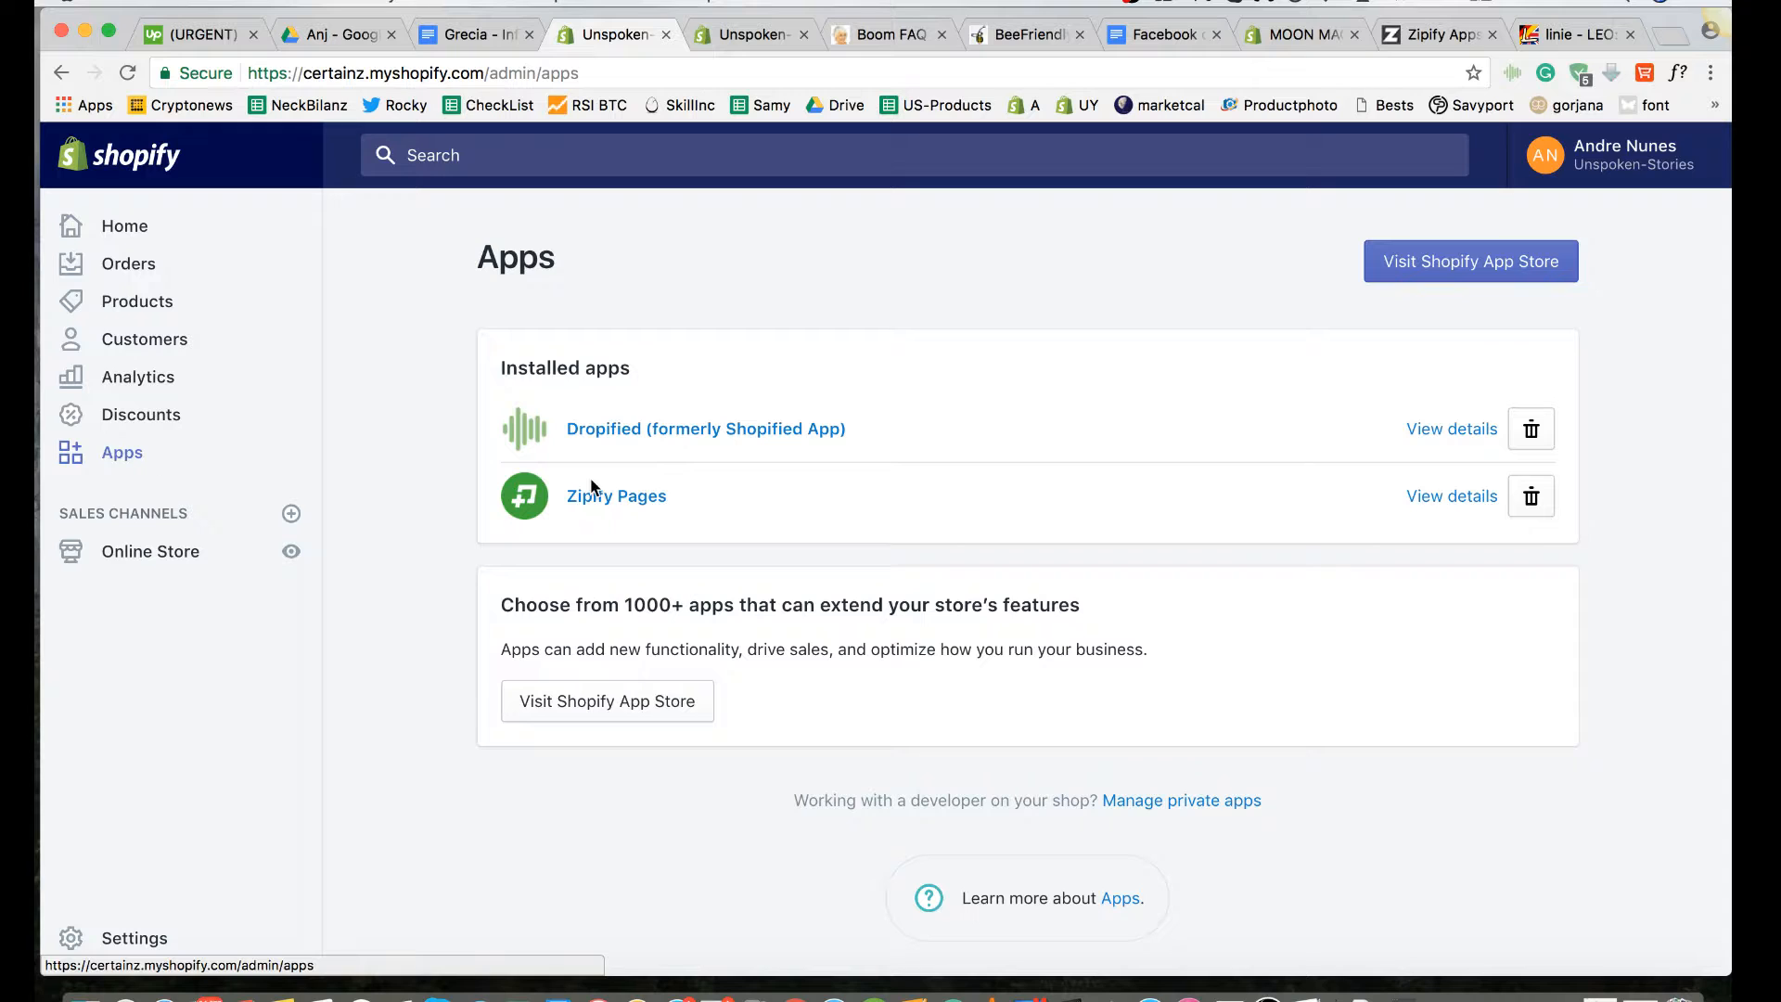
{"action": "left_click", "coordinate": [612, 501]}
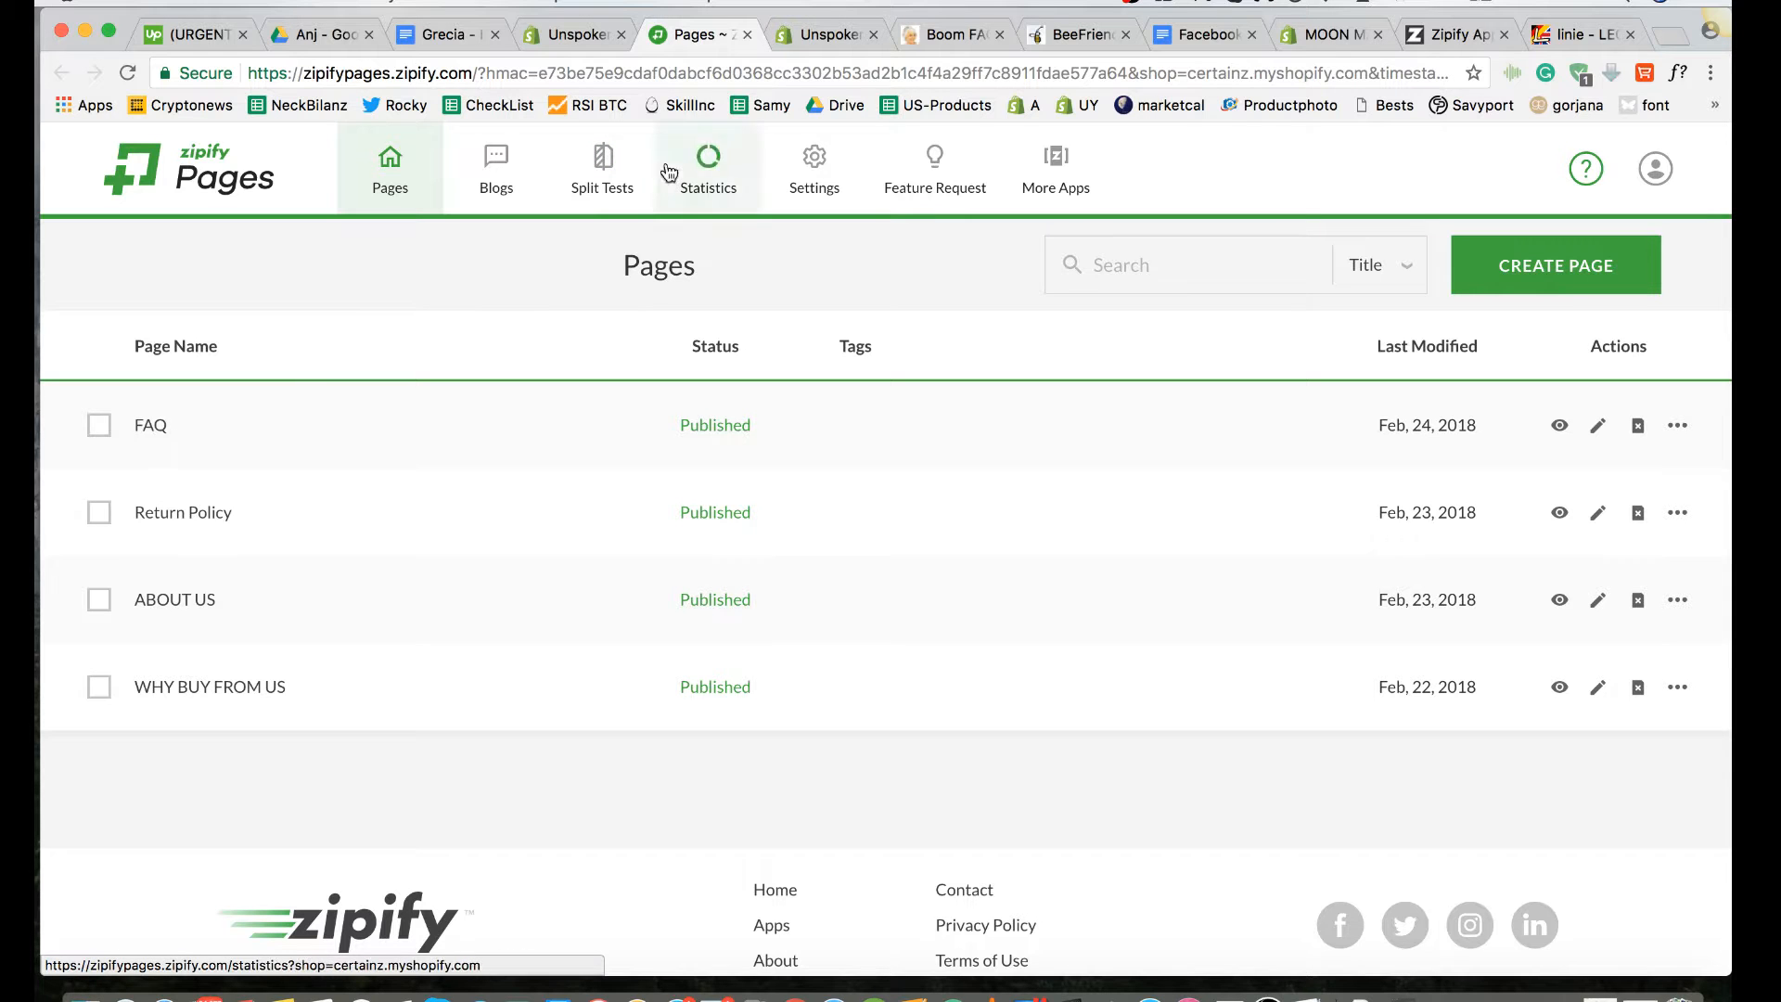
Step: Switch to the Unspoken Stories storefront and look through the live FAQ page's headline and questions
{"action": "left_click", "coordinate": [808, 37]}
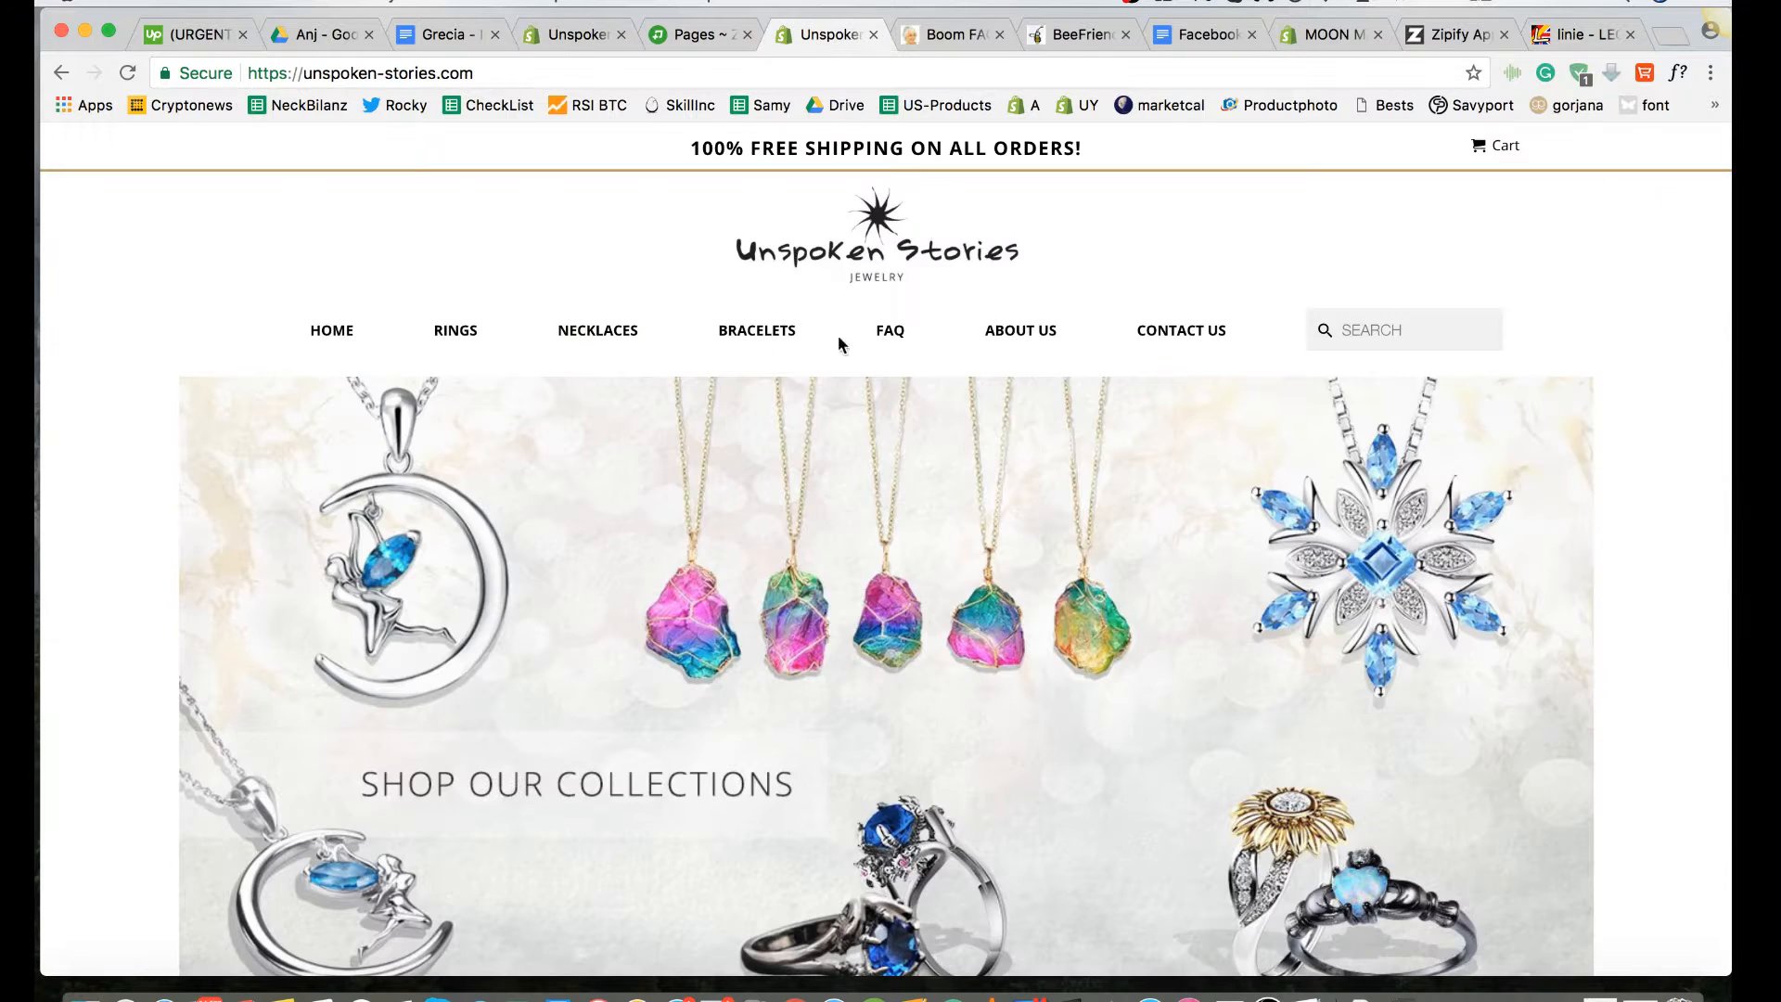
{"action": "left_click", "coordinate": [890, 332]}
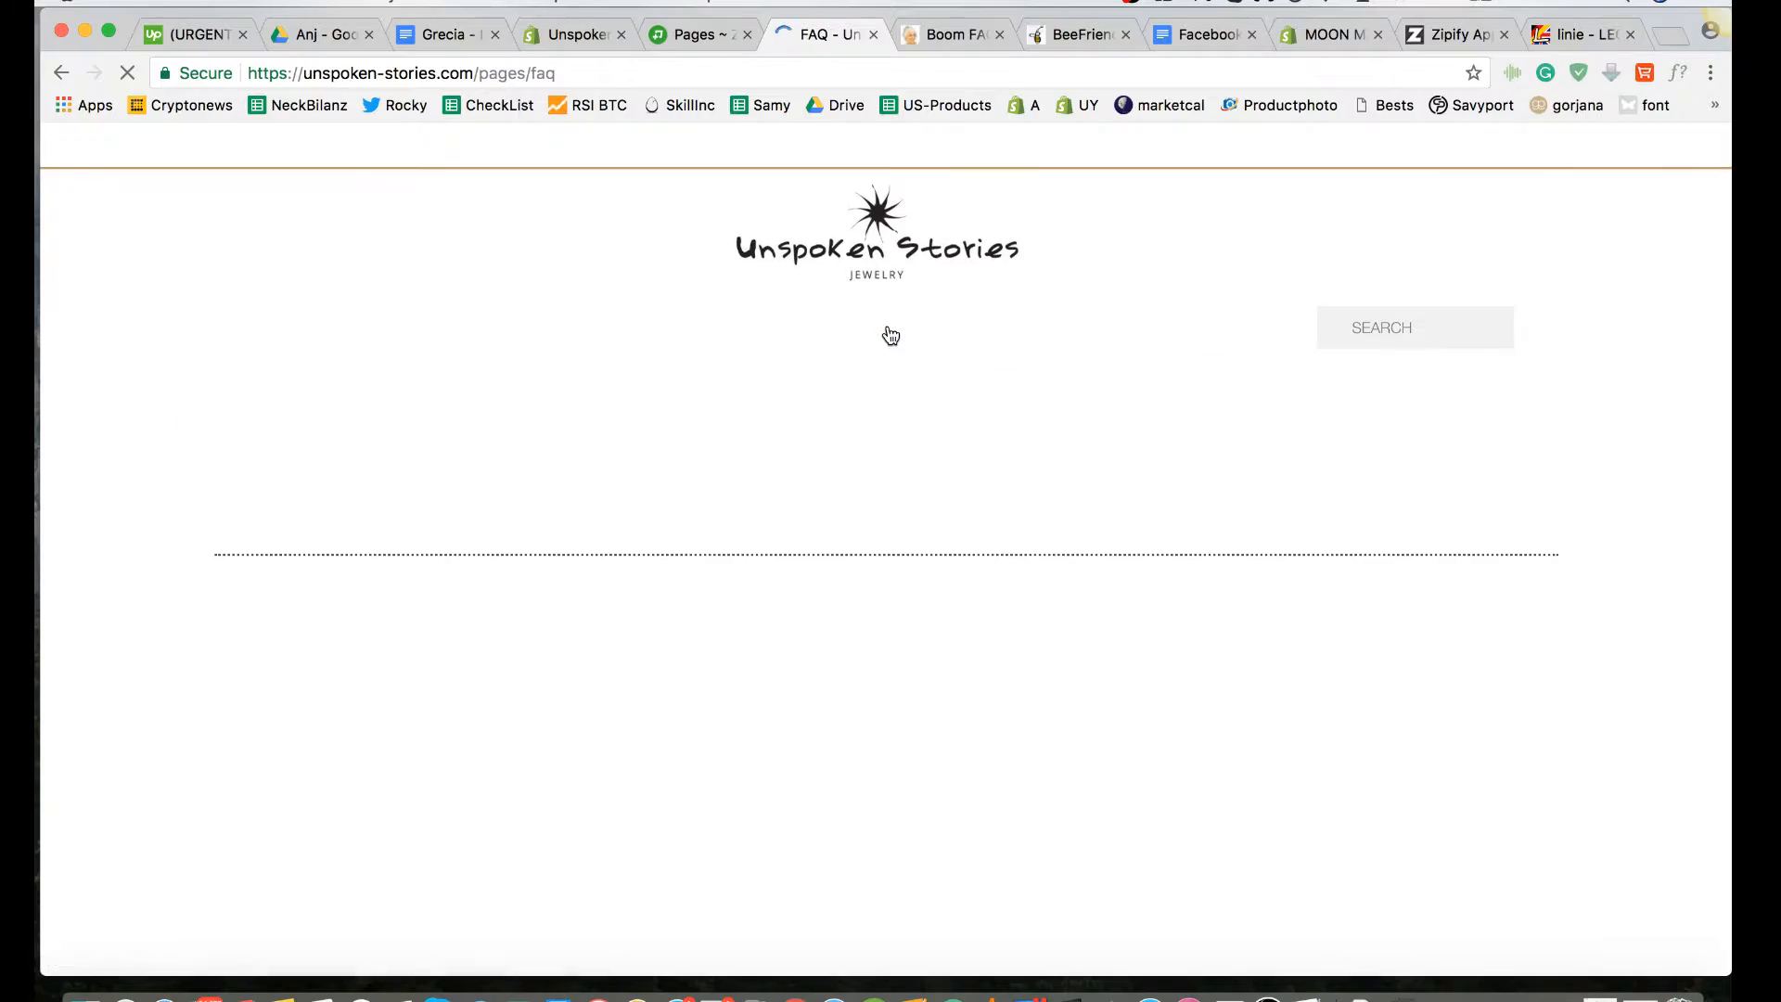
{"action": "scroll", "coordinate": [891, 336], "scroll_direction": "down", "scroll_amount": 15}
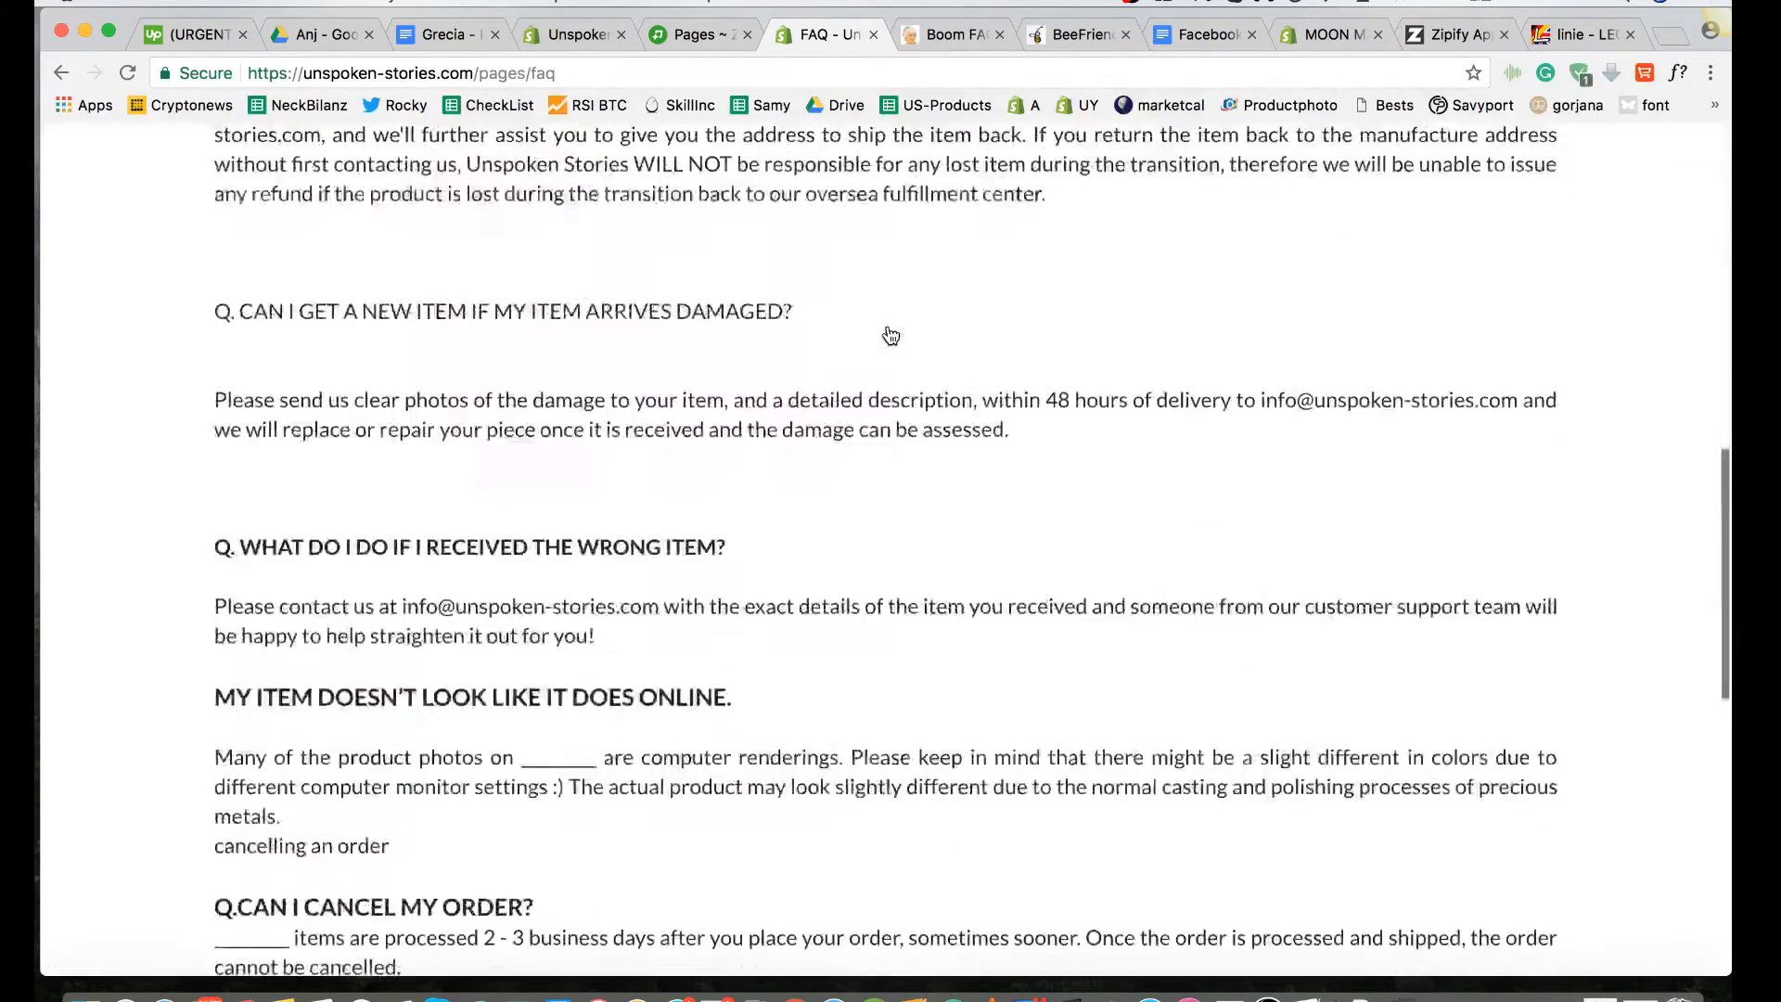
{"action": "scroll", "coordinate": [891, 336], "scroll_direction": "up", "scroll_amount": 15}
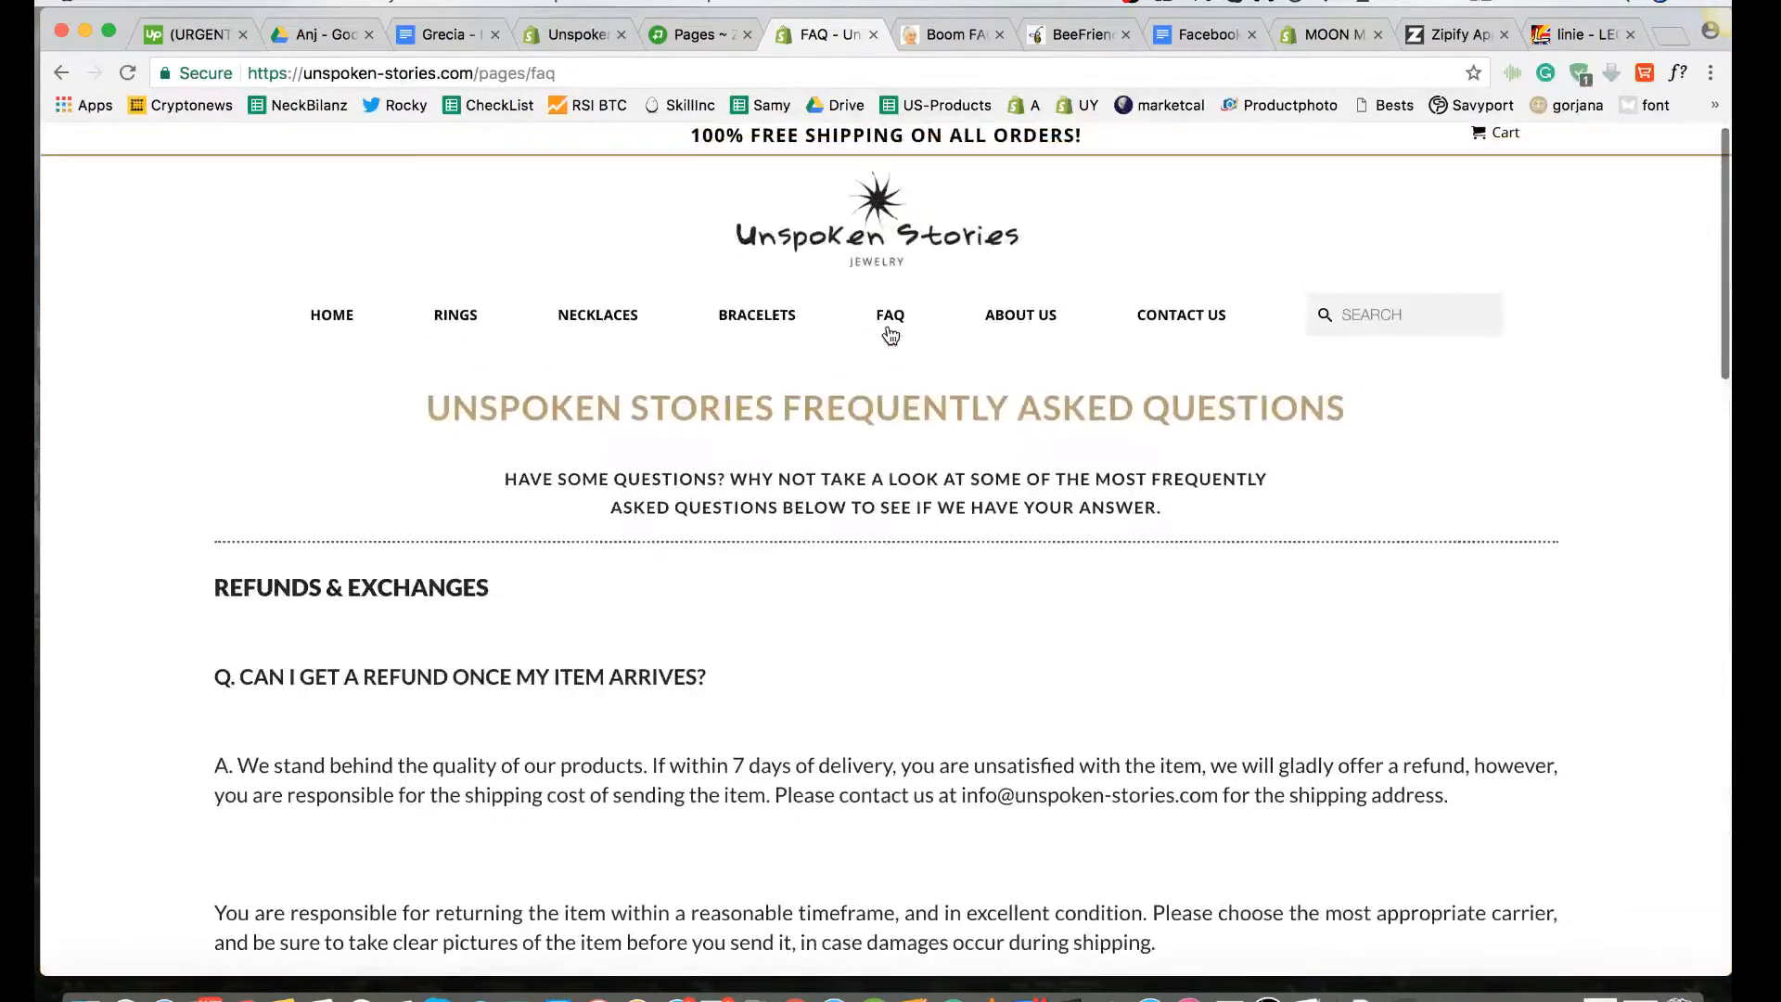
{"action": "scroll", "coordinate": [787, 448], "scroll_direction": "down", "scroll_amount": 15}
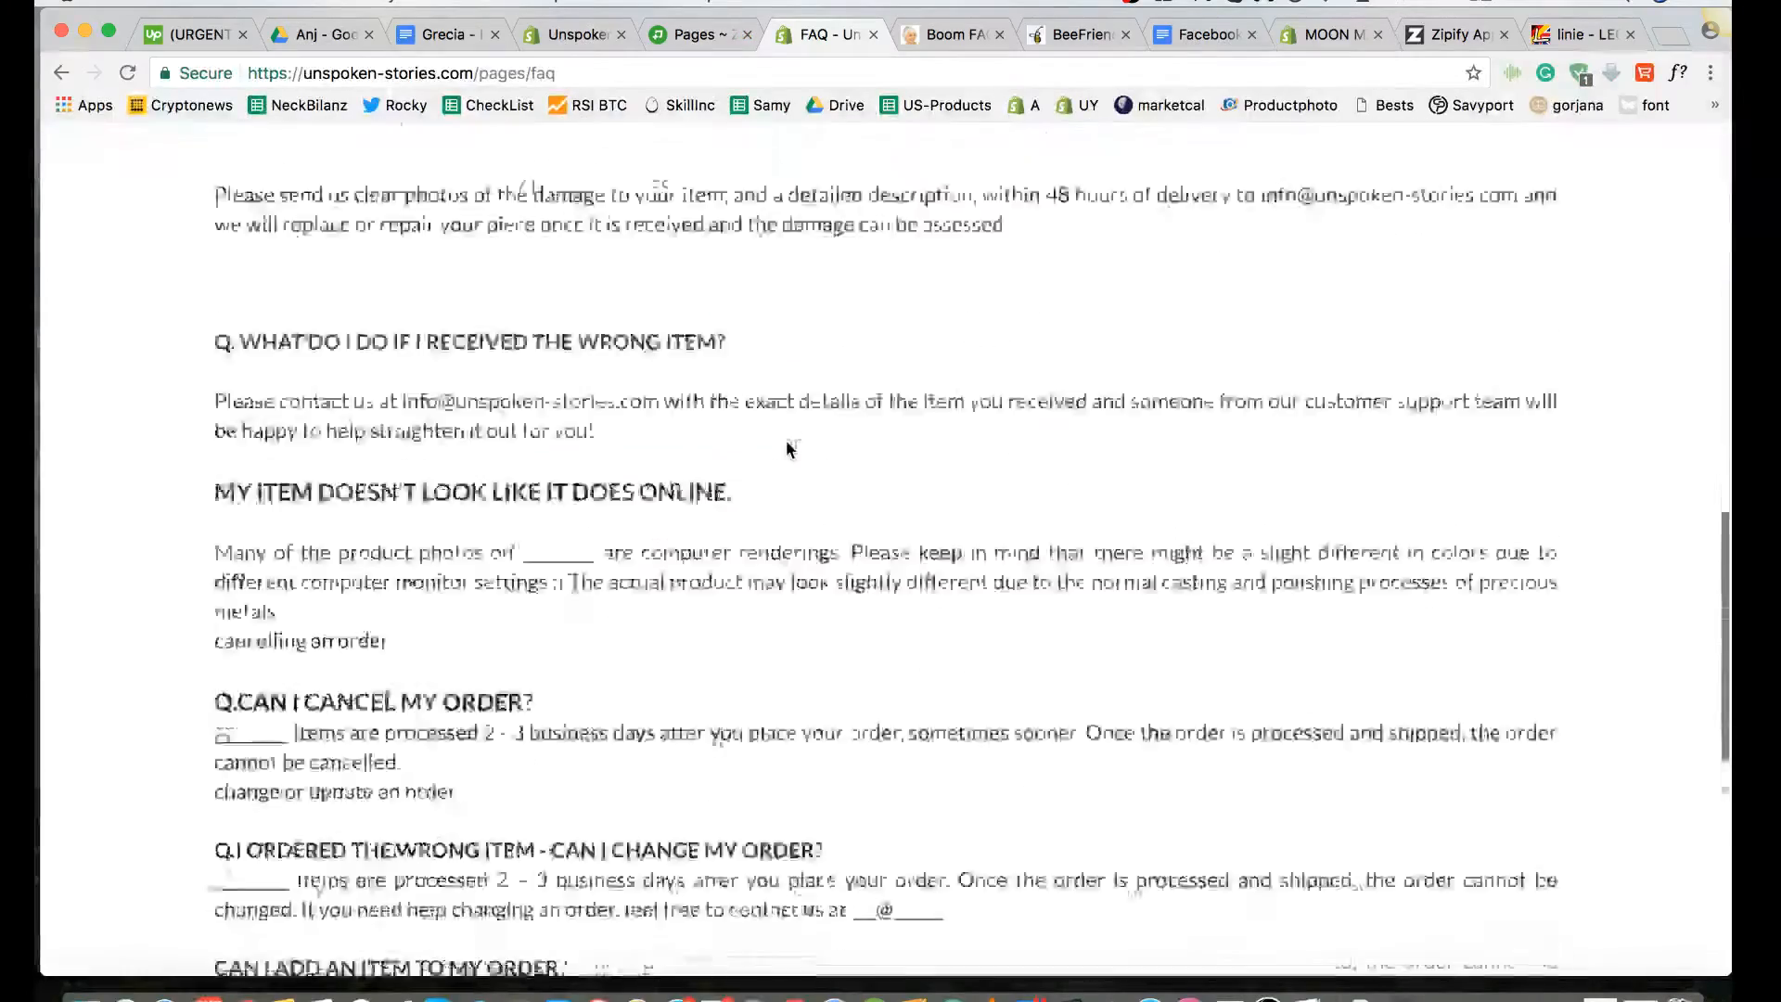
{"action": "scroll", "coordinate": [751, 651], "scroll_direction": "up", "scroll_amount": 8}
{"action": "scroll", "coordinate": [752, 651], "scroll_direction": "up", "scroll_amount": 10}
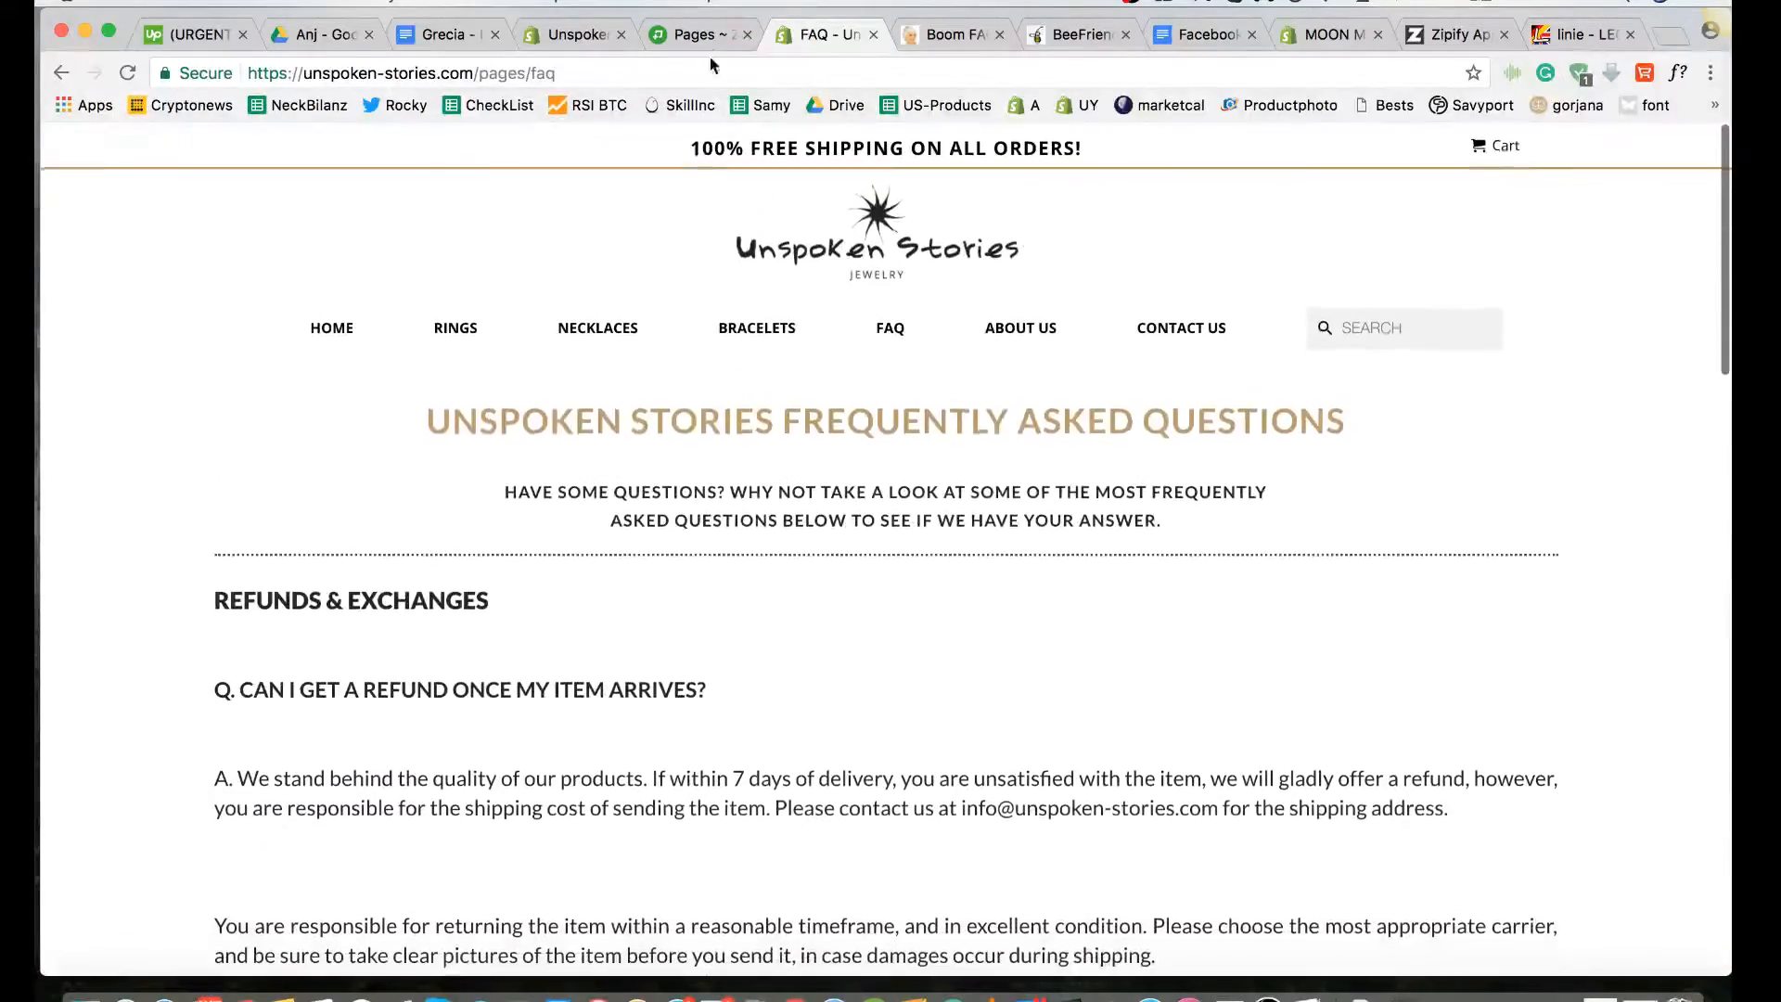
Step: Return to Zipify Pages, open the FAQ page in the page editor, and look through its content to the footer
{"action": "left_click", "coordinate": [701, 35]}
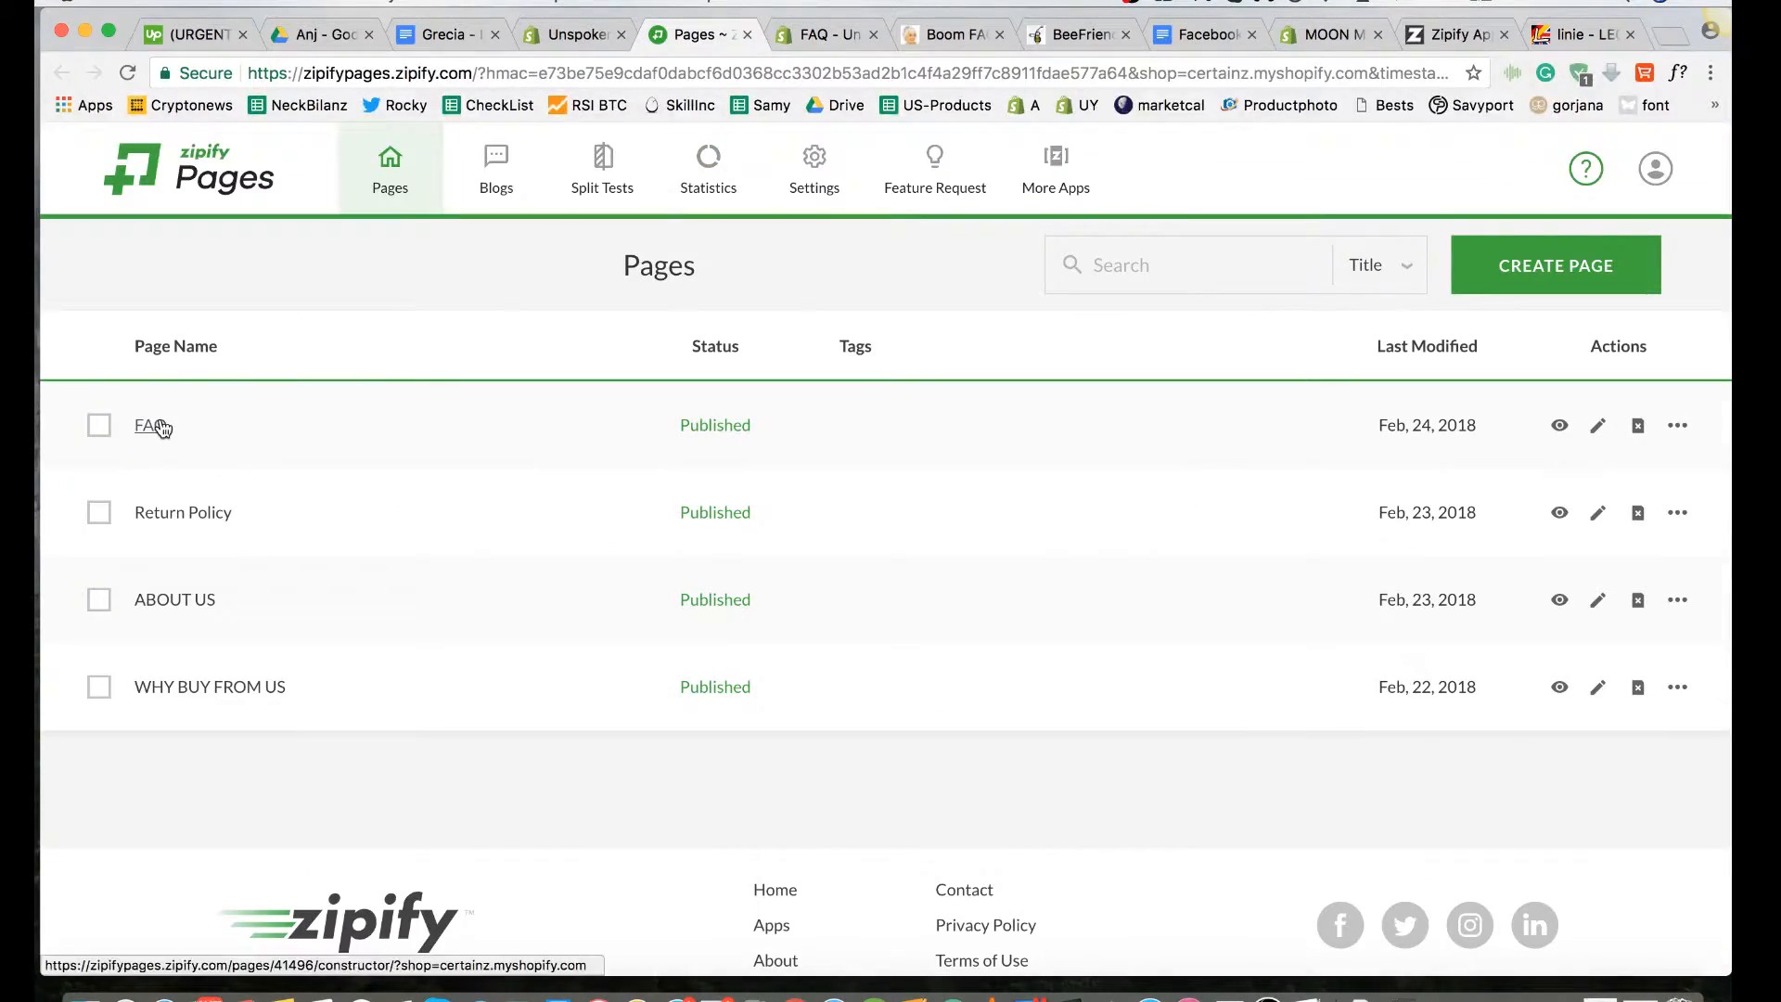
{"action": "left_click", "coordinate": [153, 426]}
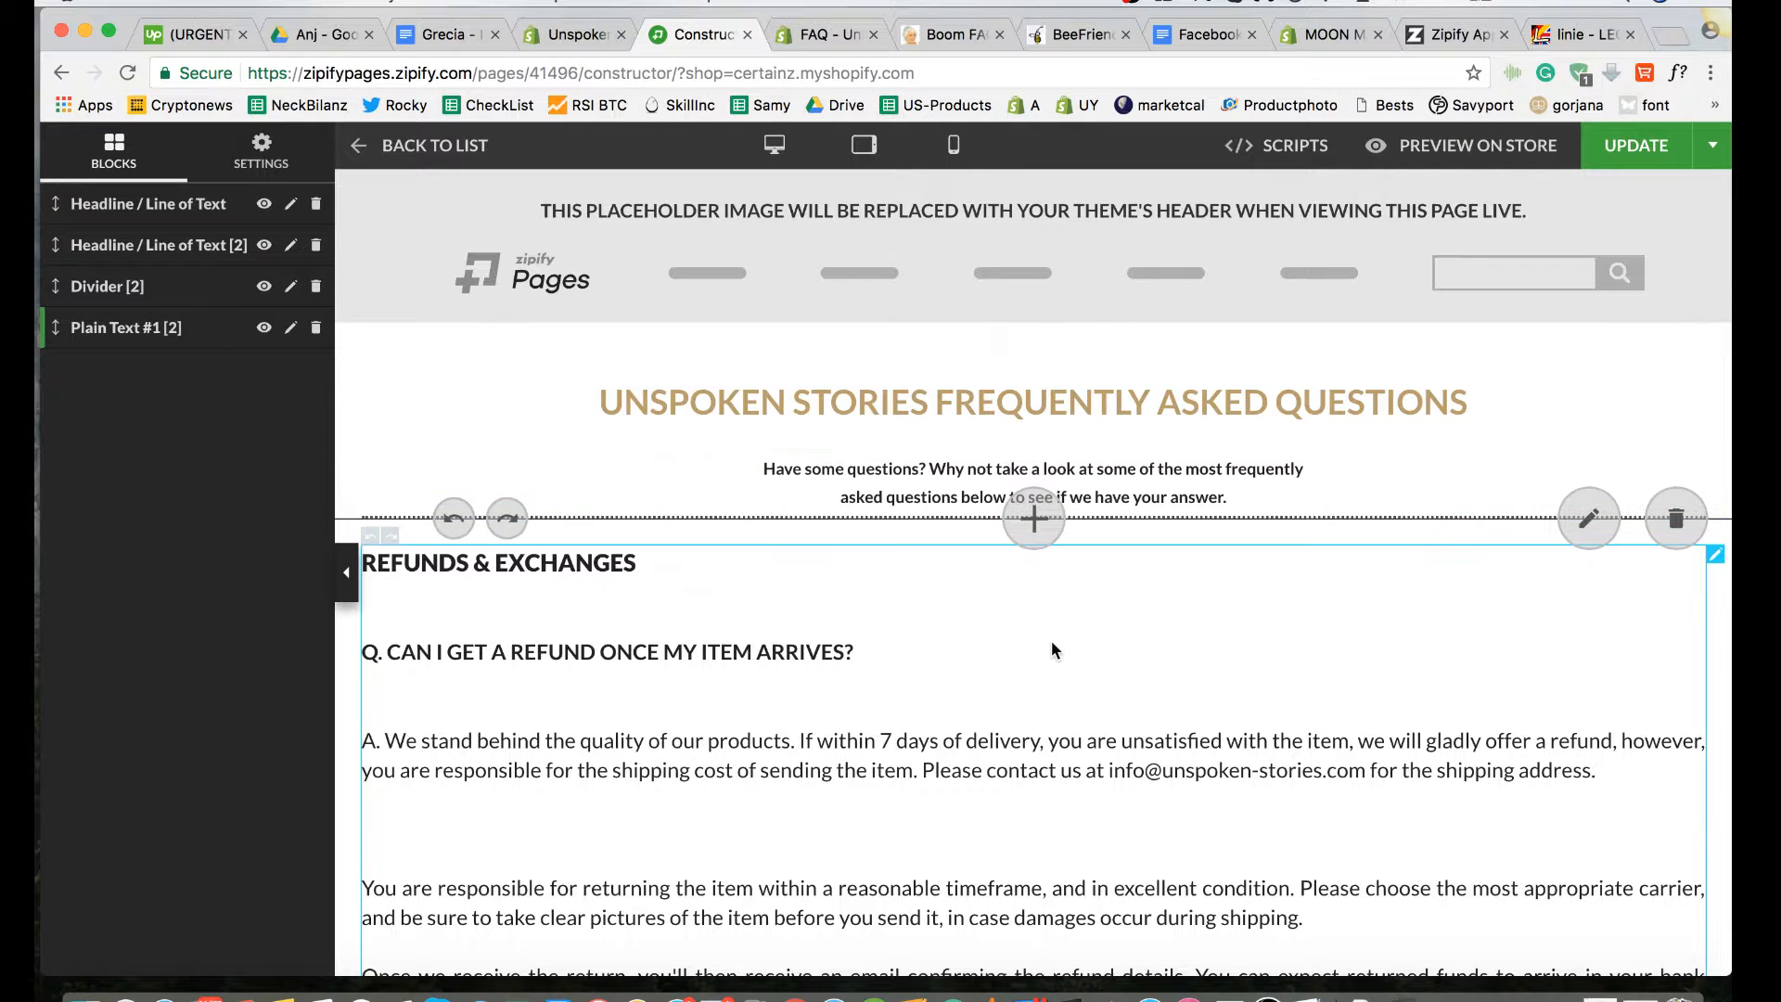
{"action": "scroll", "coordinate": [1050, 640], "scroll_direction": "down", "scroll_amount": 5}
{"action": "scroll", "coordinate": [1053, 612], "scroll_direction": "up", "scroll_amount": 5}
{"action": "scroll", "coordinate": [1227, 575], "scroll_direction": "down", "scroll_amount": 3}
{"action": "scroll", "coordinate": [1227, 575], "scroll_direction": "down", "scroll_amount": 1}
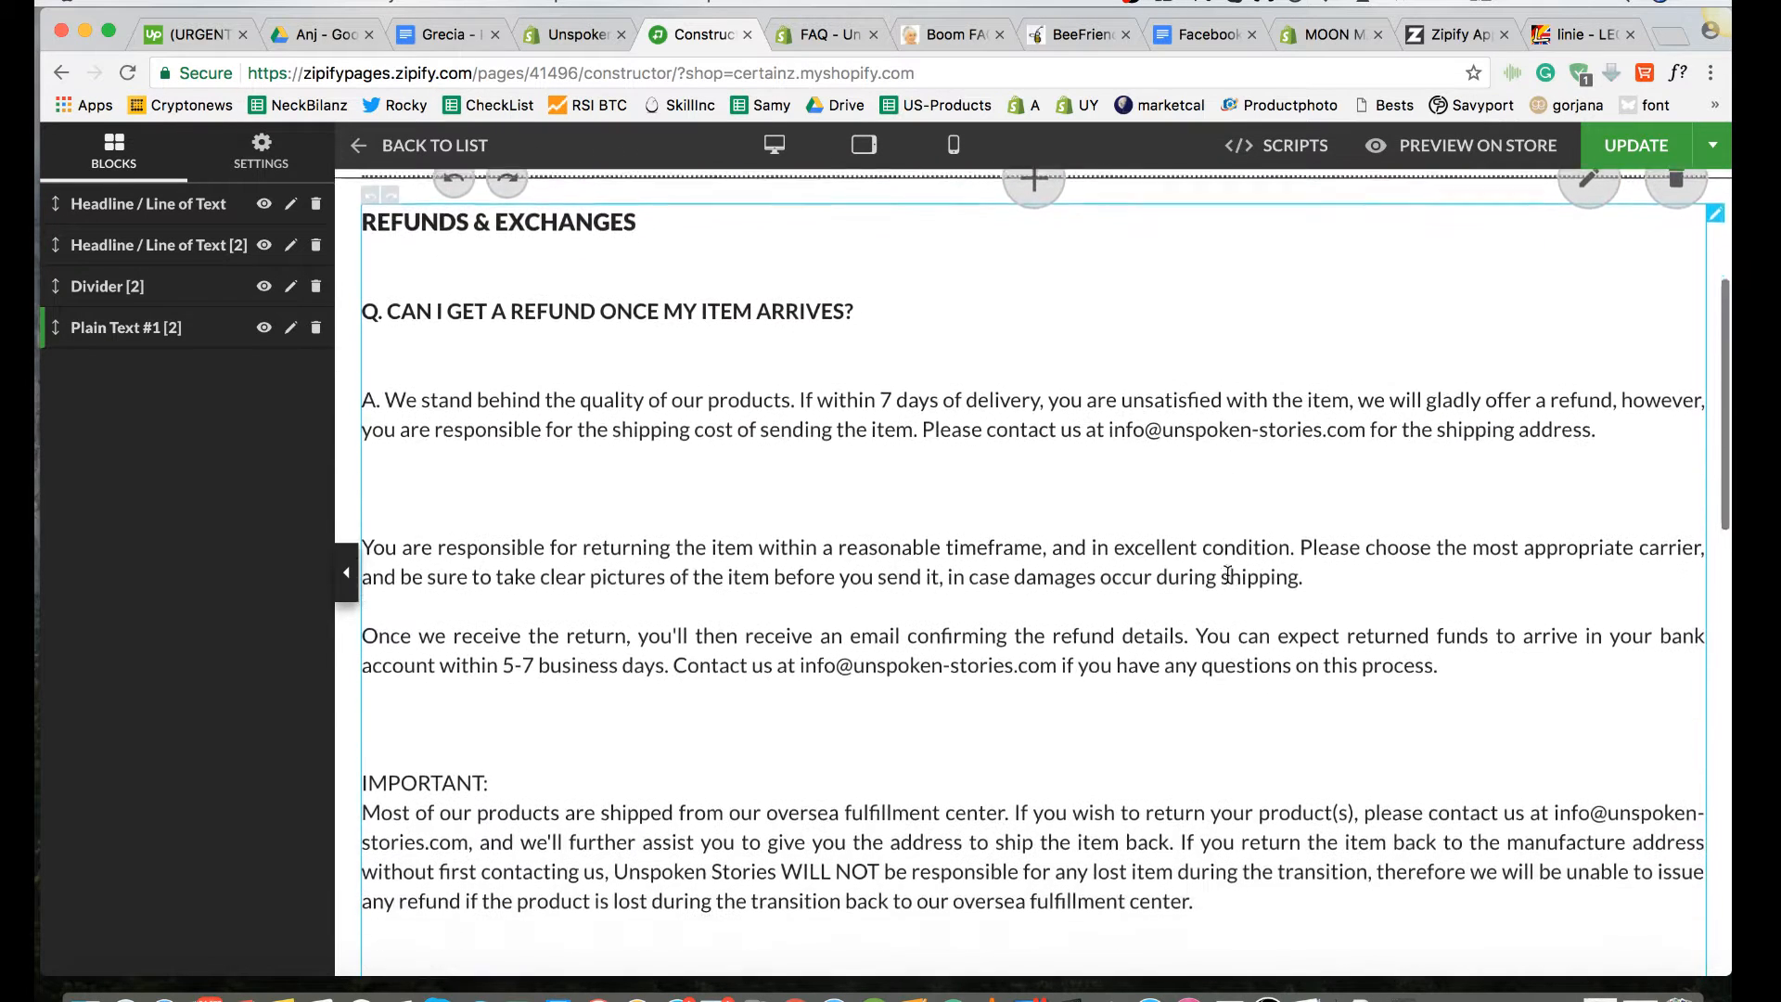
{"action": "scroll", "coordinate": [1227, 580], "scroll_direction": "down", "scroll_amount": 15}
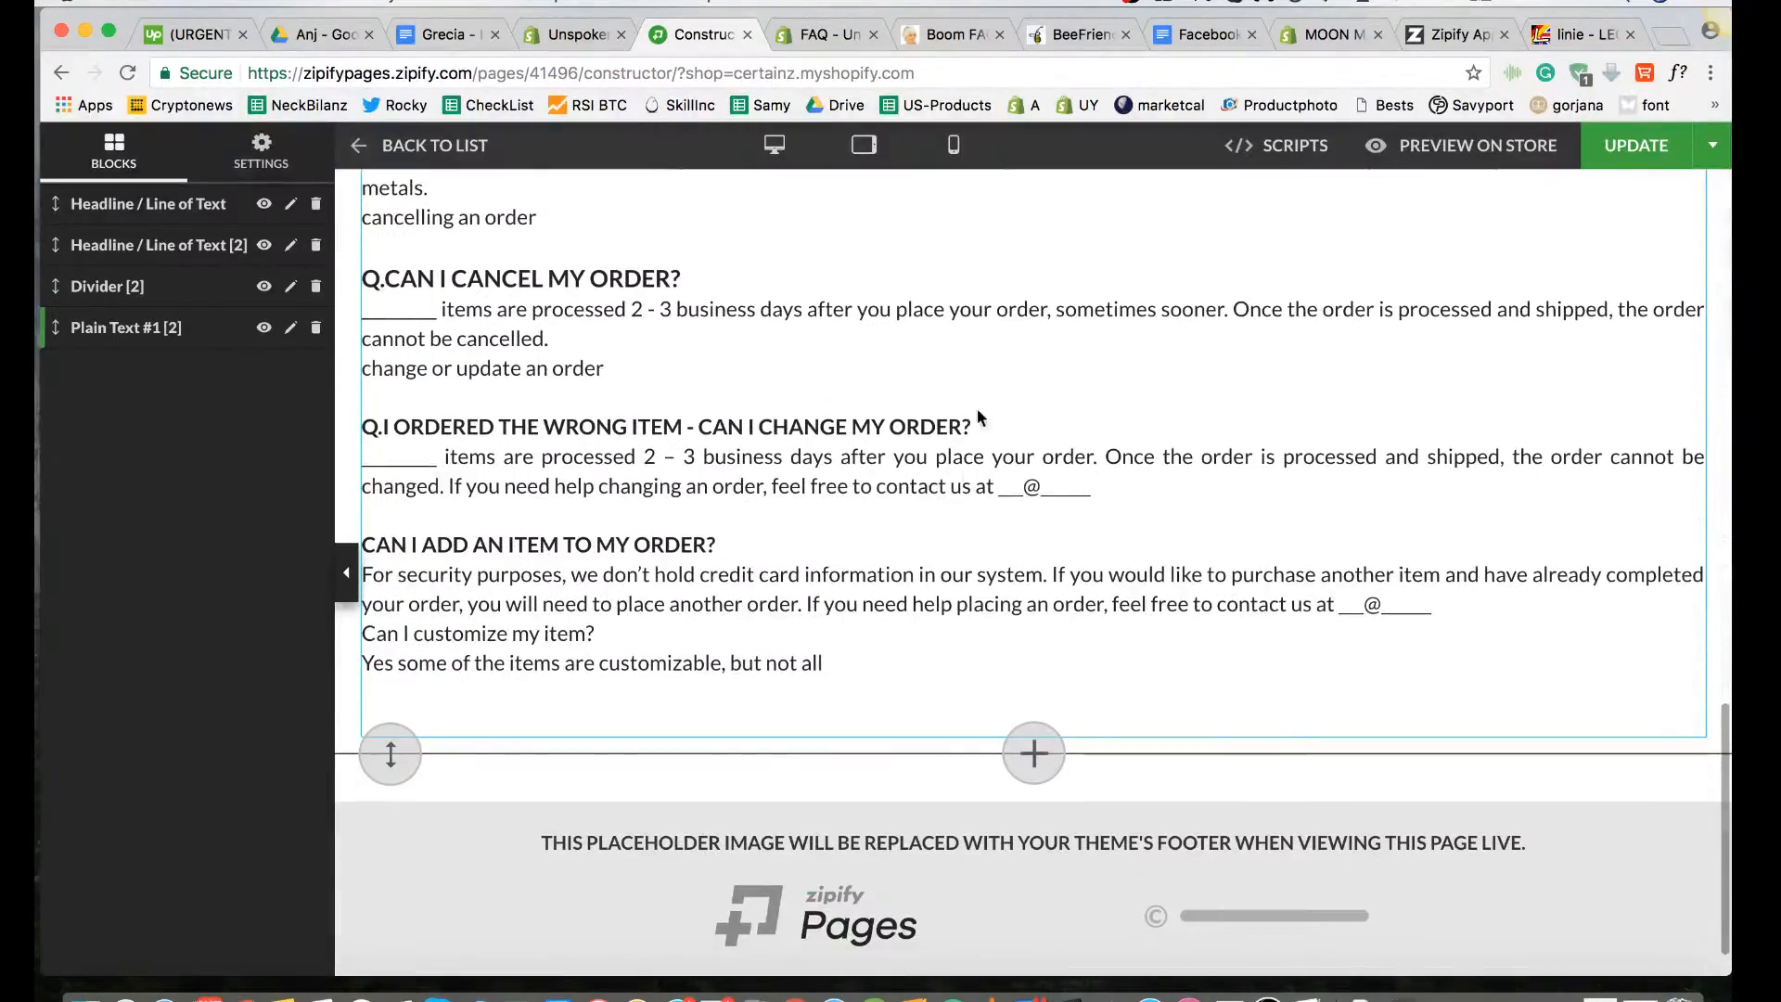
{"action": "scroll", "coordinate": [914, 517], "scroll_direction": "up", "scroll_amount": 20}
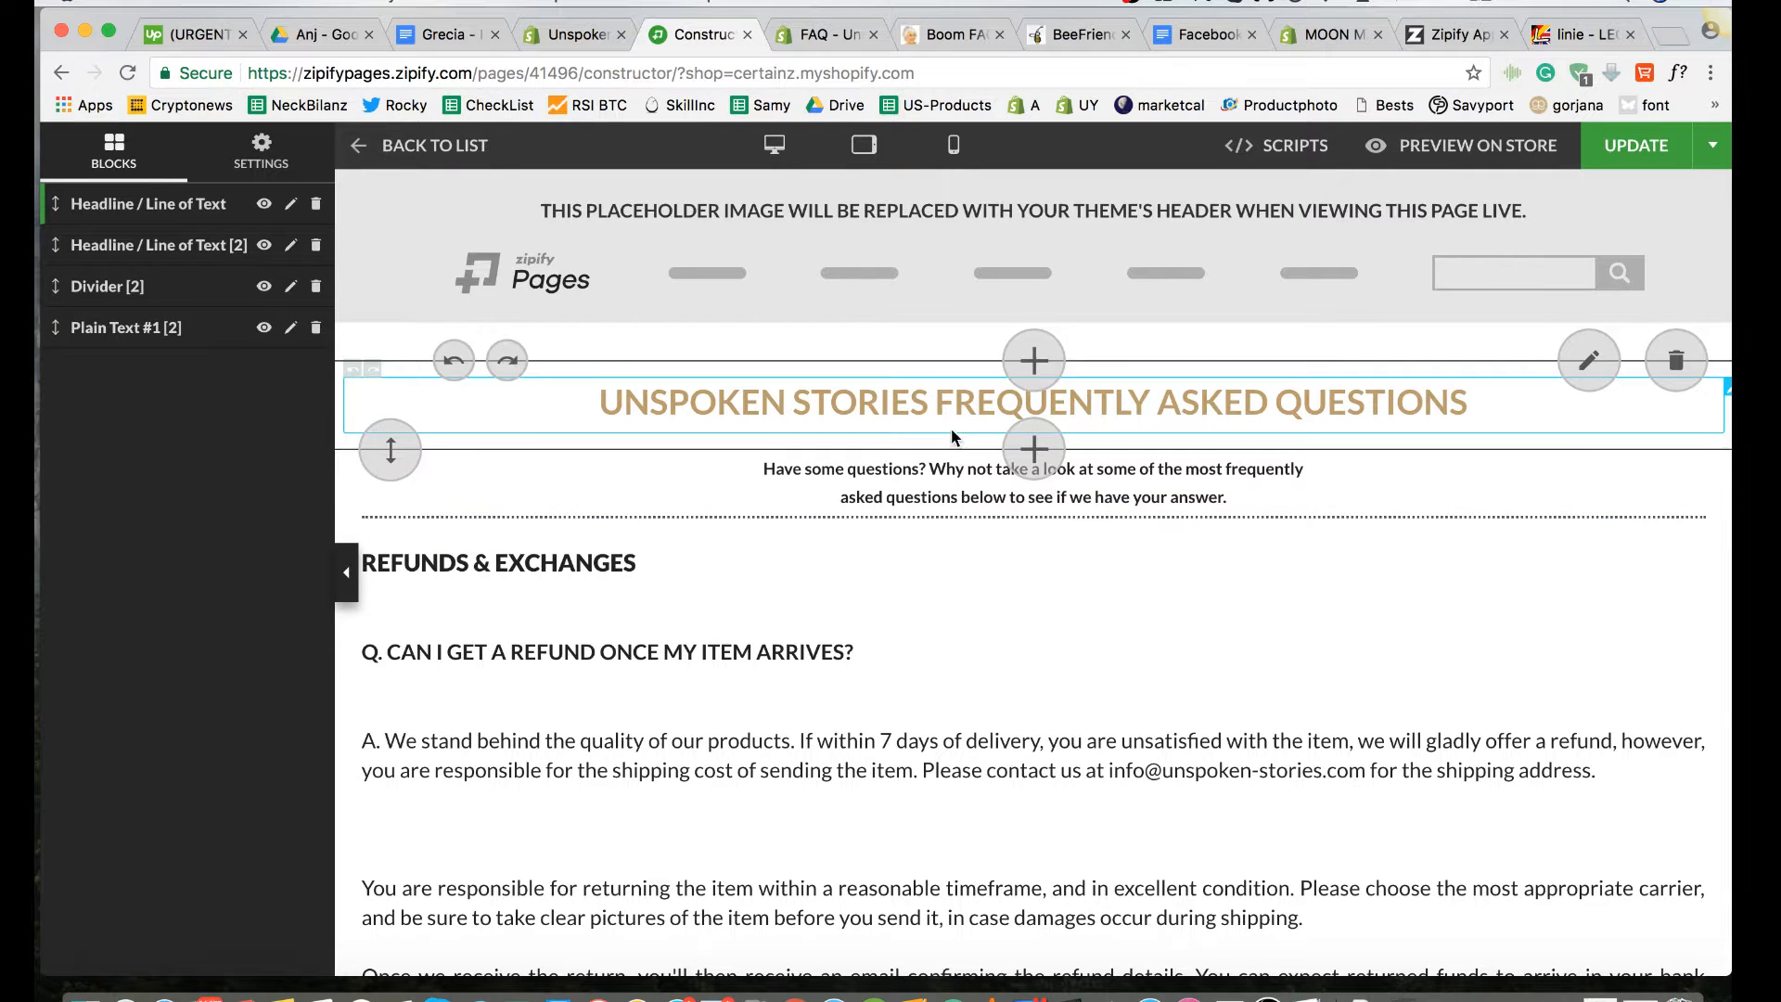
Step: Browse the block library below the page headline, viewing the Video, General Content, Buy Boxes and Headers categories
{"action": "left_click", "coordinate": [1039, 445]}
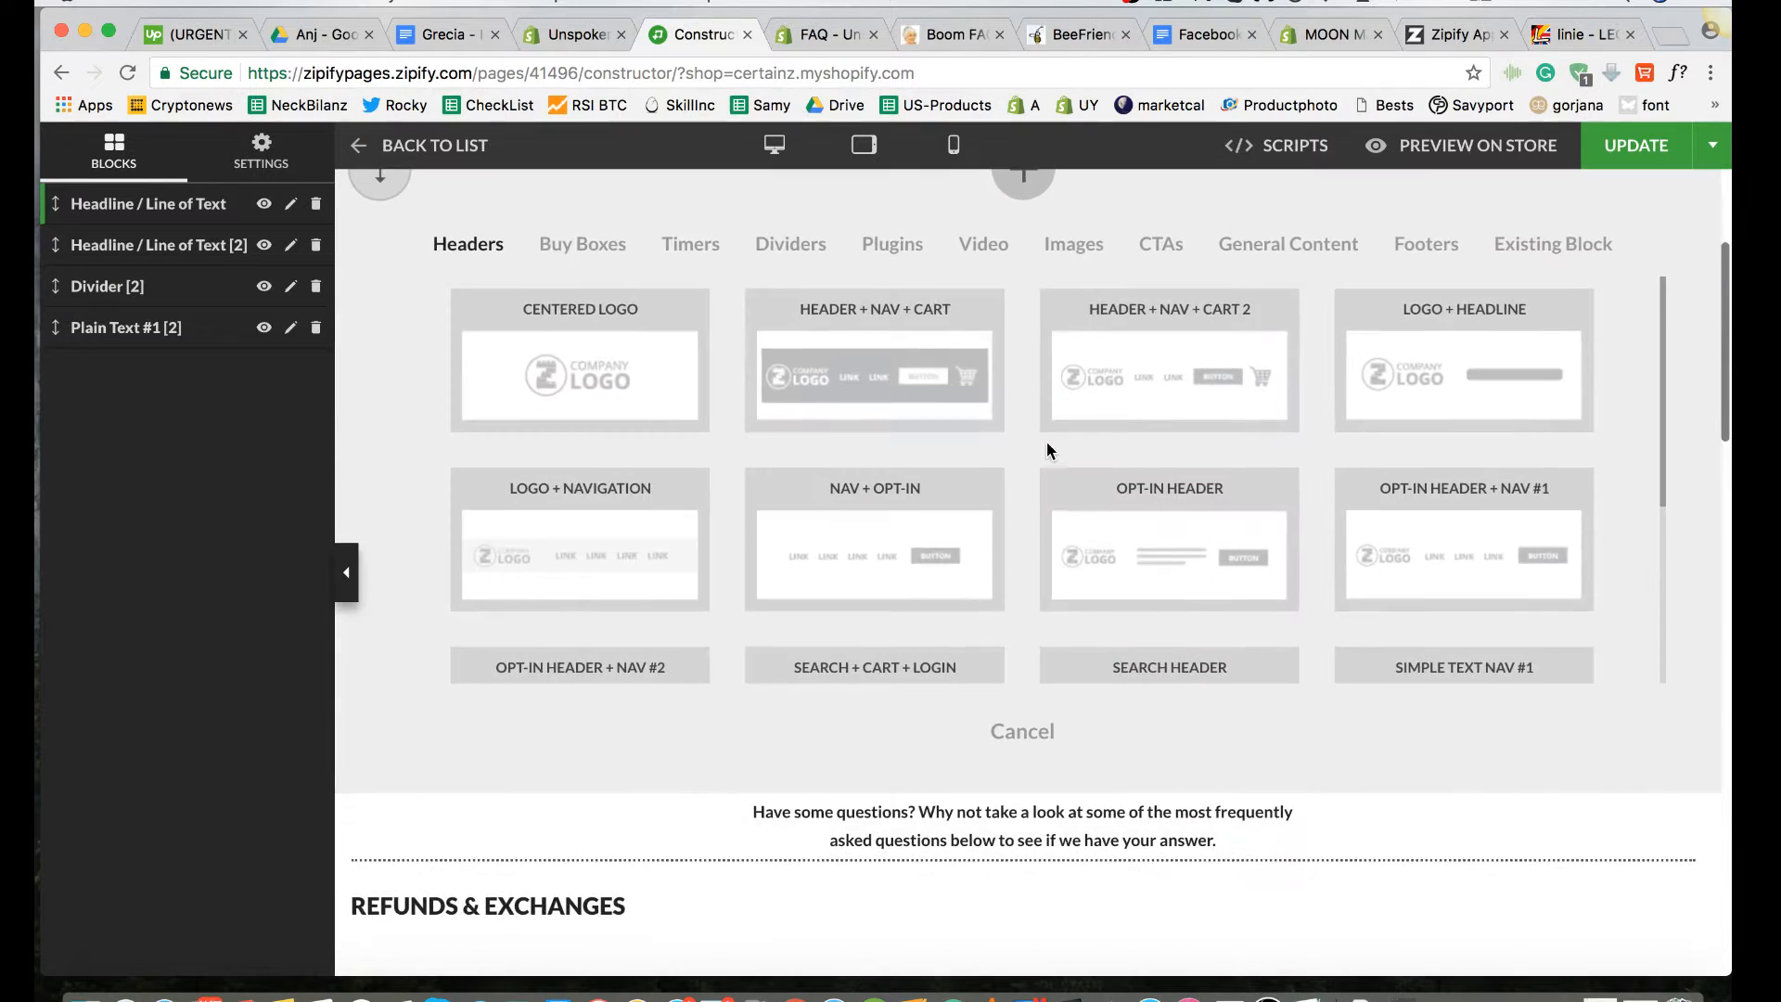
{"action": "left_click", "coordinate": [982, 243]}
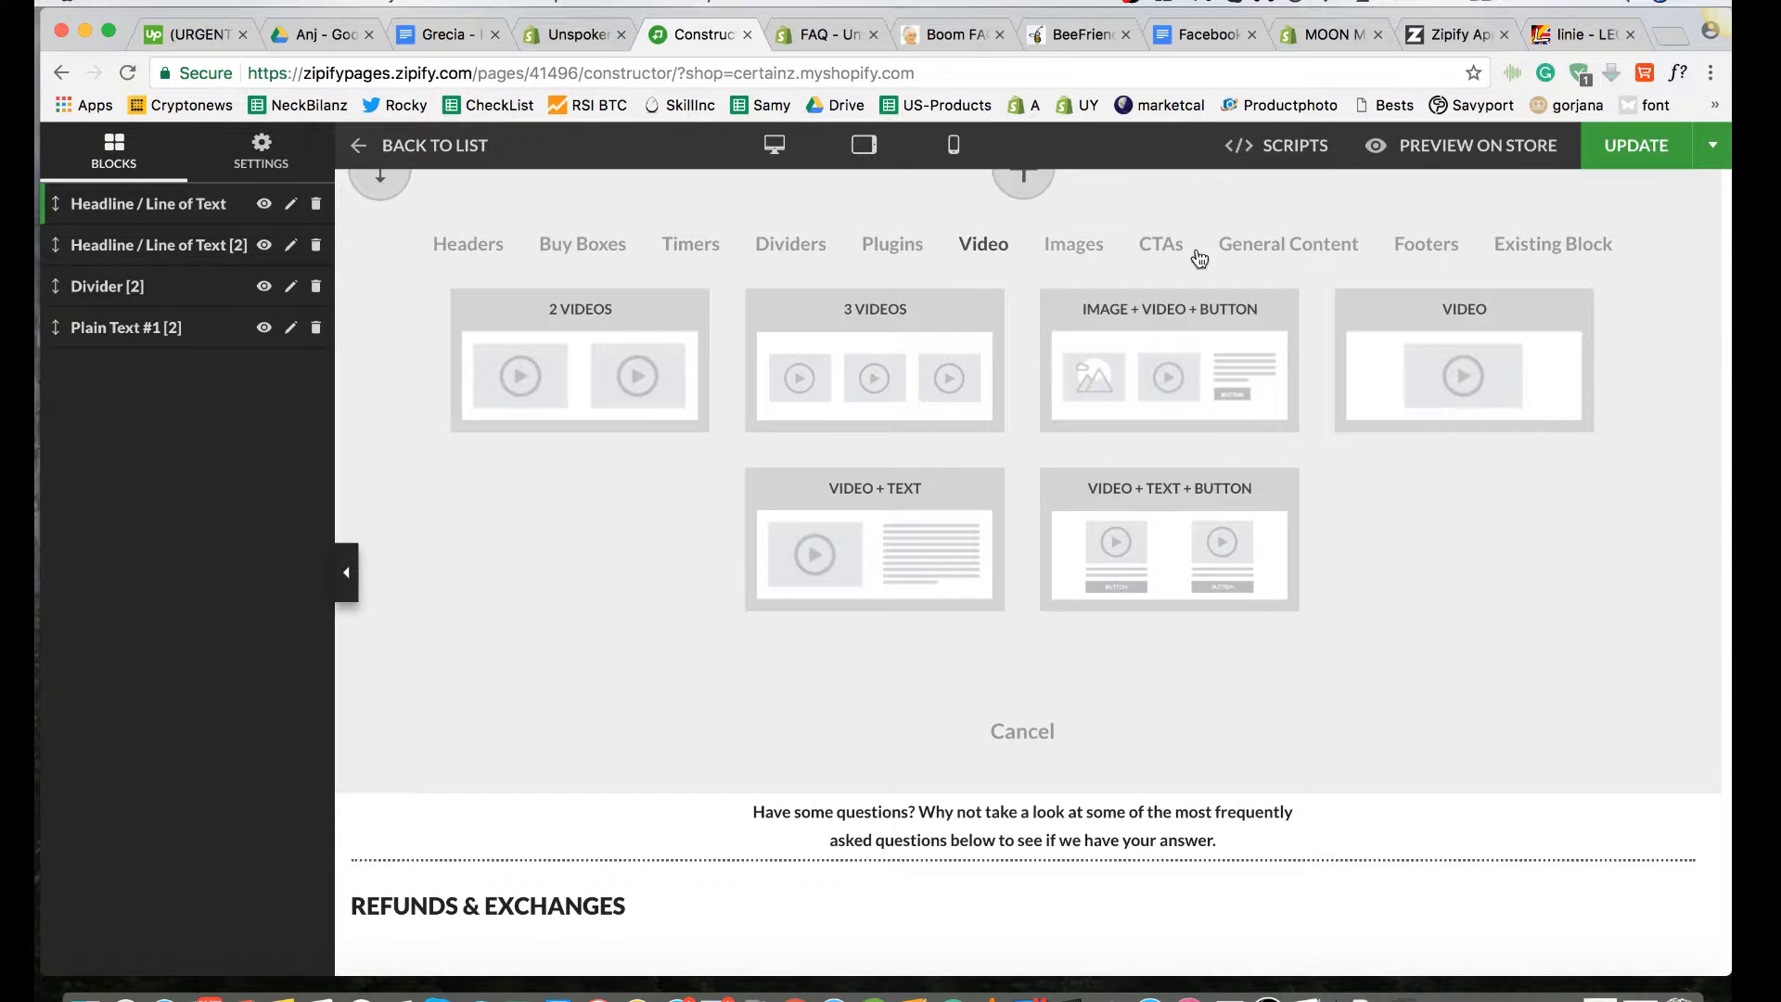
{"action": "left_click", "coordinate": [1303, 245]}
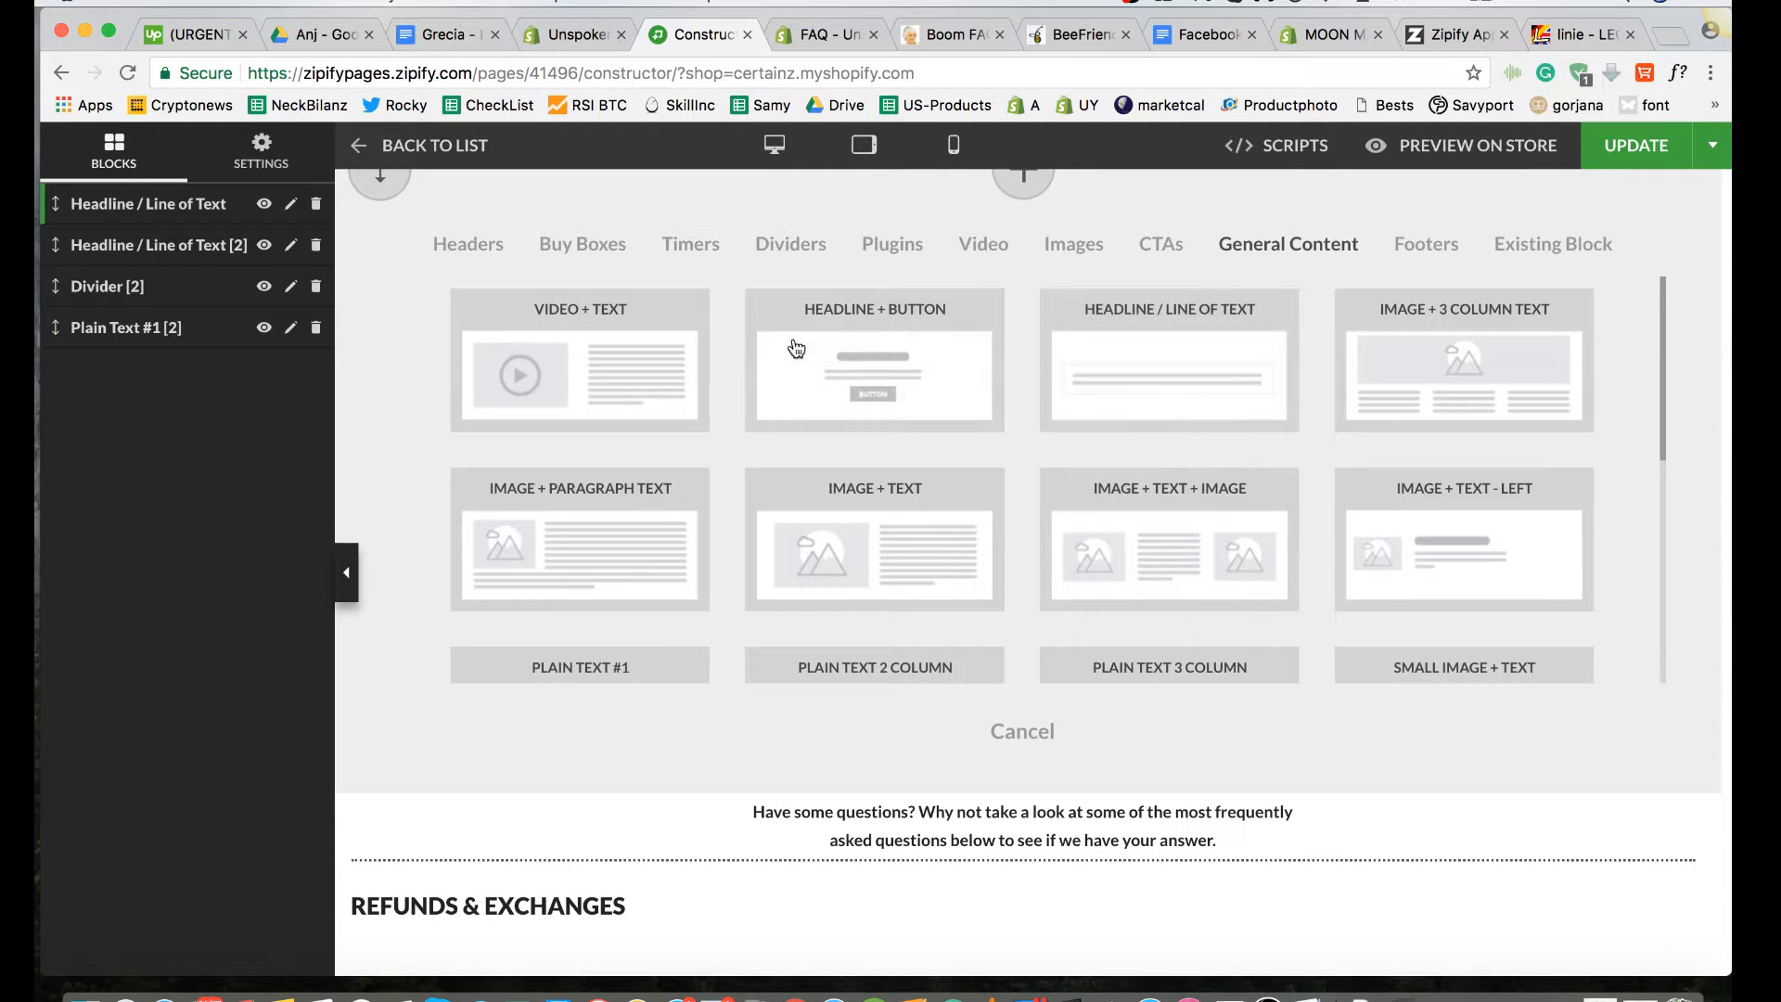
{"action": "left_click", "coordinate": [583, 244]}
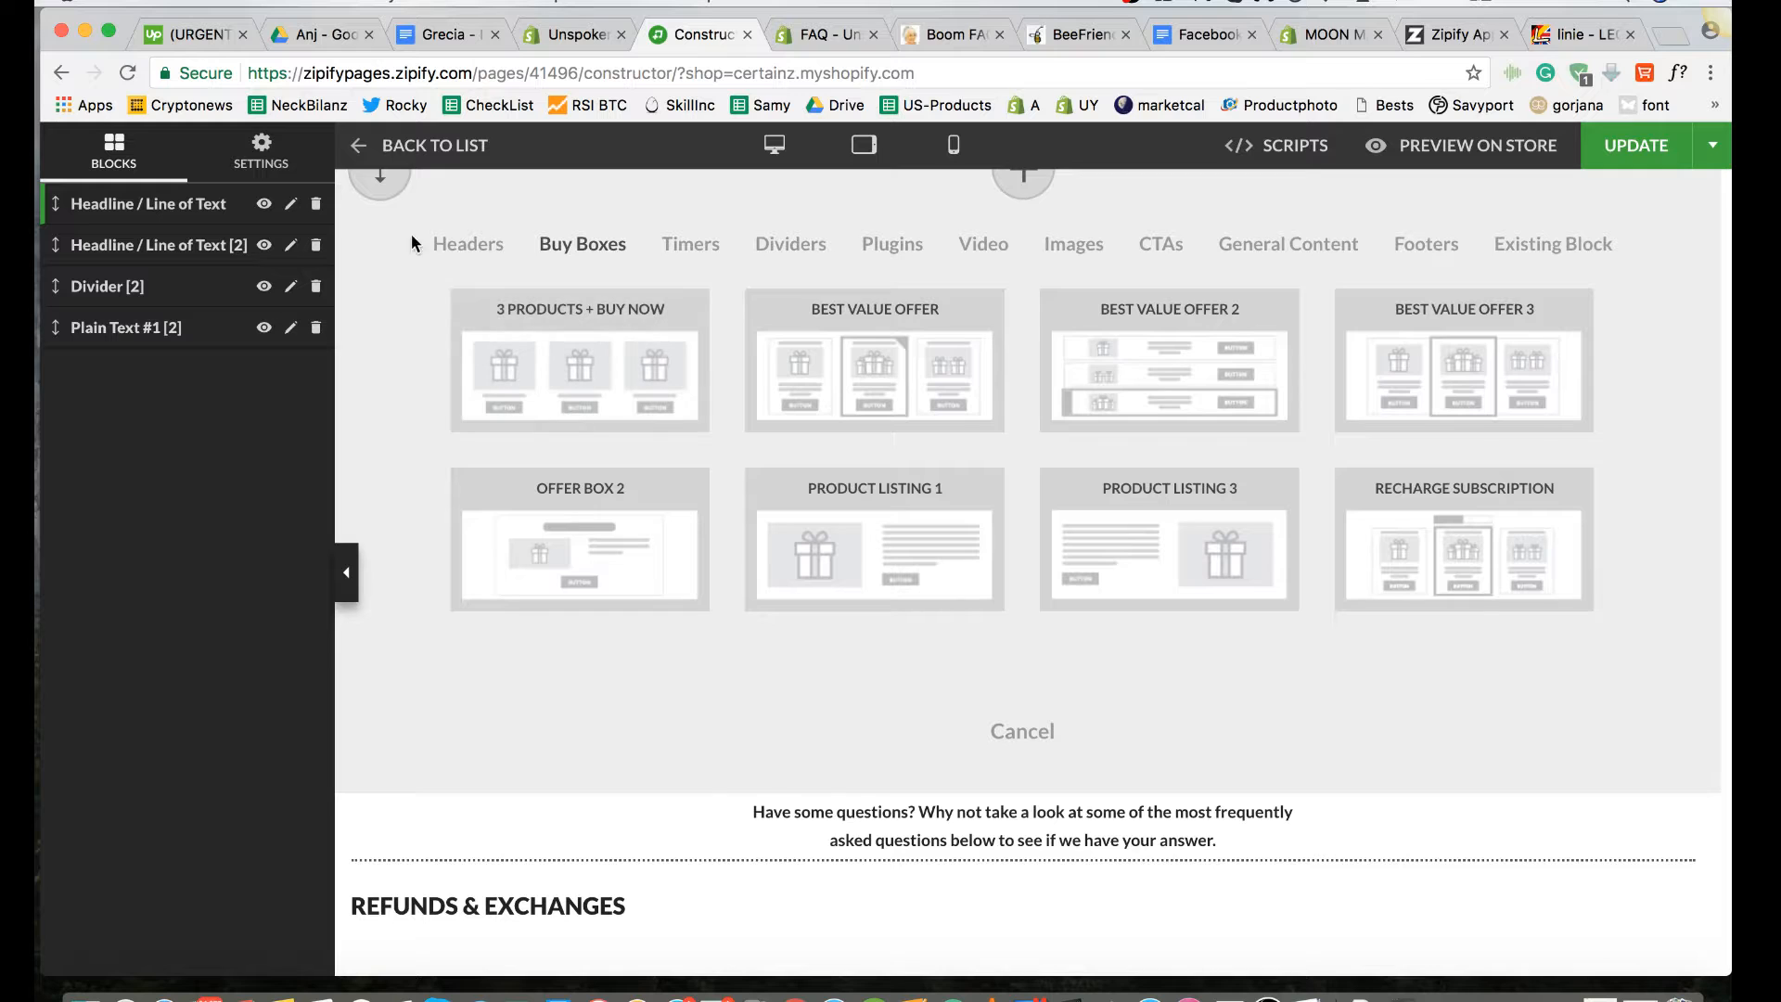
{"action": "left_click", "coordinate": [454, 244]}
{"action": "scroll", "coordinate": [788, 399], "scroll_direction": "up", "scroll_amount": 3}
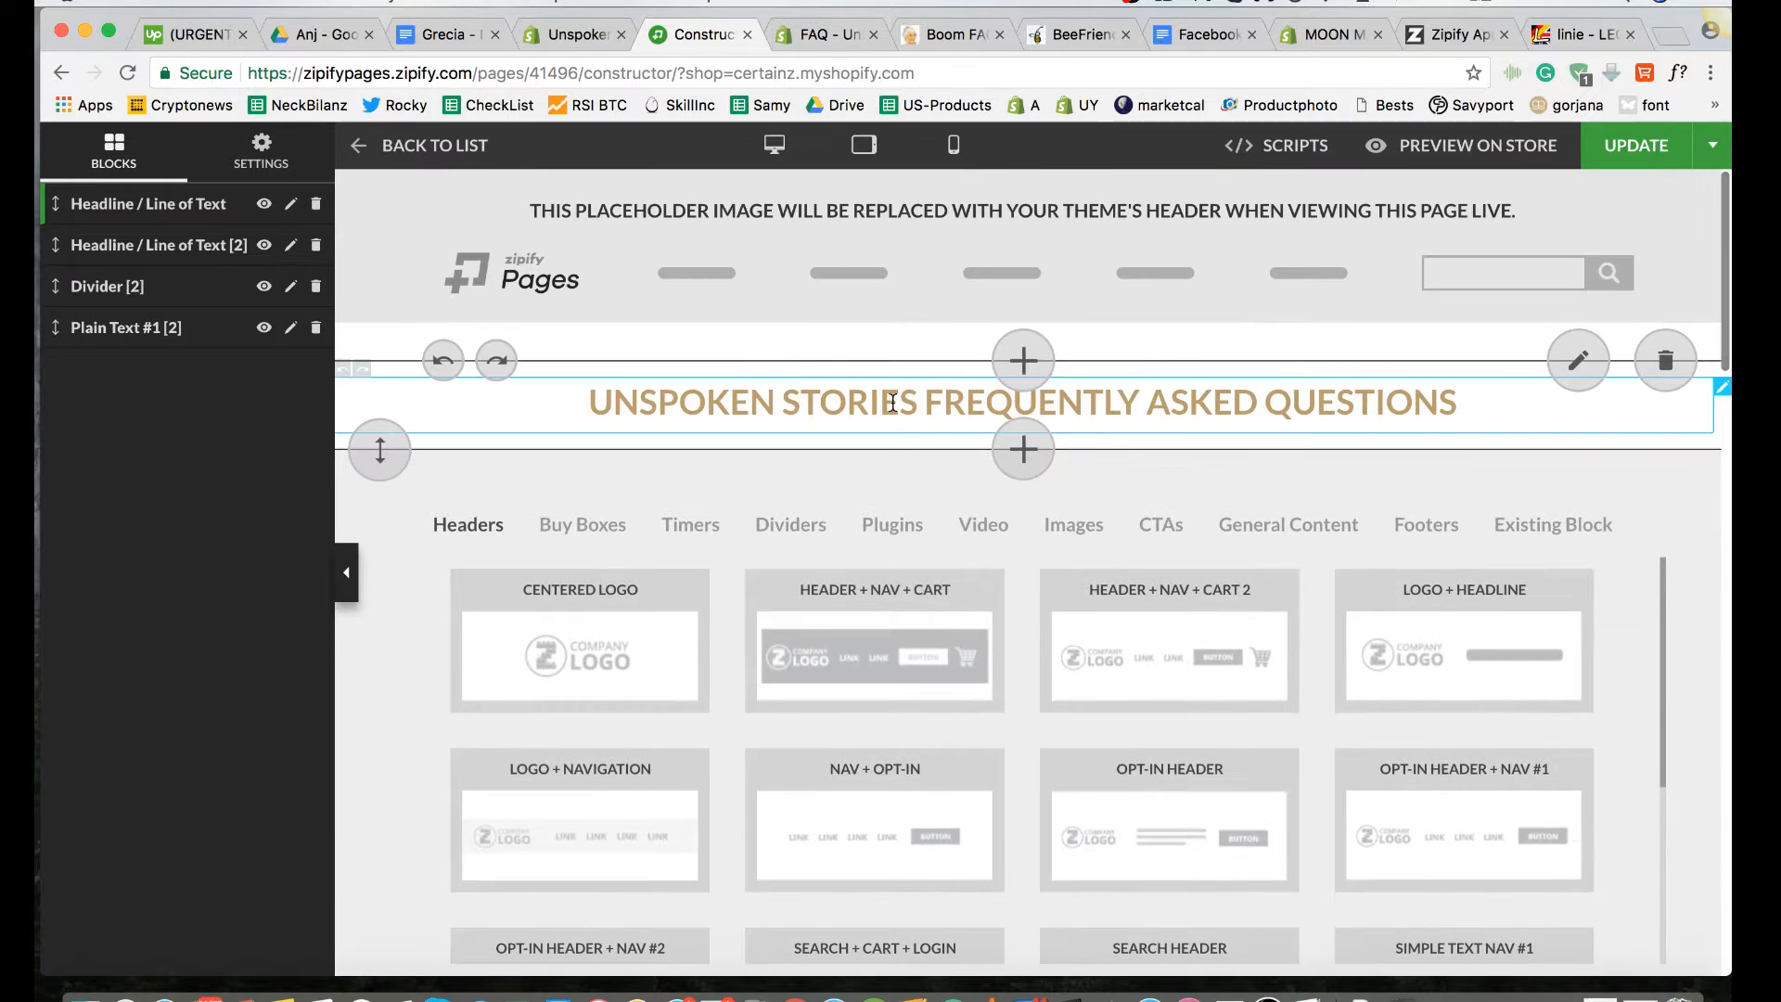
{"action": "left_click", "coordinate": [1304, 522]}
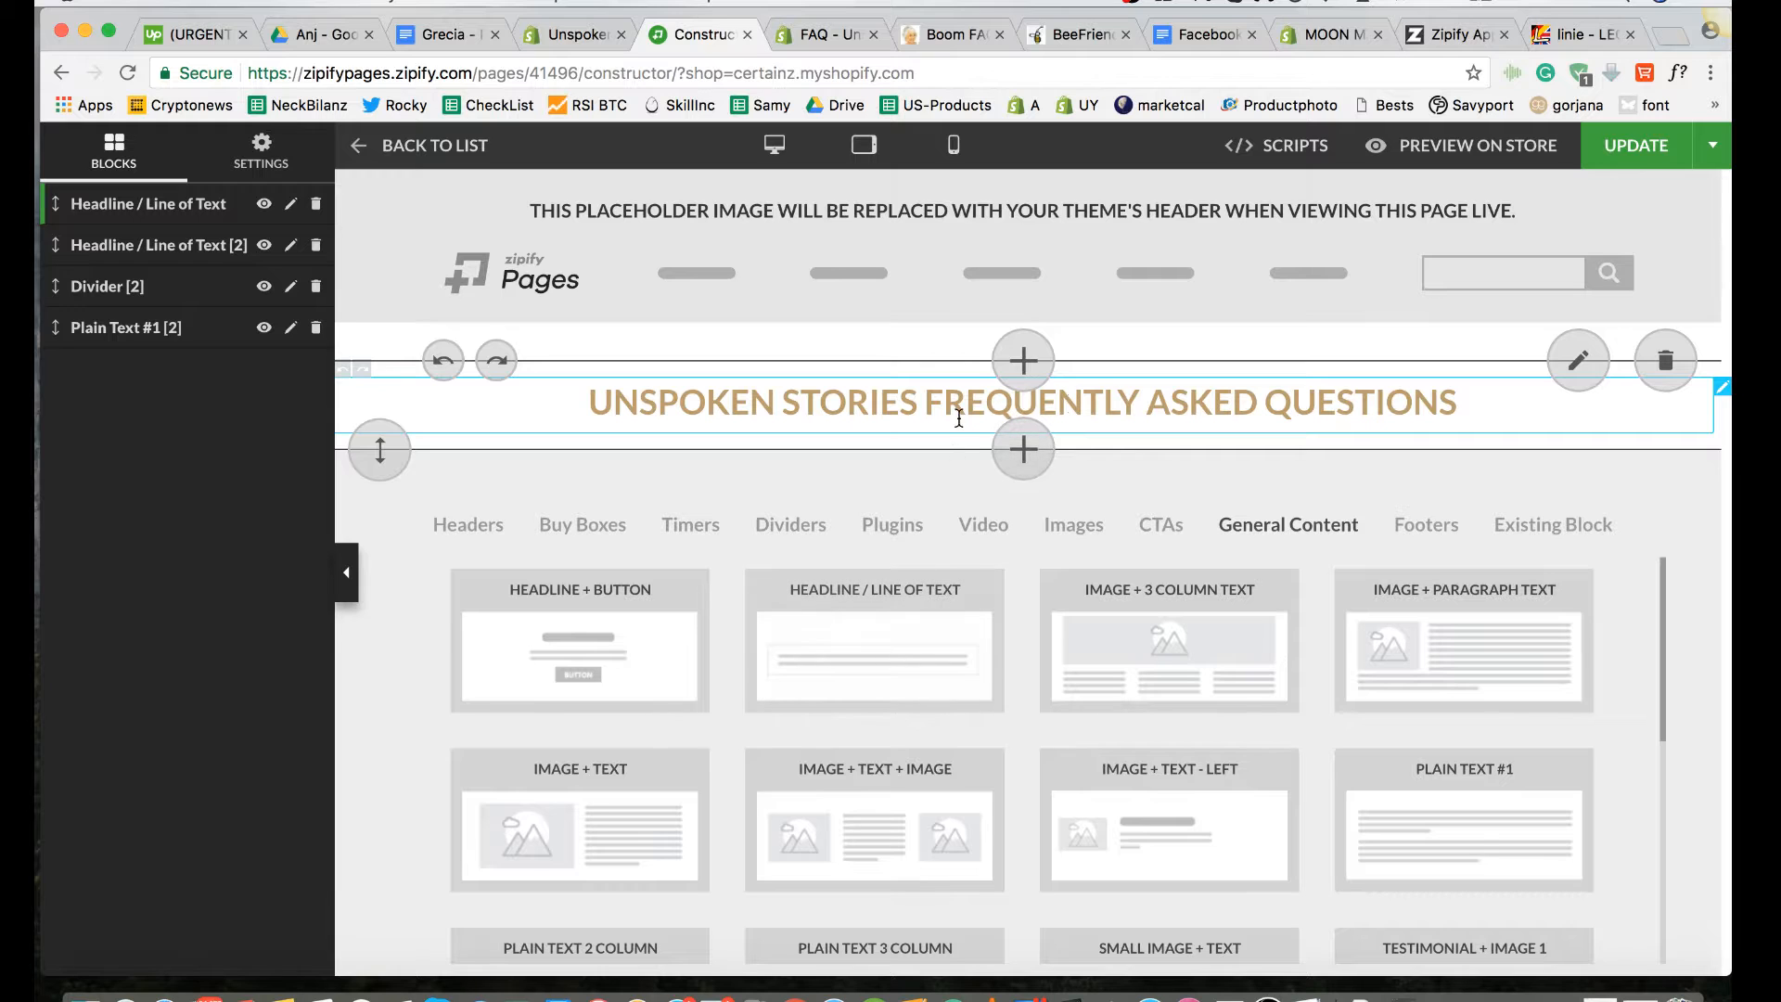
Step: Inspect the FAQ headline's text settings without saving, and compare the layout with the live storefront FAQ page
{"action": "left_click", "coordinate": [1260, 417]}
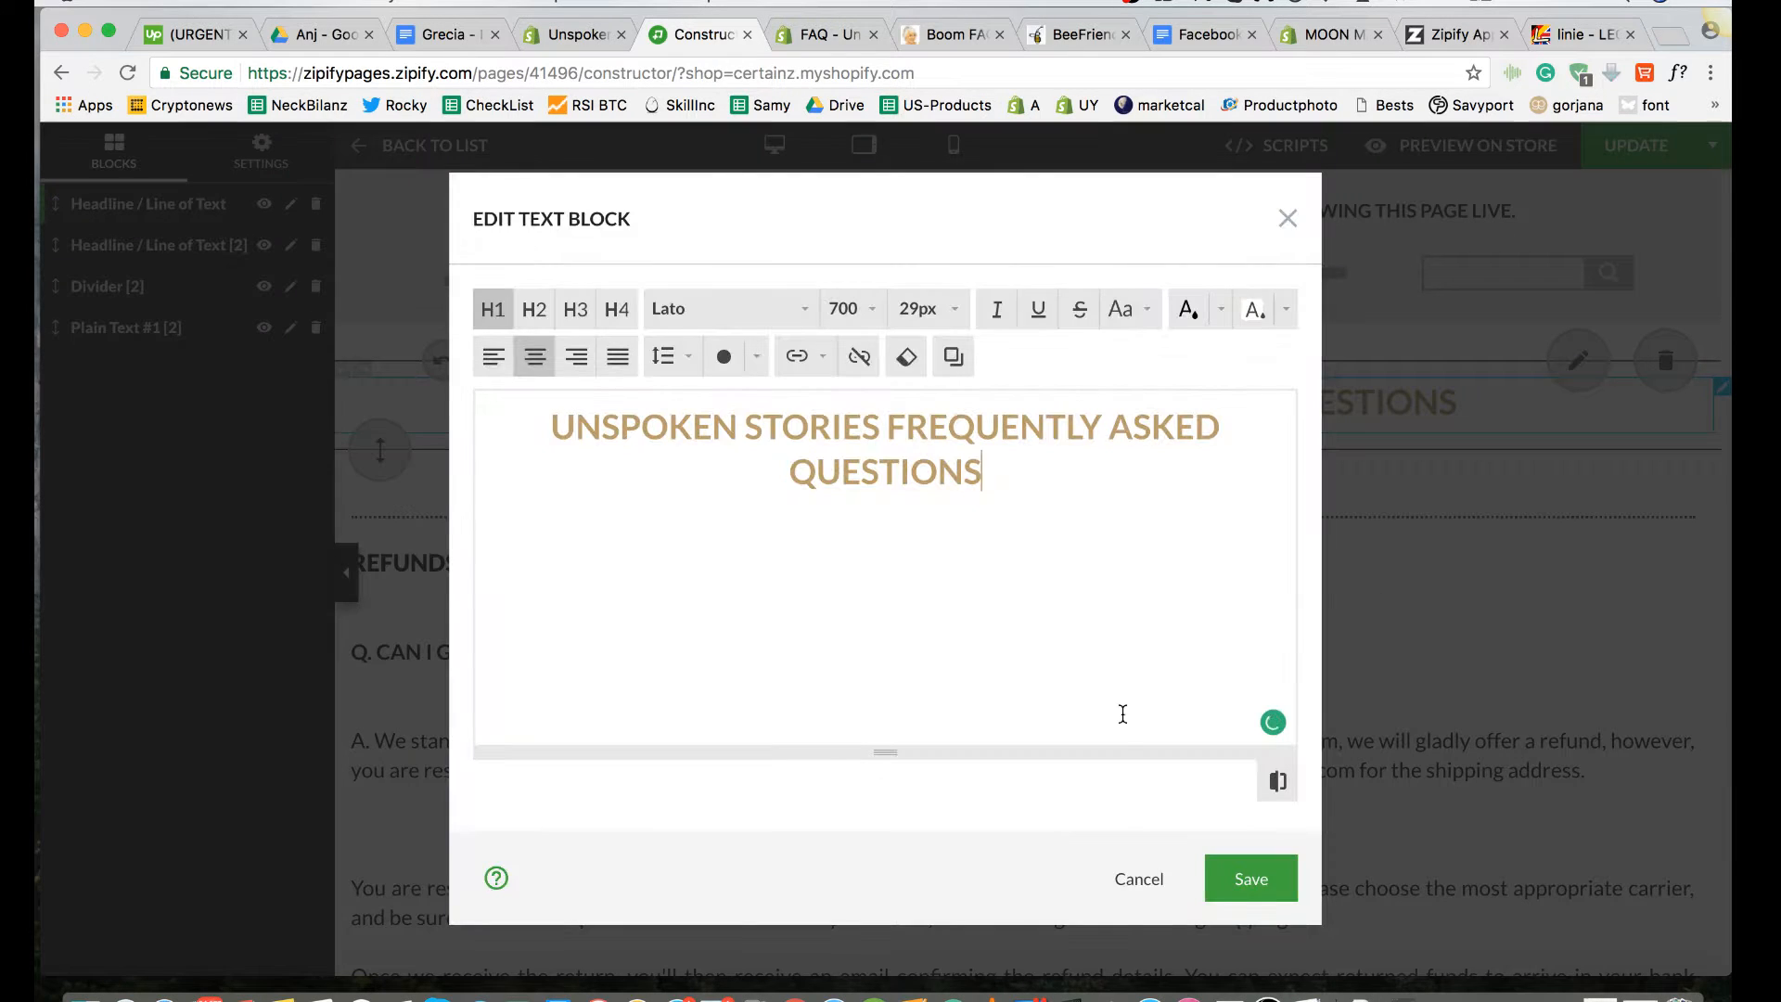
{"action": "left_click", "coordinate": [1139, 880]}
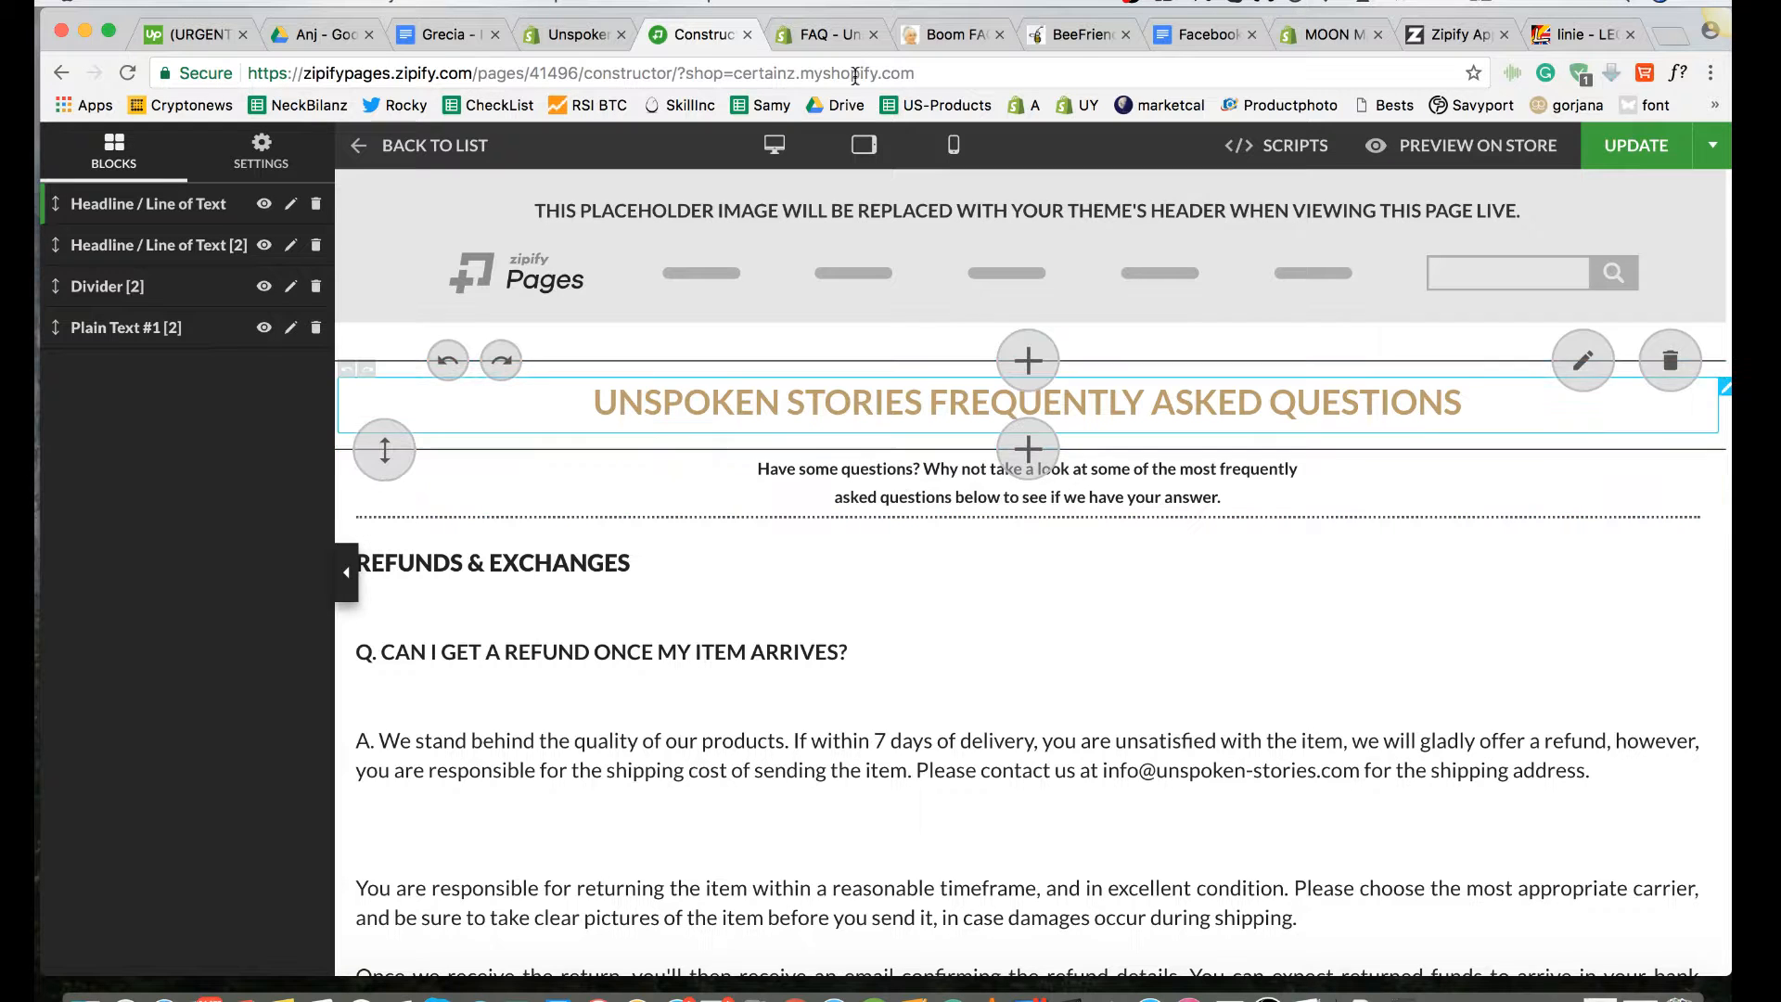
{"action": "left_click", "coordinate": [824, 37]}
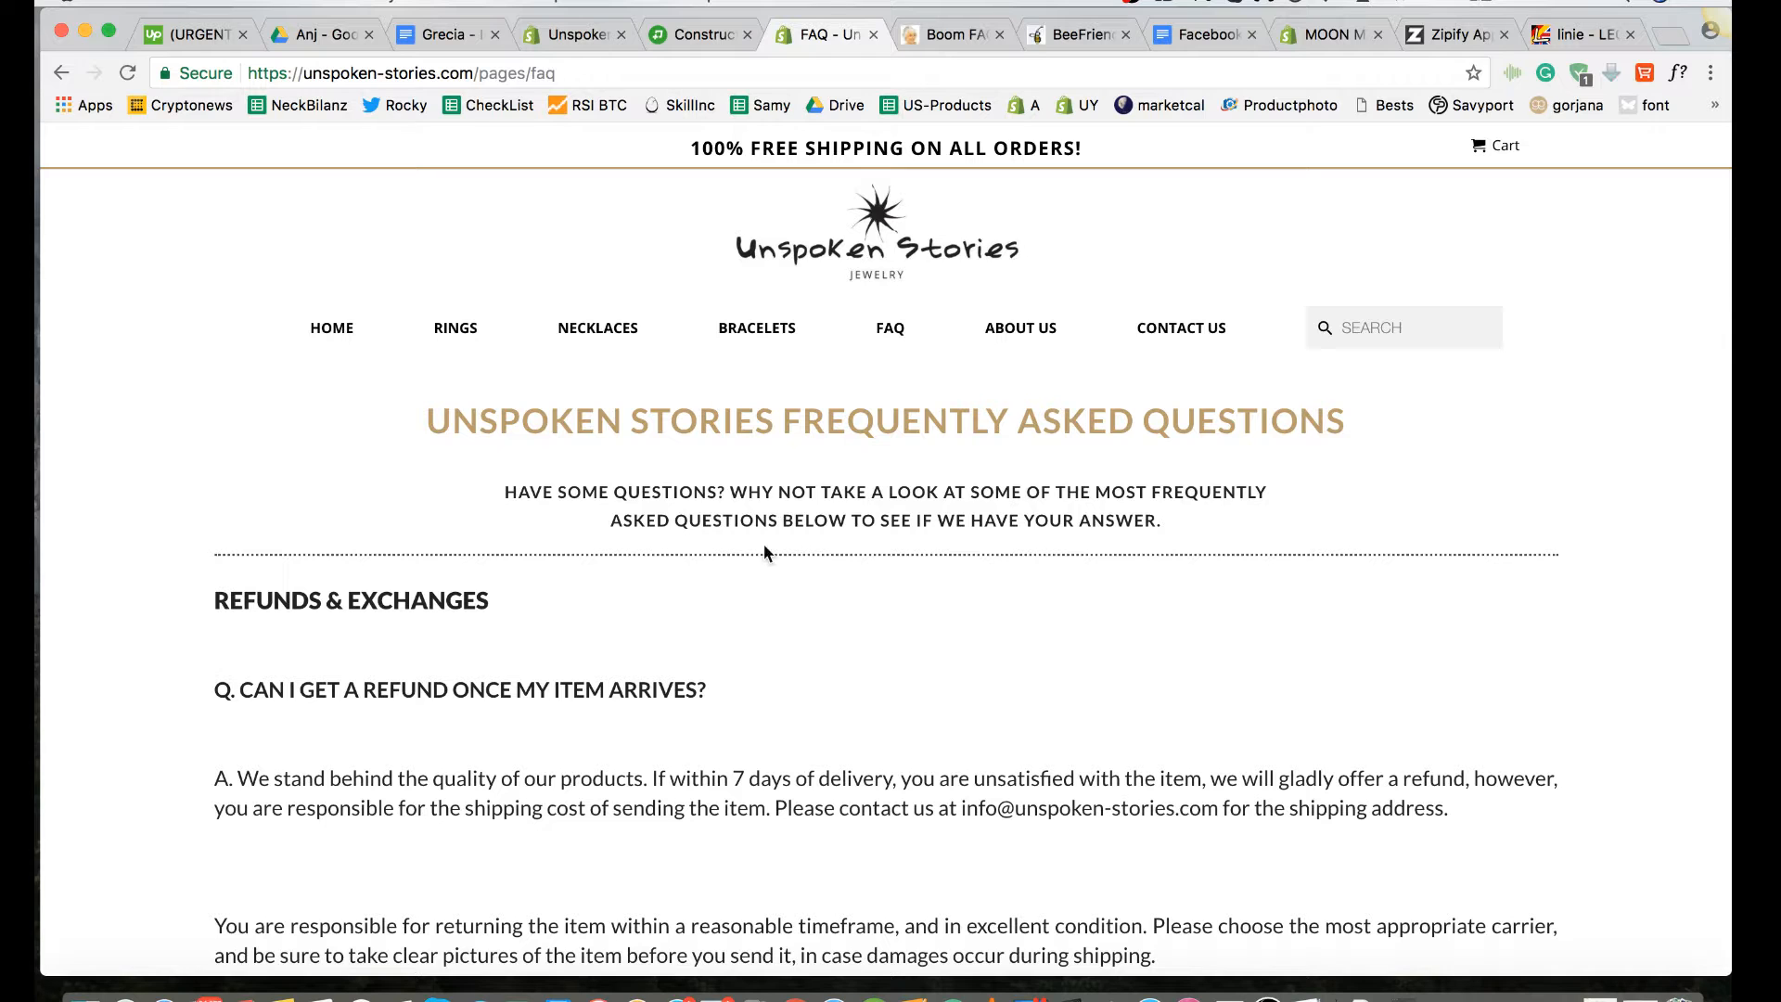
{"action": "left_click", "coordinate": [698, 29]}
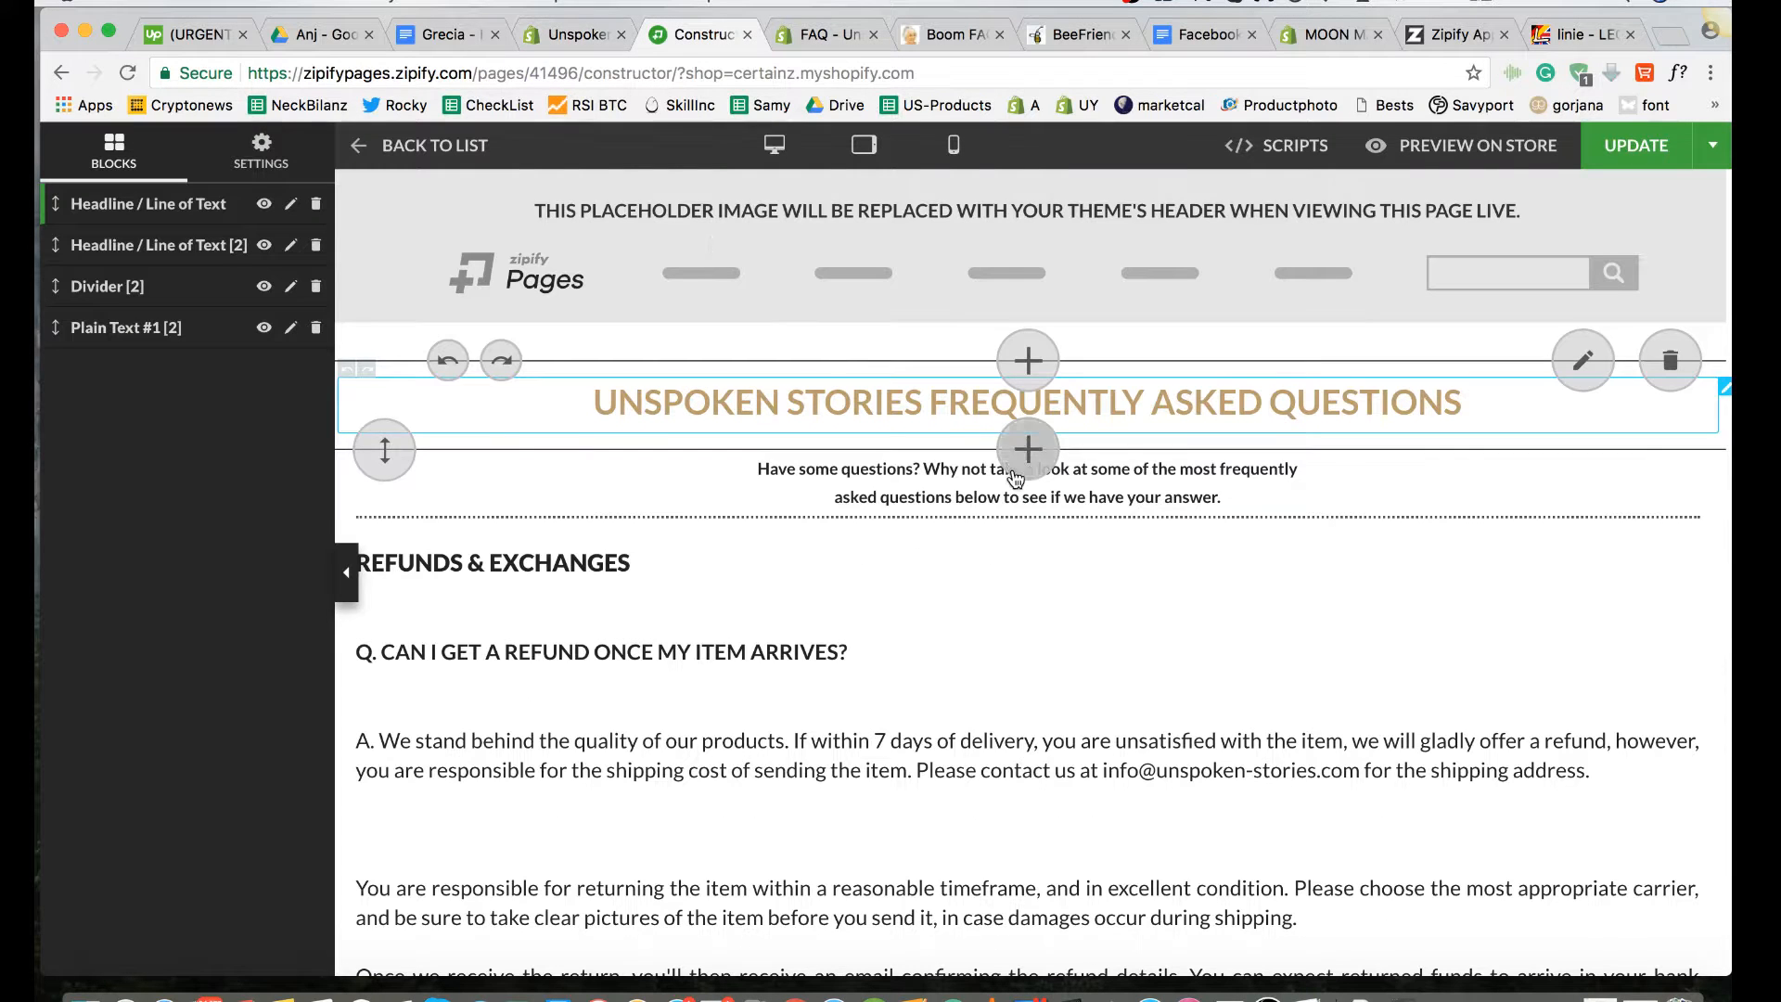
Step: View the available divider blocks for the spot under the intro text, and open and dismiss the headline's text editor
{"action": "left_click", "coordinate": [1027, 516]}
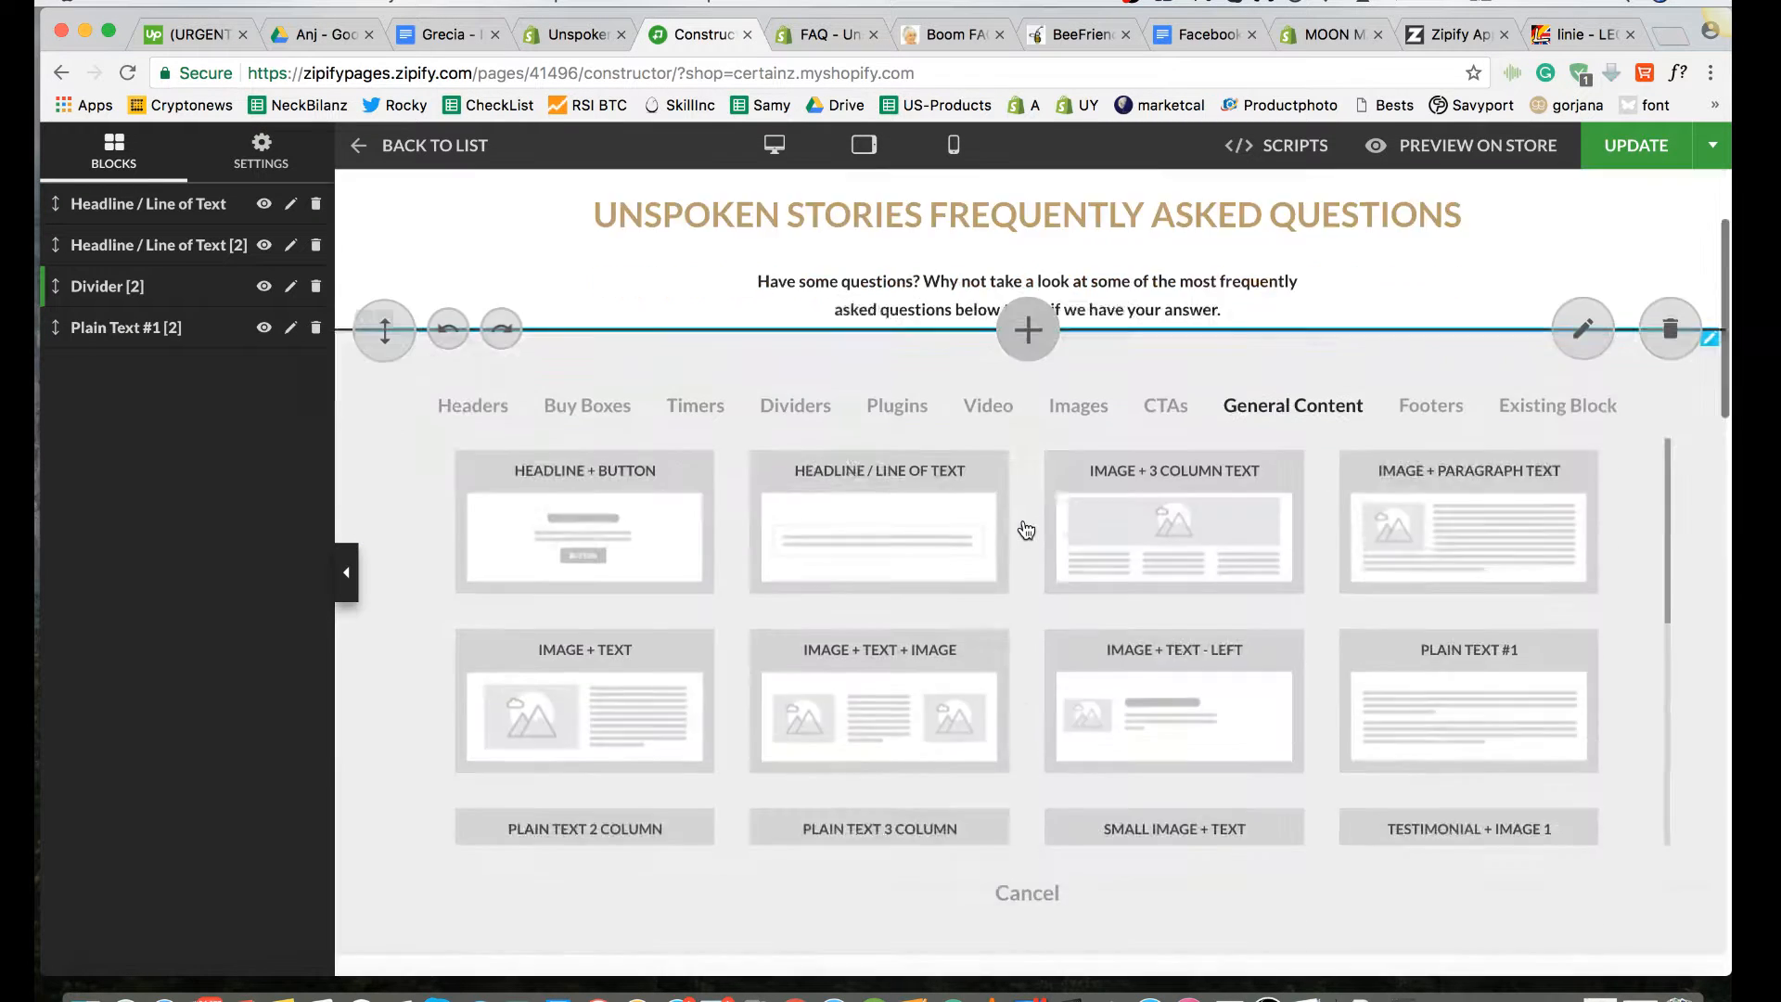
{"action": "left_click", "coordinate": [807, 246]}
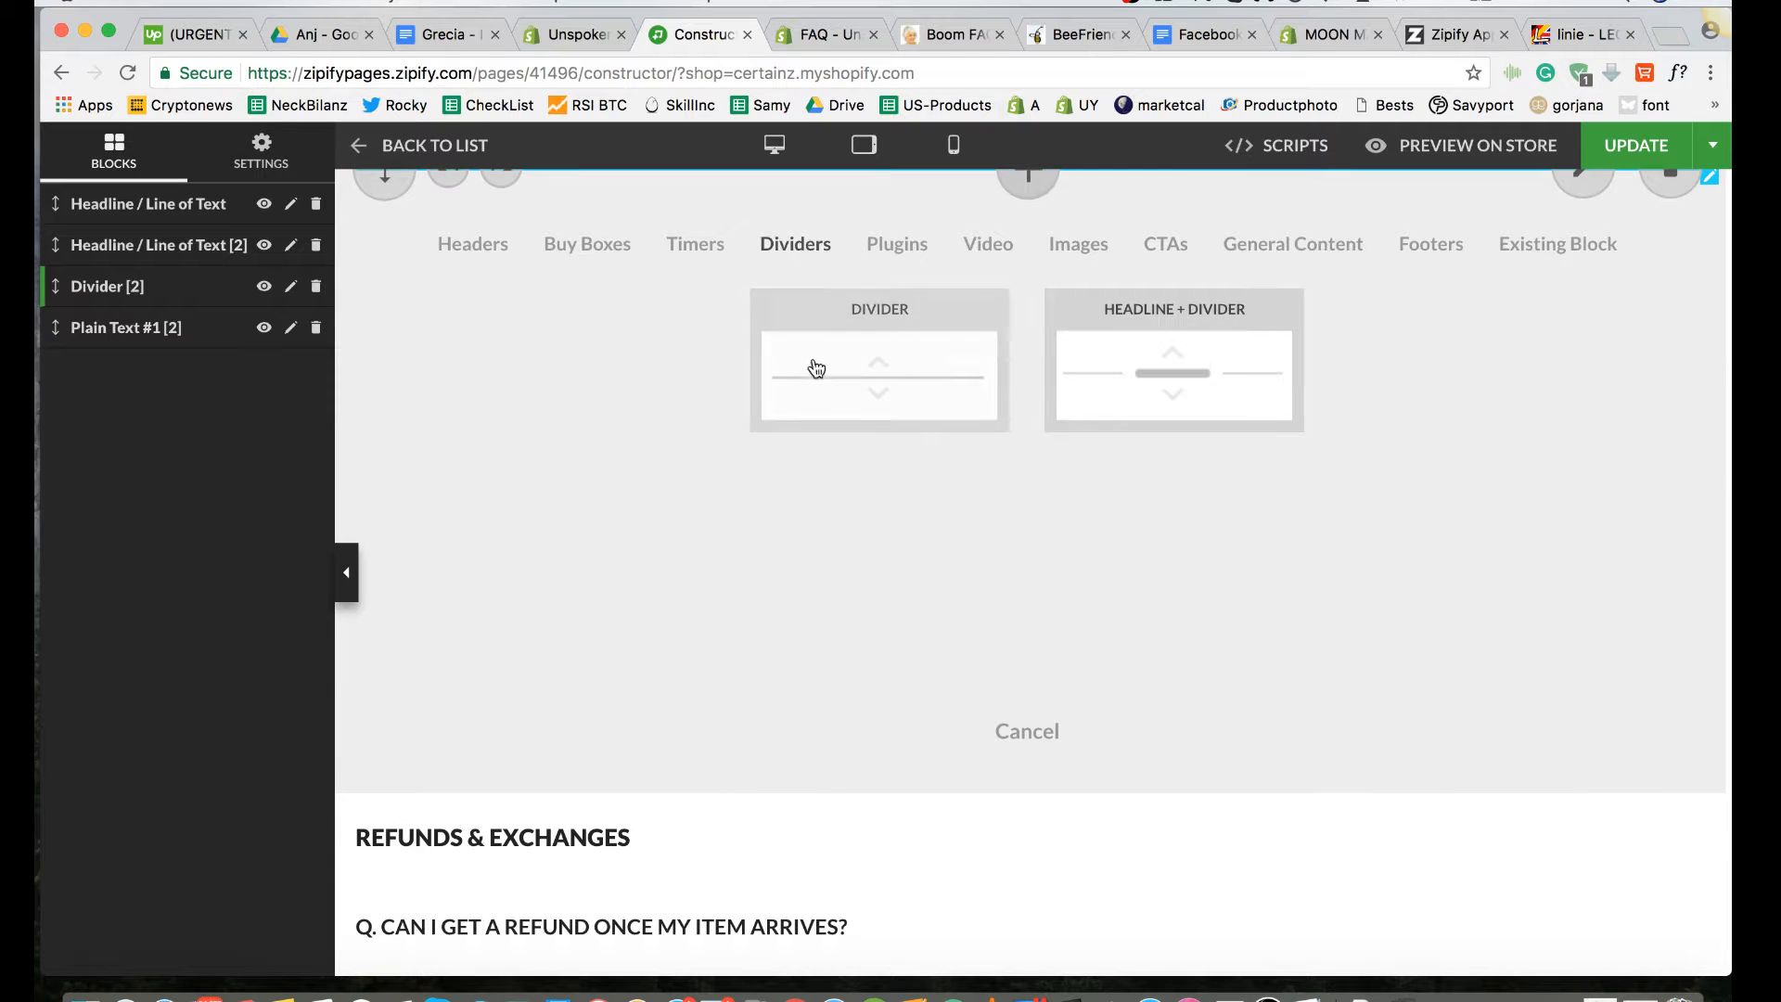
{"action": "scroll", "coordinate": [1072, 261], "scroll_direction": "up", "scroll_amount": 3}
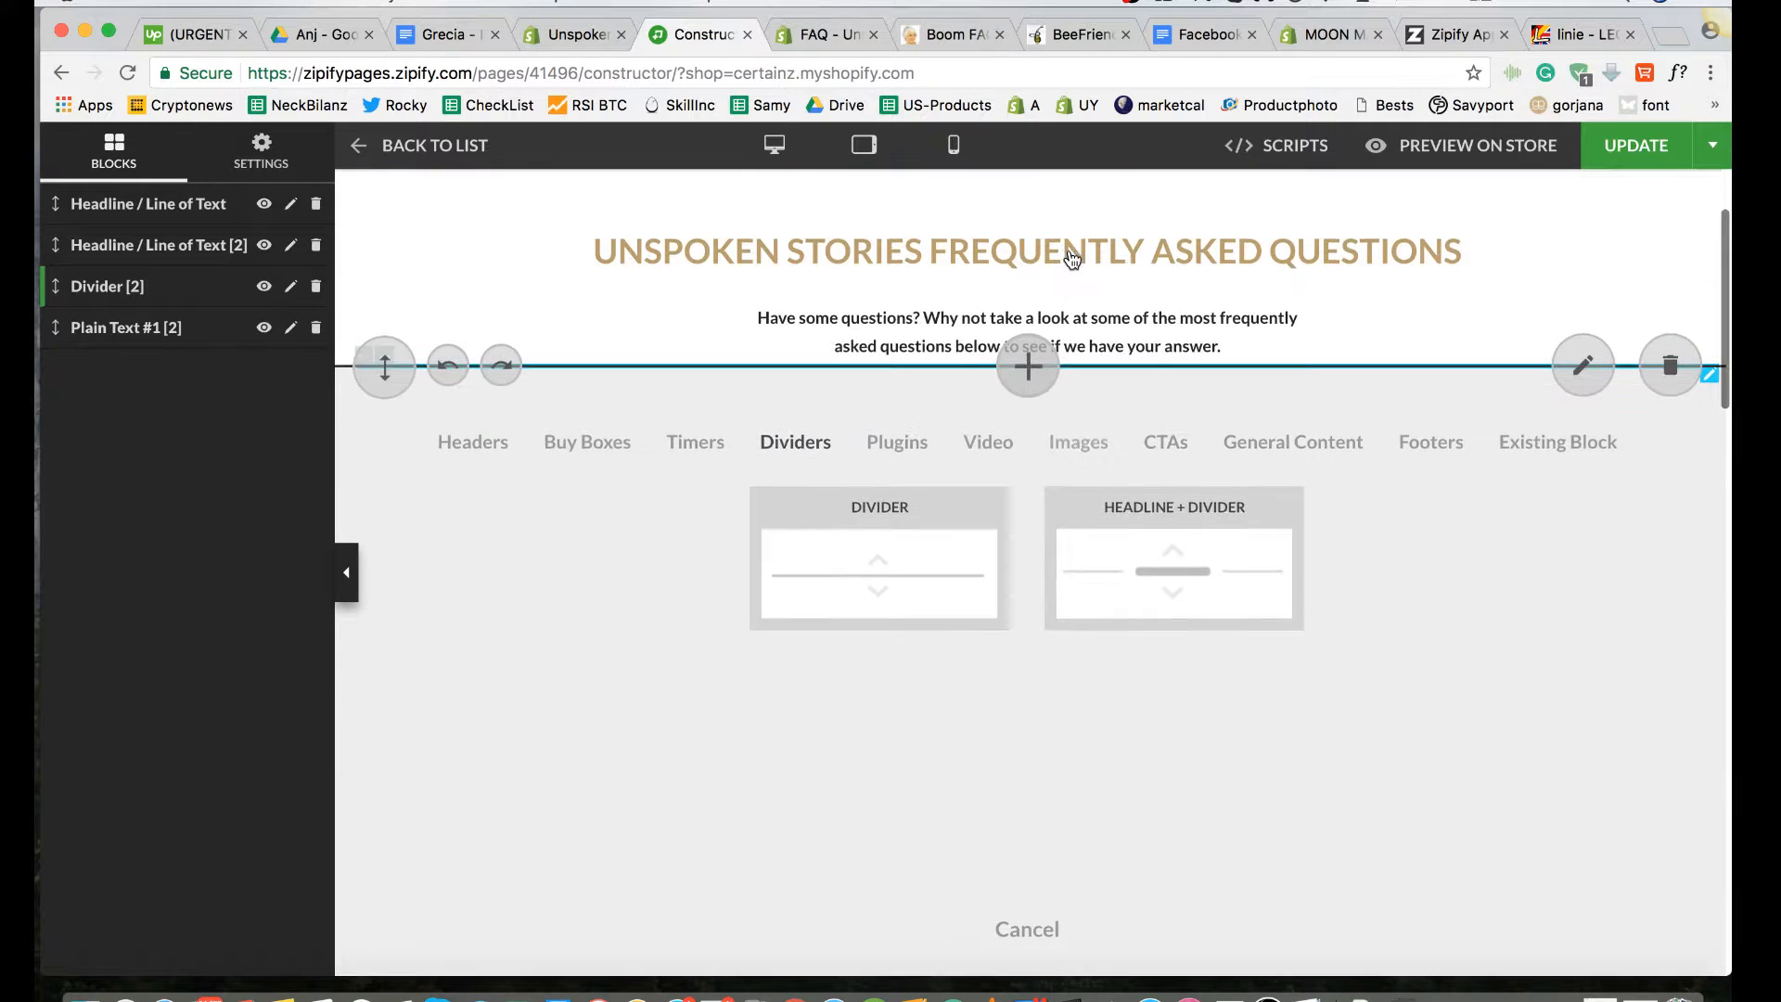
{"action": "left_click", "coordinate": [1427, 269]}
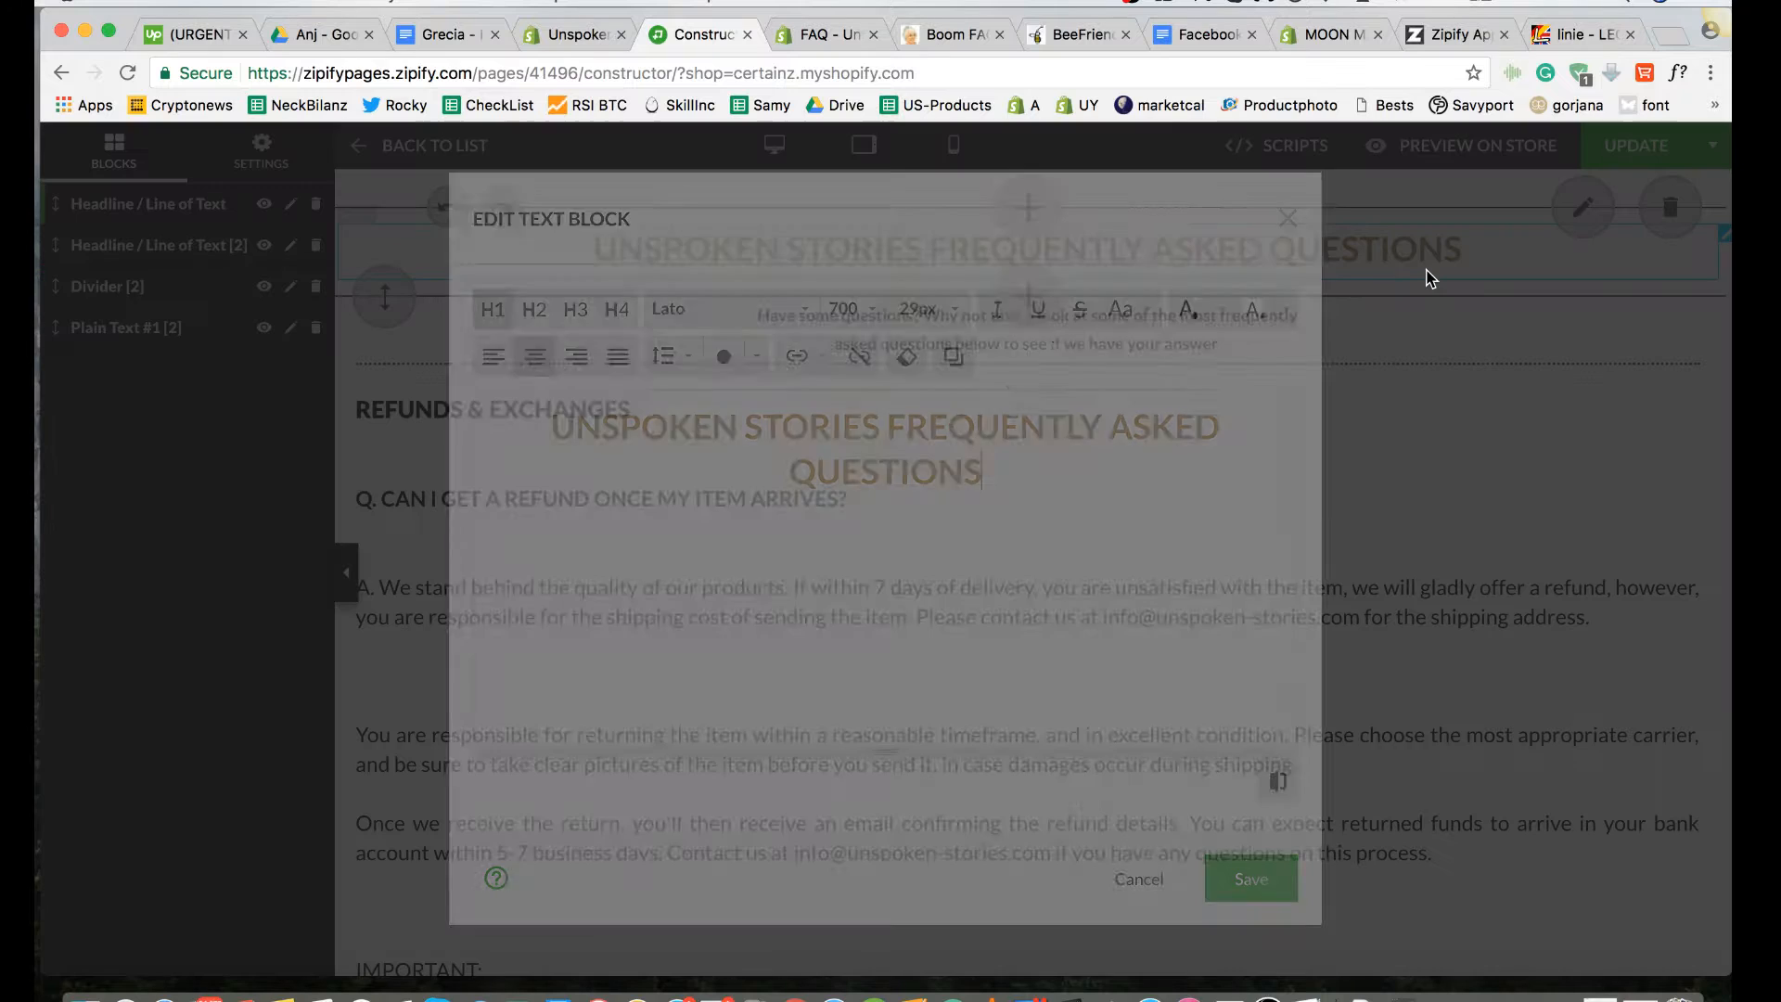
{"action": "left_click", "coordinate": [1289, 219]}
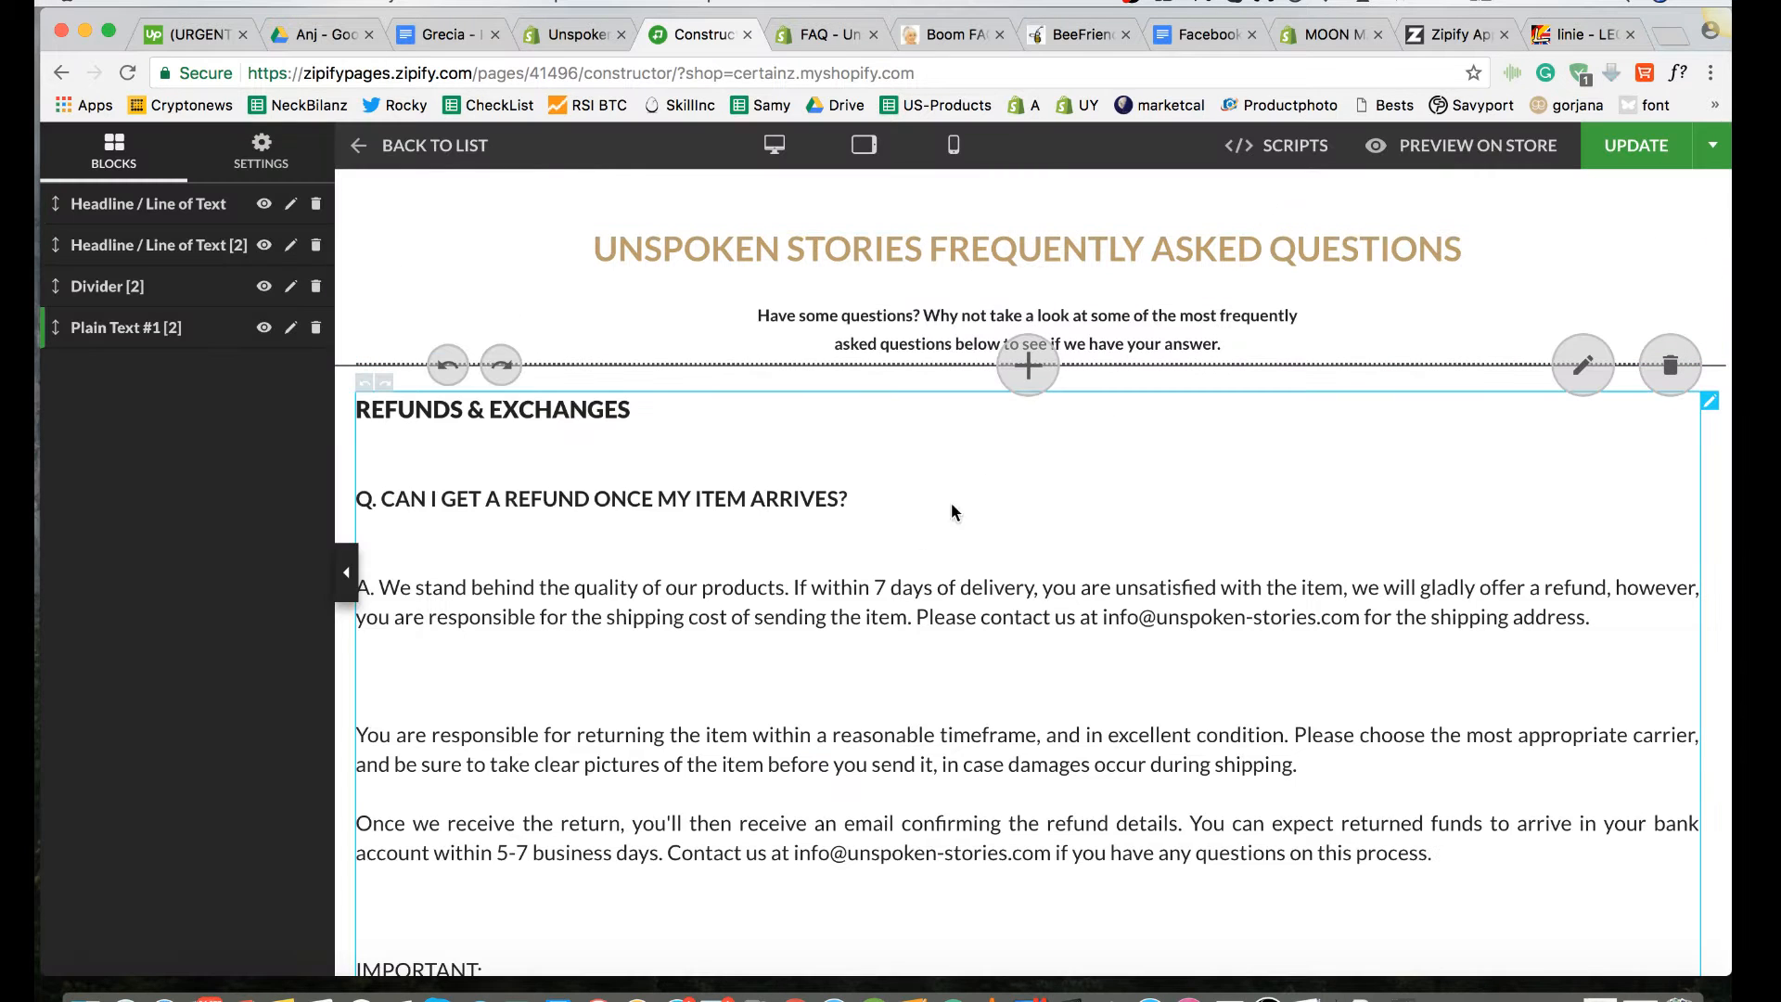
Step: Examine the questions and answers in the FAQ page's plain text block for formatting, spacing and unfilled blanks
{"action": "scroll", "coordinate": [874, 617], "scroll_direction": "down", "scroll_amount": 2}
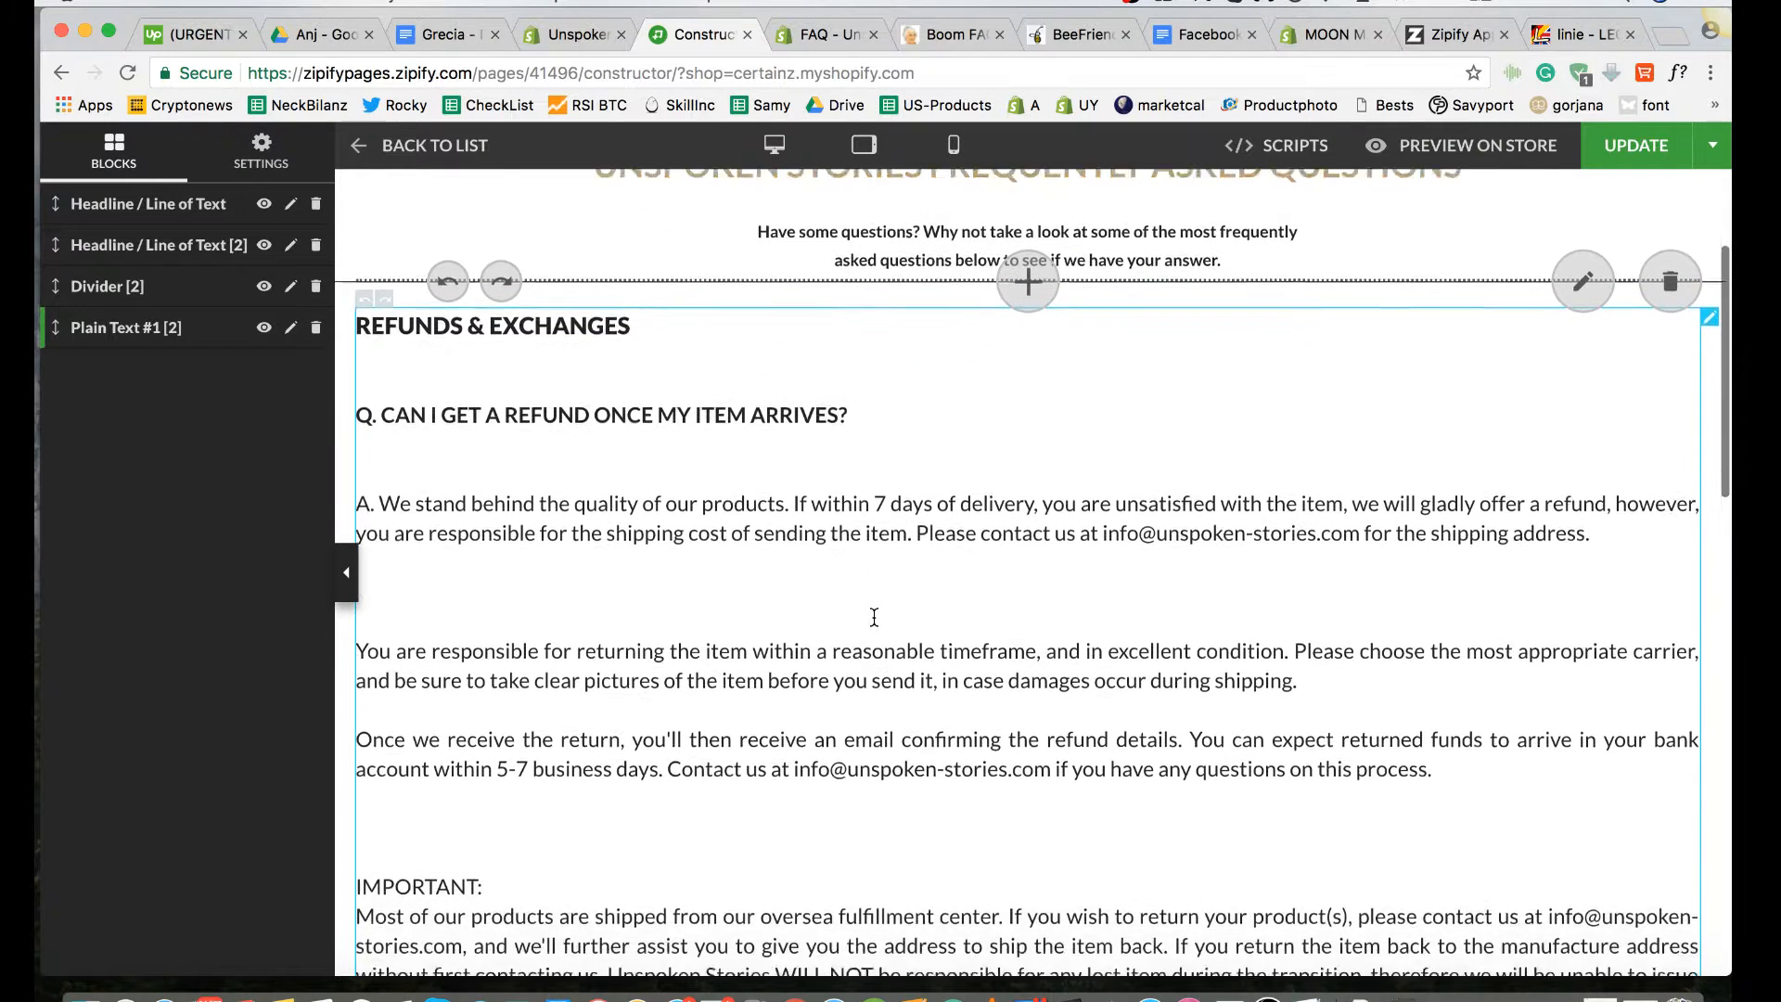
{"action": "scroll", "coordinate": [874, 616], "scroll_direction": "up", "scroll_amount": 1}
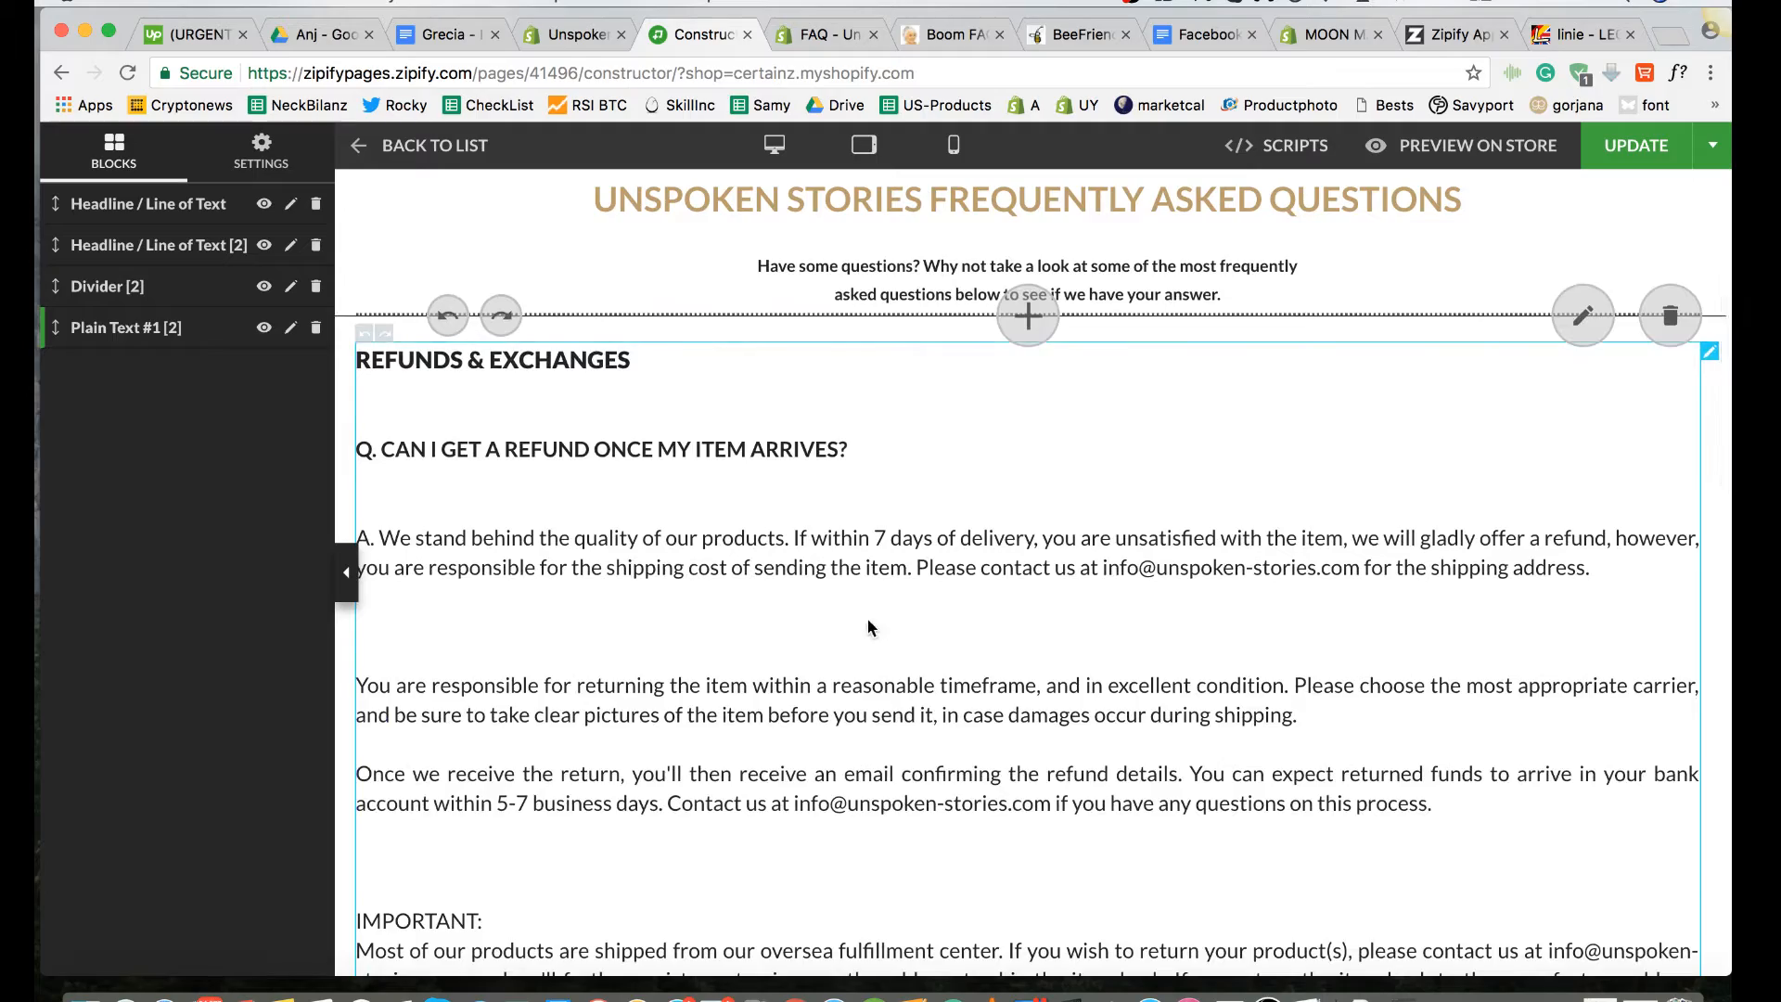
{"action": "scroll", "coordinate": [872, 628], "scroll_direction": "down", "scroll_amount": 4}
{"action": "scroll", "coordinate": [628, 400], "scroll_direction": "up", "scroll_amount": 4}
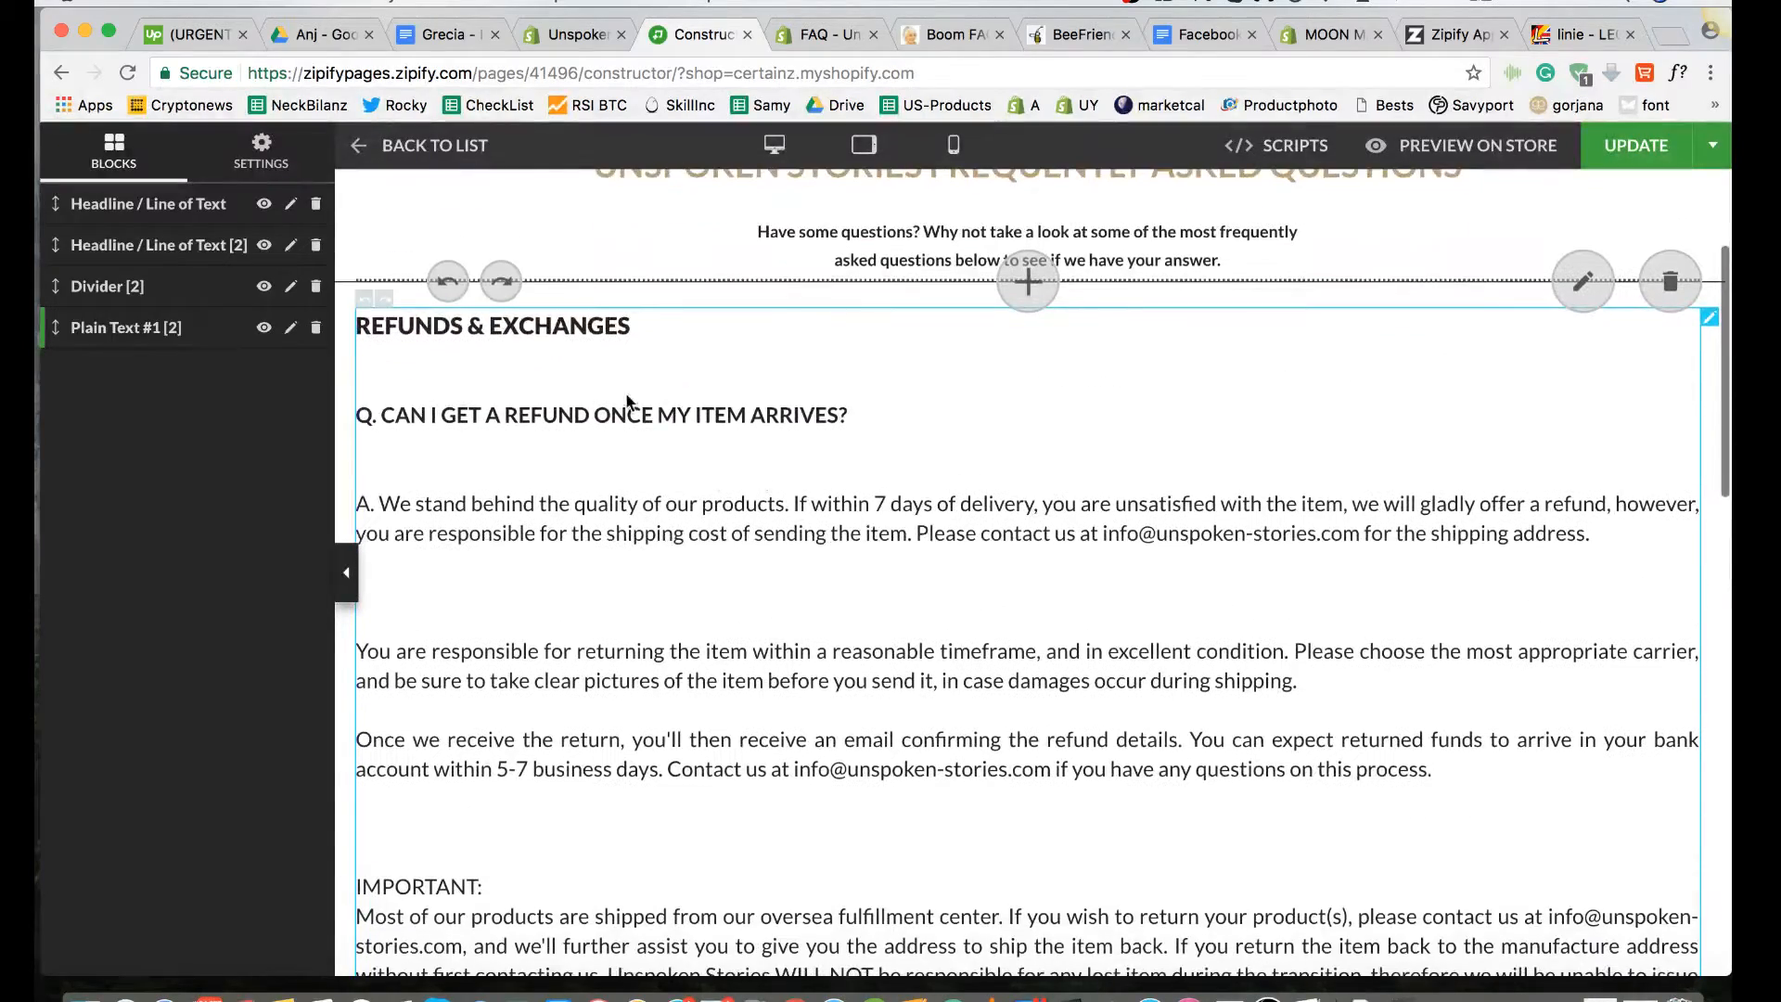
{"action": "scroll", "coordinate": [765, 675], "scroll_direction": "down", "scroll_amount": 5}
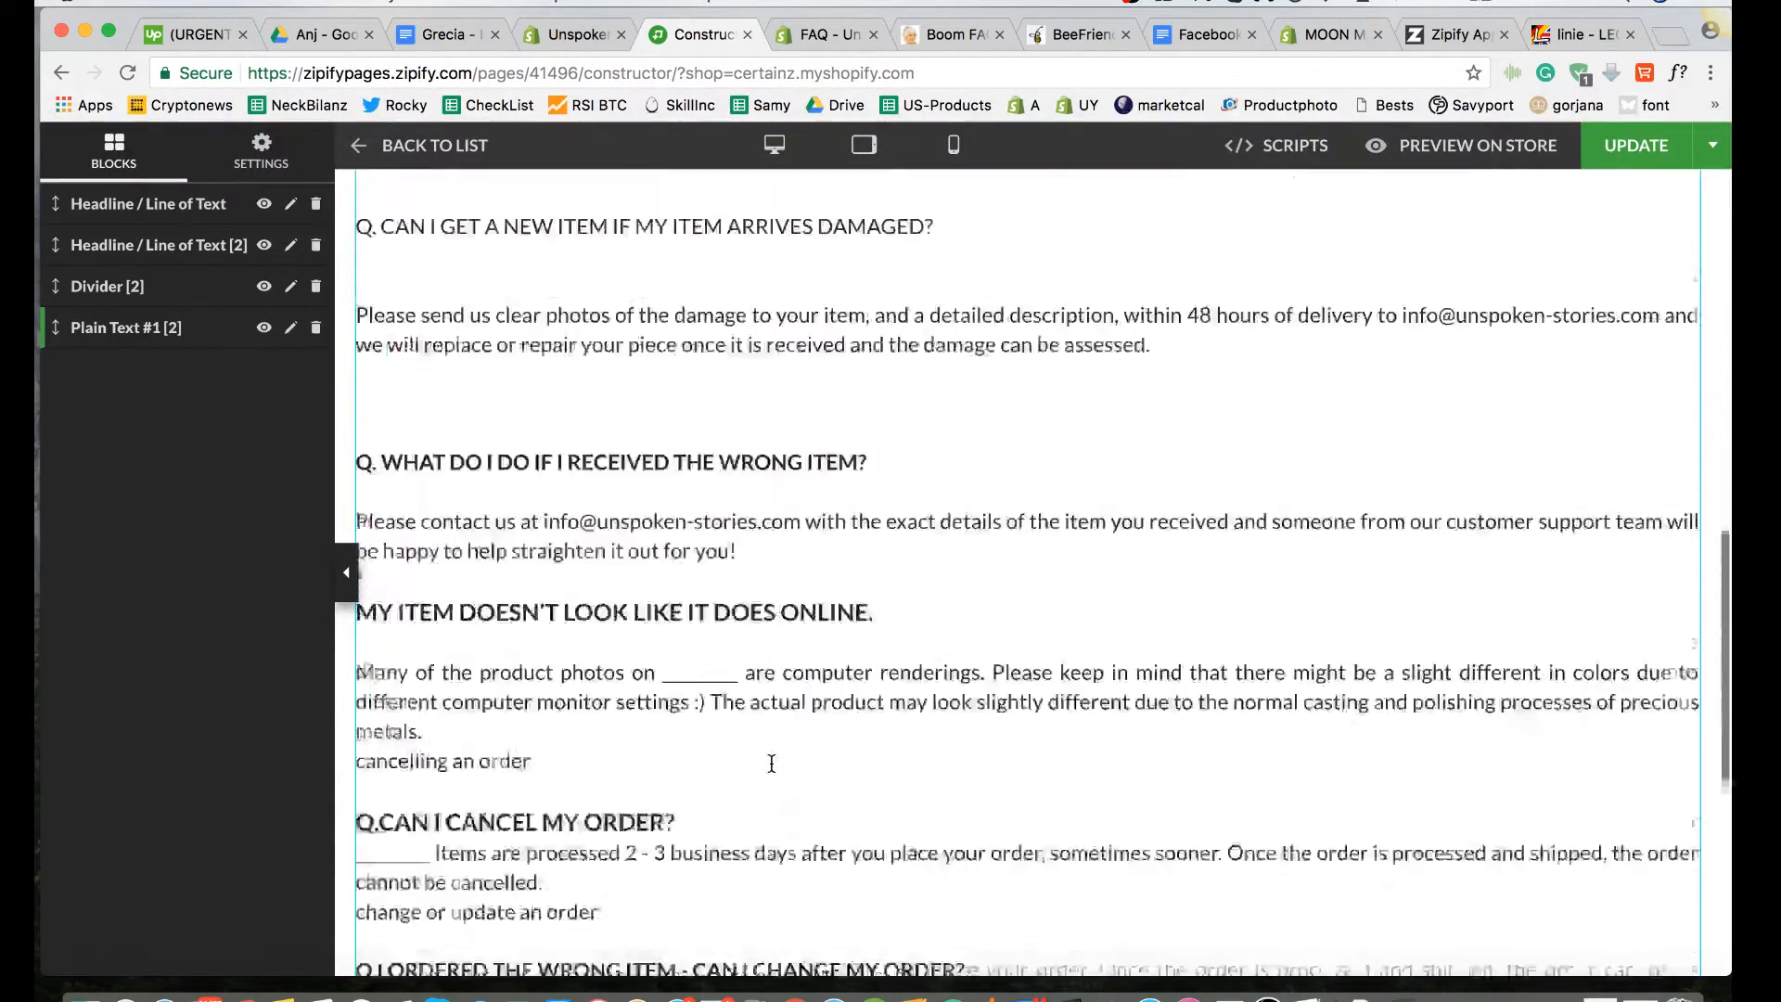
{"action": "scroll", "coordinate": [771, 762], "scroll_direction": "down", "scroll_amount": 5}
{"action": "scroll", "coordinate": [771, 763], "scroll_direction": "up", "scroll_amount": 10}
{"action": "scroll", "coordinate": [775, 771], "scroll_direction": "down", "scroll_amount": 1}
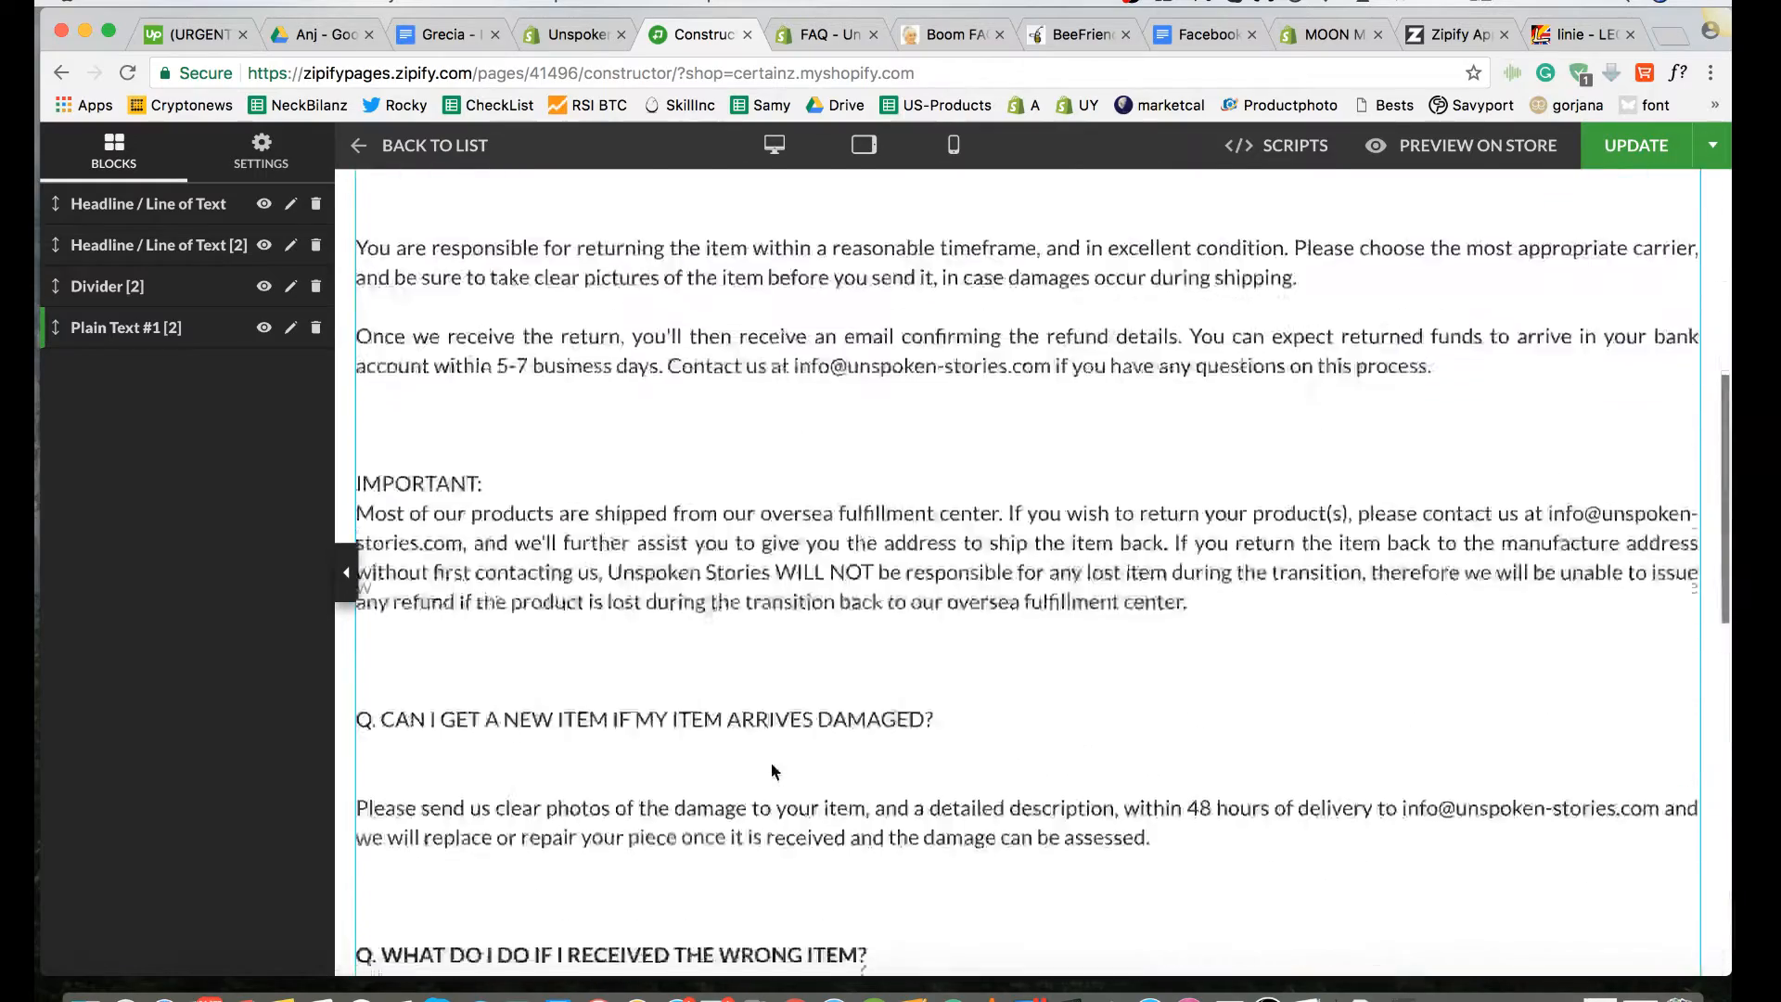
{"action": "scroll", "coordinate": [771, 762], "scroll_direction": "down", "scroll_amount": 10}
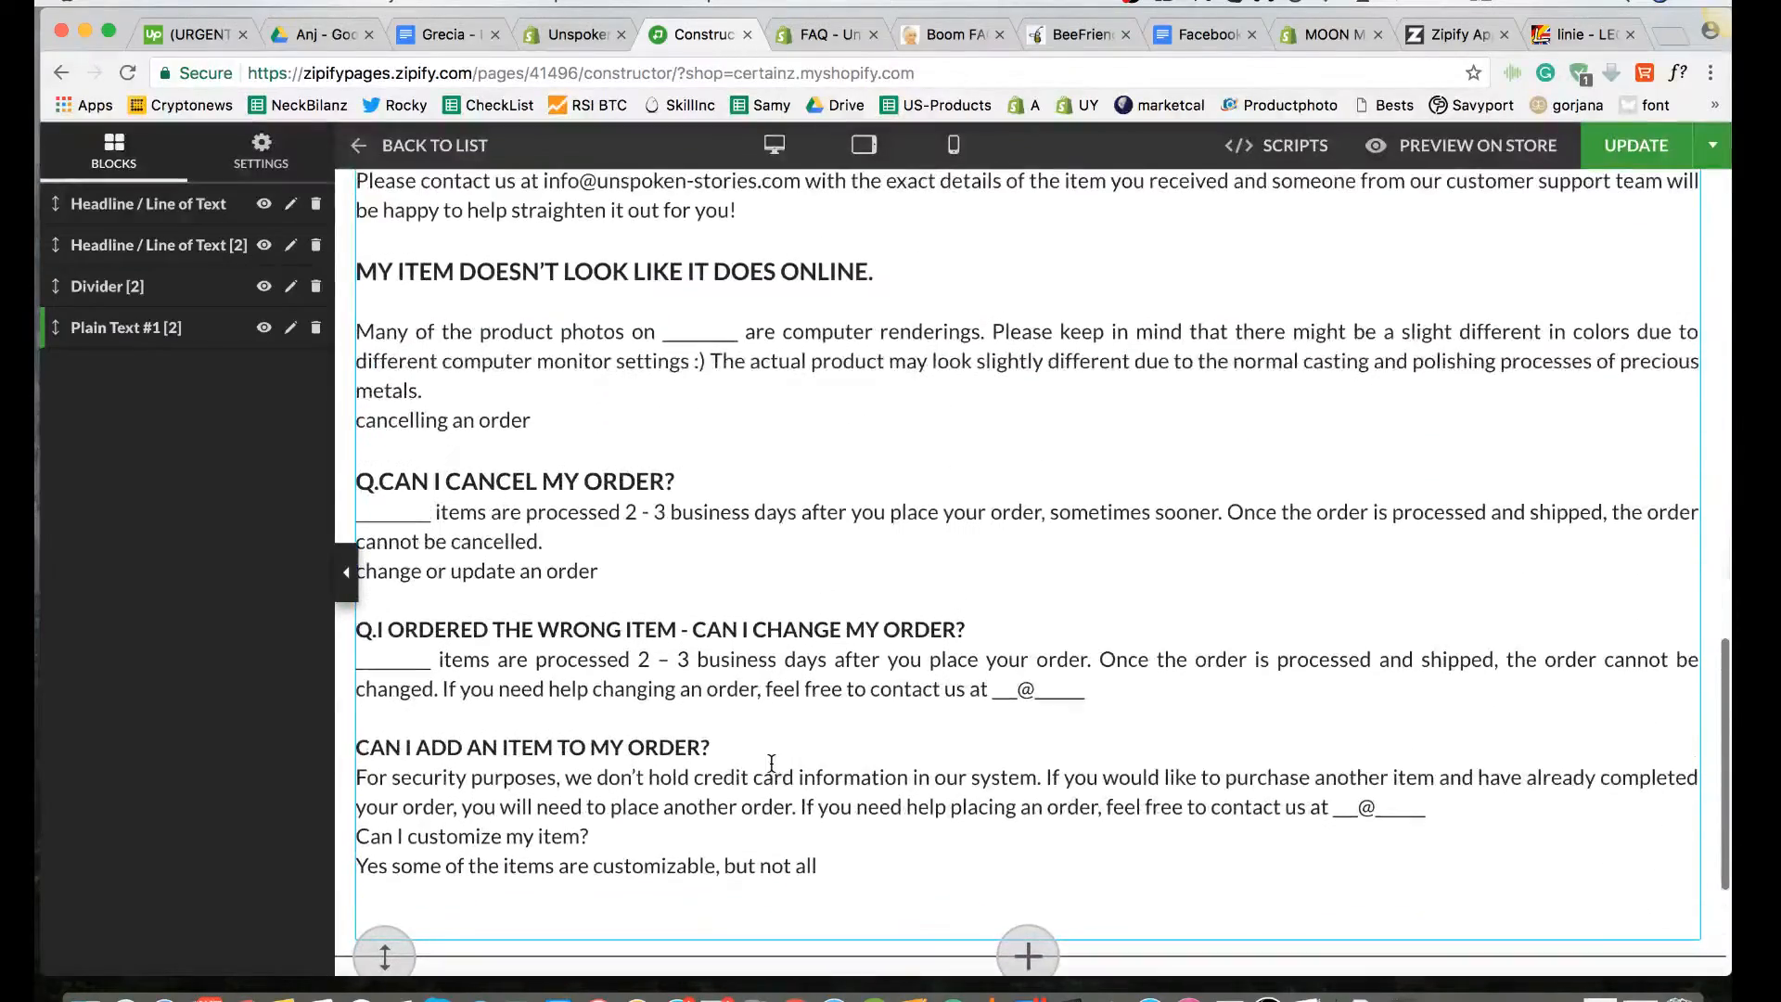
{"action": "scroll", "coordinate": [771, 762], "scroll_direction": "up", "scroll_amount": 7}
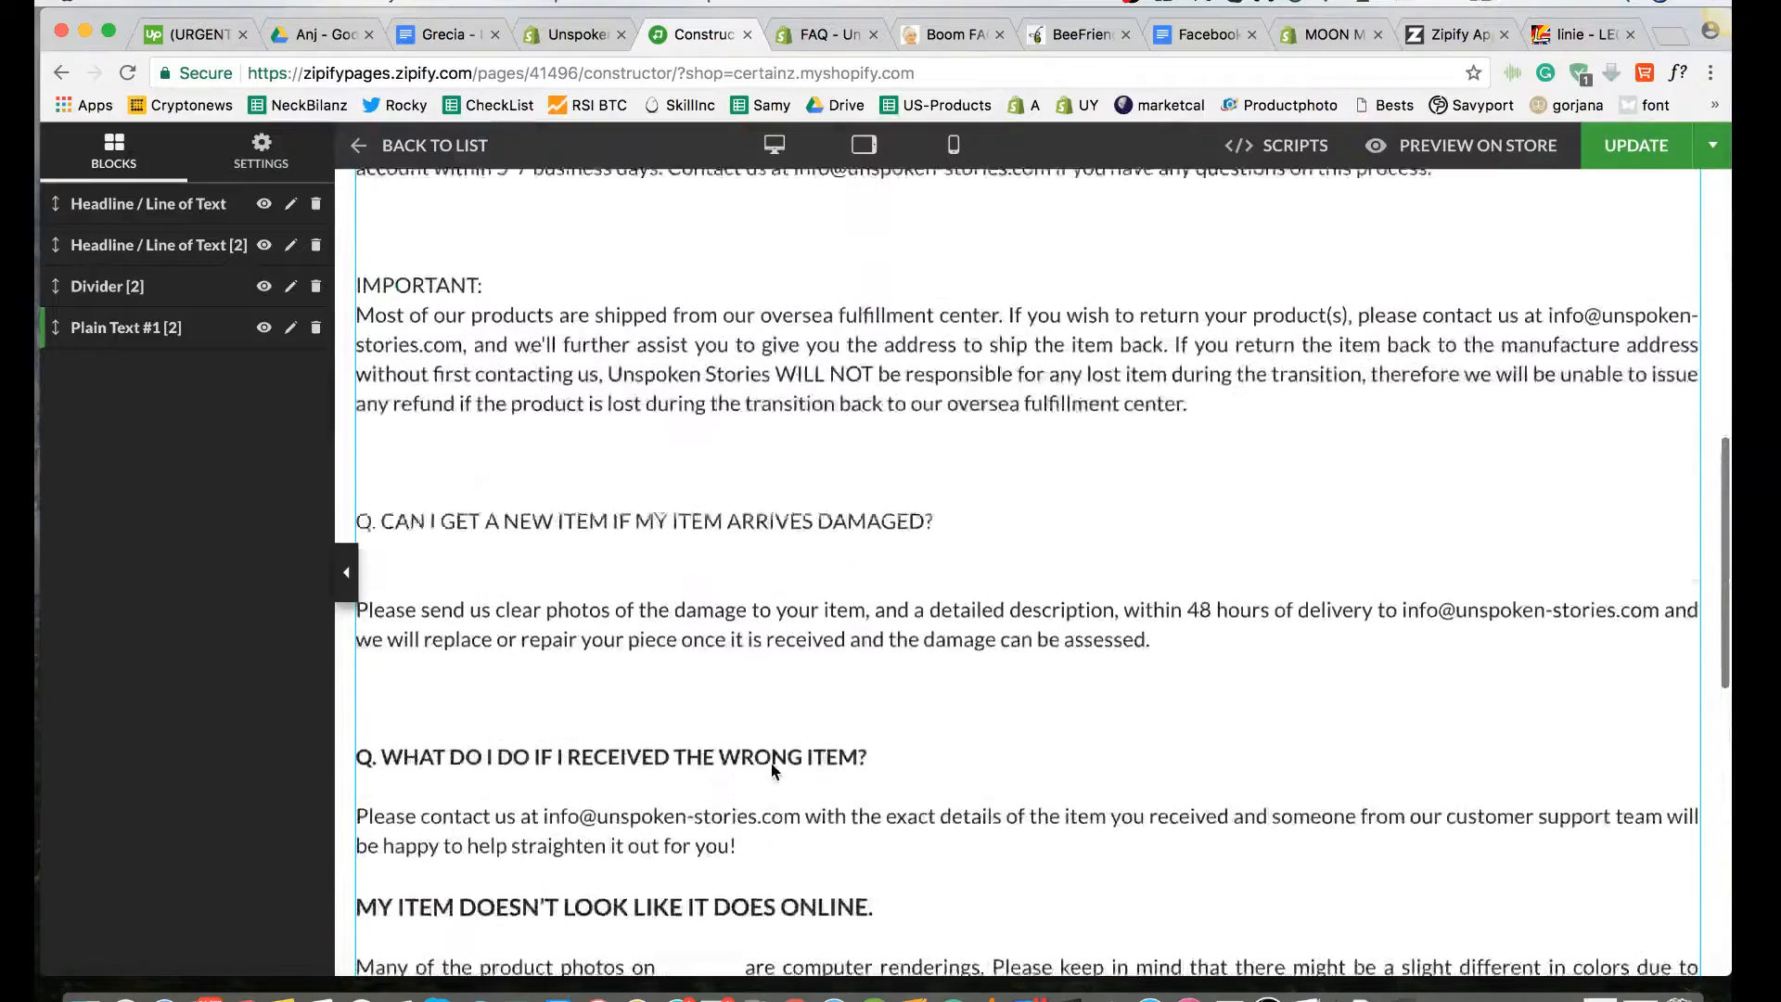
Step: Switch to the live storefront FAQ page and examine the spacing and formatting of the Refunds & Exchanges section
{"action": "scroll", "coordinate": [771, 770], "scroll_direction": "up", "scroll_amount": 7}
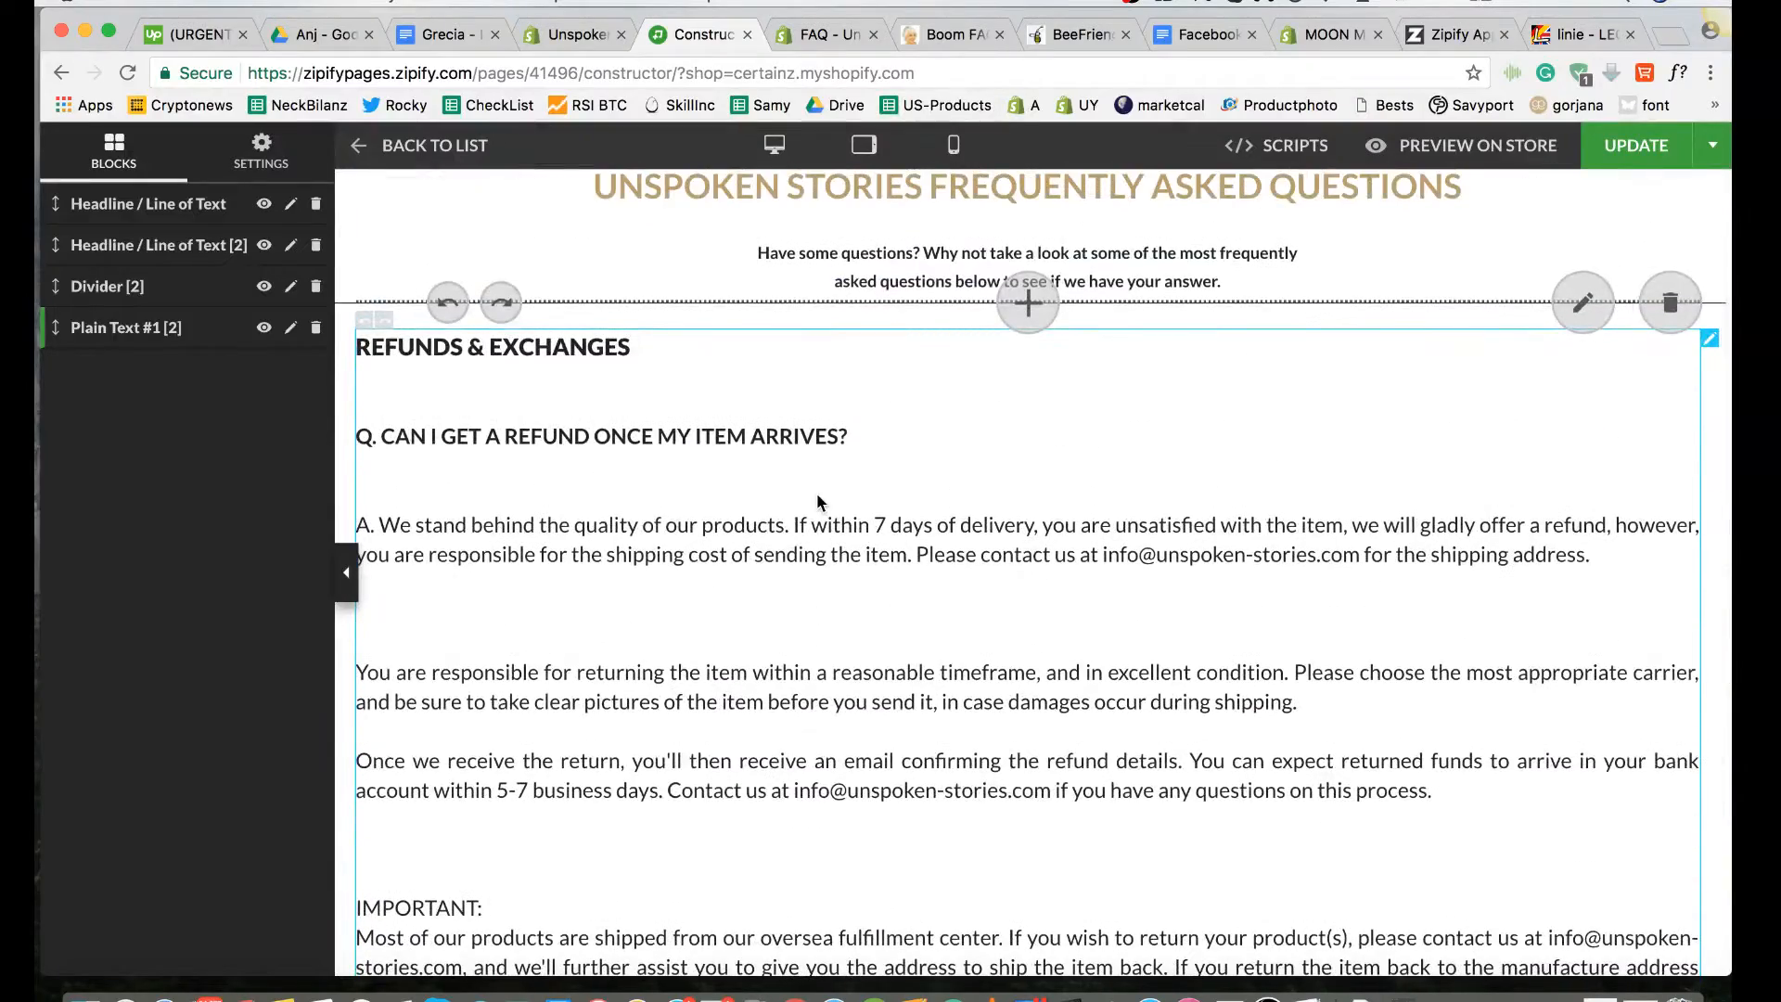
{"action": "left_click", "coordinate": [826, 35]}
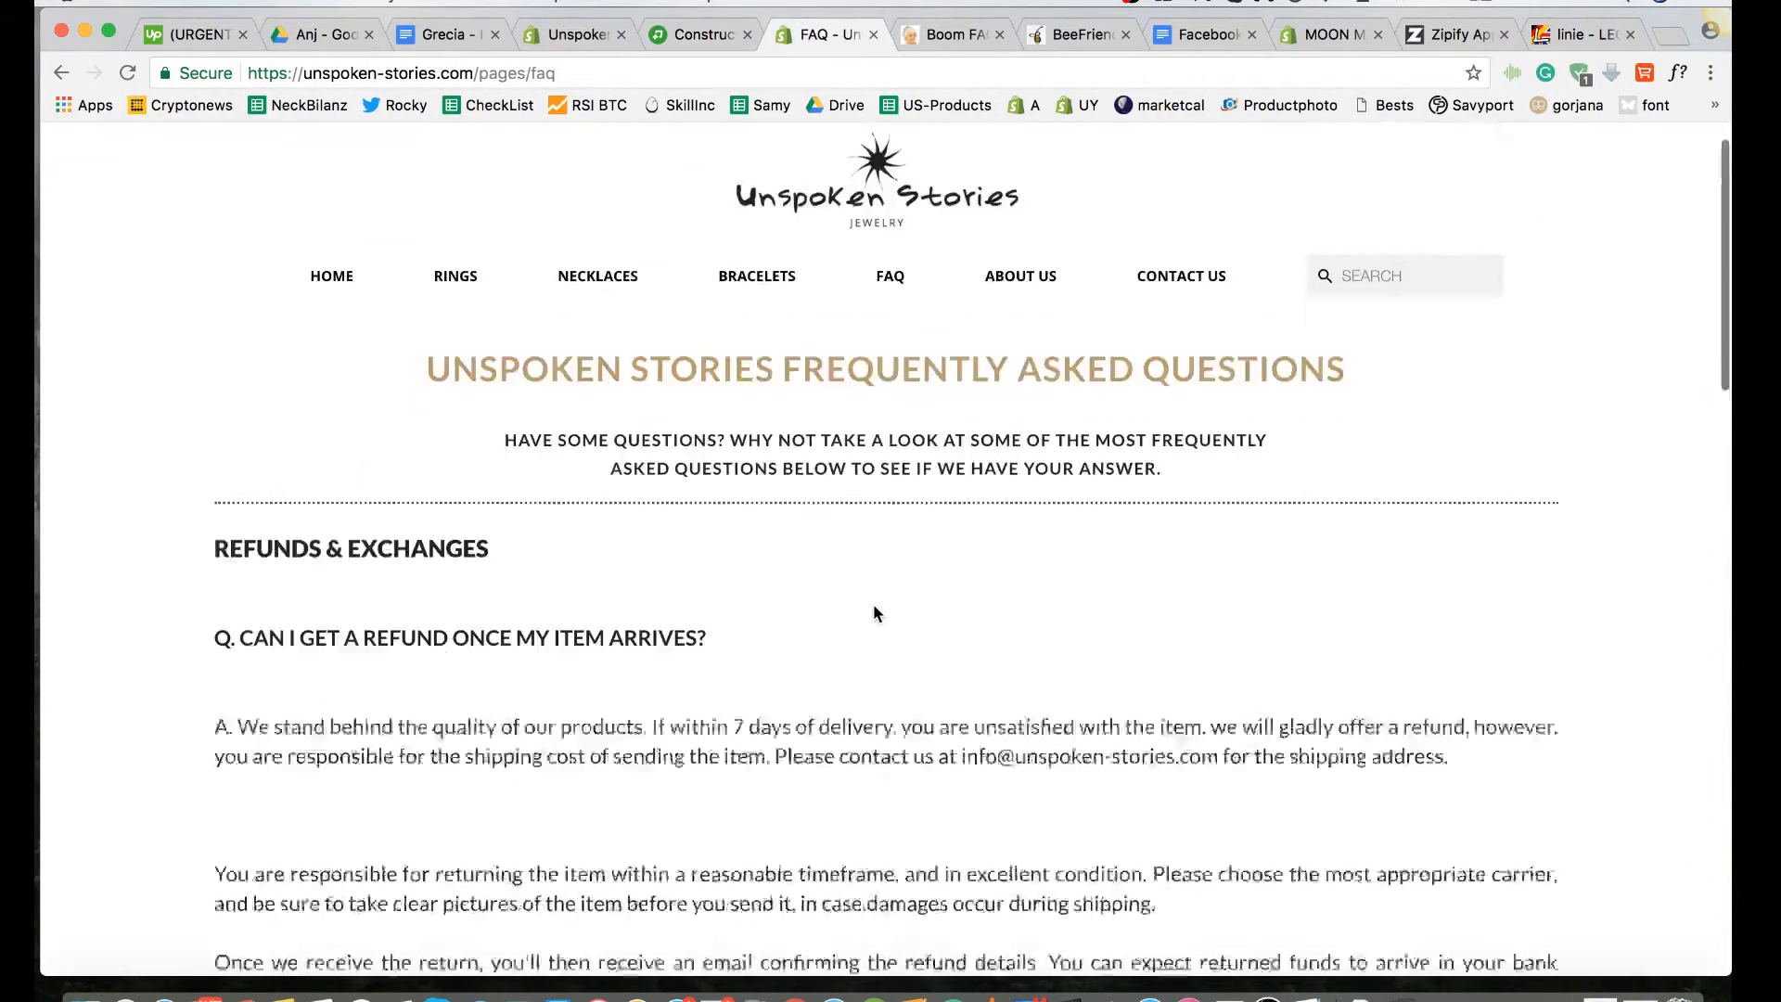
{"action": "scroll", "coordinate": [874, 610], "scroll_direction": "down", "scroll_amount": 7}
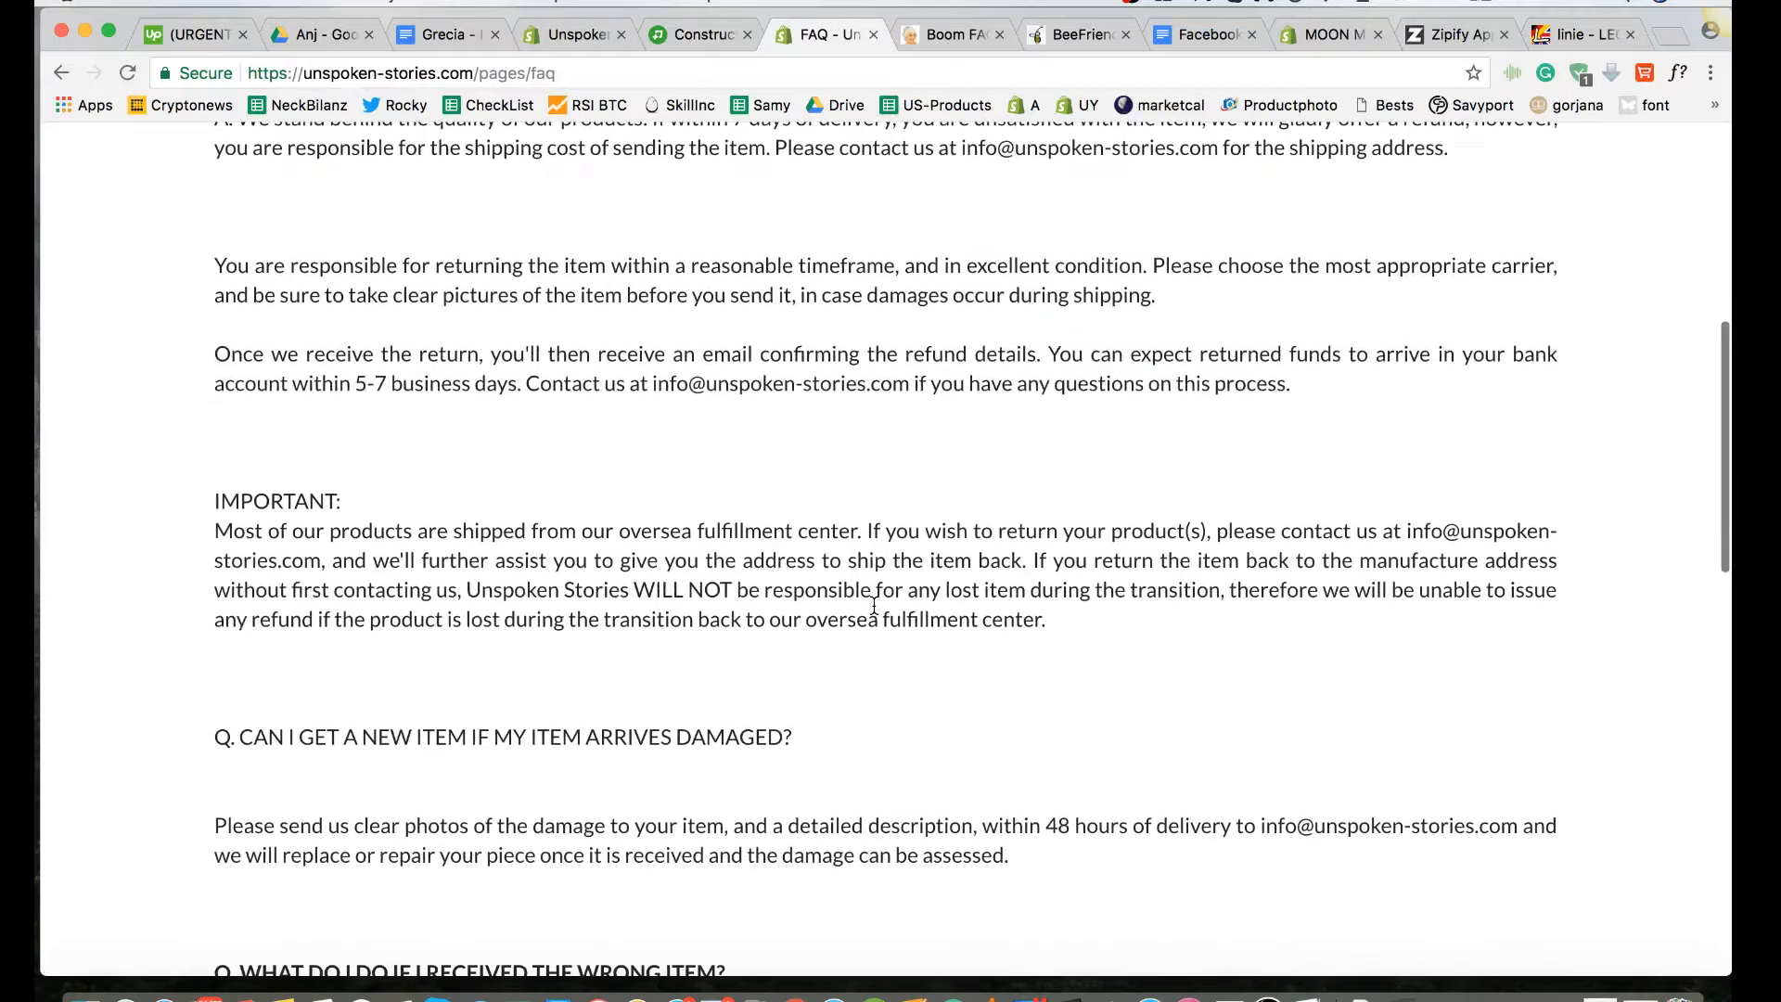
{"action": "scroll", "coordinate": [874, 607], "scroll_direction": "up", "scroll_amount": 5}
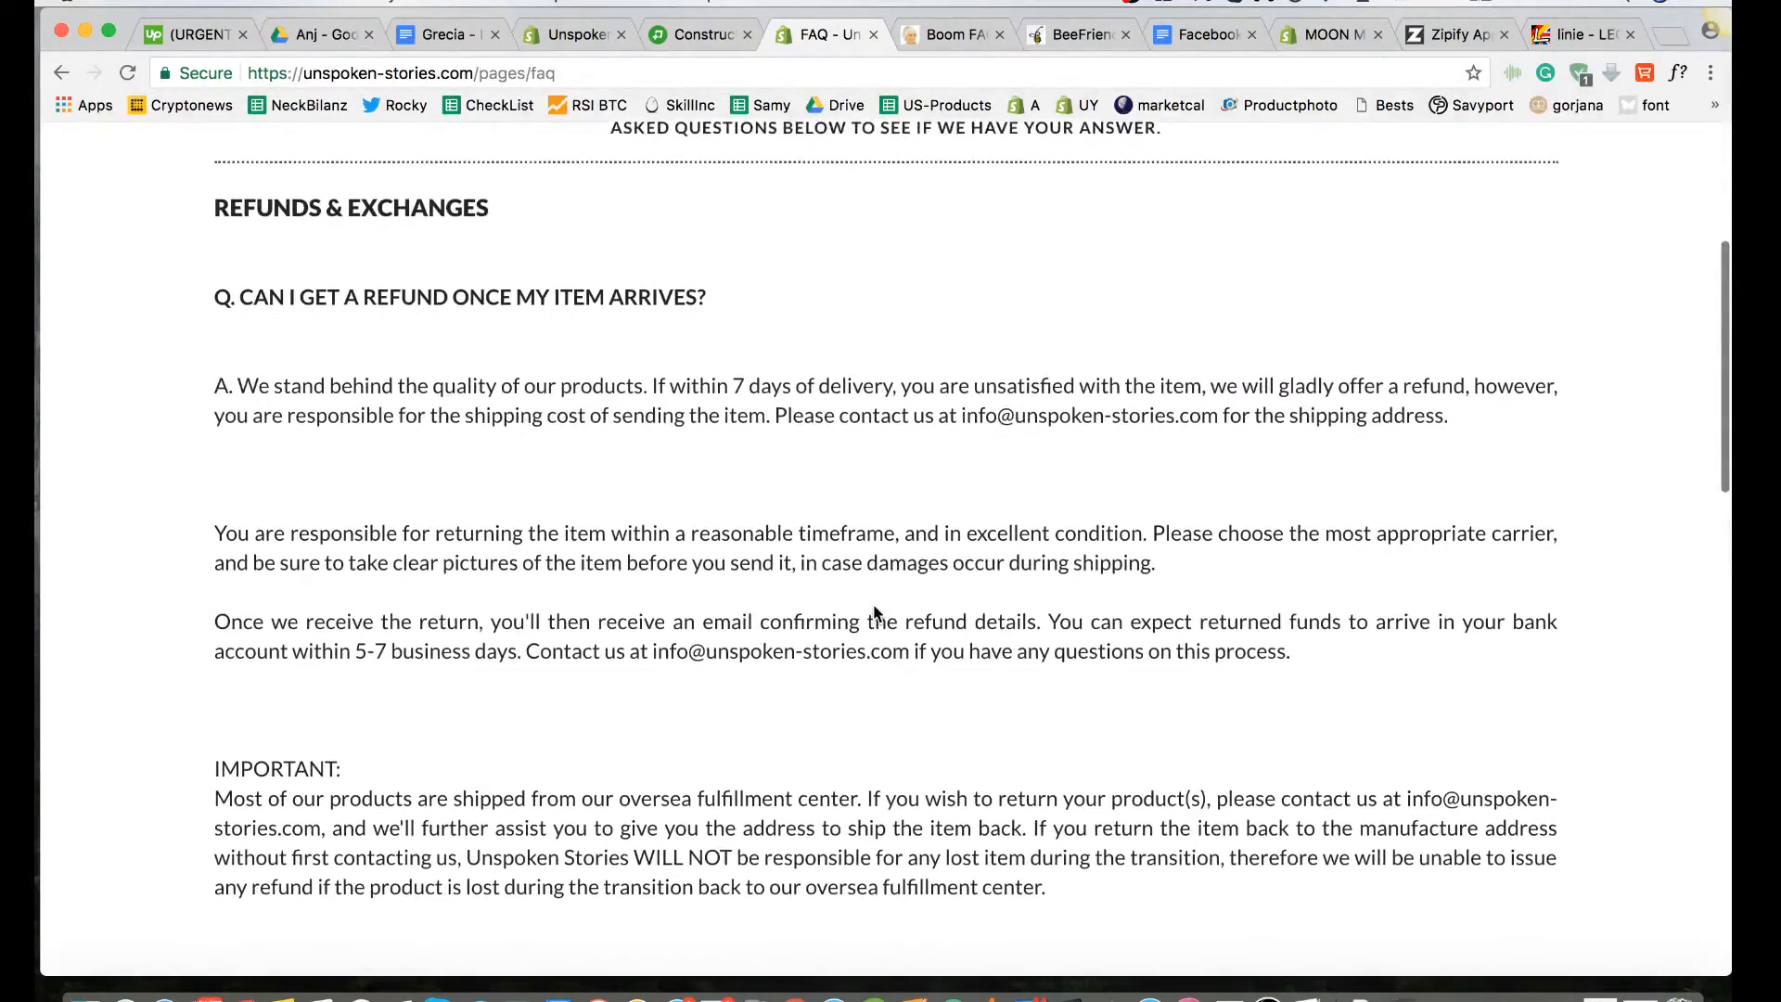
{"action": "scroll", "coordinate": [874, 612], "scroll_direction": "down", "scroll_amount": 1}
{"action": "scroll", "coordinate": [873, 610], "scroll_direction": "up", "scroll_amount": 2}
{"action": "scroll", "coordinate": [874, 607], "scroll_direction": "down", "scroll_amount": 2}
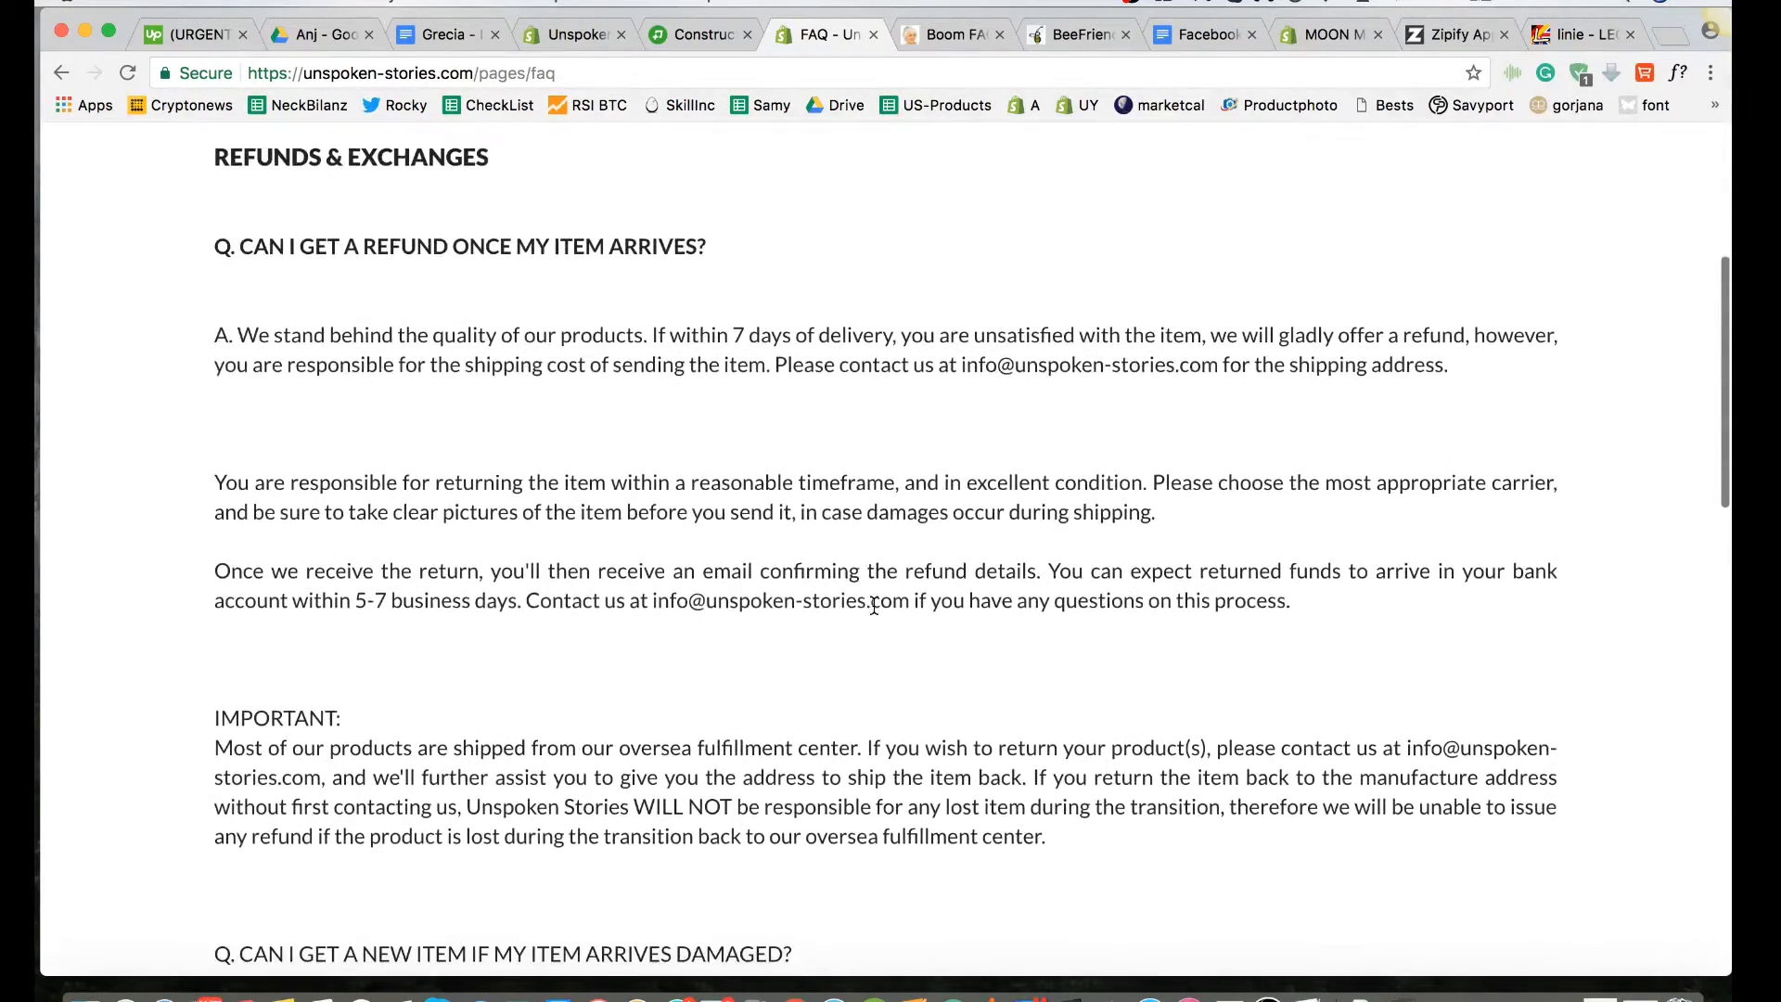
{"action": "scroll", "coordinate": [874, 607], "scroll_direction": "down", "scroll_amount": 4}
{"action": "scroll", "coordinate": [542, 674], "scroll_direction": "up", "scroll_amount": 4}
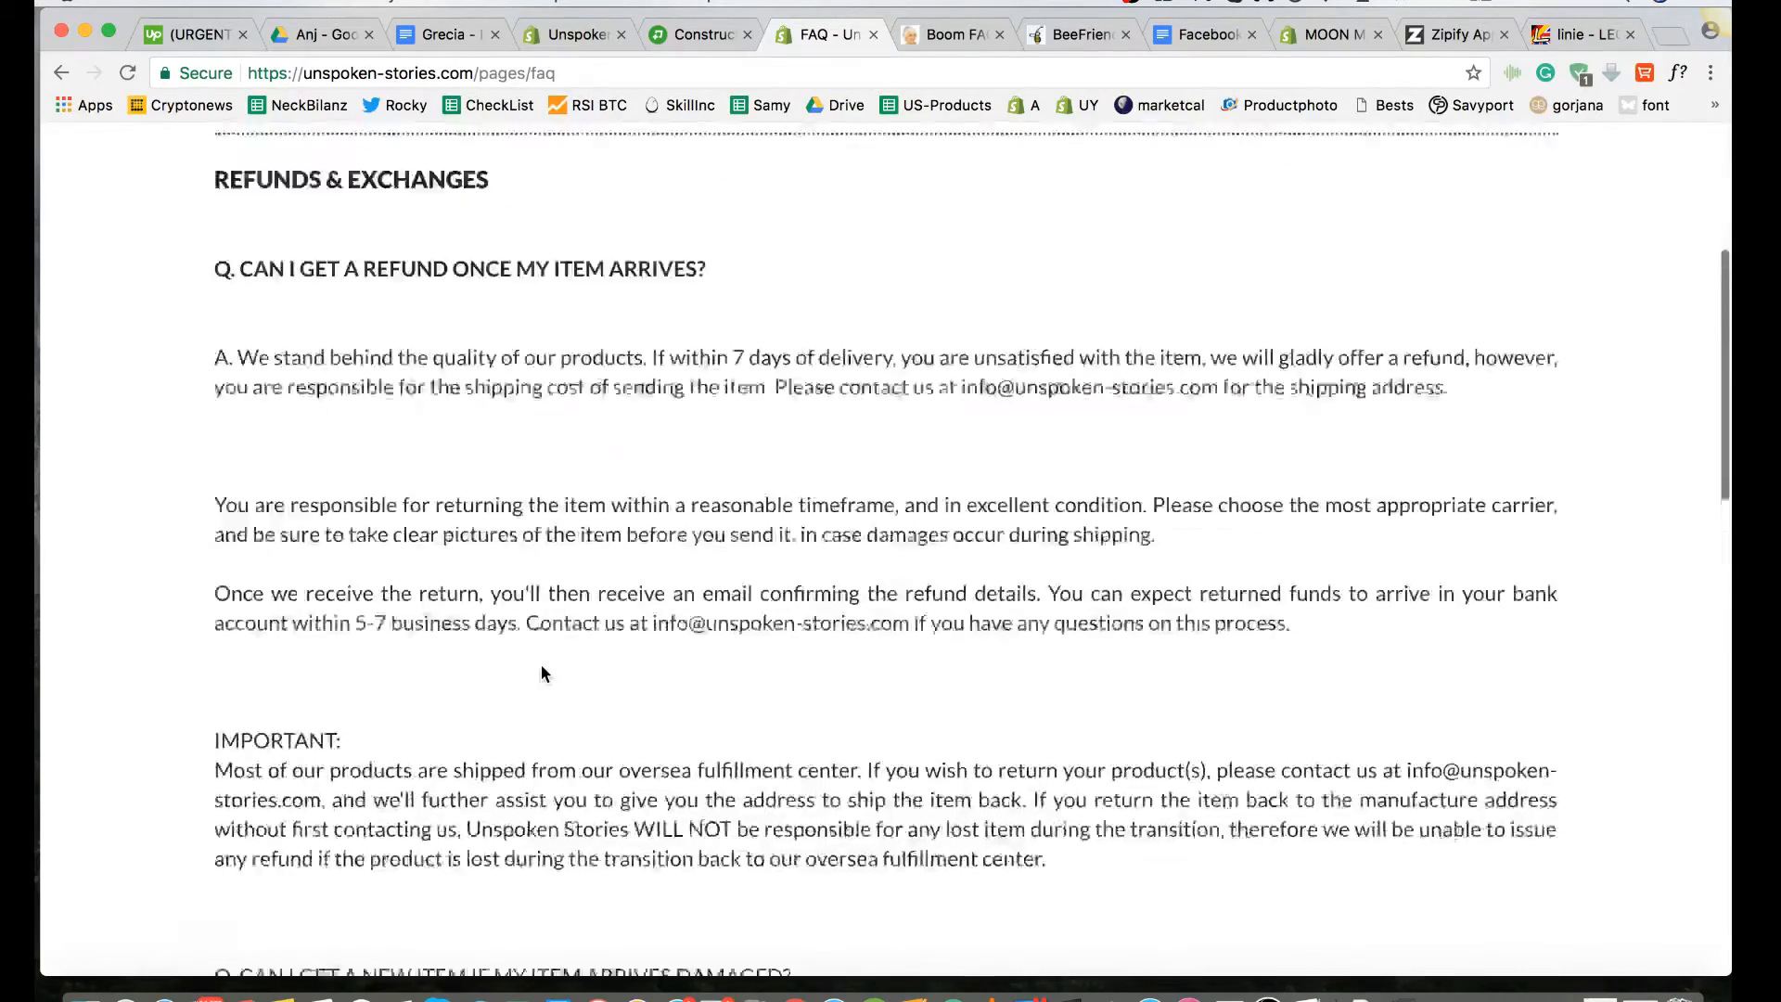
{"action": "scroll", "coordinate": [542, 666], "scroll_direction": "up", "scroll_amount": 1}
Step: Compare the question headings on the live FAQ page, from the refund question to "My item doesn't look like it does online."
{"action": "left_click_drag", "start_coordinate": [567, 324], "coordinate": [279, 317]}
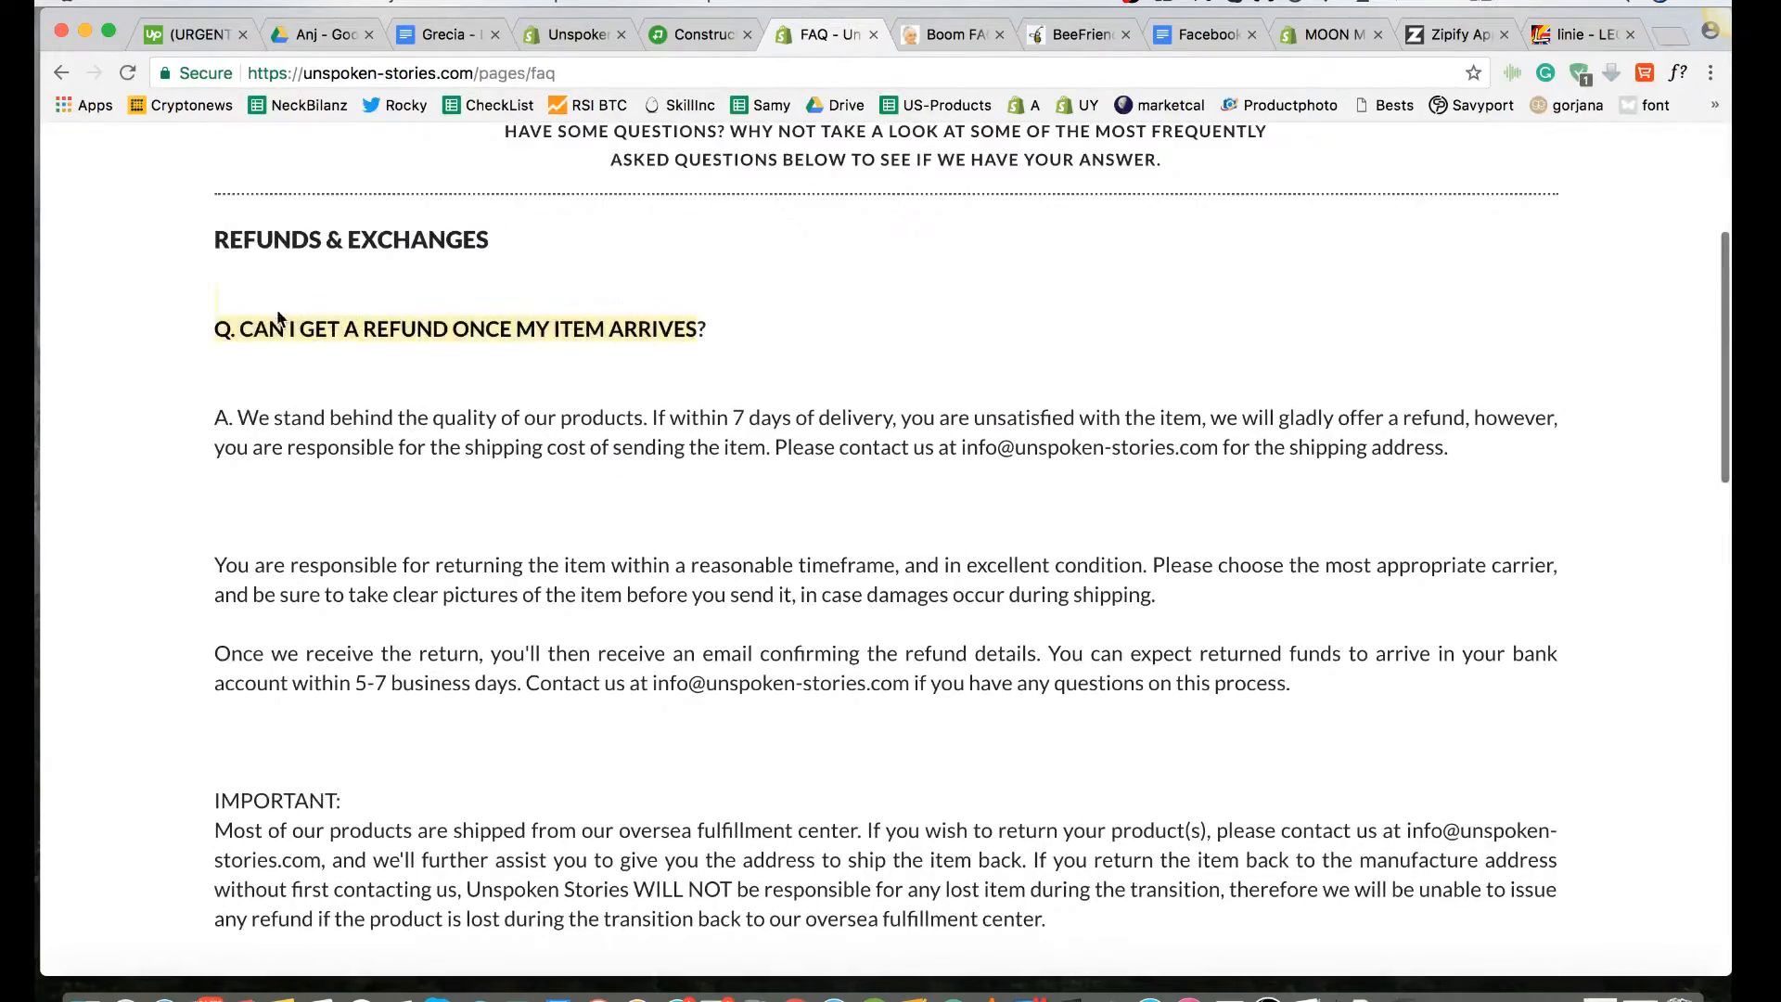
{"action": "scroll", "coordinate": [572, 455], "scroll_direction": "down", "scroll_amount": 7}
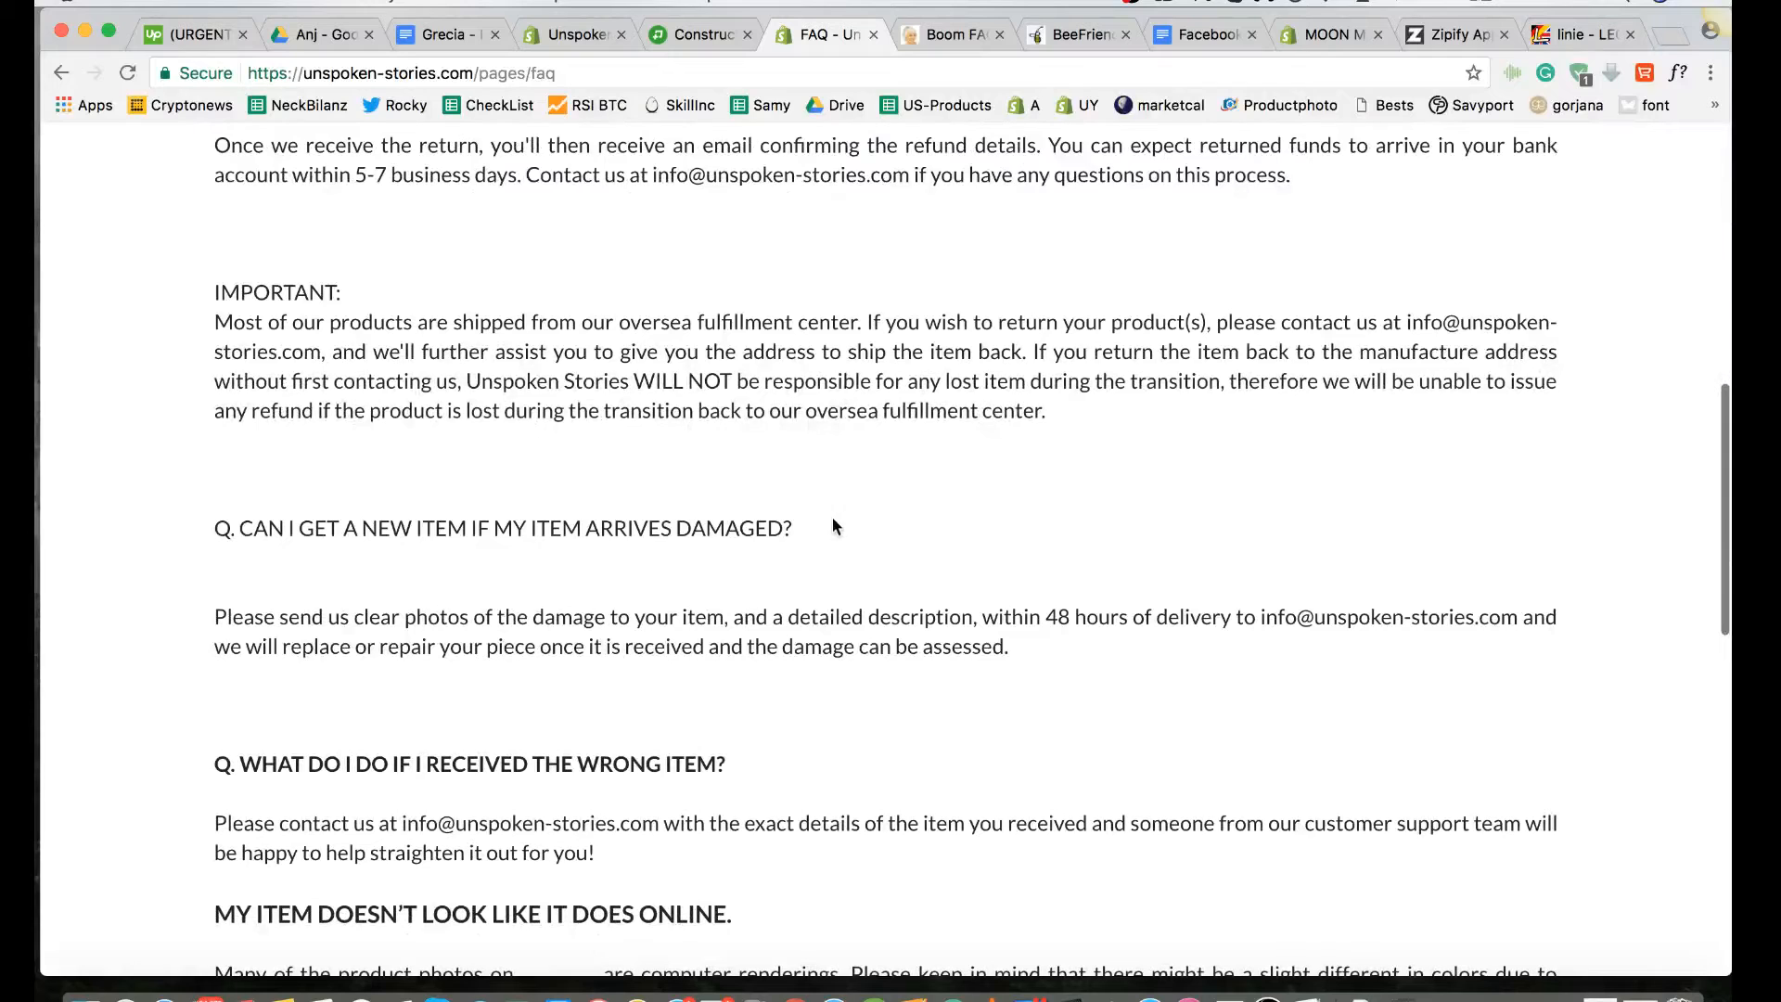
{"action": "left_click_drag", "start_coordinate": [832, 526], "coordinate": [271, 529]}
{"action": "scroll", "coordinate": [271, 529], "scroll_direction": "down", "scroll_amount": 4}
{"action": "left_click", "coordinate": [406, 434]}
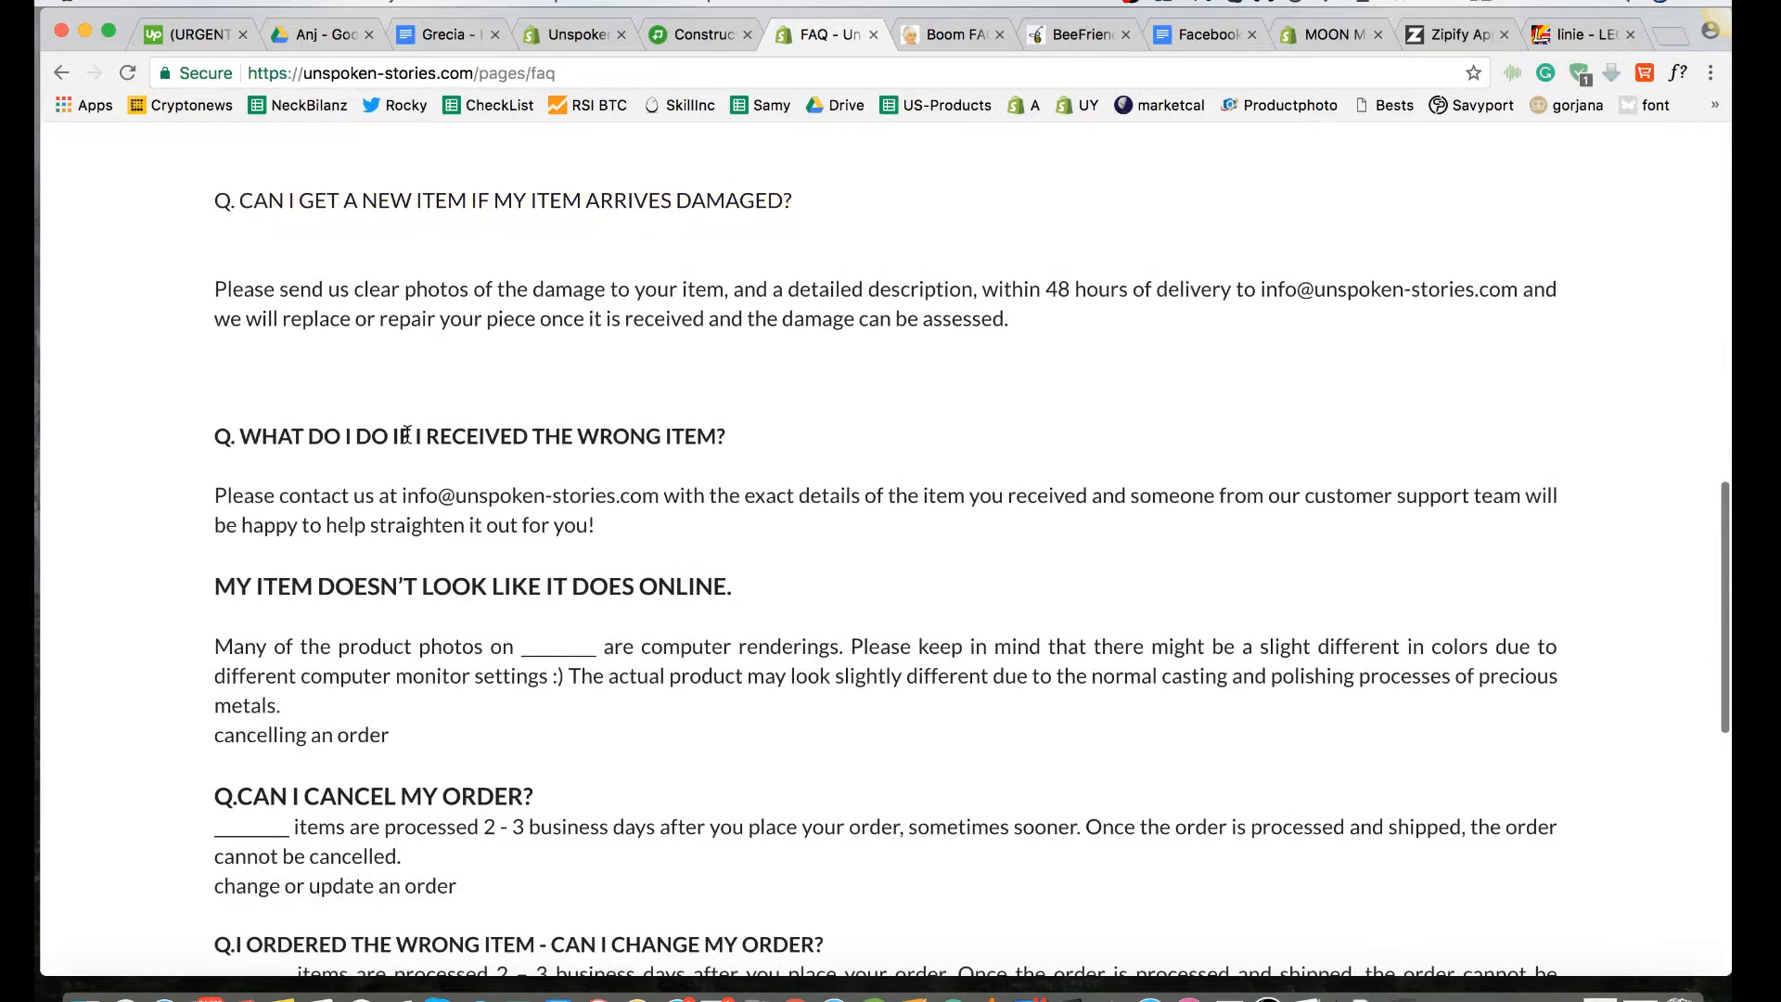
{"action": "left_click_drag", "start_coordinate": [406, 434], "coordinate": [239, 425]}
{"action": "scroll", "coordinate": [315, 614], "scroll_direction": "down", "scroll_amount": 1}
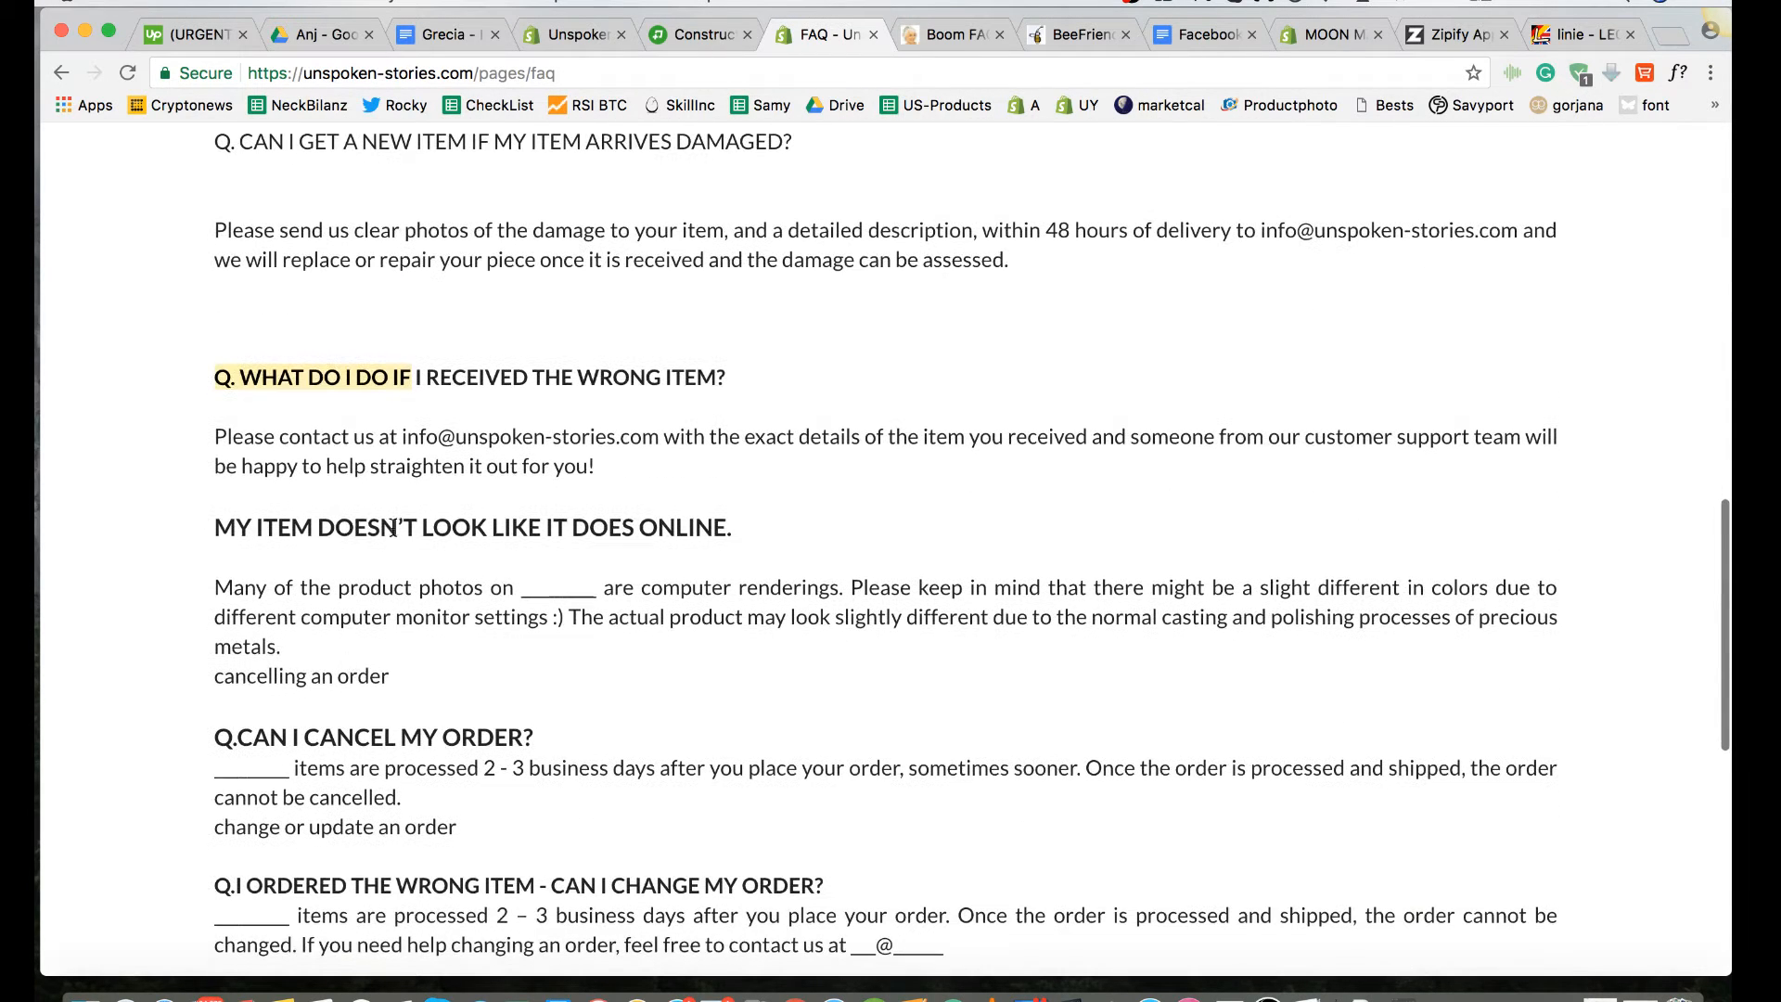
{"action": "left_click_drag", "start_coordinate": [404, 527], "coordinate": [233, 533]}
{"action": "left_click", "coordinate": [643, 501]}
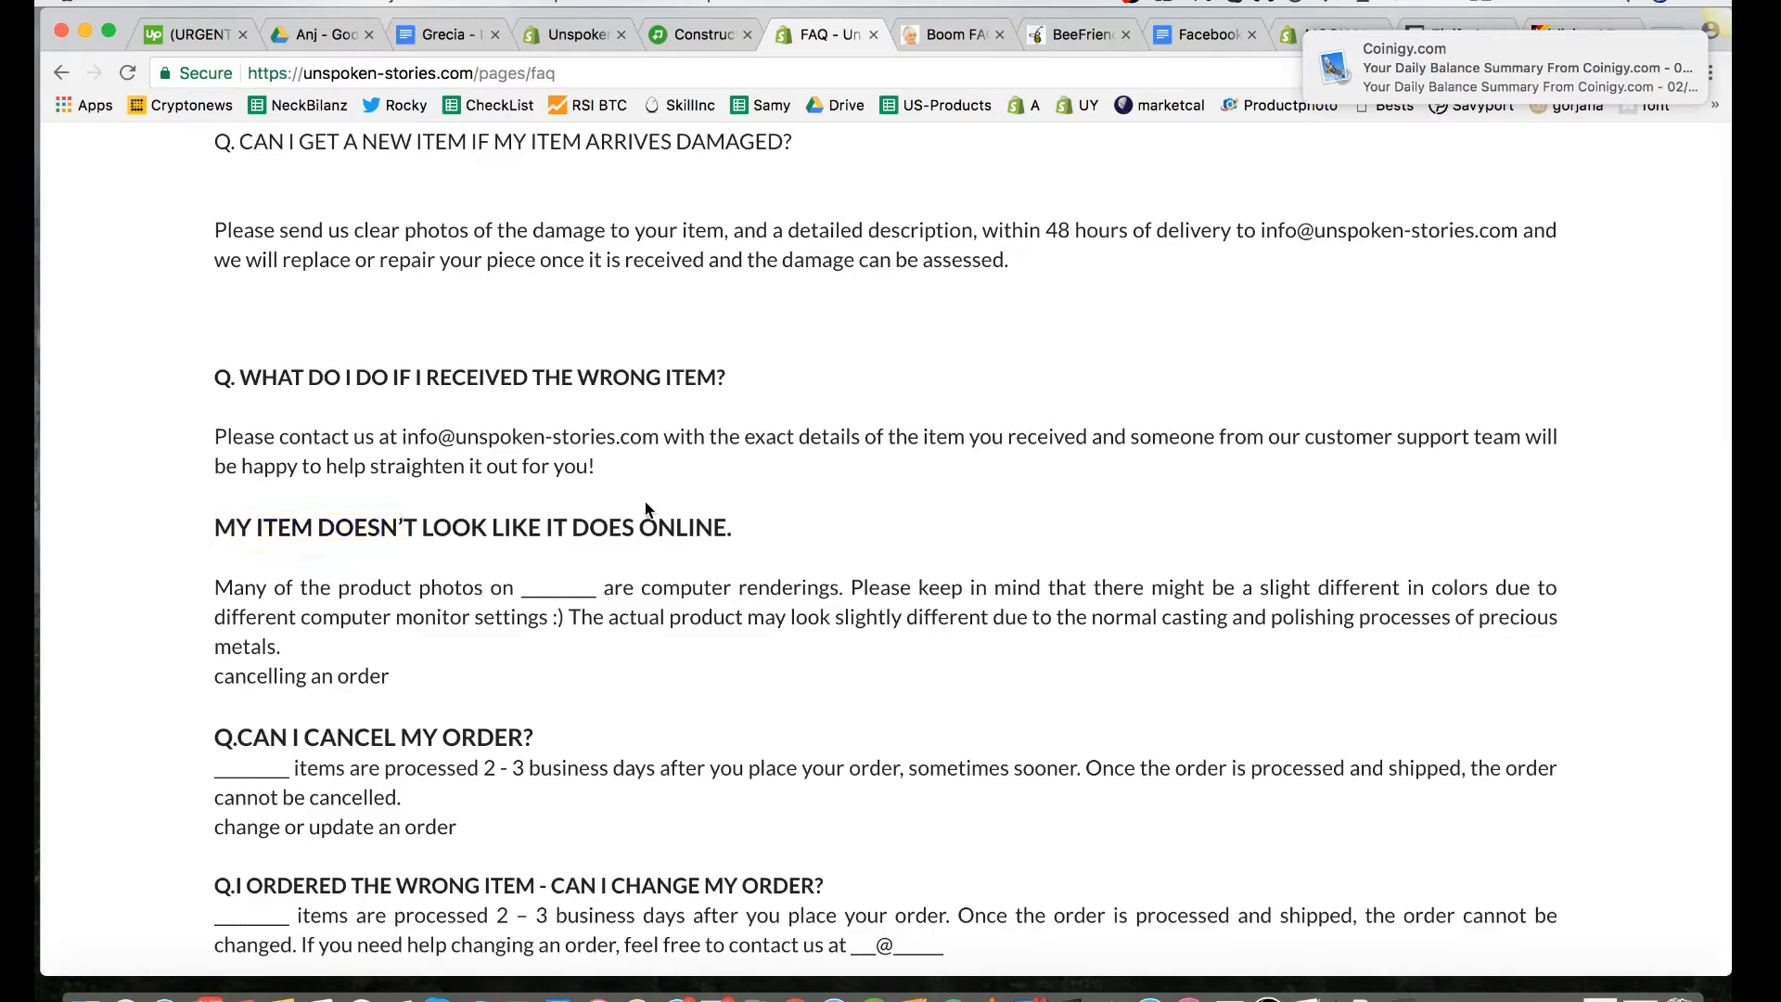
Step: Review the rest of the live FAQ page, including the order cancellation, order change and customization questions
{"action": "scroll", "coordinate": [644, 501], "scroll_direction": "down", "scroll_amount": 7}
{"action": "scroll", "coordinate": [643, 501], "scroll_direction": "up", "scroll_amount": 8}
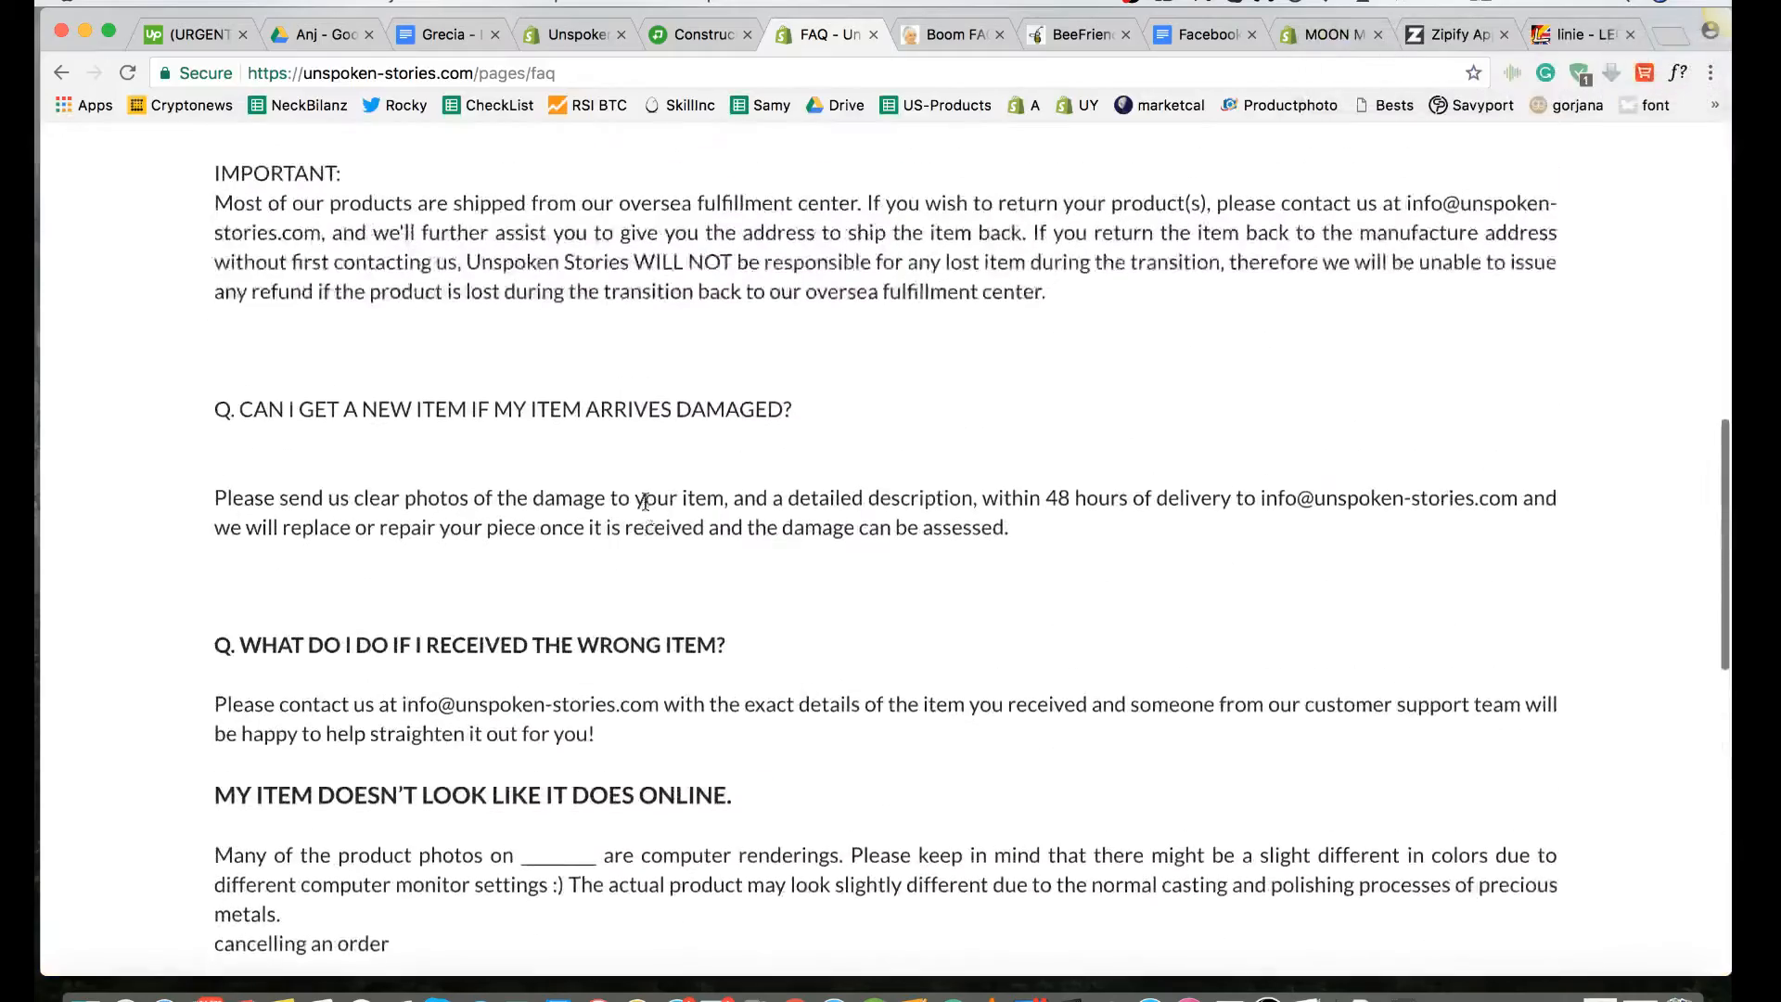
{"action": "scroll", "coordinate": [644, 501], "scroll_direction": "up", "scroll_amount": 4}
{"action": "scroll", "coordinate": [645, 501], "scroll_direction": "down", "scroll_amount": 8}
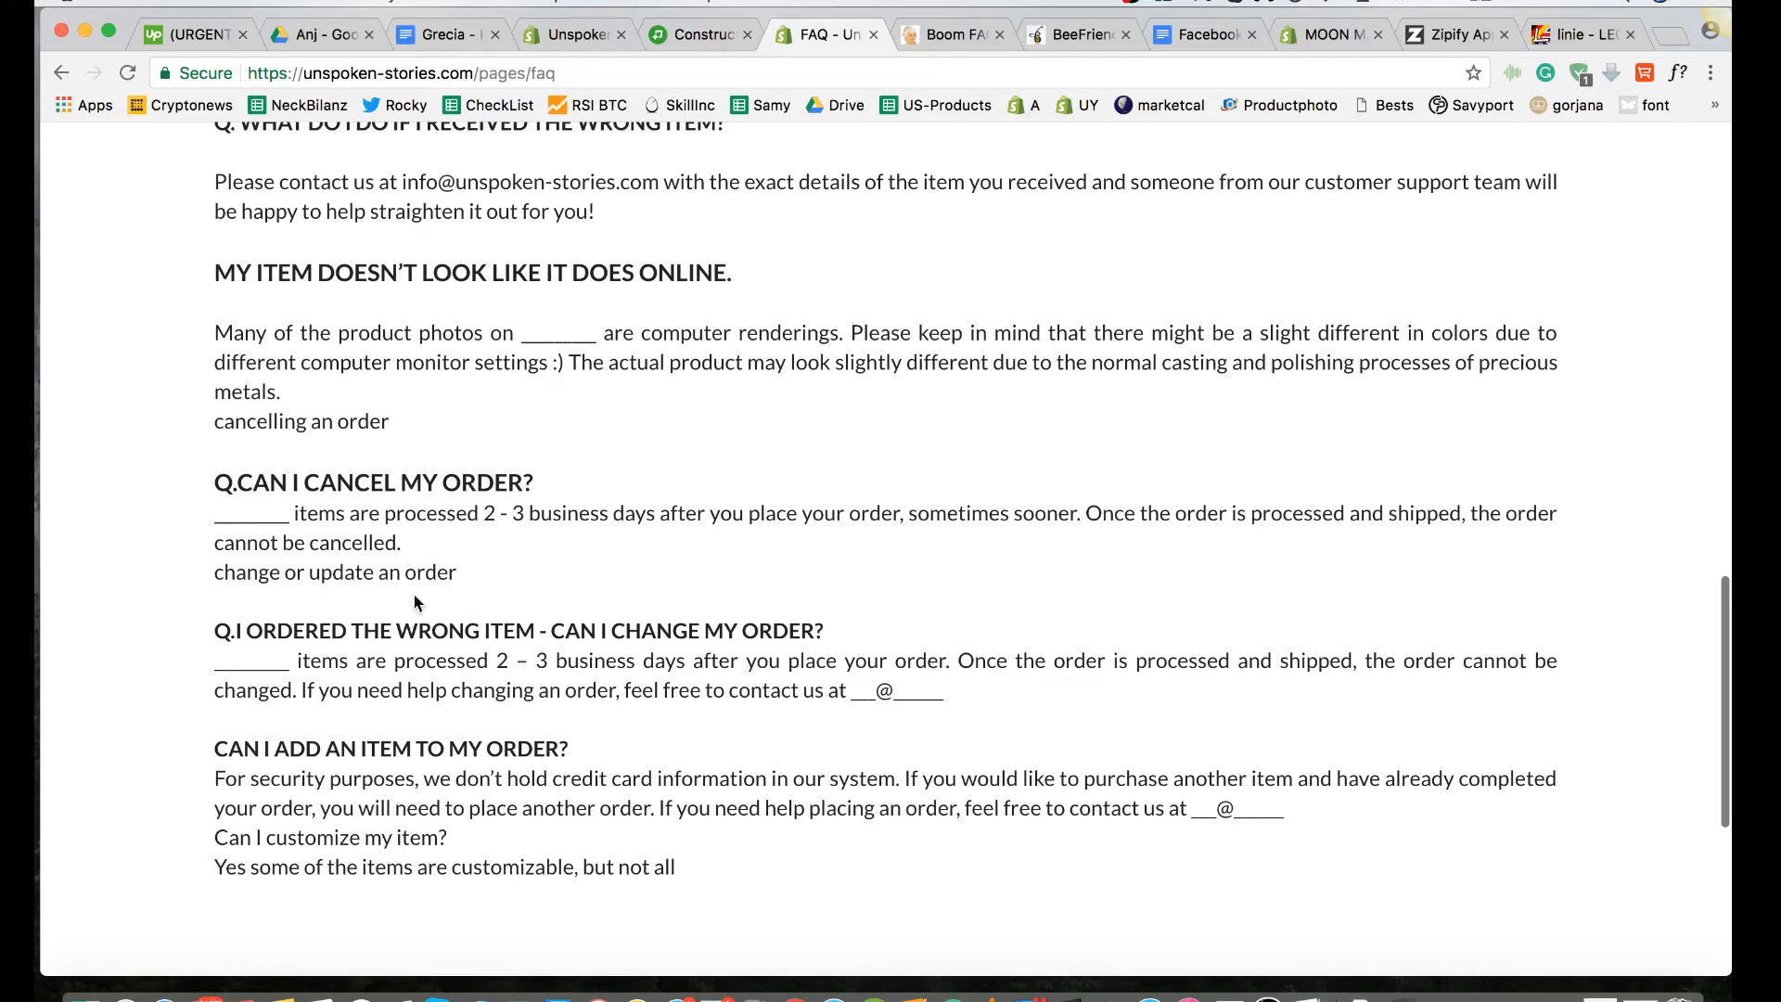
{"action": "scroll", "coordinate": [438, 561], "scroll_direction": "up", "scroll_amount": 12}
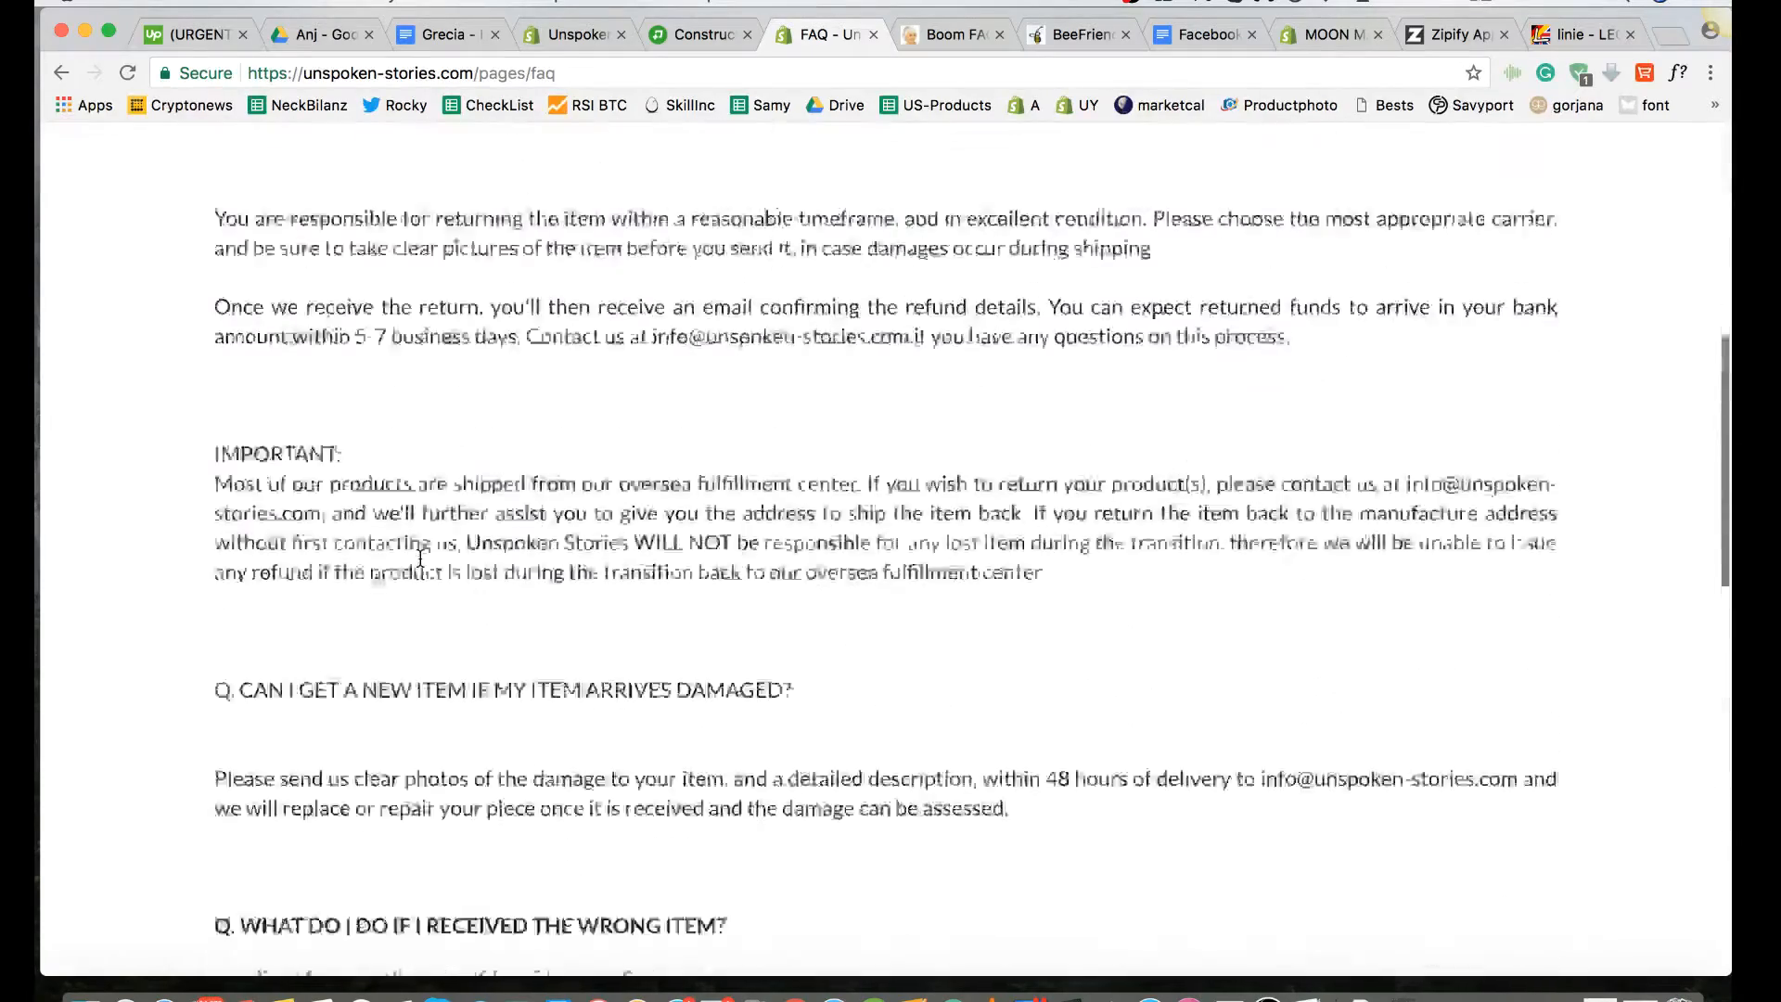
{"action": "scroll", "coordinate": [420, 557], "scroll_direction": "up", "scroll_amount": 2}
Step: In the page builder, open the plain text block's editor and apply an 18px font size to the "Can I get a refund once my item arrives?" question
{"action": "left_click", "coordinate": [700, 37]}
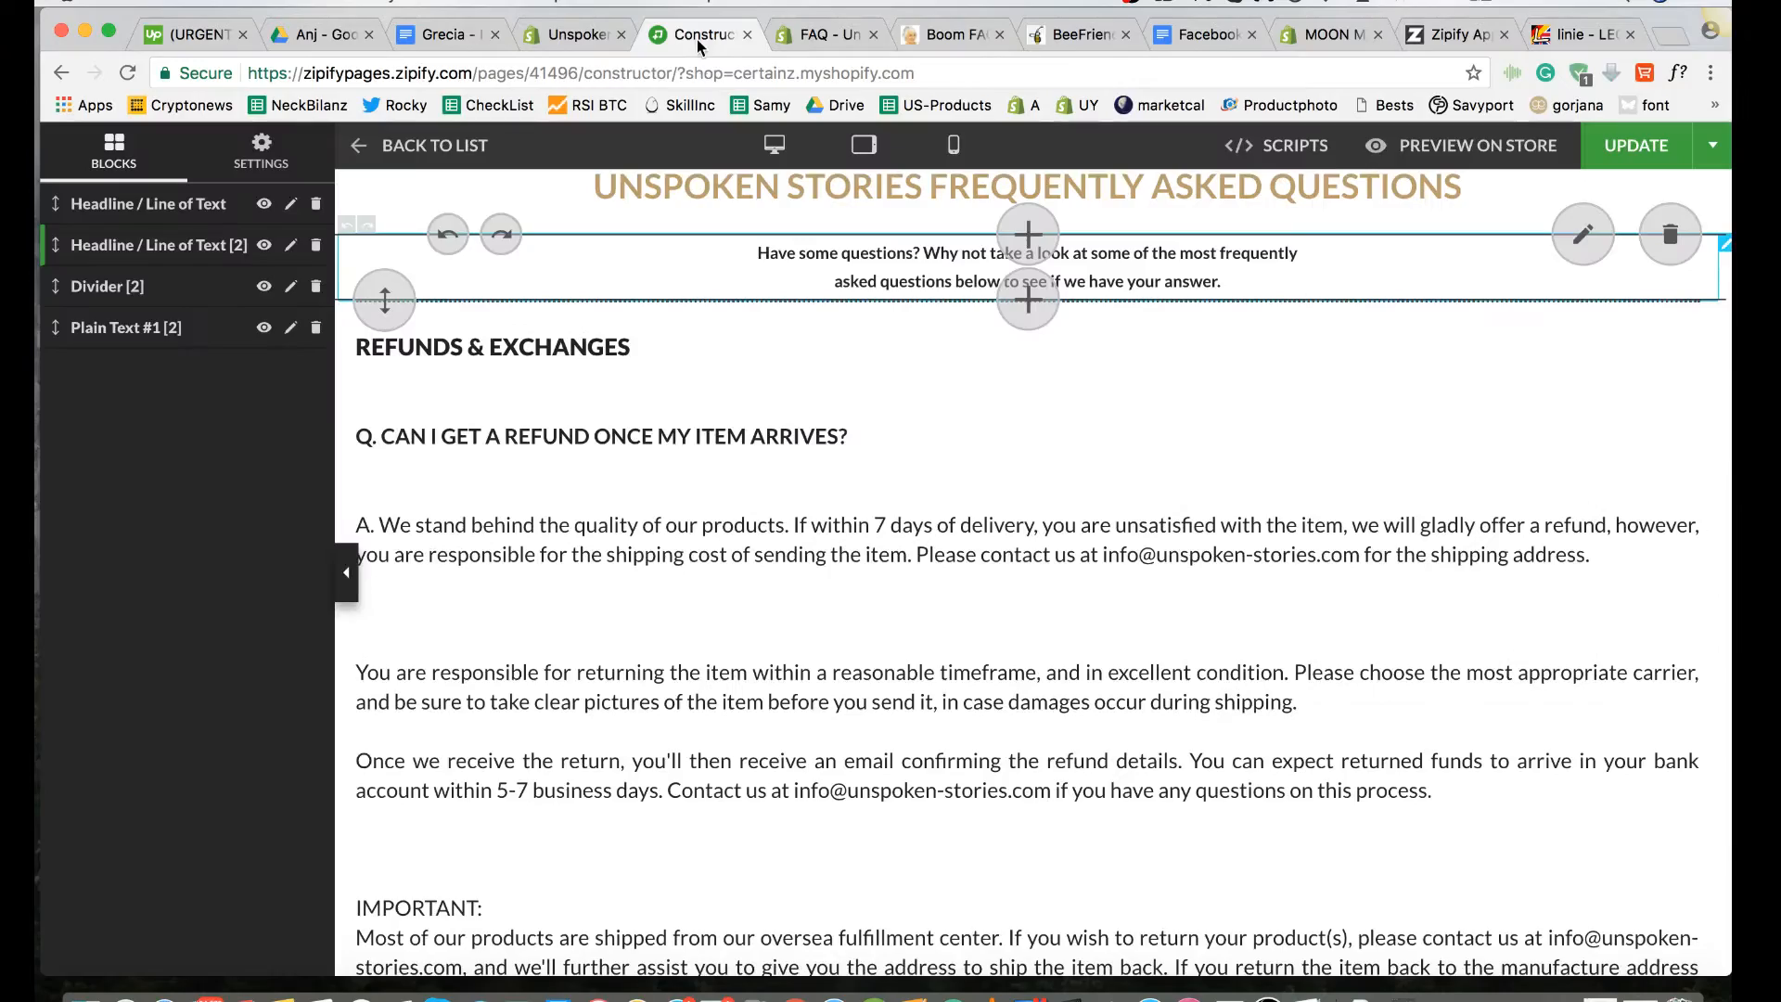
{"action": "double_click", "coordinate": [835, 556]}
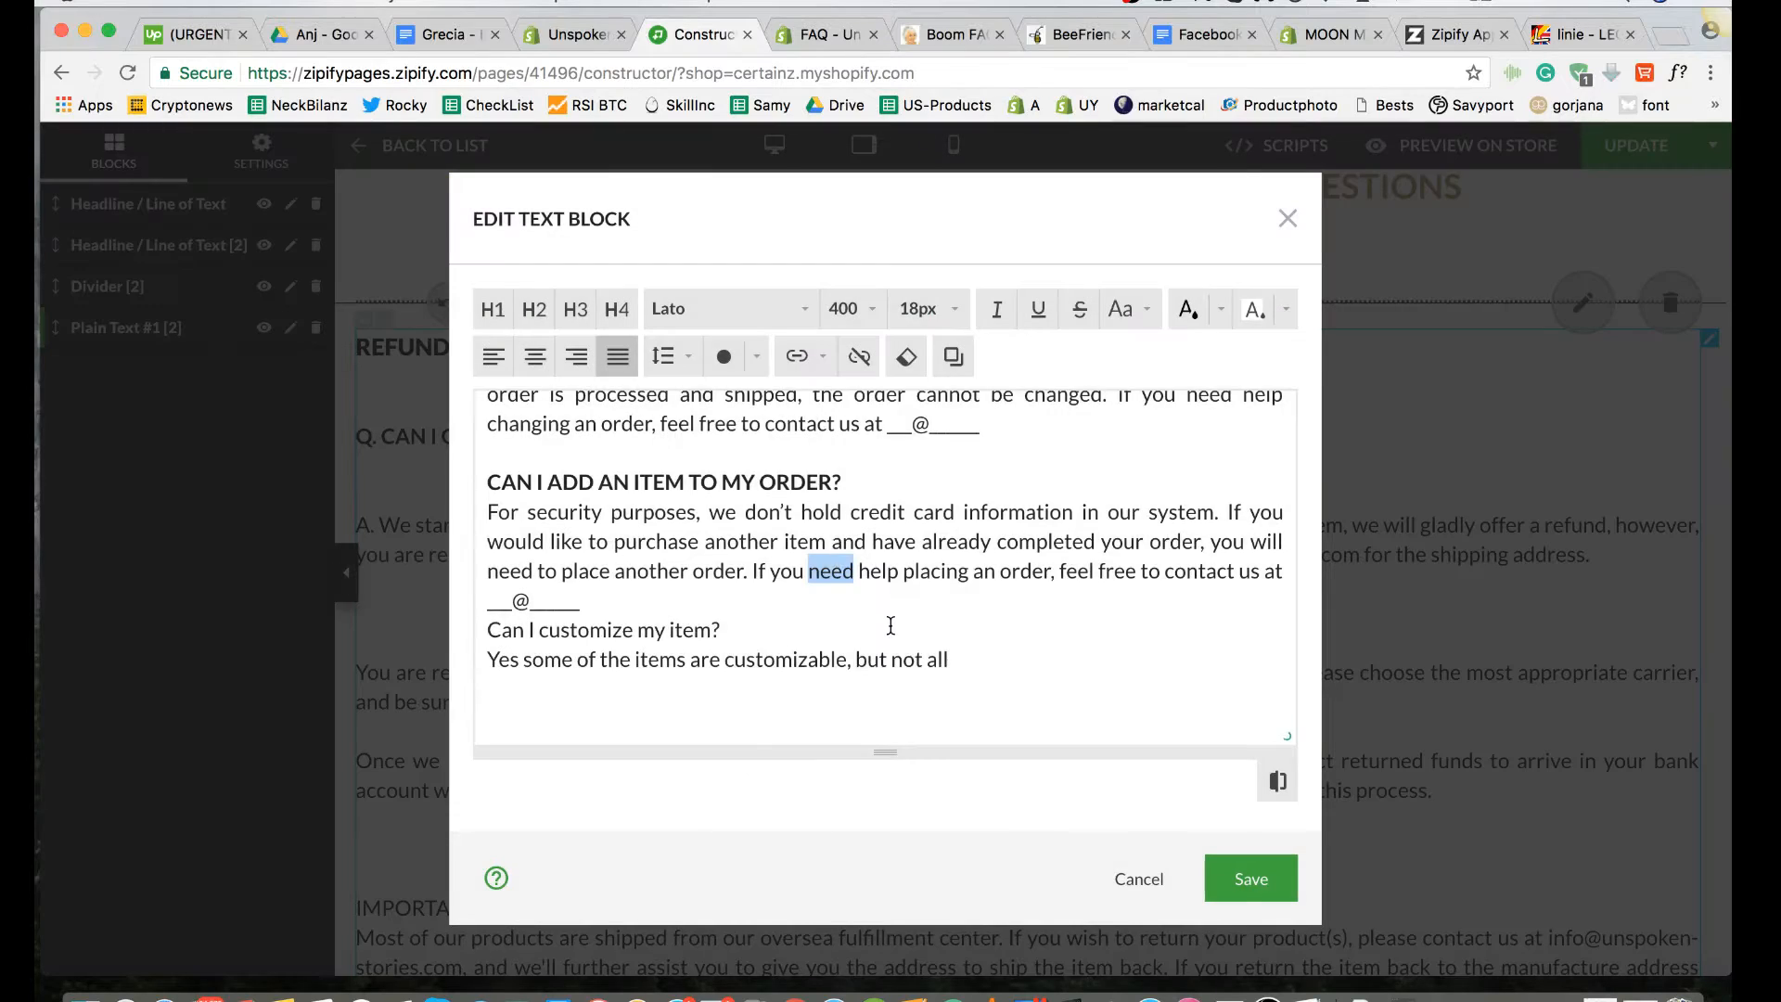
{"action": "scroll", "coordinate": [891, 625], "scroll_direction": "up", "scroll_amount": 20}
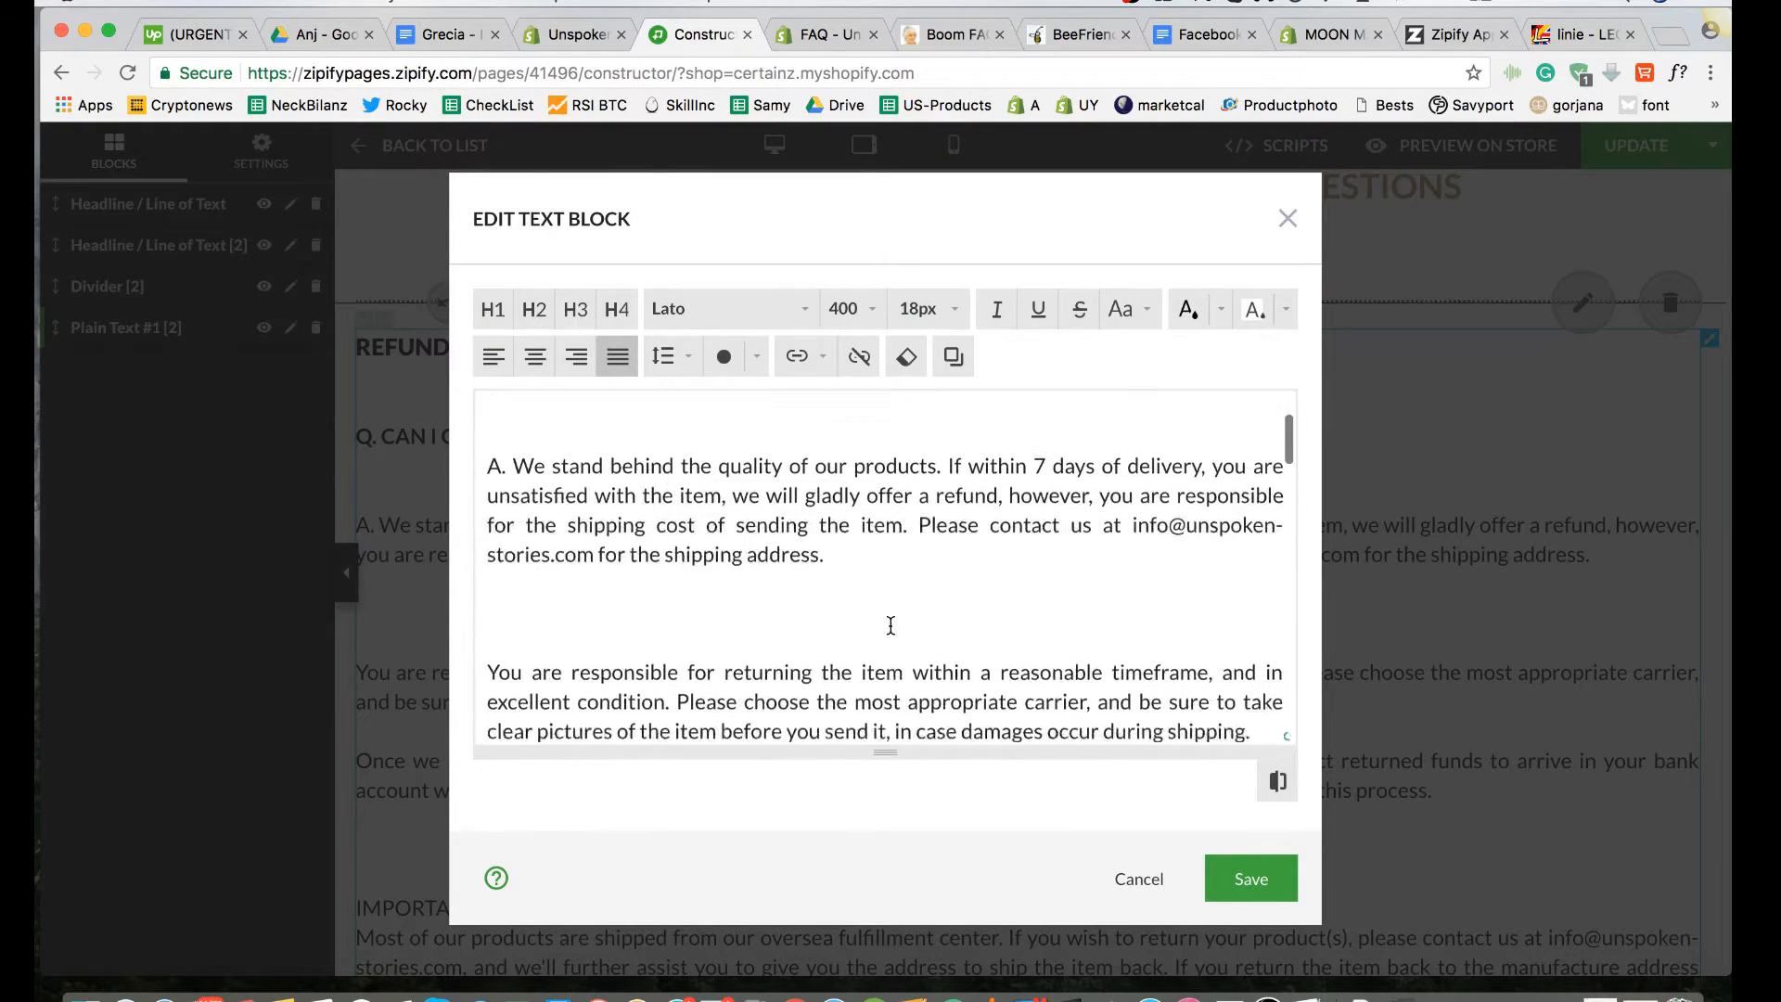
{"action": "scroll", "coordinate": [890, 625], "scroll_direction": "up", "scroll_amount": 3}
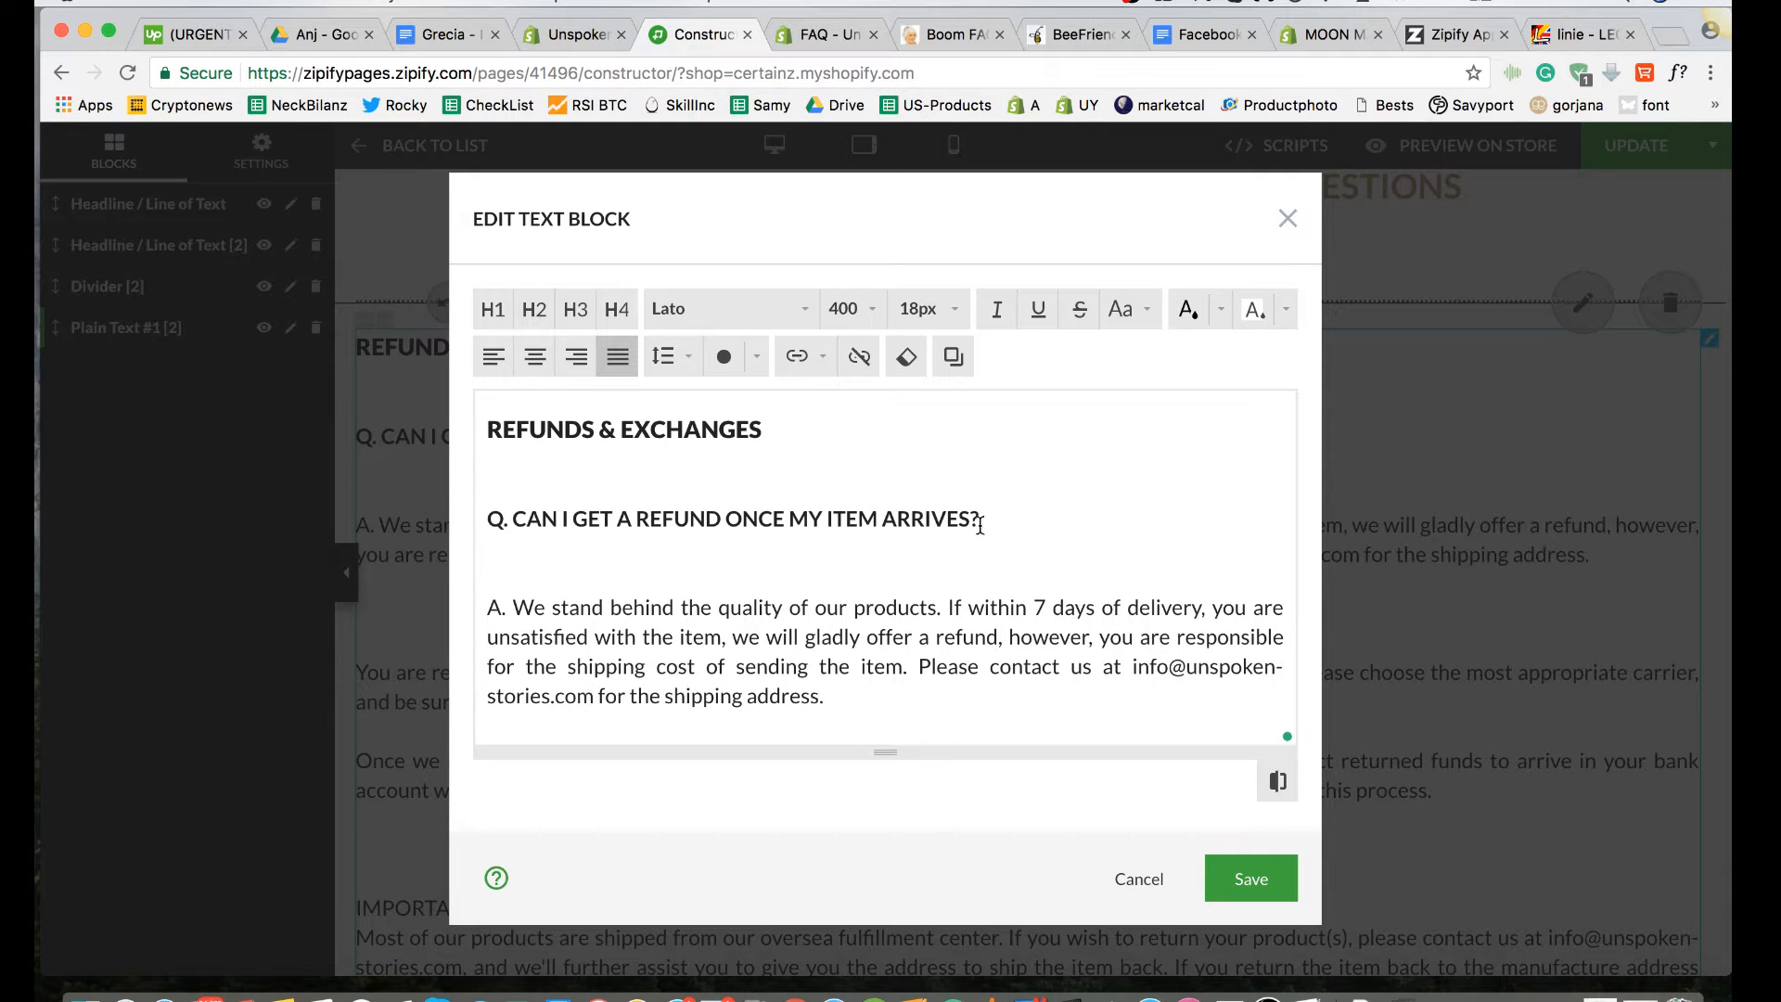
{"action": "left_click_drag", "start_coordinate": [980, 524], "coordinate": [565, 519]}
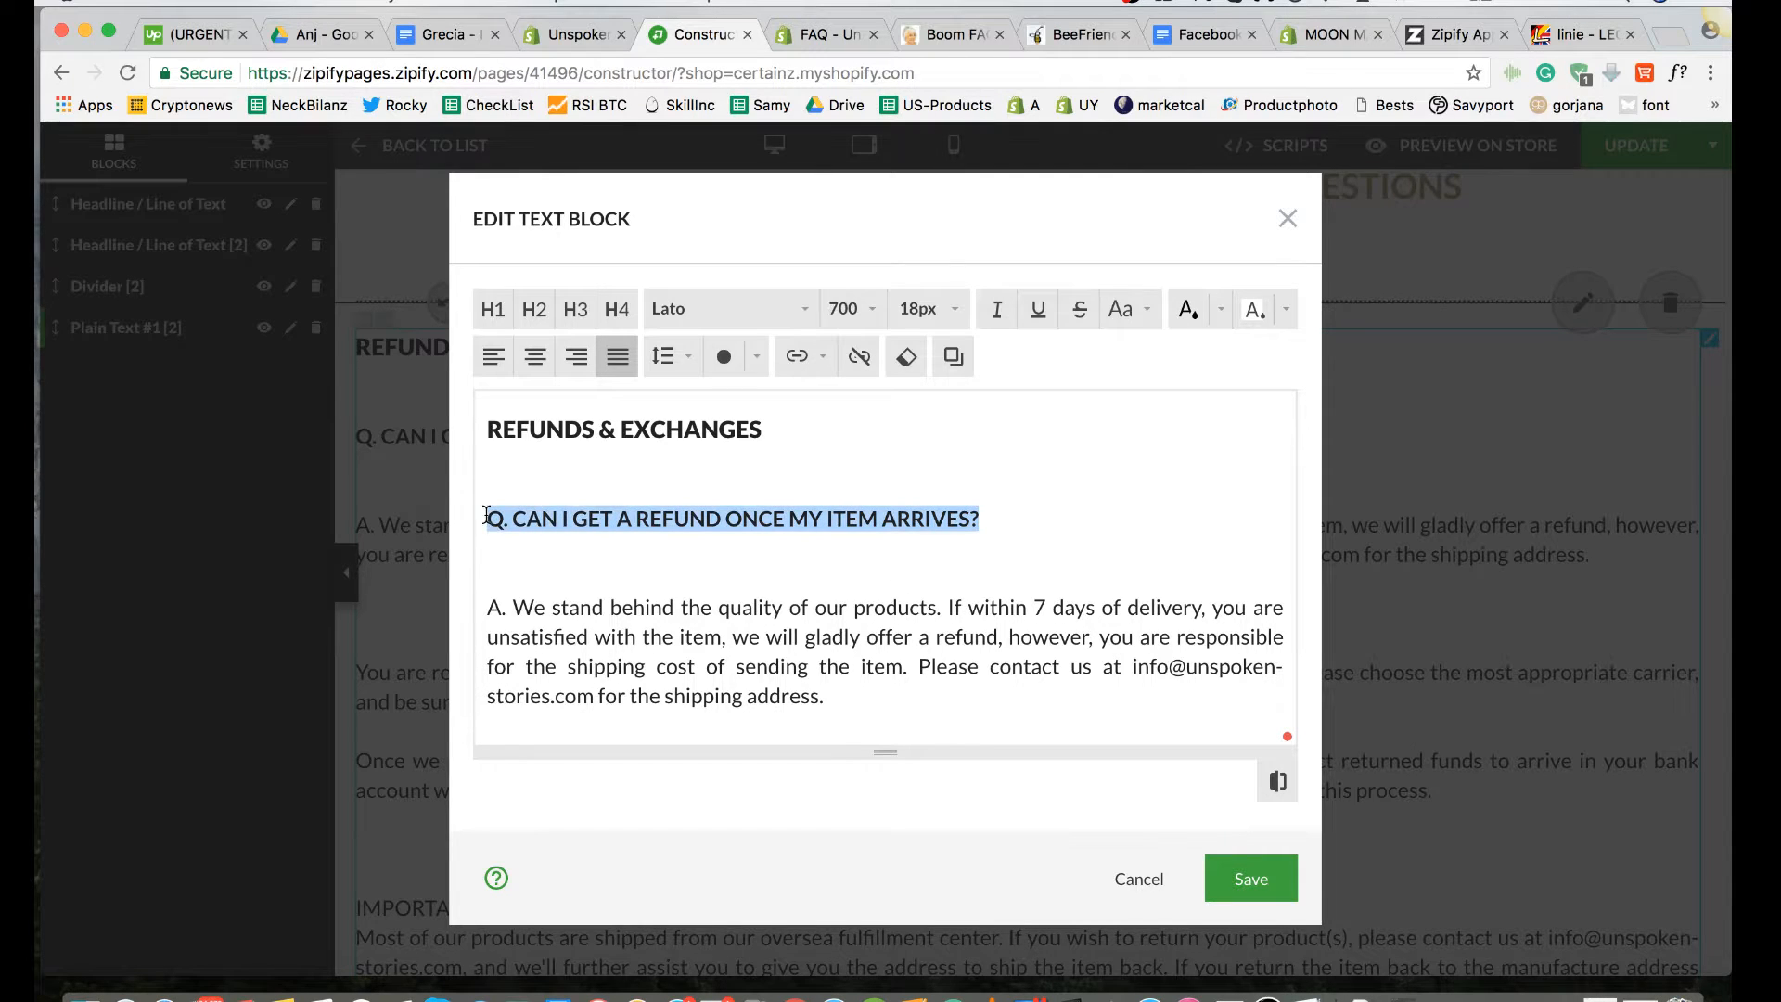
{"action": "left_click", "coordinate": [923, 308]}
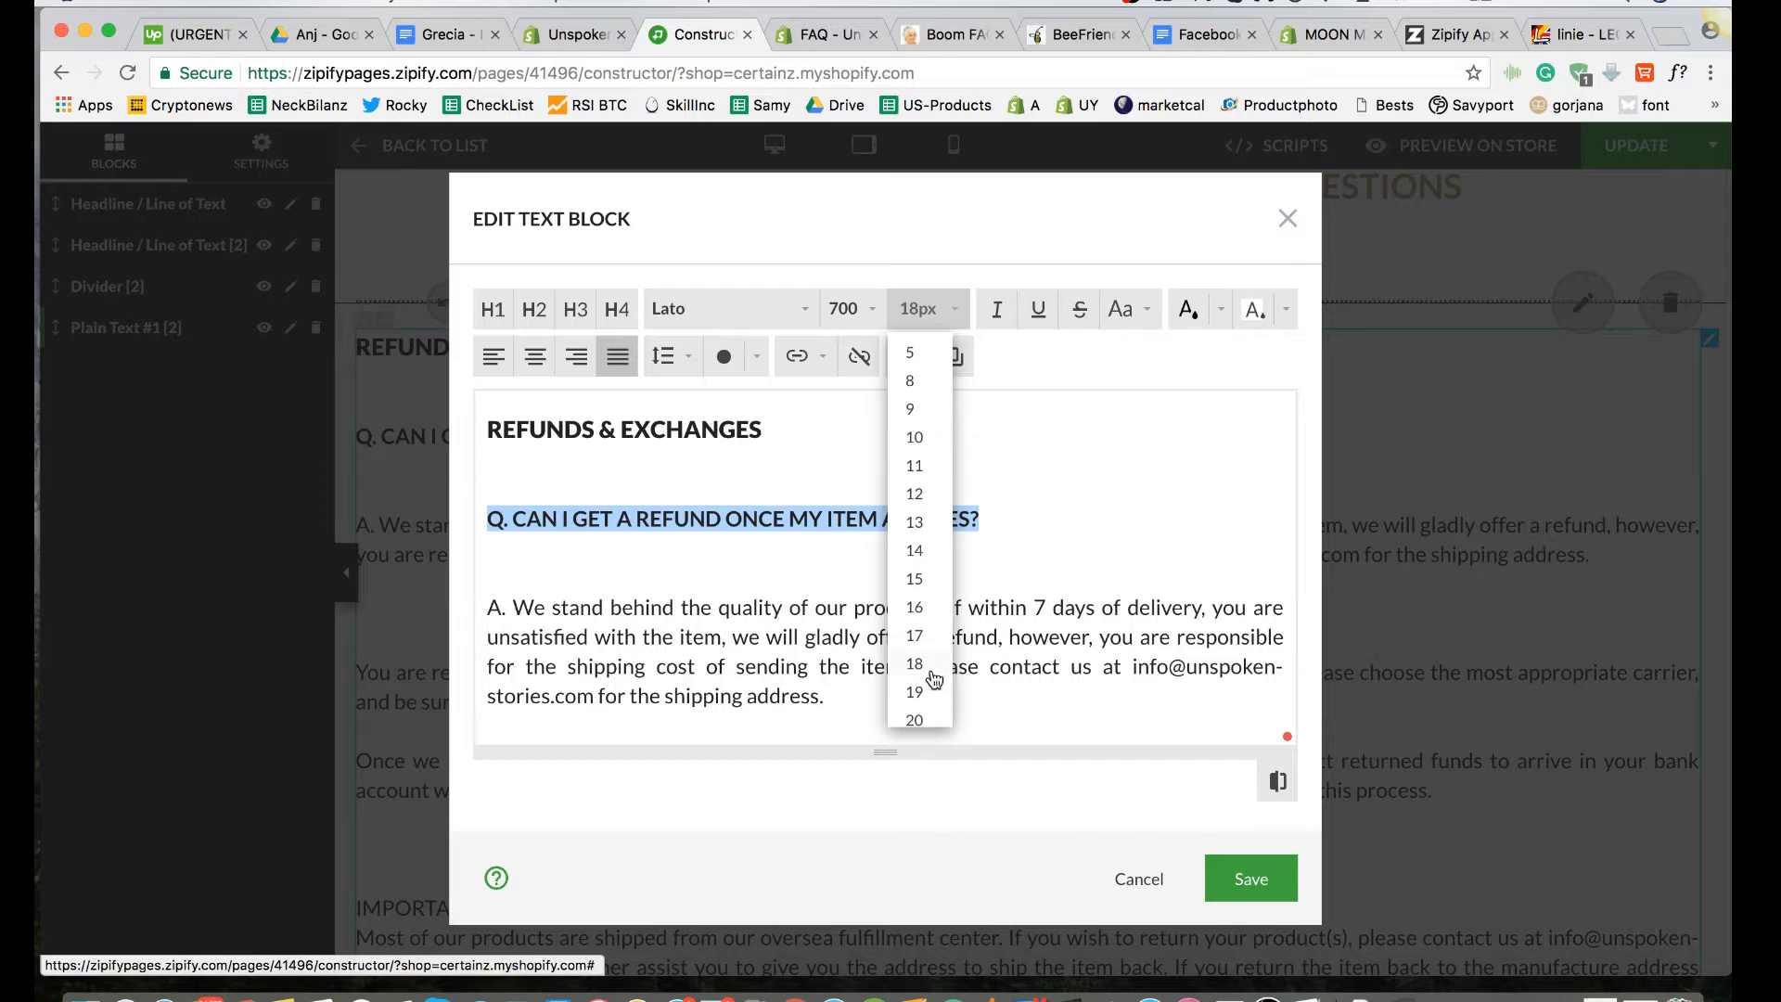
{"action": "left_click", "coordinate": [929, 668]}
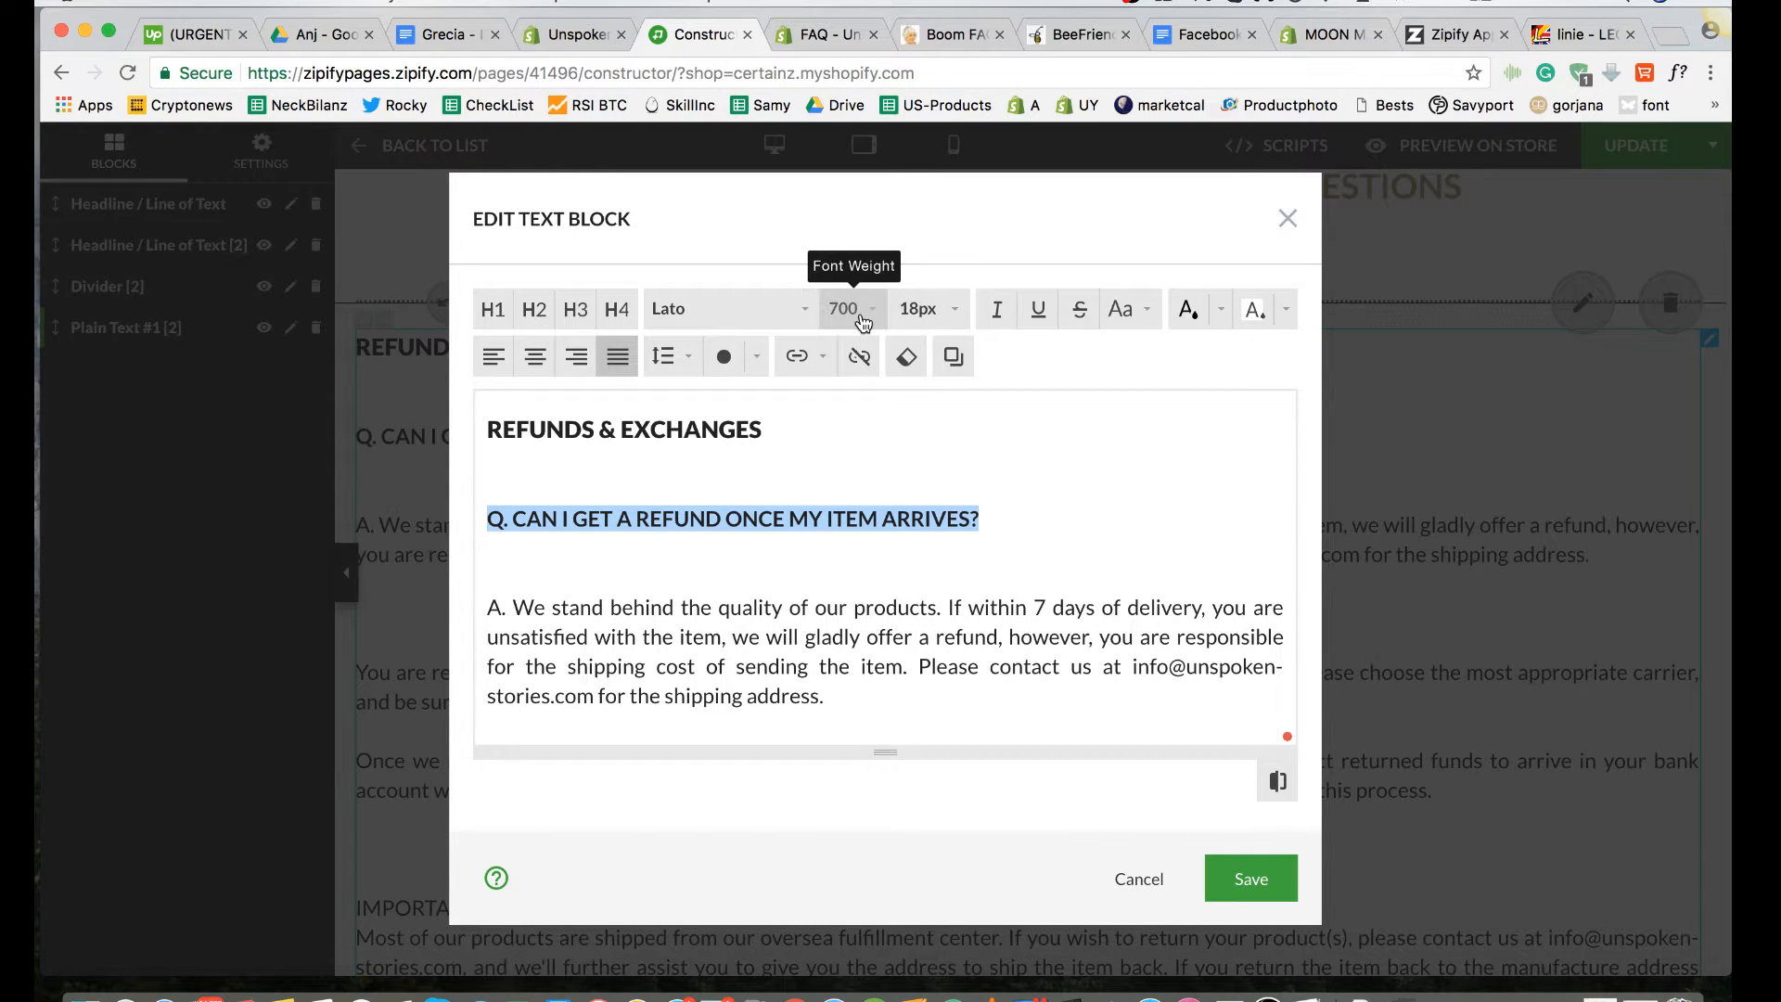
{"action": "left_click", "coordinate": [1011, 477]}
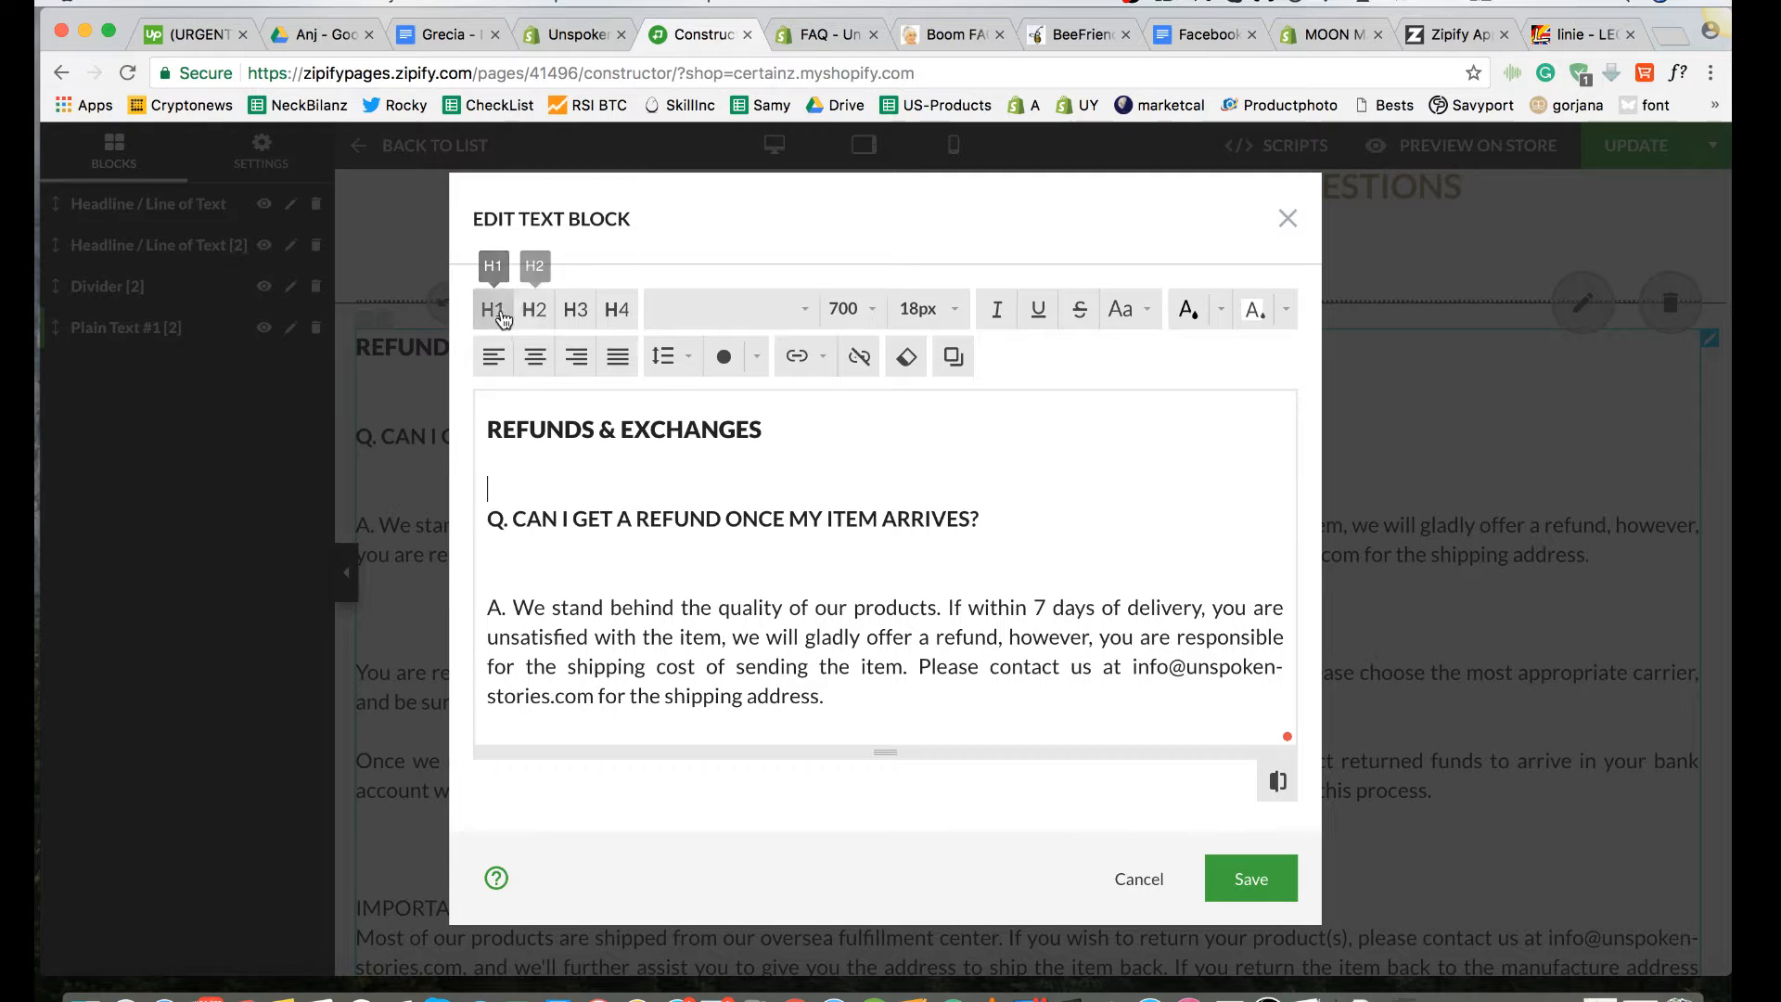
Step: Inspect the font settings of the Refunds & Exchanges heading and the refund answer beginning "We stand behind the quality of our products."
{"action": "left_click_drag", "start_coordinate": [767, 433], "coordinate": [489, 429]}
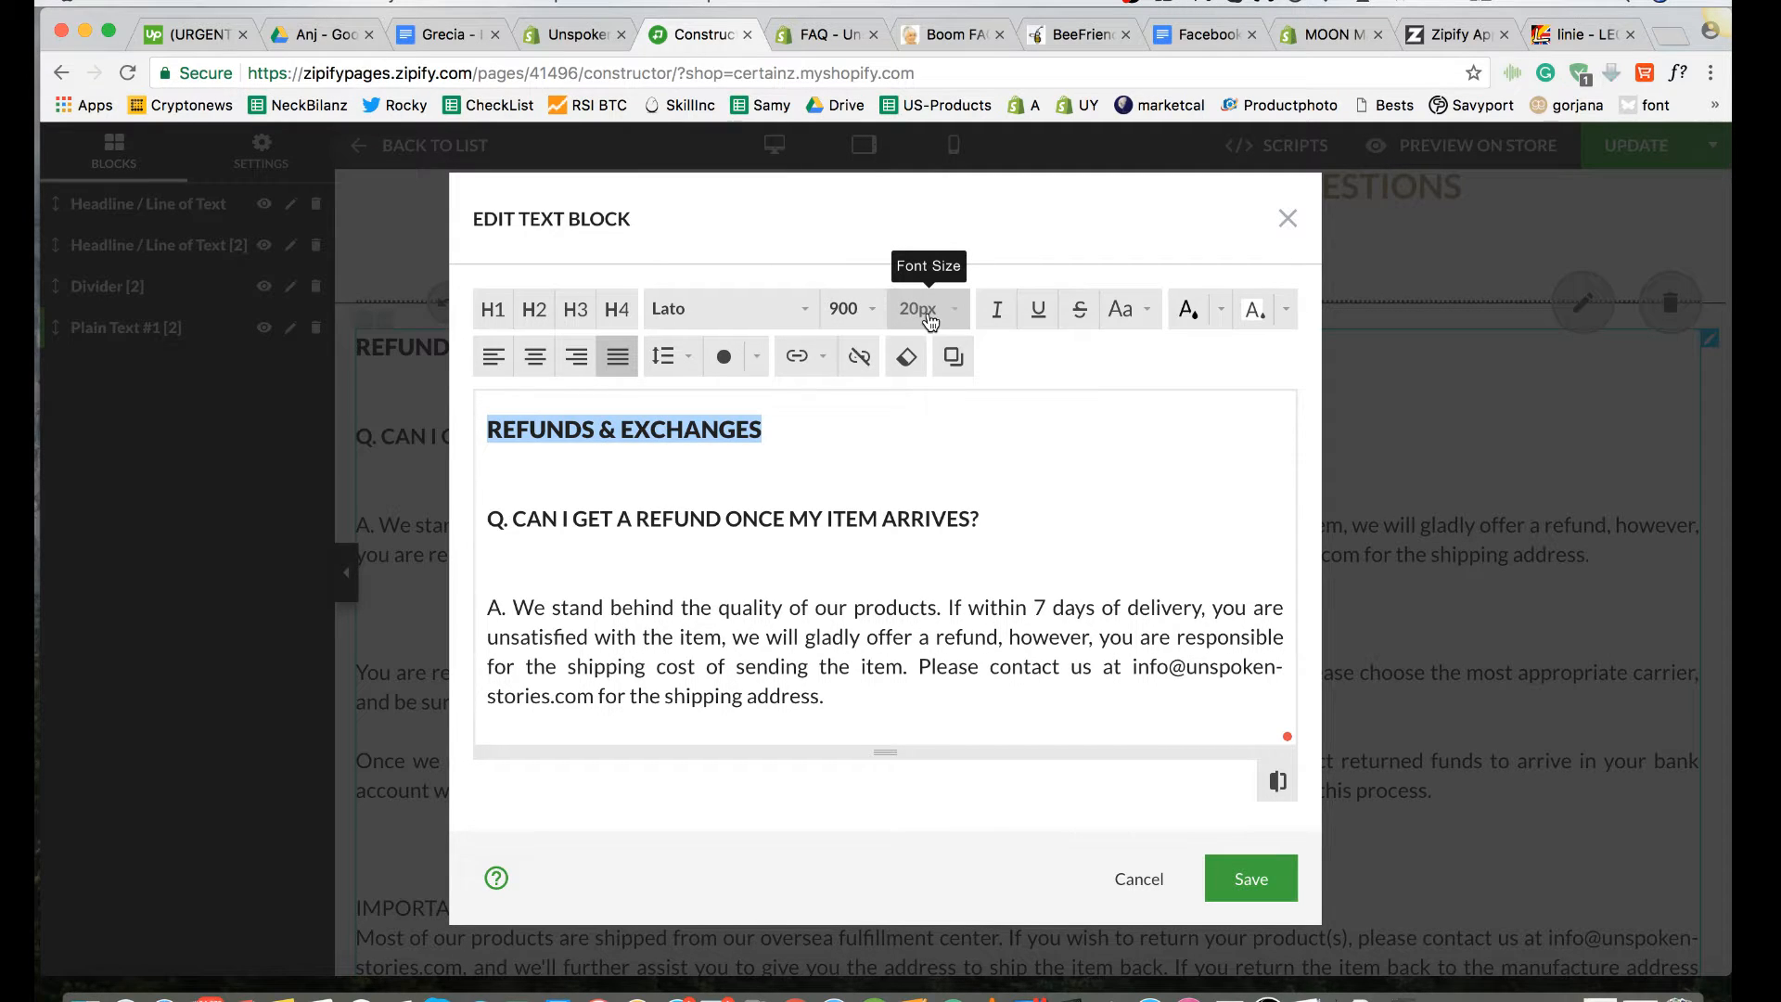
{"action": "left_click", "coordinate": [1001, 489]}
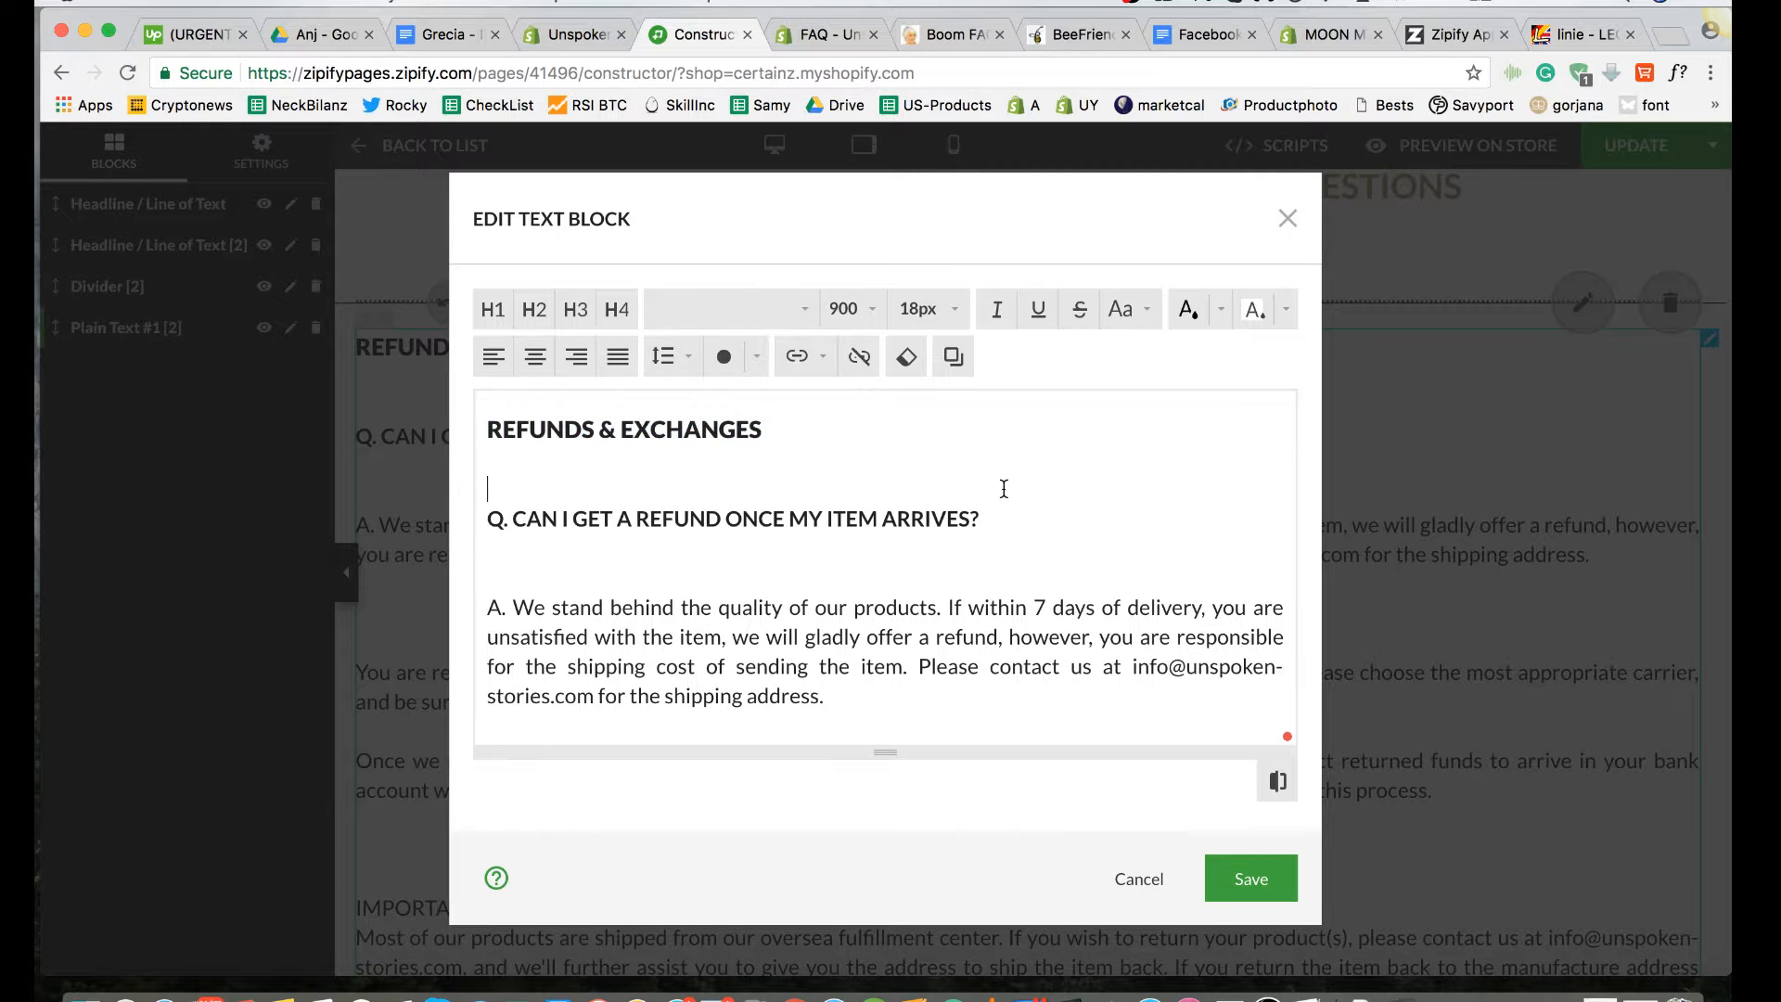
{"action": "scroll", "coordinate": [1004, 489], "scroll_direction": "down", "scroll_amount": 2}
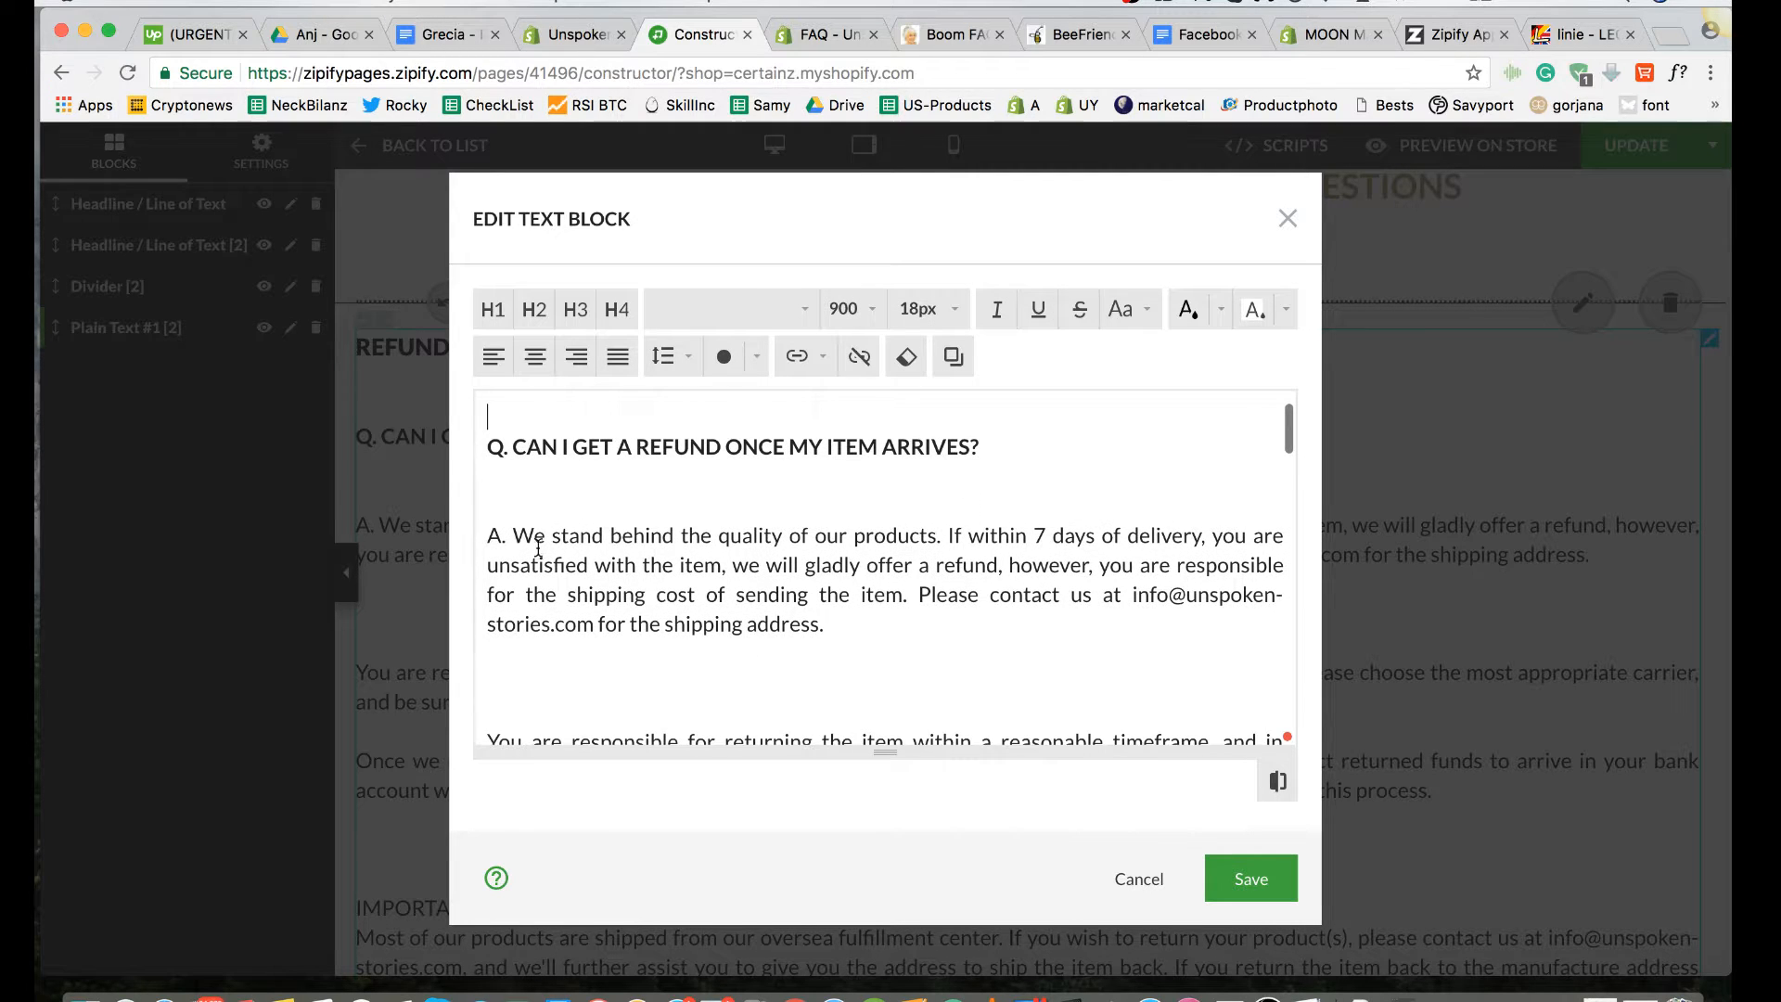
{"action": "left_click_drag", "start_coordinate": [824, 629], "coordinate": [687, 596]}
{"action": "left_click", "coordinate": [888, 658]}
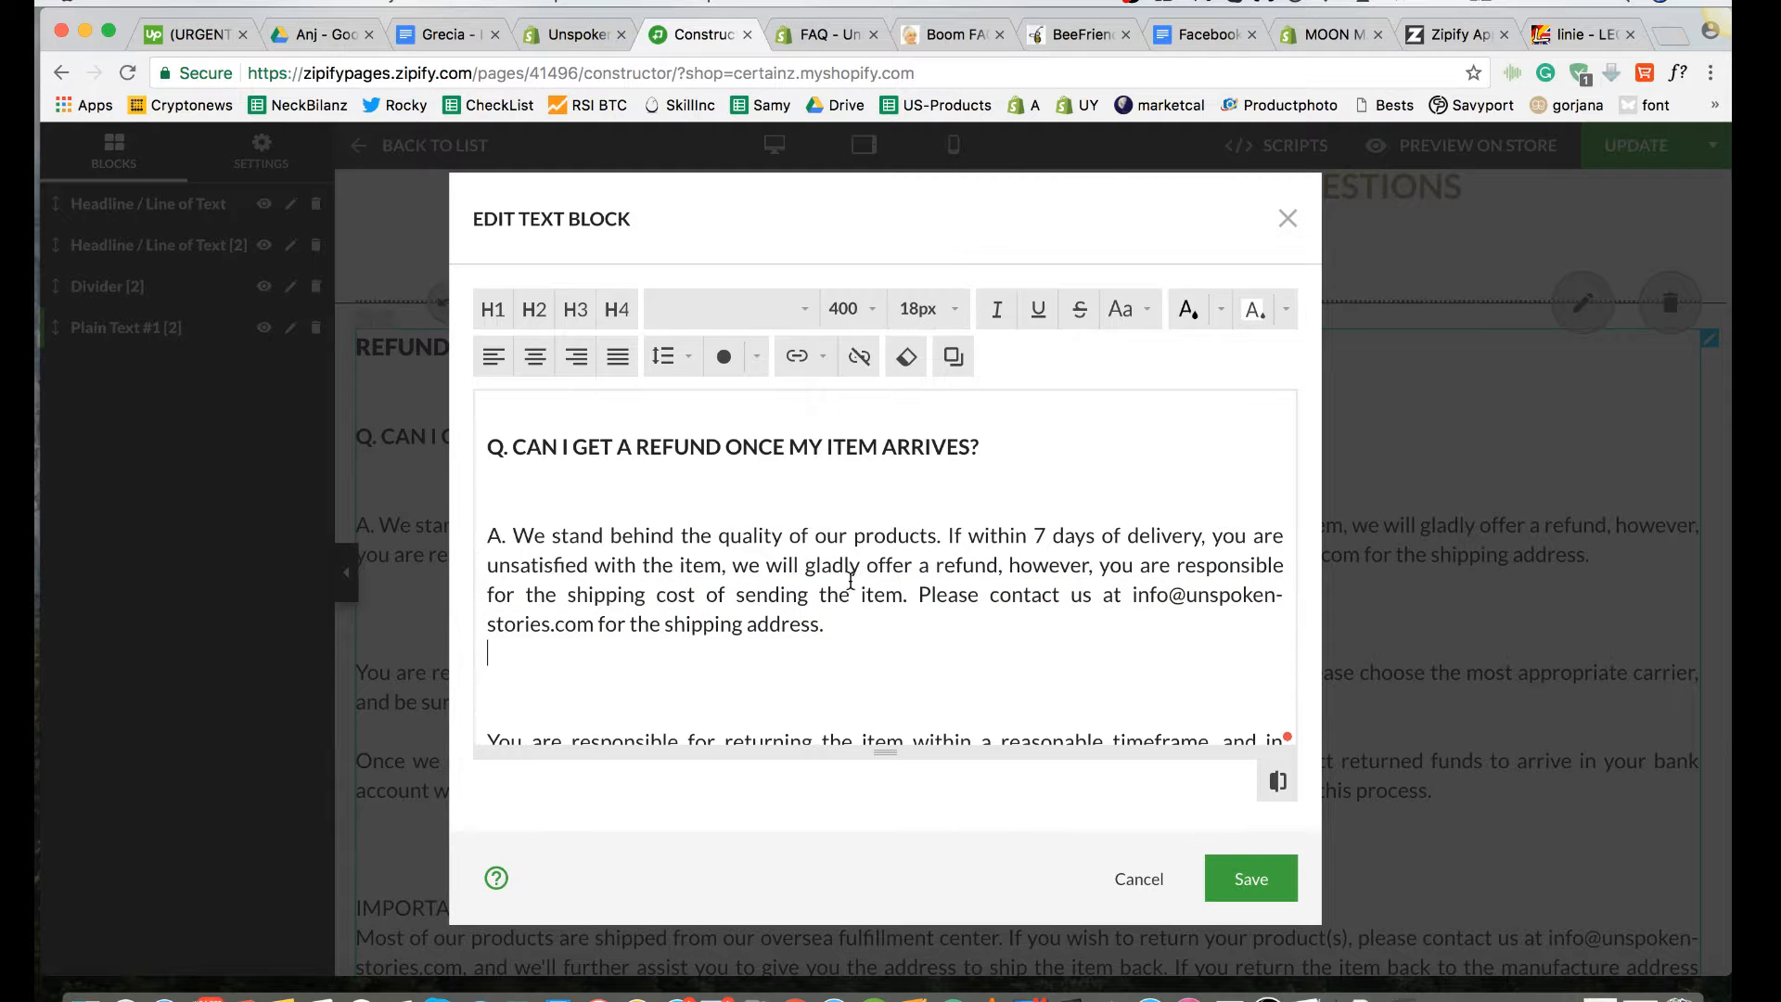
{"action": "triple_click", "coordinate": [833, 617]}
{"action": "left_click", "coordinate": [821, 691]}
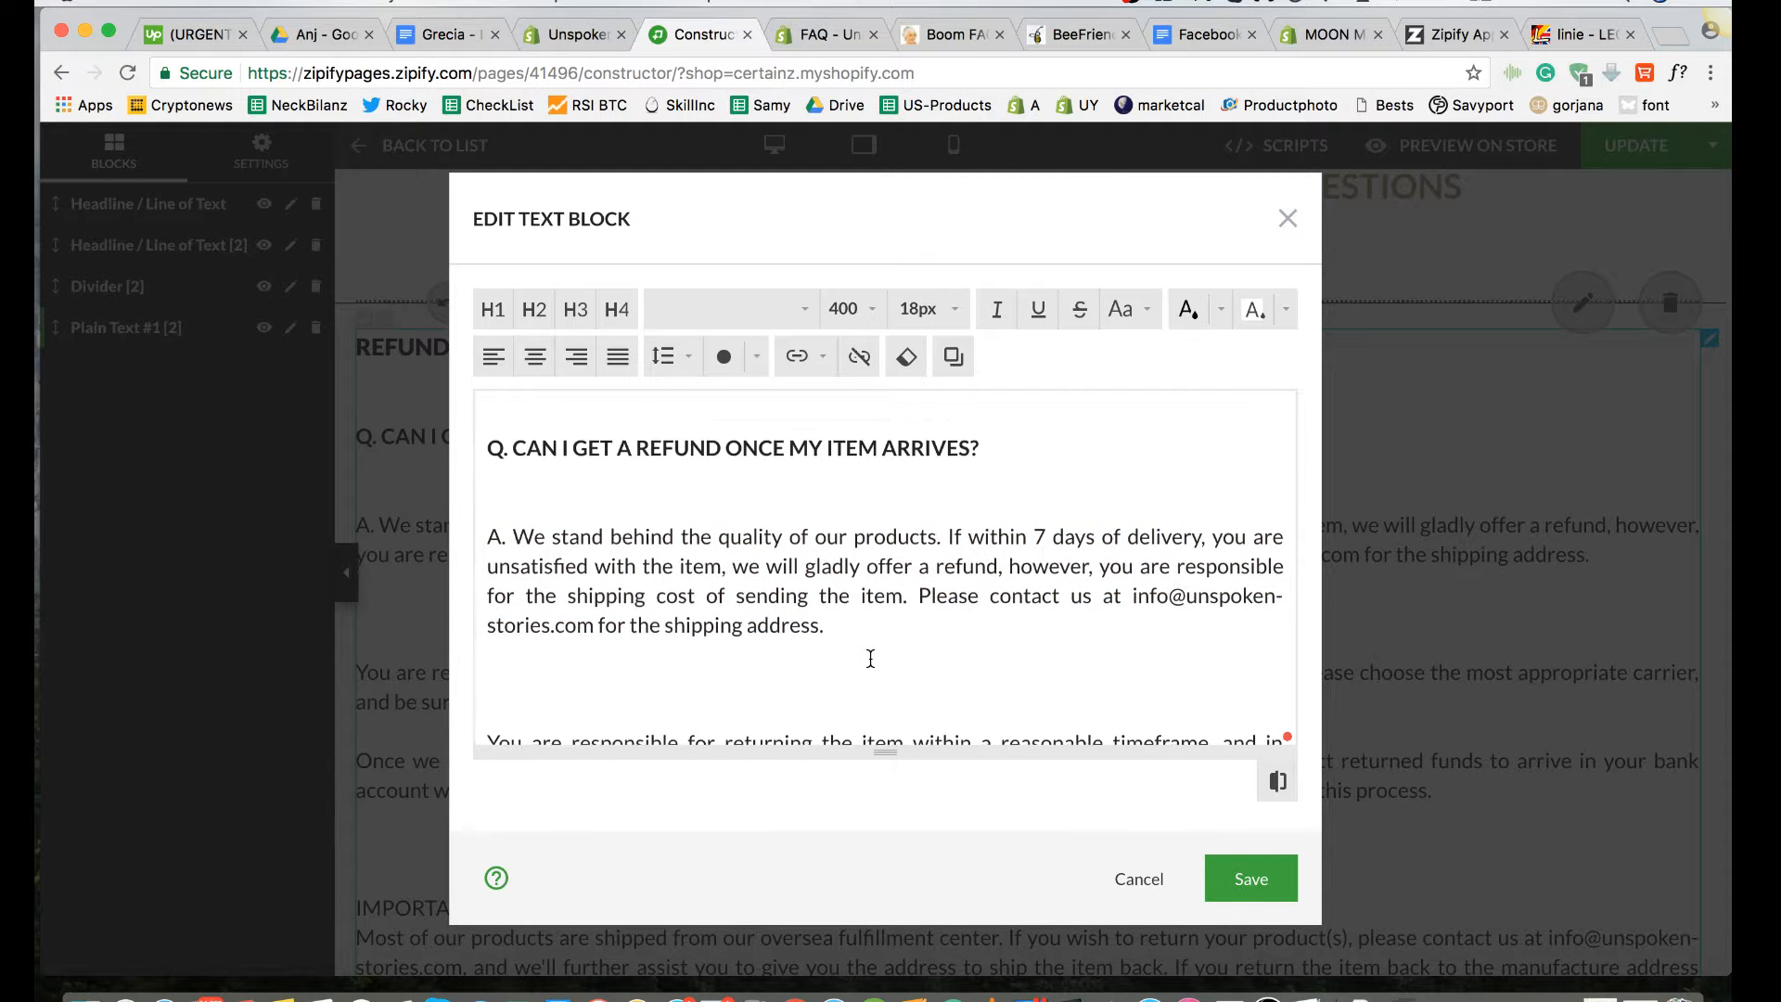
Step: Remove one blank line above the refund answer and two above the "You are responsible for returning the item" paragraph
{"action": "scroll", "coordinate": [870, 658], "scroll_direction": "down", "scroll_amount": 1}
{"action": "scroll", "coordinate": [870, 658], "scroll_direction": "up", "scroll_amount": 1}
{"action": "left_click", "coordinate": [492, 550]}
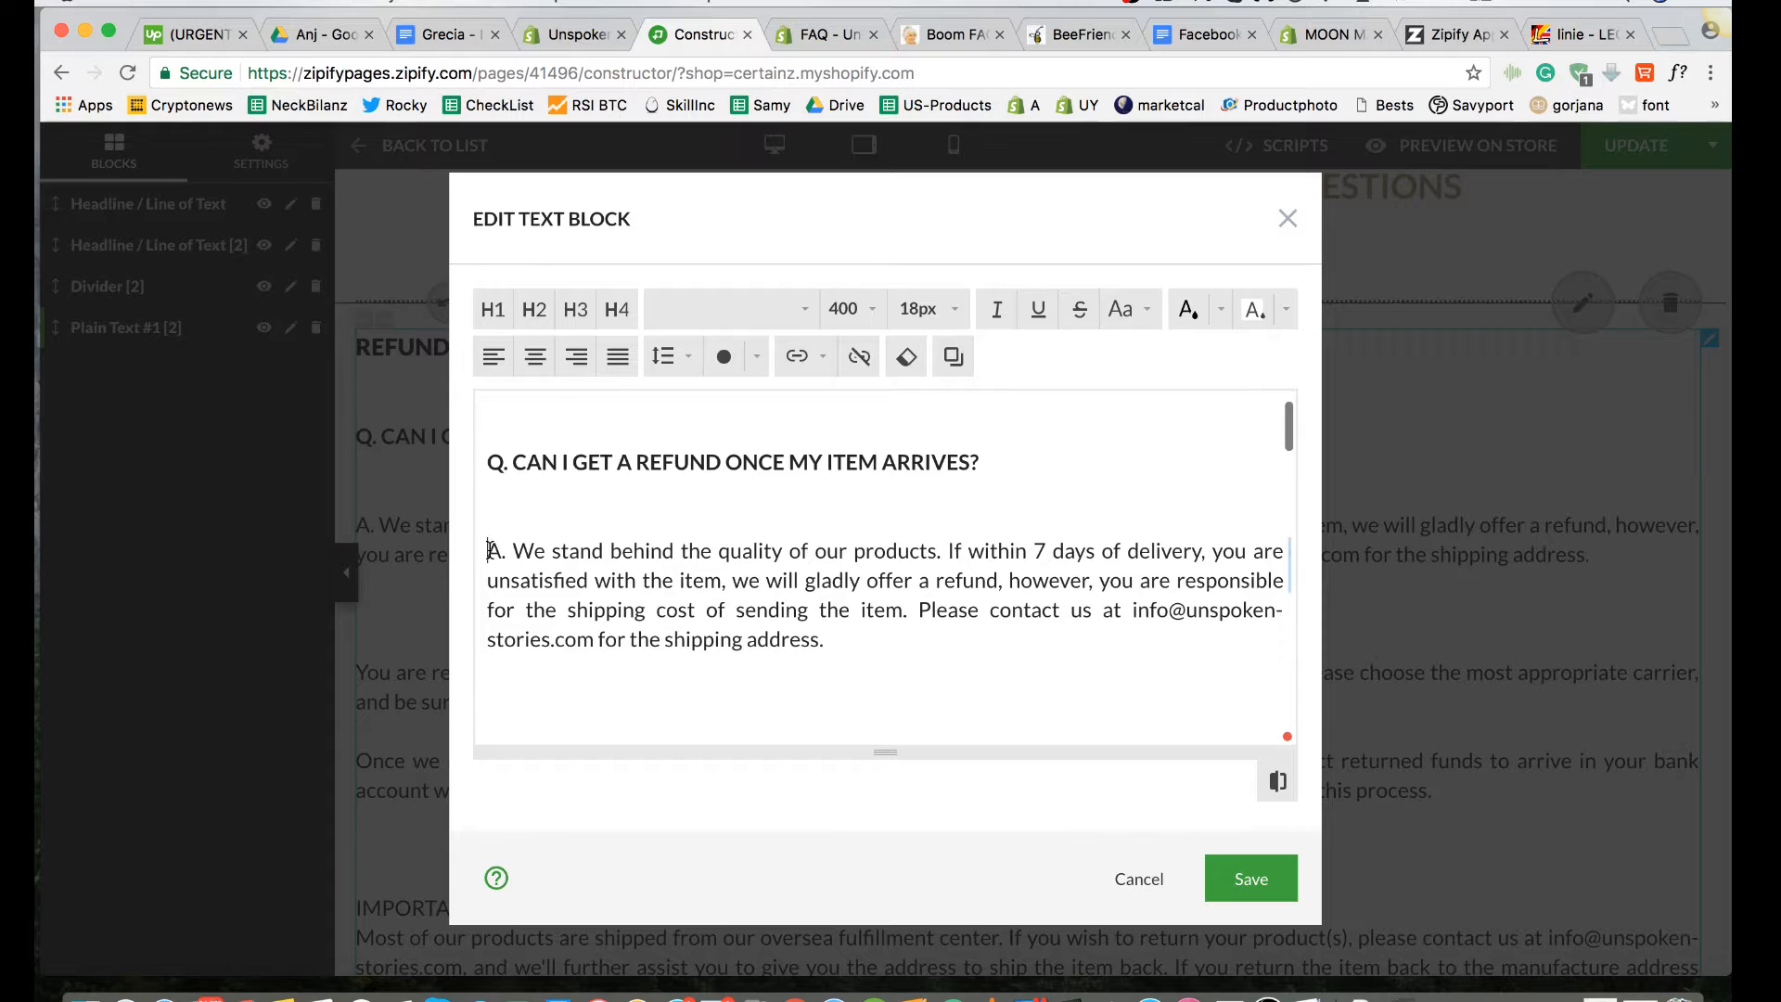
{"action": "scroll", "coordinate": [492, 550], "scroll_direction": "down", "scroll_amount": 1}
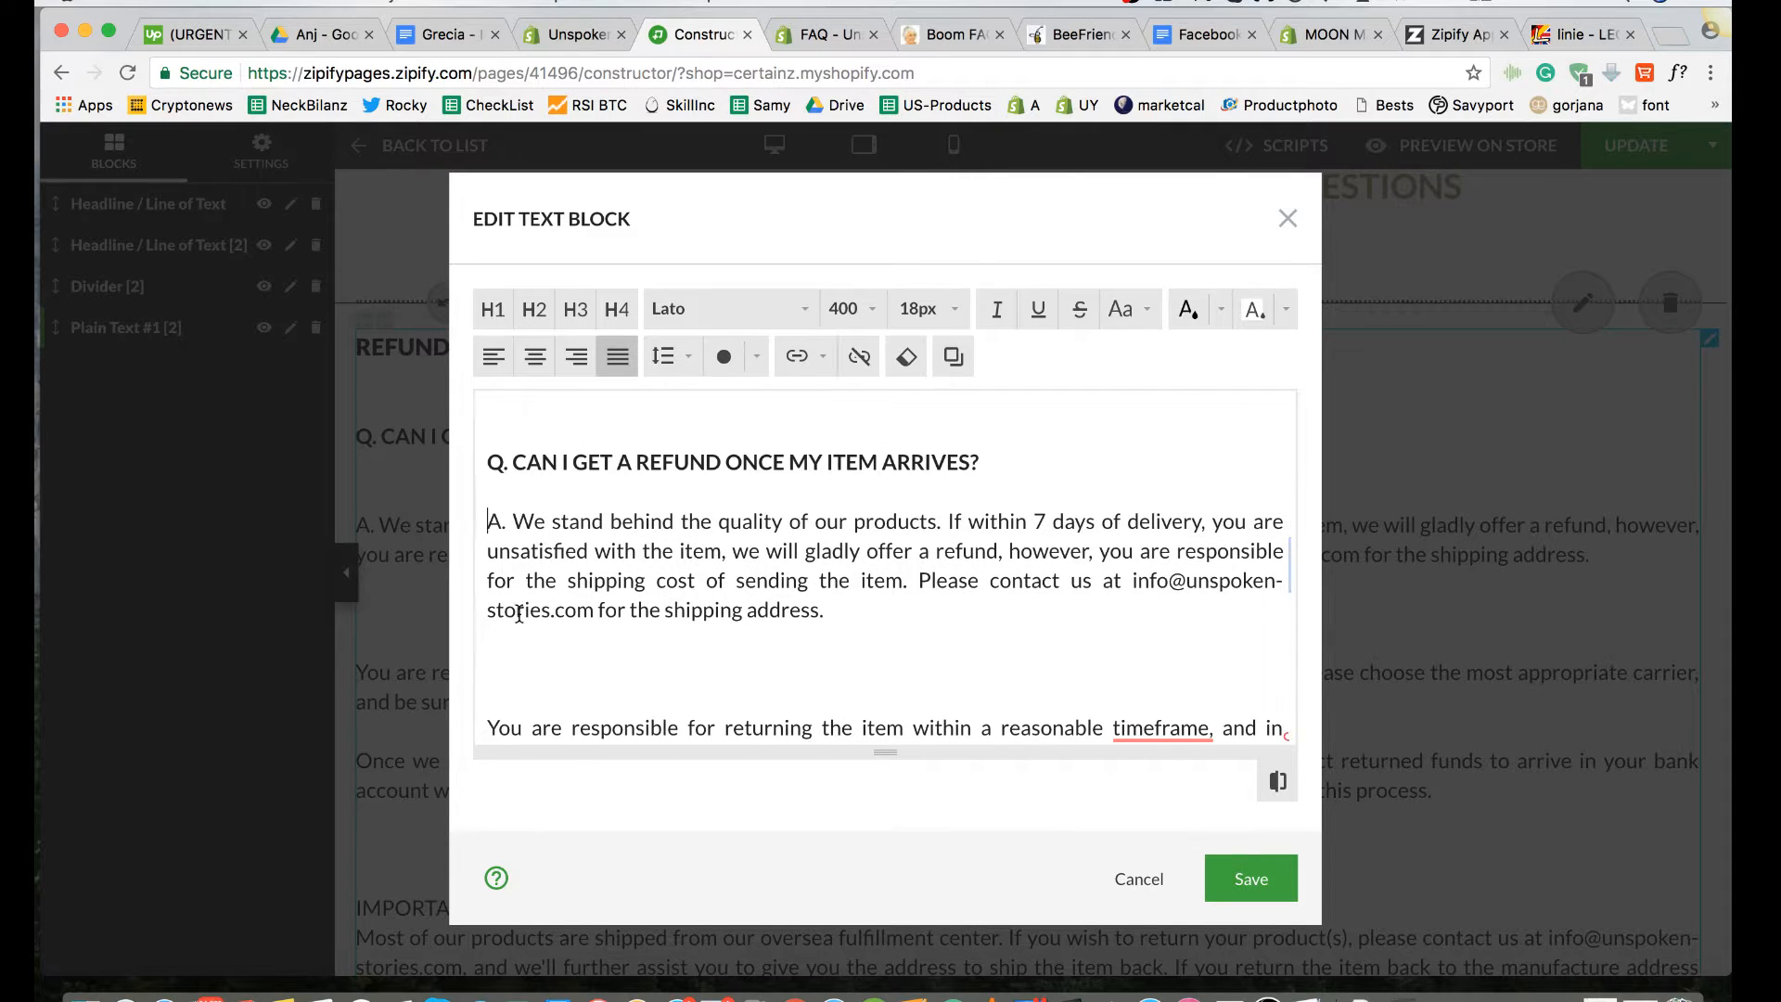
{"action": "scroll", "coordinate": [519, 614], "scroll_direction": "down", "scroll_amount": 2}
{"action": "left_click", "coordinate": [491, 595]}
{"action": "key", "text": "BackSpace"}
{"action": "key", "text": "BackSpace"}
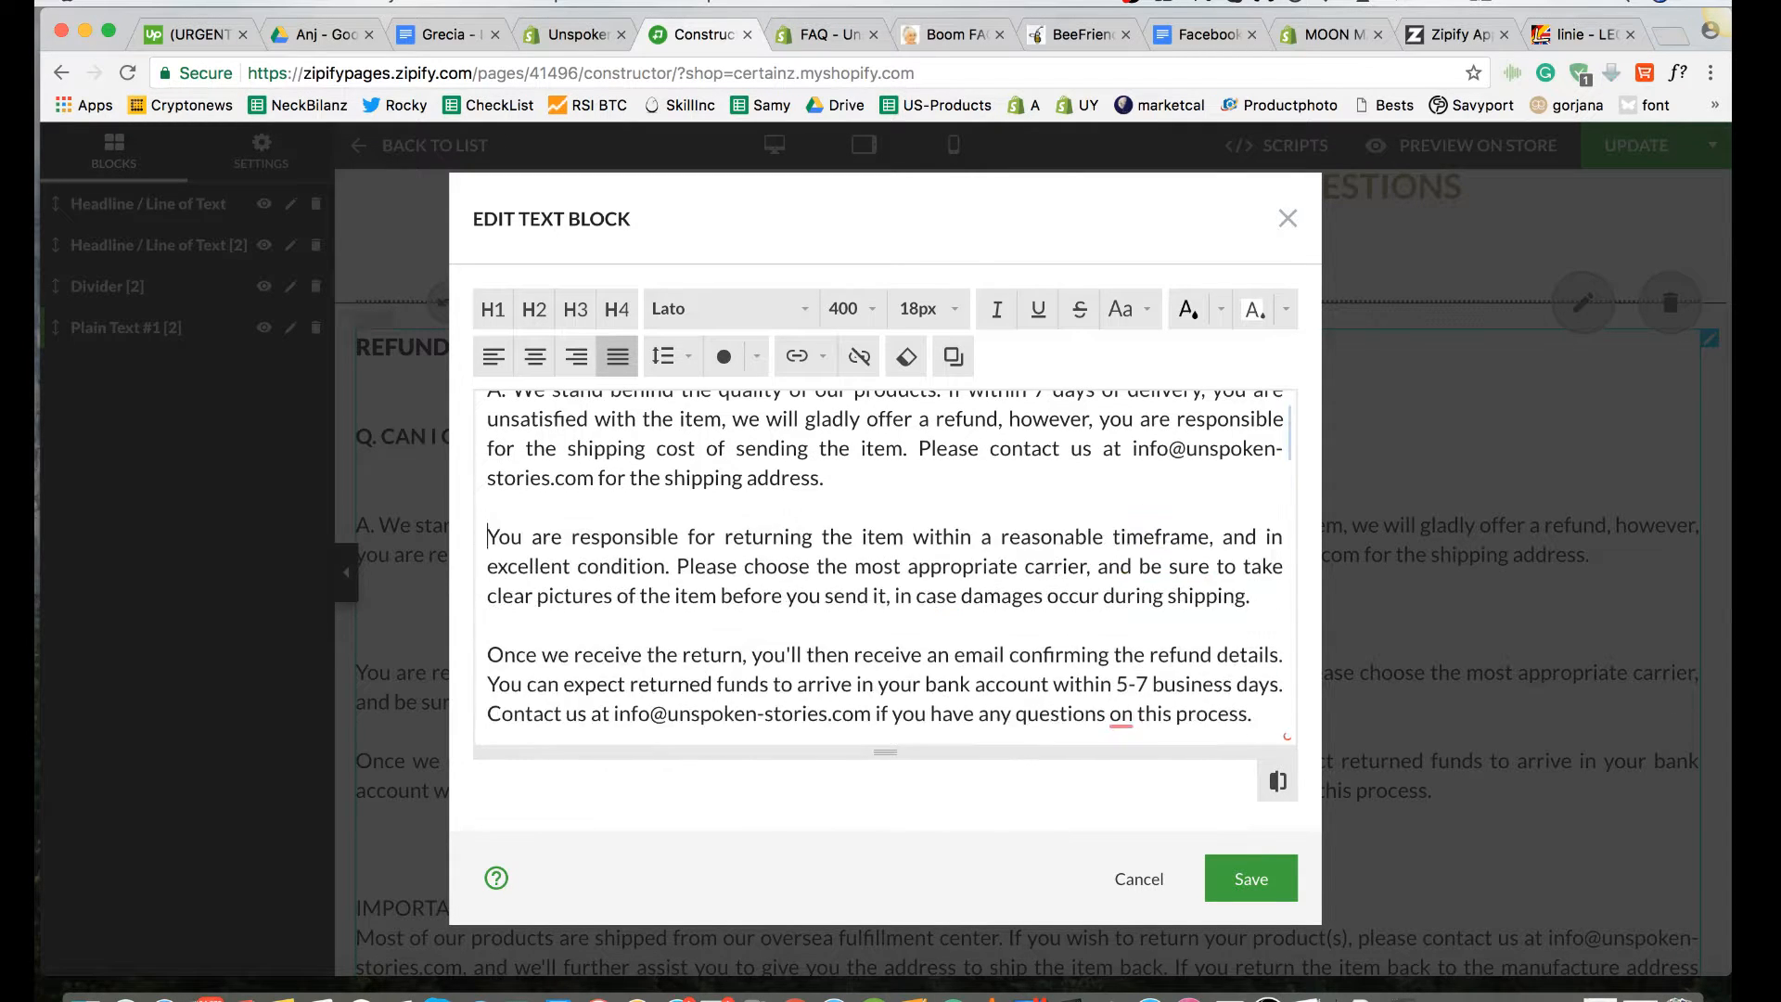
Step: Check the spacing between the refund answer's paragraphs in the text block, down to the IMPORTANT note
{"action": "scroll", "coordinate": [531, 502], "scroll_direction": "down", "scroll_amount": 1}
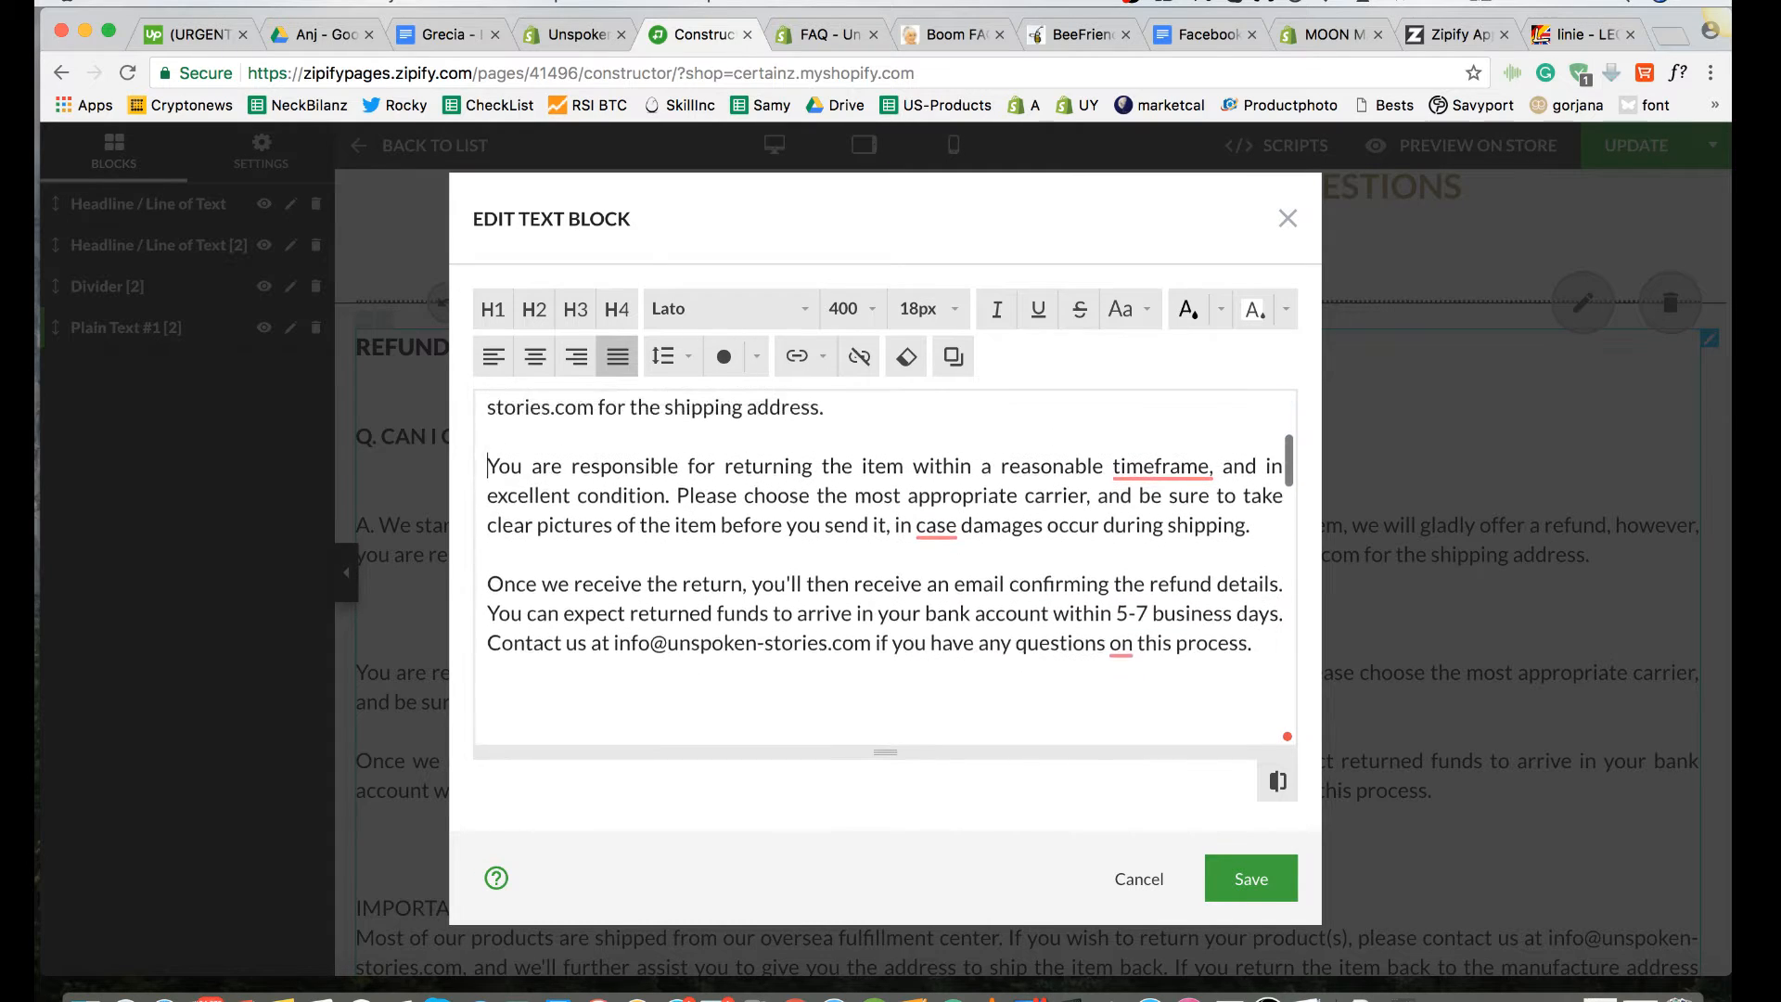
{"action": "scroll", "coordinate": [531, 501], "scroll_direction": "up", "scroll_amount": 2}
{"action": "scroll", "coordinate": [542, 674], "scroll_direction": "down", "scroll_amount": 2}
{"action": "scroll", "coordinate": [543, 674], "scroll_direction": "up", "scroll_amount": 3}
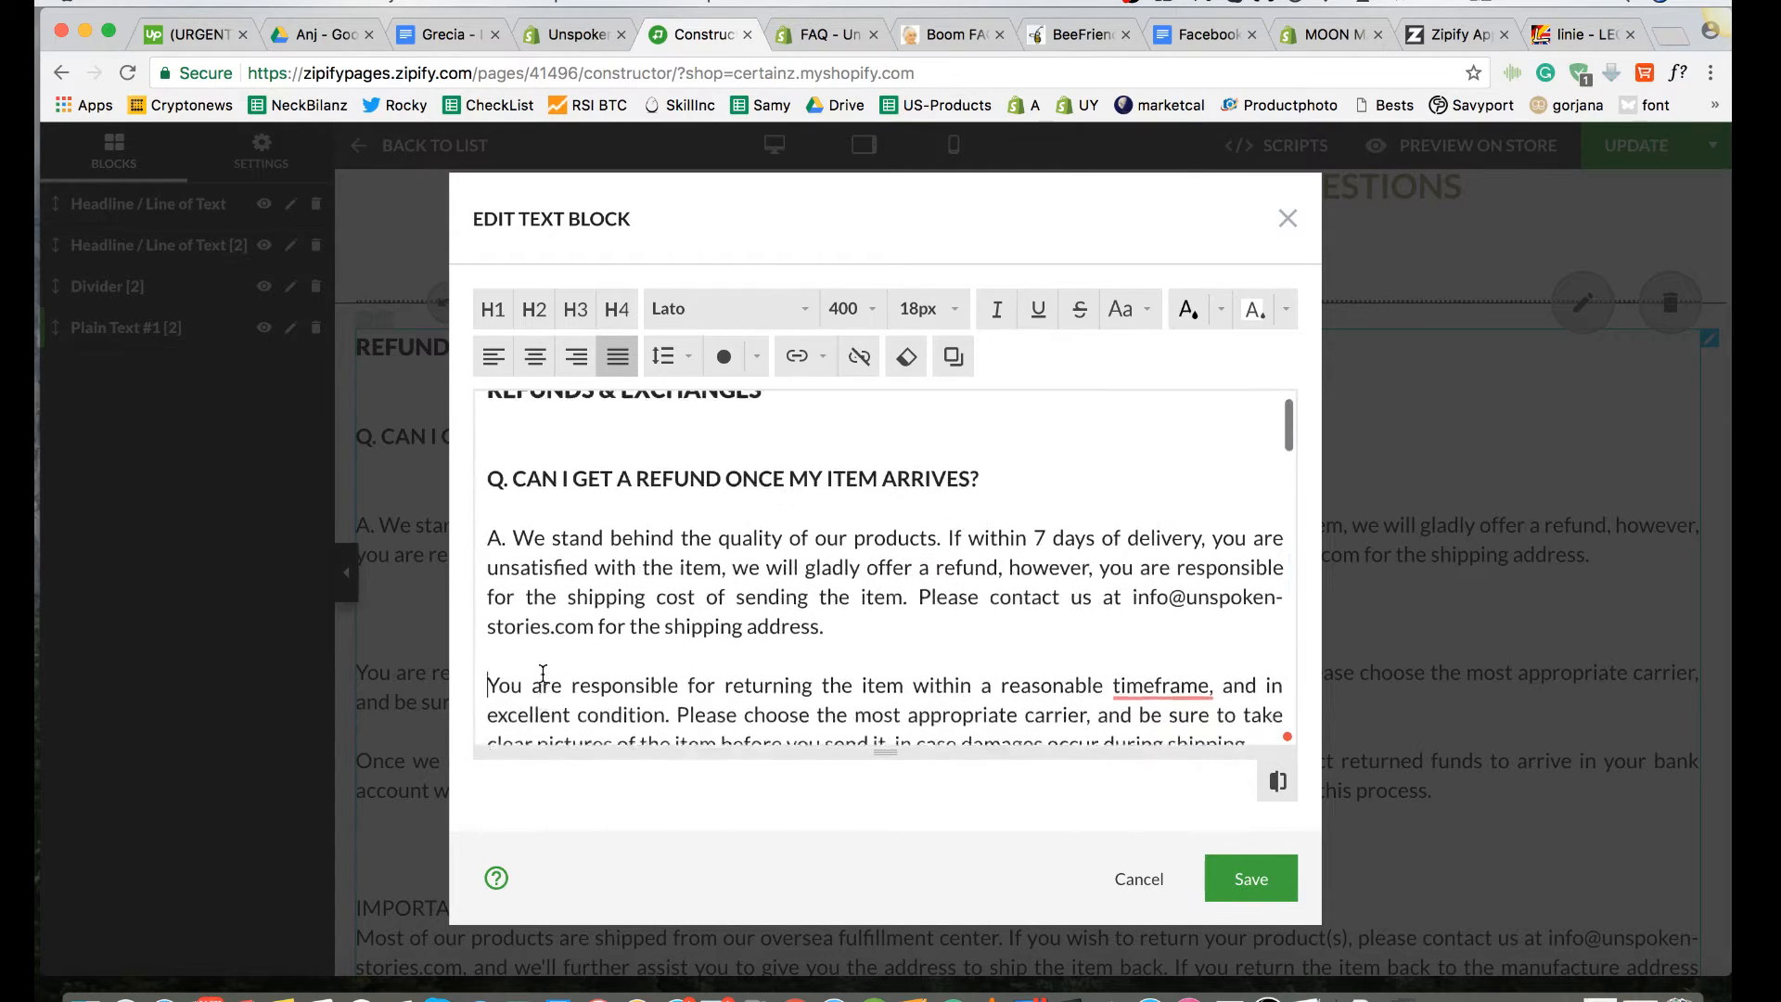
{"action": "scroll", "coordinate": [528, 640], "scroll_direction": "down", "scroll_amount": 2}
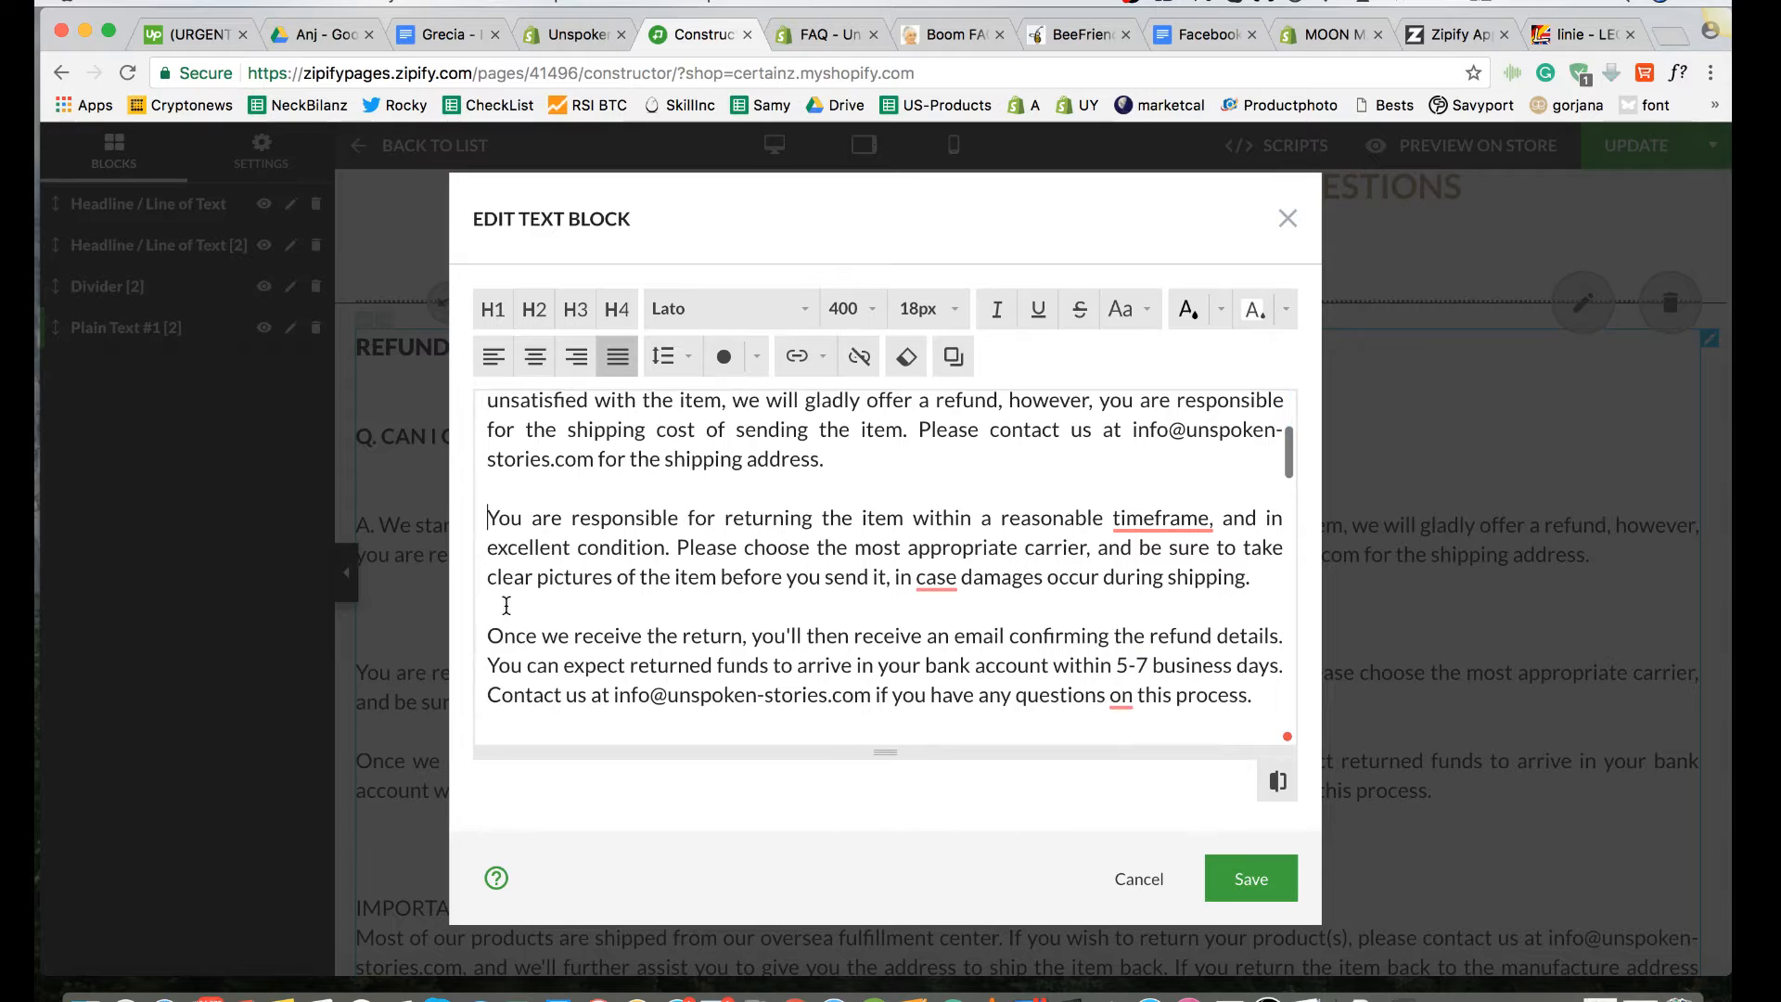
{"action": "left_click", "coordinate": [490, 607]}
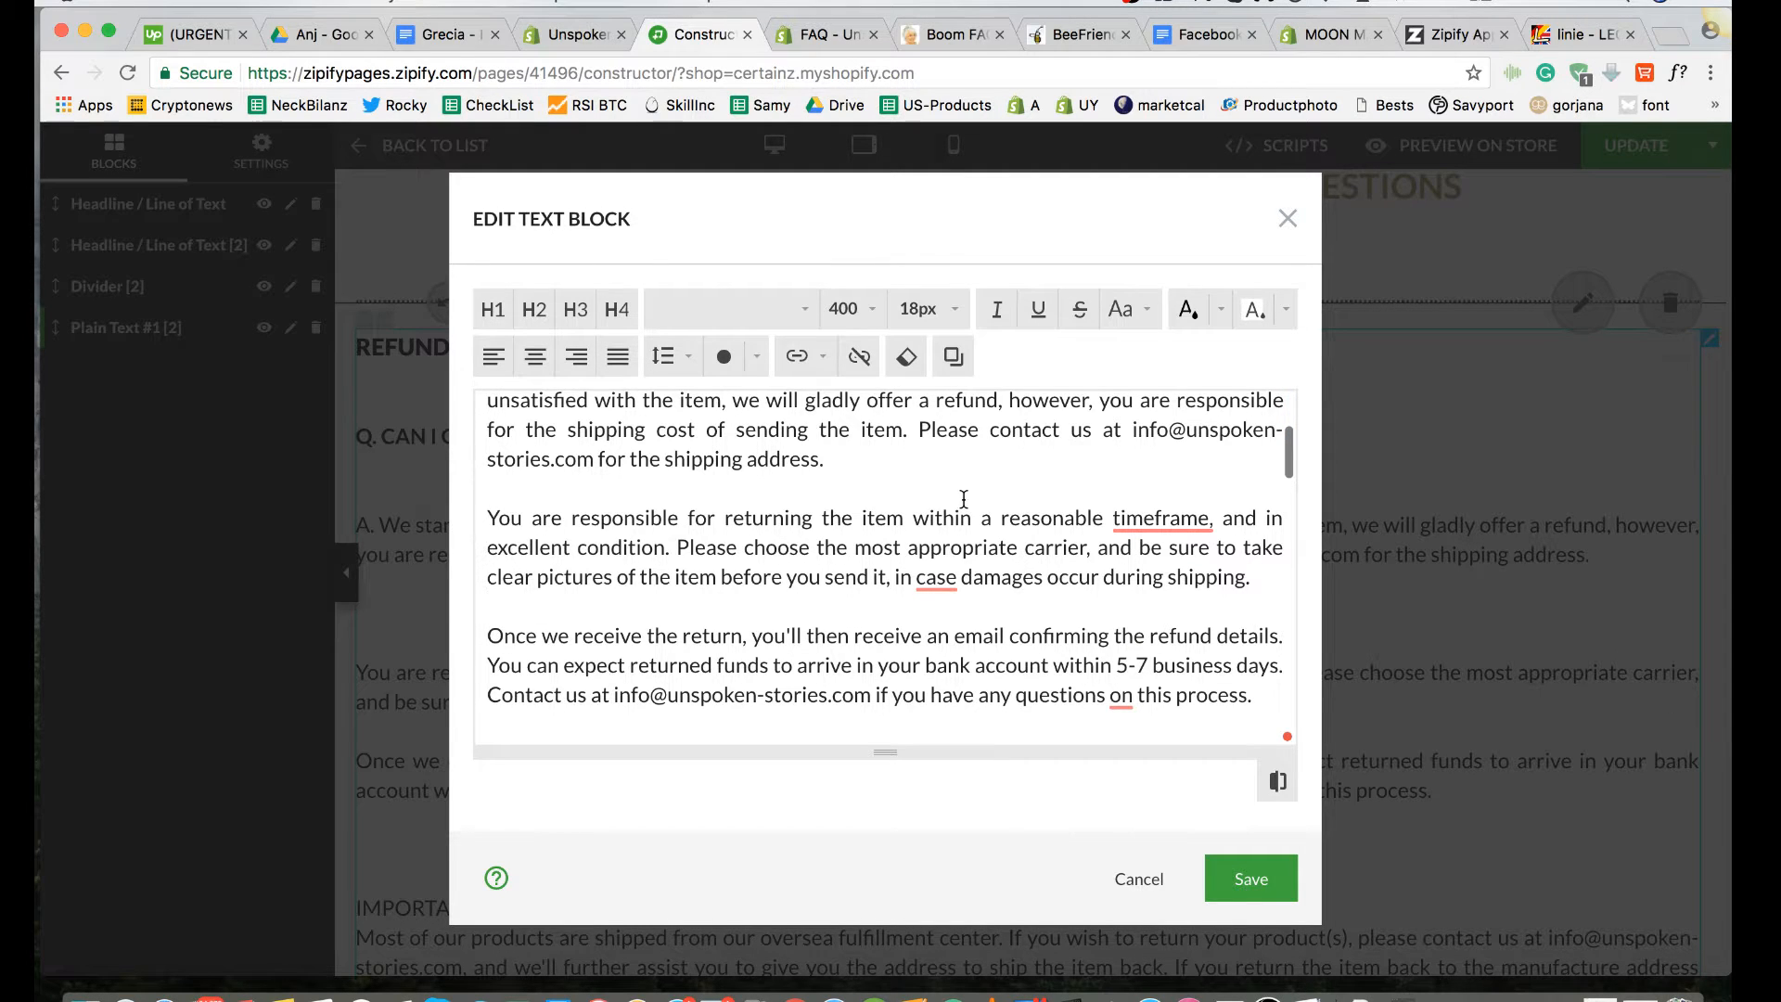
{"action": "scroll", "coordinate": [986, 506], "scroll_direction": "down", "scroll_amount": 5}
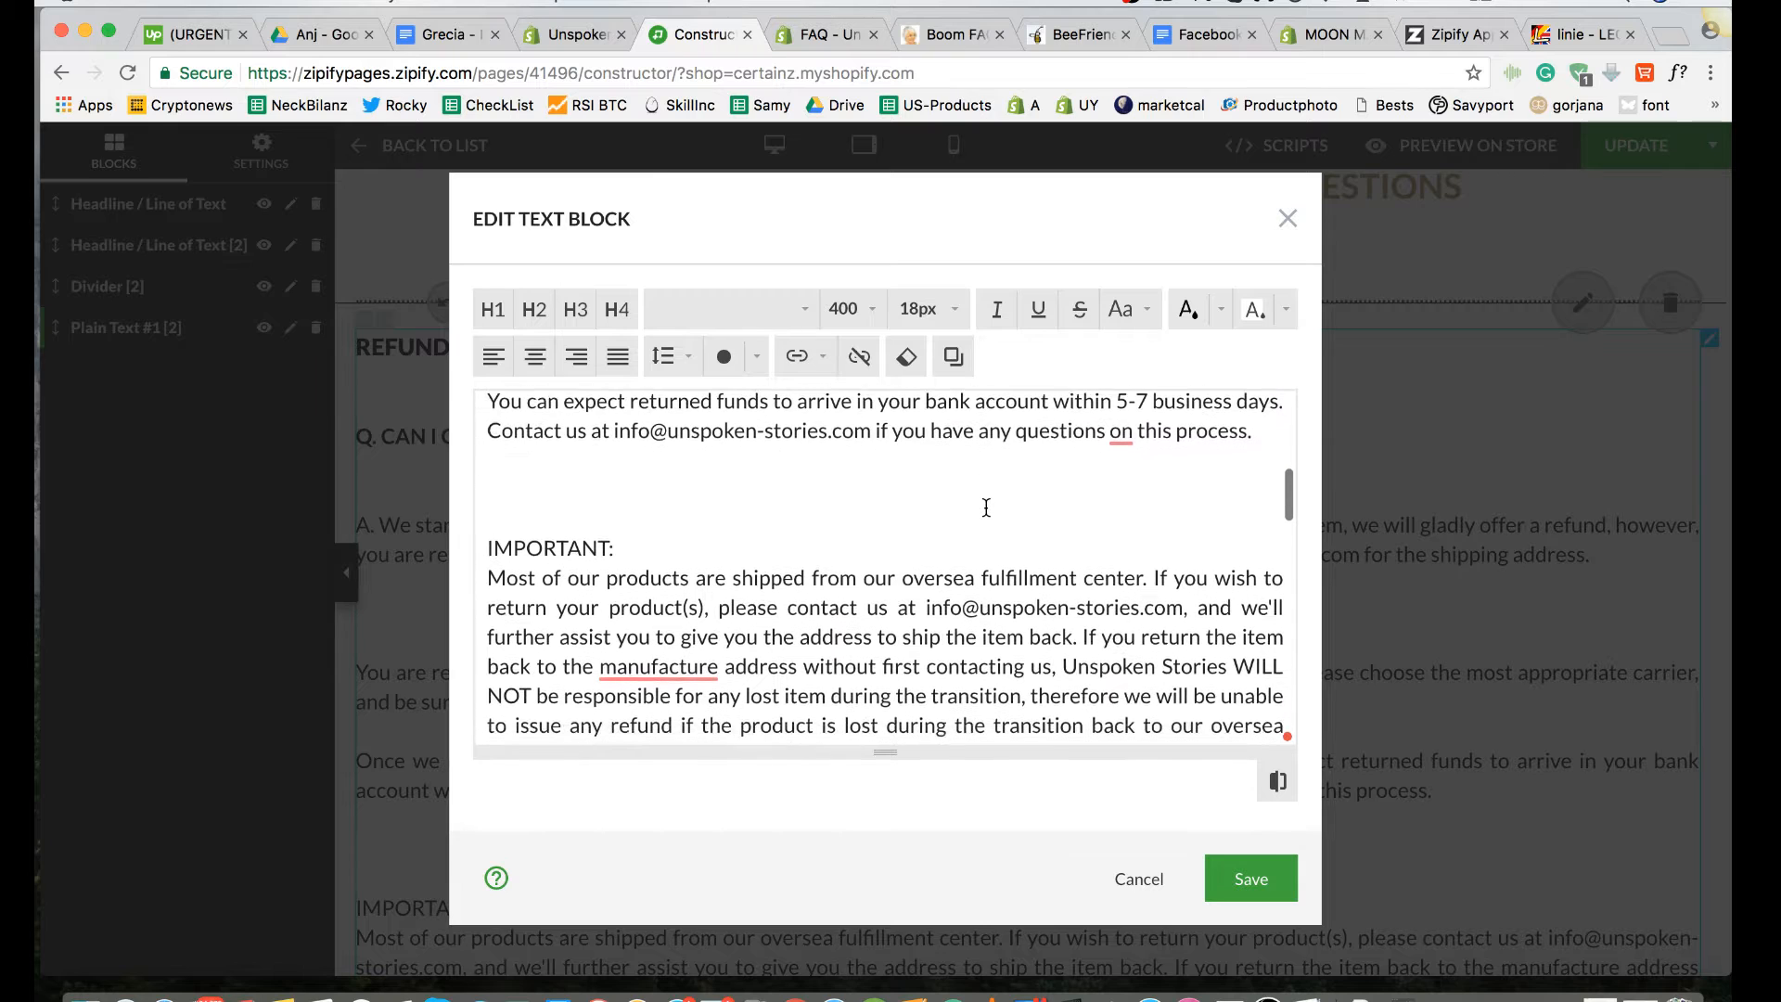
Step: Set the font weight of the "IMPORTANT:" label above the overseas shipping note to 700
{"action": "left_click_drag", "start_coordinate": [612, 540], "coordinate": [475, 542]}
{"action": "left_click", "coordinate": [873, 318]}
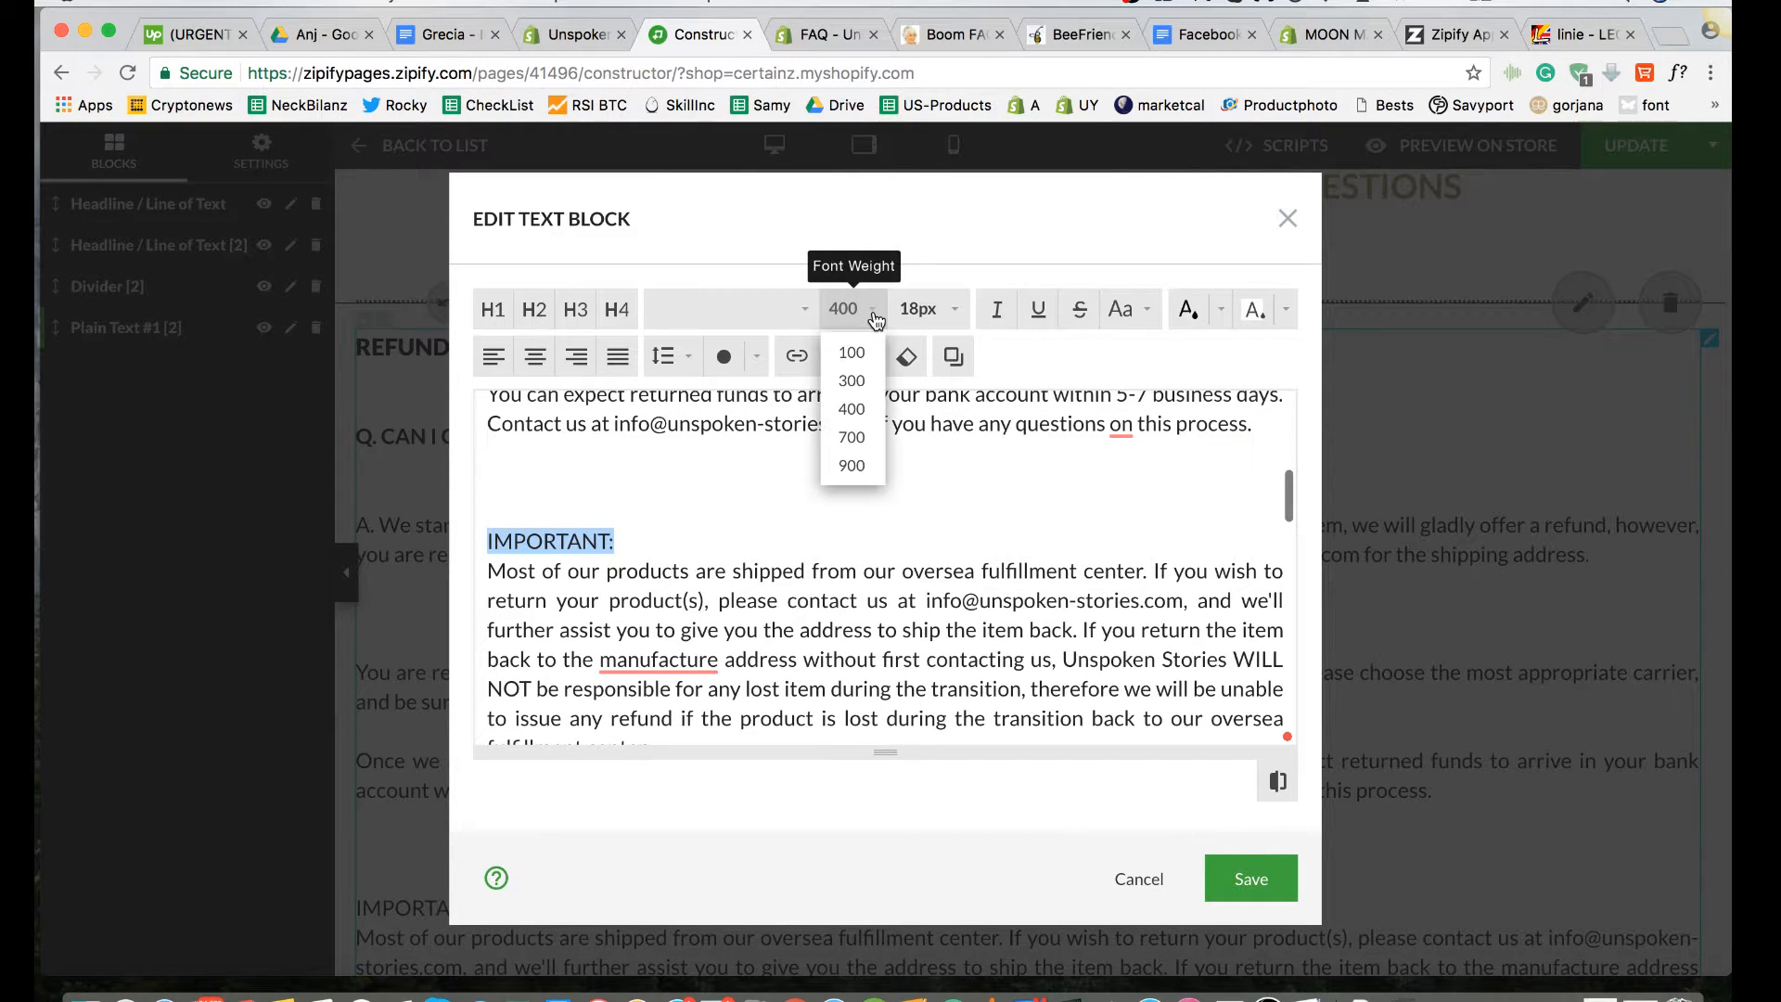
{"action": "left_click", "coordinate": [852, 436]}
{"action": "left_click", "coordinate": [743, 535]}
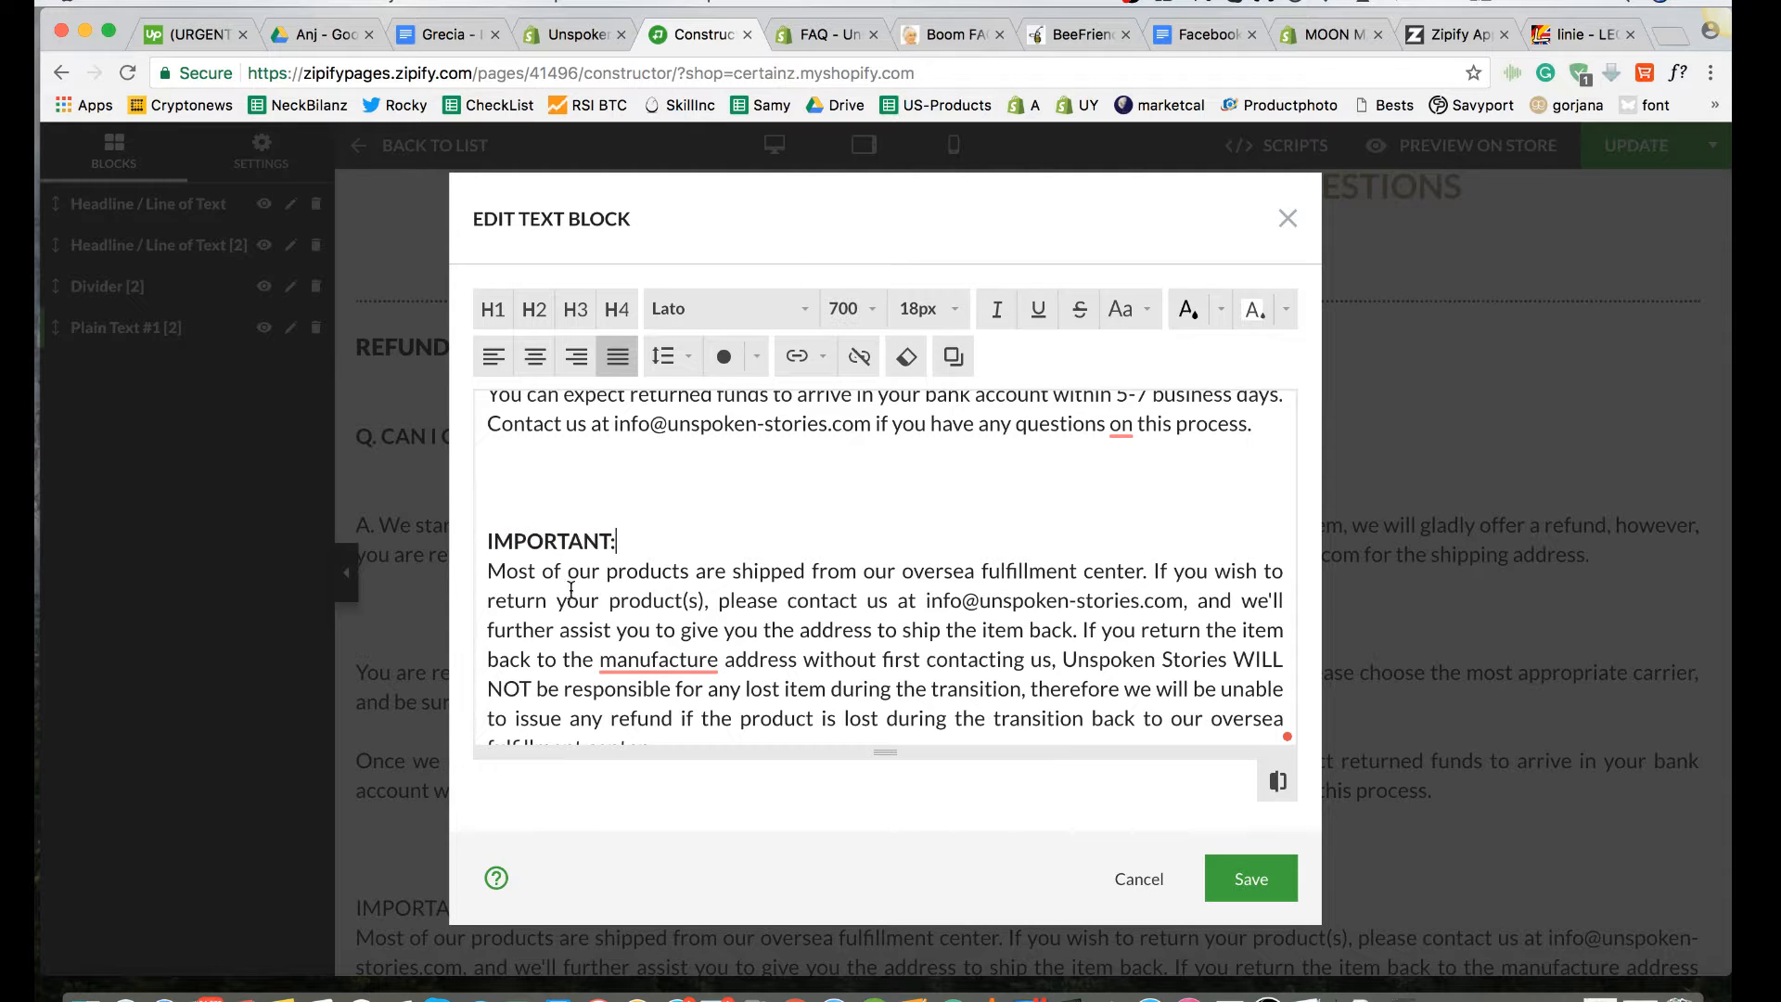
Step: Remove one blank line above the "Can I get a new item if my item arrives damaged?" question, leaving two
{"action": "scroll", "coordinate": [634, 530], "scroll_direction": "down", "scroll_amount": 2}
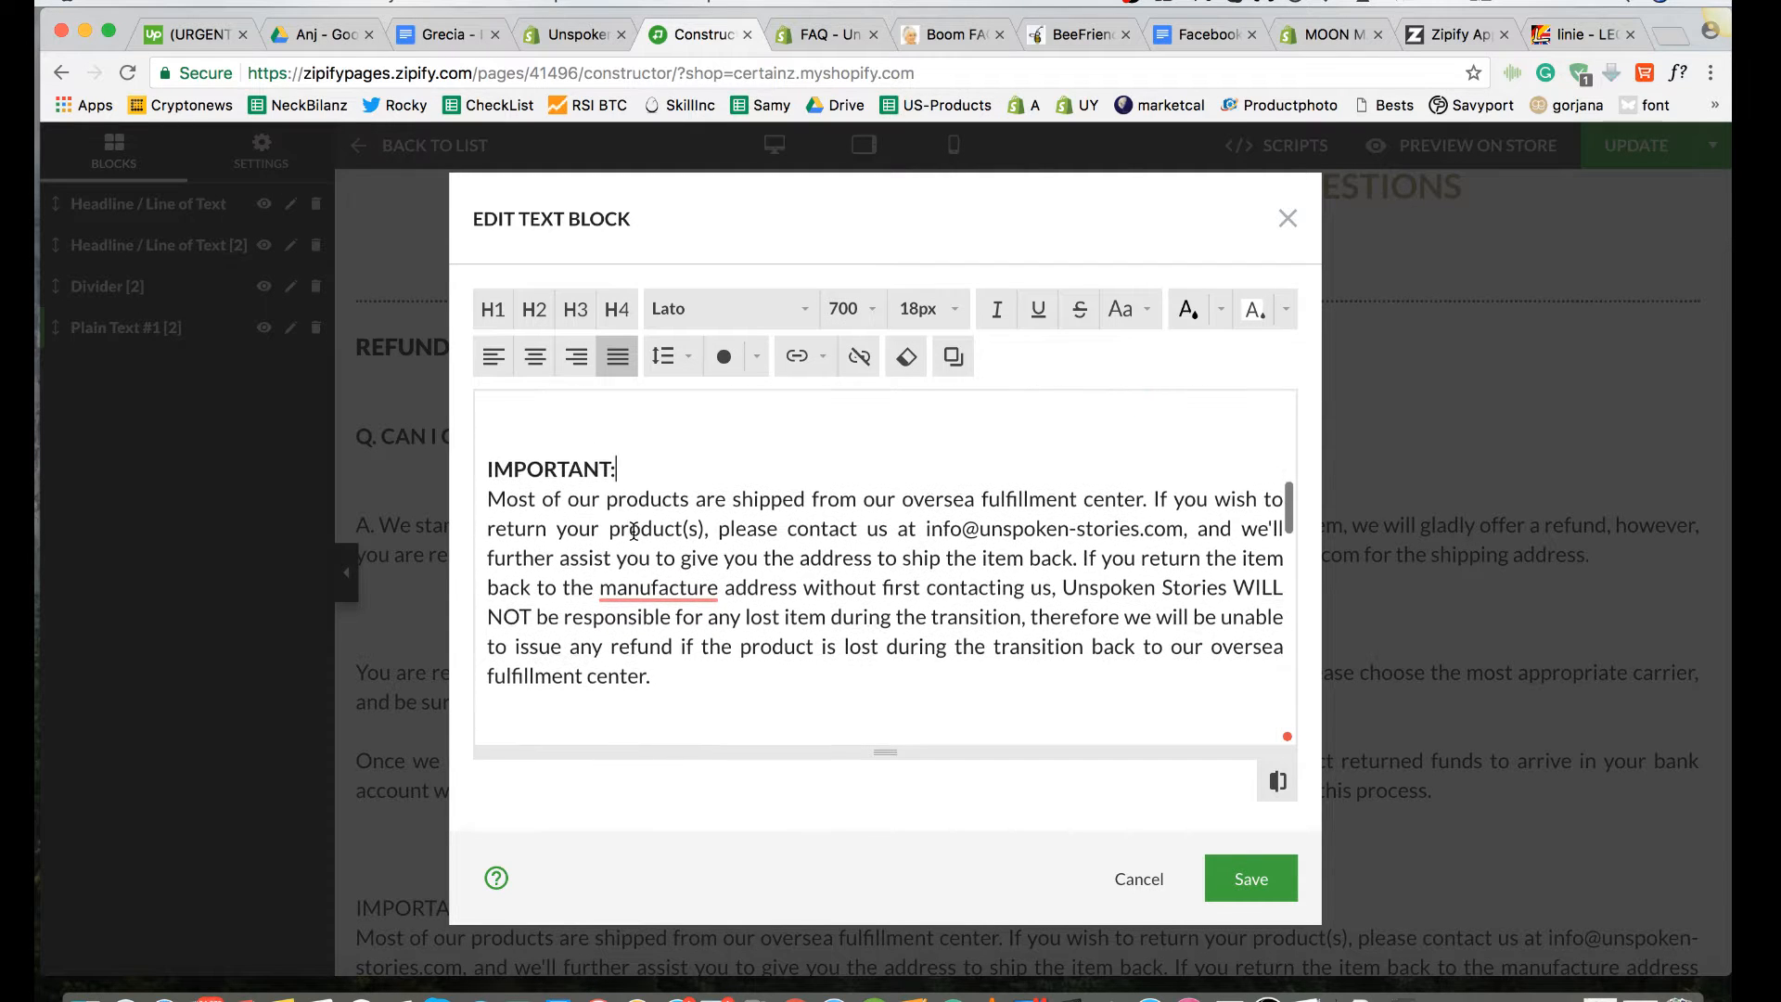
{"action": "scroll", "coordinate": [648, 447], "scroll_direction": "down", "scroll_amount": 1}
{"action": "scroll", "coordinate": [647, 447], "scroll_direction": "up", "scroll_amount": 1}
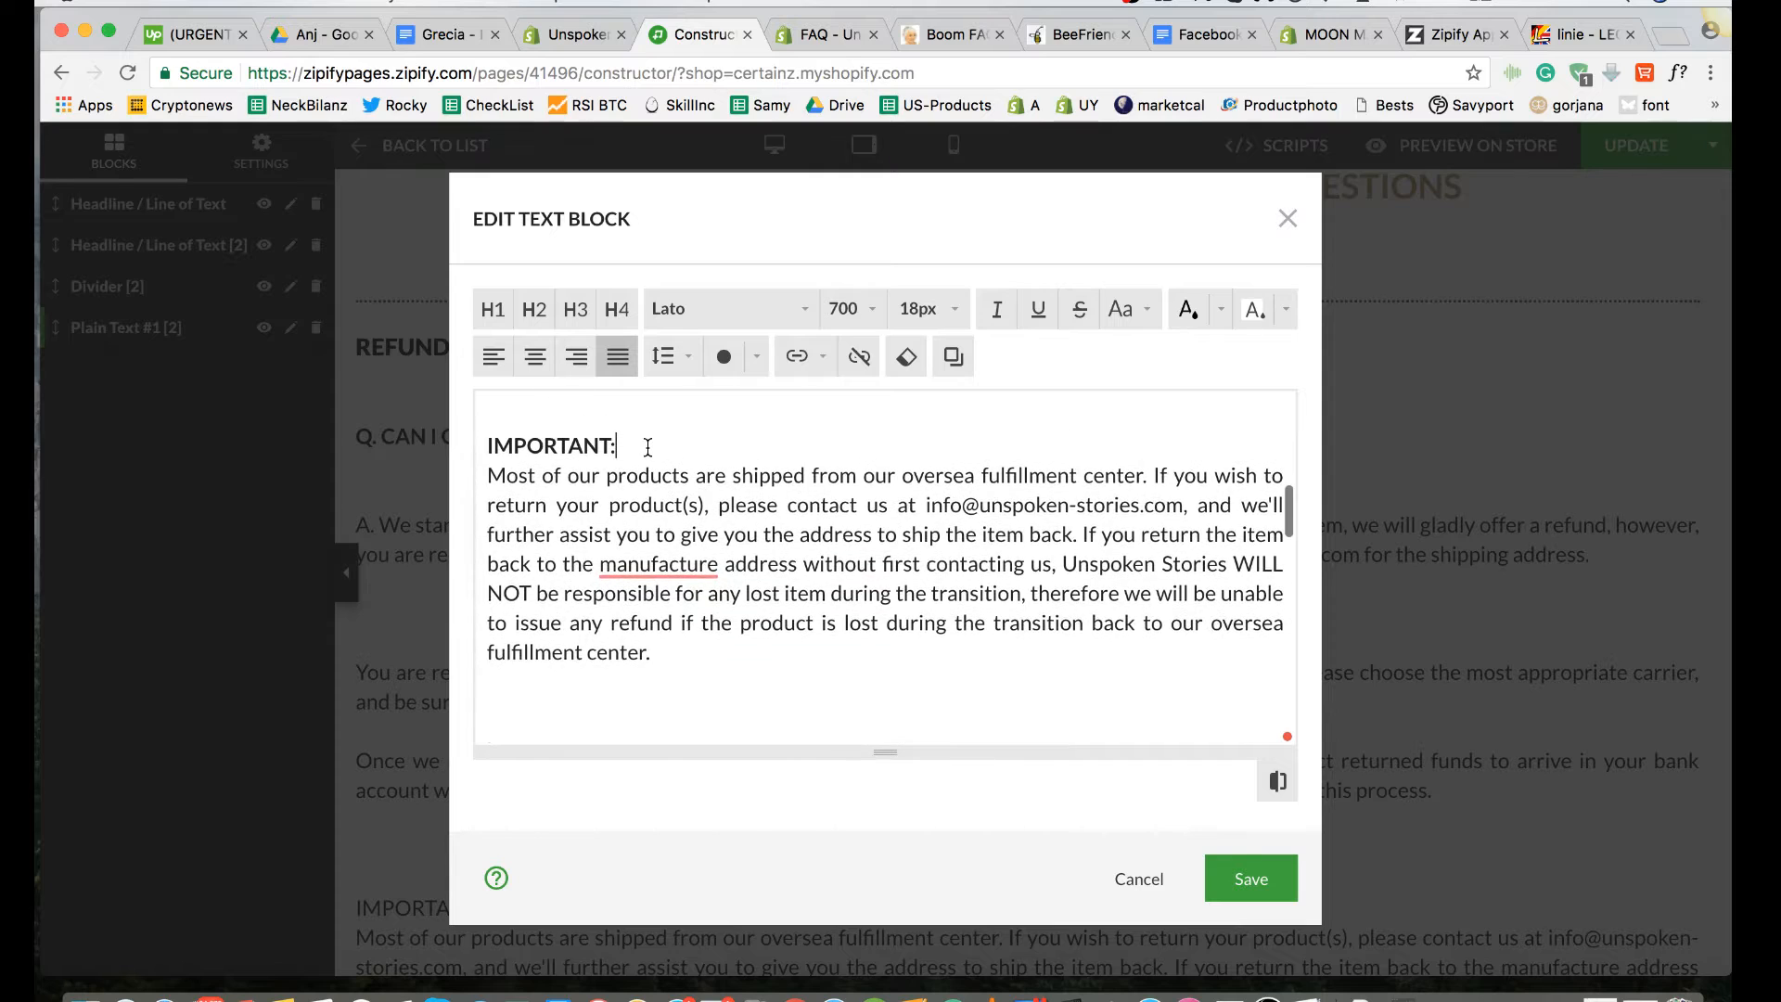
{"action": "scroll", "coordinate": [655, 458], "scroll_direction": "down", "scroll_amount": 3}
{"action": "scroll", "coordinate": [655, 458], "scroll_direction": "up", "scroll_amount": 1}
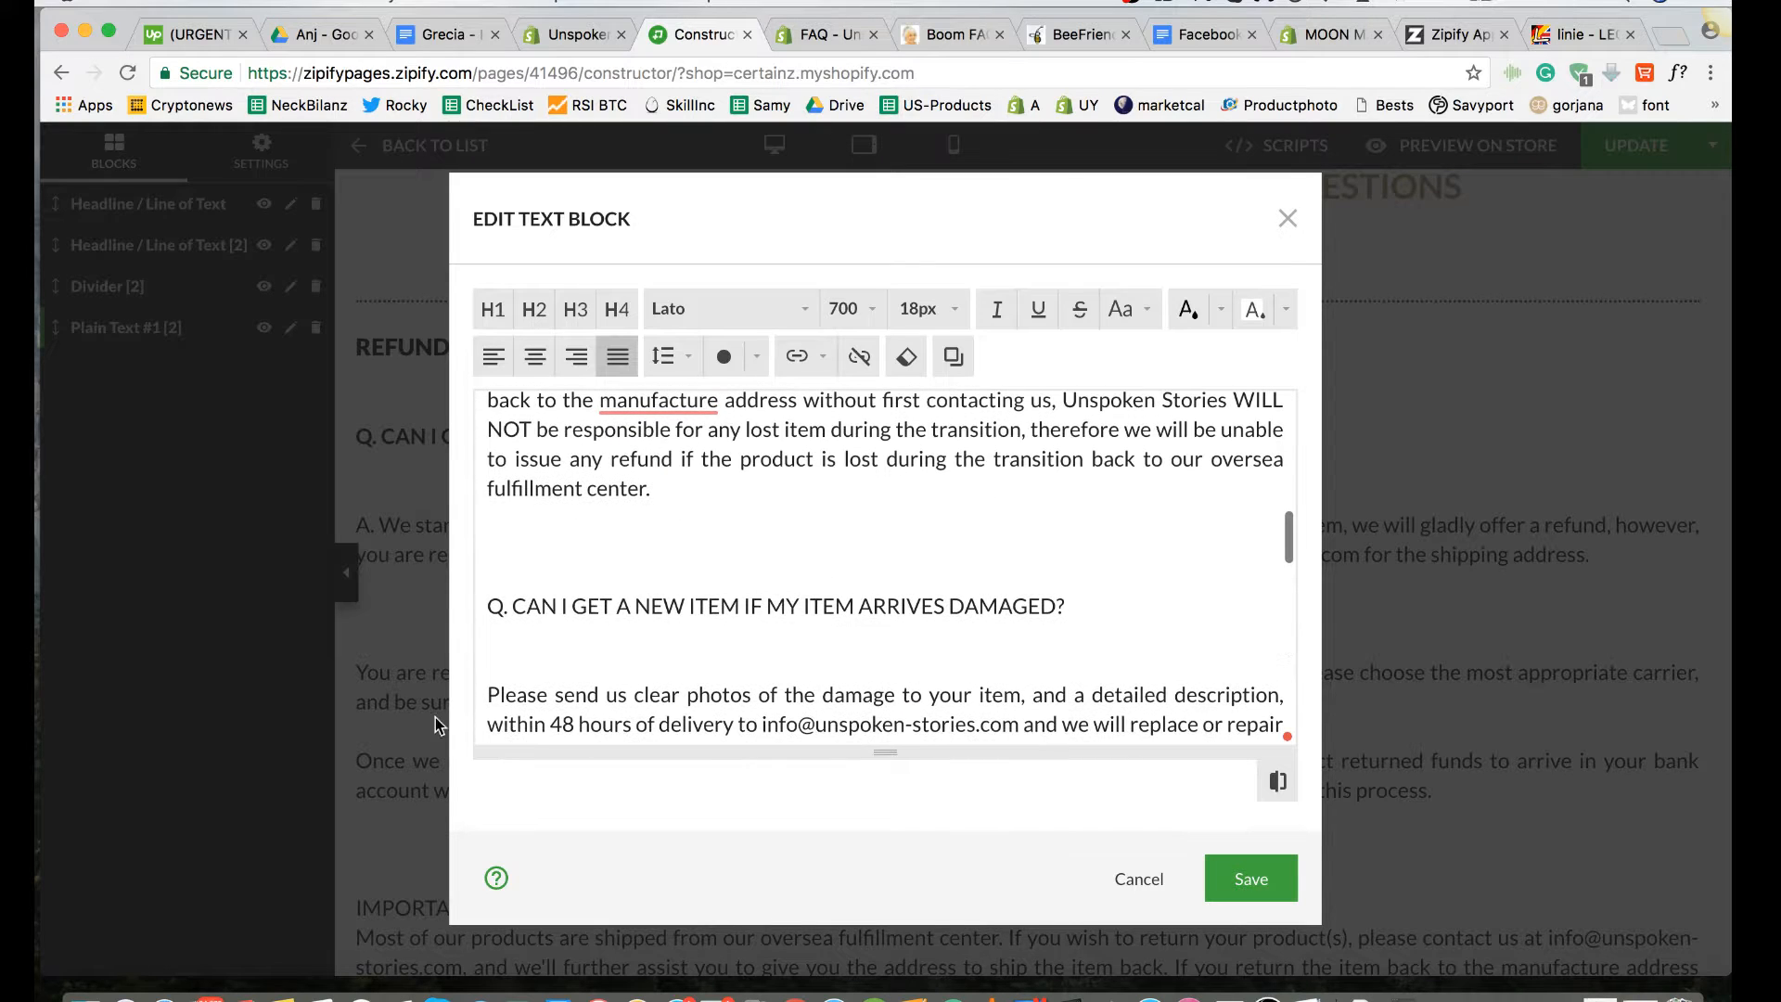
{"action": "key", "text": "BackSpace"}
{"action": "key", "text": "BackSpace"}
{"action": "key", "text": "BackSpace"}
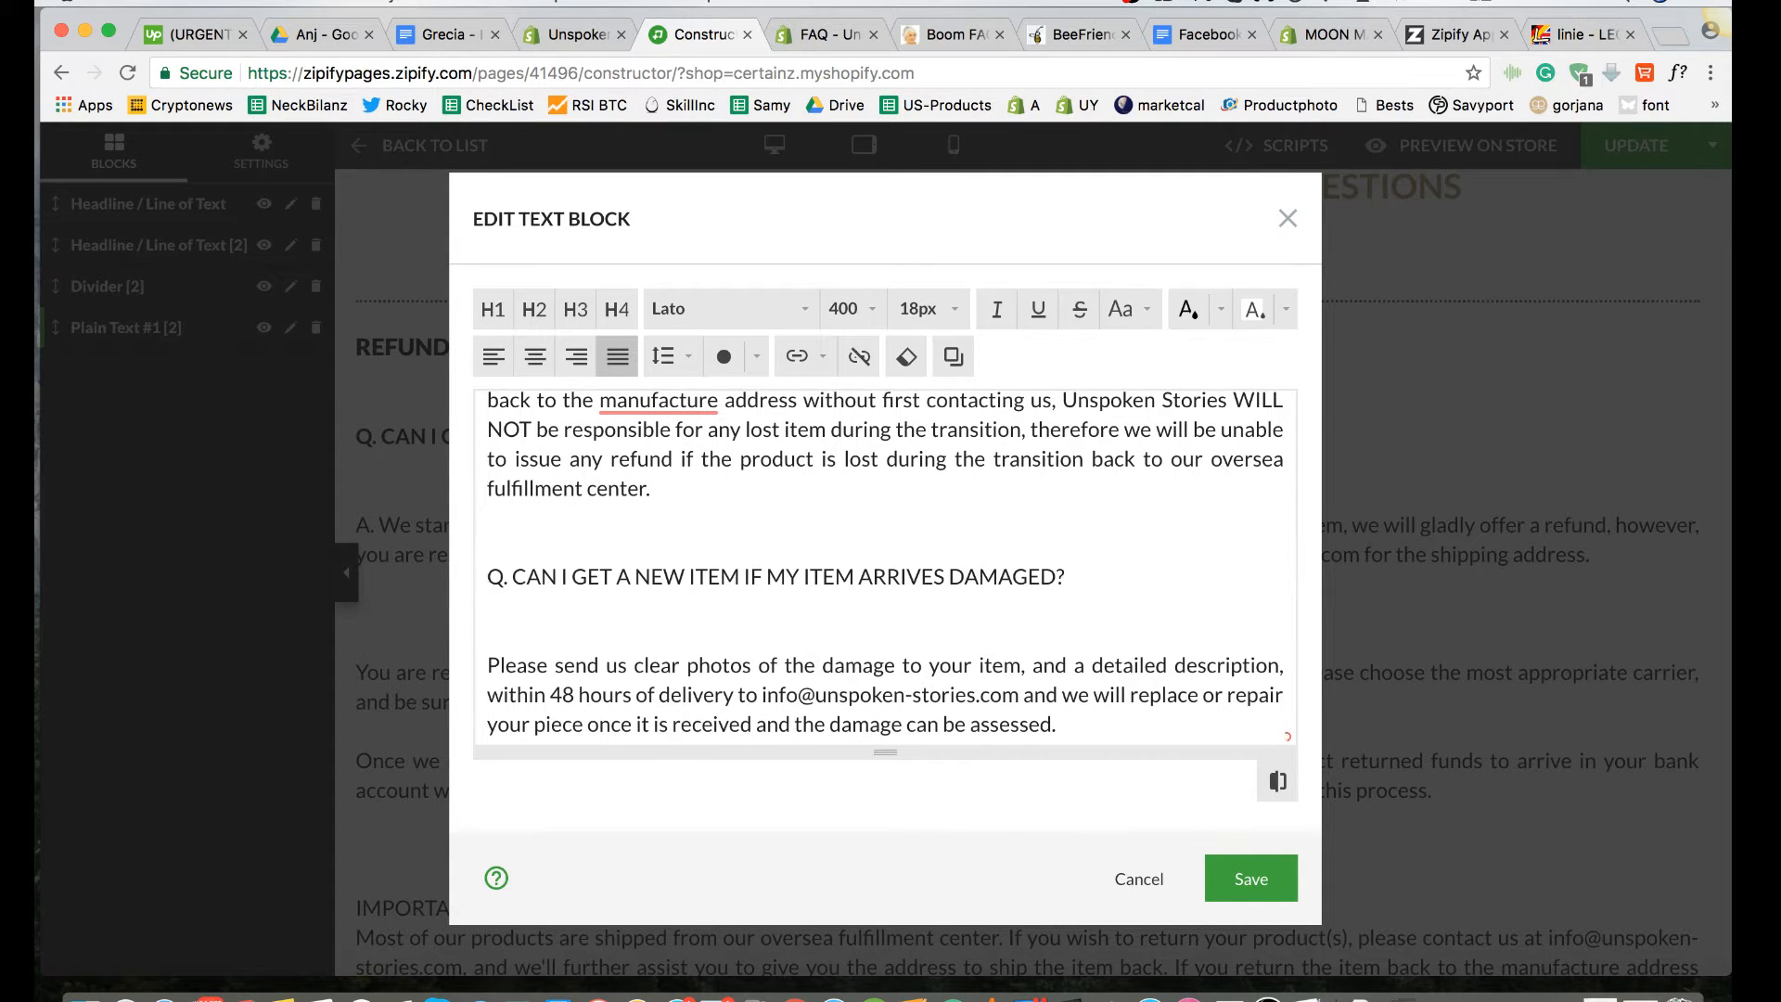
{"action": "key", "text": "Return"}
{"action": "key", "text": "Return"}
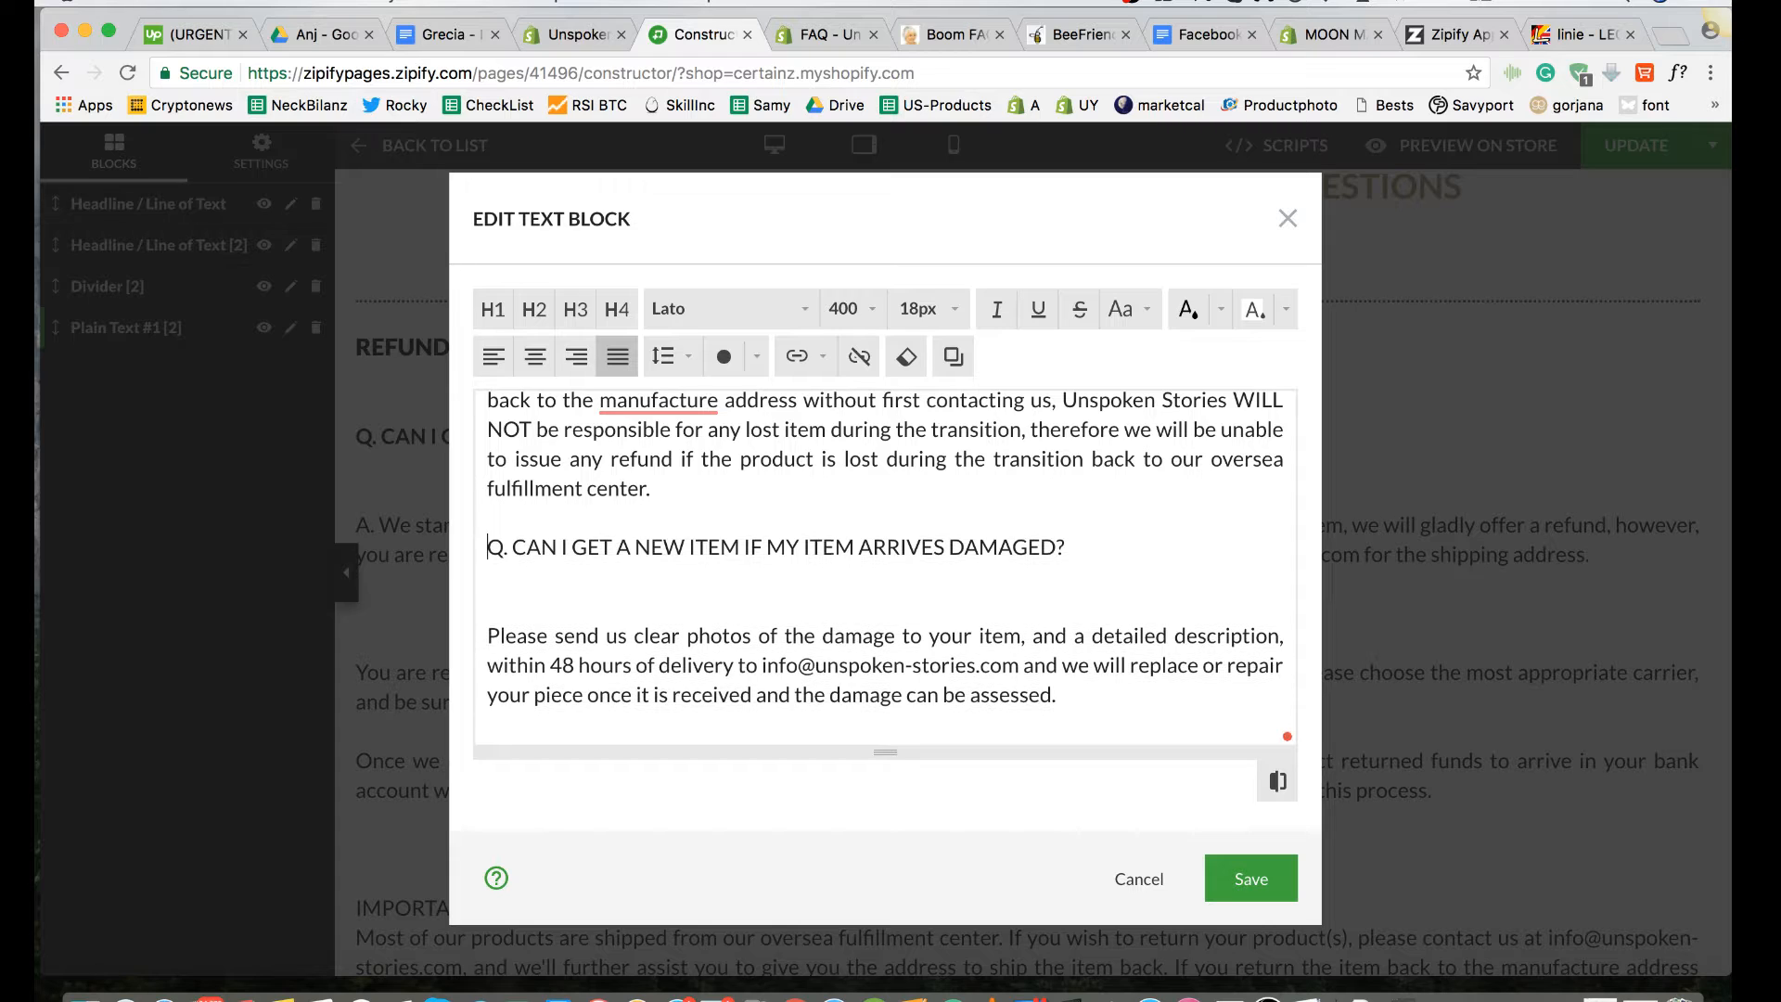
{"action": "left_click", "coordinate": [524, 513]}
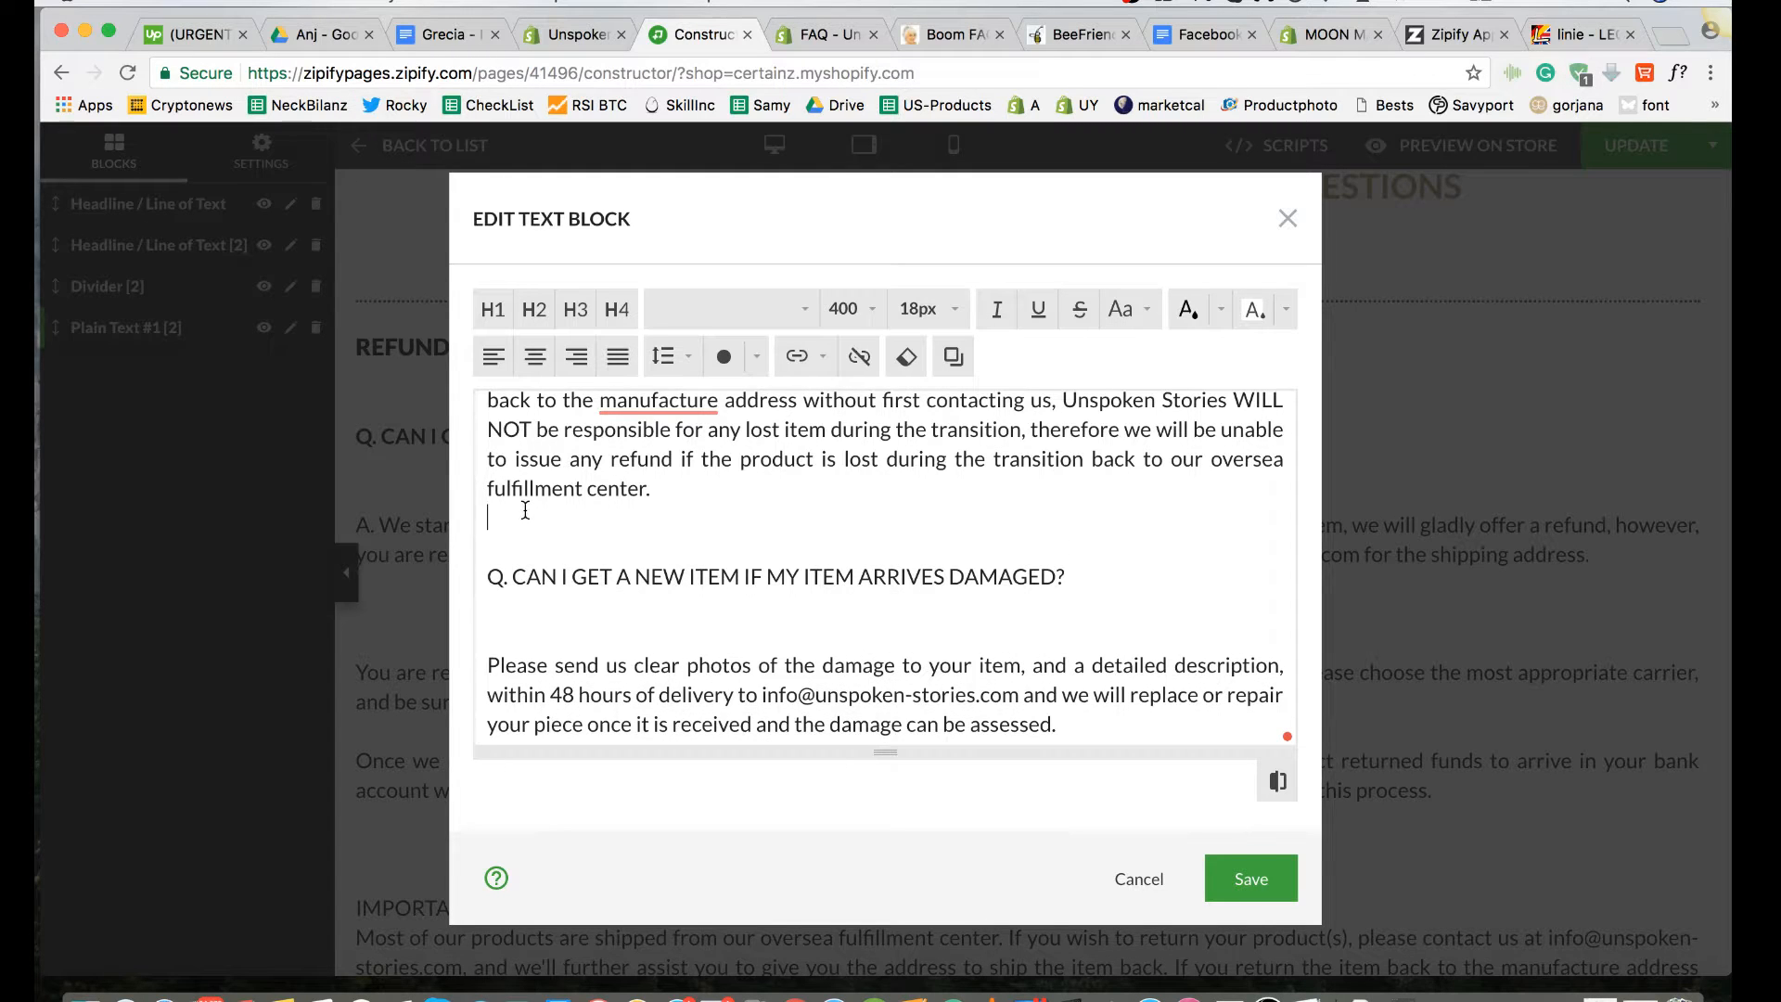
{"action": "left_click", "coordinate": [525, 545]}
Step: Format the "Can I get a new item if my item arrives damaged?" question with 18px size and font weight 700
{"action": "left_click_drag", "start_coordinate": [1076, 572], "coordinate": [485, 577]}
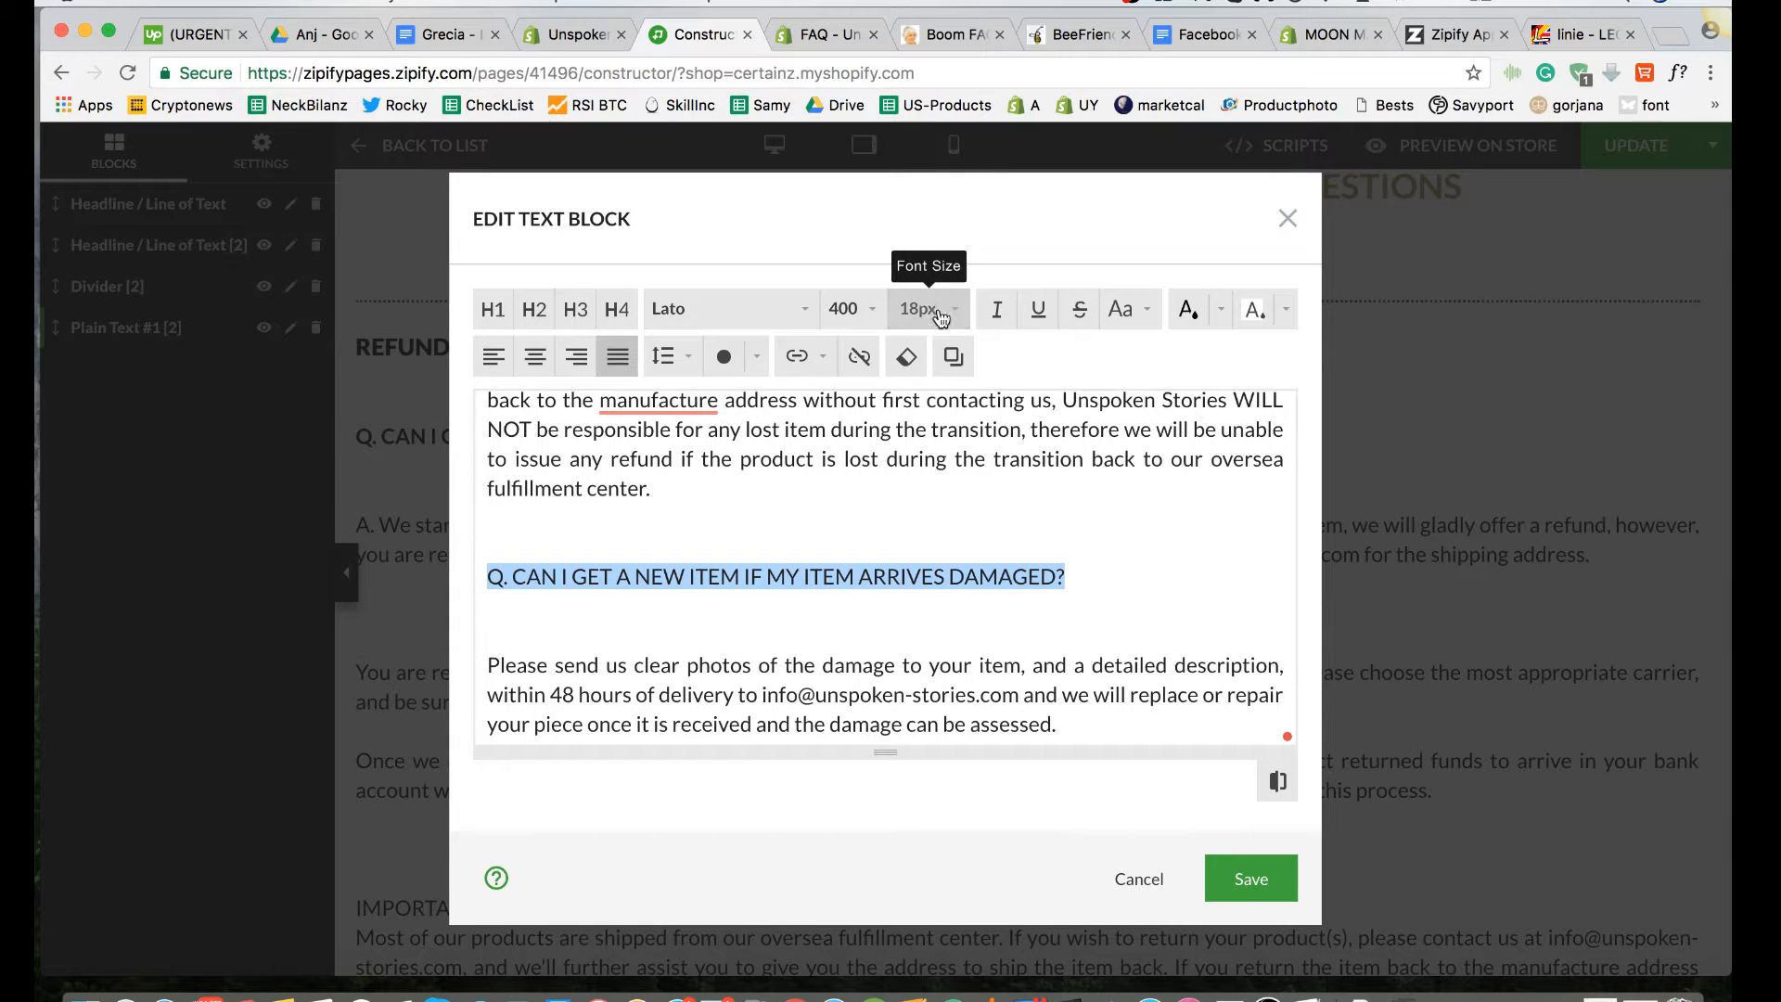
{"action": "left_click", "coordinate": [957, 314]}
{"action": "left_click", "coordinate": [930, 660]}
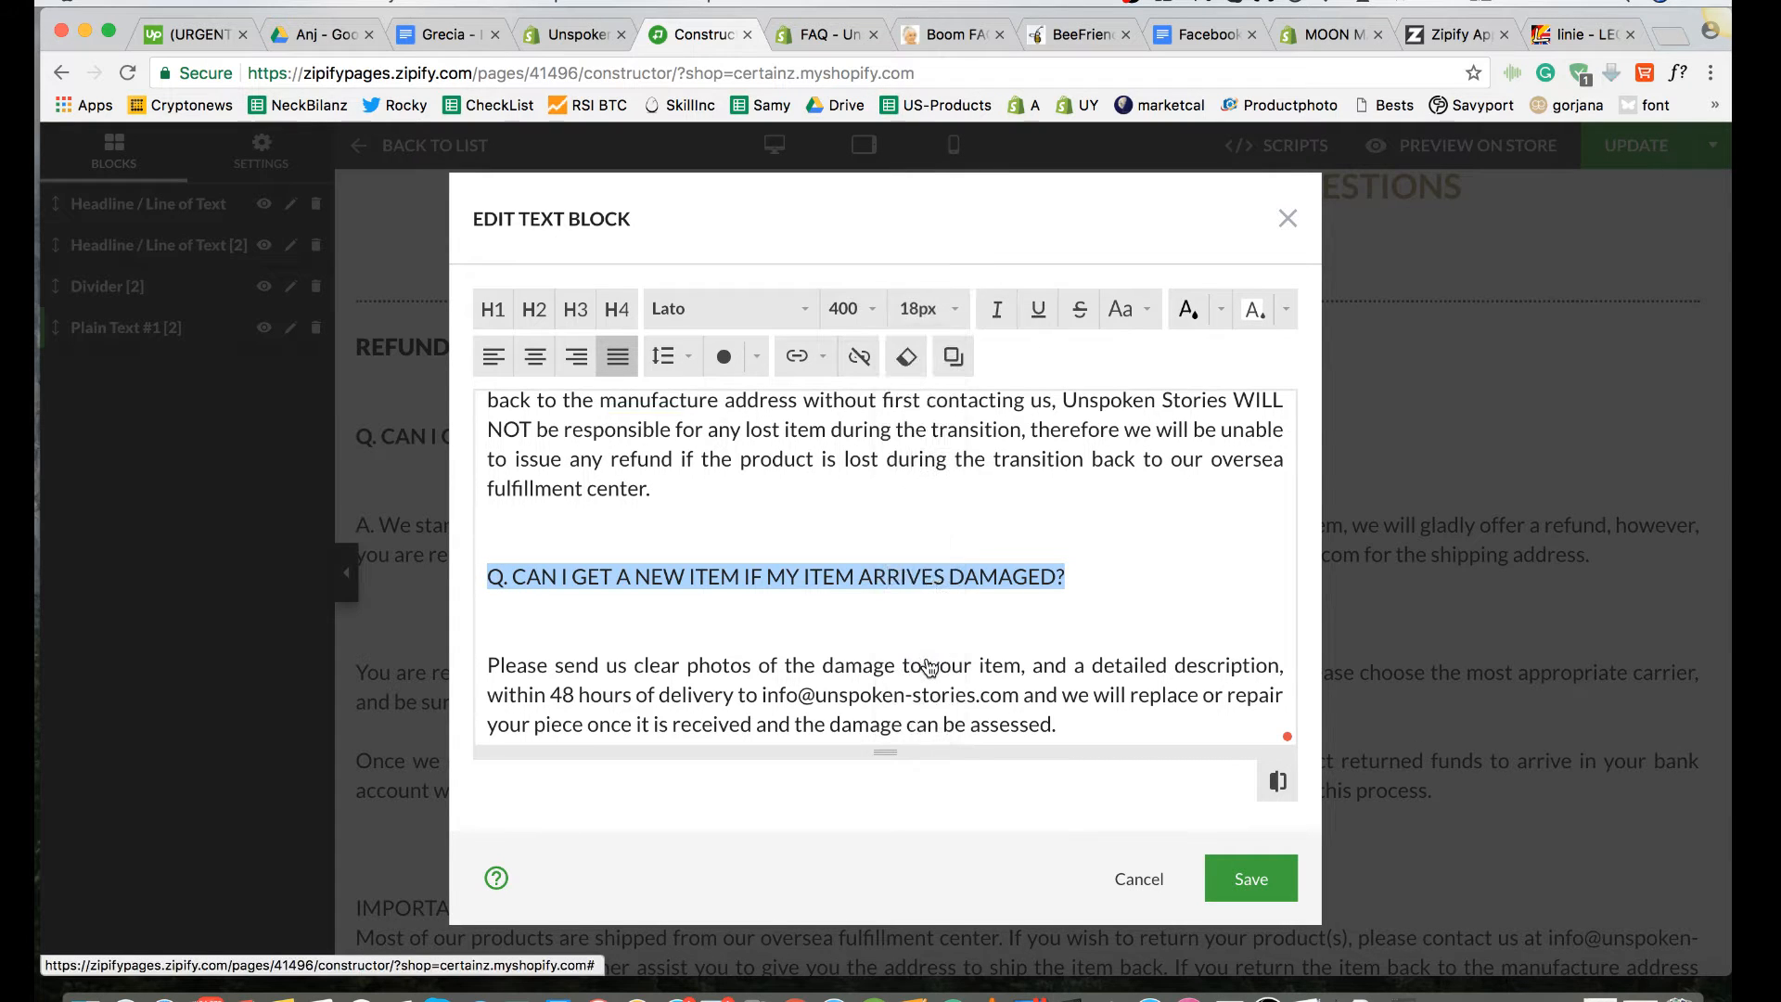
{"action": "left_click", "coordinate": [849, 310]}
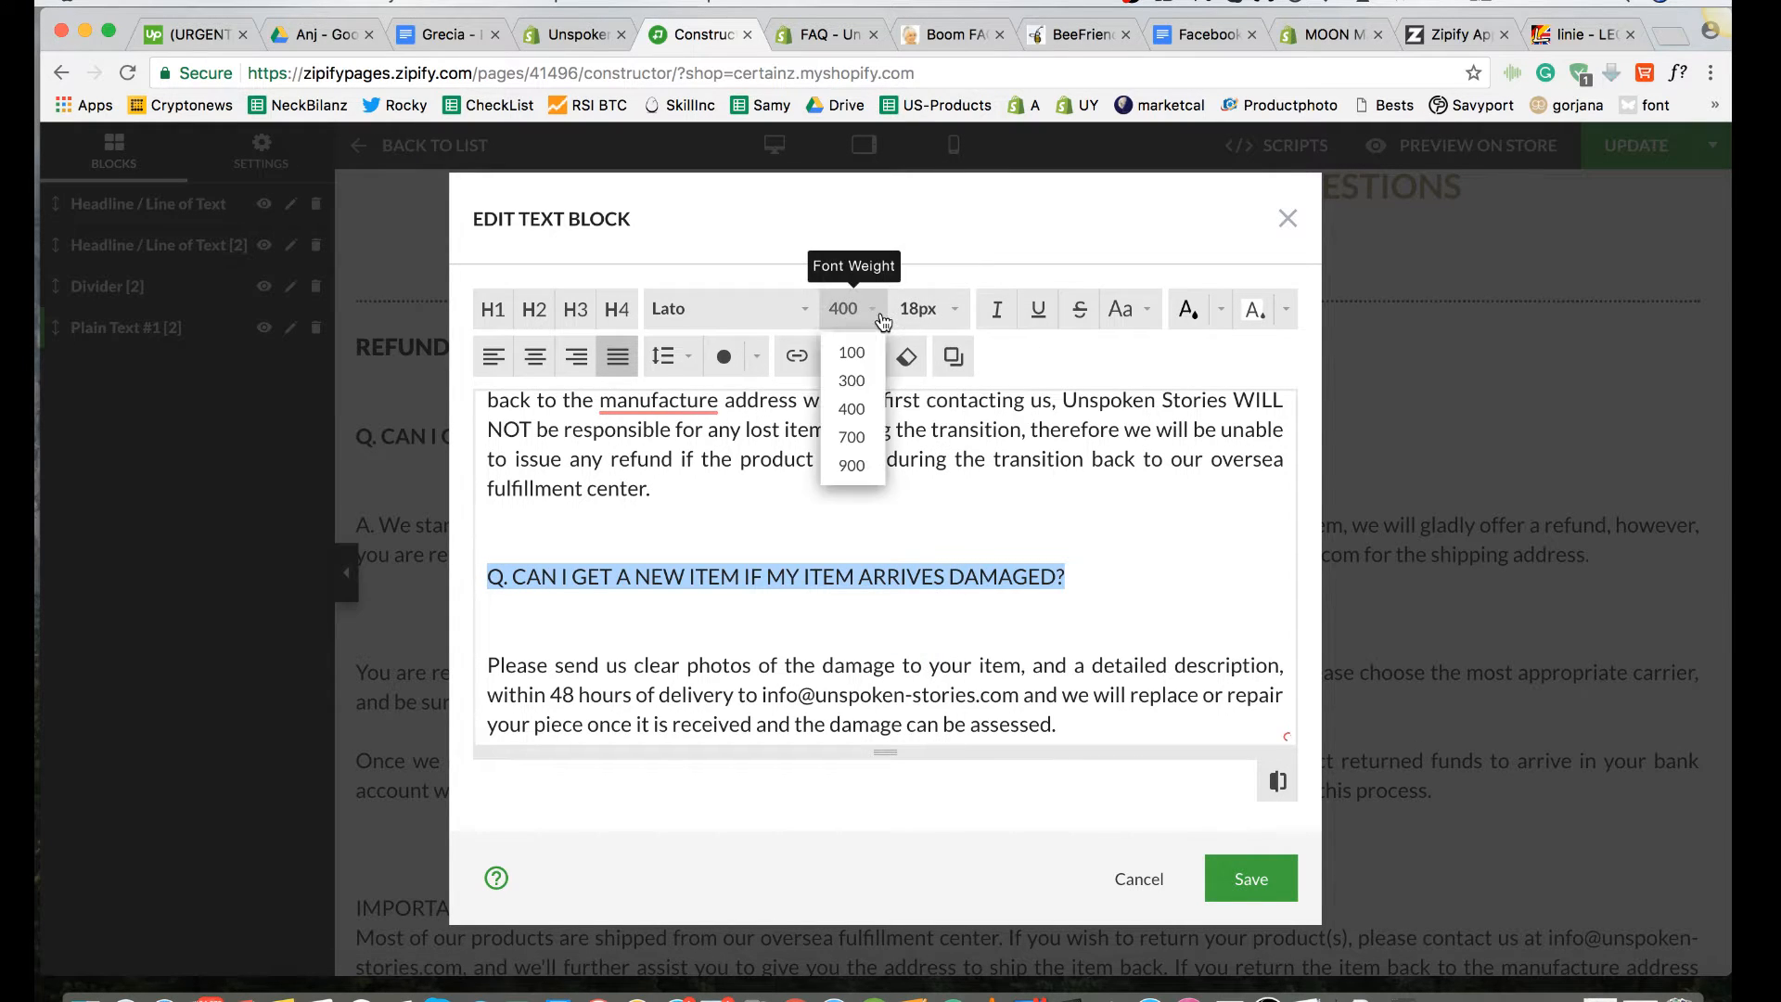
{"action": "left_click", "coordinate": [855, 439]}
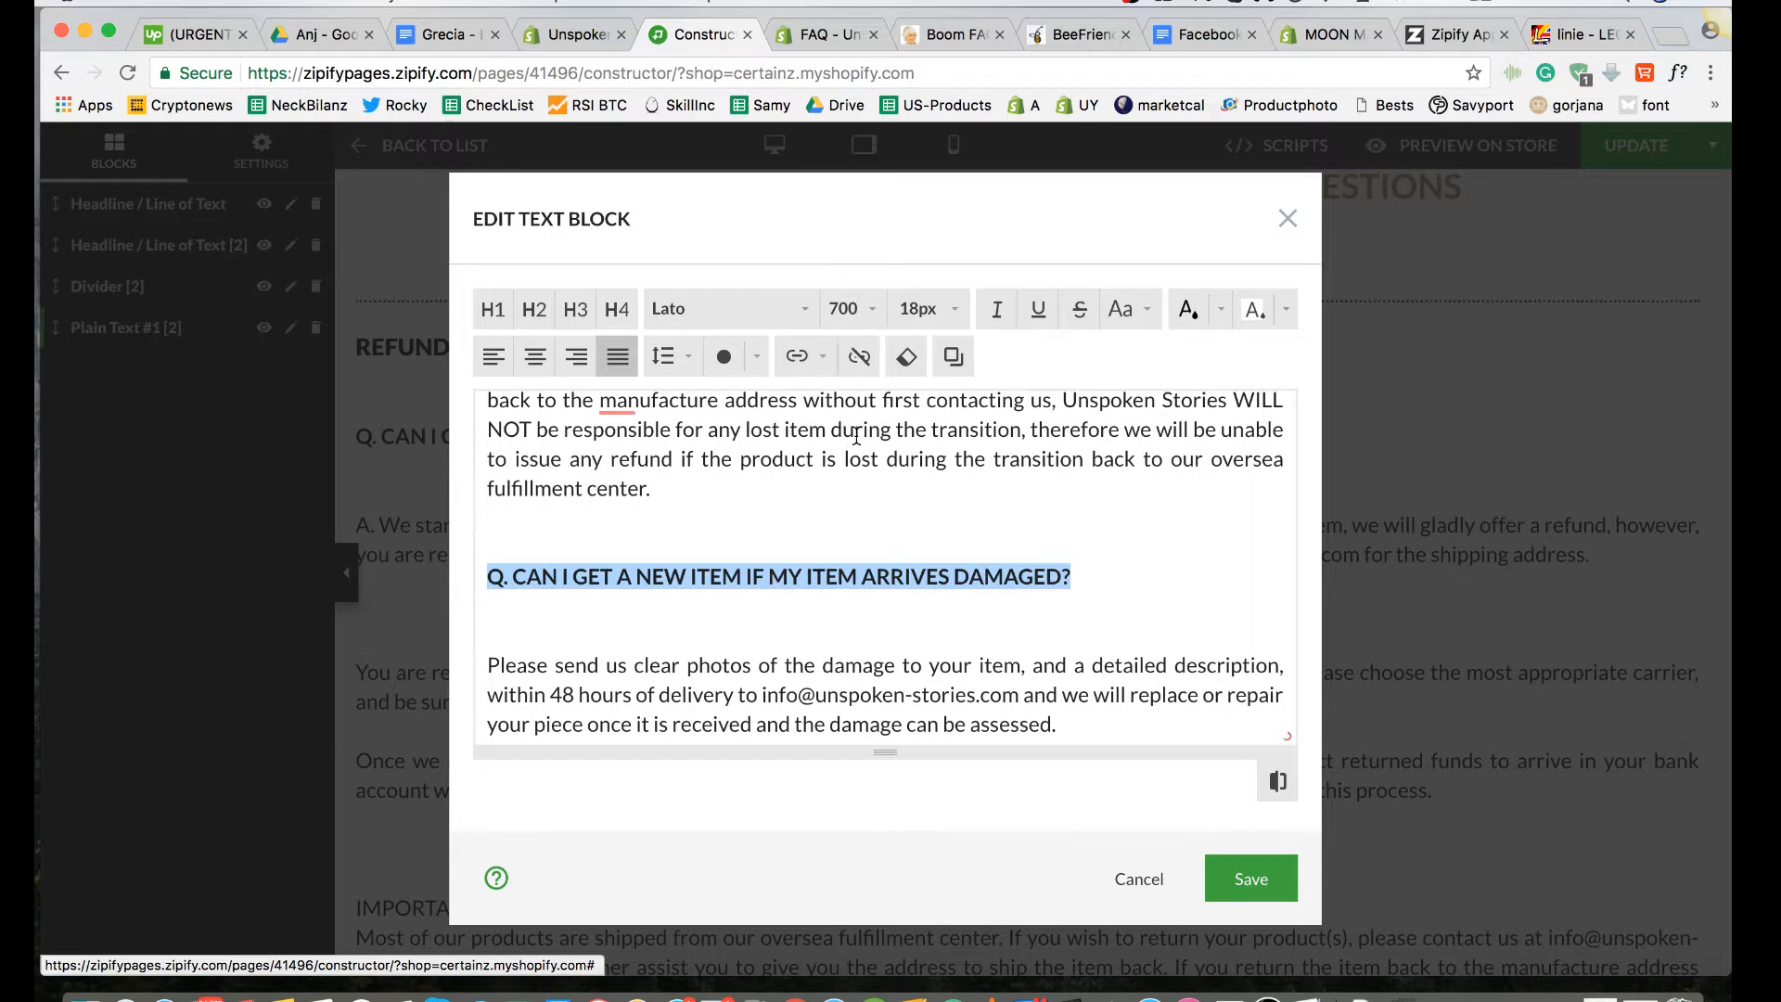
{"action": "left_click", "coordinate": [1097, 579]}
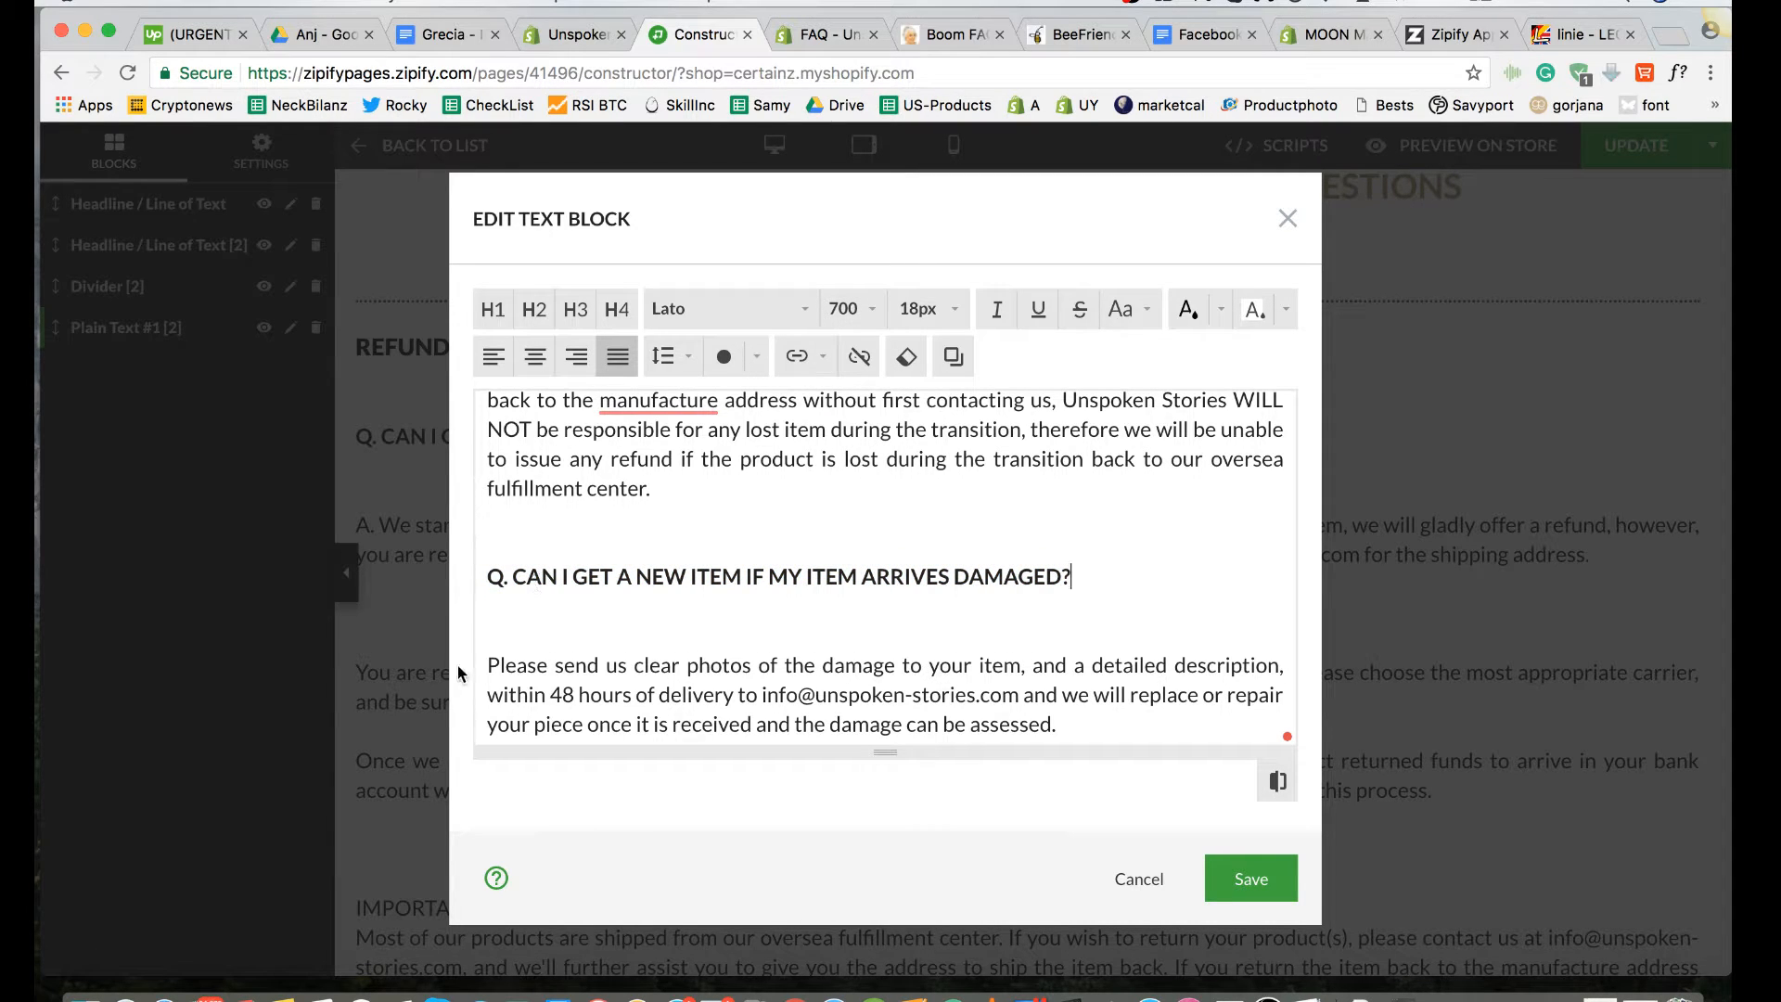
Step: Reduce the gap between the damaged-item question and its answer to one blank line, matching the refund question's spacing
{"action": "key", "text": "BackSpace"}
{"action": "key", "text": "BackSpace"}
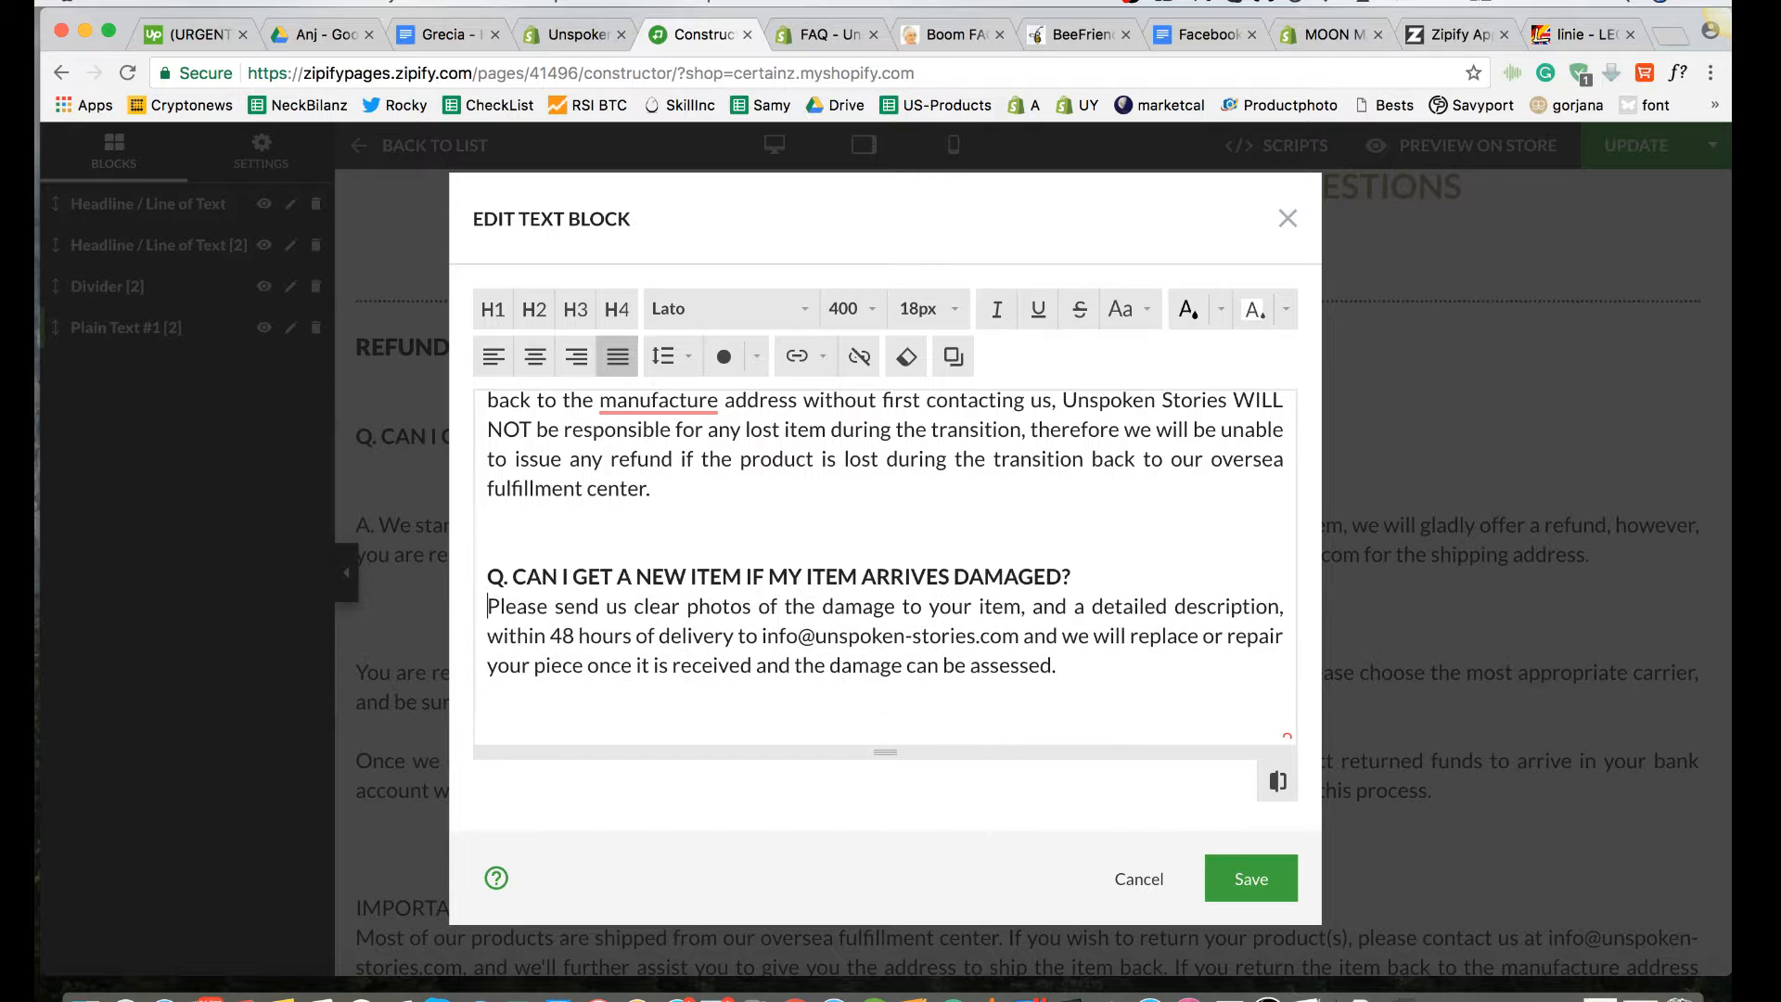
{"action": "scroll", "coordinate": [483, 665], "scroll_direction": "up", "scroll_amount": 5}
{"action": "scroll", "coordinate": [569, 669], "scroll_direction": "up", "scroll_amount": 5}
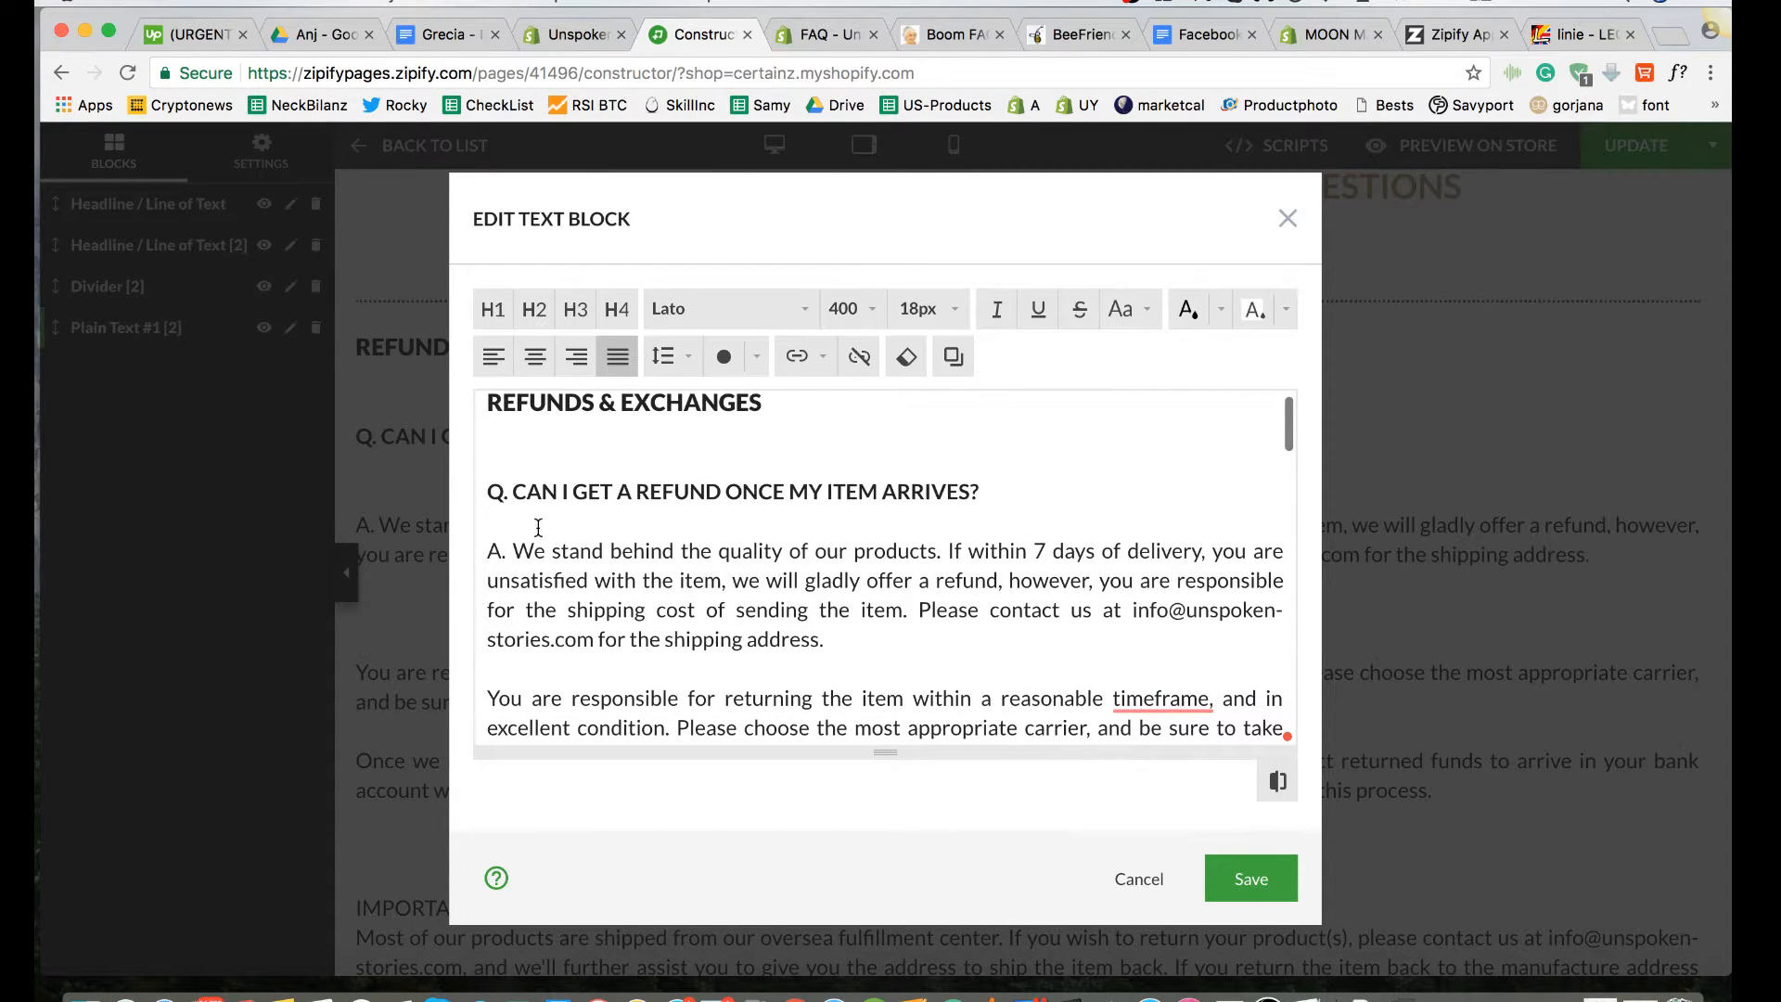
{"action": "scroll", "coordinate": [551, 526], "scroll_direction": "down", "scroll_amount": 10}
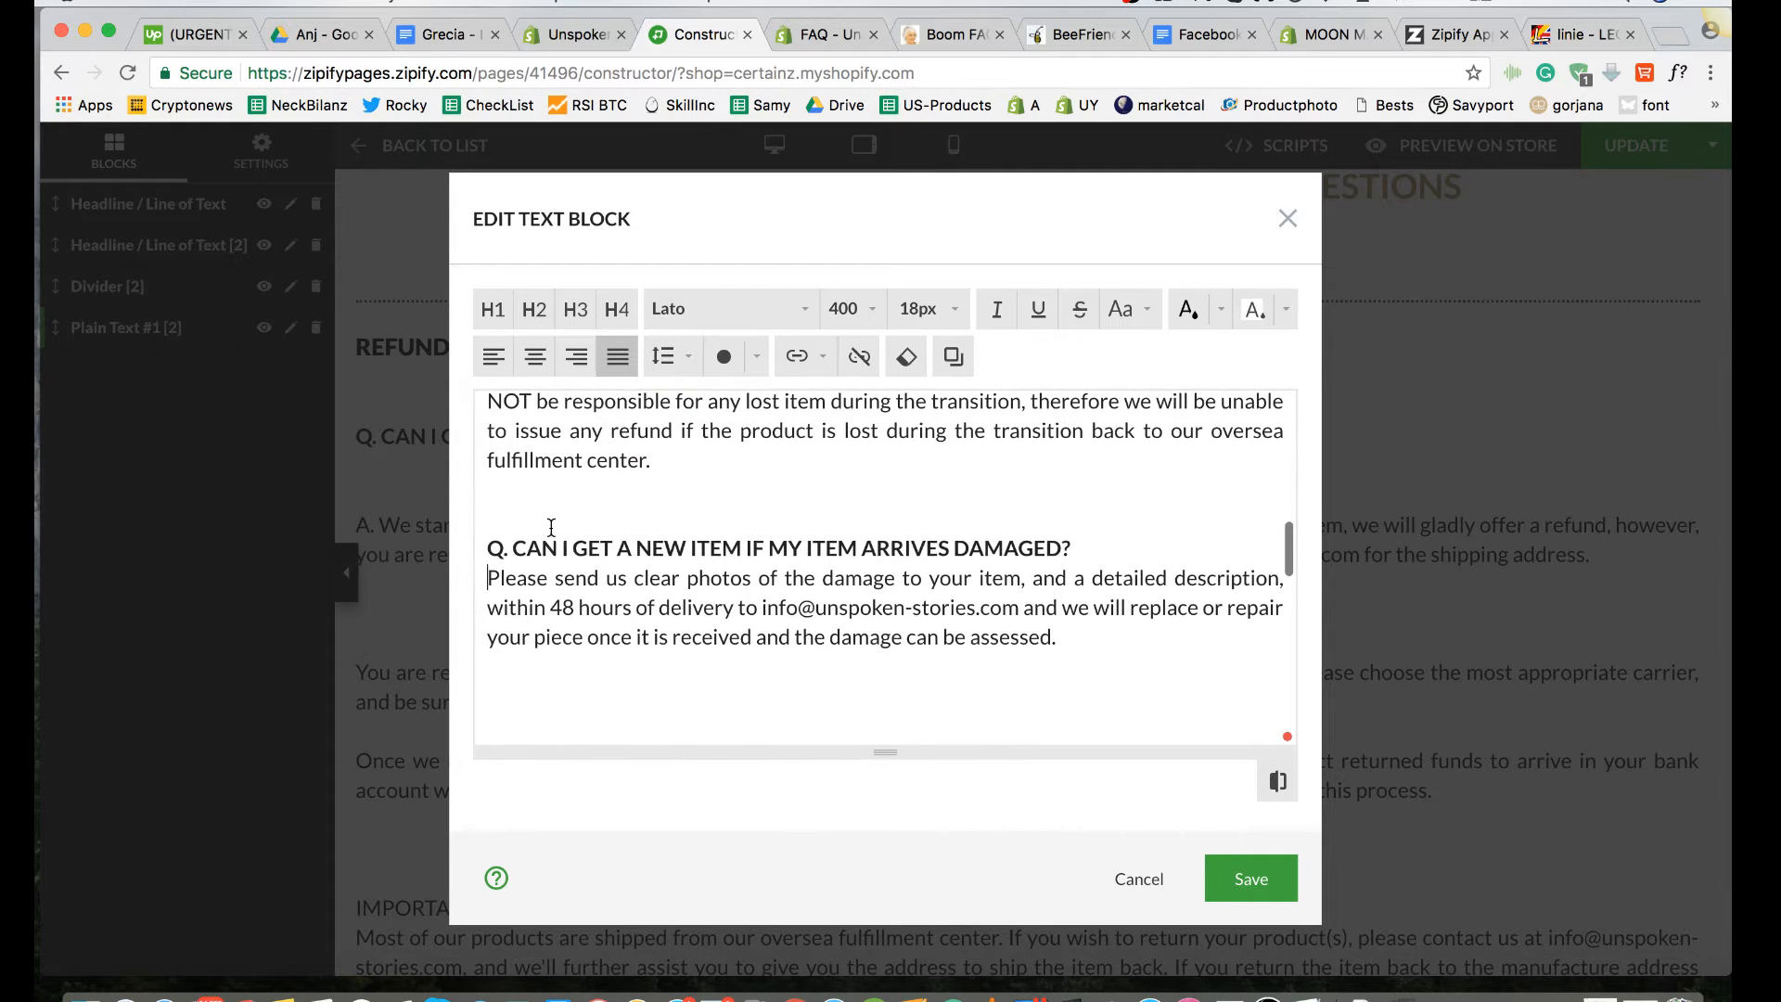
{"action": "key", "text": "Return"}
Step: Add one blank line above the "My item doesn't look like it does online." heading
{"action": "scroll", "coordinate": [561, 533], "scroll_direction": "down", "scroll_amount": 5}
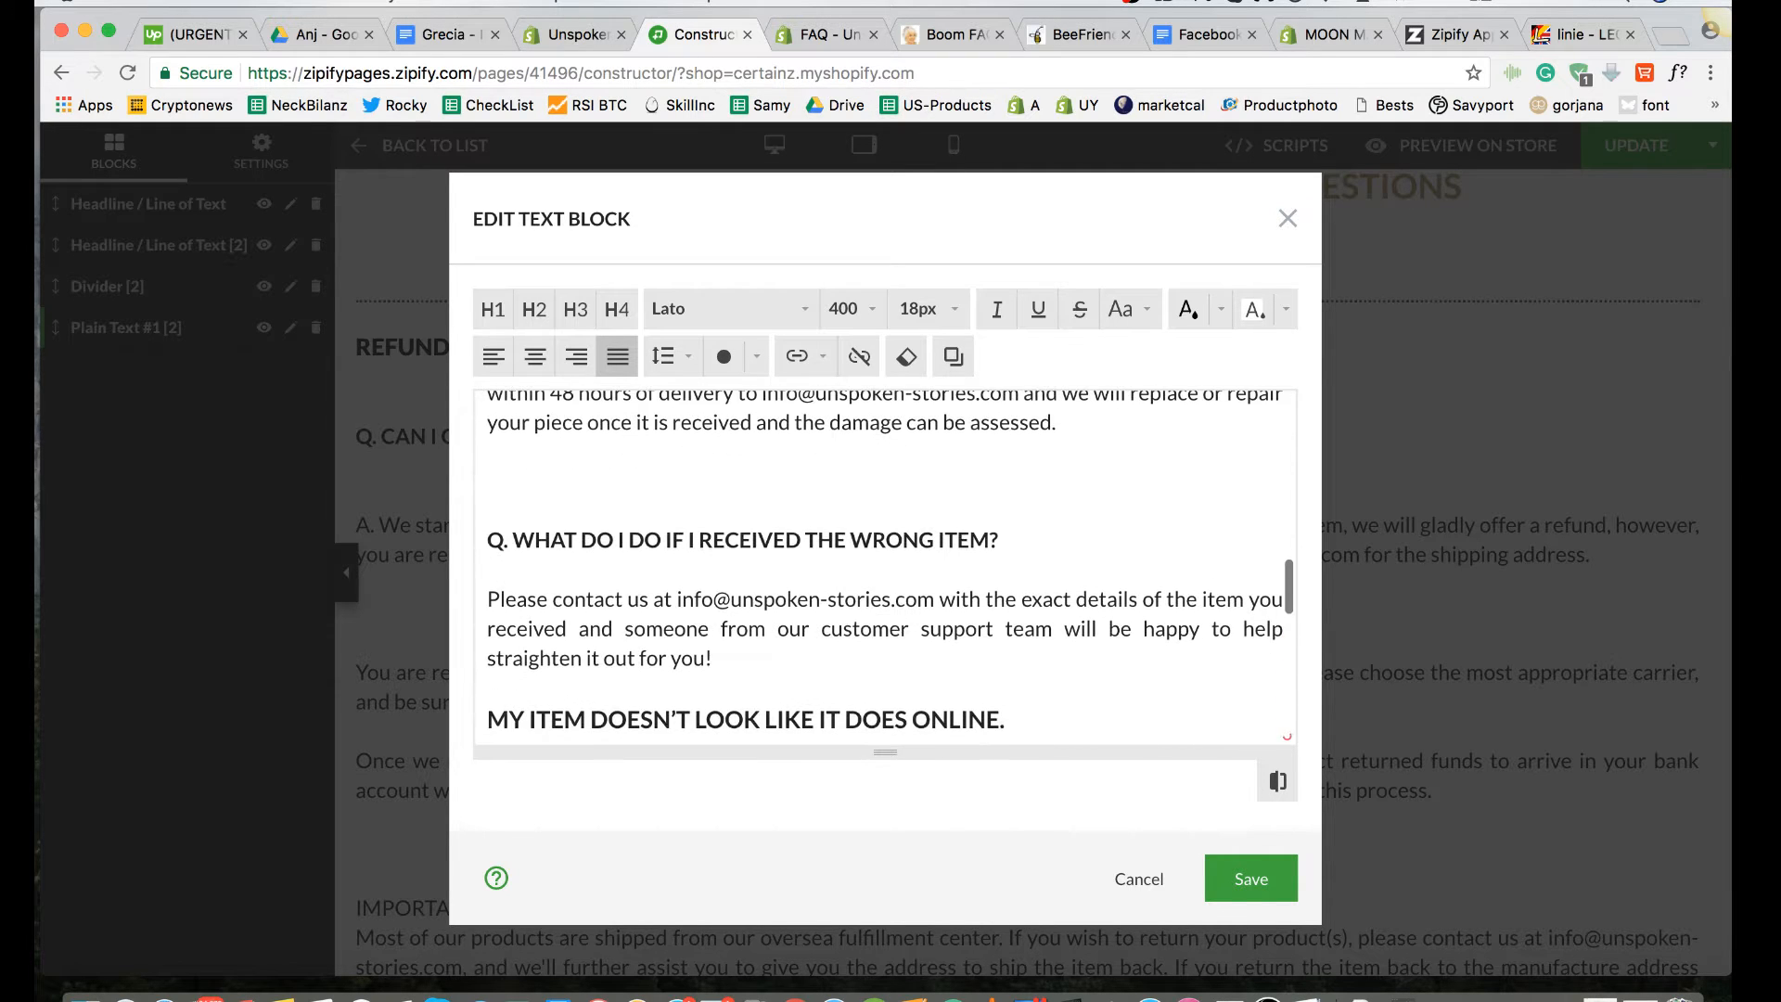
{"action": "scroll", "coordinate": [720, 497], "scroll_direction": "up", "scroll_amount": 2}
{"action": "scroll", "coordinate": [720, 498], "scroll_direction": "down", "scroll_amount": 1}
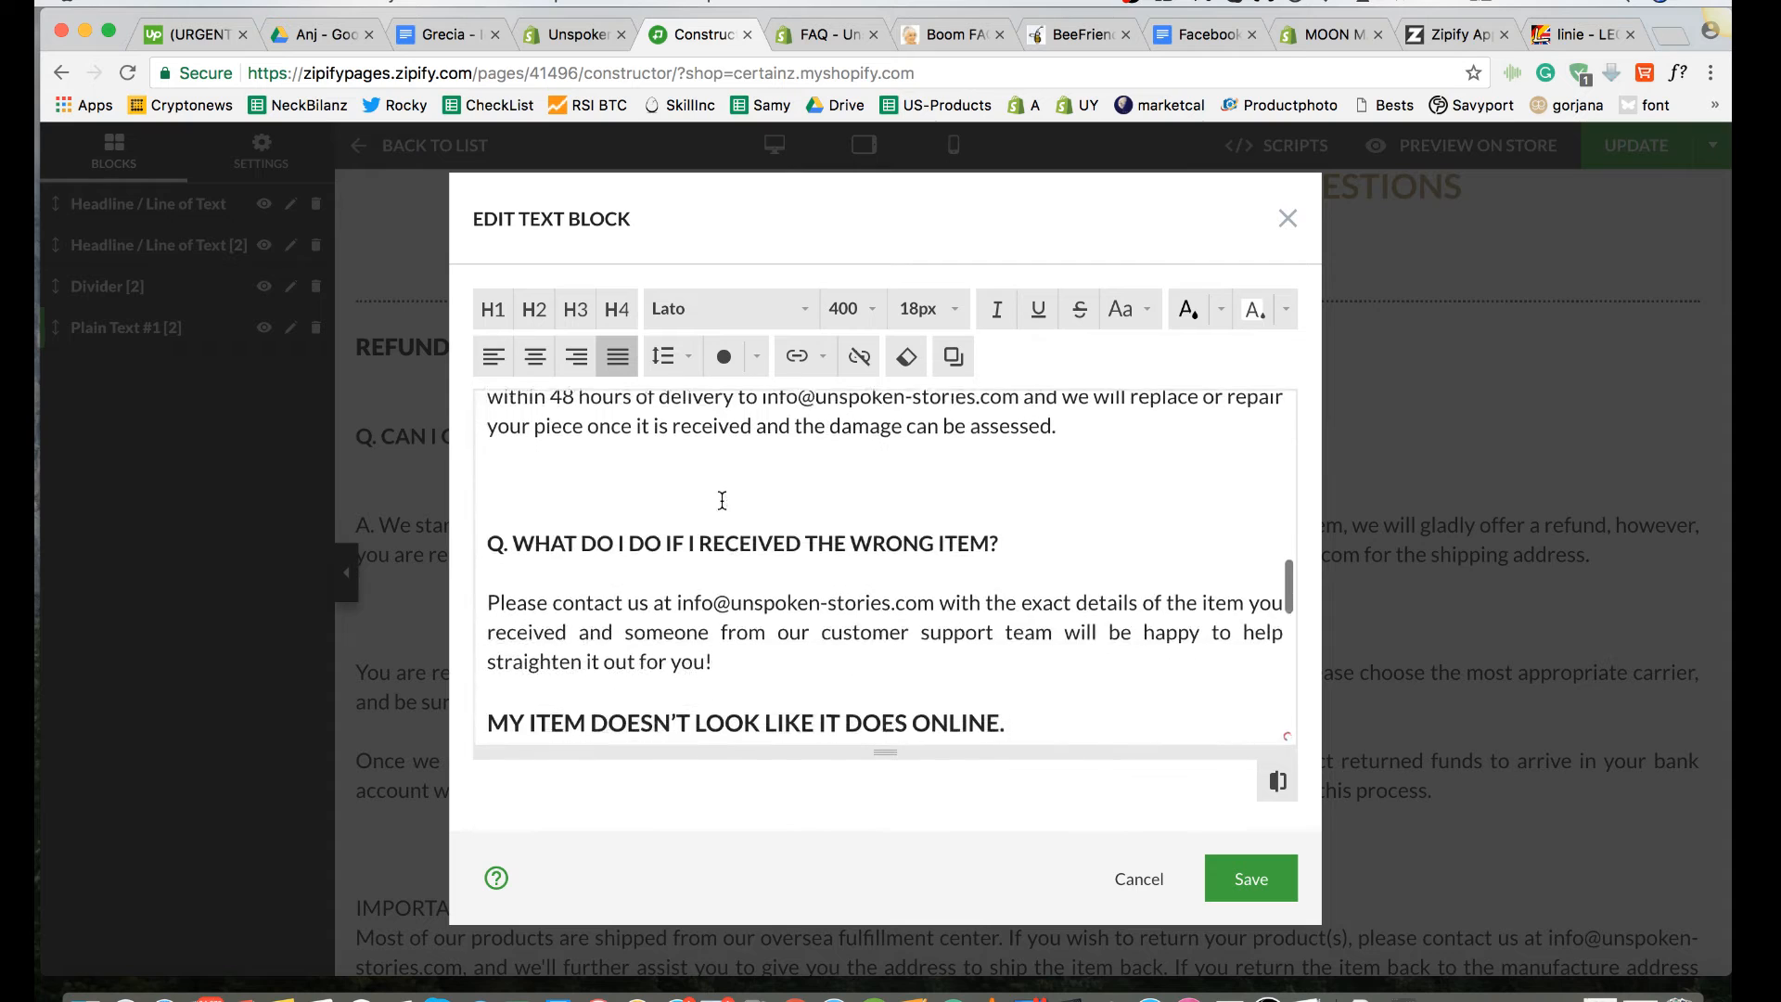
{"action": "scroll", "coordinate": [753, 543], "scroll_direction": "down", "scroll_amount": 1}
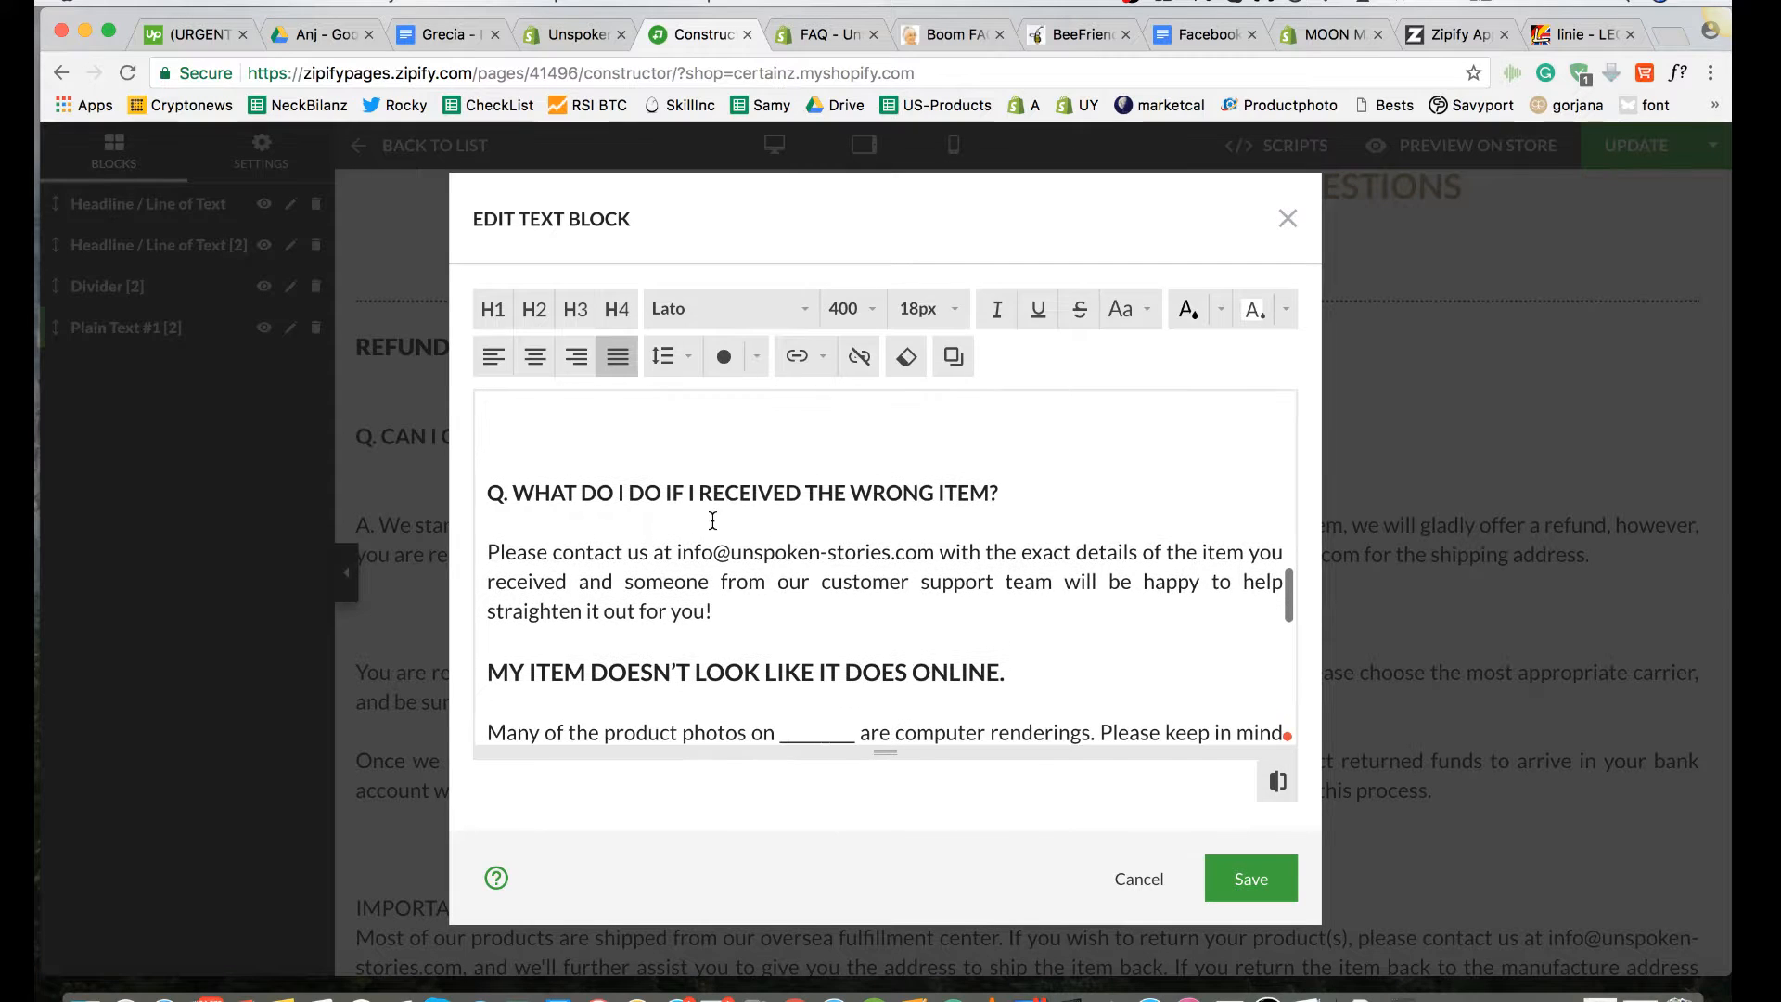
{"action": "scroll", "coordinate": [593, 483], "scroll_direction": "down", "scroll_amount": 4}
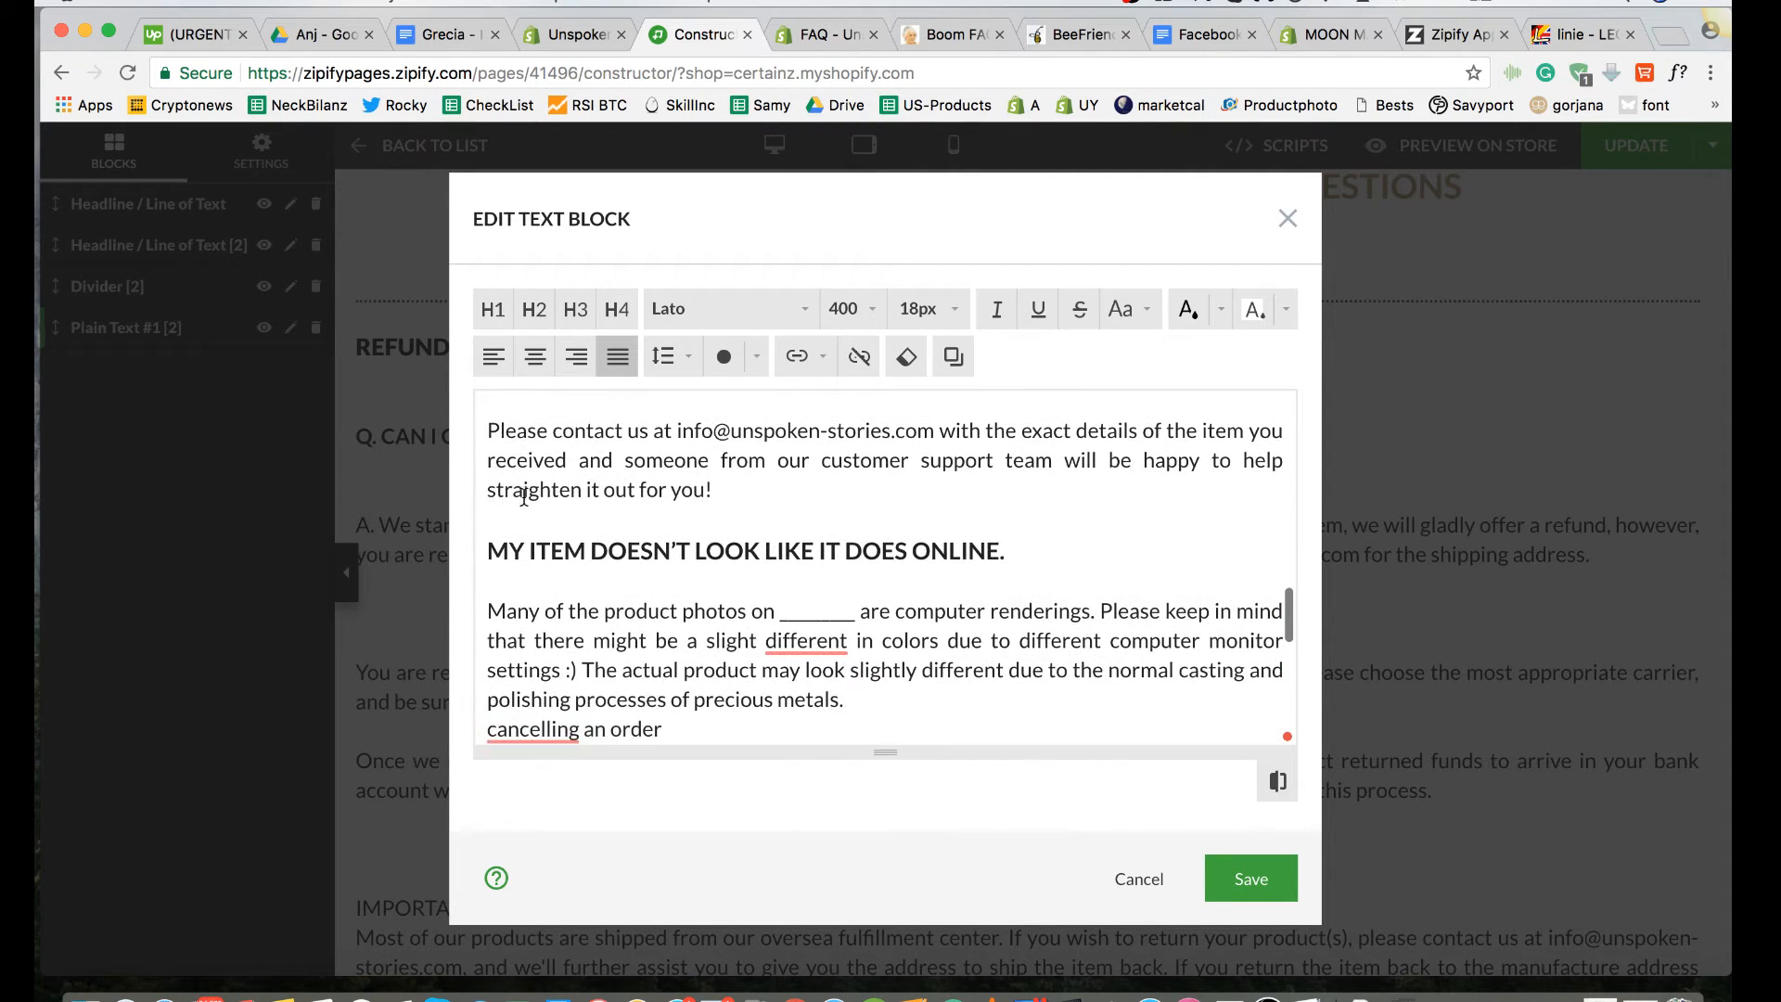
{"action": "left_click", "coordinate": [737, 493]}
{"action": "scroll", "coordinate": [736, 496], "scroll_direction": "down", "scroll_amount": 2}
{"action": "scroll", "coordinate": [736, 498], "scroll_direction": "up", "scroll_amount": 1}
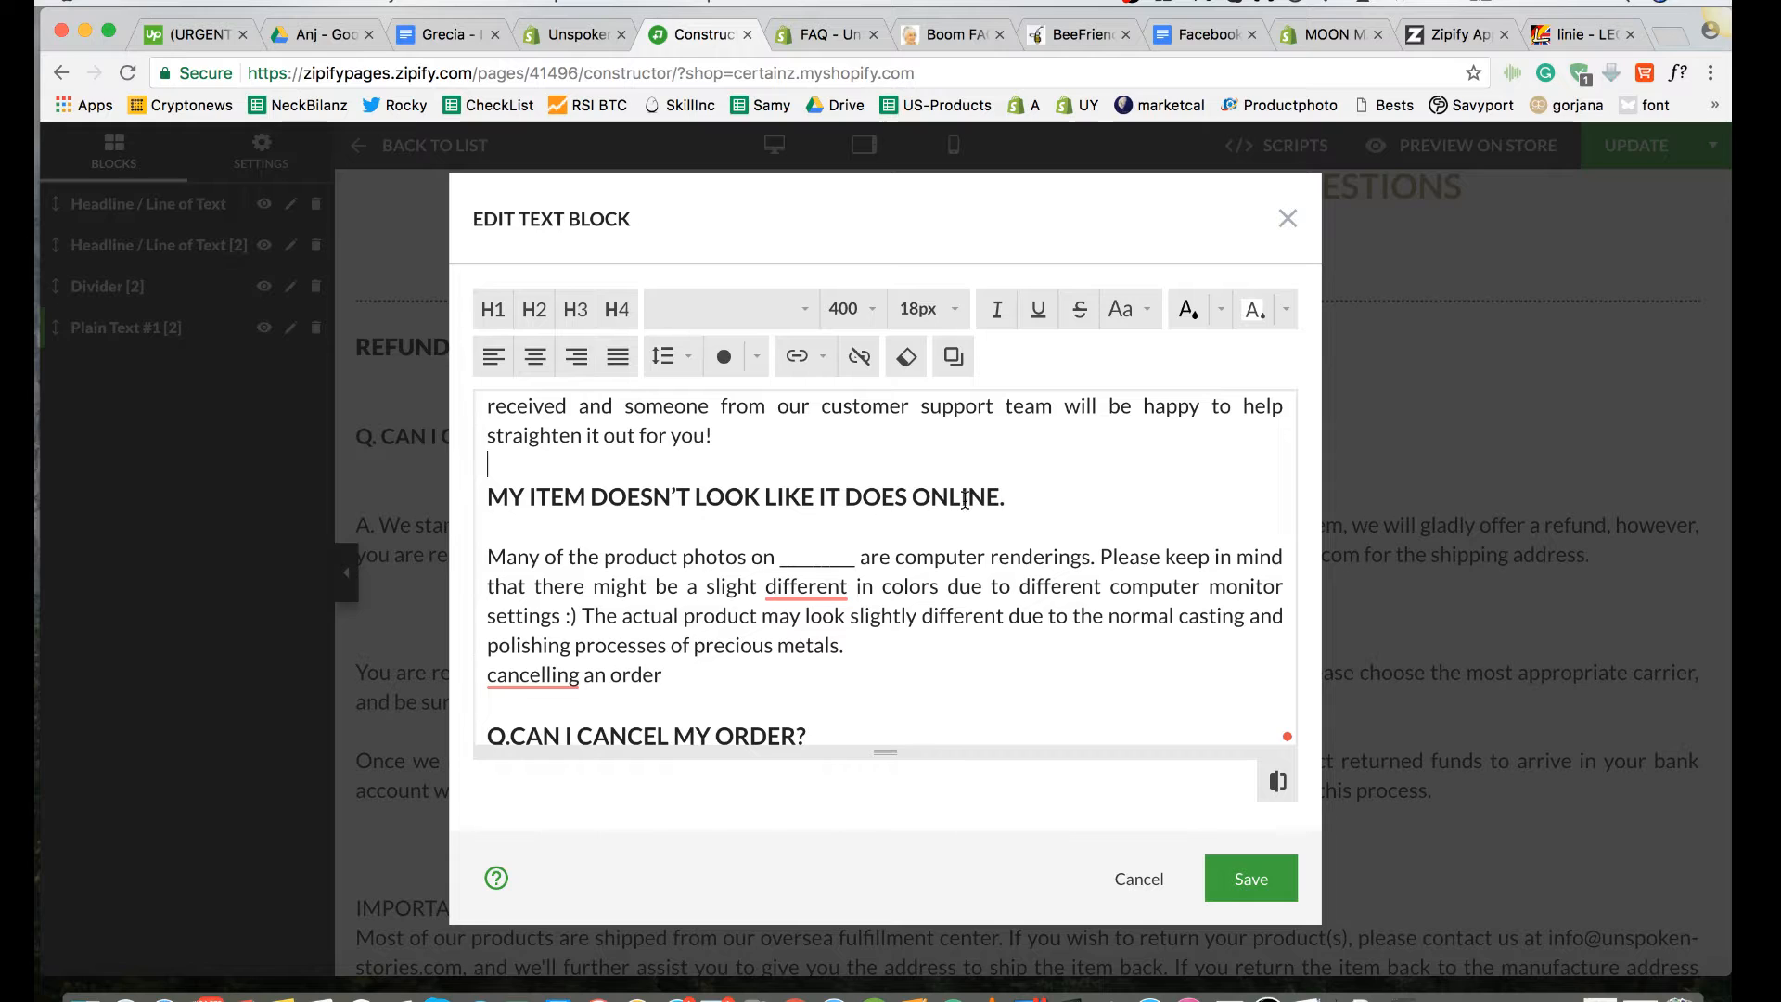
{"action": "key", "text": "Return"}
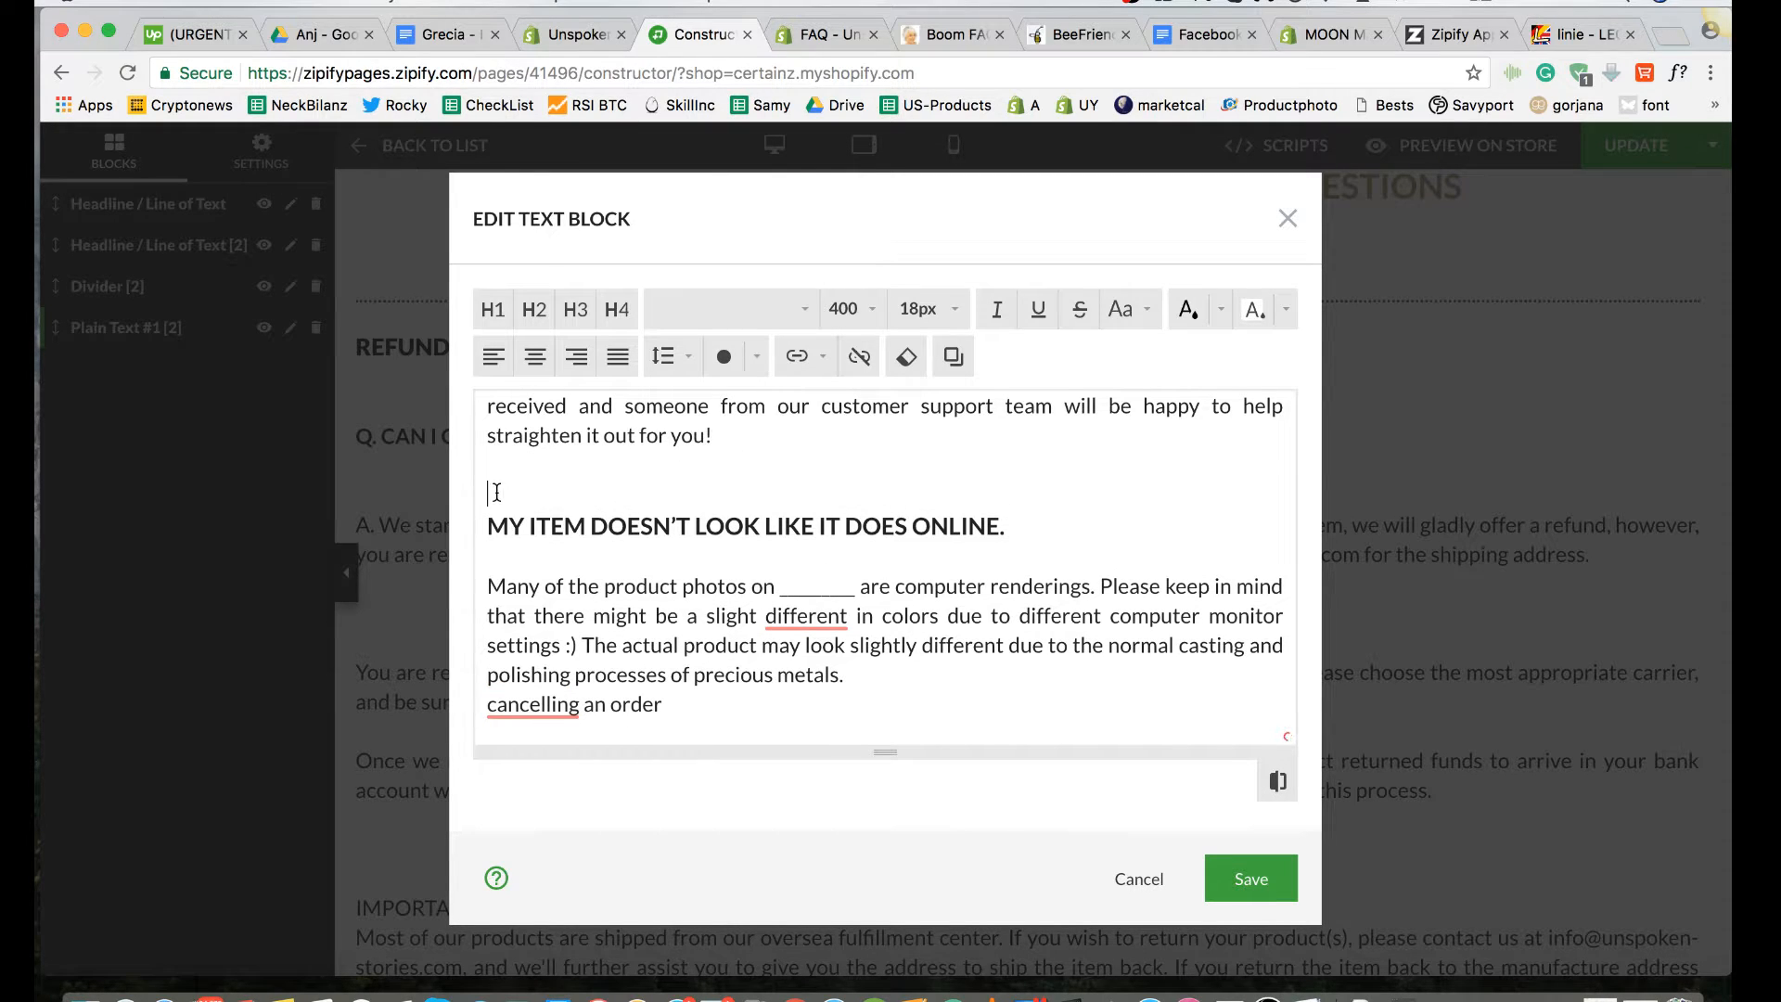
Step: Prefix the damaged-item answer beginning "Please send us clear photos" with "A. ", matching the refund answer
{"action": "scroll", "coordinate": [544, 624], "scroll_direction": "down", "scroll_amount": 3}
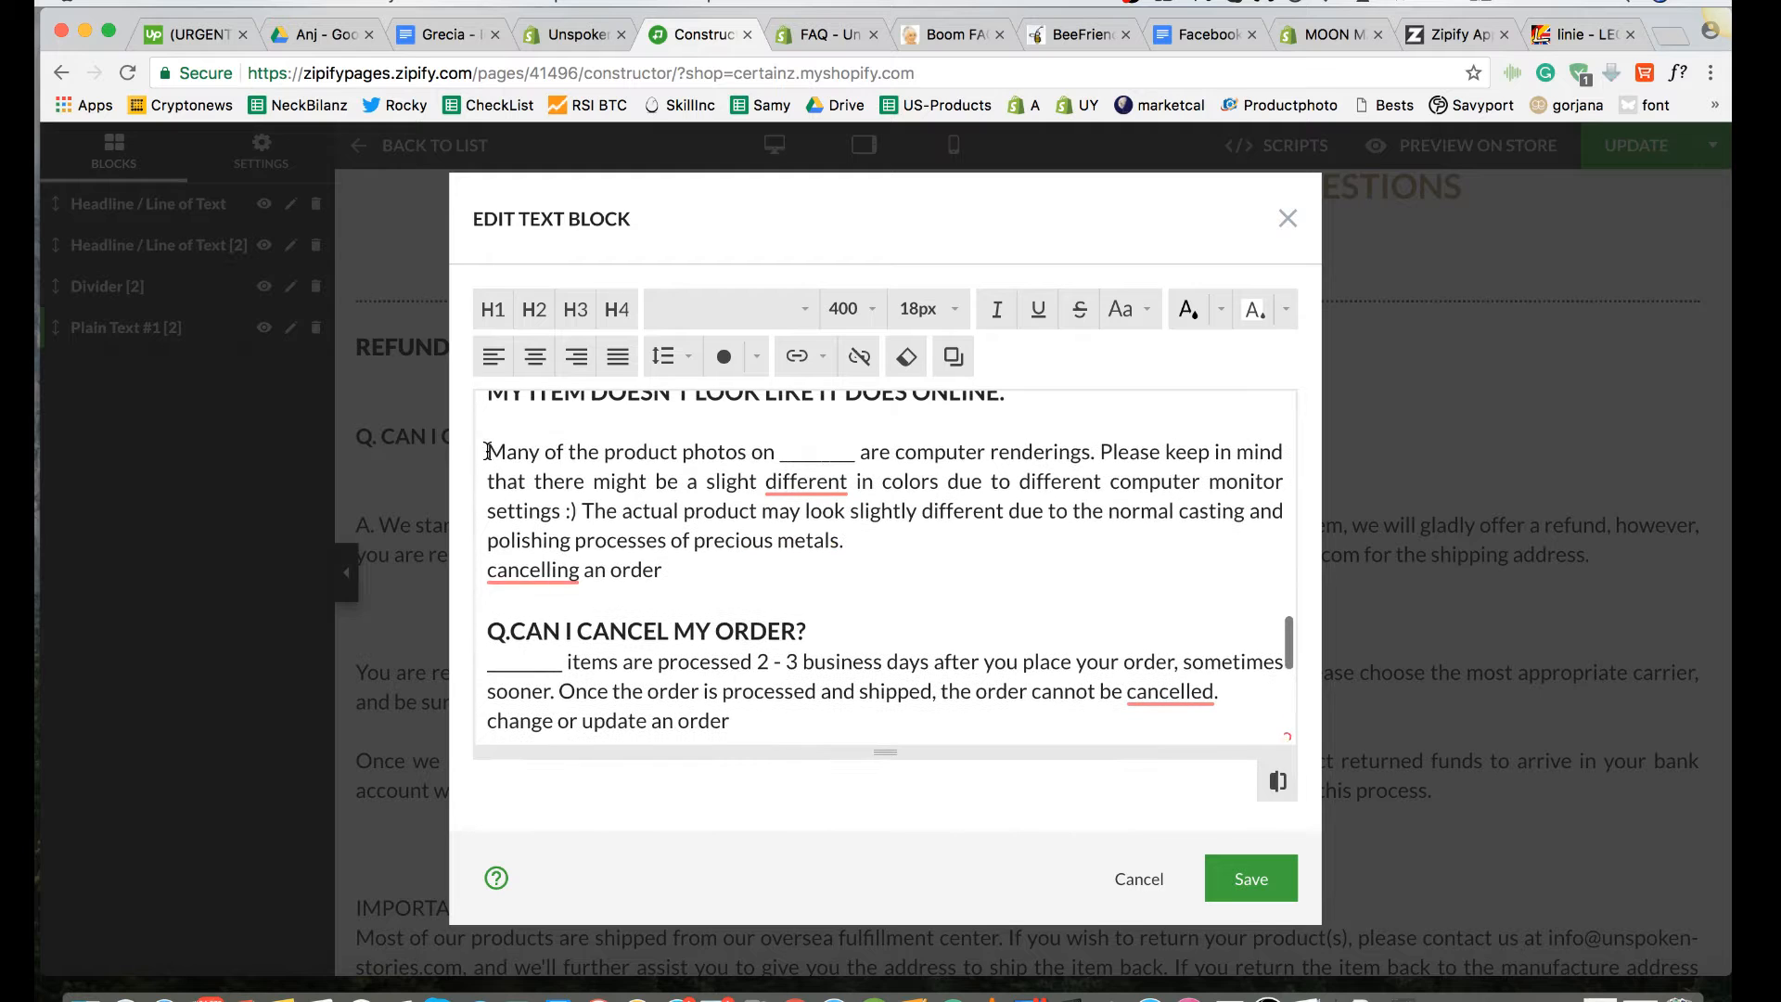
{"action": "scroll", "coordinate": [487, 452], "scroll_direction": "up", "scroll_amount": 10}
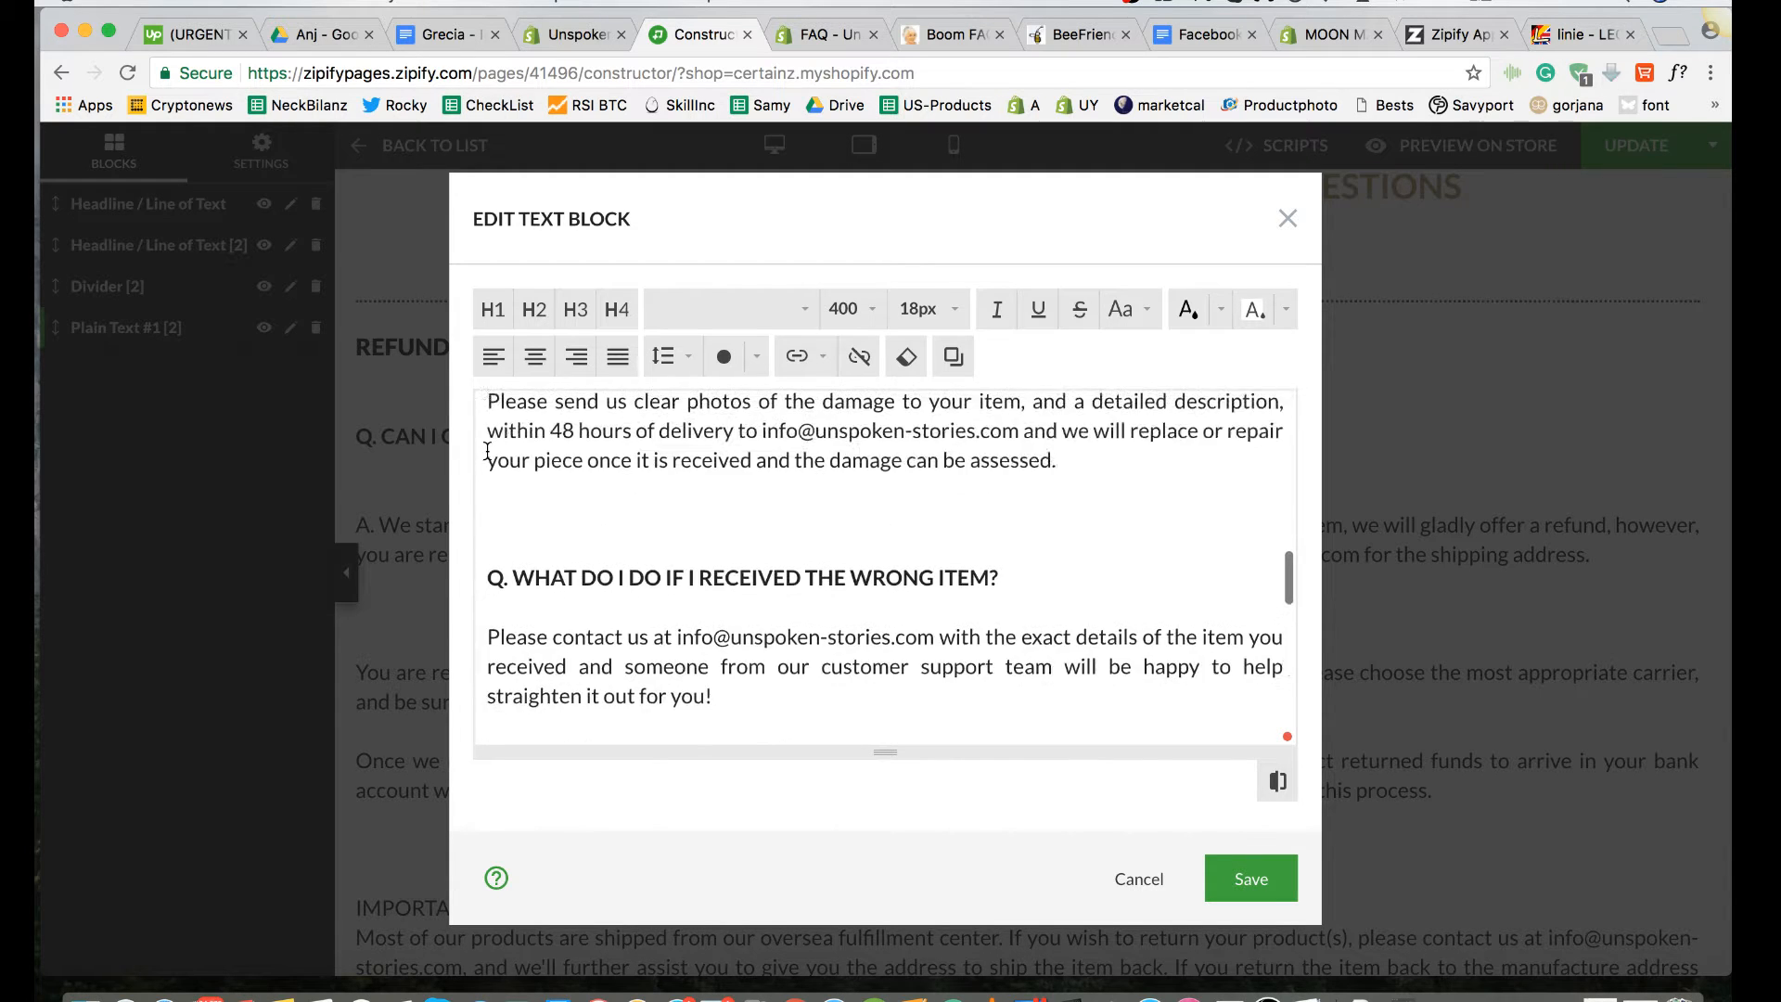
{"action": "scroll", "coordinate": [488, 452], "scroll_direction": "up", "scroll_amount": 15}
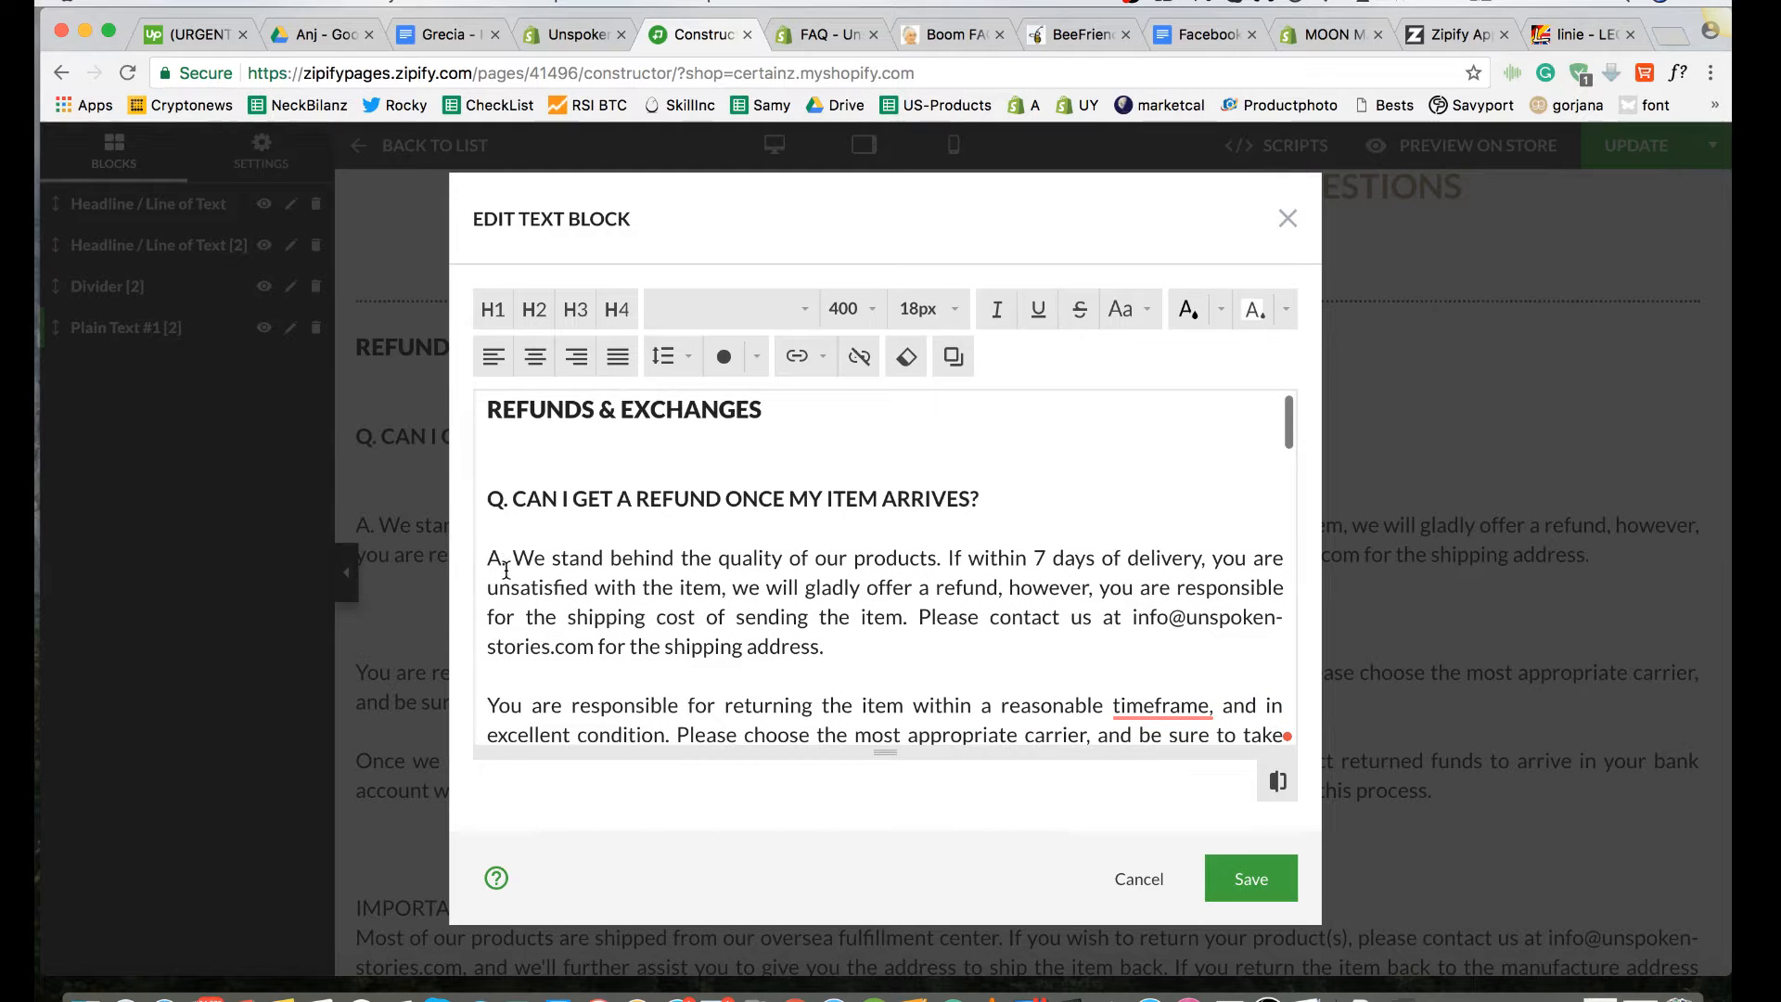
{"action": "scroll", "coordinate": [507, 564], "scroll_direction": "down", "scroll_amount": 6}
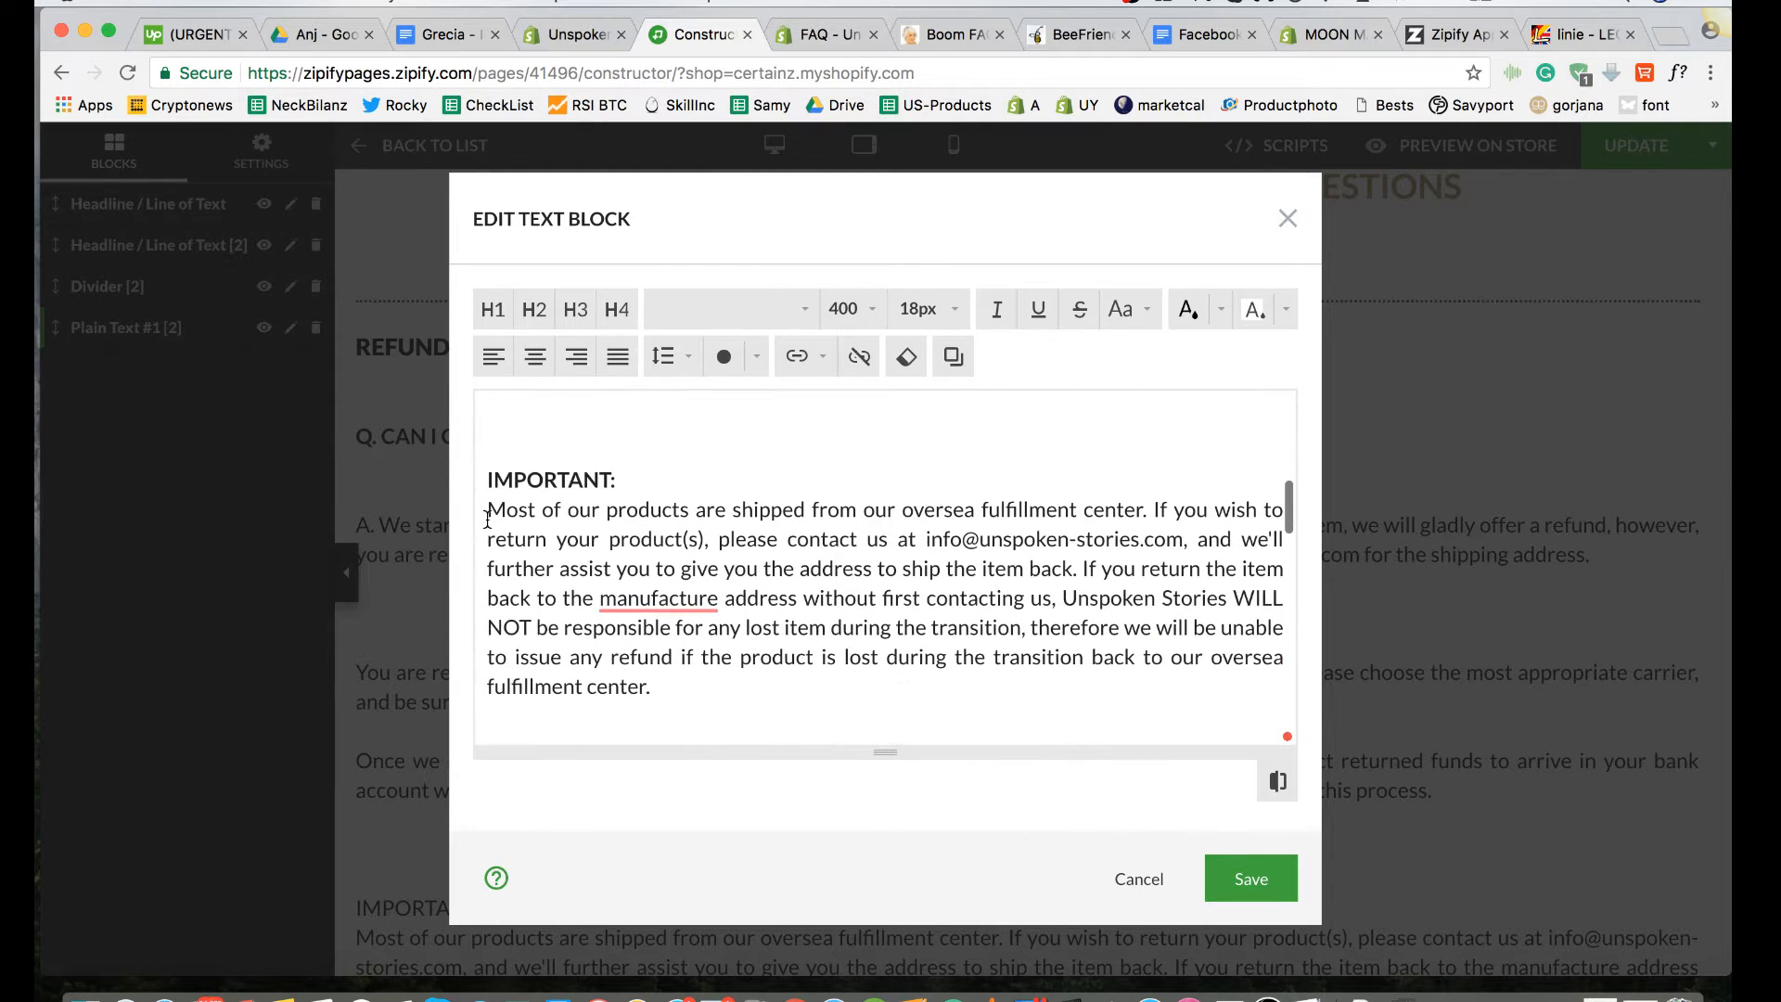
{"action": "scroll", "coordinate": [488, 519], "scroll_direction": "down", "scroll_amount": 3}
{"action": "left_click", "coordinate": [488, 522]}
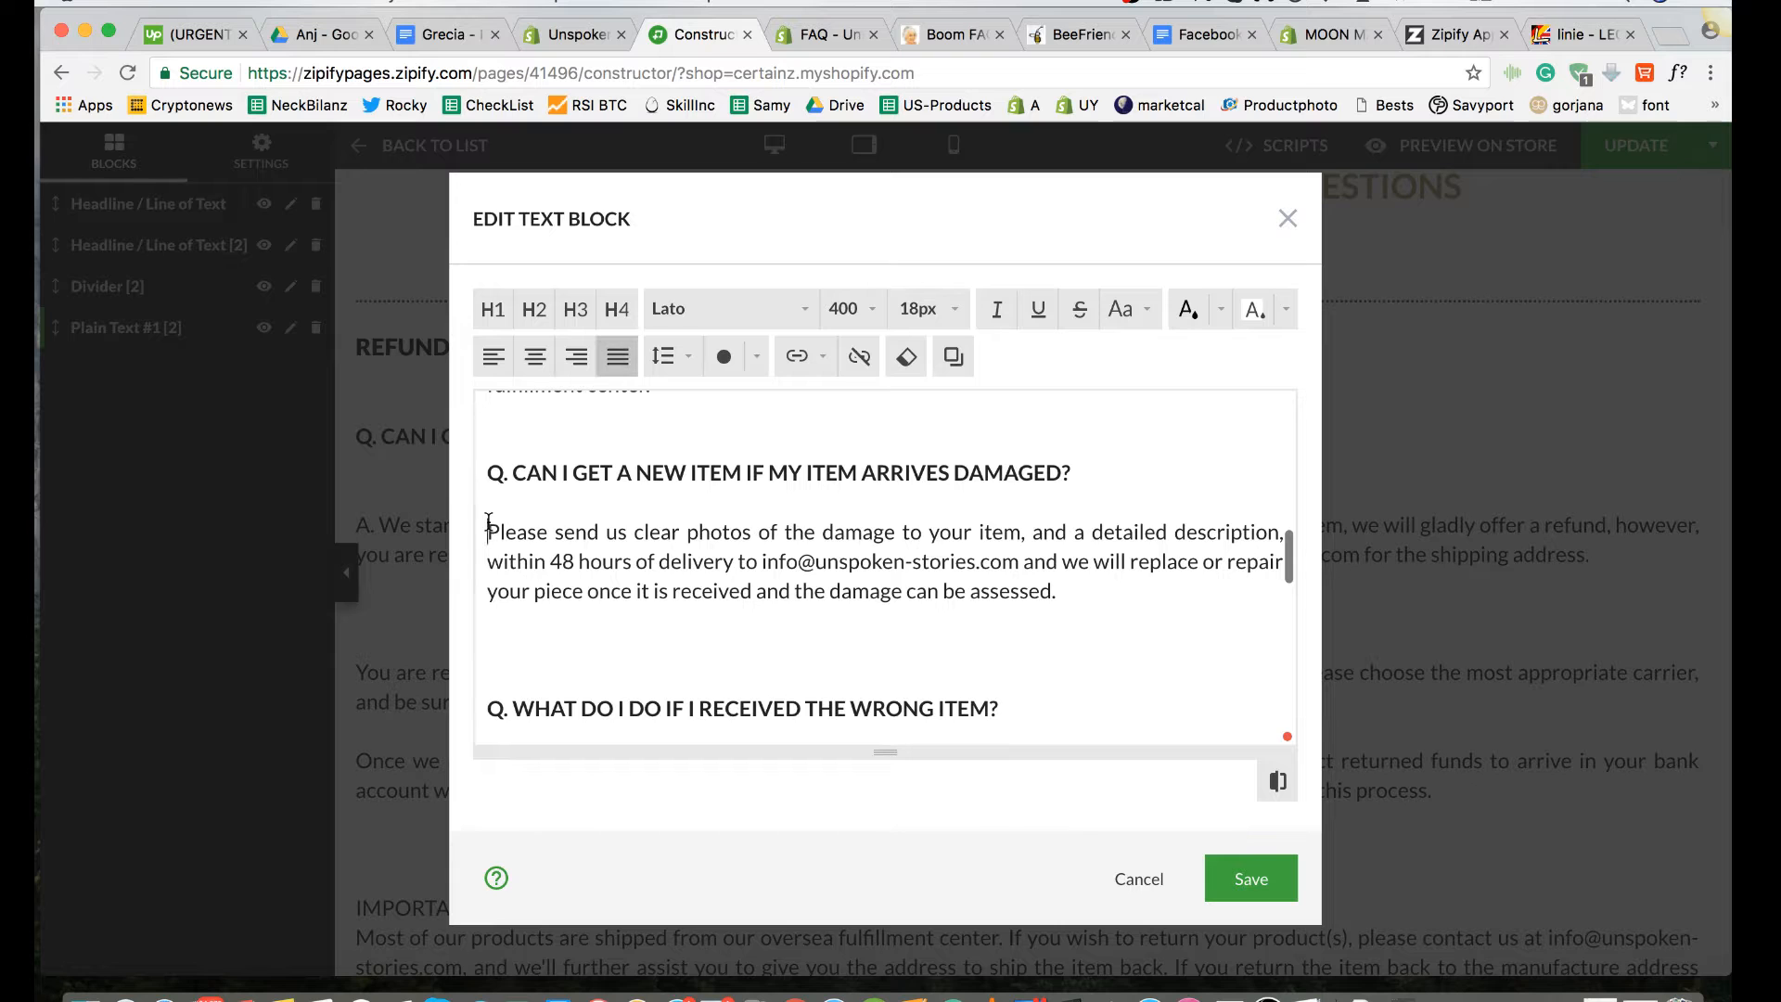
{"action": "type", "text": "A."}
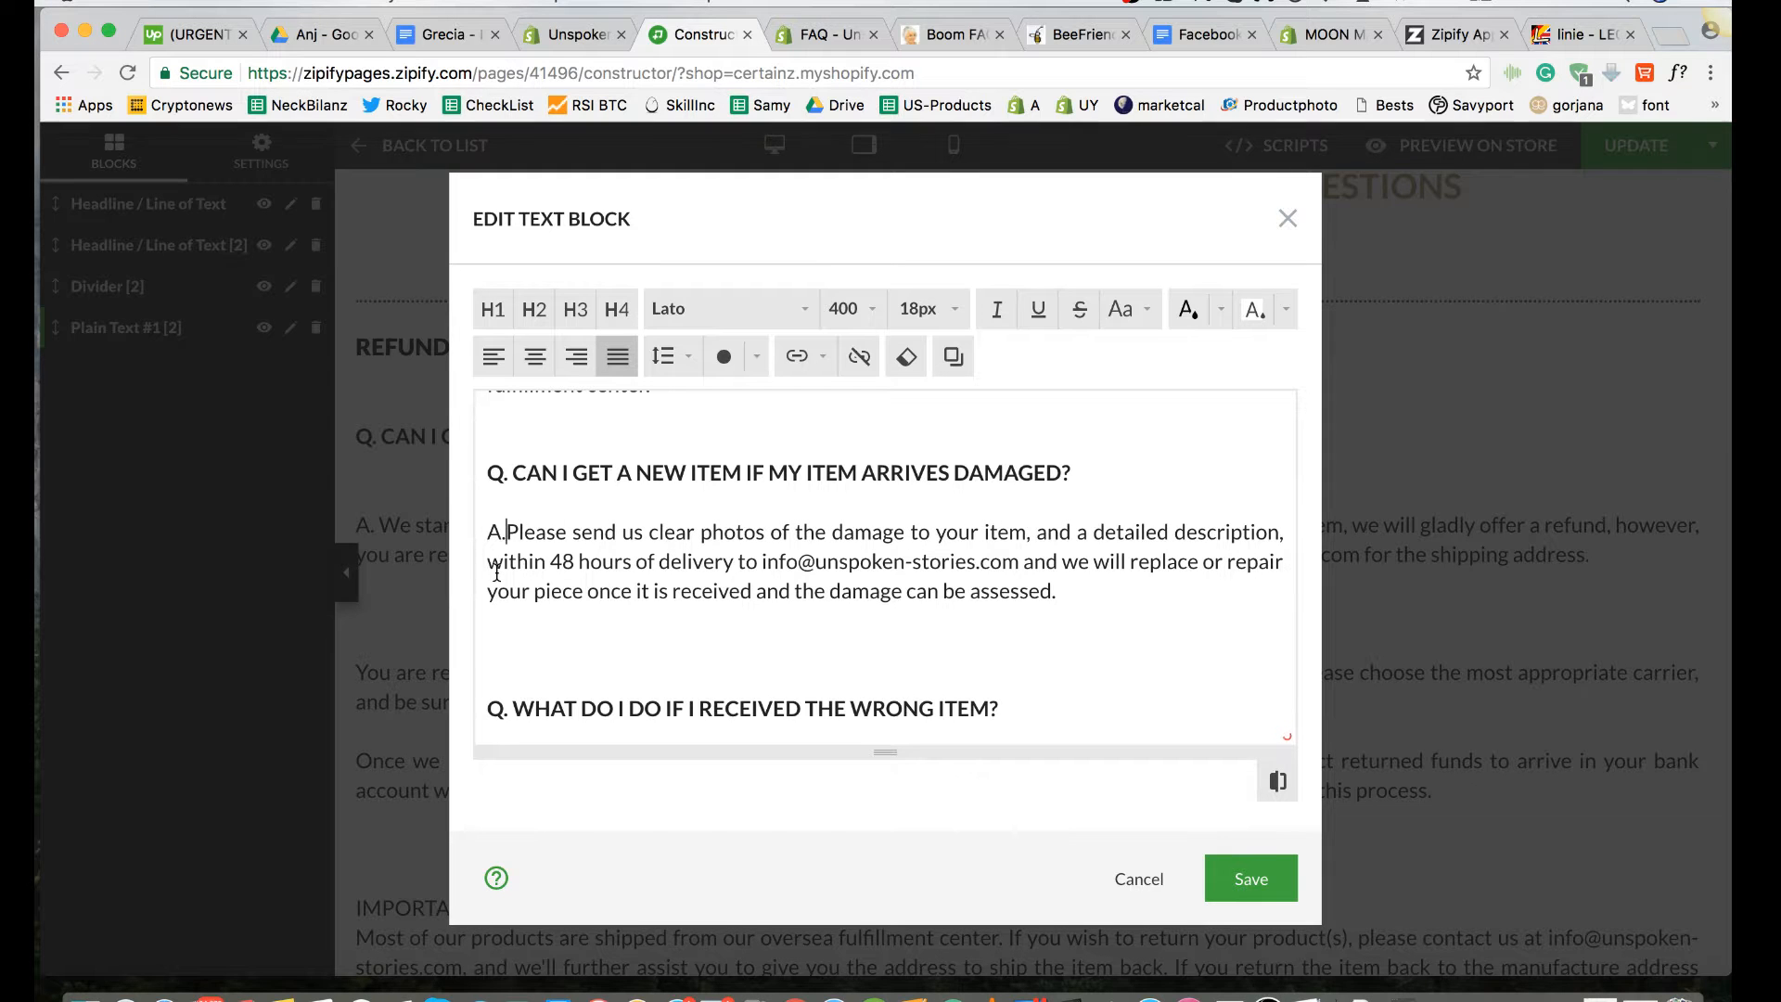
{"action": "scroll", "coordinate": [496, 572], "scroll_direction": "up", "scroll_amount": 10}
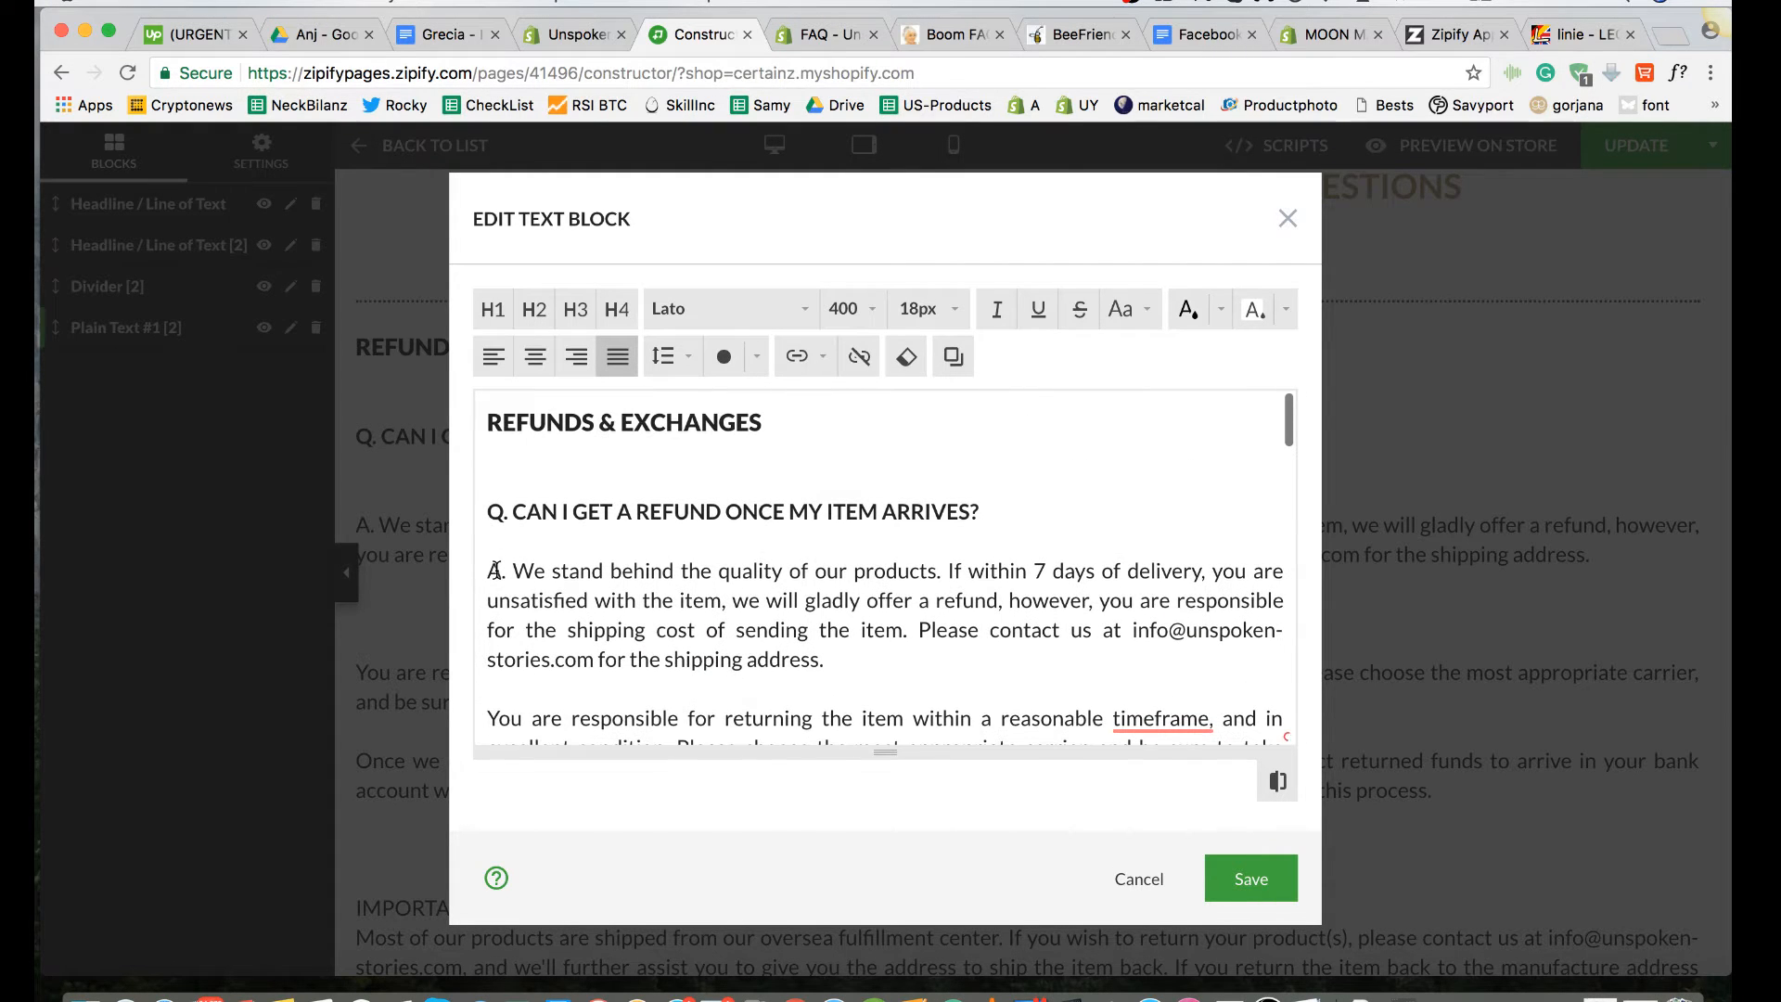
{"action": "scroll", "coordinate": [494, 570], "scroll_direction": "down", "scroll_amount": 10}
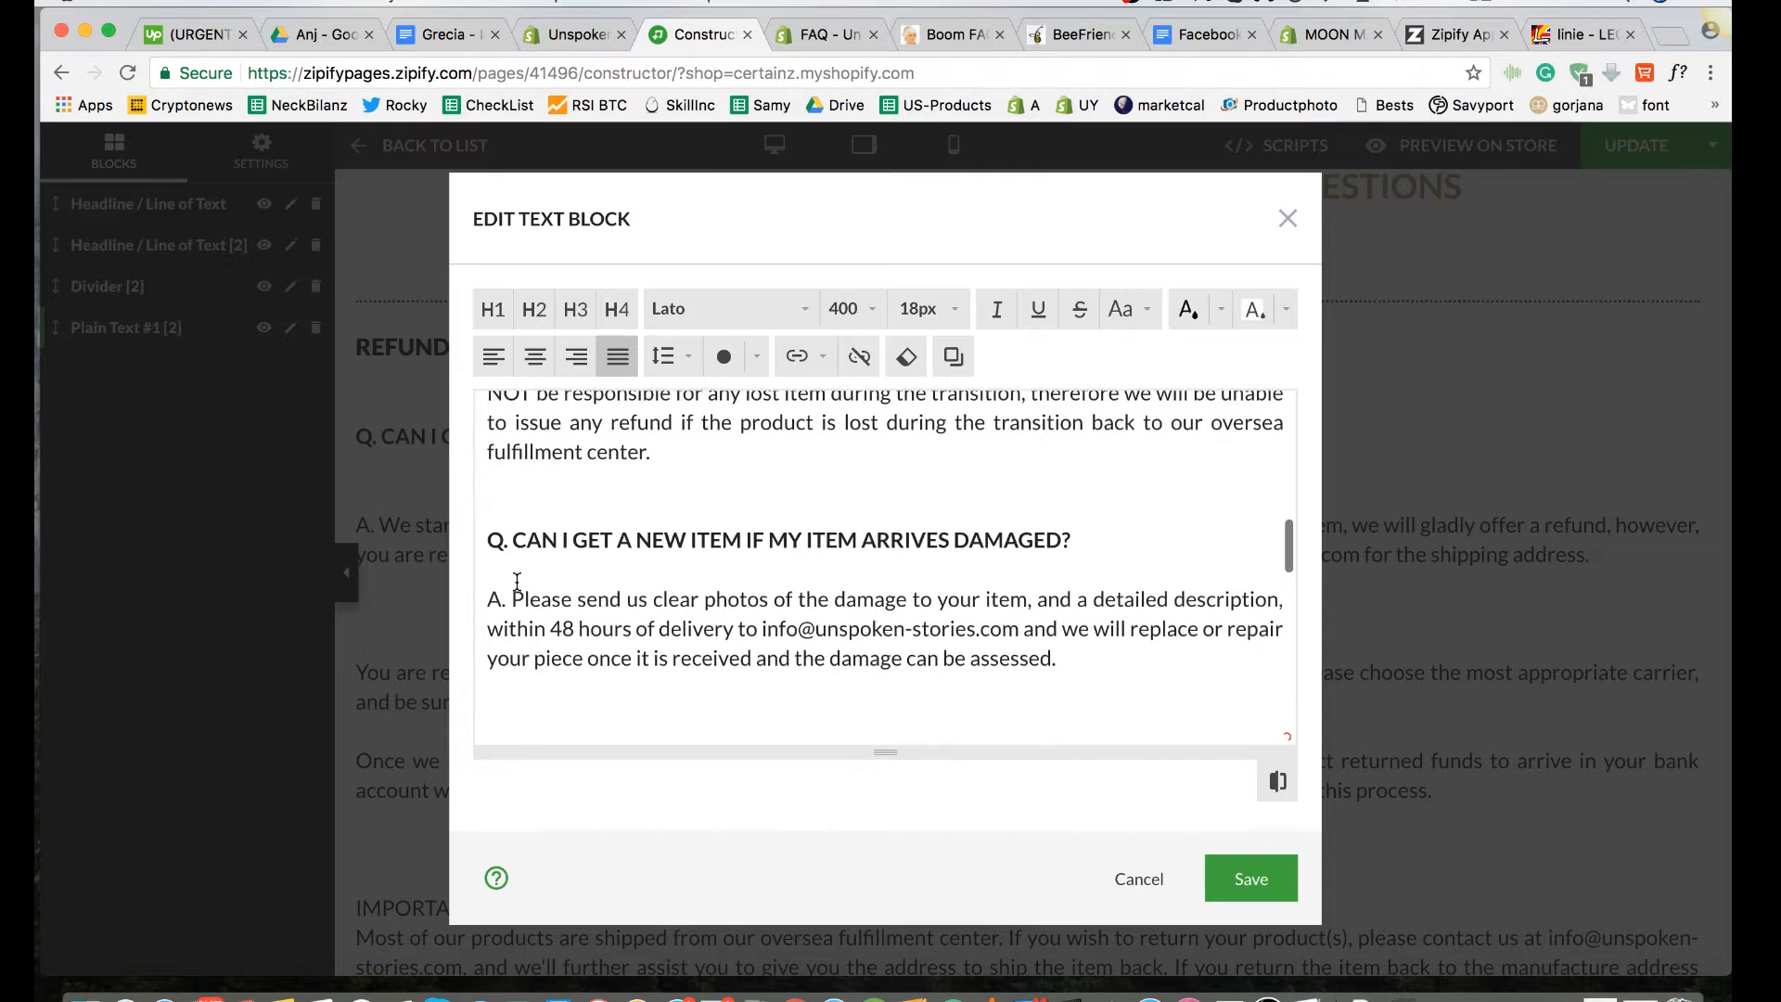
Step: Prefix the answer beginning "Many of the product photos" with "A. "
{"action": "scroll", "coordinate": [517, 581], "scroll_direction": "down", "scroll_amount": 5}
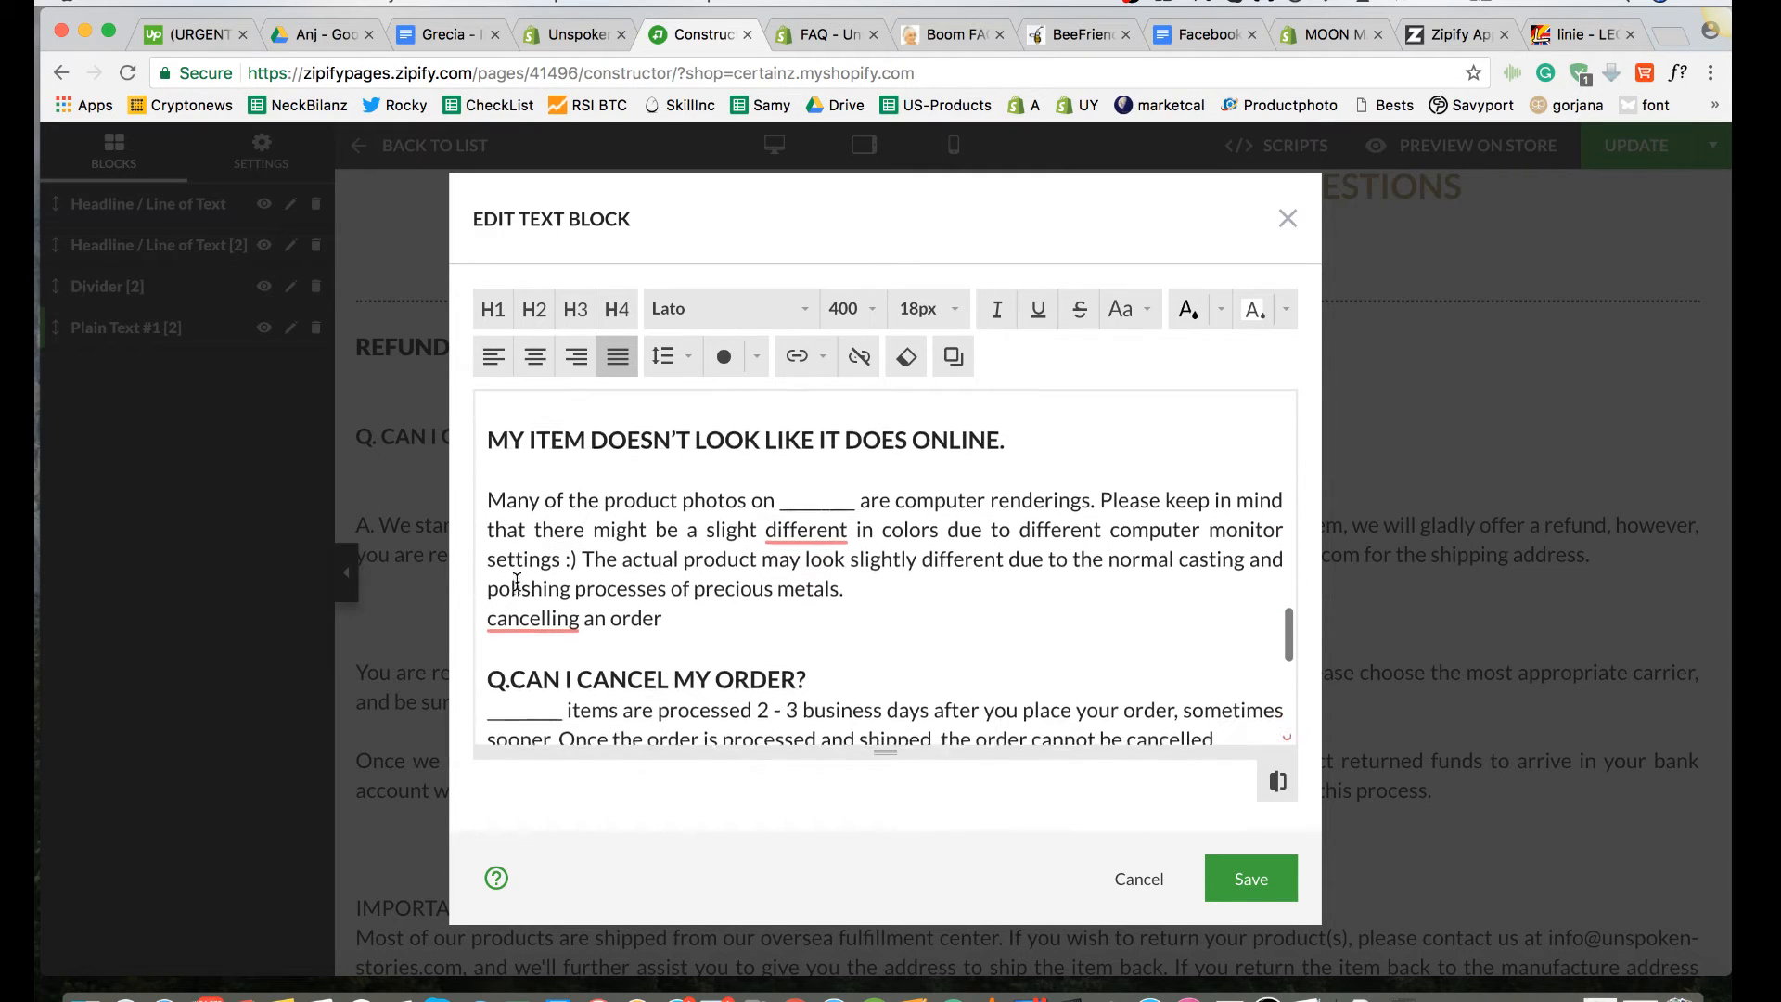
{"action": "scroll", "coordinate": [516, 582], "scroll_direction": "up", "scroll_amount": 1}
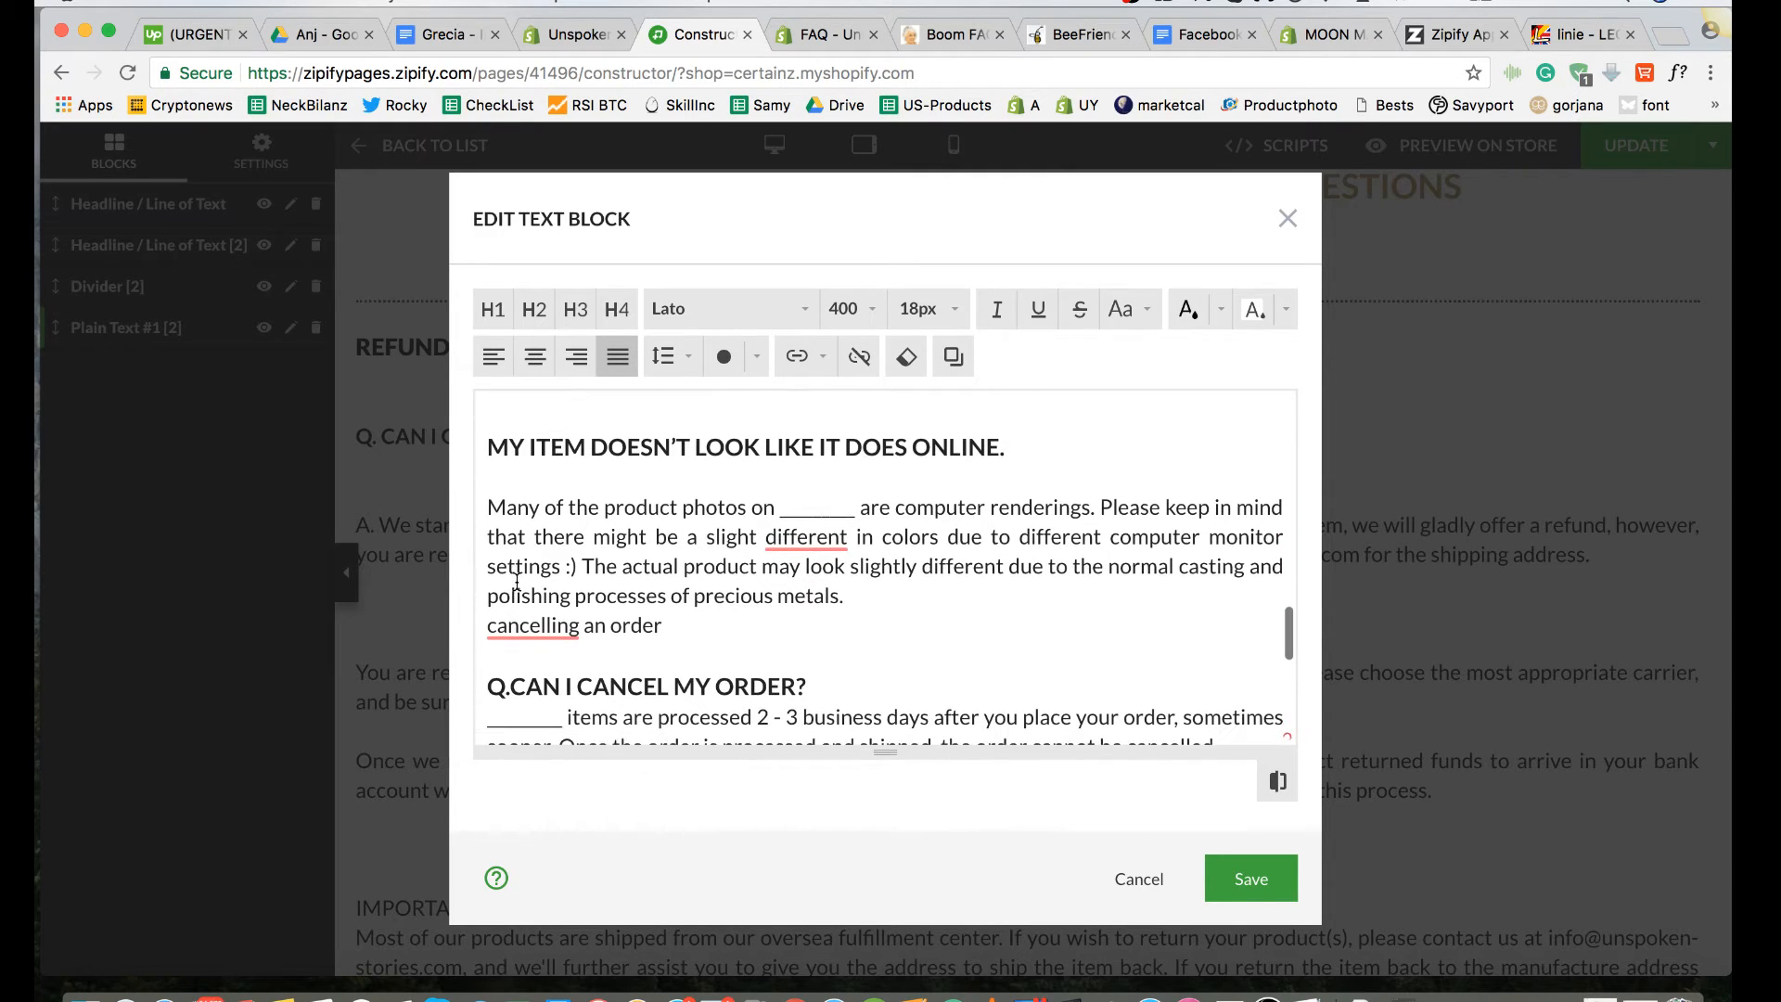
{"action": "left_click", "coordinate": [489, 506]}
{"action": "type", "text": "A."}
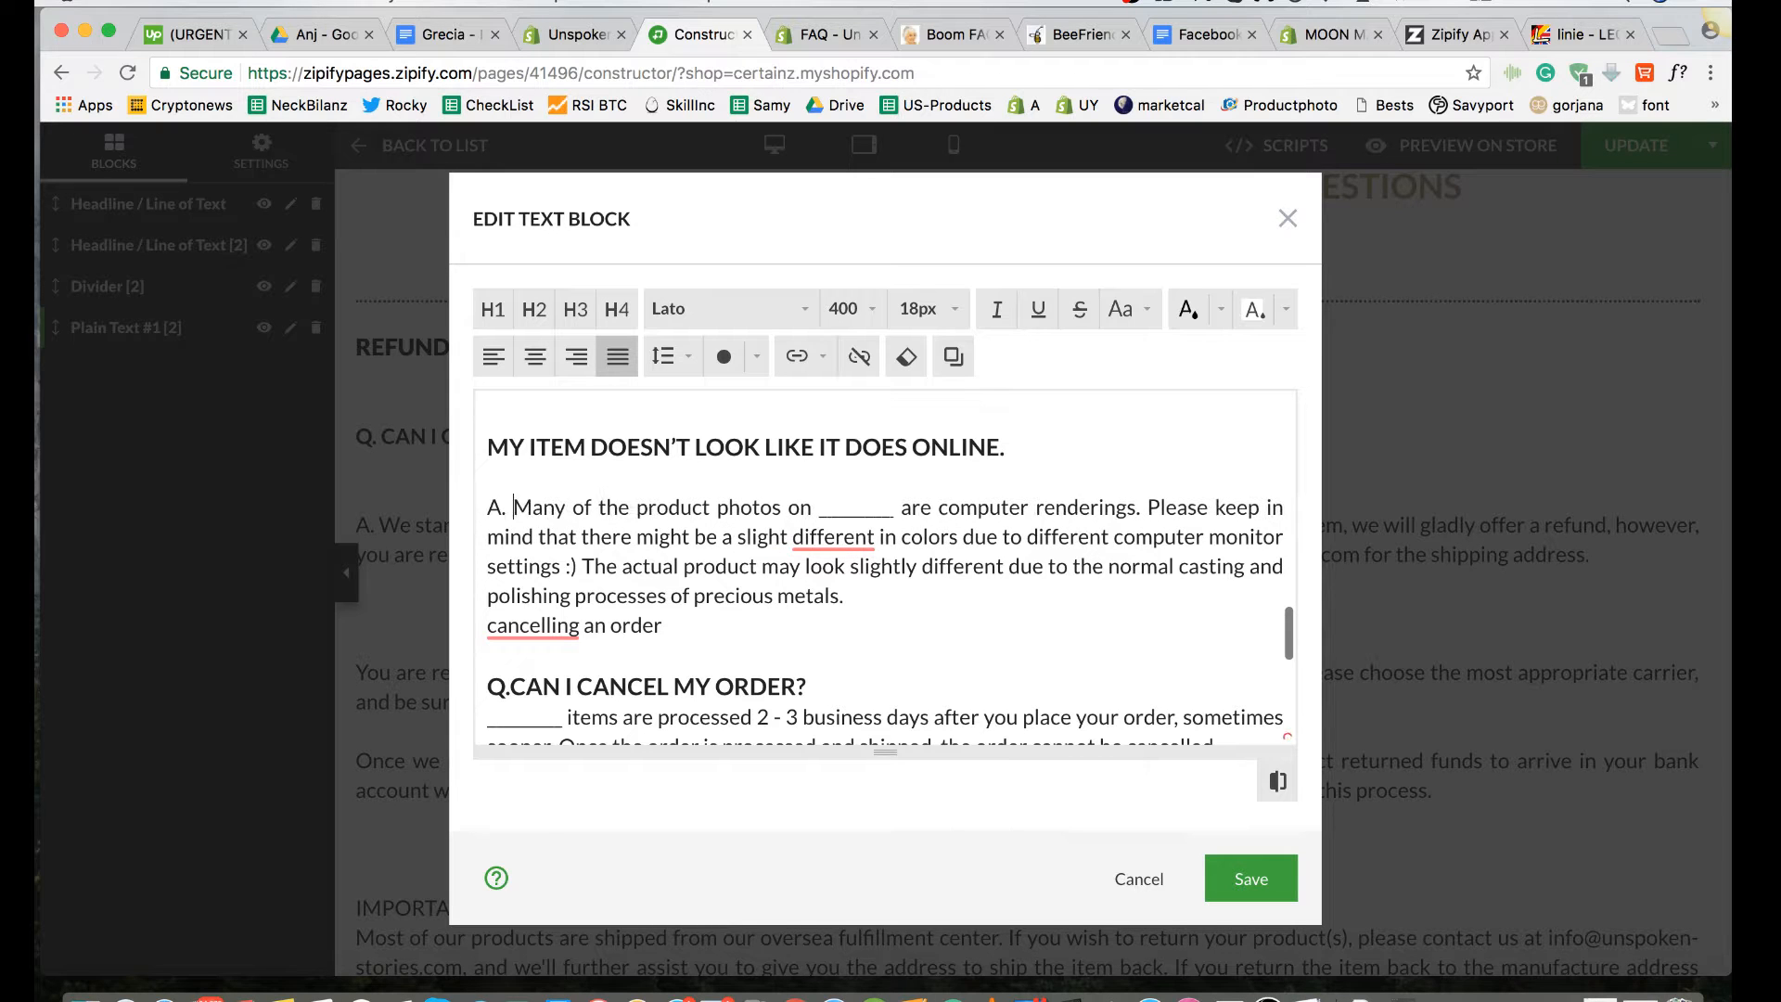
Step: Set the font size of the "Q.CAN I CANCEL MY ORDER?" question to 18 px
{"action": "scroll", "coordinate": [490, 505], "scroll_direction": "down", "scroll_amount": 1}
{"action": "scroll", "coordinate": [479, 520], "scroll_direction": "down", "scroll_amount": 3}
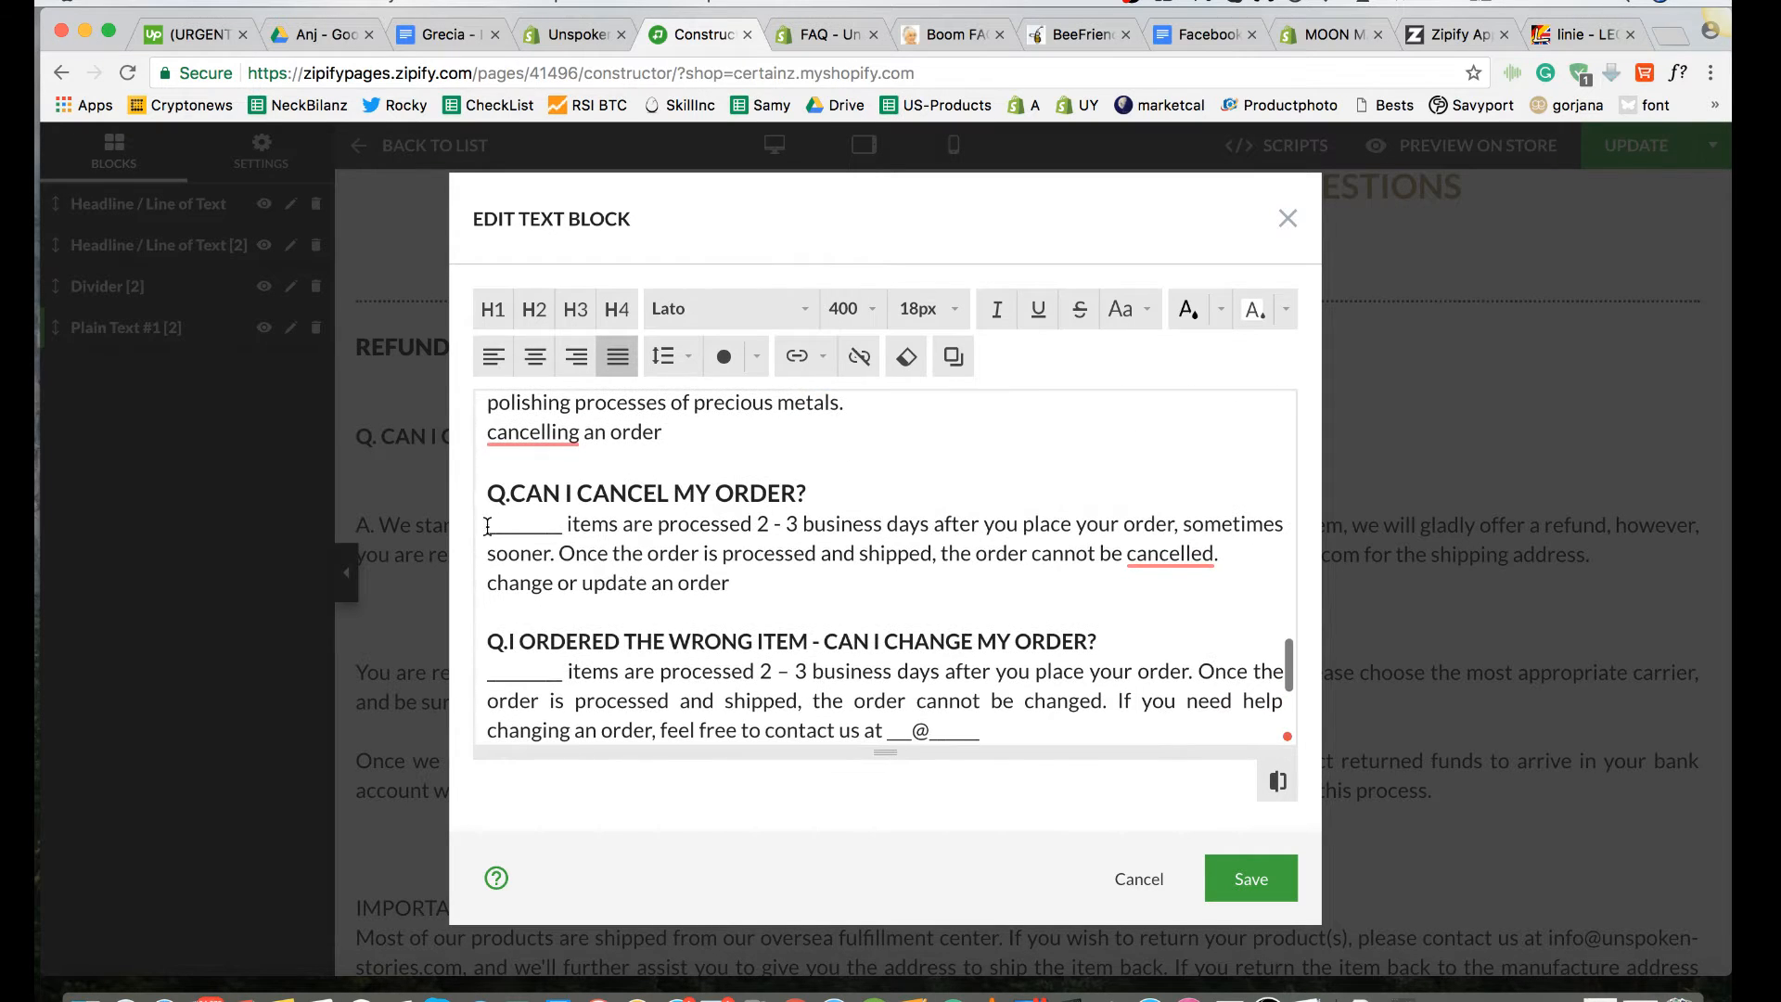
{"action": "left_click", "coordinate": [810, 493]}
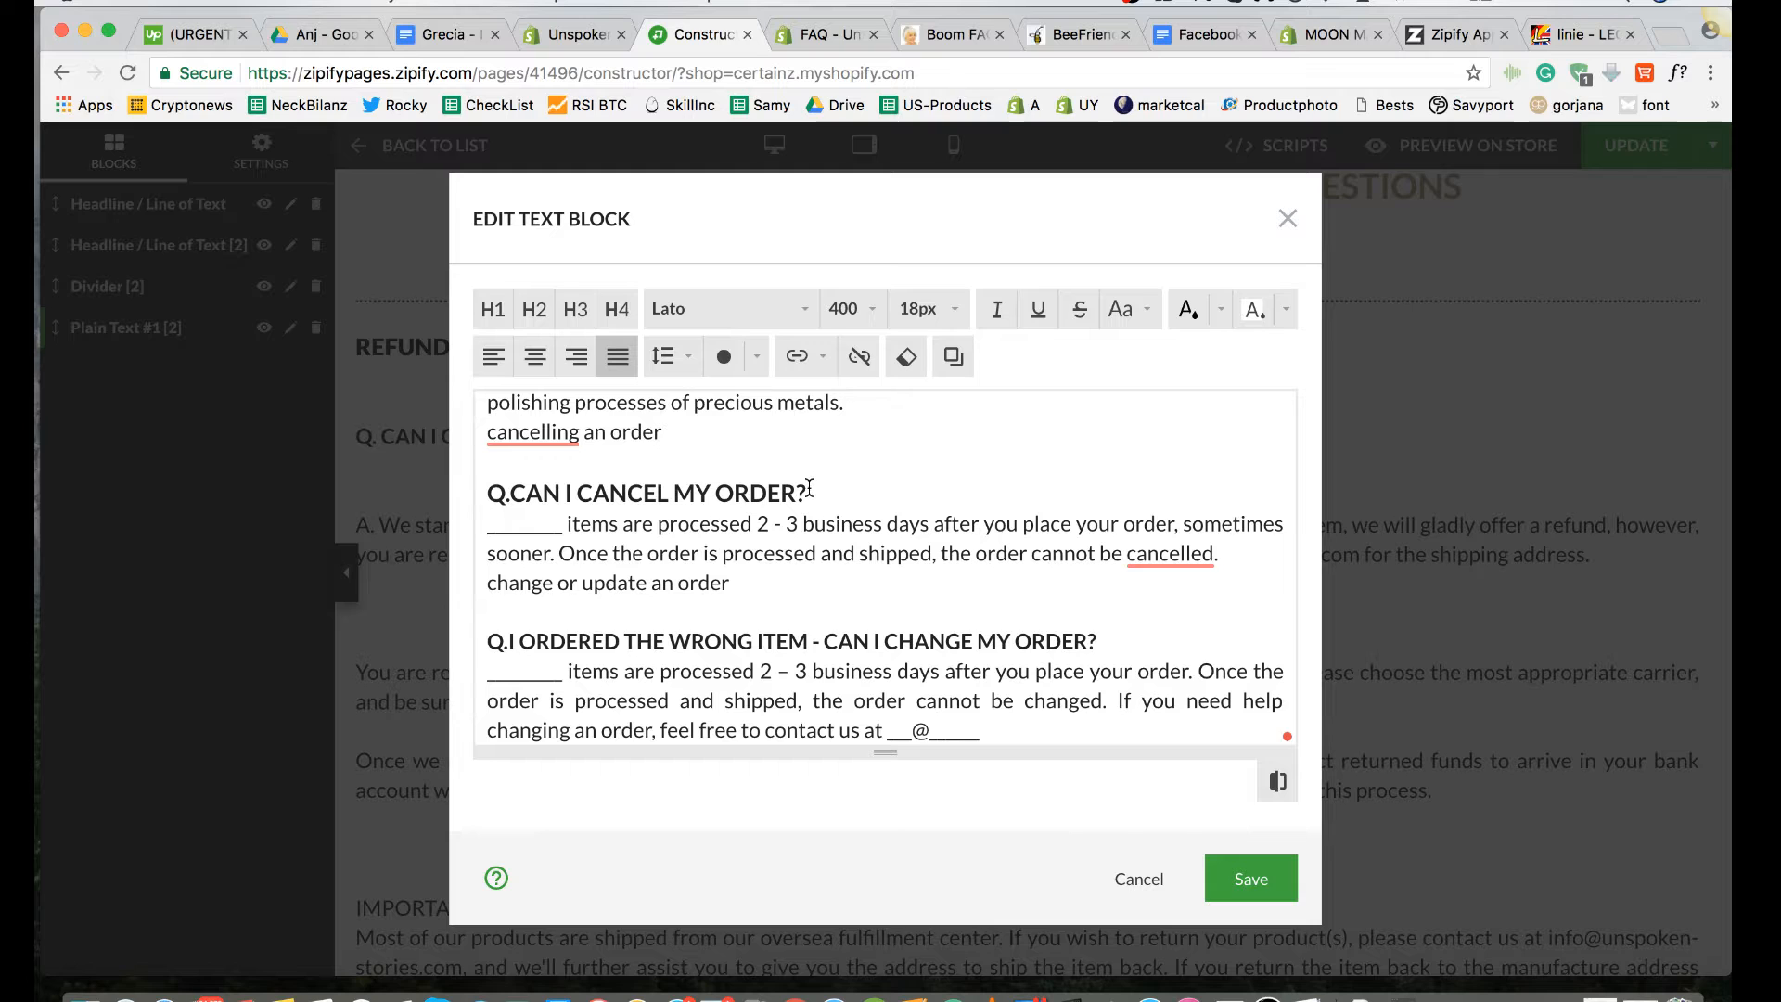
{"action": "scroll", "coordinate": [810, 493], "scroll_direction": "up", "scroll_amount": 4}
{"action": "scroll", "coordinate": [810, 556], "scroll_direction": "down", "scroll_amount": 2}
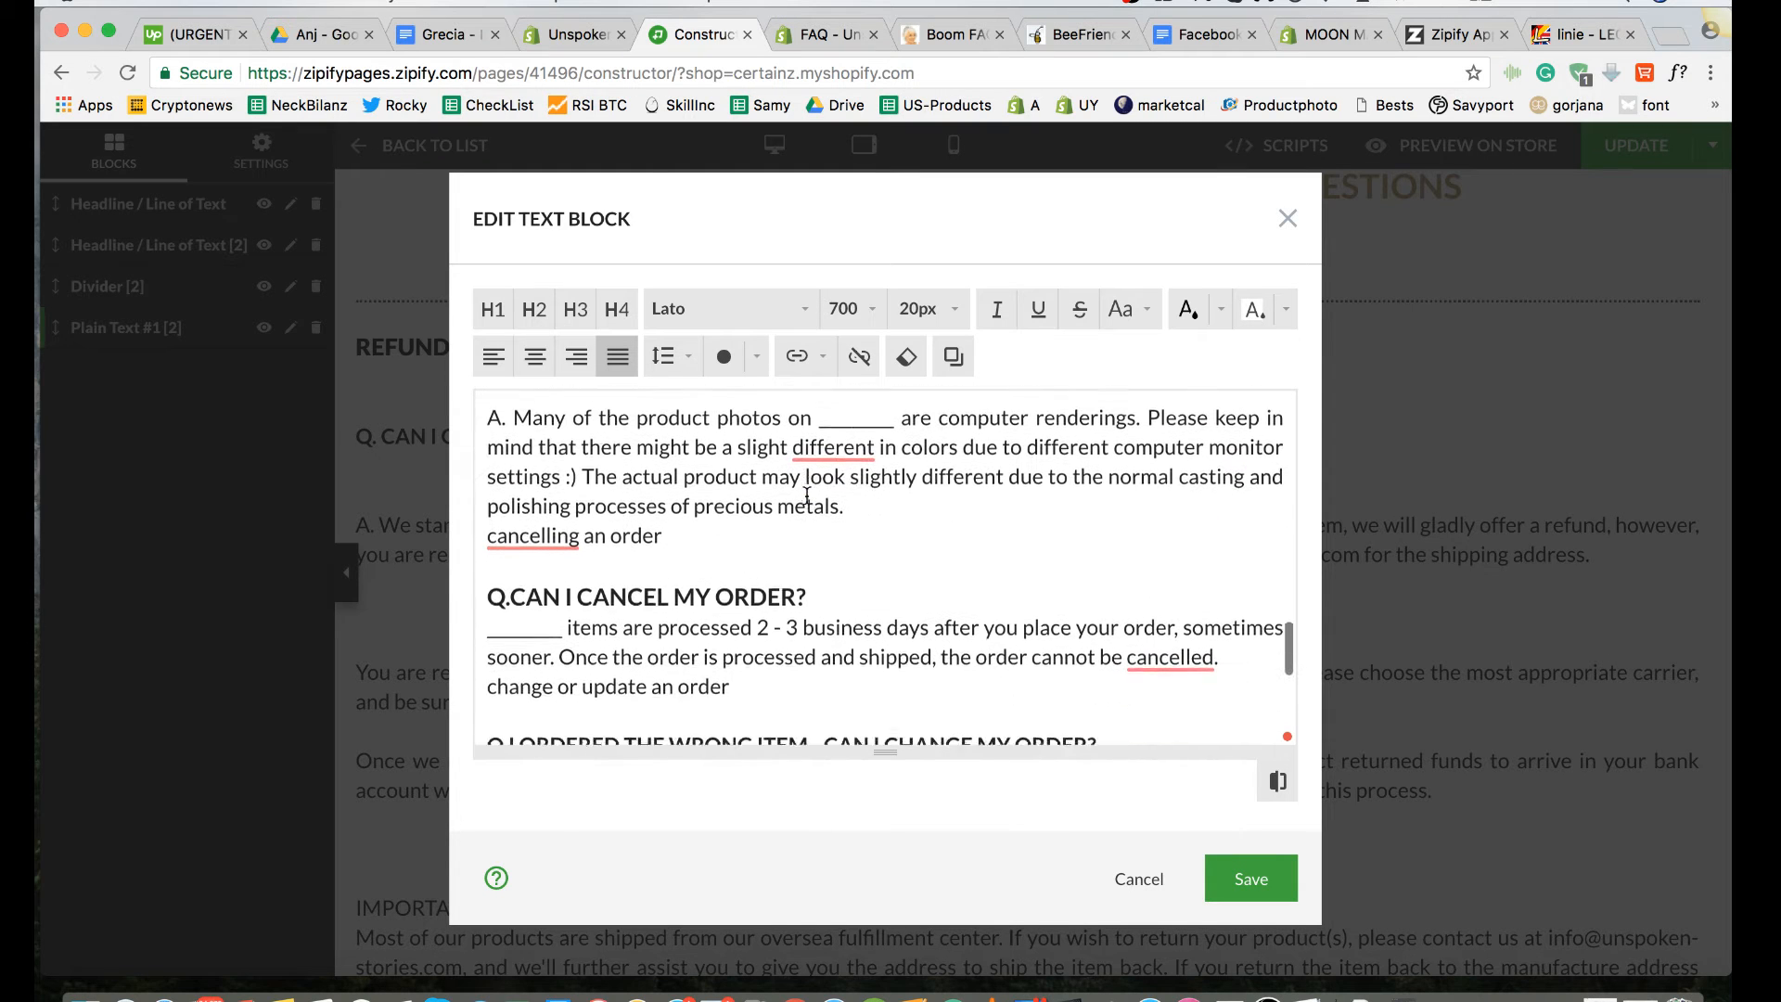
{"action": "left_click_drag", "start_coordinate": [809, 594], "coordinate": [473, 598]}
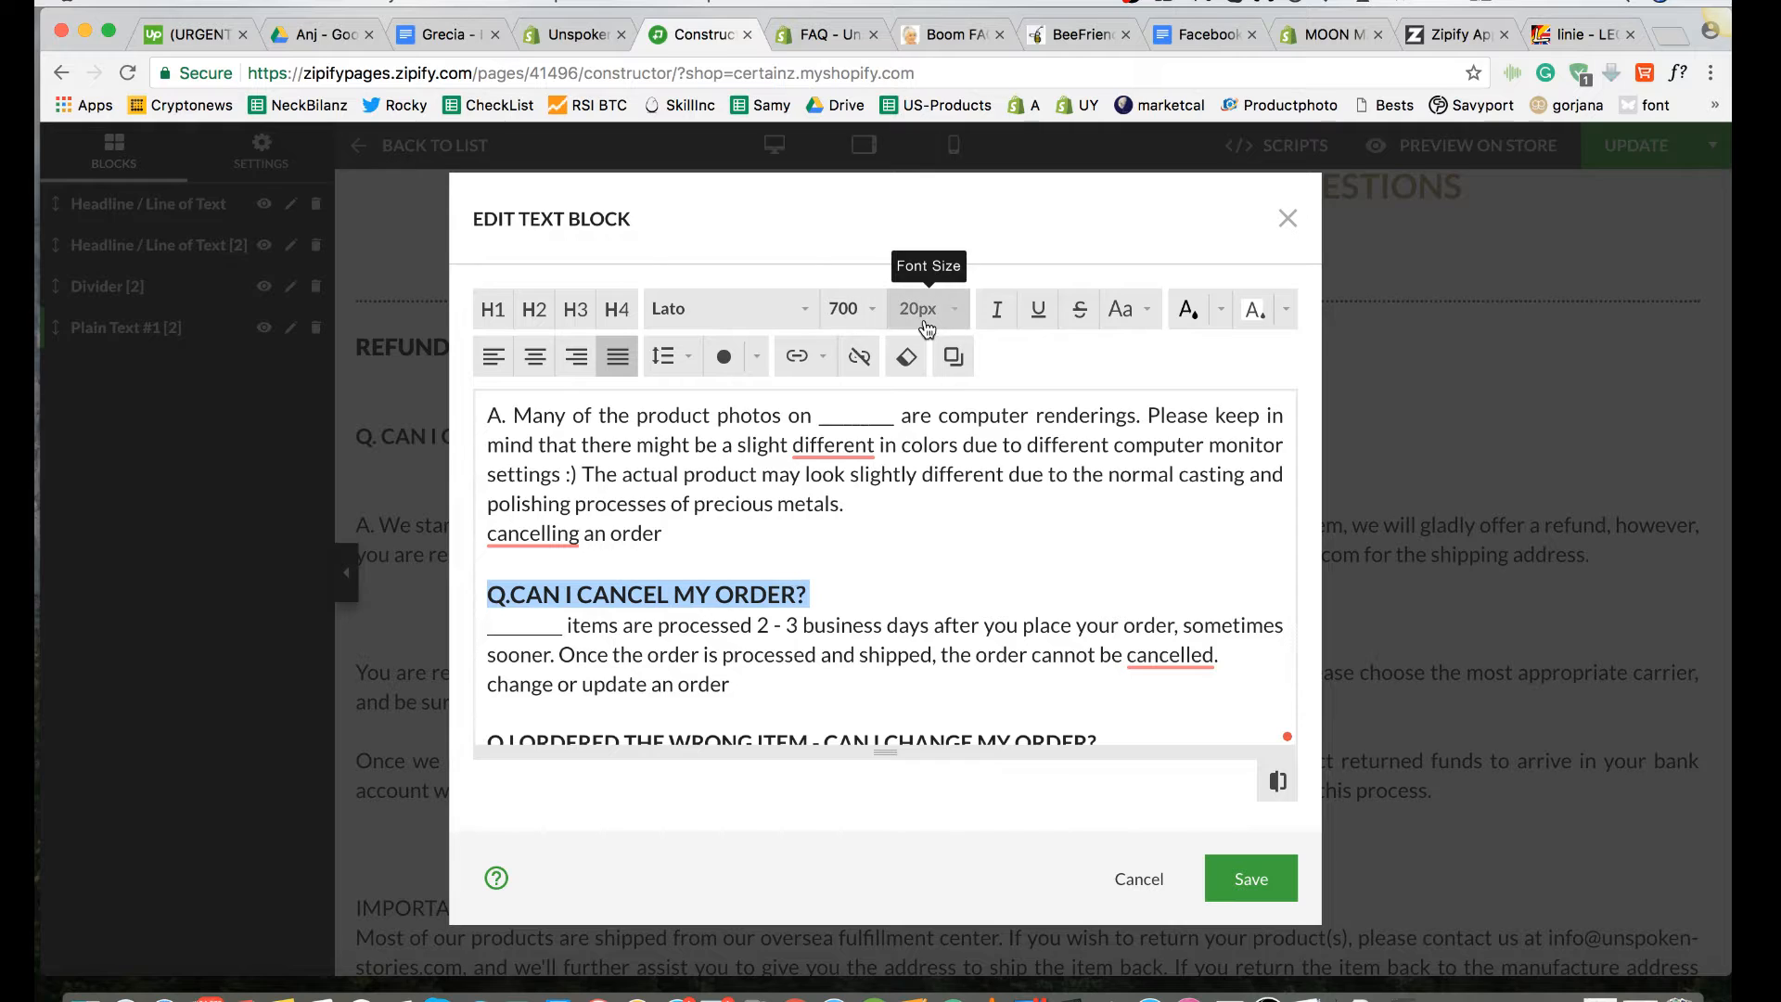
{"action": "left_click", "coordinate": [953, 310]}
{"action": "left_click", "coordinate": [916, 664]}
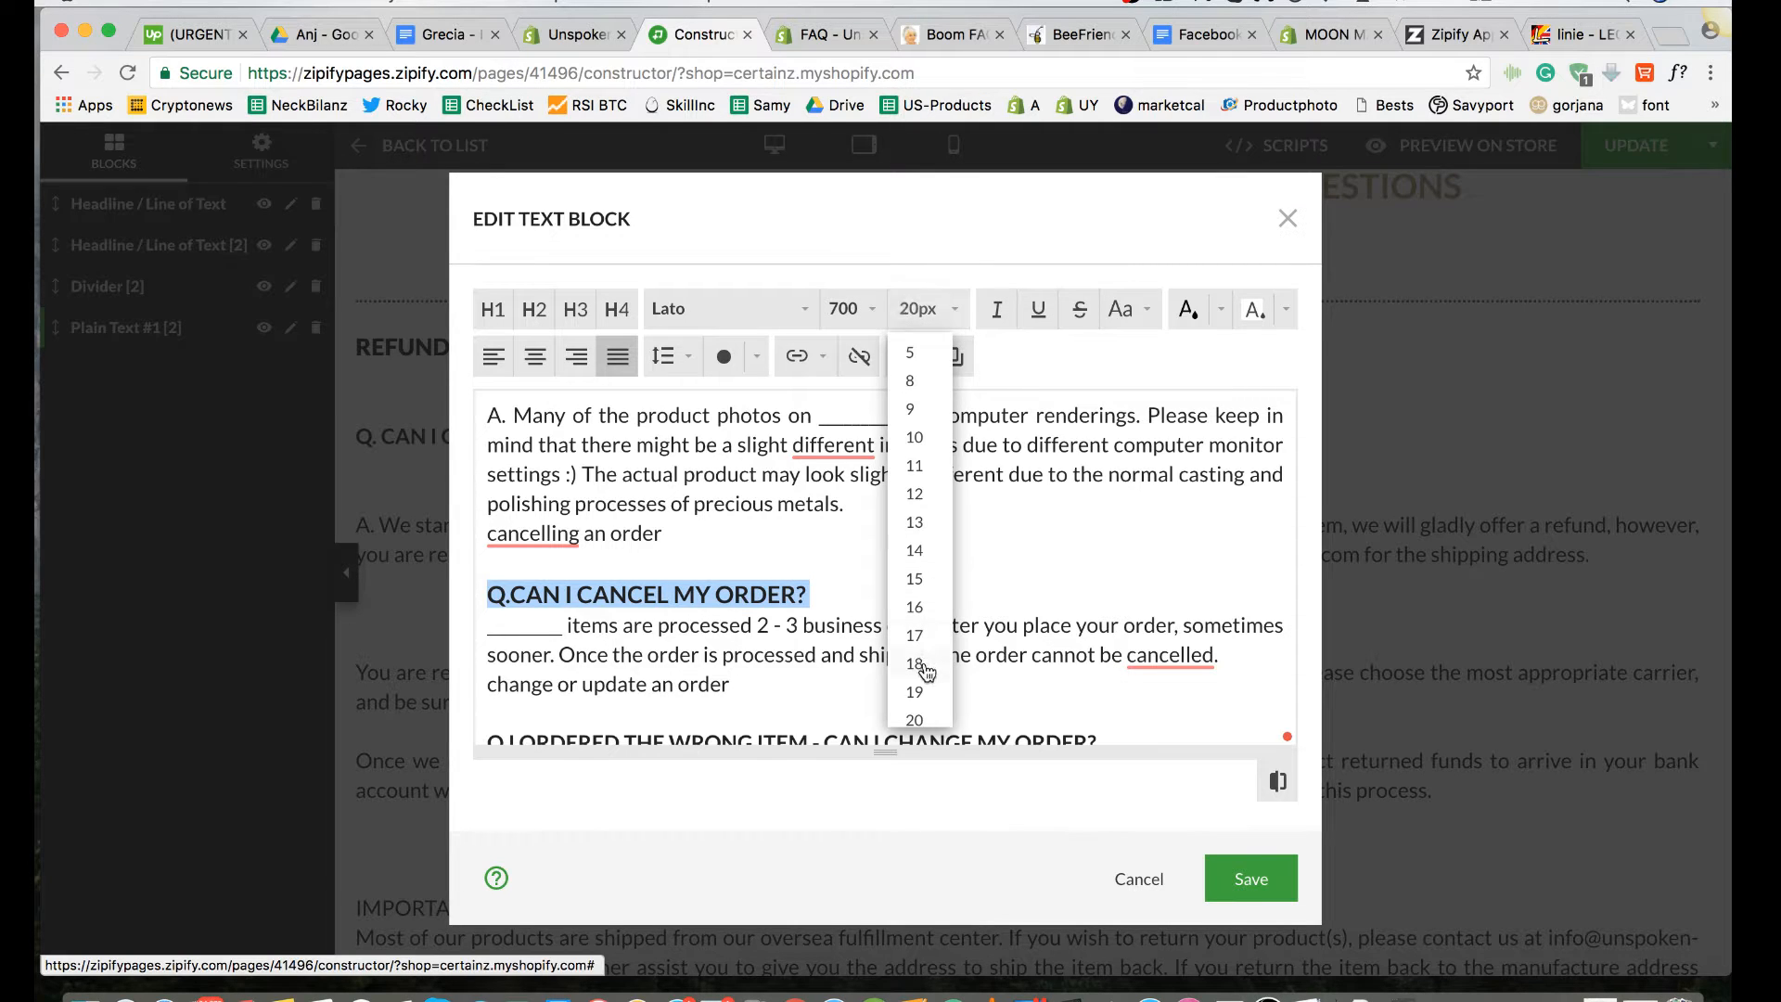
Step: Add a blank line below the cancel-my-order question and prefix its answer with "A. "
{"action": "left_click", "coordinate": [840, 593]}
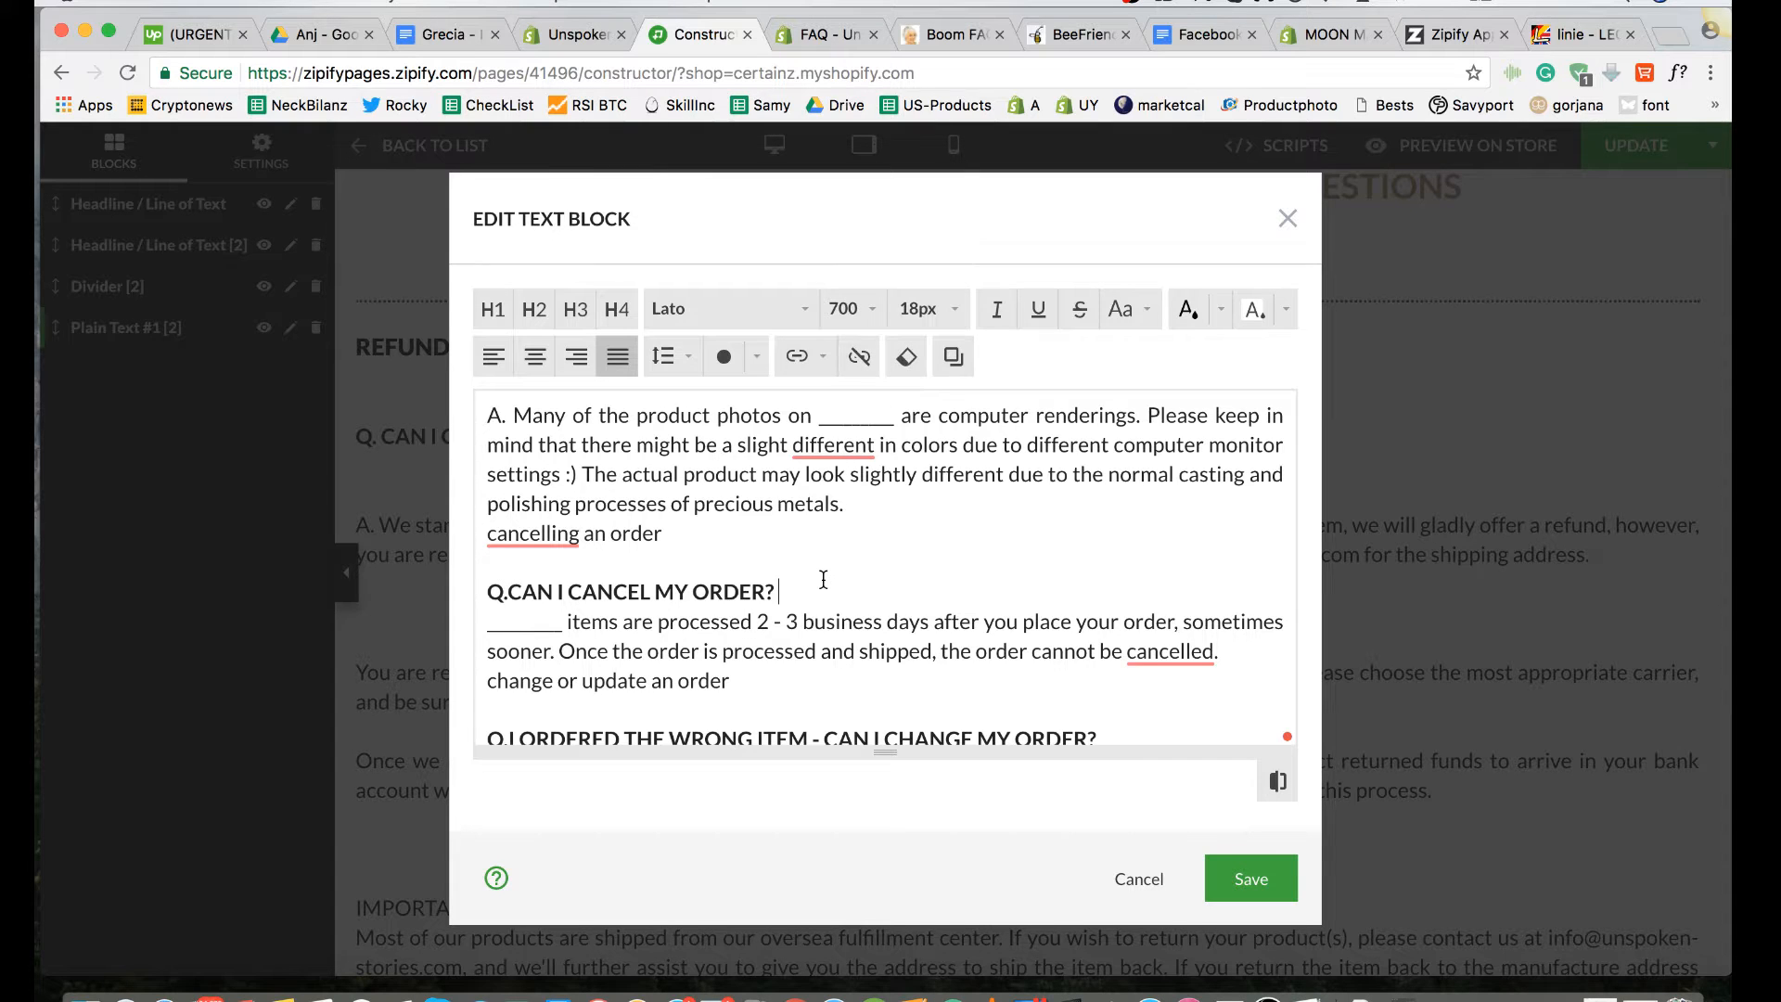
{"action": "scroll", "coordinate": [823, 579], "scroll_direction": "up", "scroll_amount": 1}
{"action": "scroll", "coordinate": [808, 623], "scroll_direction": "down", "scroll_amount": 1}
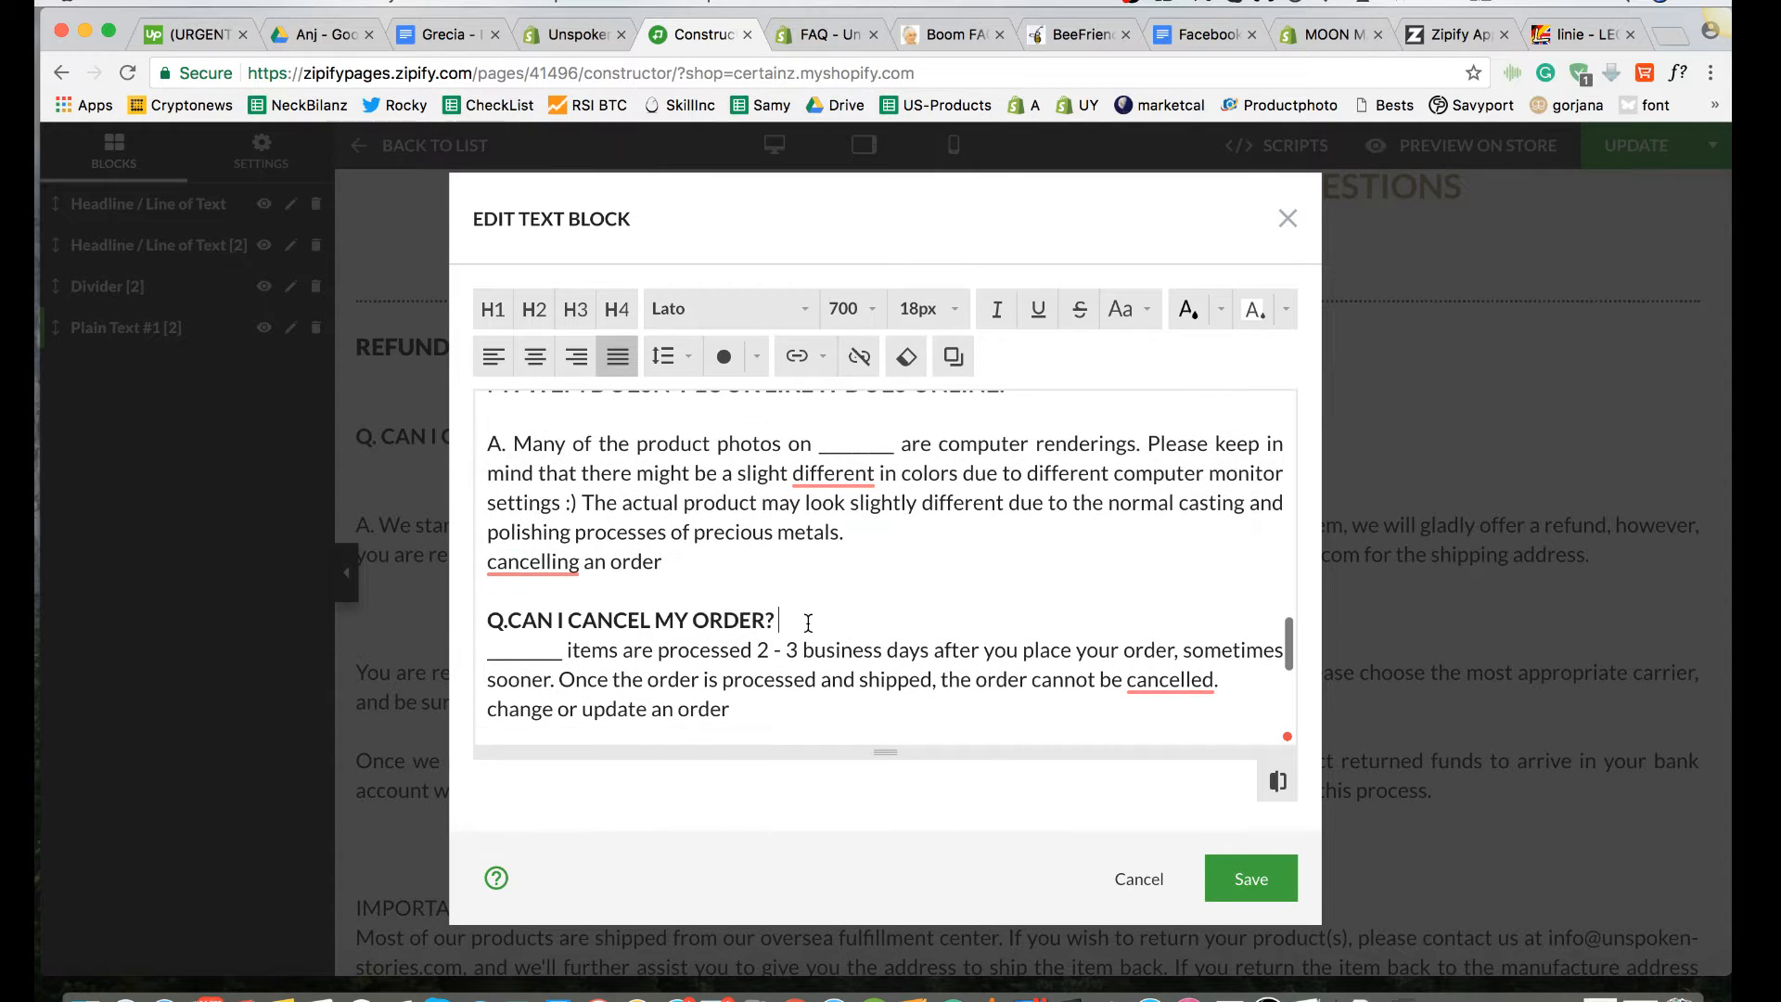
{"action": "key", "text": "Return"}
{"action": "left_click", "coordinate": [485, 651]}
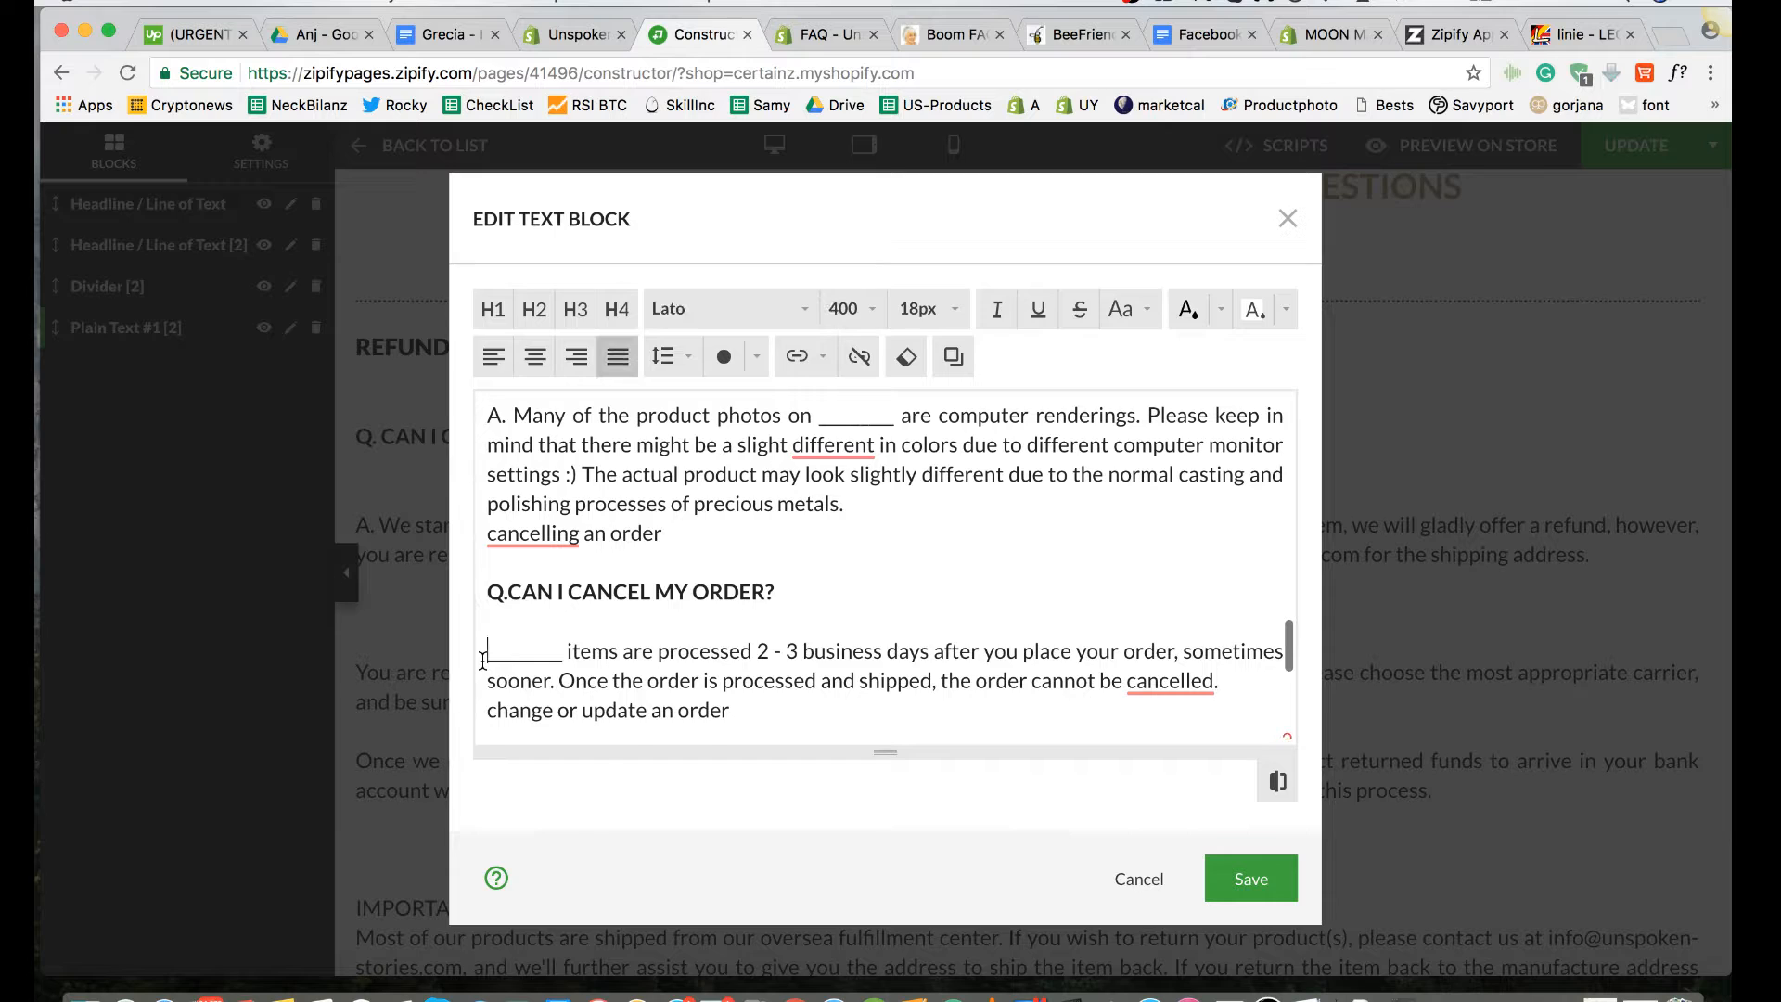
{"action": "type", "text": "A."}
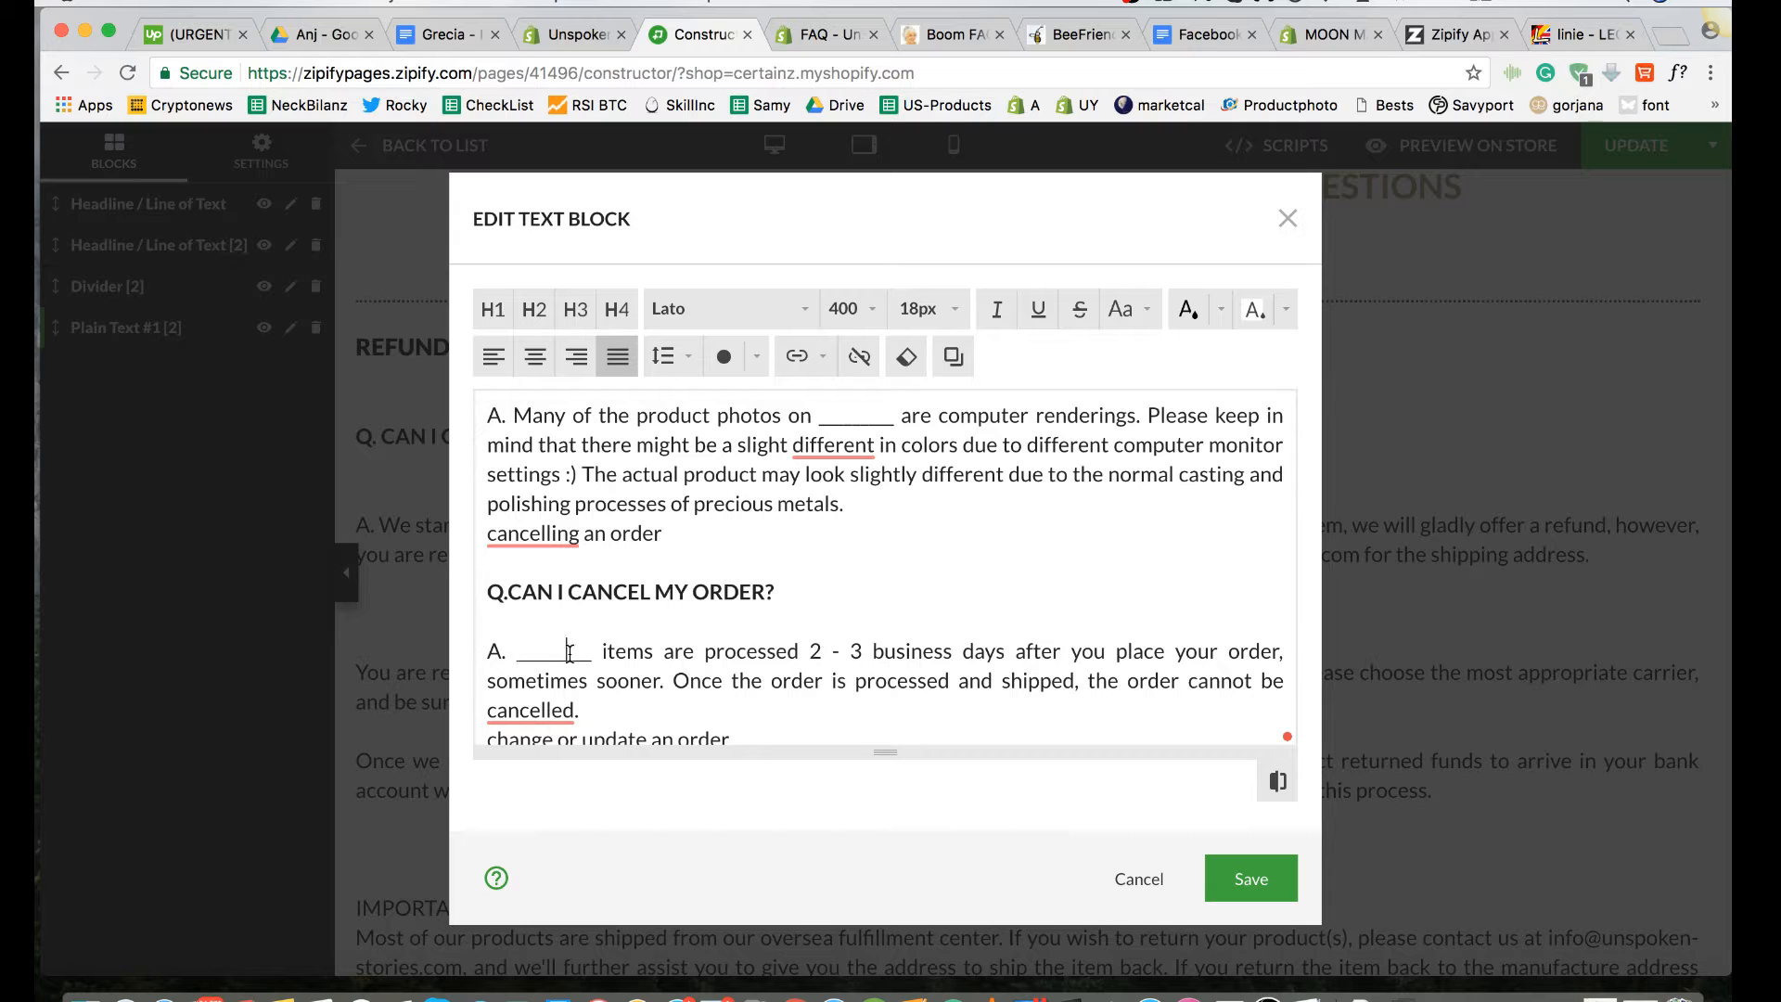
Step: Replace the blank name placeholder in the cancel-my-order answer with "Unspoken Stories"
{"action": "left_click_drag", "start_coordinate": [592, 652], "coordinate": [516, 647]}
{"action": "type", "text": "u"}
{"action": "key", "text": "BackSpace"}
{"action": "type", "text": "Unsp"}
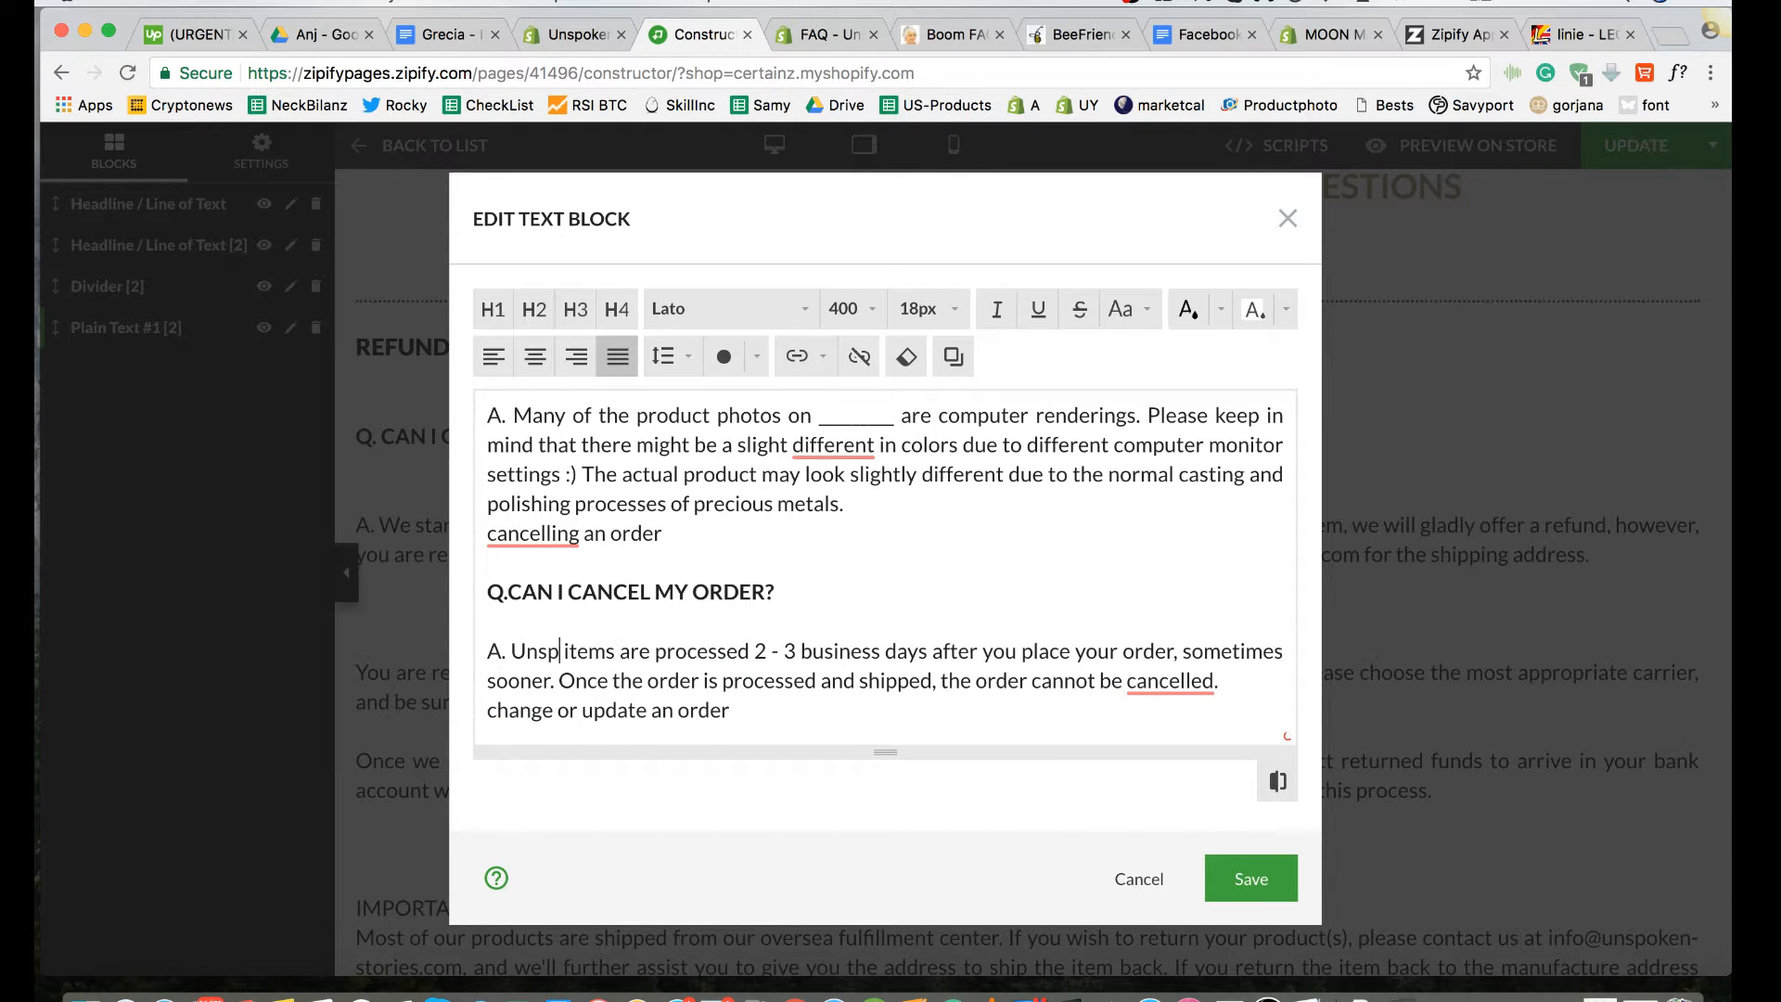
{"action": "type", "text": "oken Stories"}
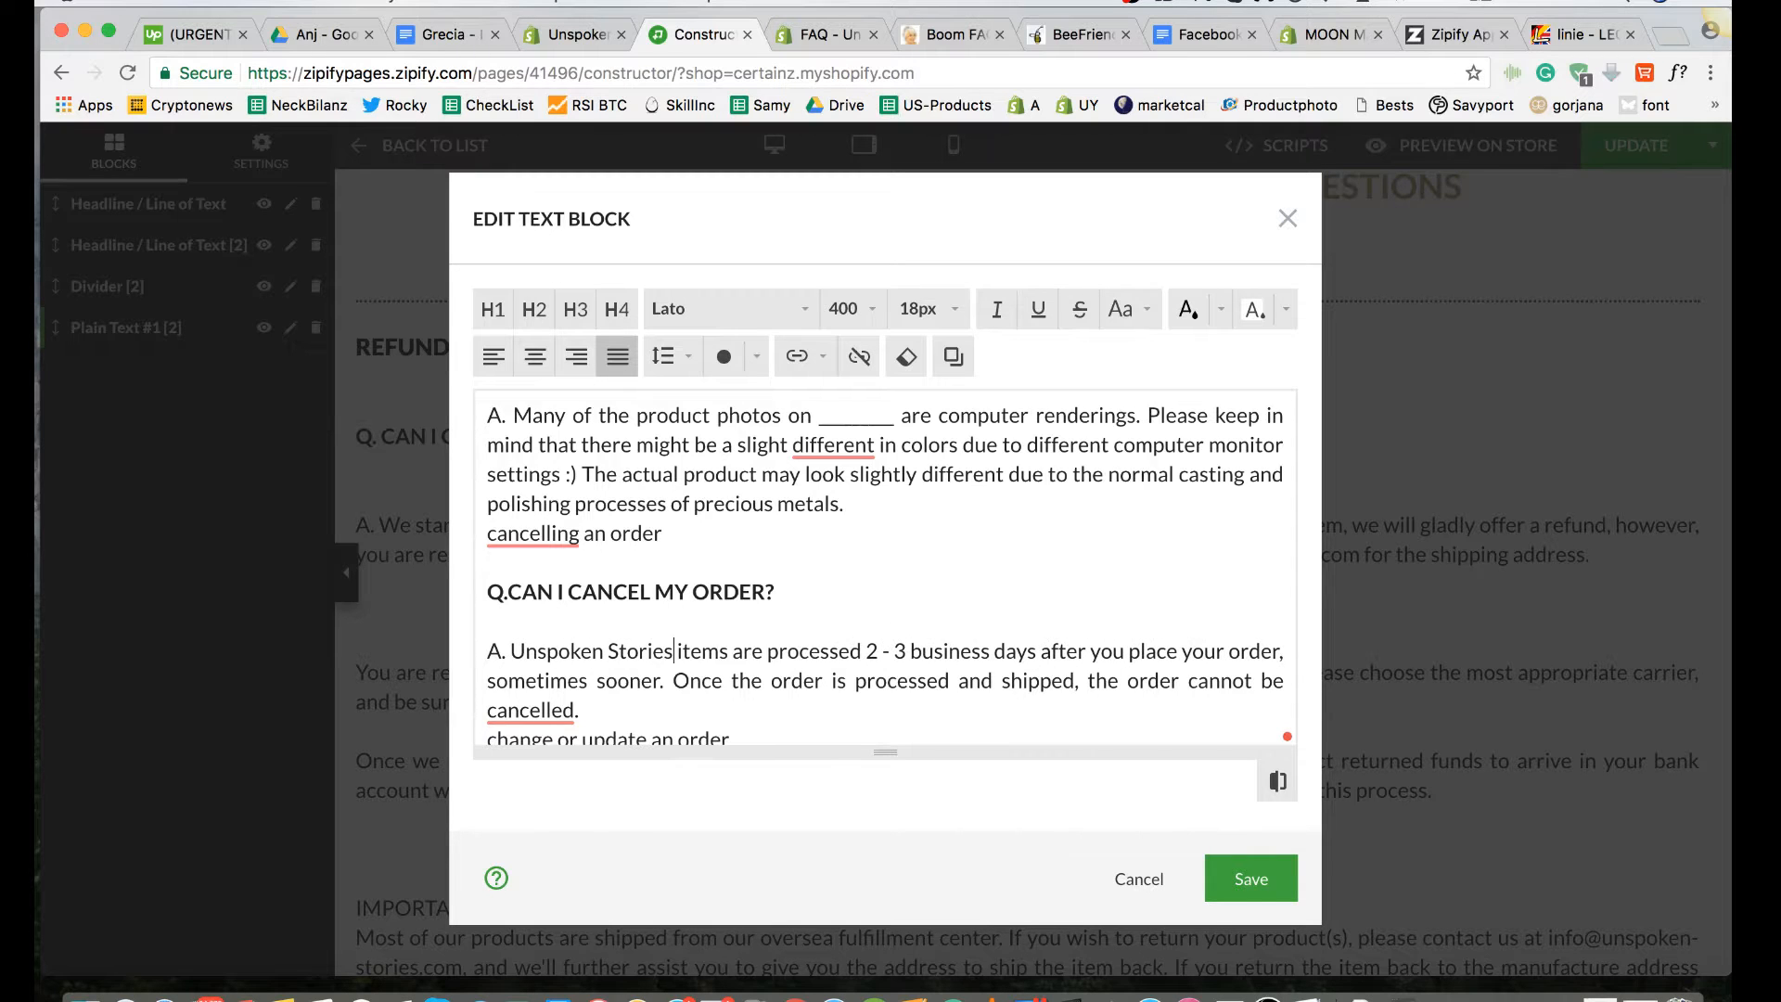
Step: Replace the e-mail placeholder in the change-my-order answer with the contact e-mail copied from the wrong-item answer, ending the sentence with a period
{"action": "scroll", "coordinate": [823, 537], "scroll_direction": "up", "scroll_amount": 3}
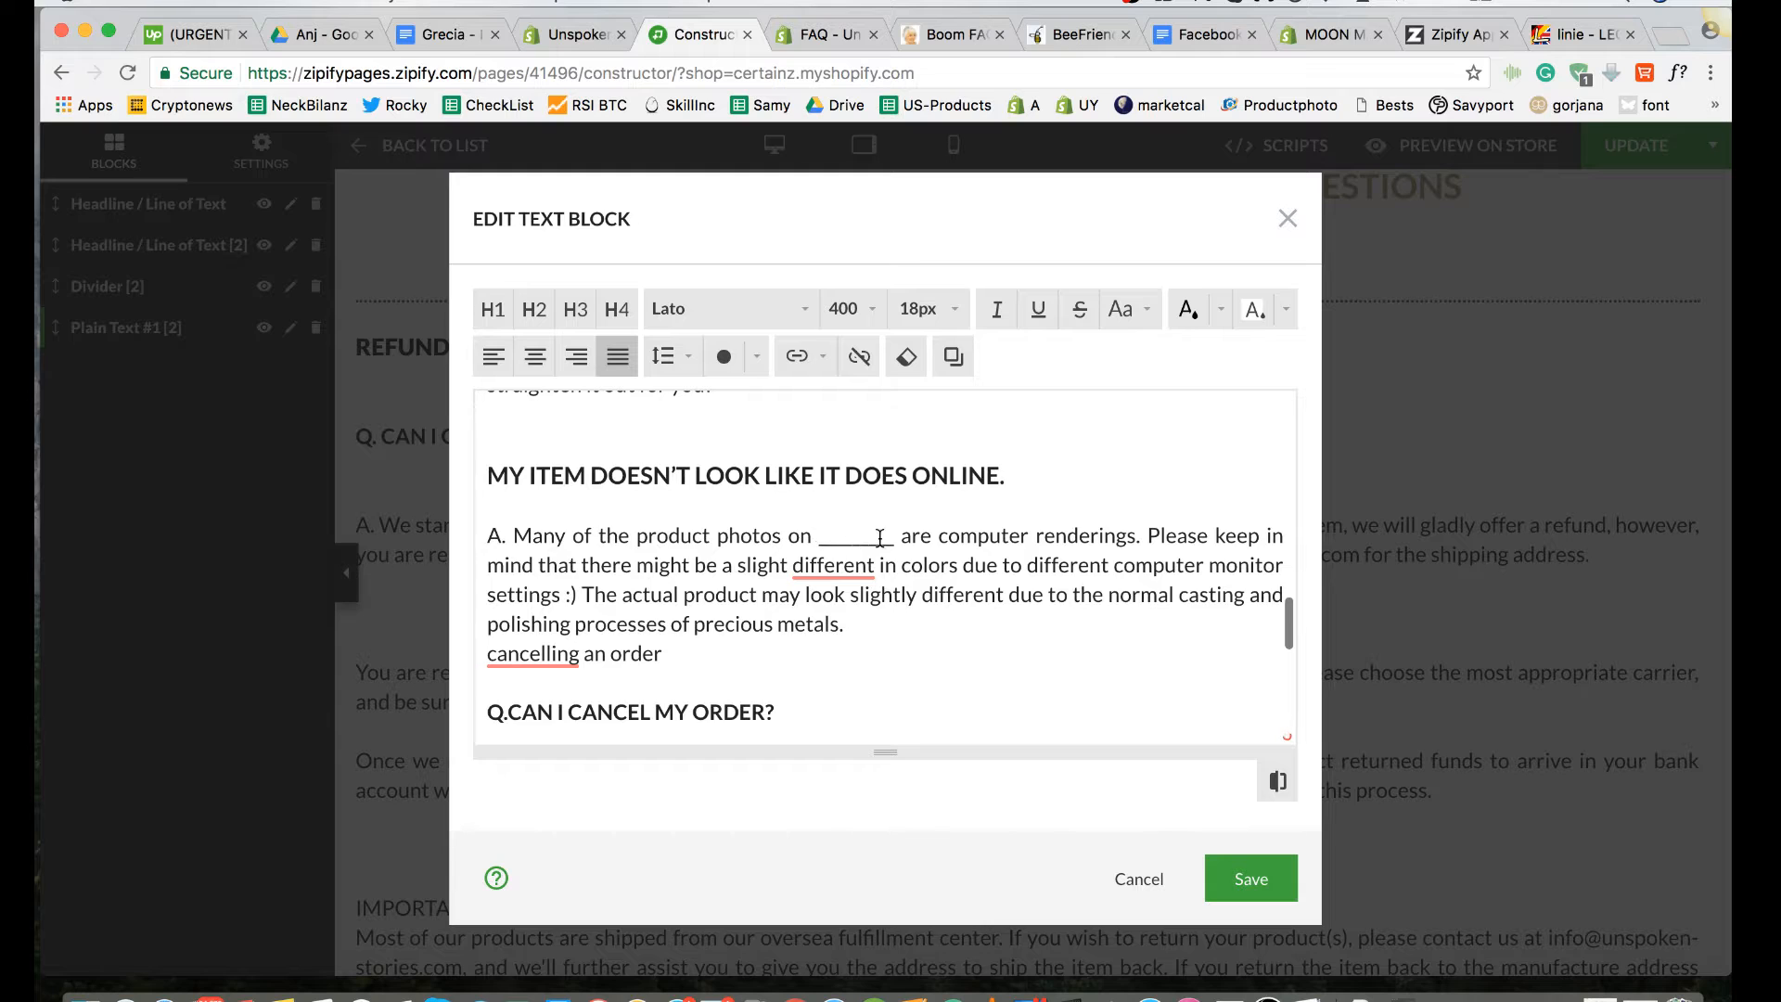
{"action": "scroll", "coordinate": [879, 537], "scroll_direction": "up", "scroll_amount": 4}
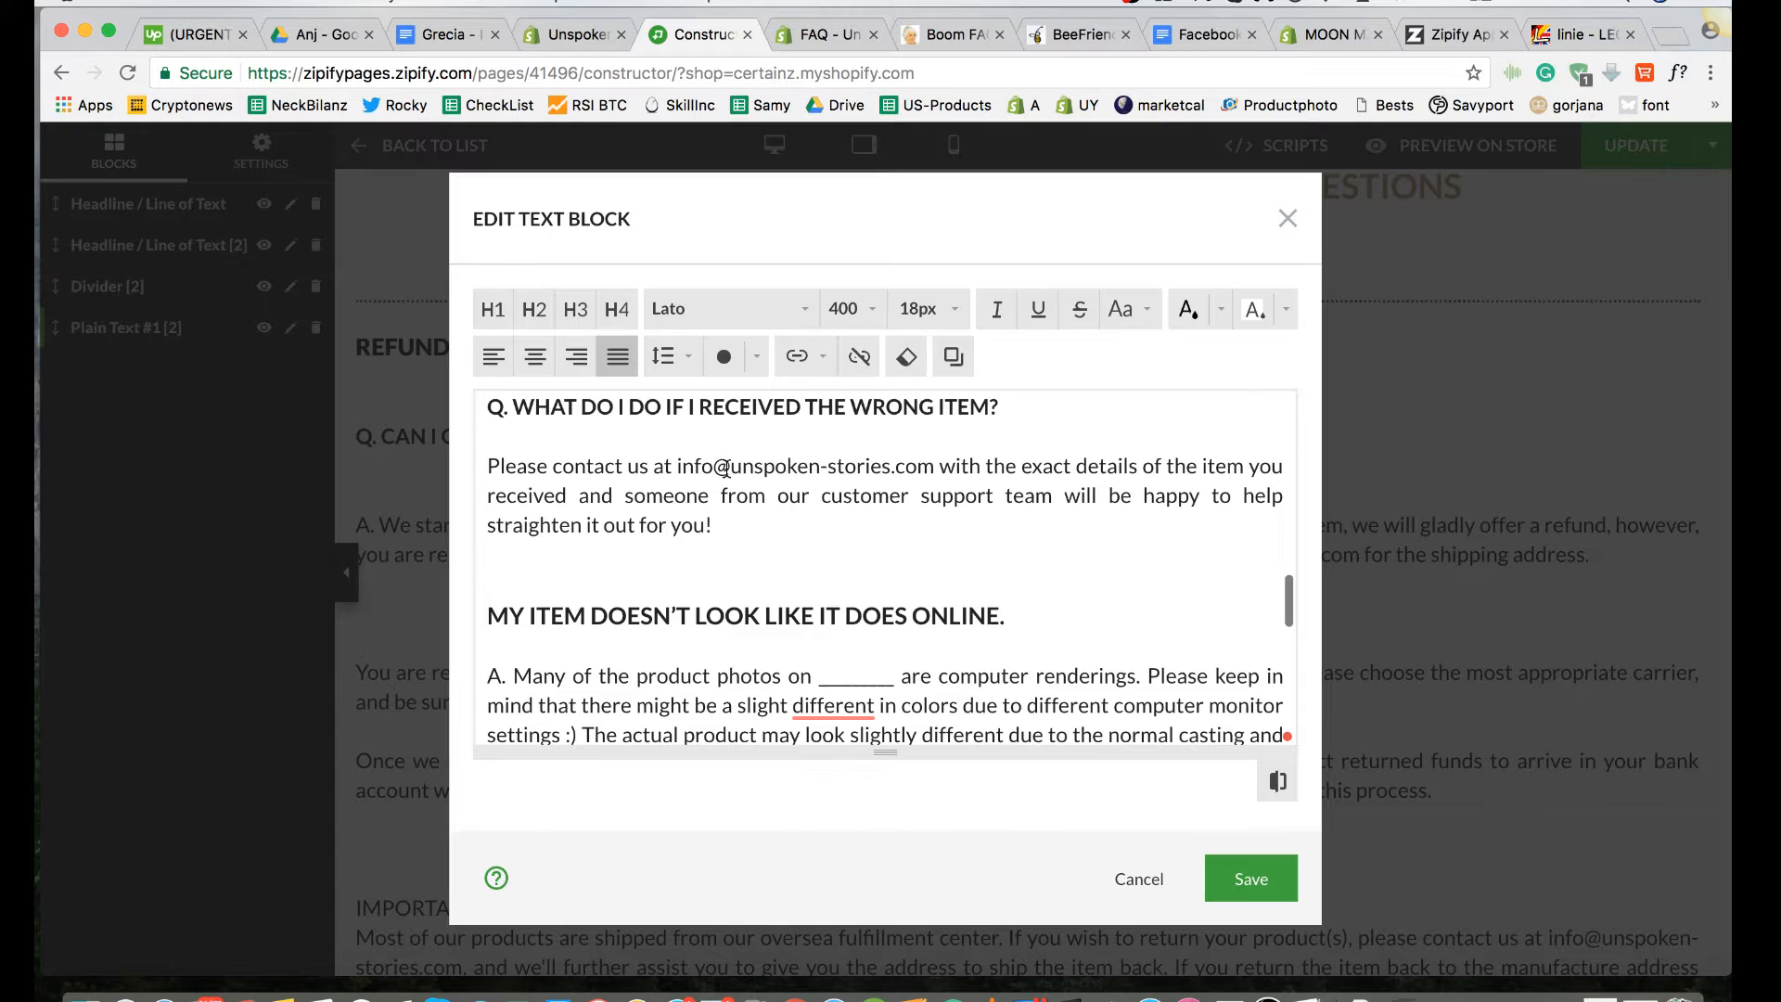
{"action": "left_click_drag", "start_coordinate": [932, 462], "coordinate": [678, 467]}
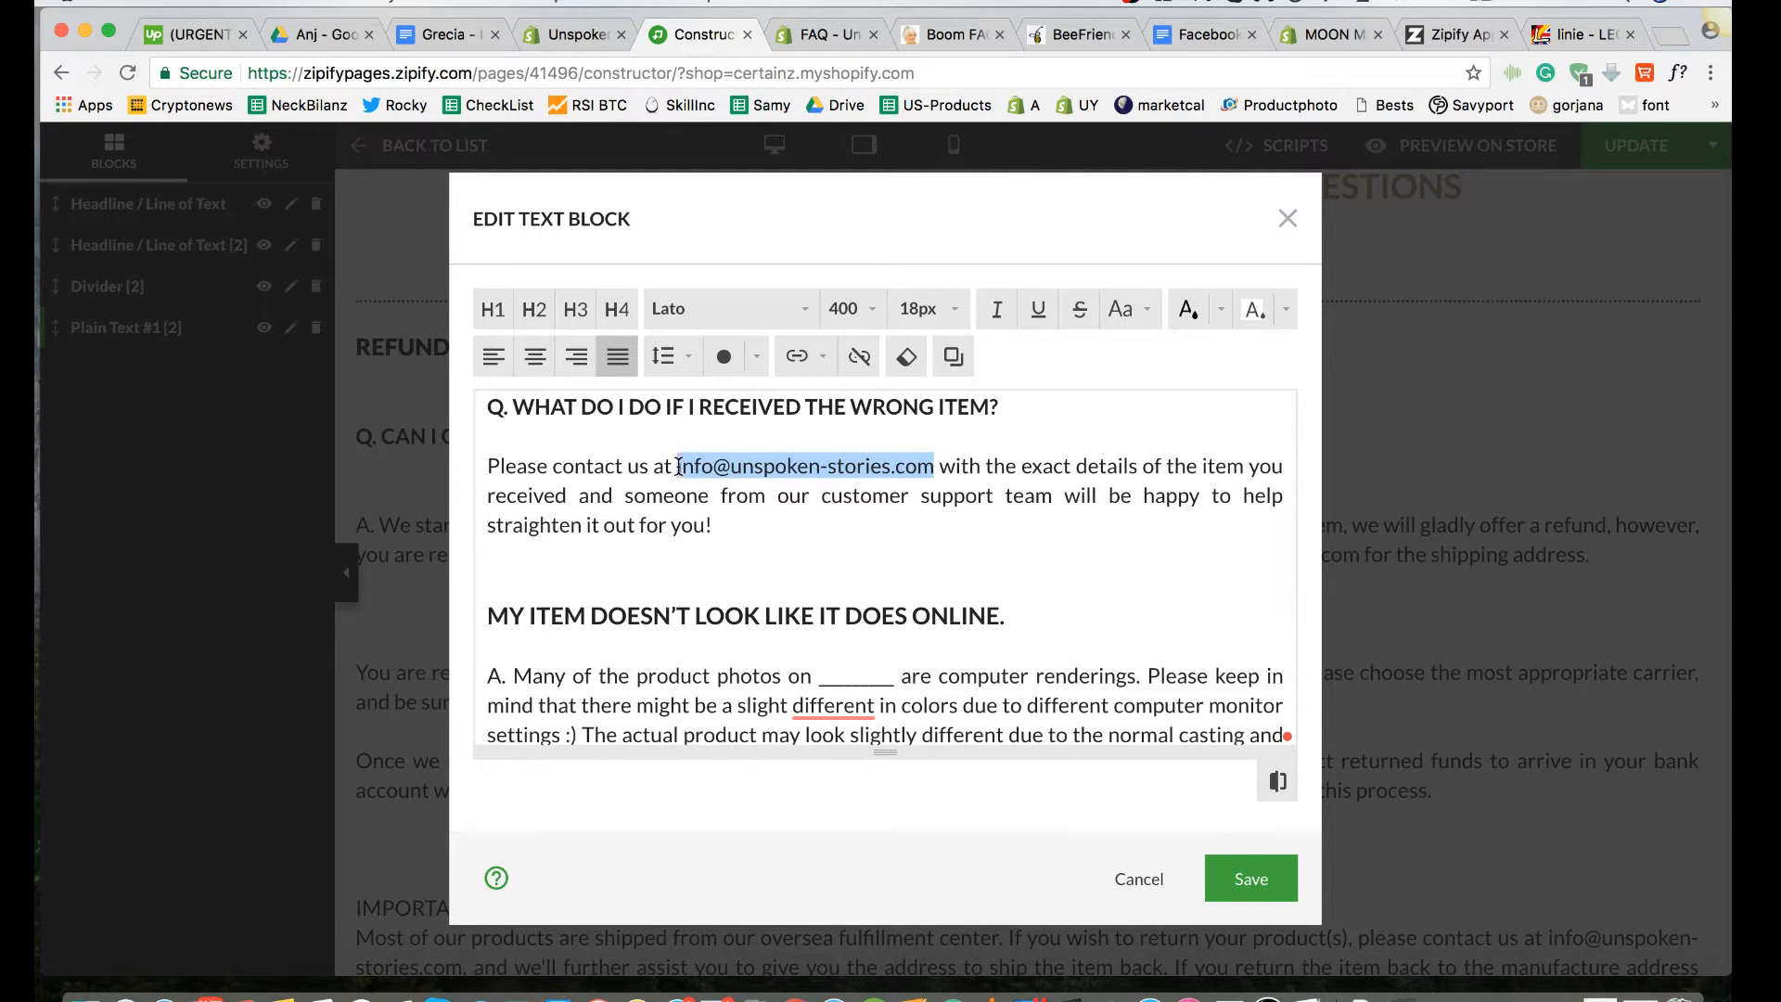
{"action": "scroll", "coordinate": [985, 684], "scroll_direction": "down", "scroll_amount": 10}
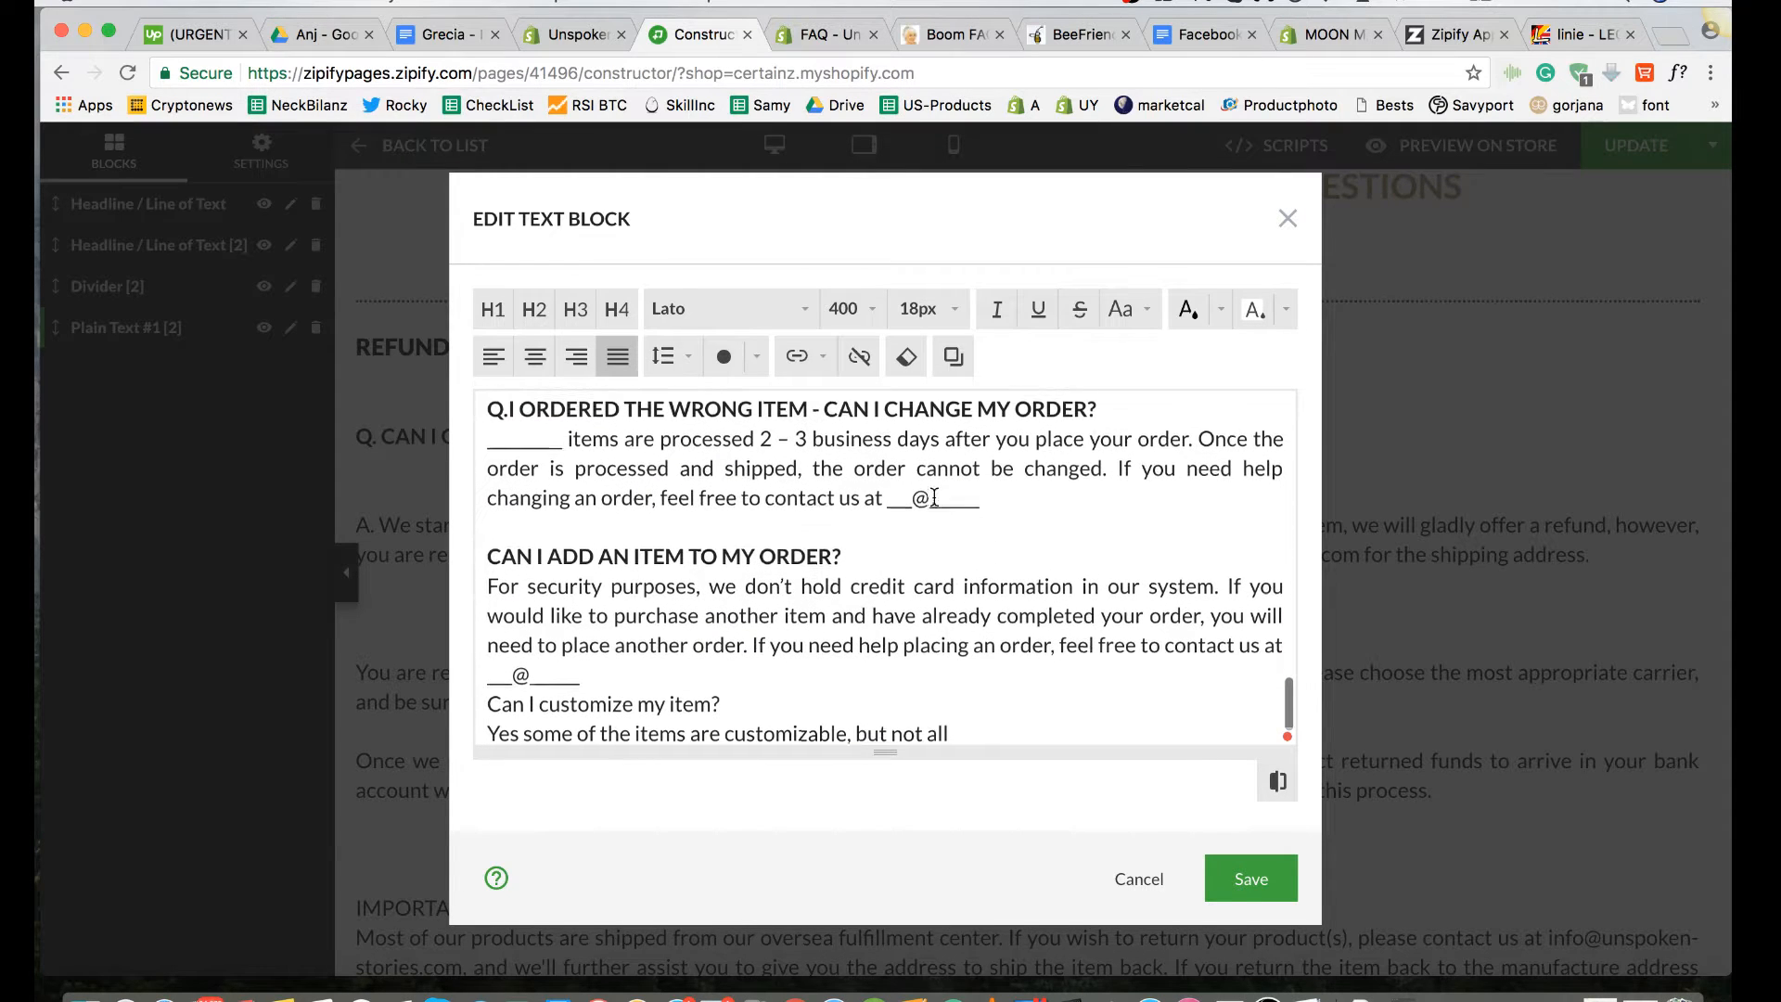
{"action": "scroll", "coordinate": [935, 498], "scroll_direction": "up", "scroll_amount": 8}
{"action": "scroll", "coordinate": [910, 514], "scroll_direction": "up", "scroll_amount": 3}
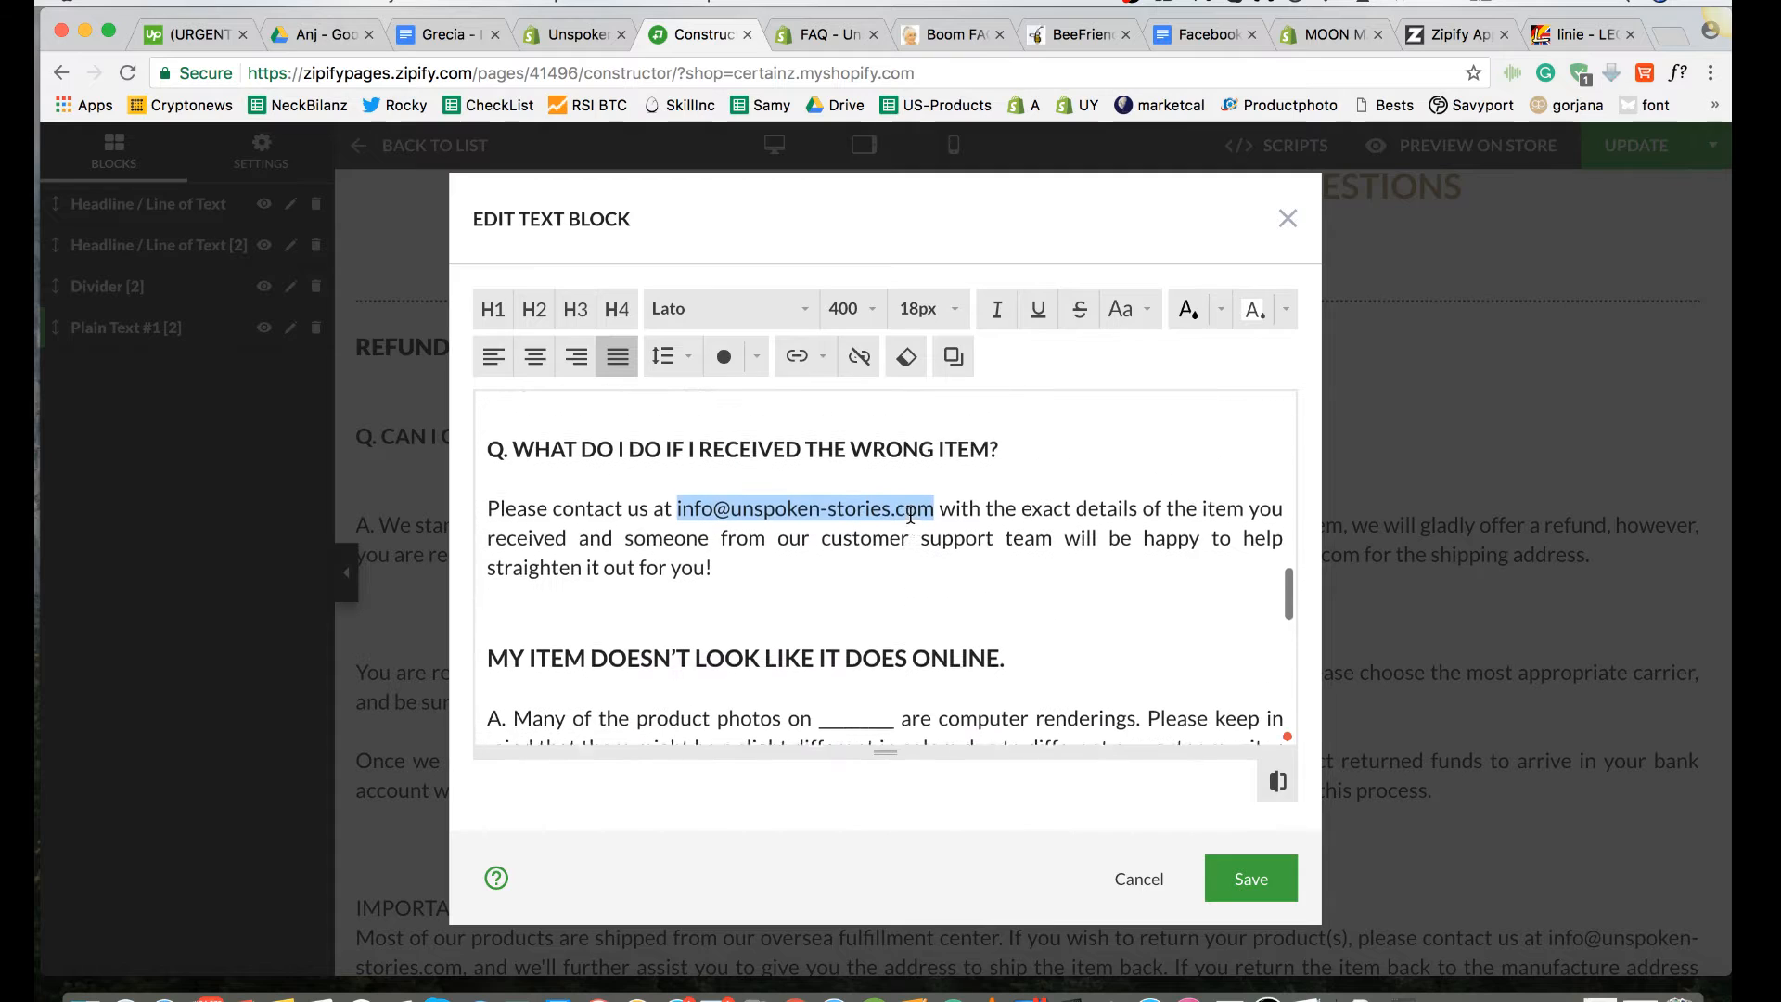
{"action": "right_click", "coordinate": [898, 512]}
{"action": "left_click", "coordinate": [940, 635]}
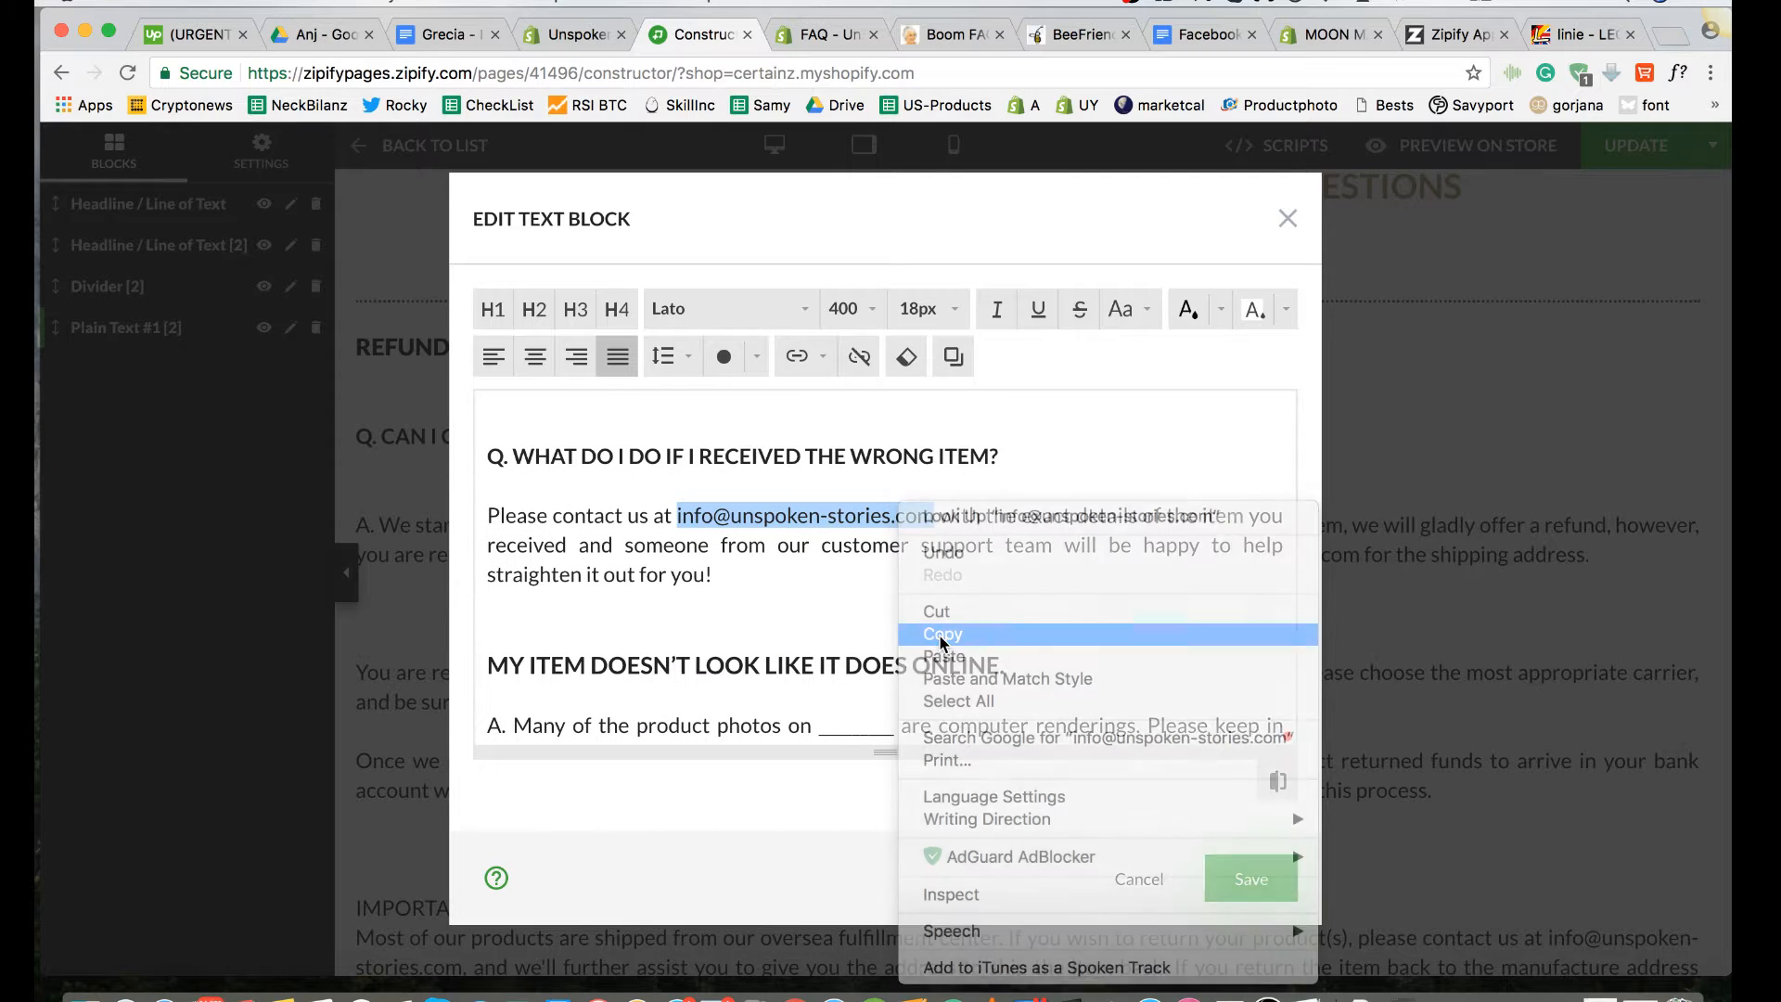
{"action": "scroll", "coordinate": [940, 635], "scroll_direction": "down", "scroll_amount": 10}
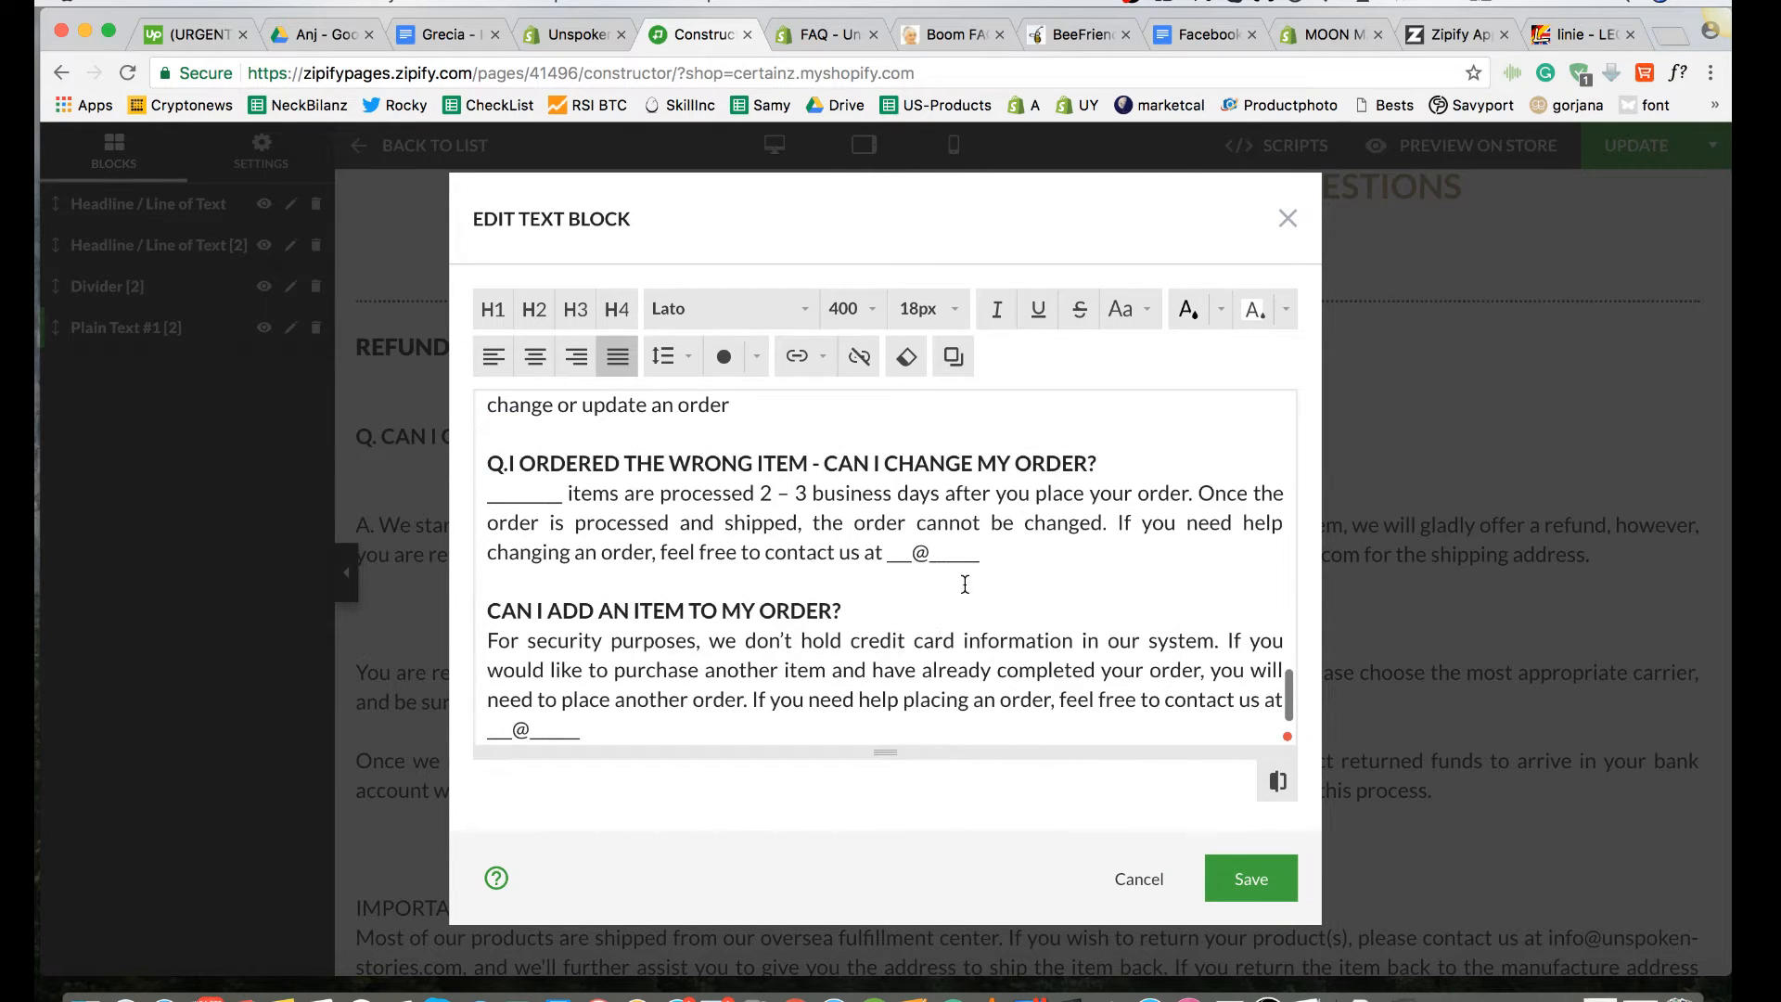
{"action": "left_click_drag", "start_coordinate": [981, 563], "coordinate": [886, 559]}
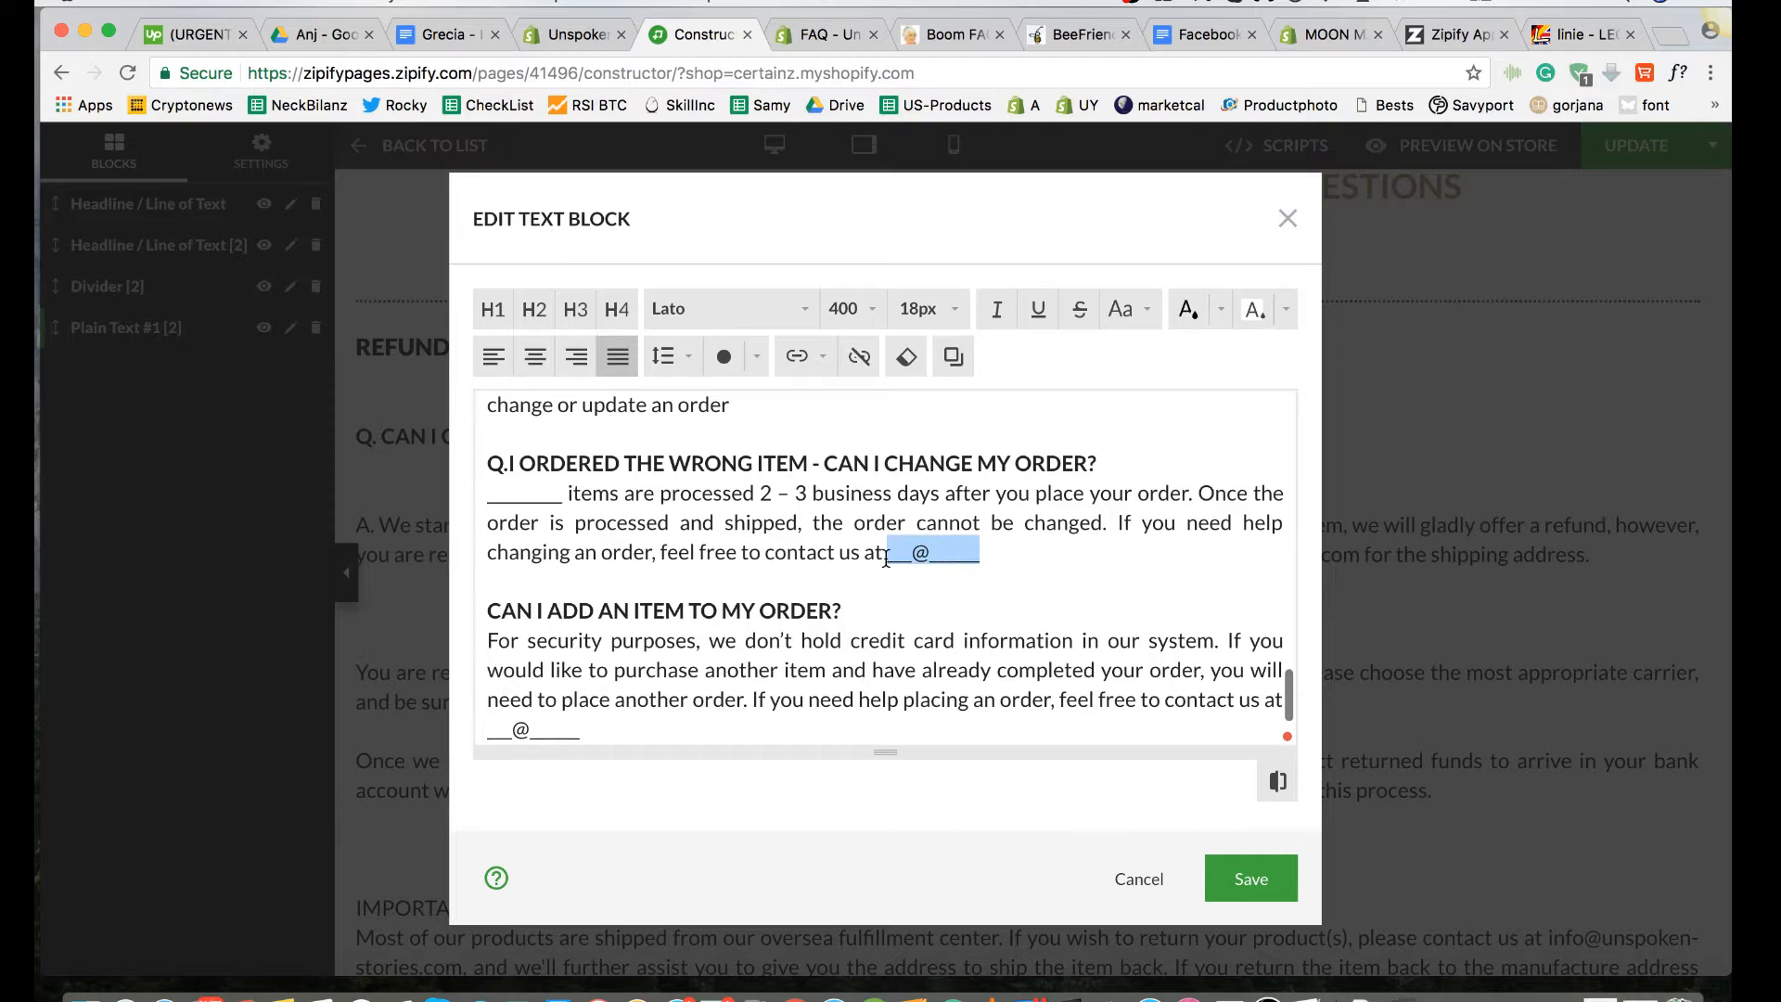
{"action": "key", "text": "super+v"}
{"action": "type", "text": "."}
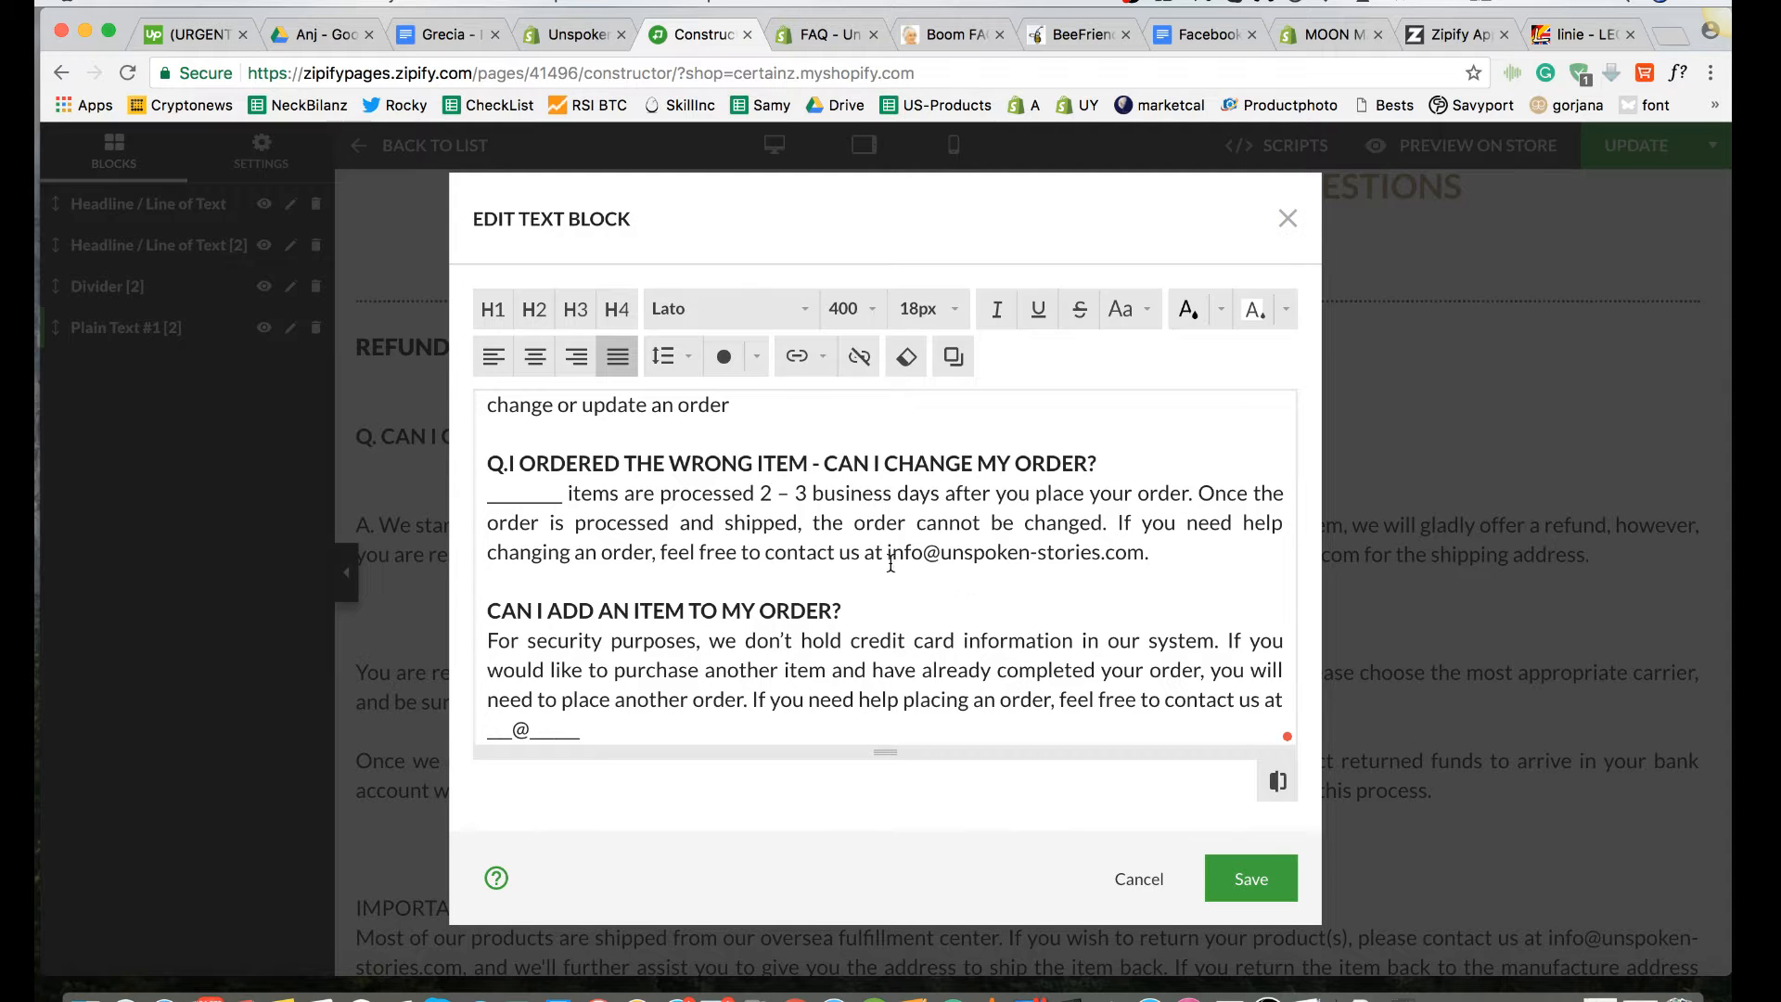
Step: Add a blank line below "Q.I ORDERED THE WRONG ITEM - CAN I CHANGE MY ORDER?" and prefix its answer with "A. "
{"action": "scroll", "coordinate": [547, 509], "scroll_direction": "up", "scroll_amount": 5}
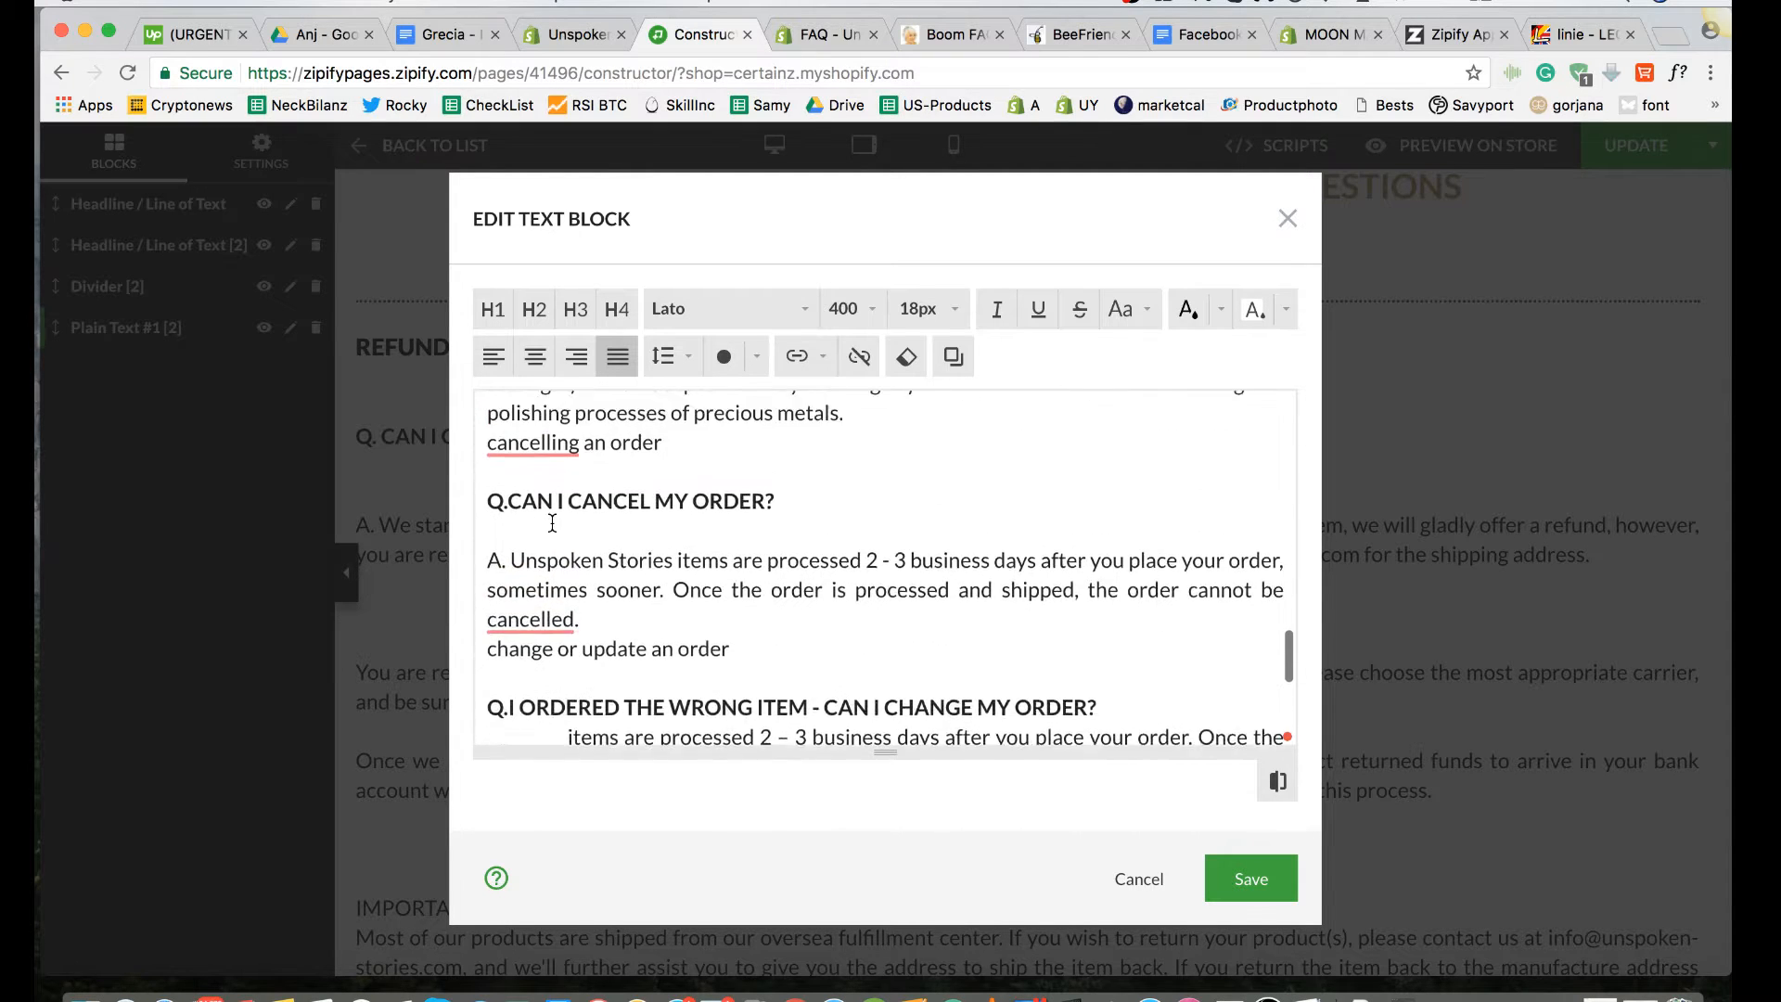
{"action": "scroll", "coordinate": [552, 522], "scroll_direction": "up", "scroll_amount": 2}
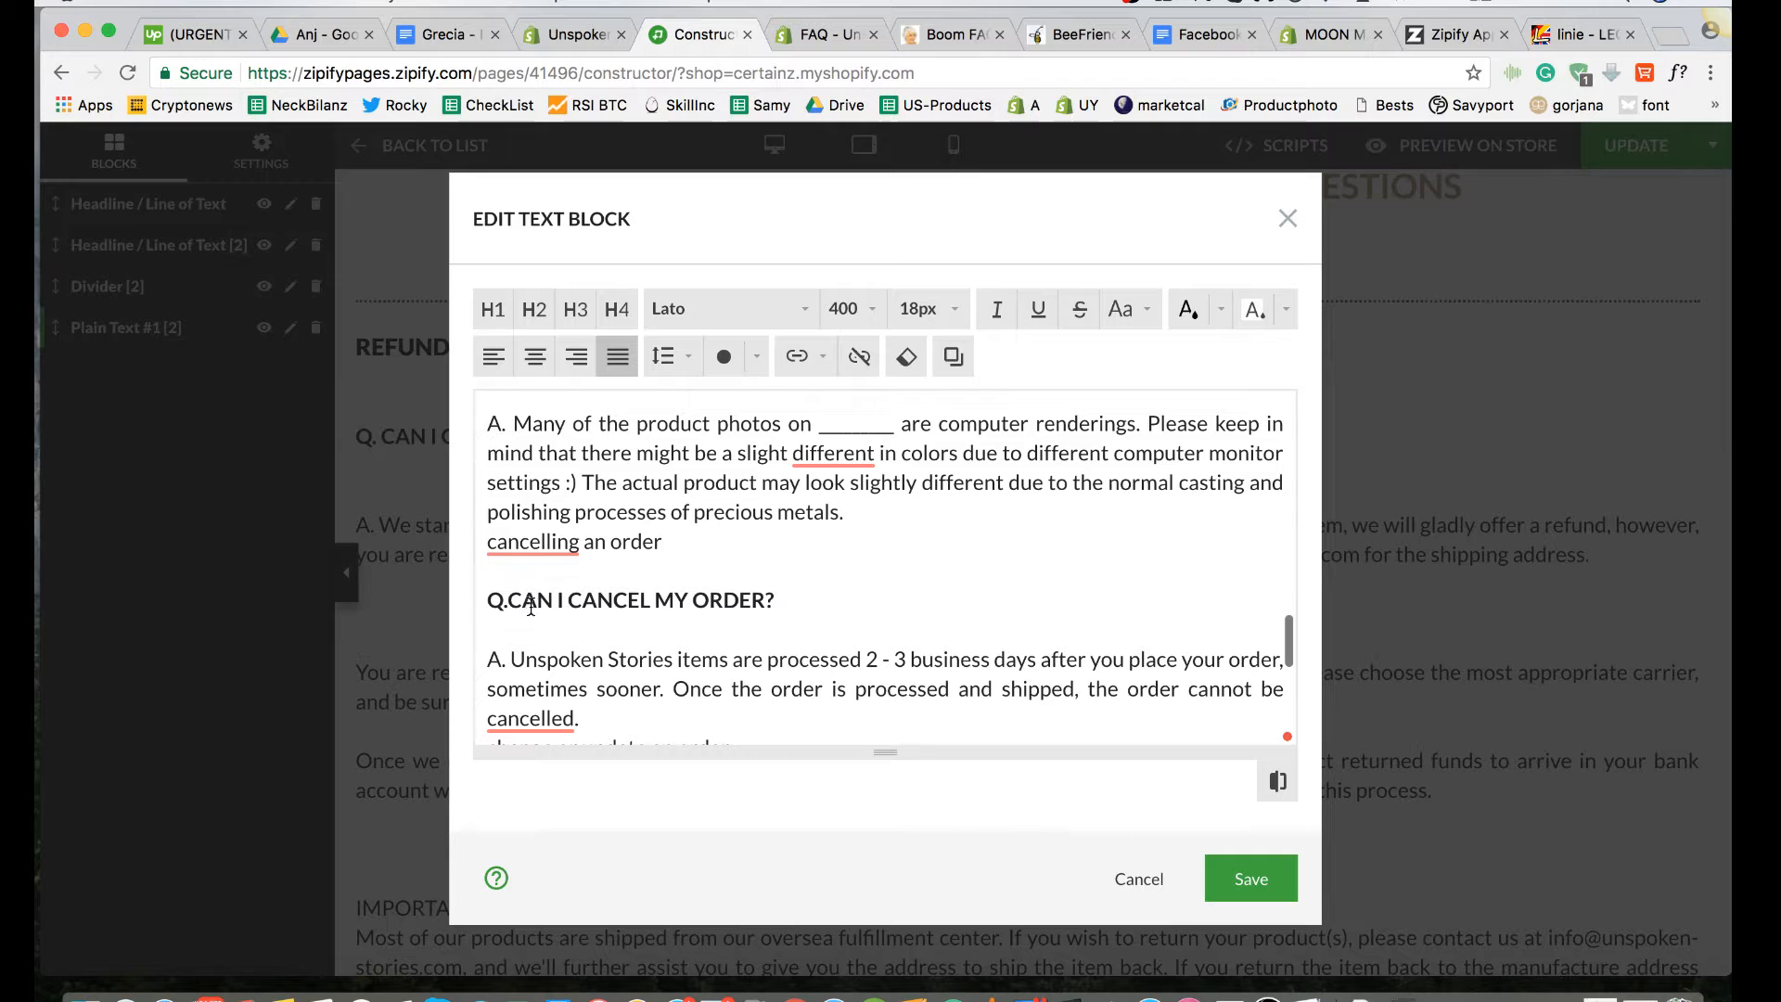
{"action": "scroll", "coordinate": [631, 603], "scroll_direction": "up", "scroll_amount": 4}
{"action": "scroll", "coordinate": [639, 616], "scroll_direction": "down", "scroll_amount": 5}
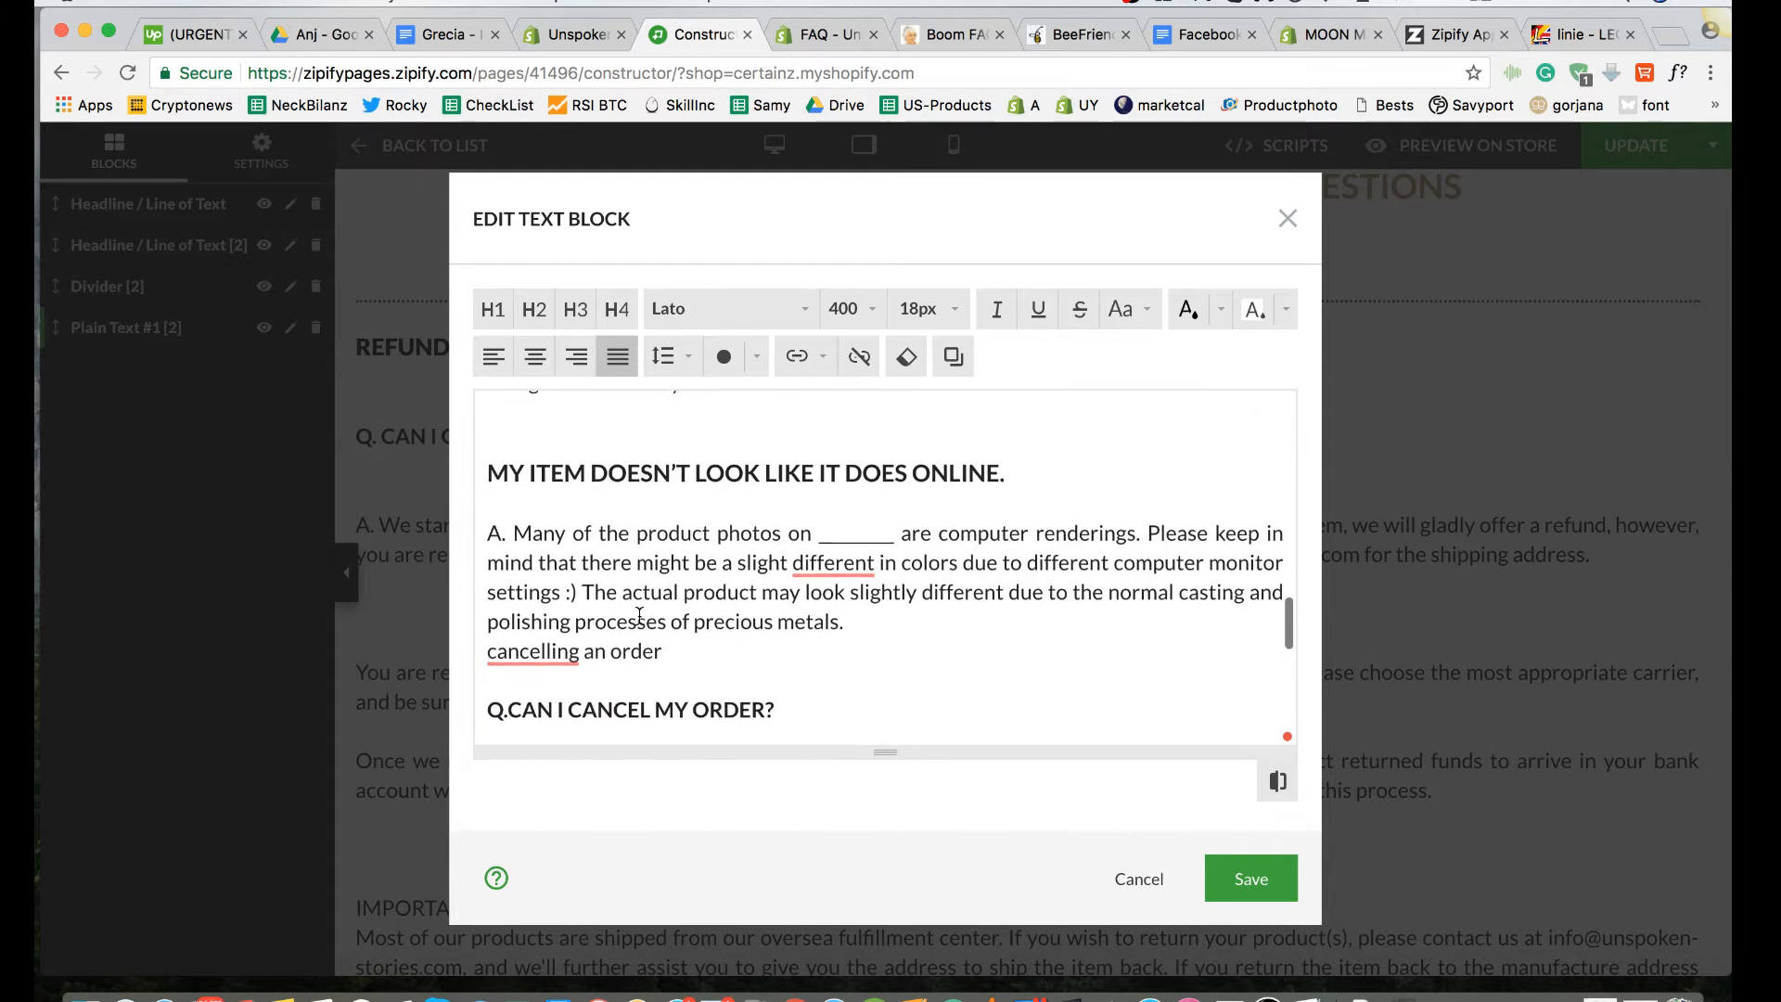
{"action": "scroll", "coordinate": [639, 616], "scroll_direction": "down", "scroll_amount": 4}
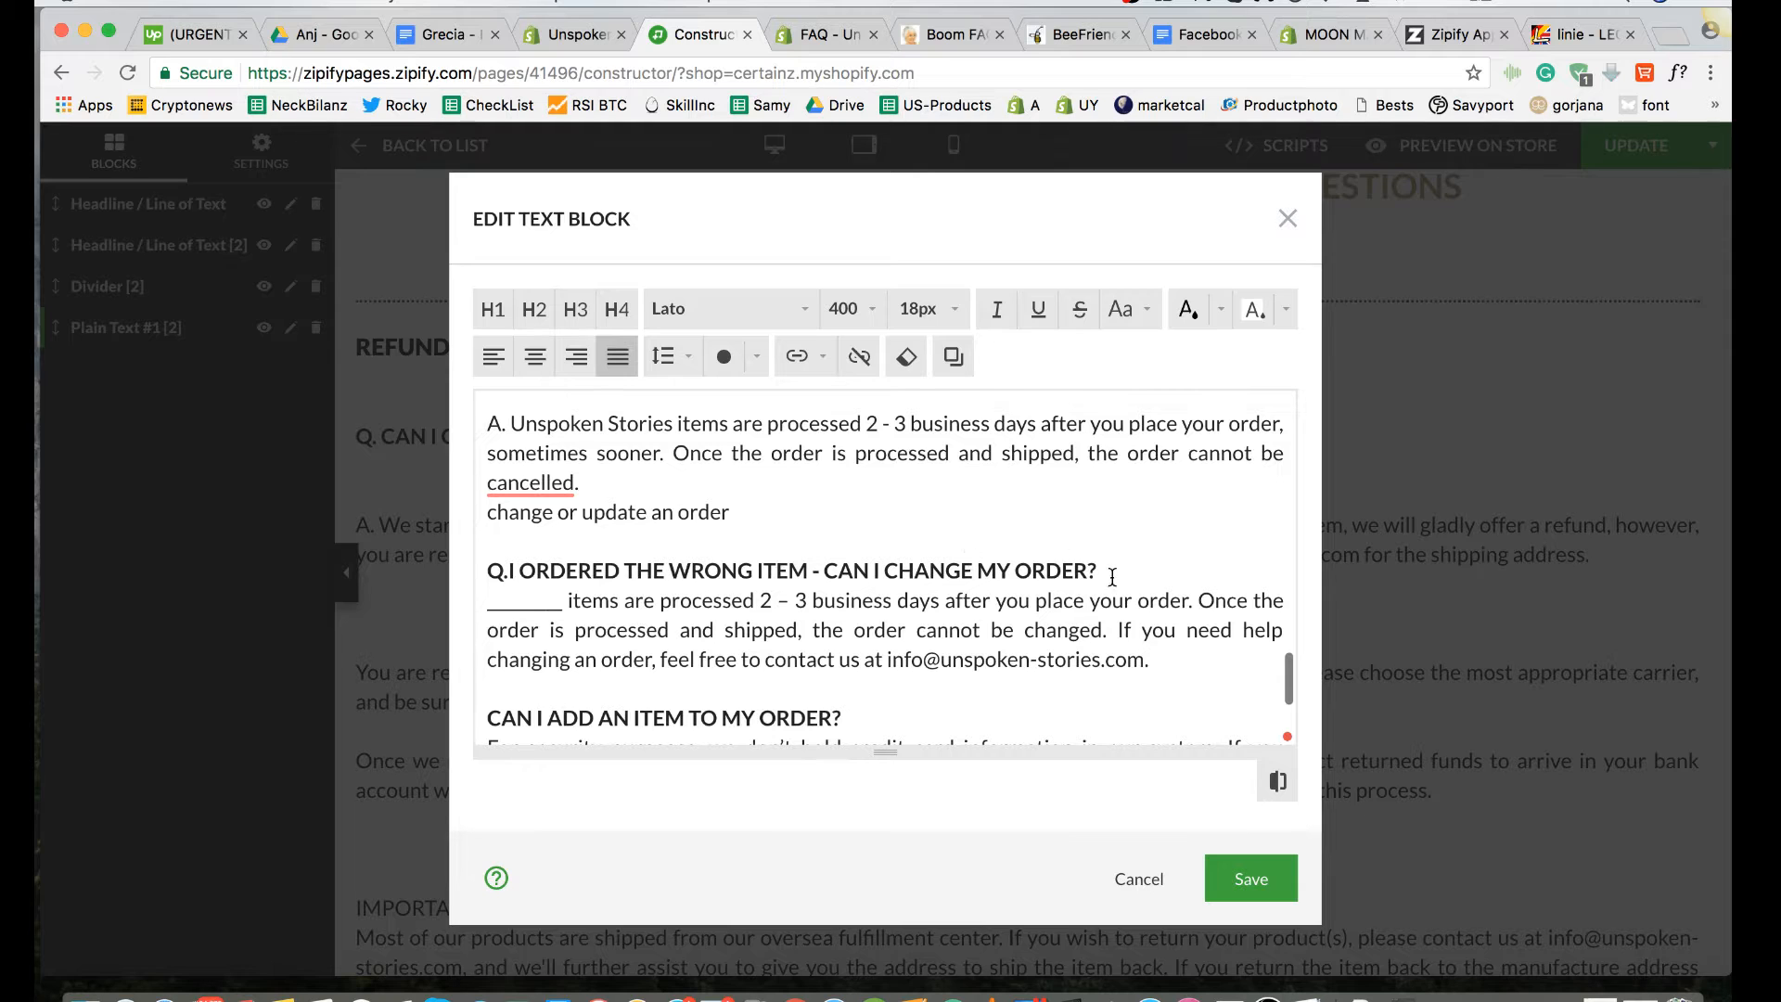
{"action": "key", "text": "Return"}
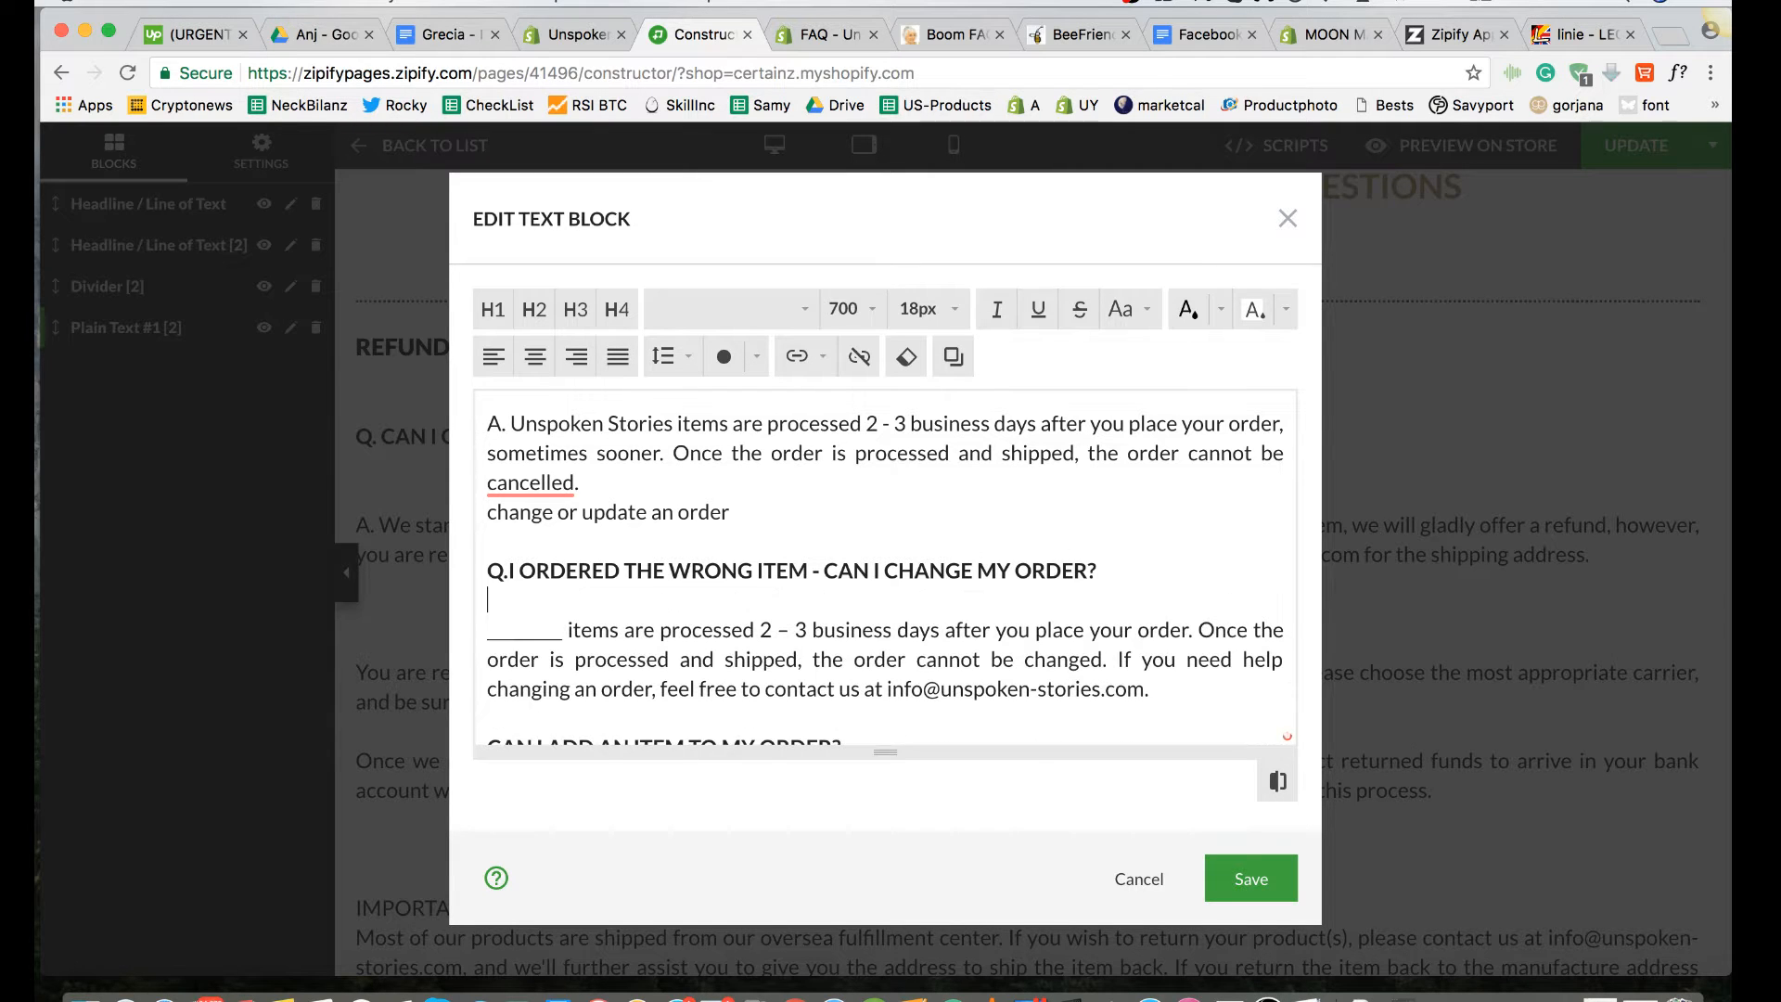
{"action": "scroll", "coordinate": [507, 598], "scroll_direction": "down", "scroll_amount": 1}
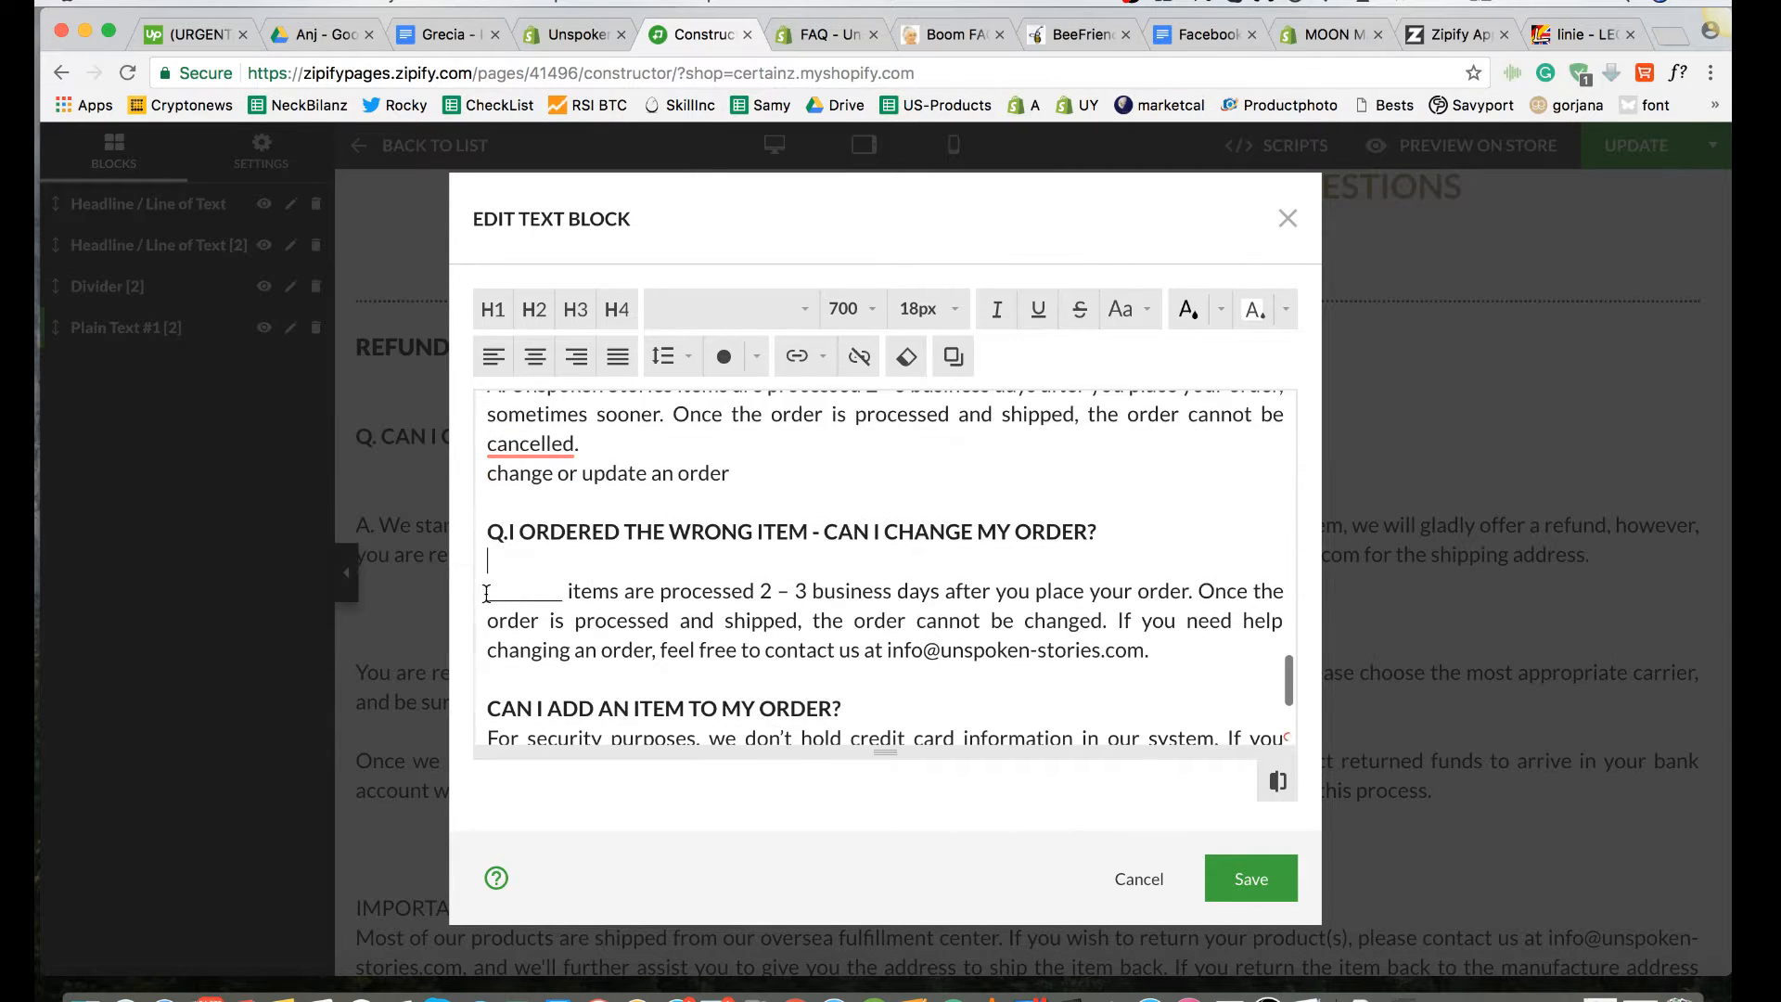
{"action": "left_click", "coordinate": [486, 593]}
{"action": "type", "text": "A."}
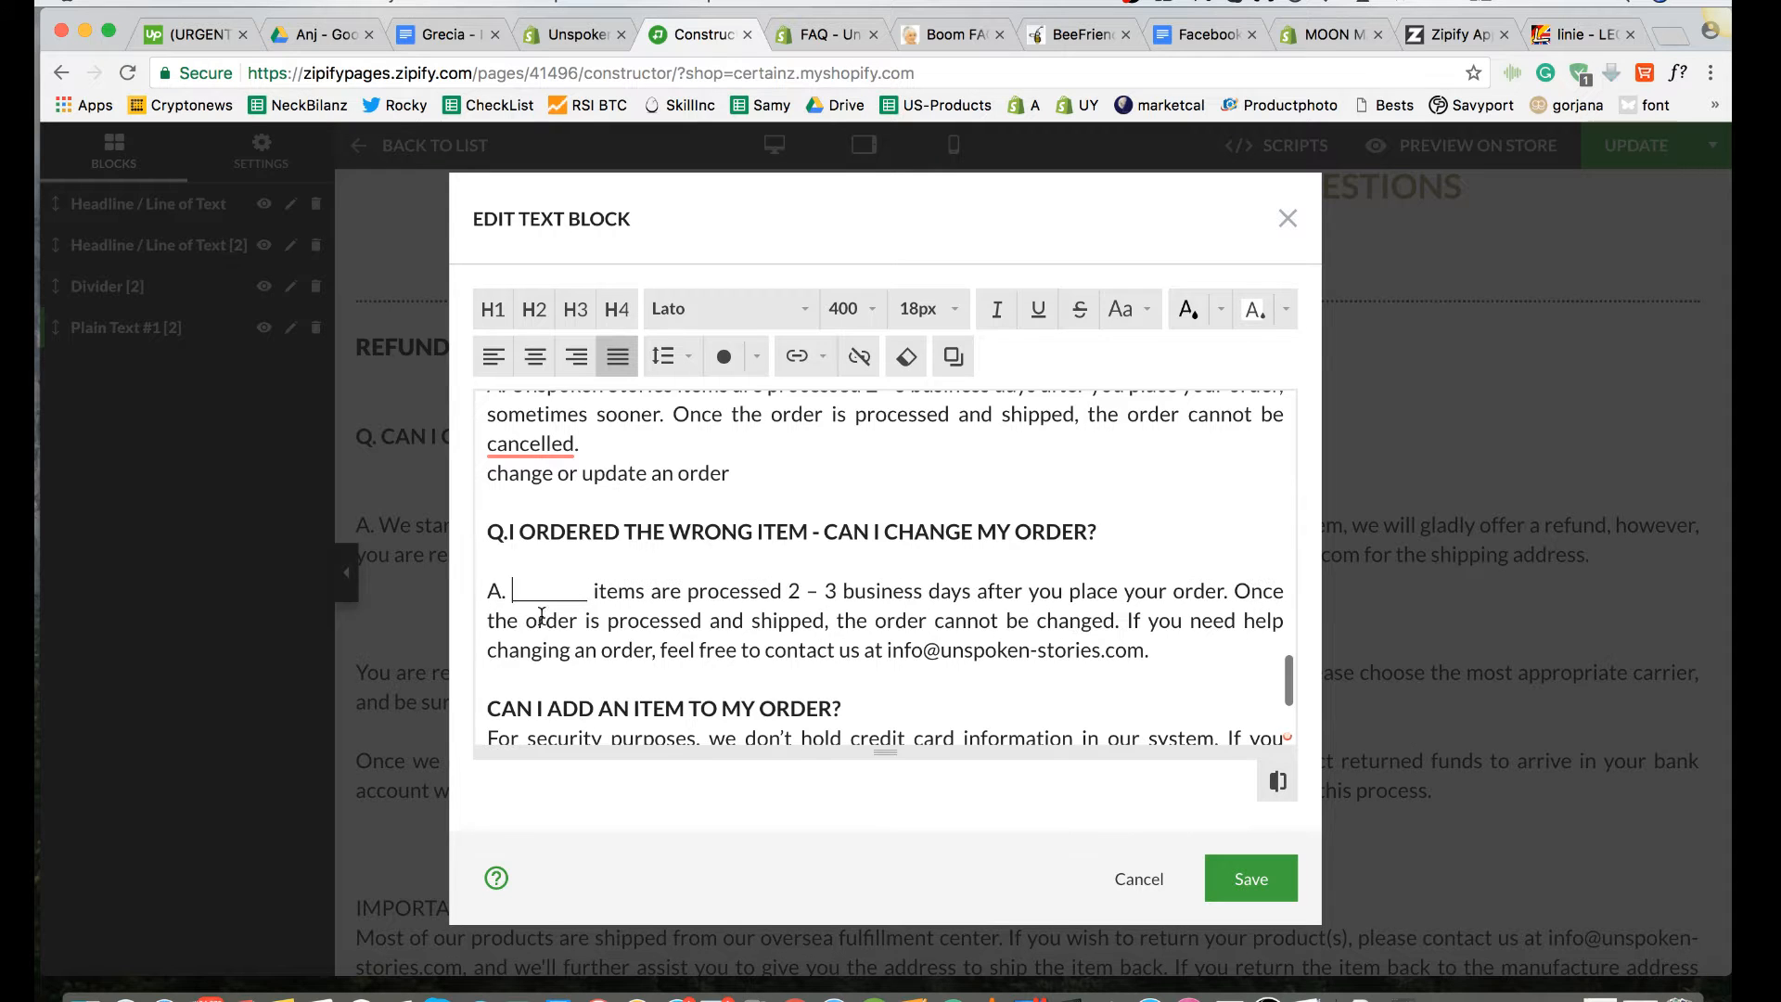
Step: Add a blank line below "CAN I ADD AN ITEM TO MY ORDER?" and prefix its answer with "A. "
{"action": "scroll", "coordinate": [660, 601], "scroll_direction": "down", "scroll_amount": 3}
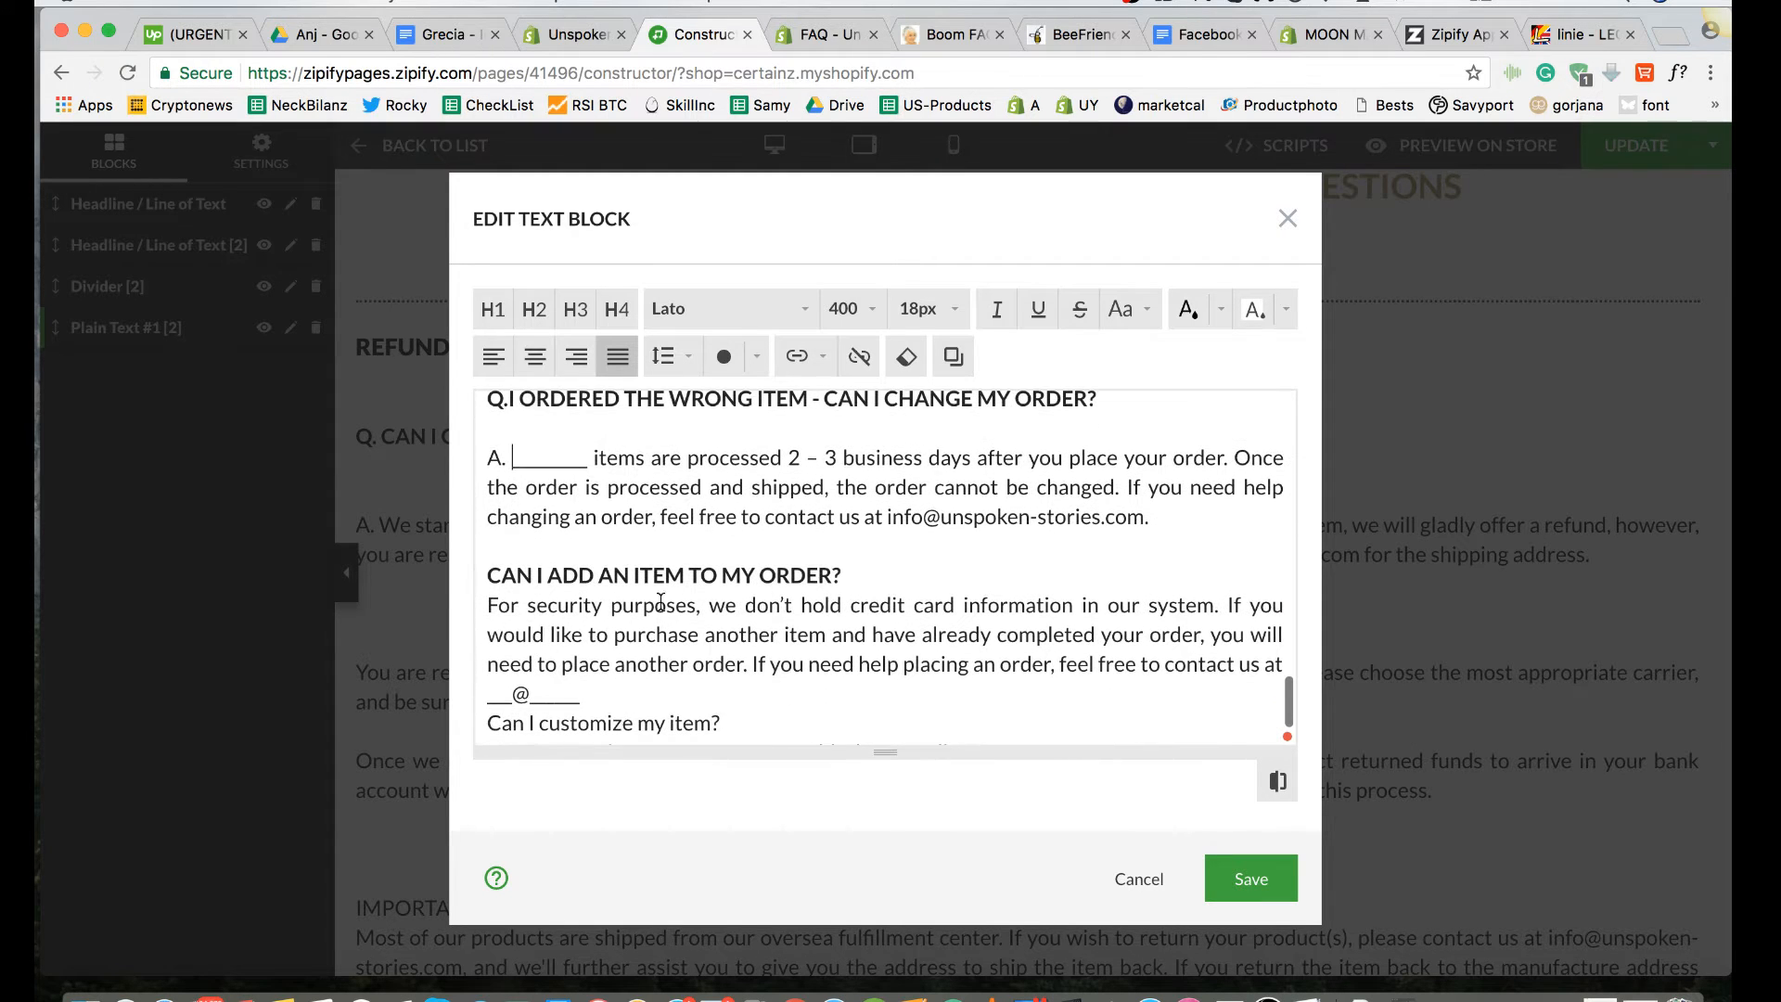
{"action": "scroll", "coordinate": [697, 594], "scroll_direction": "up", "scroll_amount": 2}
{"action": "scroll", "coordinate": [687, 614], "scroll_direction": "down", "scroll_amount": 2}
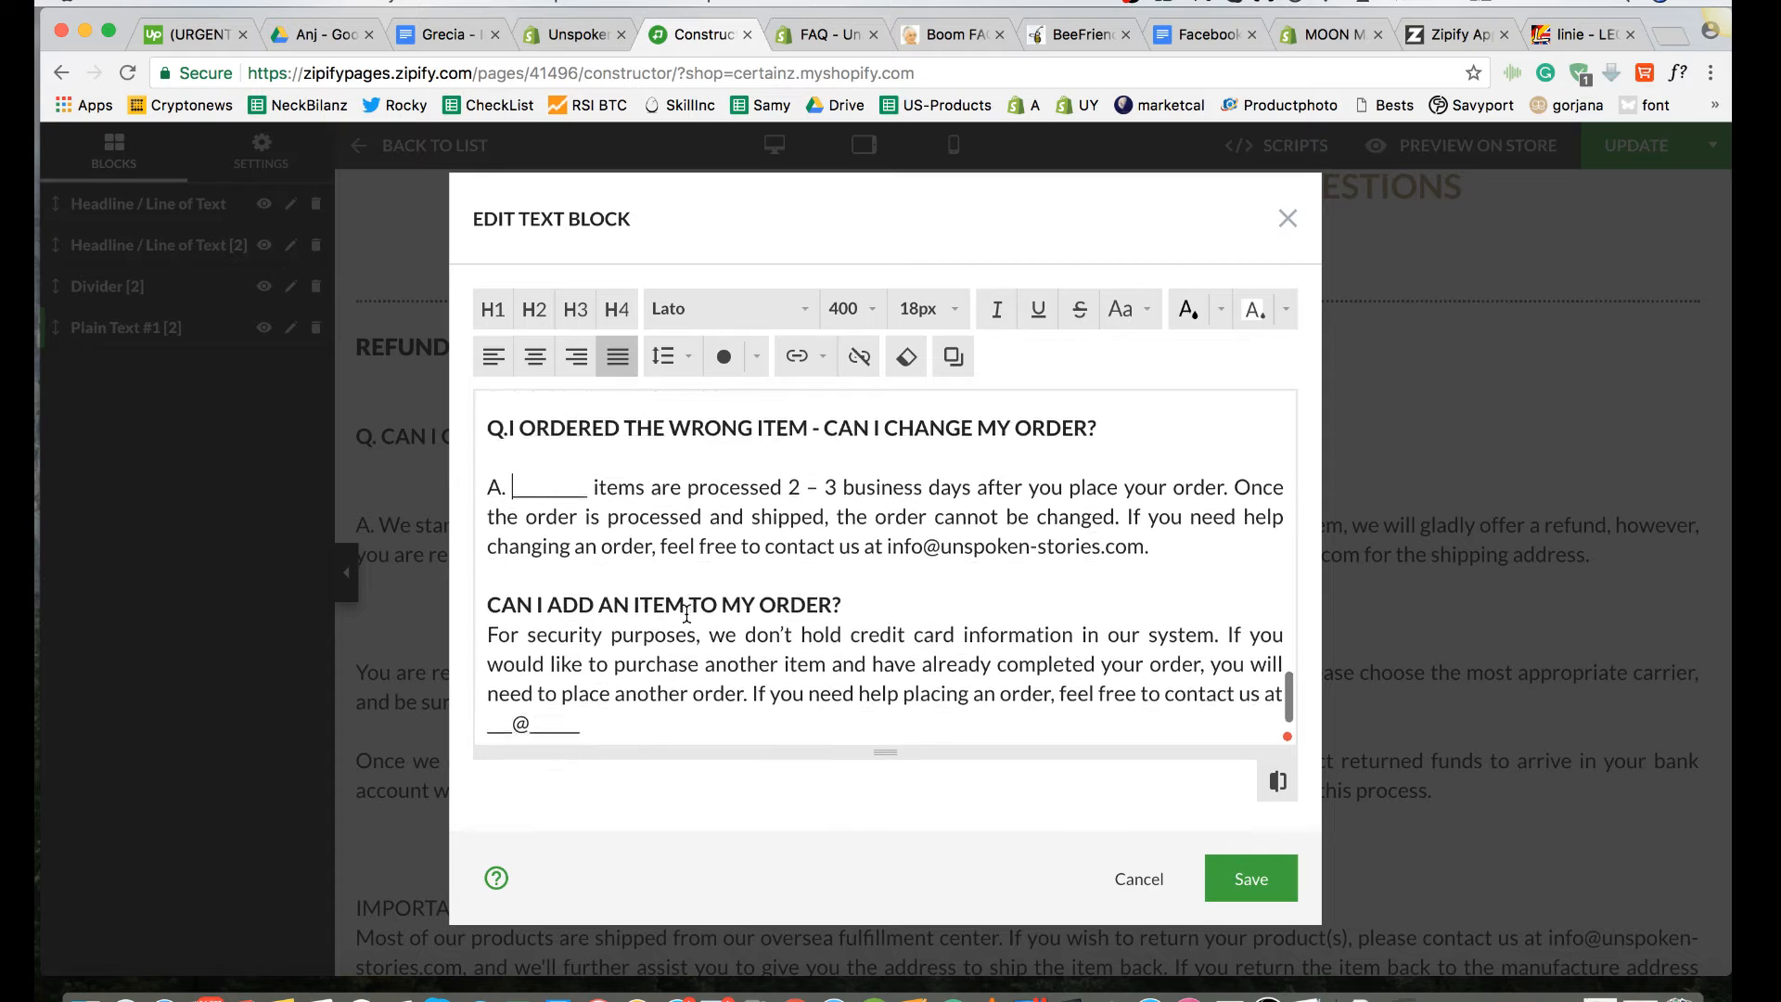
{"action": "left_click", "coordinate": [862, 543]}
{"action": "key", "text": "Return"}
{"action": "left_click", "coordinate": [490, 599]}
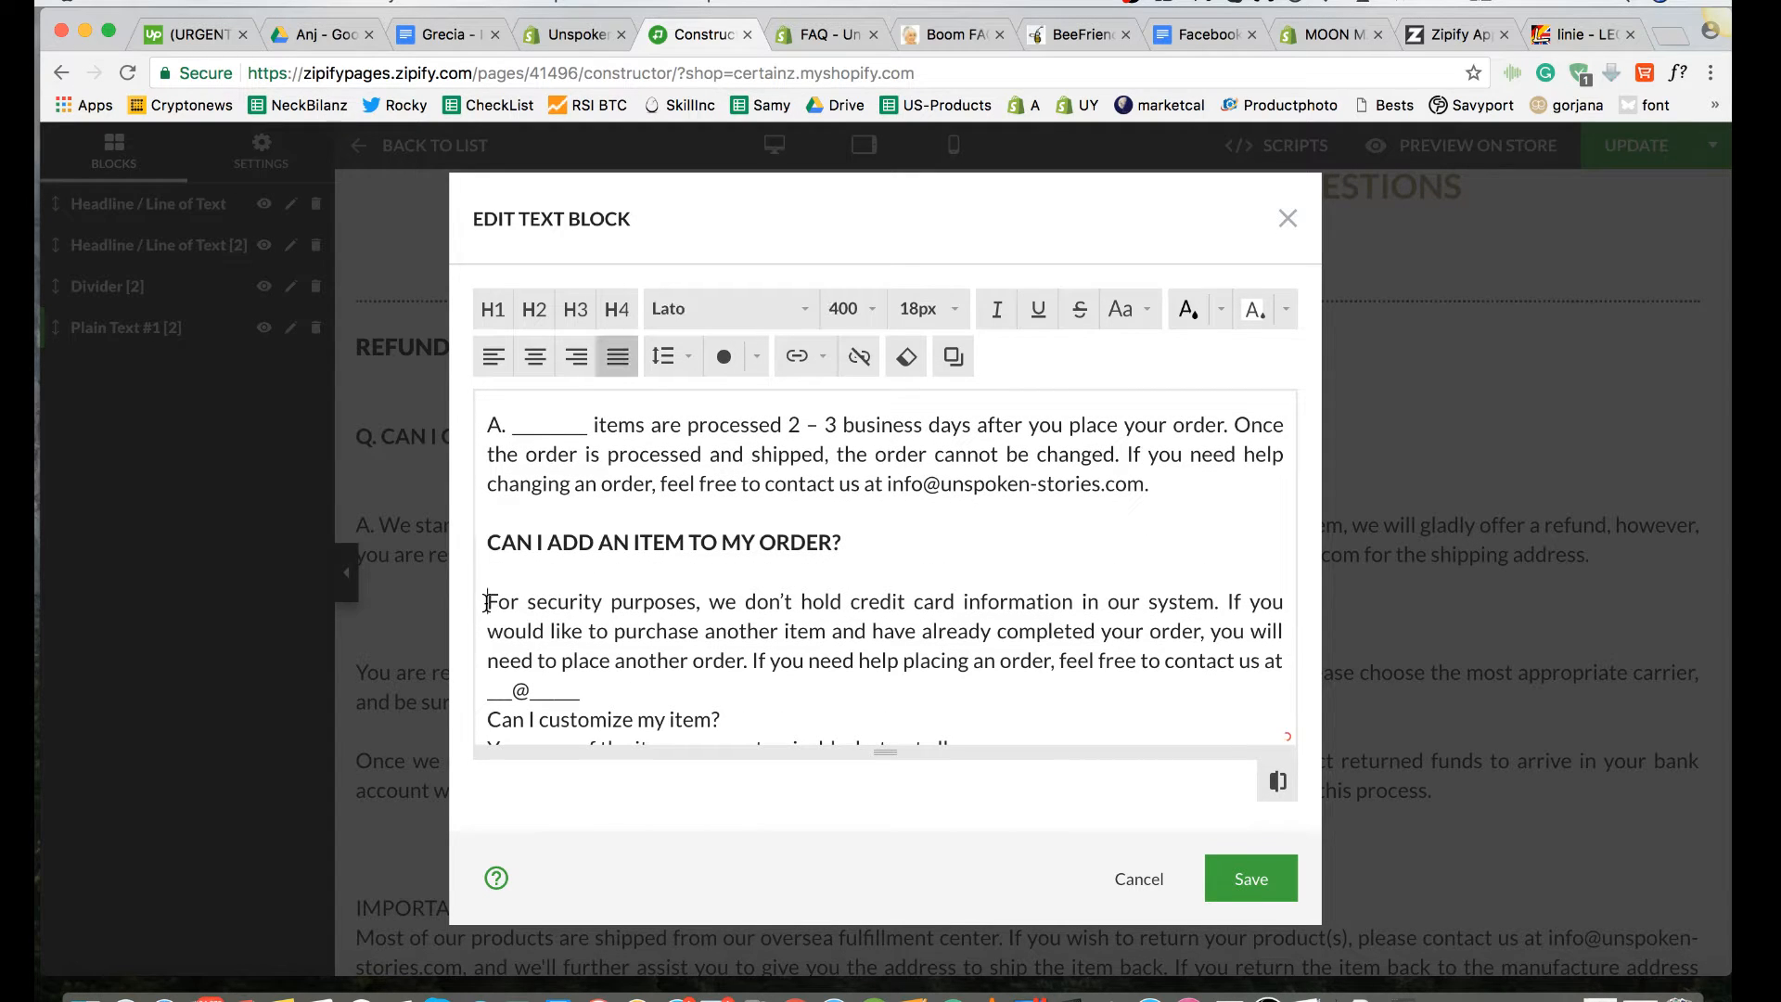
{"action": "type", "text": "A."}
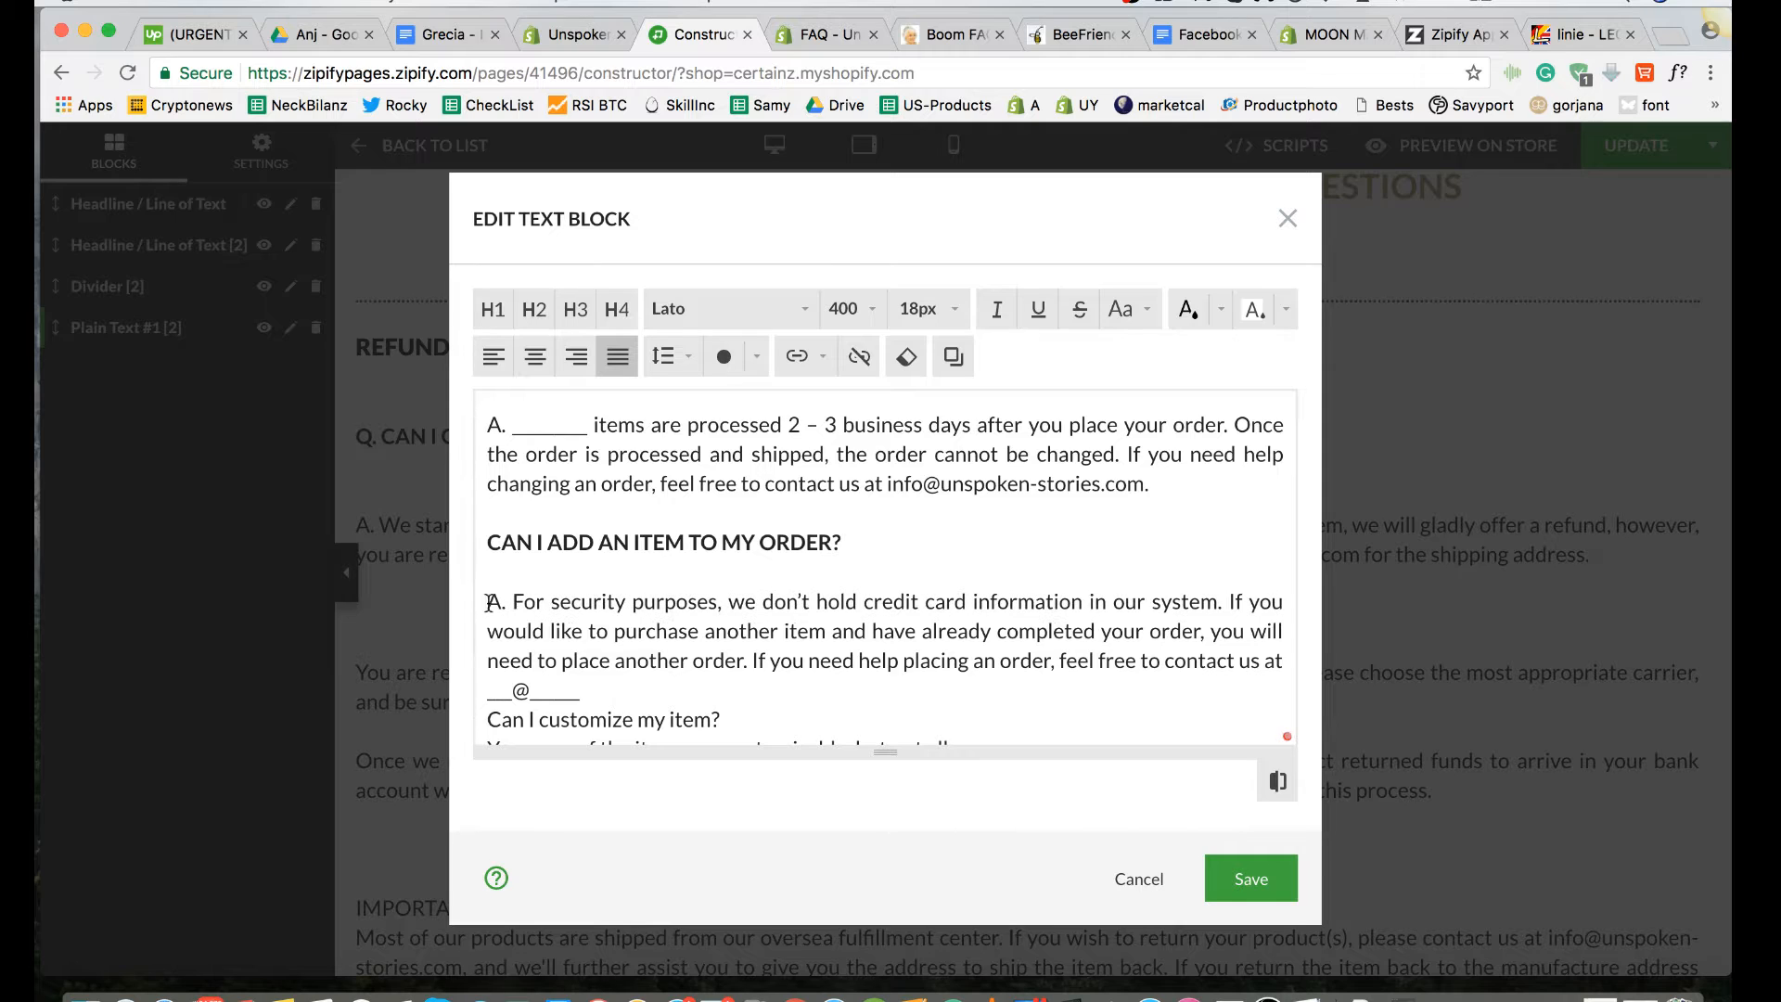
Step: Insert a blank line between the add-an-item answer and the "Can I customize my item?" question
{"action": "scroll", "coordinate": [519, 607], "scroll_direction": "down", "scroll_amount": 2}
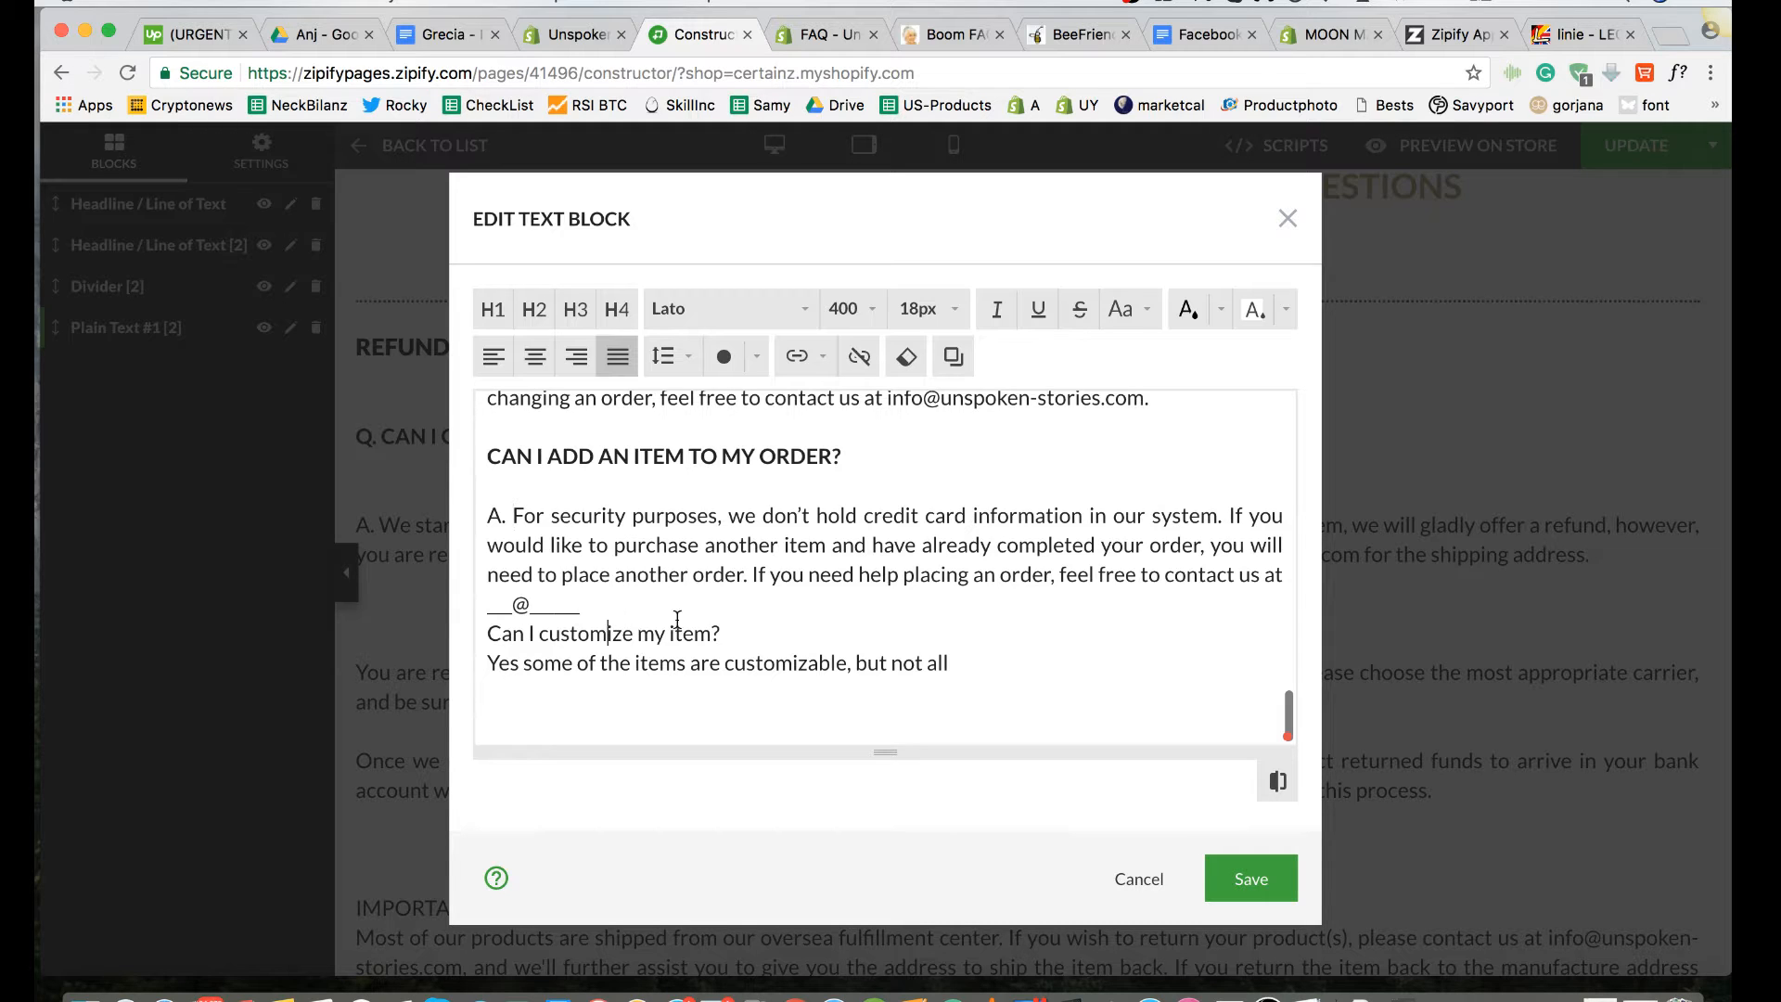
{"action": "left_click_drag", "start_coordinate": [731, 628], "coordinate": [483, 631]}
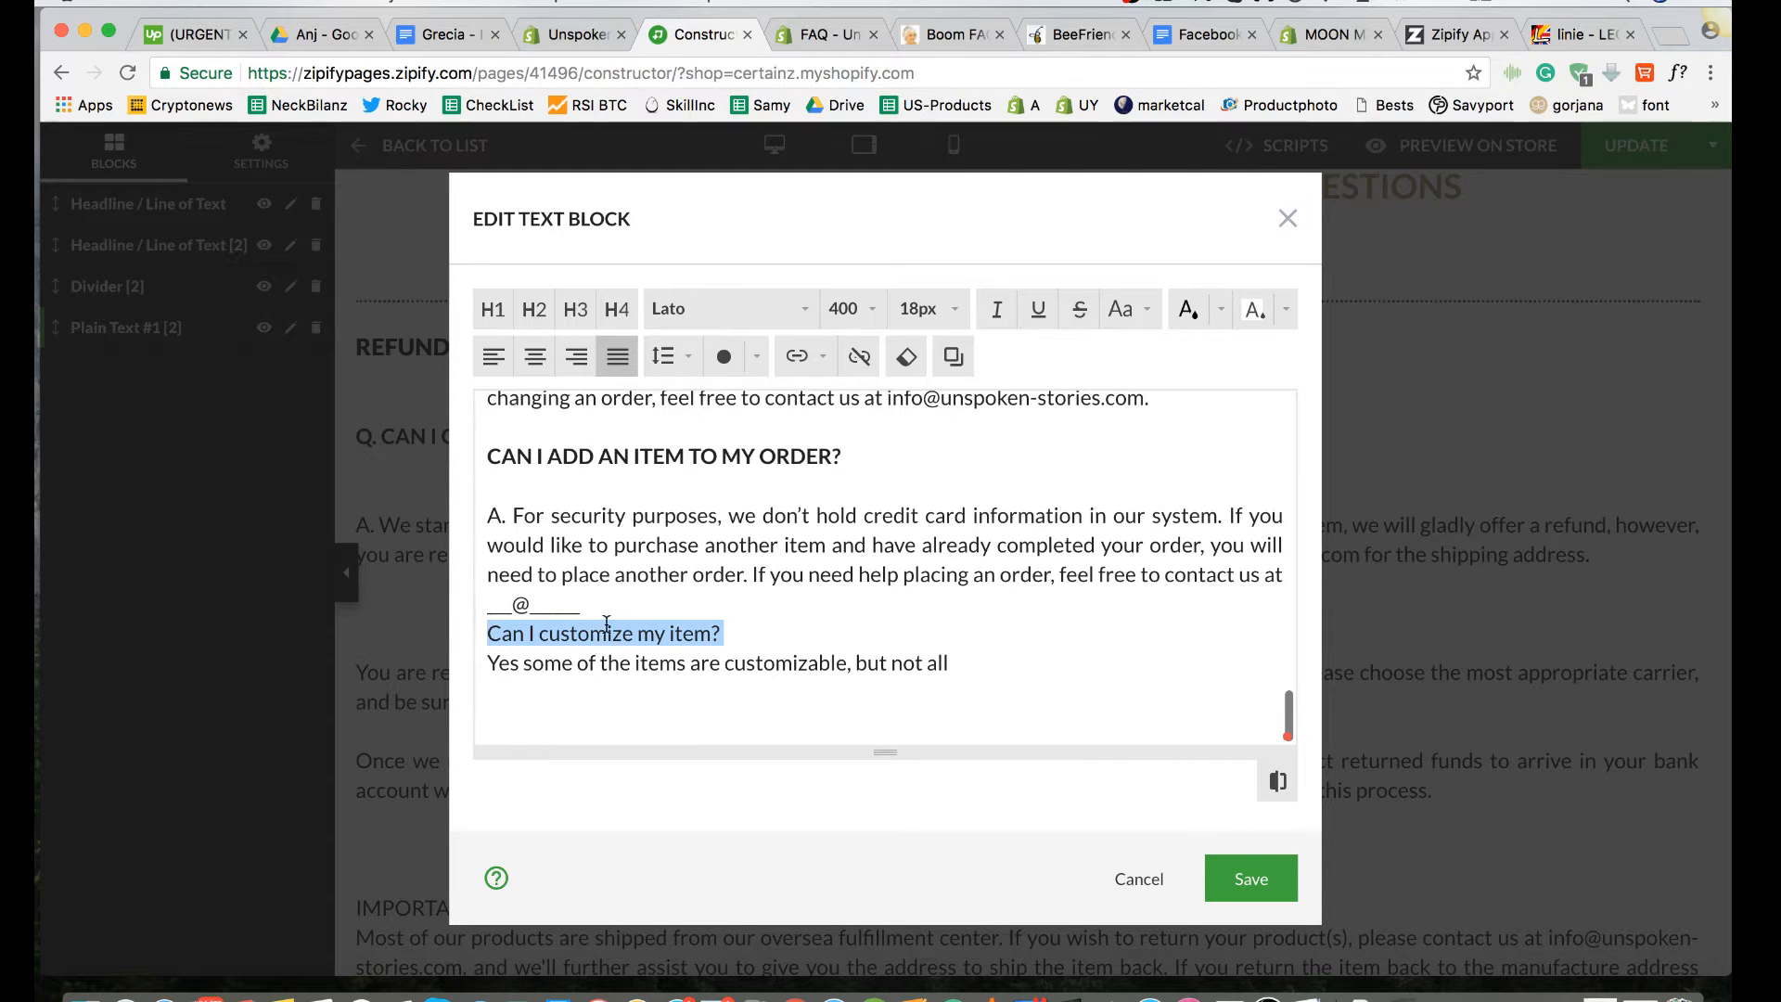
{"action": "left_click", "coordinate": [642, 608]}
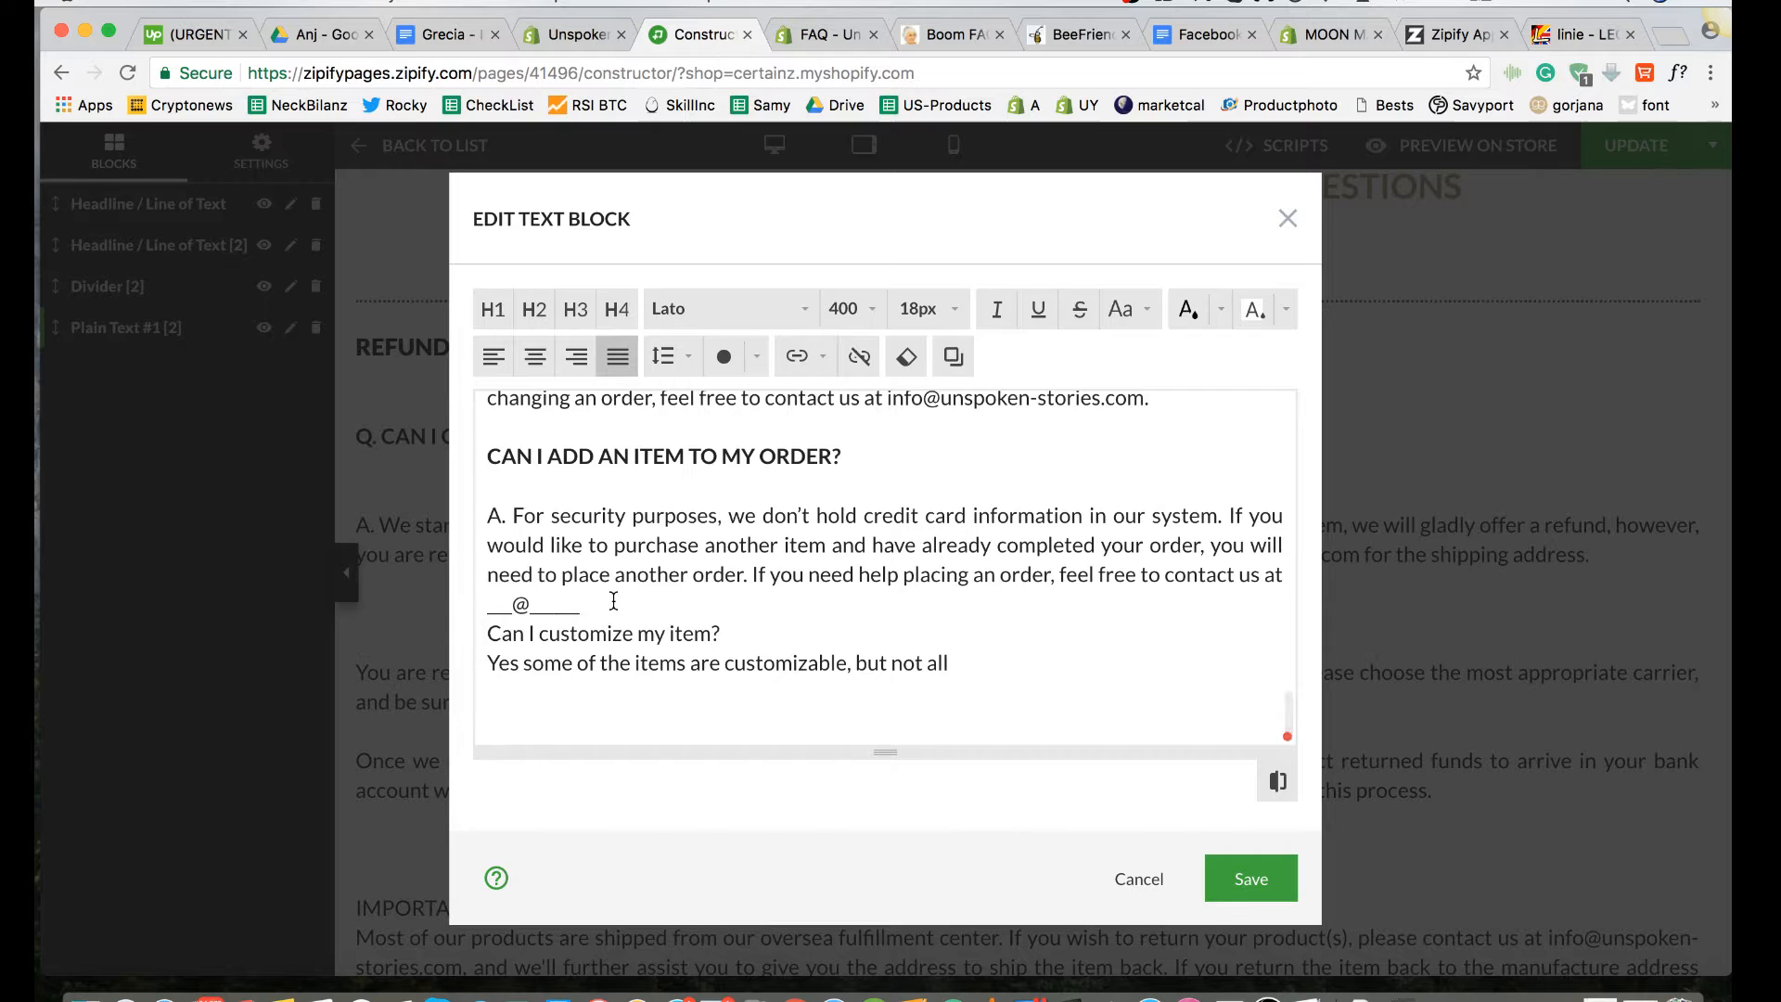
{"action": "key", "text": "Return"}
Step: Prefix the "Can I customize my item?" question with "Q." and set the whole line's font weight to 700
{"action": "left_click_drag", "start_coordinate": [732, 653], "coordinate": [480, 648]}
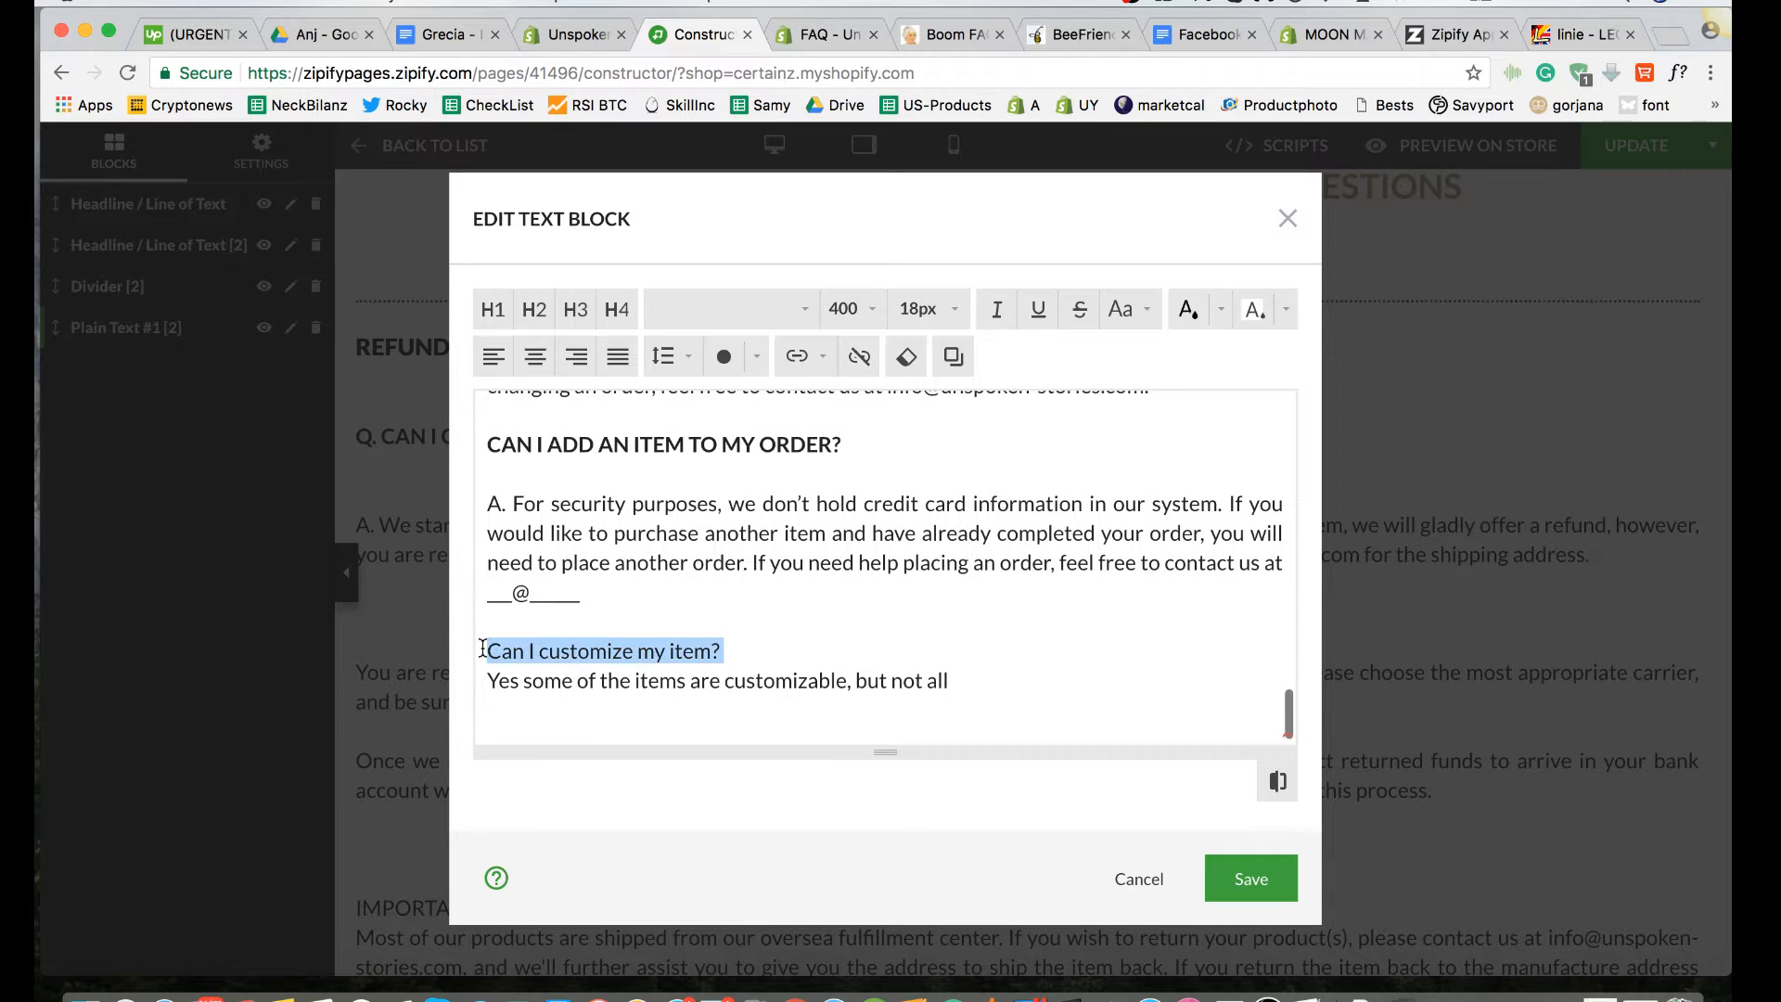
{"action": "left_click", "coordinate": [484, 648]}
{"action": "type", "text": "Q."}
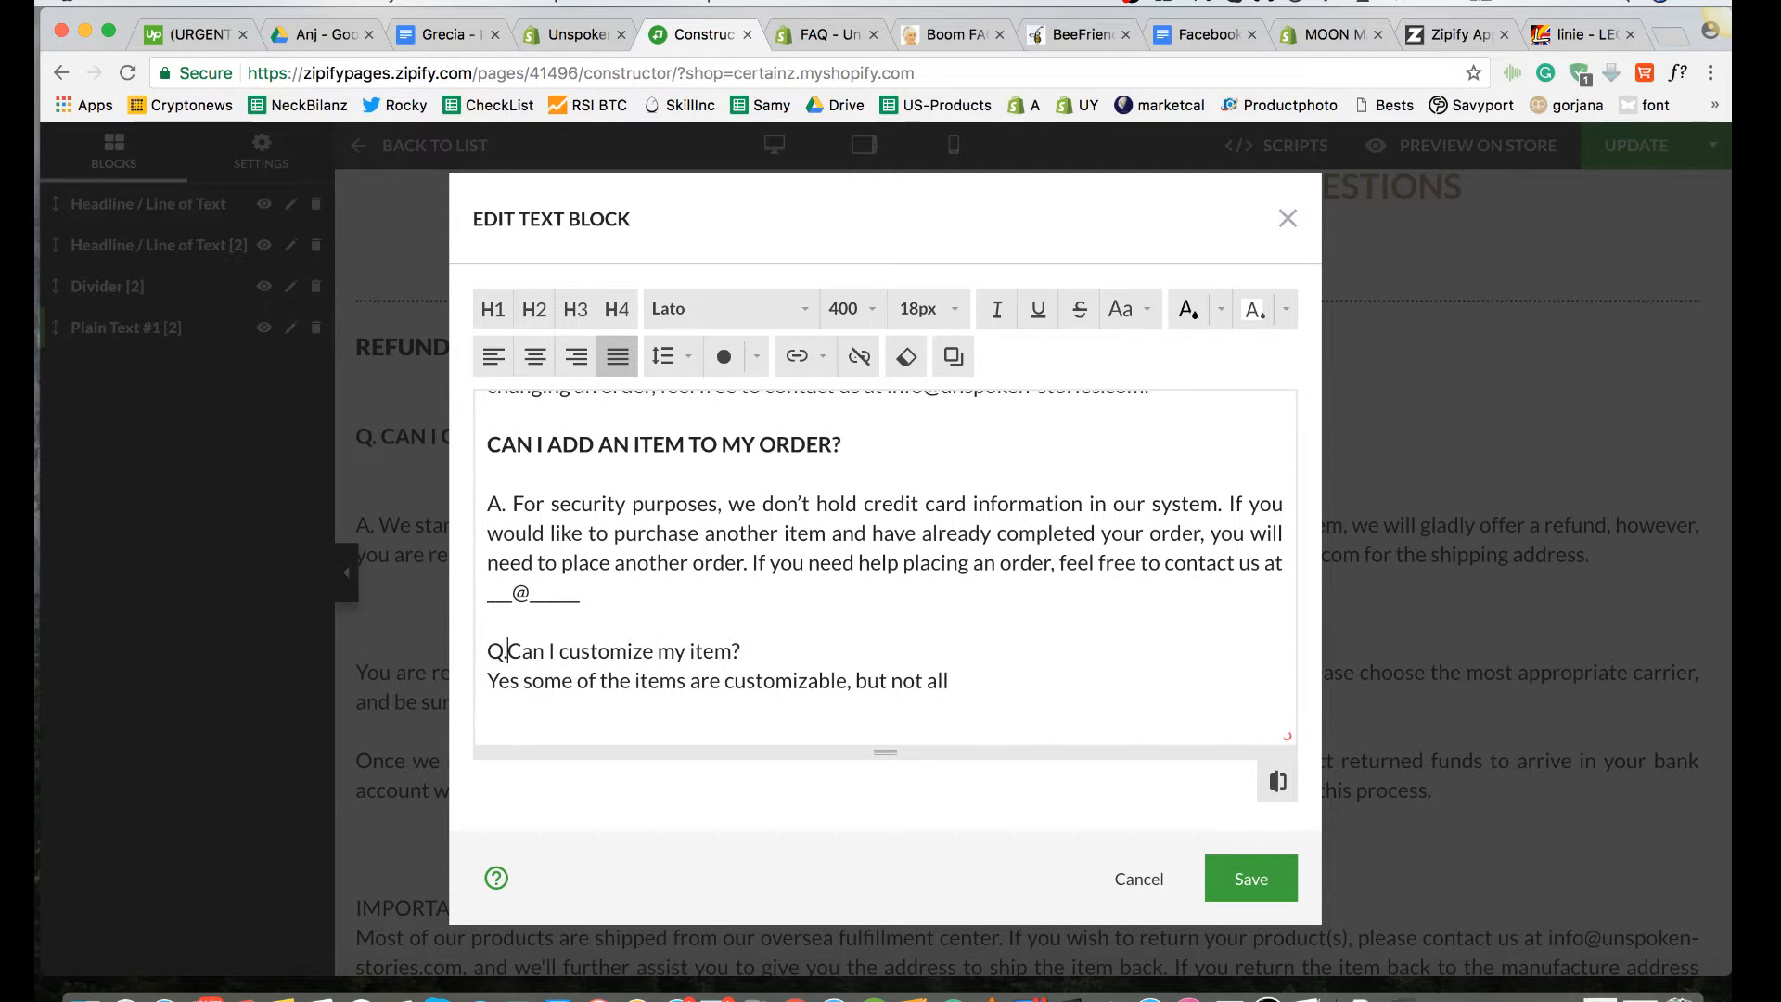
{"action": "left_click_drag", "start_coordinate": [753, 649], "coordinate": [461, 652]}
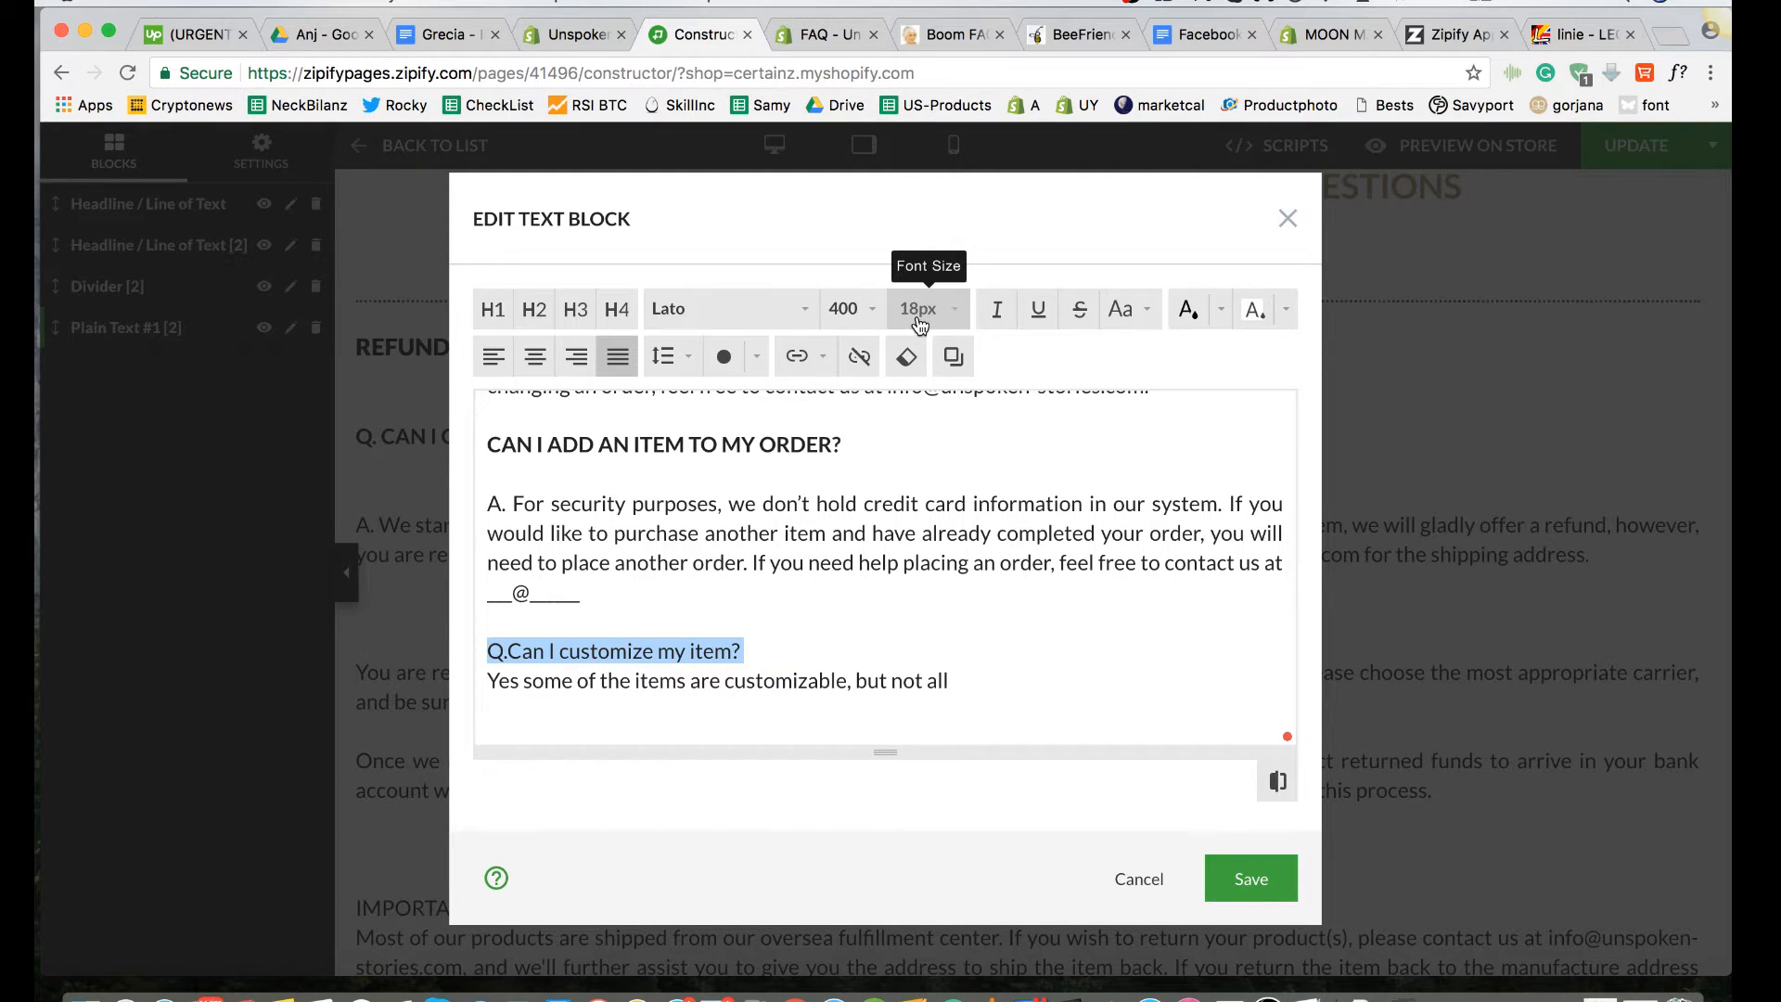
{"action": "left_click", "coordinate": [847, 309]}
{"action": "left_click", "coordinate": [863, 433]}
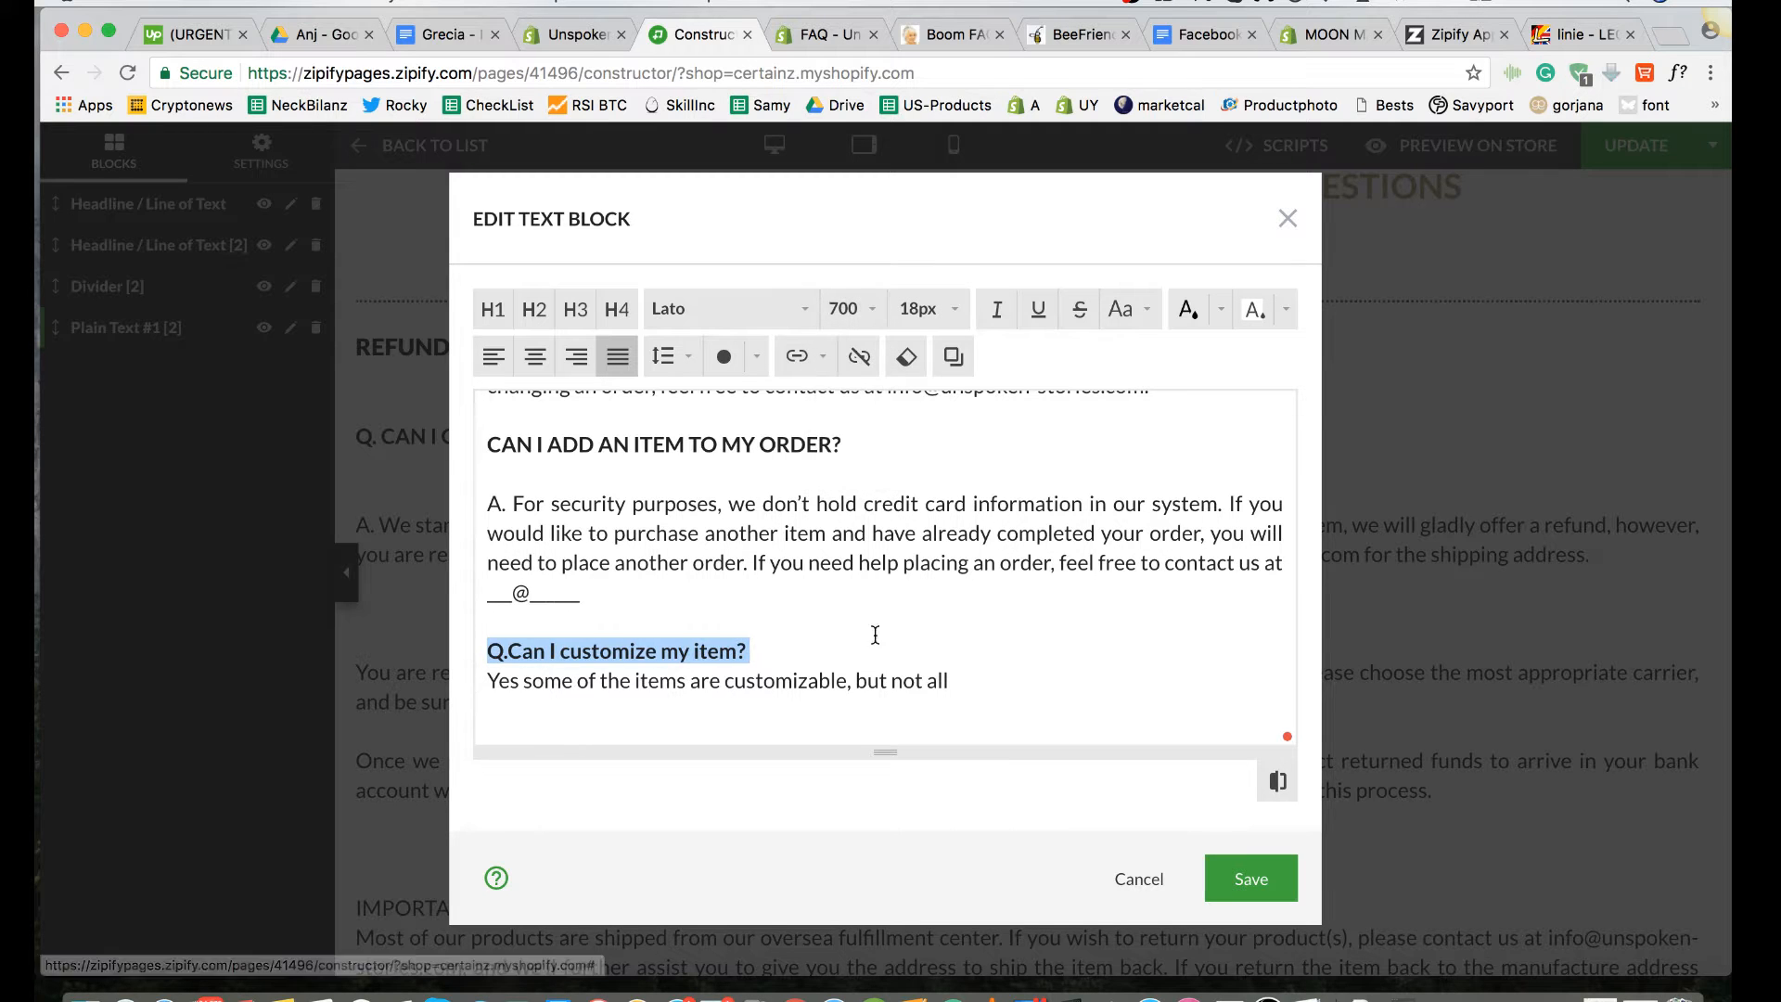
{"action": "left_click", "coordinate": [795, 658]}
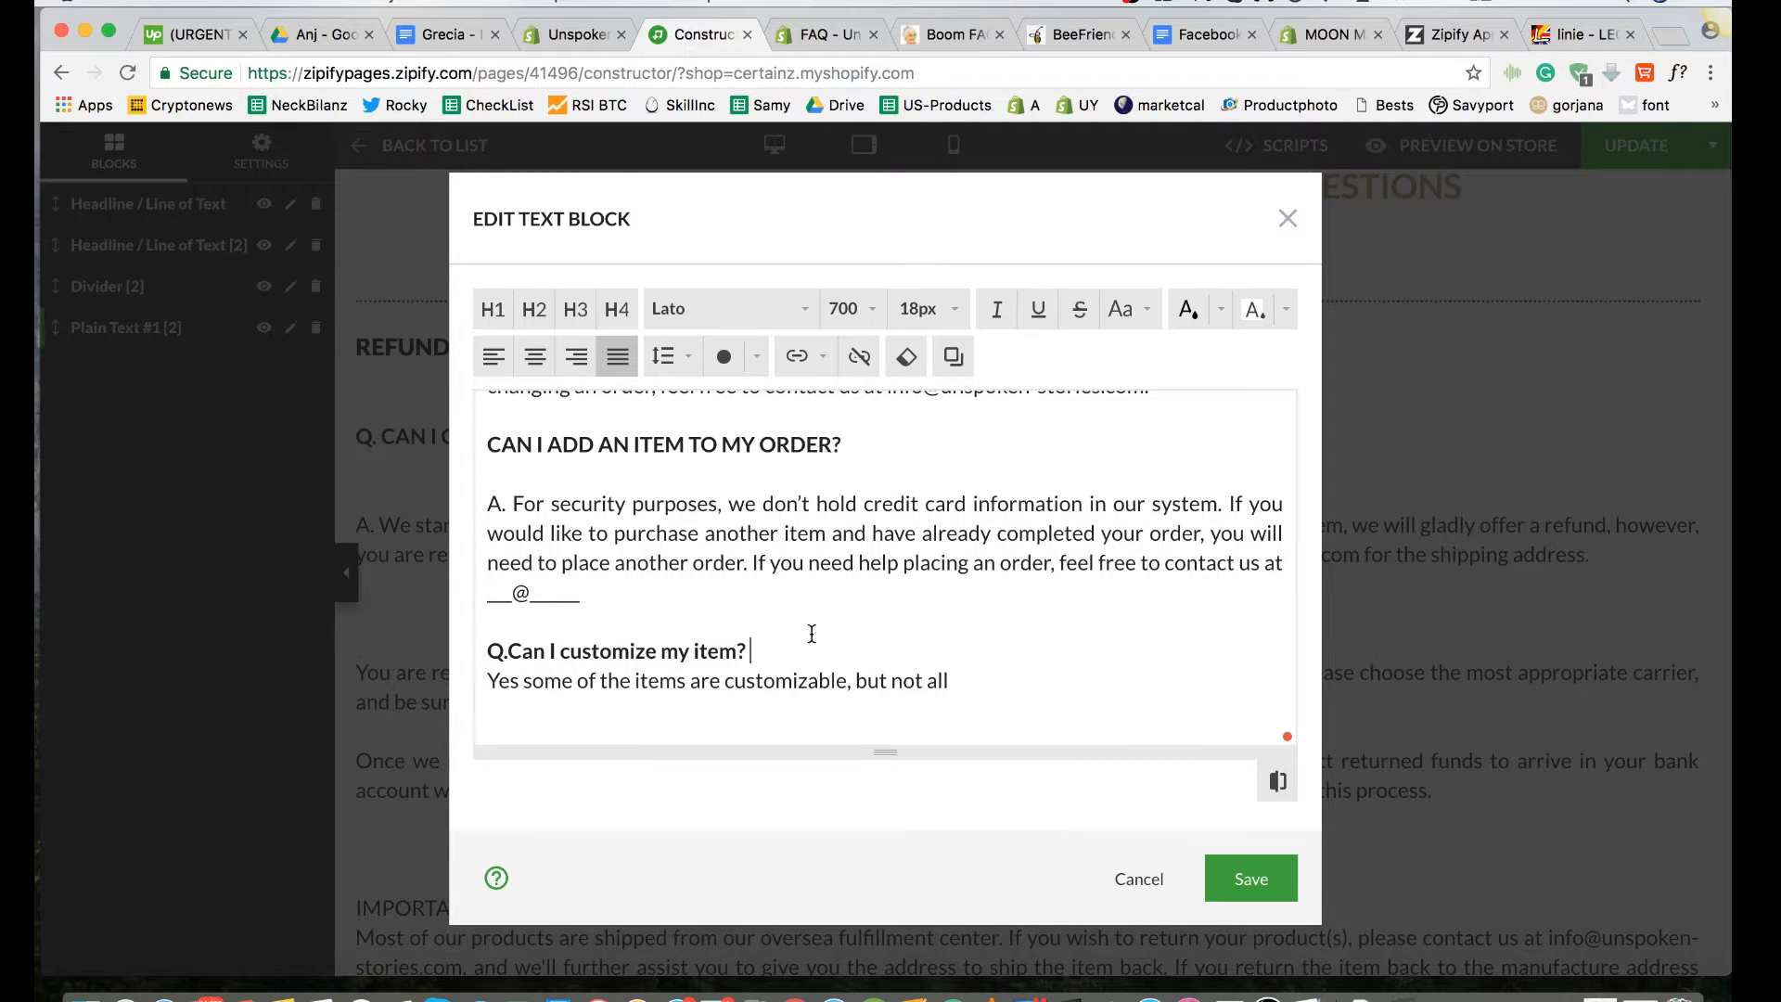
Step: Convert the "Can I customize my item?" question text after "Q." to uppercase
{"action": "scroll", "coordinate": [812, 634], "scroll_direction": "down", "scroll_amount": 1}
{"action": "scroll", "coordinate": [812, 635], "scroll_direction": "up", "scroll_amount": 2}
{"action": "scroll", "coordinate": [811, 635], "scroll_direction": "down", "scroll_amount": 2}
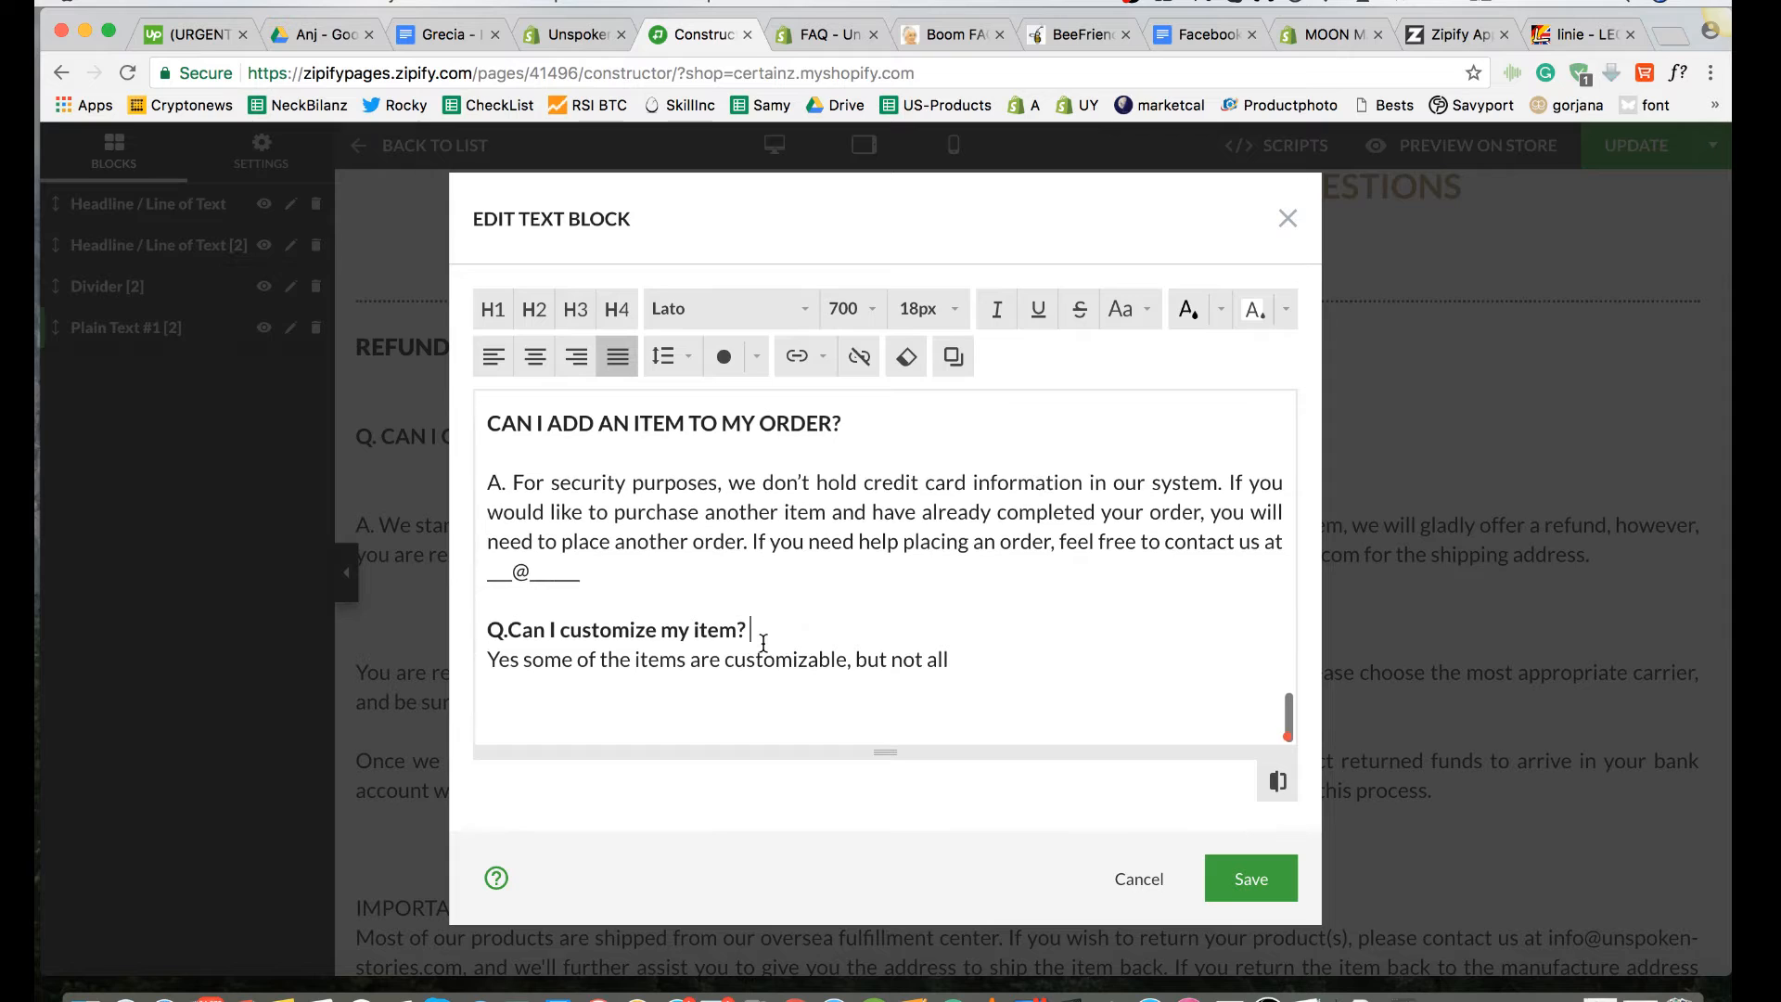
{"action": "scroll", "coordinate": [763, 640], "scroll_direction": "up", "scroll_amount": 2}
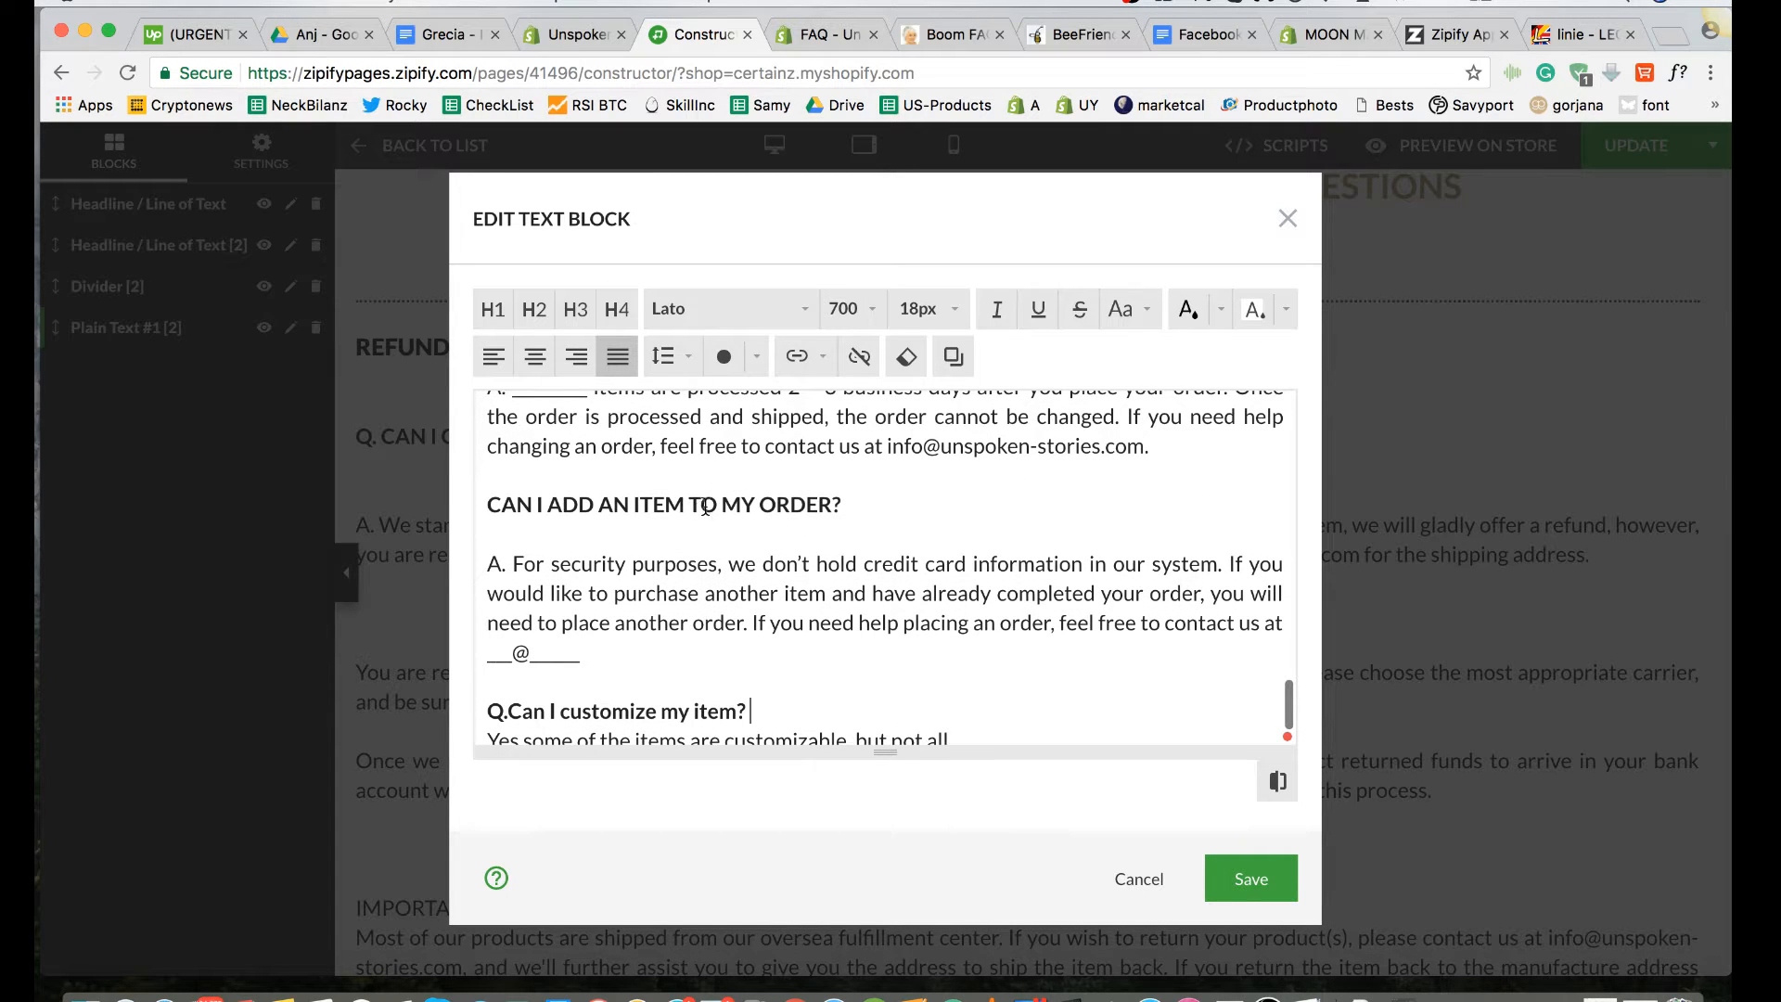
{"action": "scroll", "coordinate": [821, 524], "scroll_direction": "down", "scroll_amount": 2}
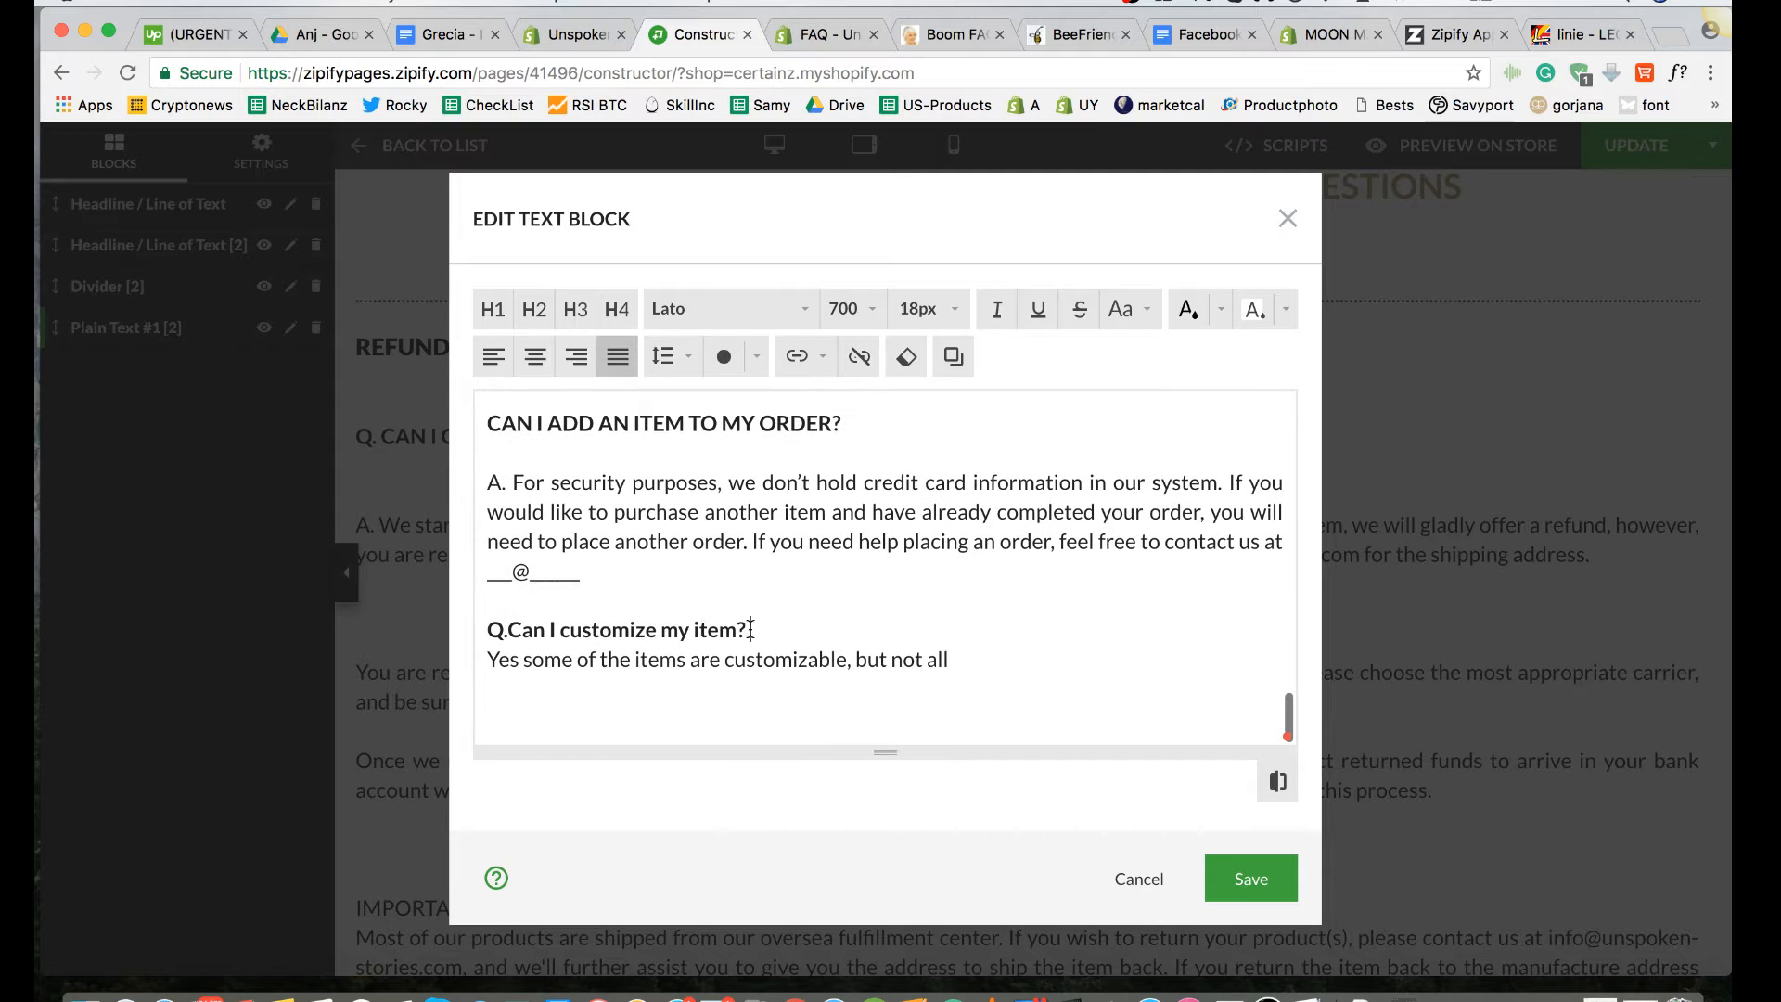
{"action": "left_click_drag", "start_coordinate": [750, 629], "coordinate": [530, 630]}
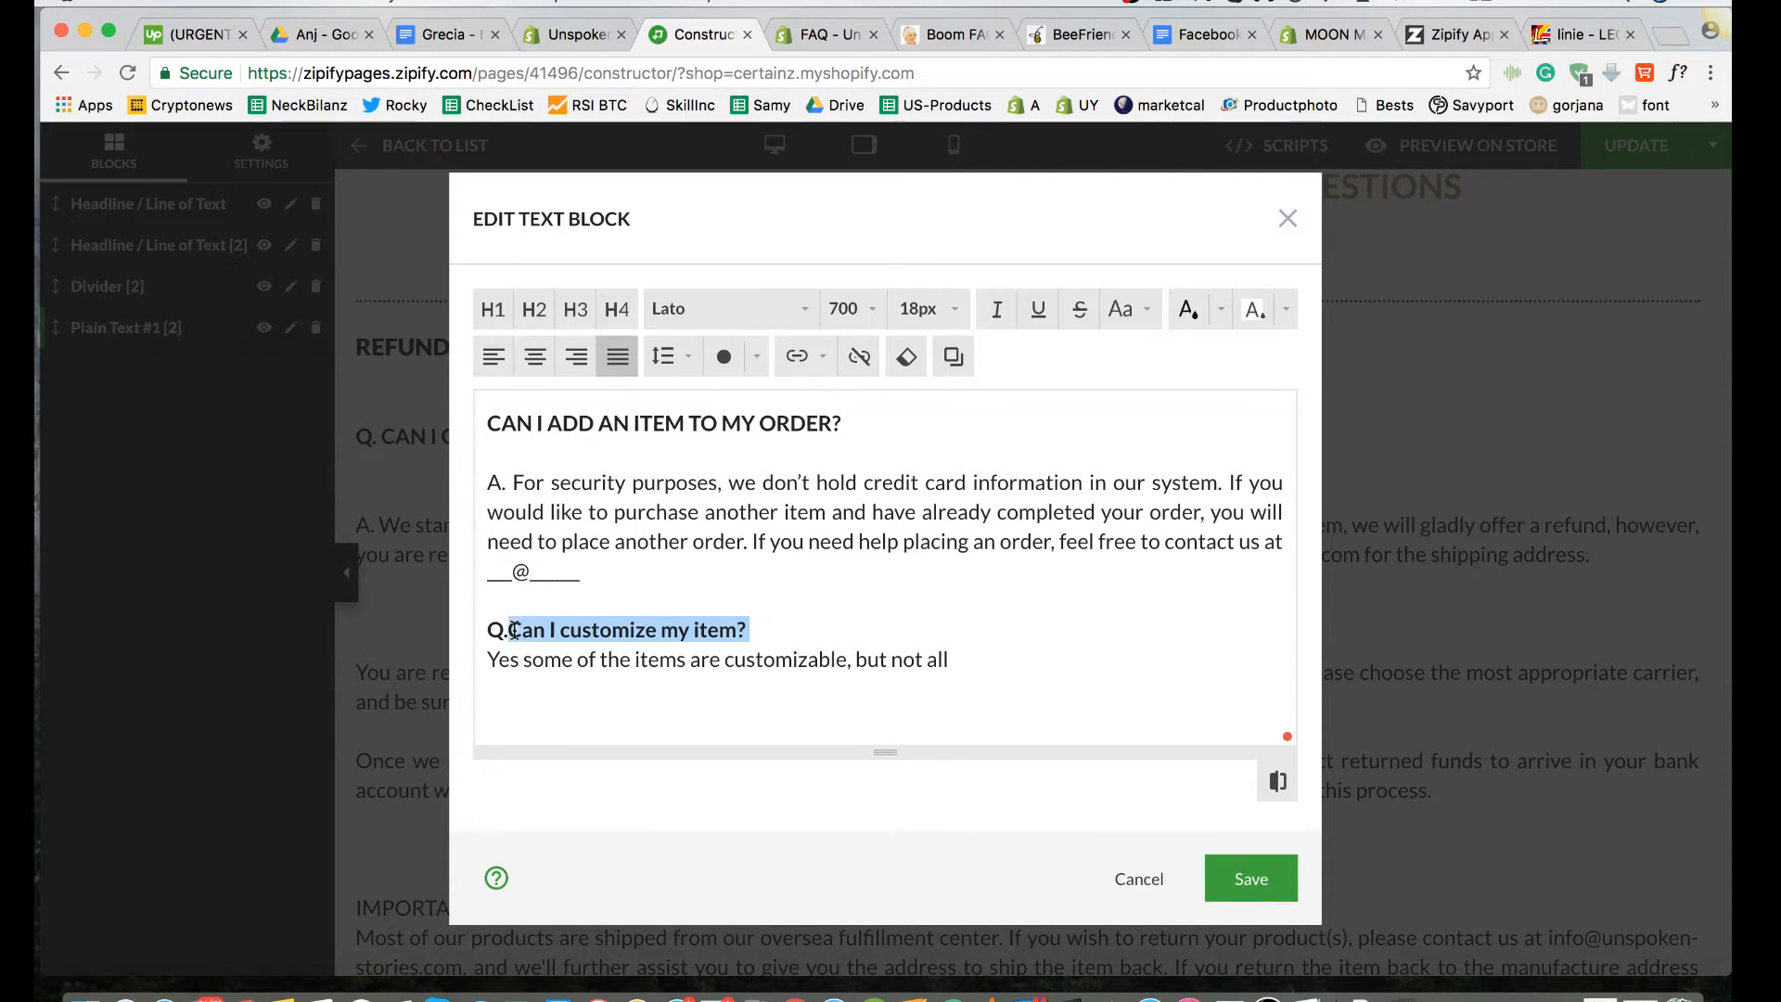
{"action": "left_click", "coordinate": [1148, 312]}
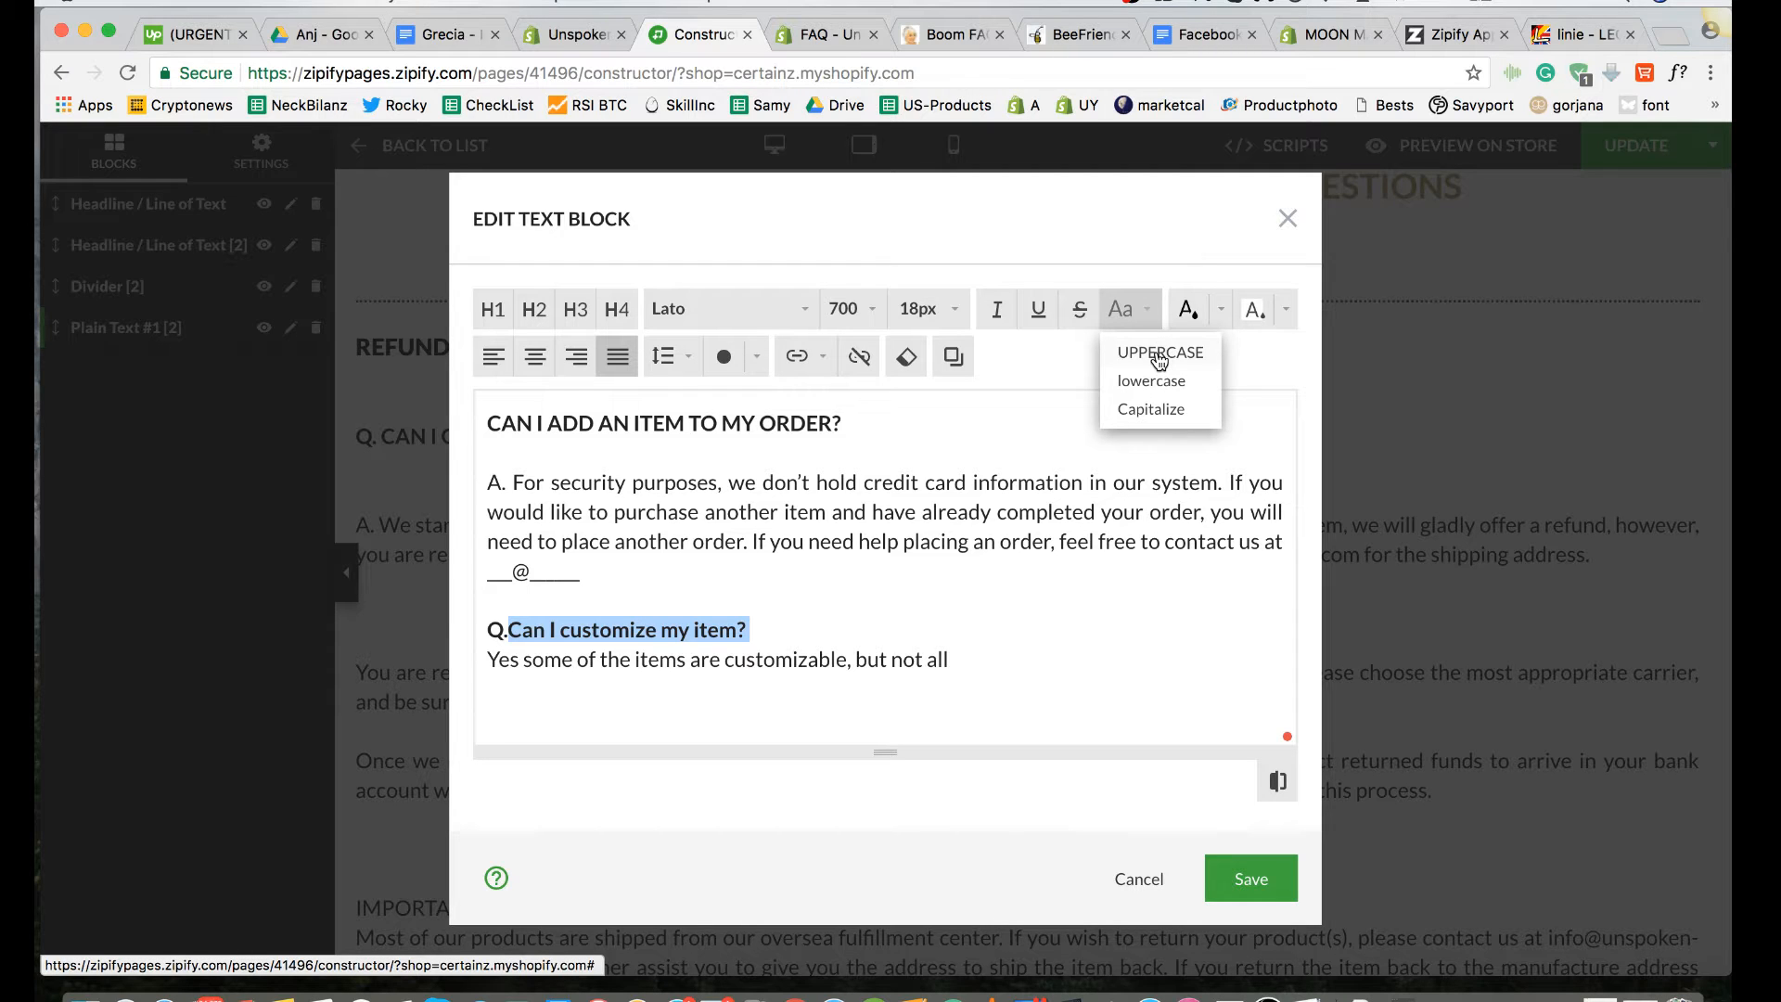
{"action": "left_click", "coordinate": [1160, 353]}
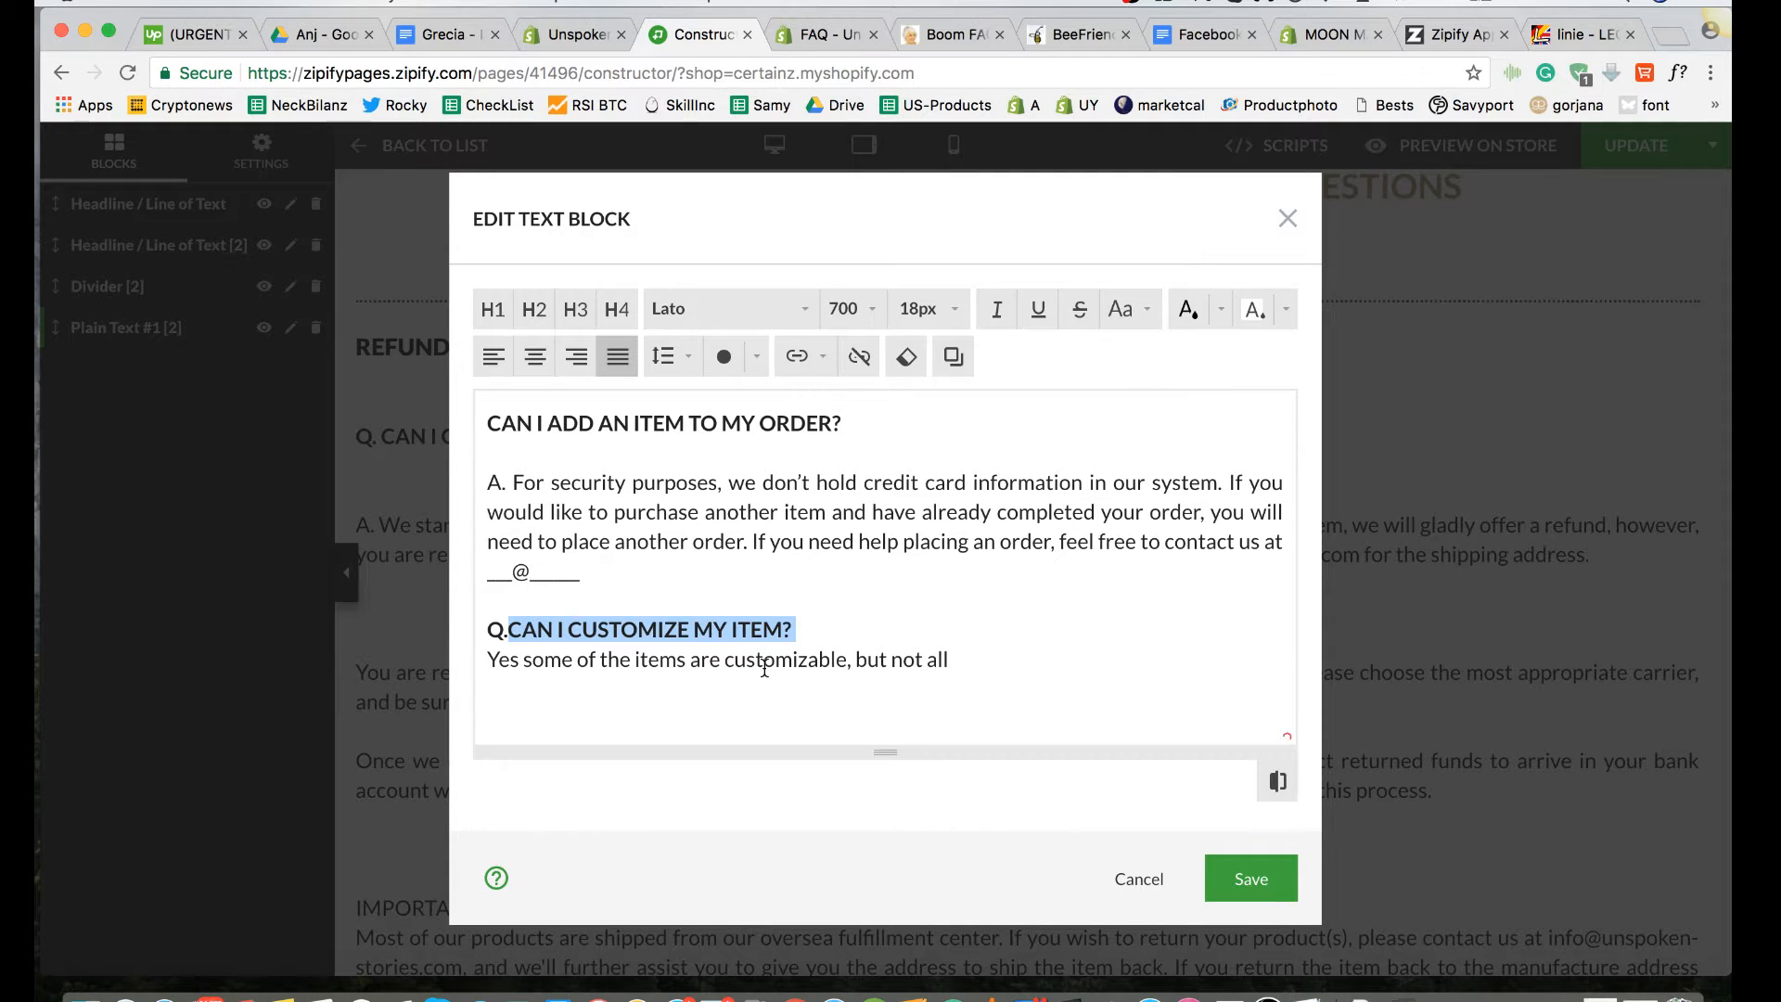
{"action": "left_click", "coordinate": [820, 621]}
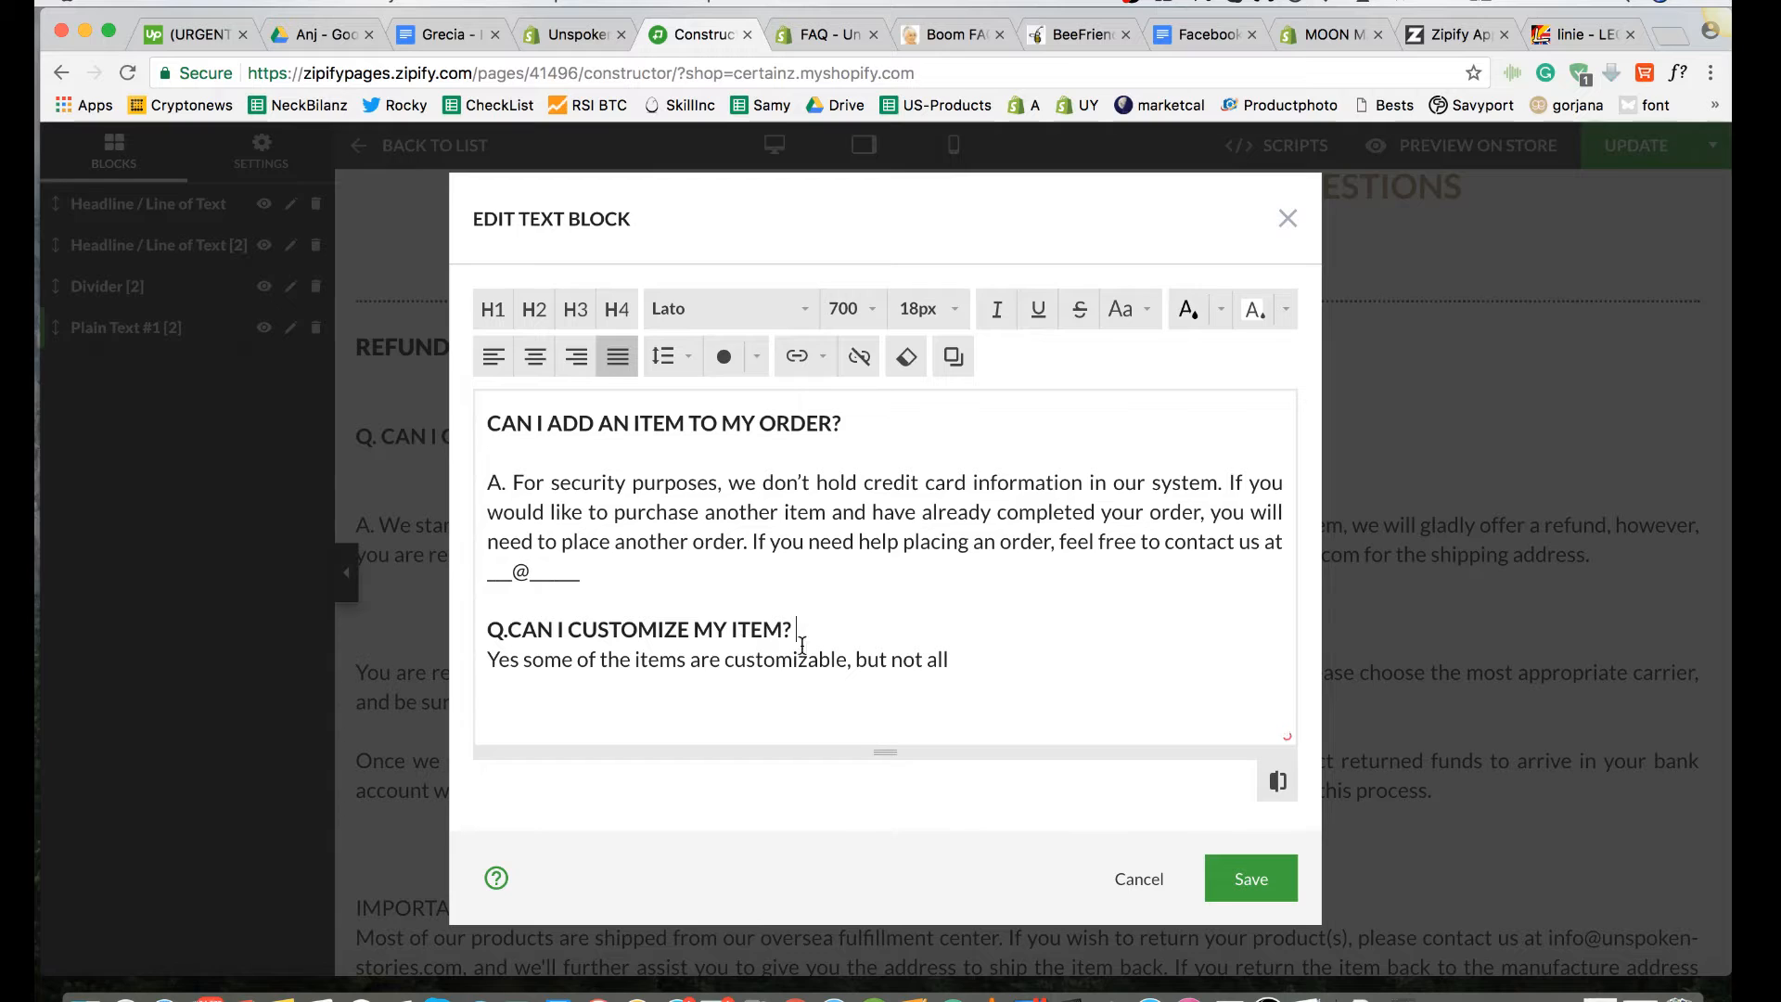
Step: Add a blank line below "Q.CAN I CUSTOMIZE MY ITEM?" and prefix its answer with "A. "
{"action": "left_click", "coordinate": [837, 42]}
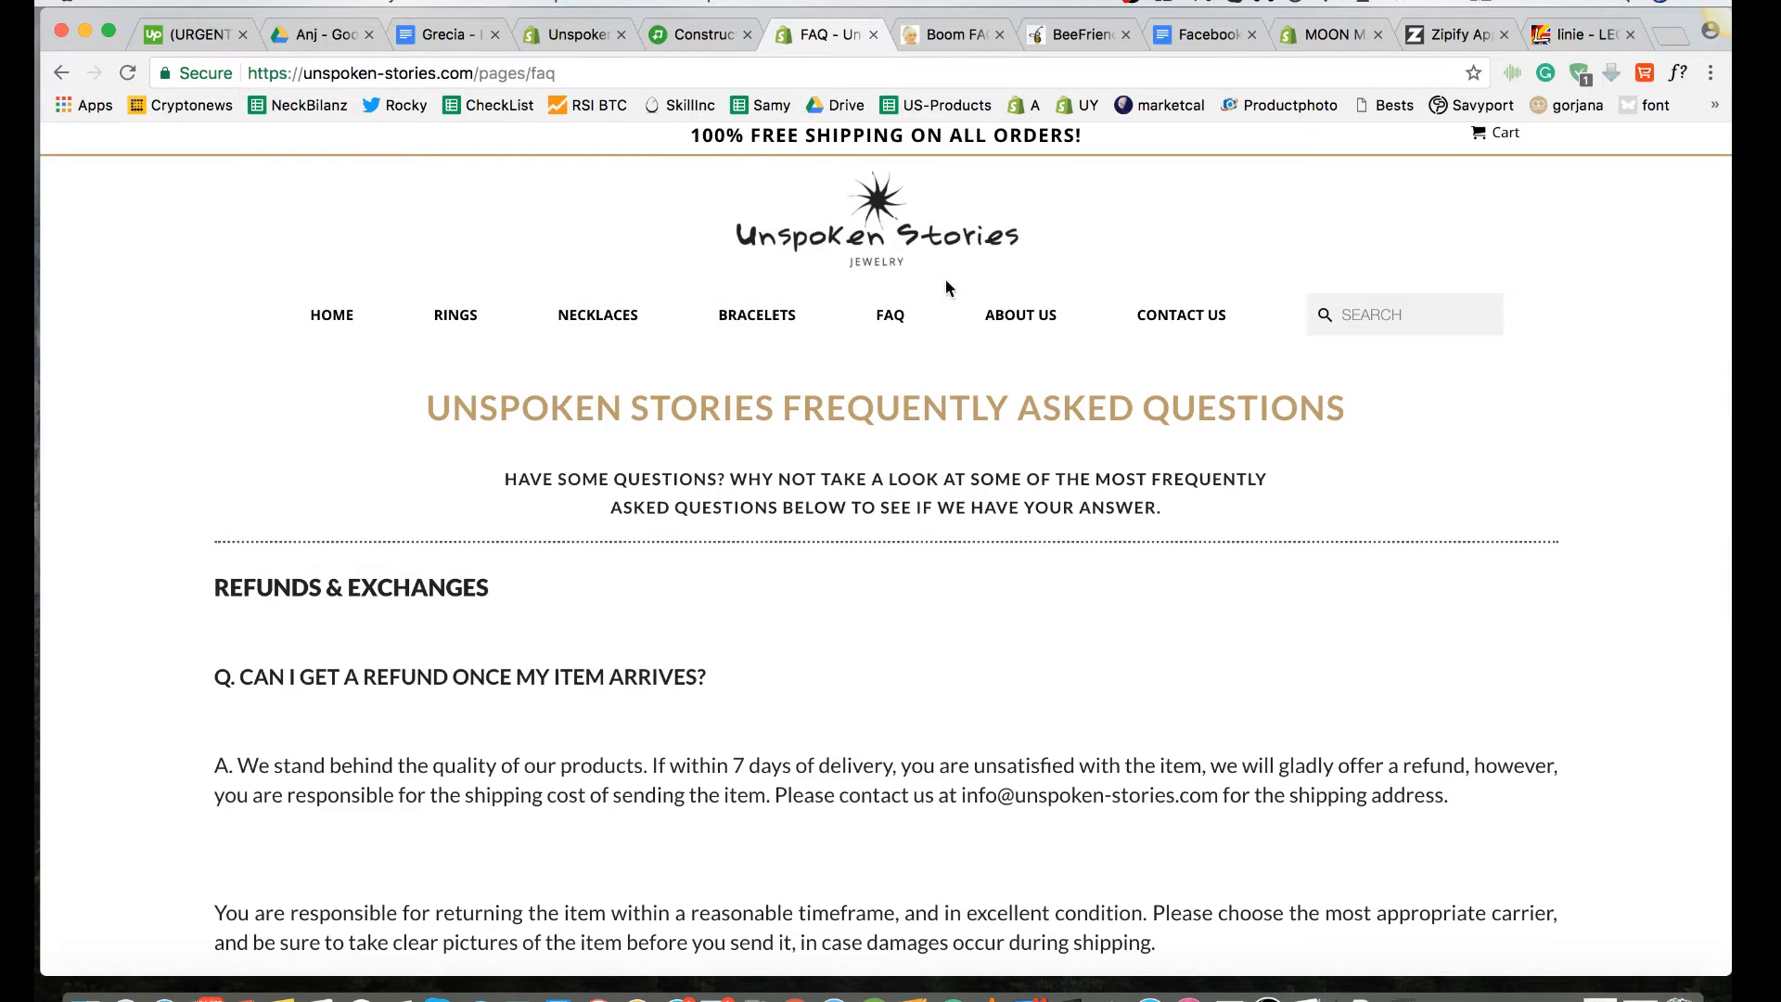
{"action": "left_click", "coordinate": [688, 36]}
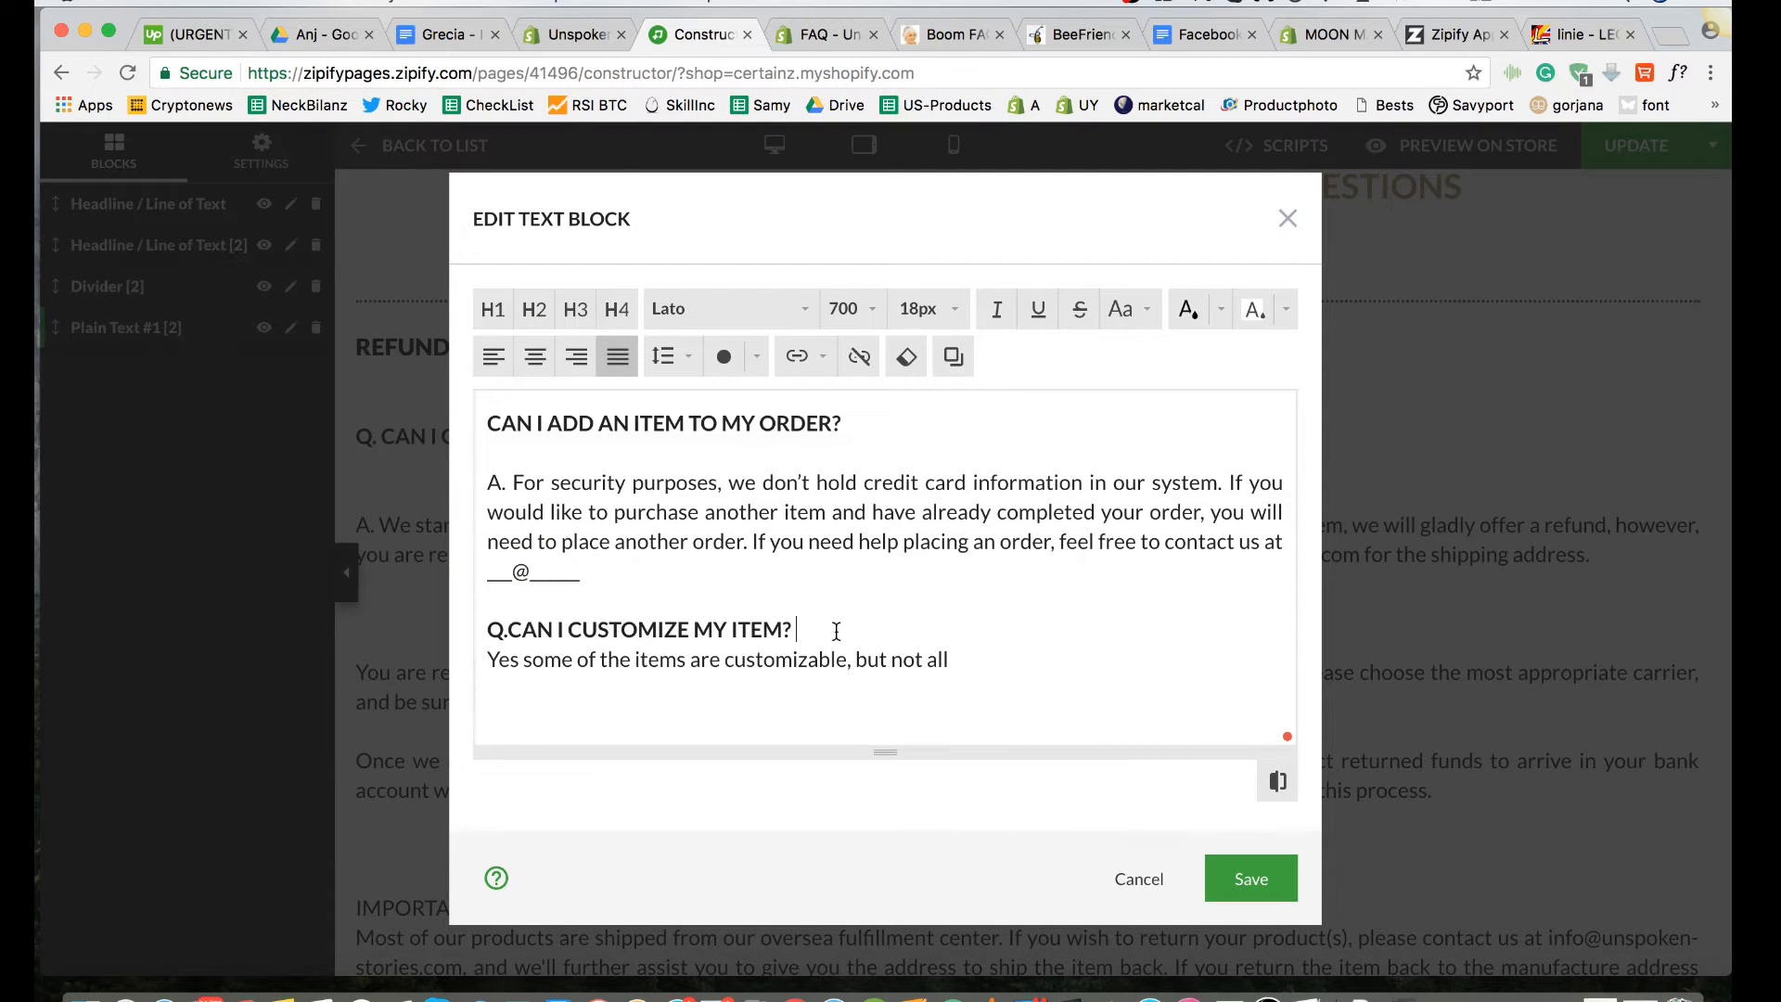
{"action": "key", "text": "Return"}
{"action": "left_click", "coordinate": [490, 659]}
{"action": "type", "text": "A."}
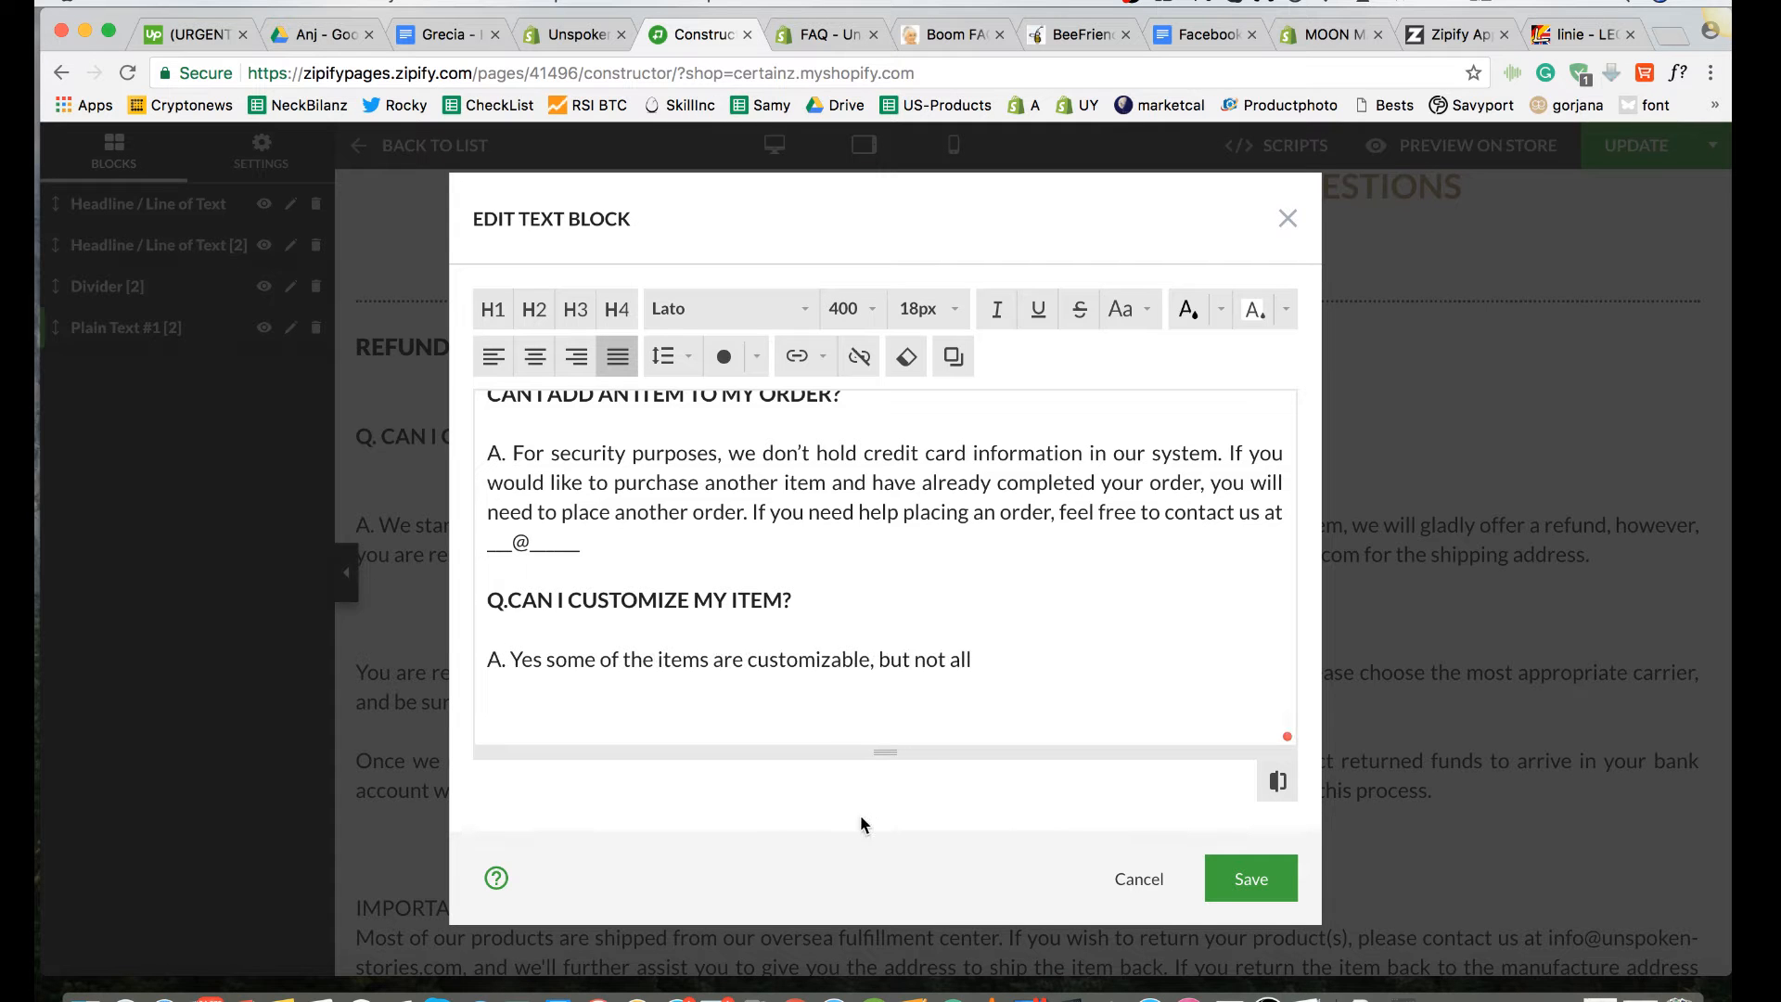
Step: Check through the edited FAQ text and save the text block
{"action": "scroll", "coordinate": [989, 667], "scroll_direction": "up", "scroll_amount": 20}
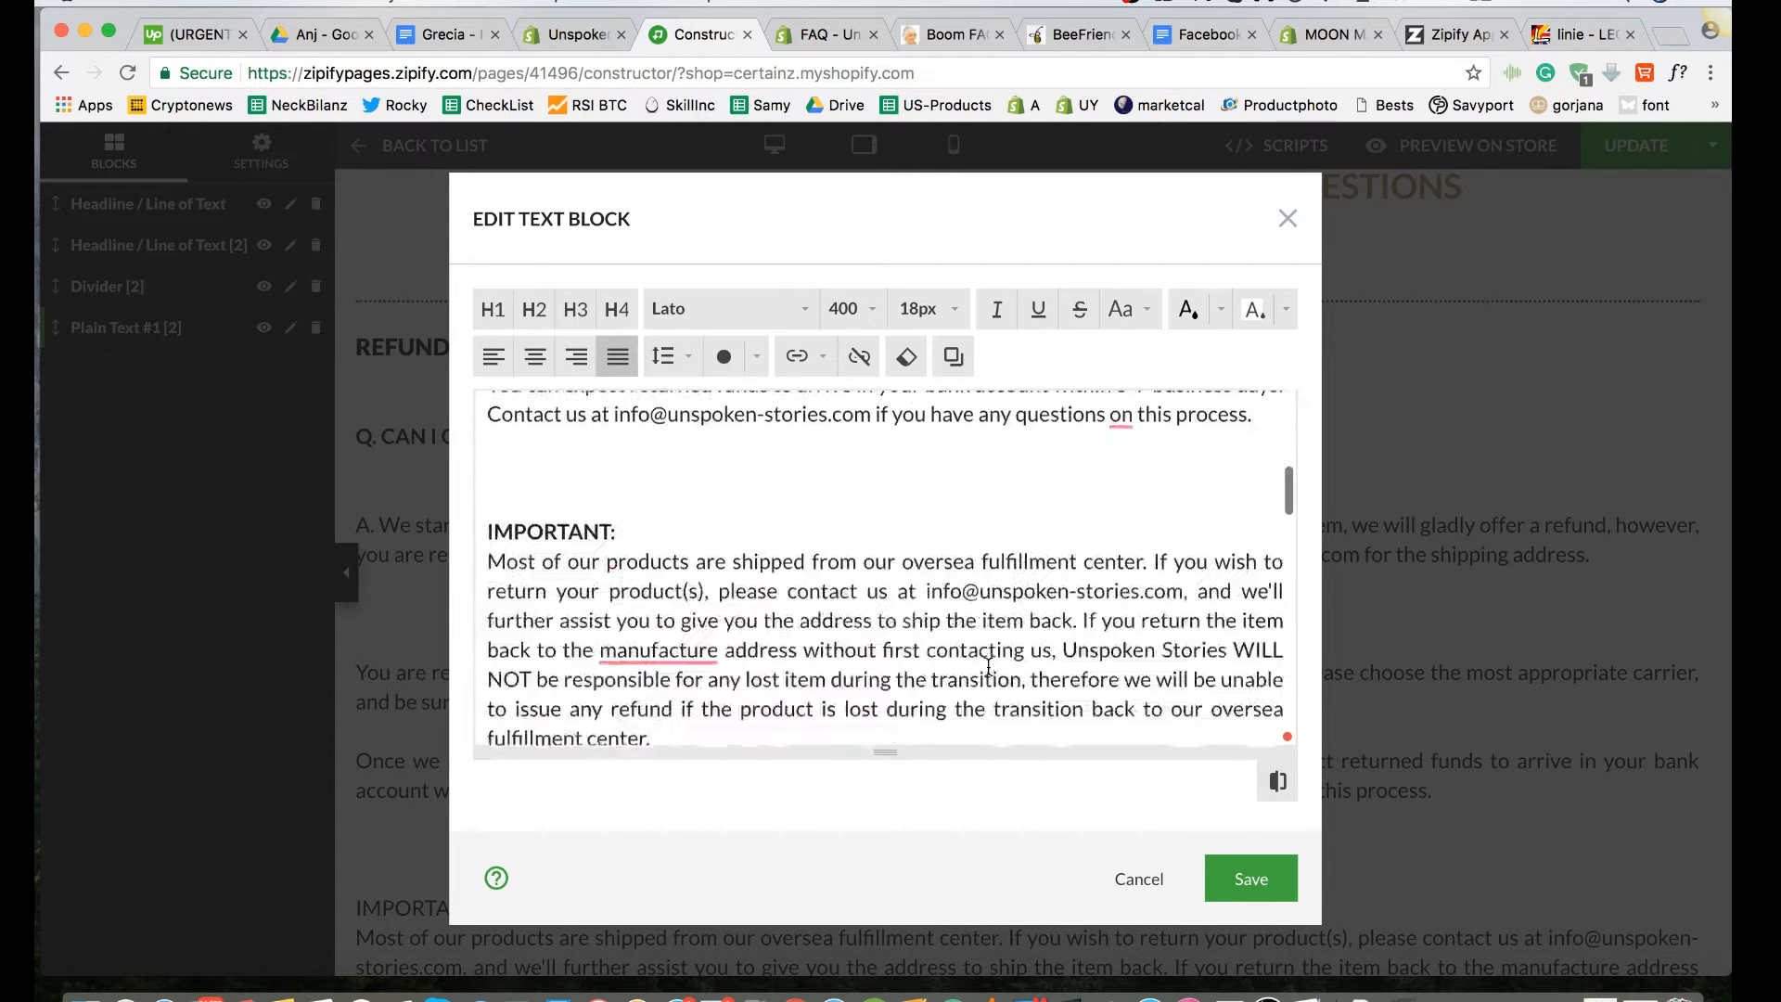
{"action": "scroll", "coordinate": [988, 666], "scroll_direction": "down", "scroll_amount": 14}
{"action": "scroll", "coordinate": [989, 667], "scroll_direction": "down", "scroll_amount": 5}
{"action": "scroll", "coordinate": [989, 667], "scroll_direction": "up", "scroll_amount": 15}
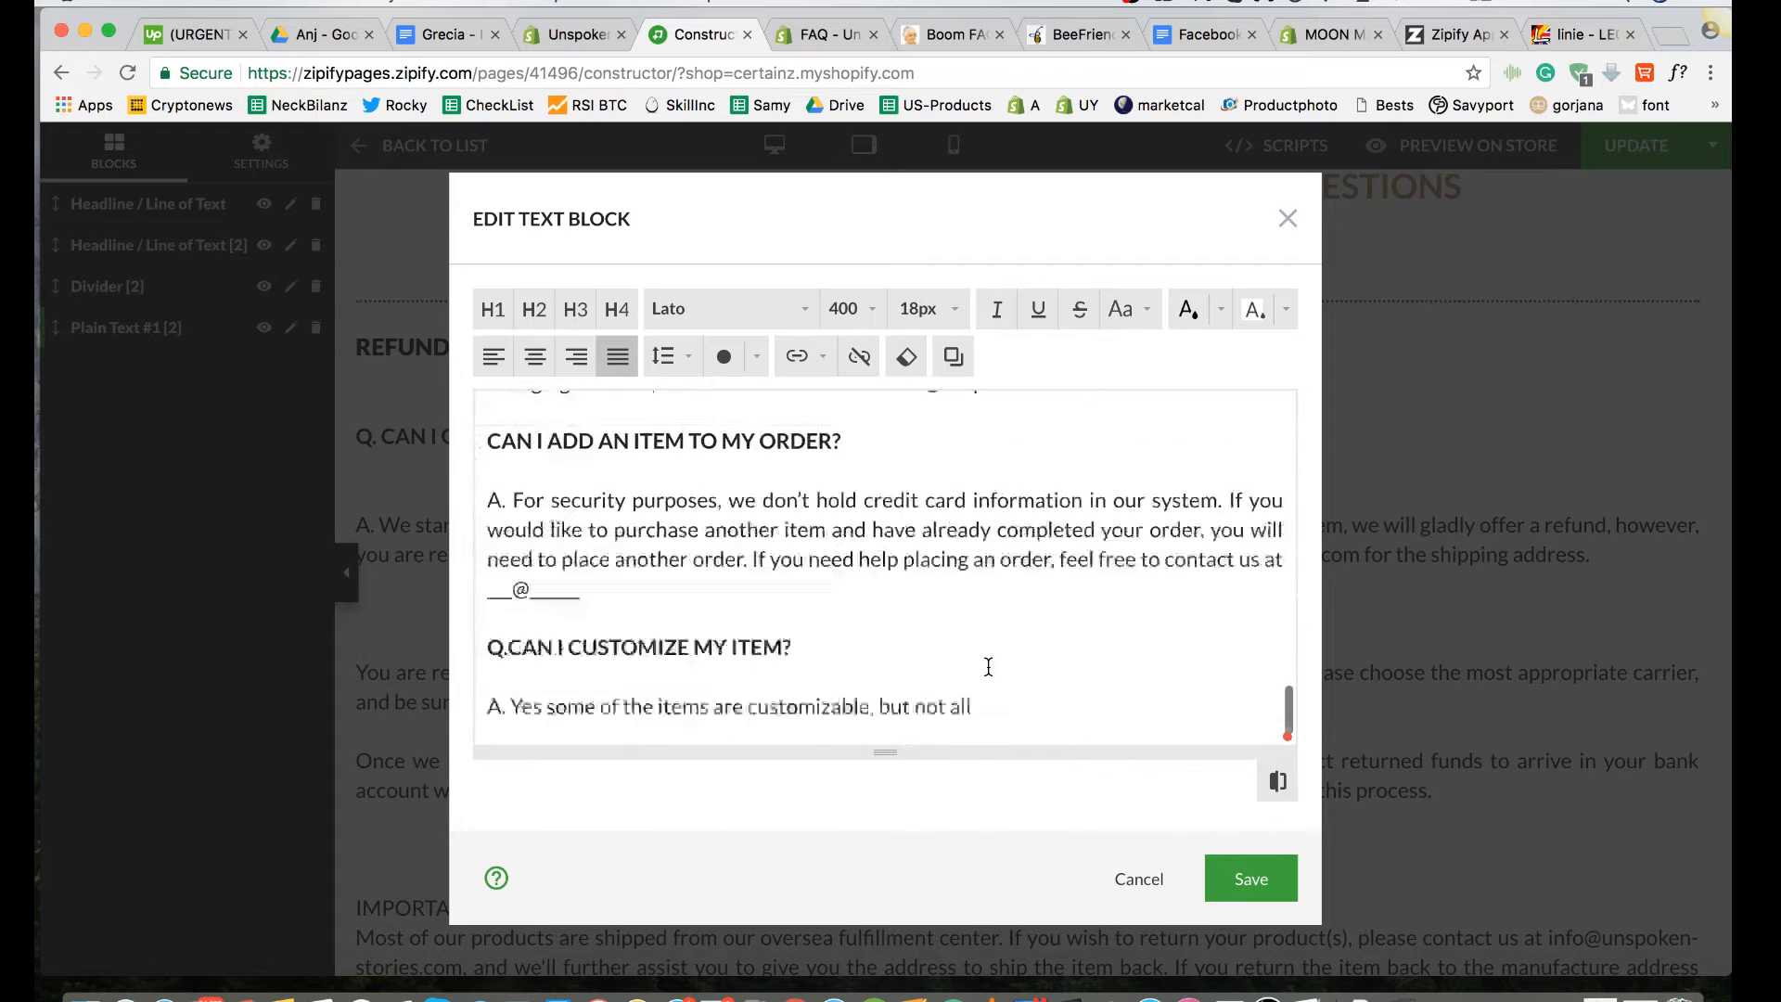
{"action": "scroll", "coordinate": [989, 667], "scroll_direction": "down", "scroll_amount": 15}
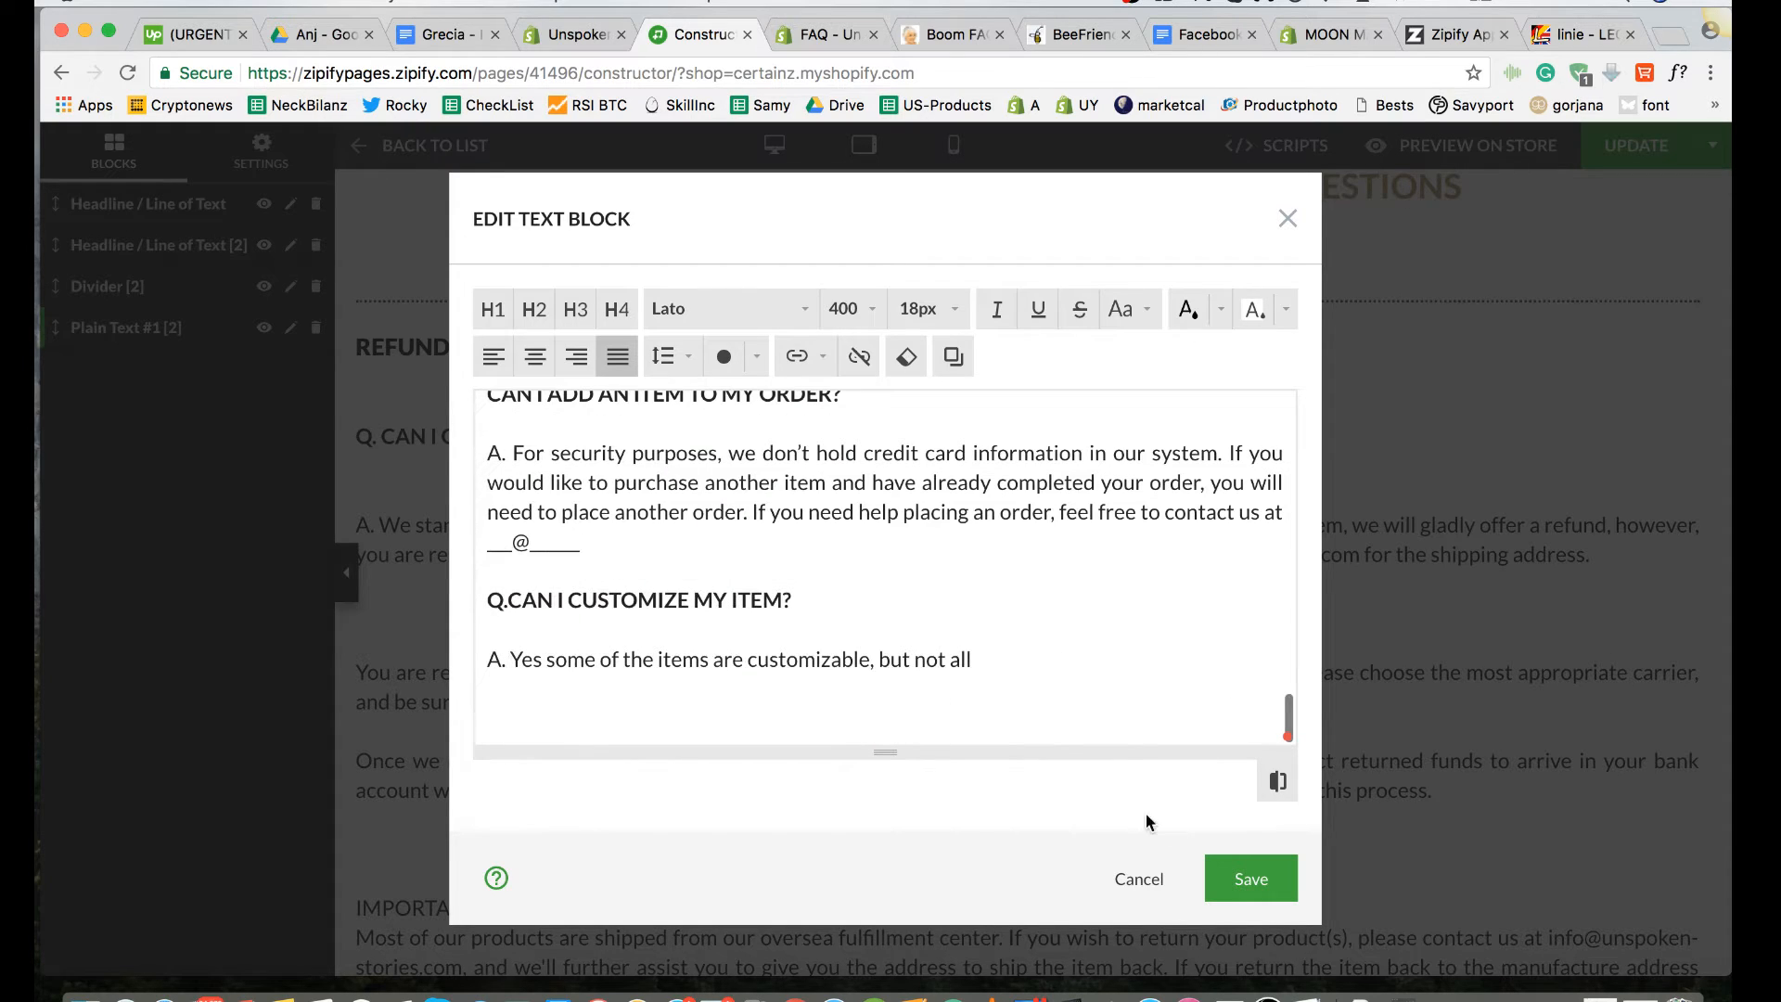
{"action": "left_click", "coordinate": [1250, 883]}
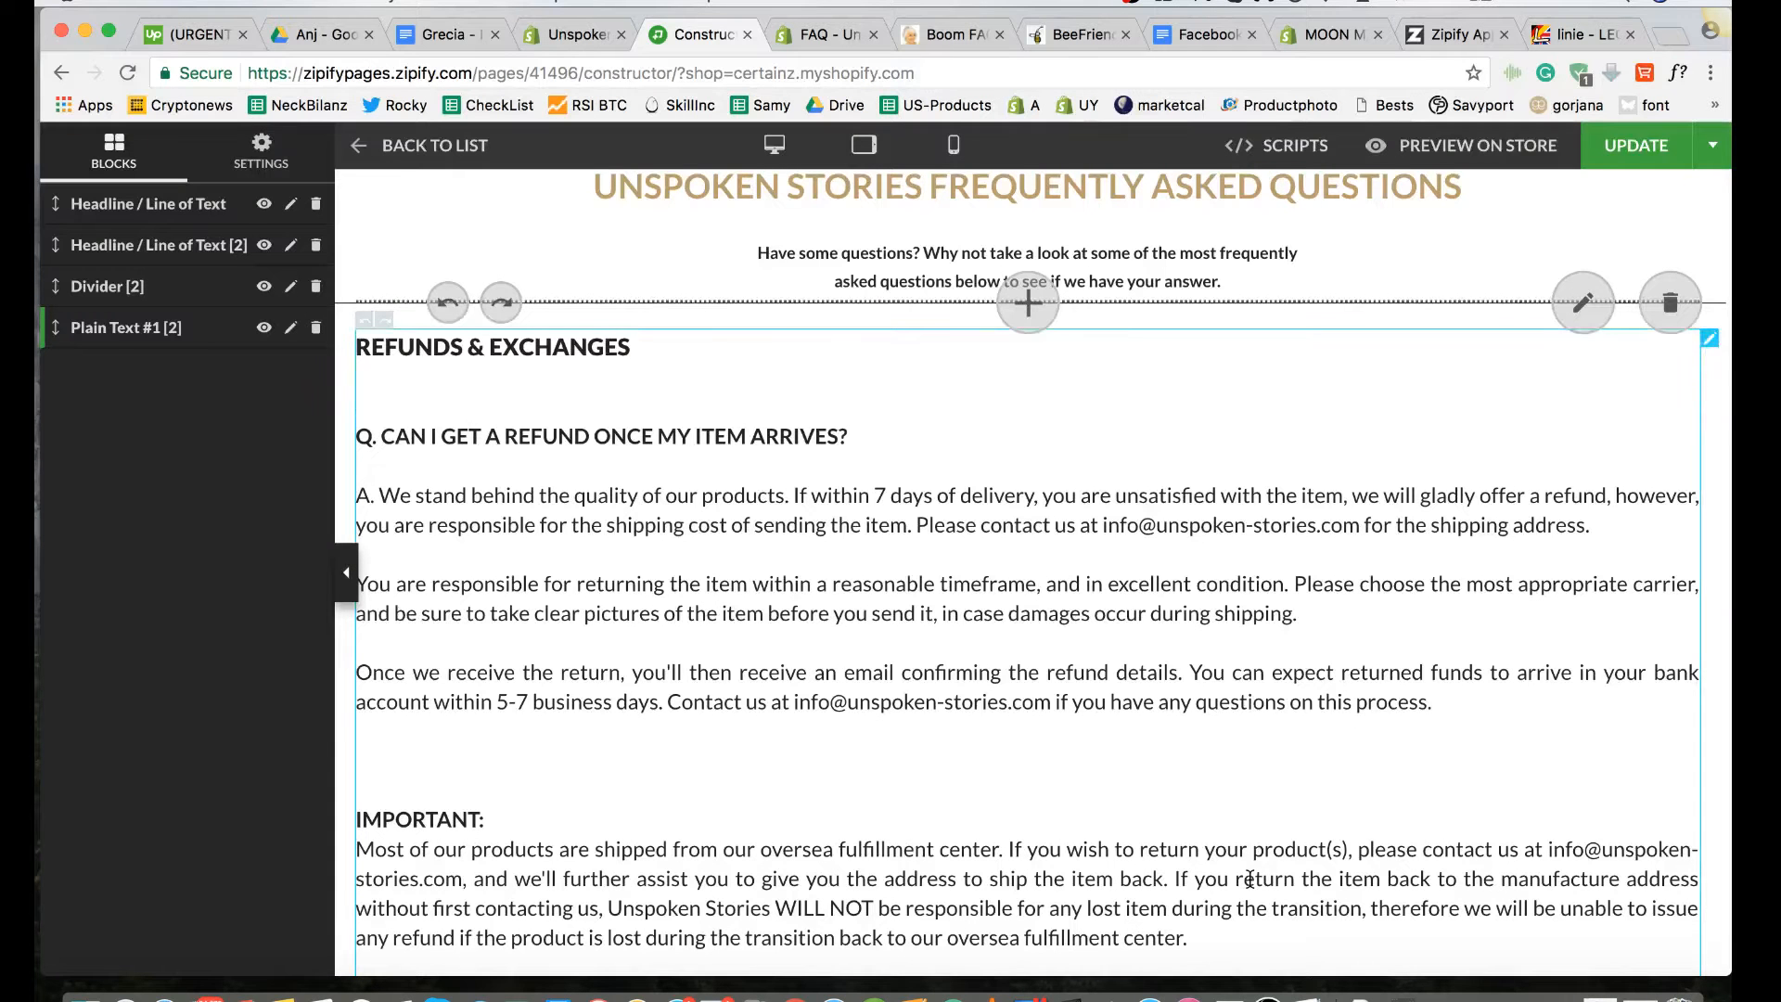
Step: Save the FAQ page's settings and update the page on the store
{"action": "left_click", "coordinate": [260, 153]}
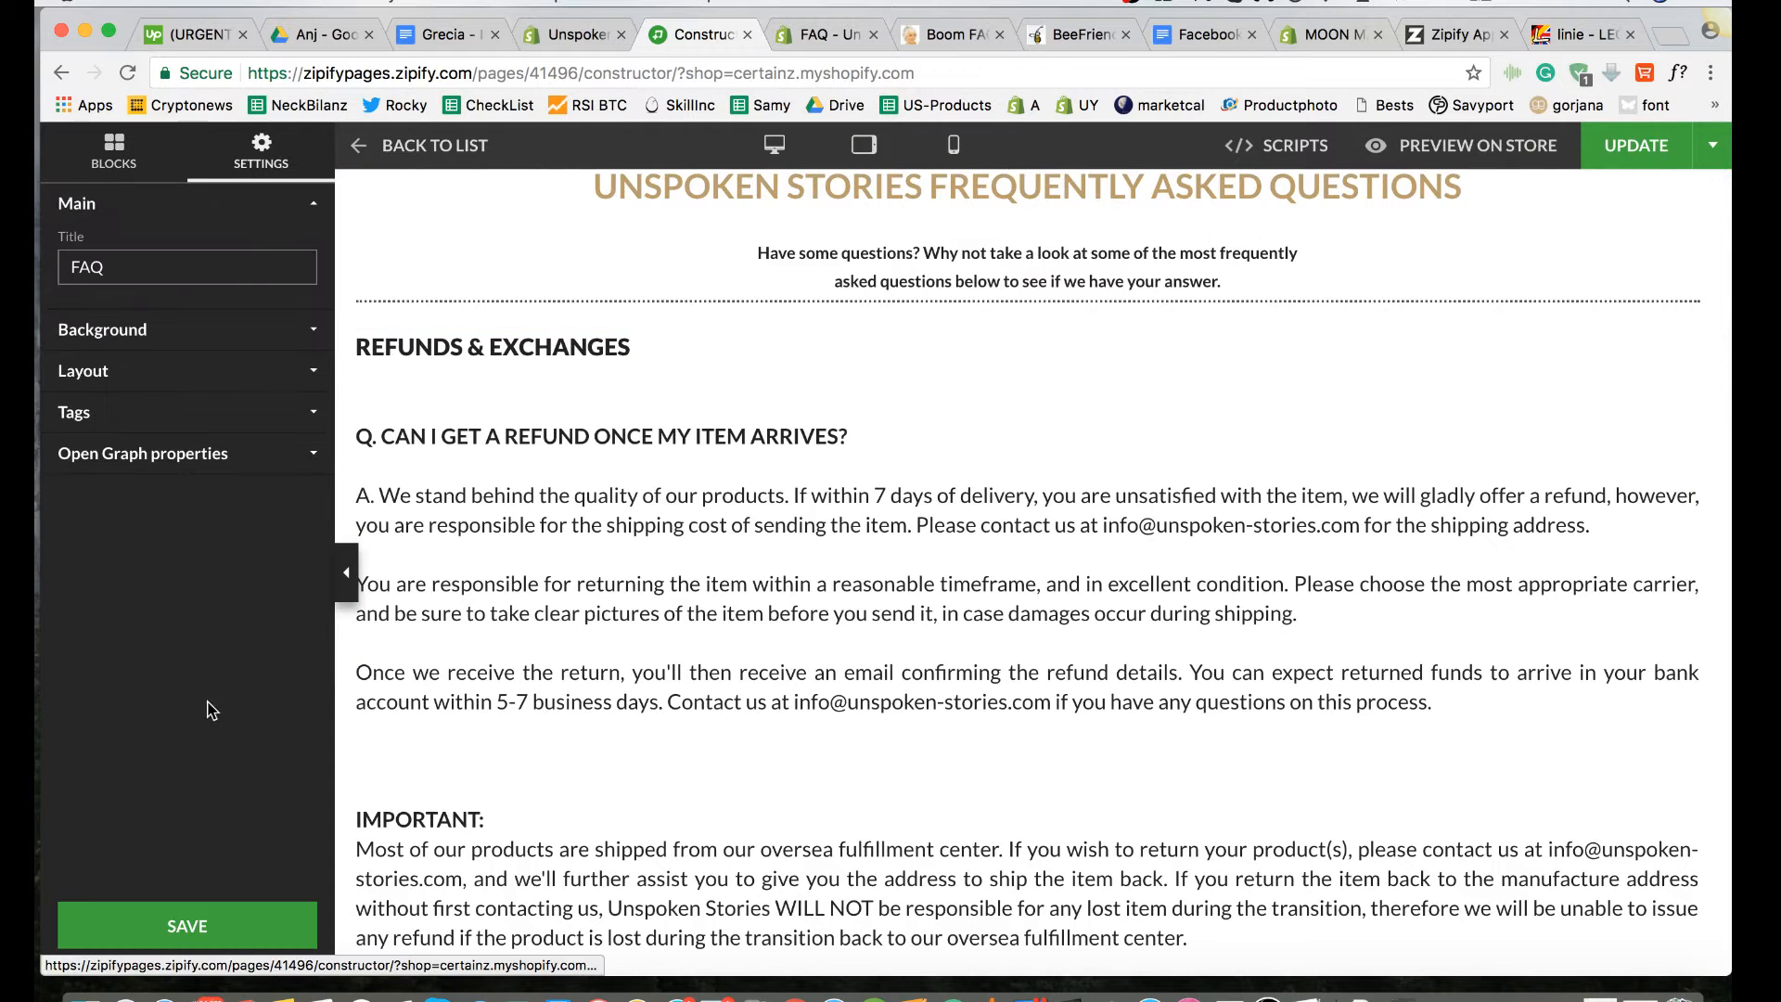
{"action": "left_click", "coordinate": [196, 918]}
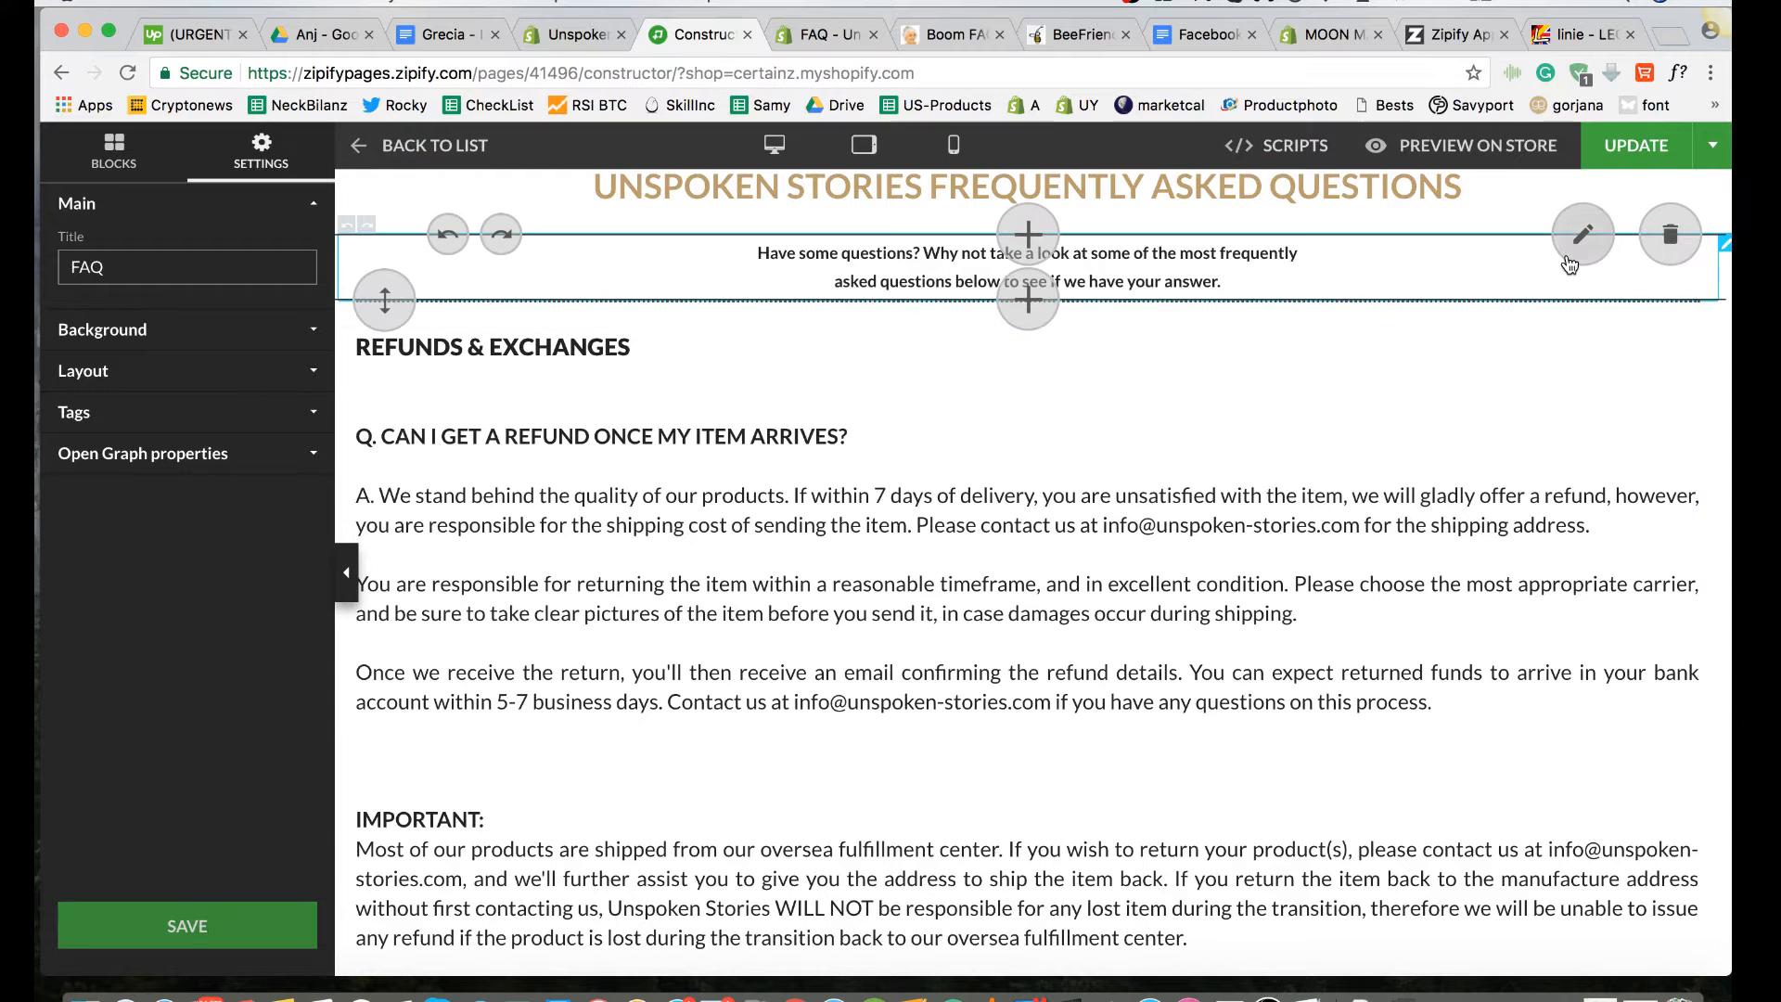
{"action": "left_click", "coordinate": [1626, 154]}
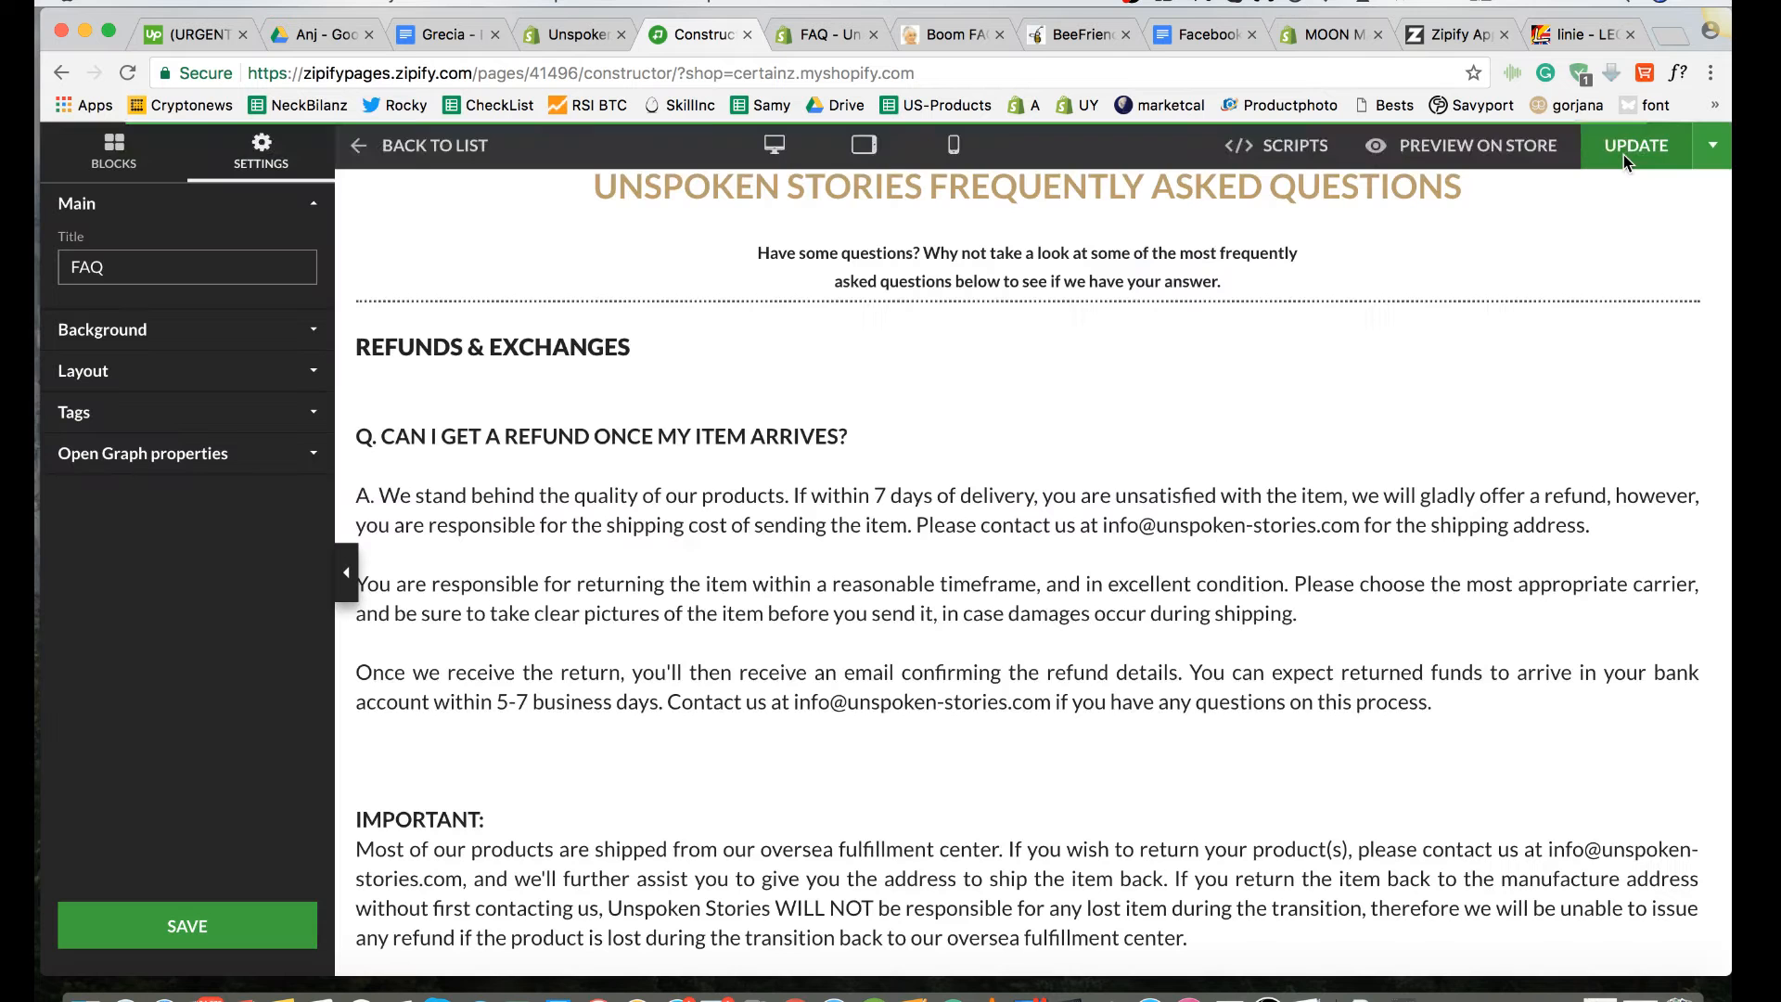
Step: Preview the updated FAQ page on the store, and read through the previously loaded version for comparison
{"action": "left_click", "coordinate": [1480, 156]}
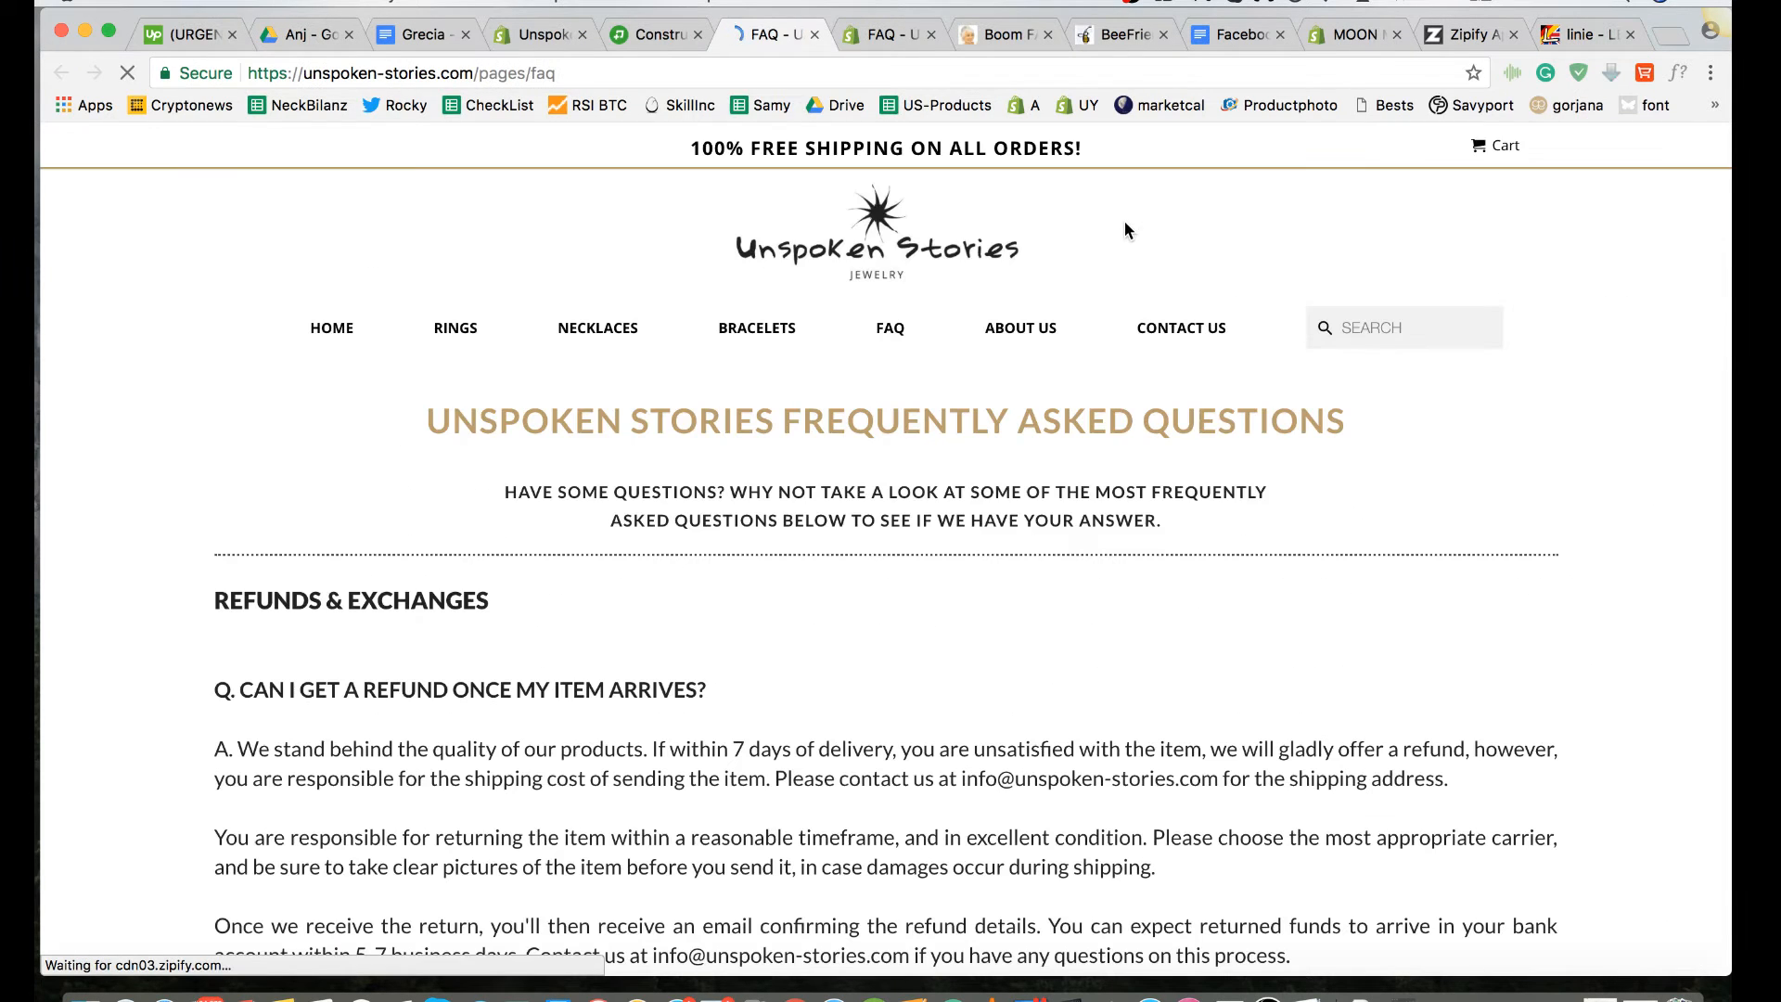
{"action": "left_click", "coordinate": [871, 35]}
{"action": "scroll", "coordinate": [868, 362], "scroll_direction": "down", "scroll_amount": 3}
{"action": "scroll", "coordinate": [869, 380], "scroll_direction": "down", "scroll_amount": 3}
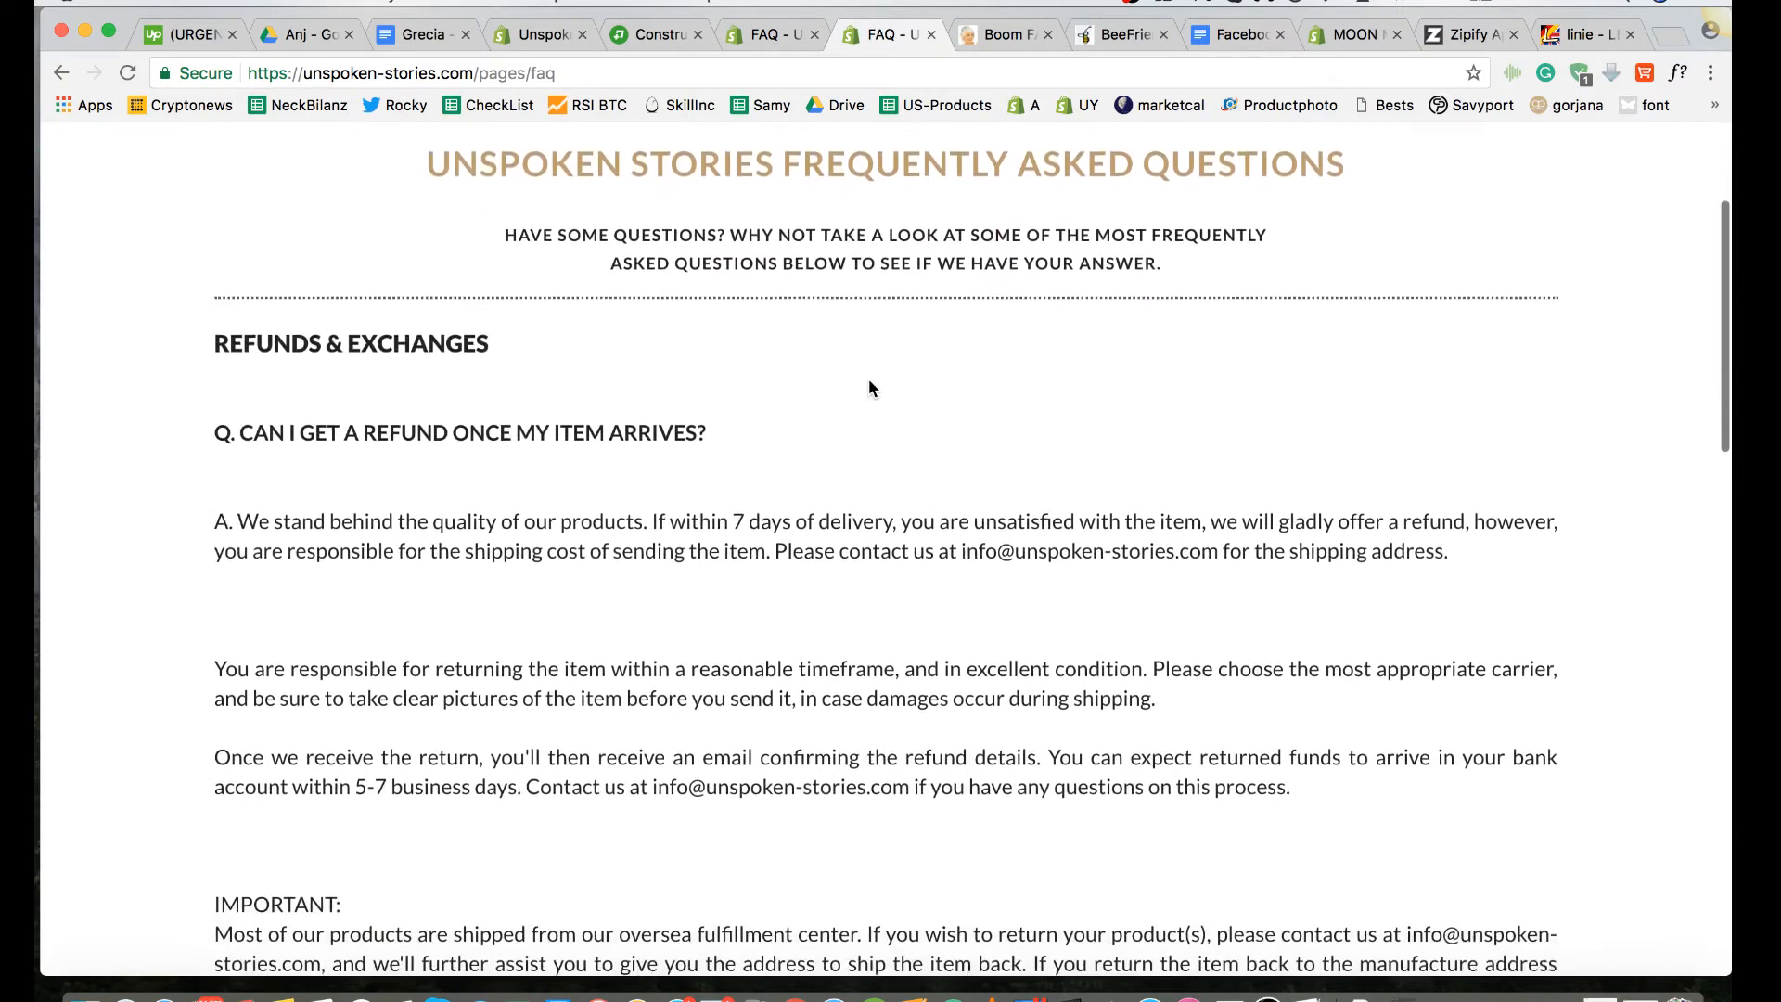
{"action": "scroll", "coordinate": [868, 388], "scroll_direction": "down", "scroll_amount": 7}
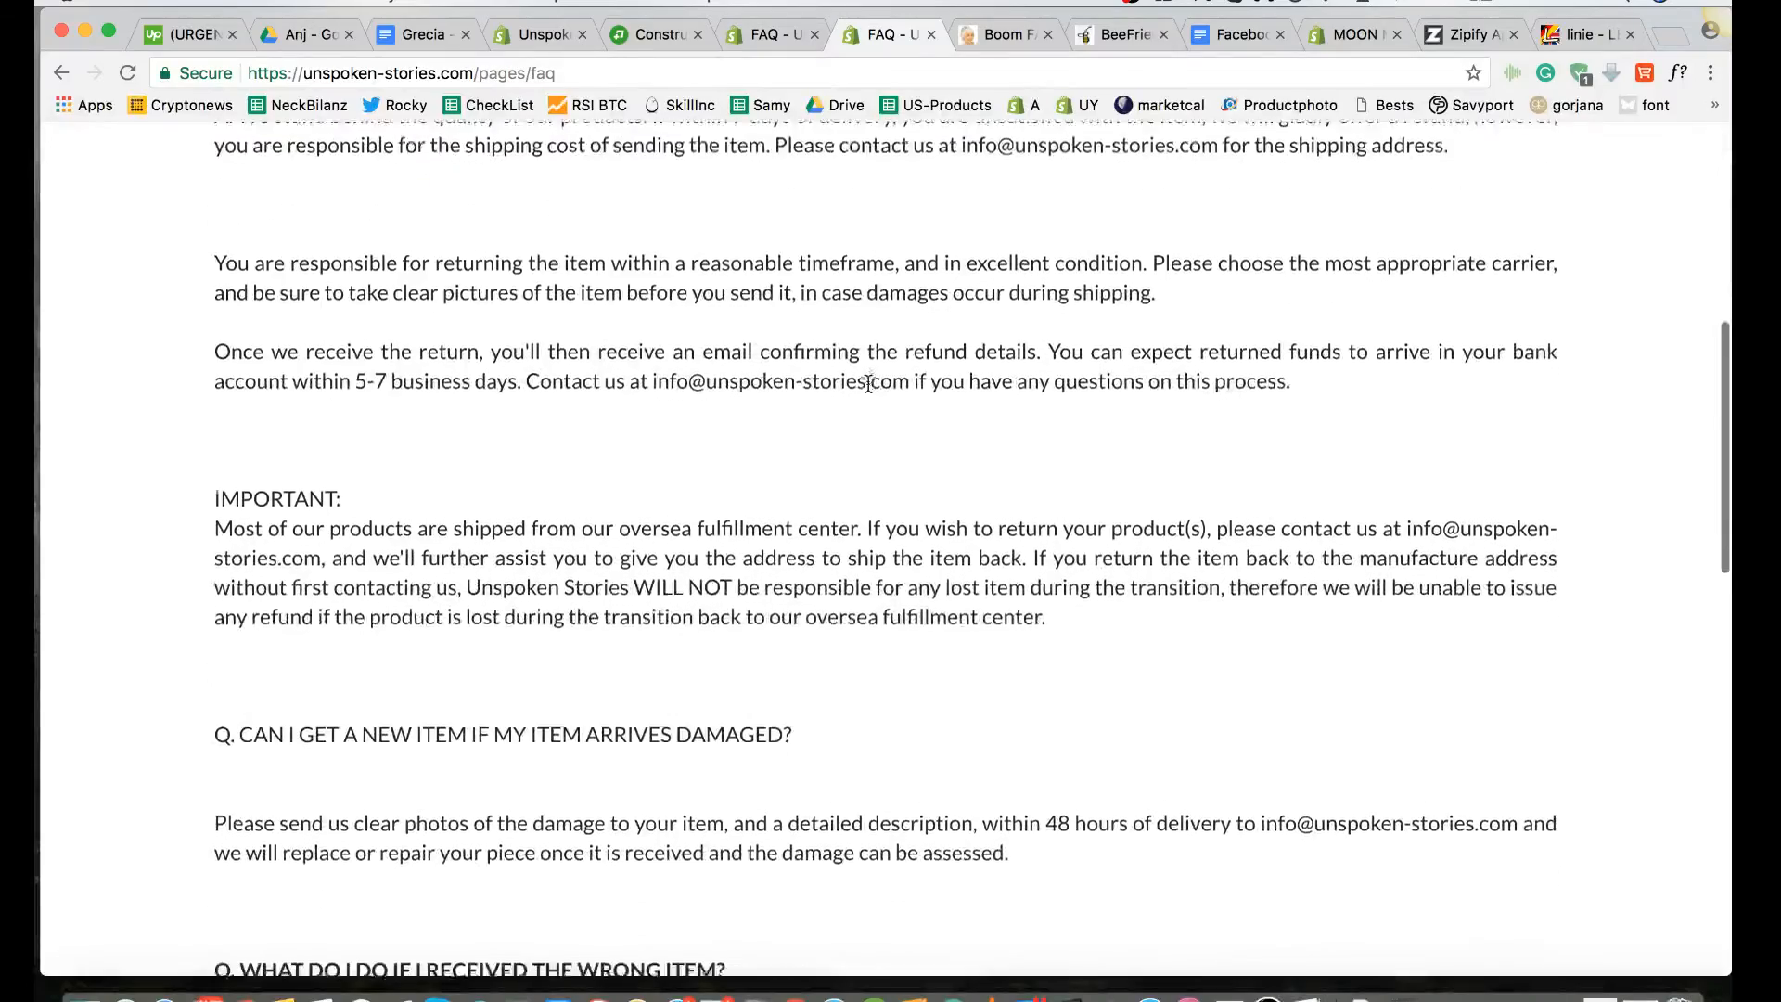
{"action": "scroll", "coordinate": [868, 384], "scroll_direction": "down", "scroll_amount": 3}
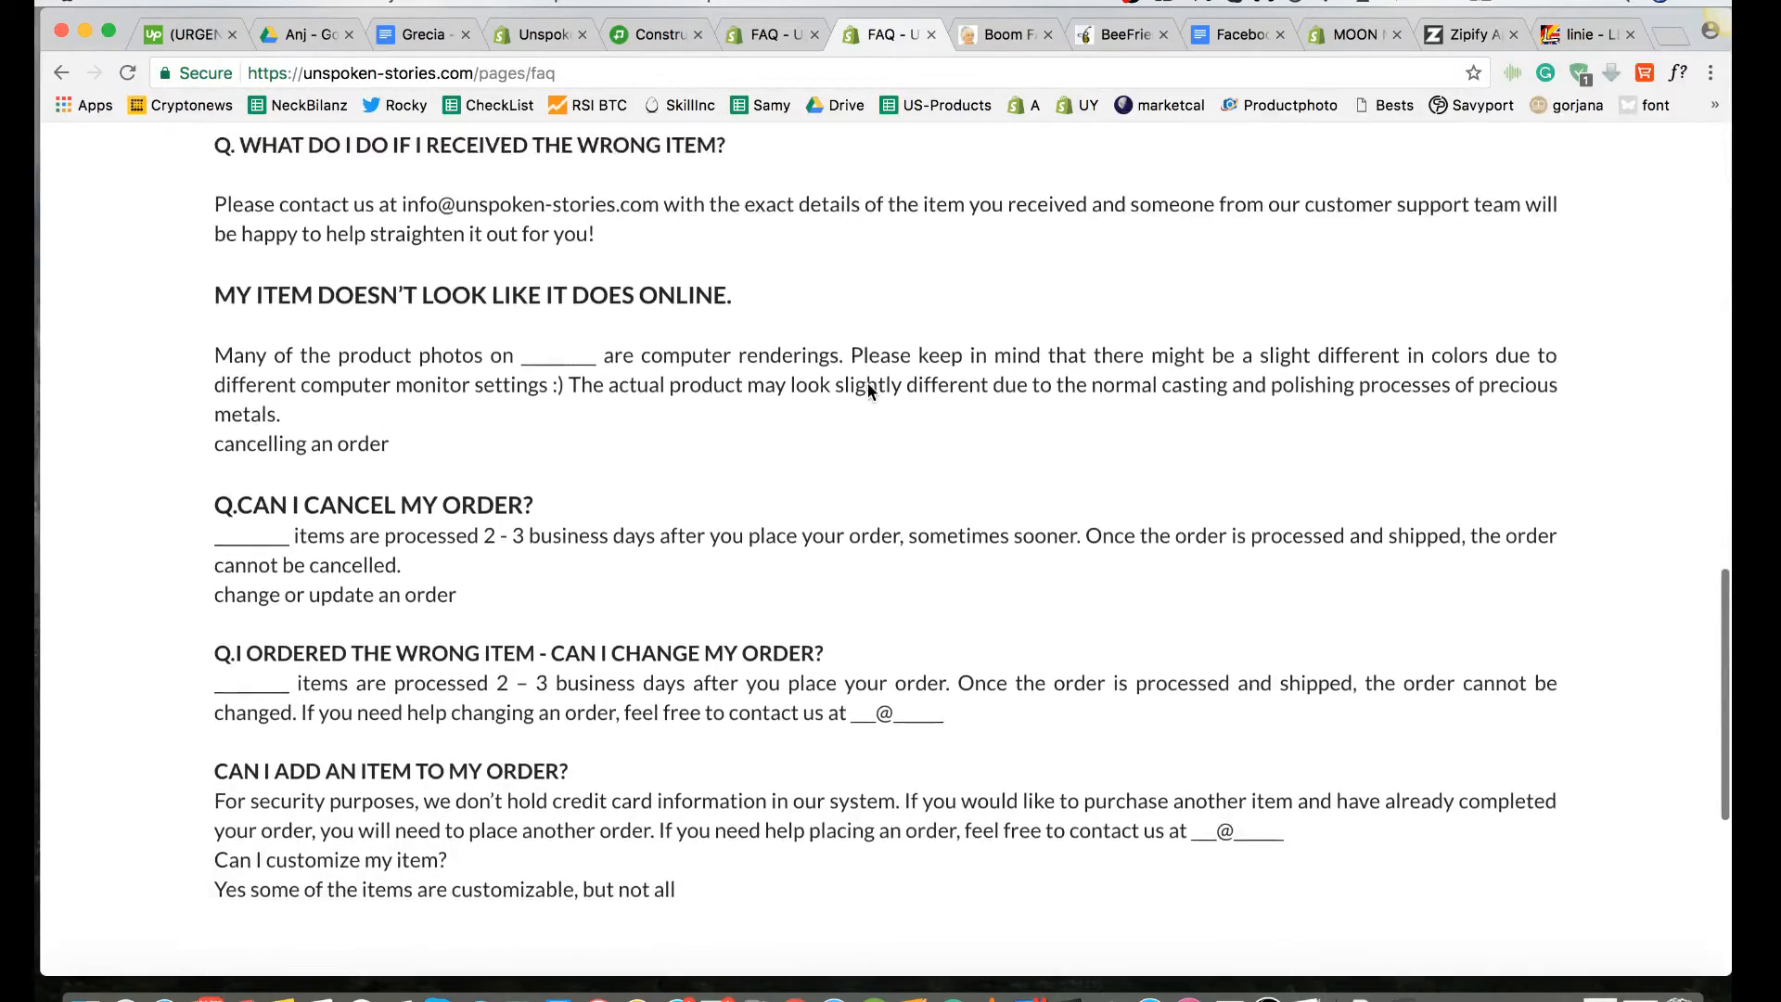
{"action": "scroll", "coordinate": [868, 389], "scroll_direction": "down", "scroll_amount": 2}
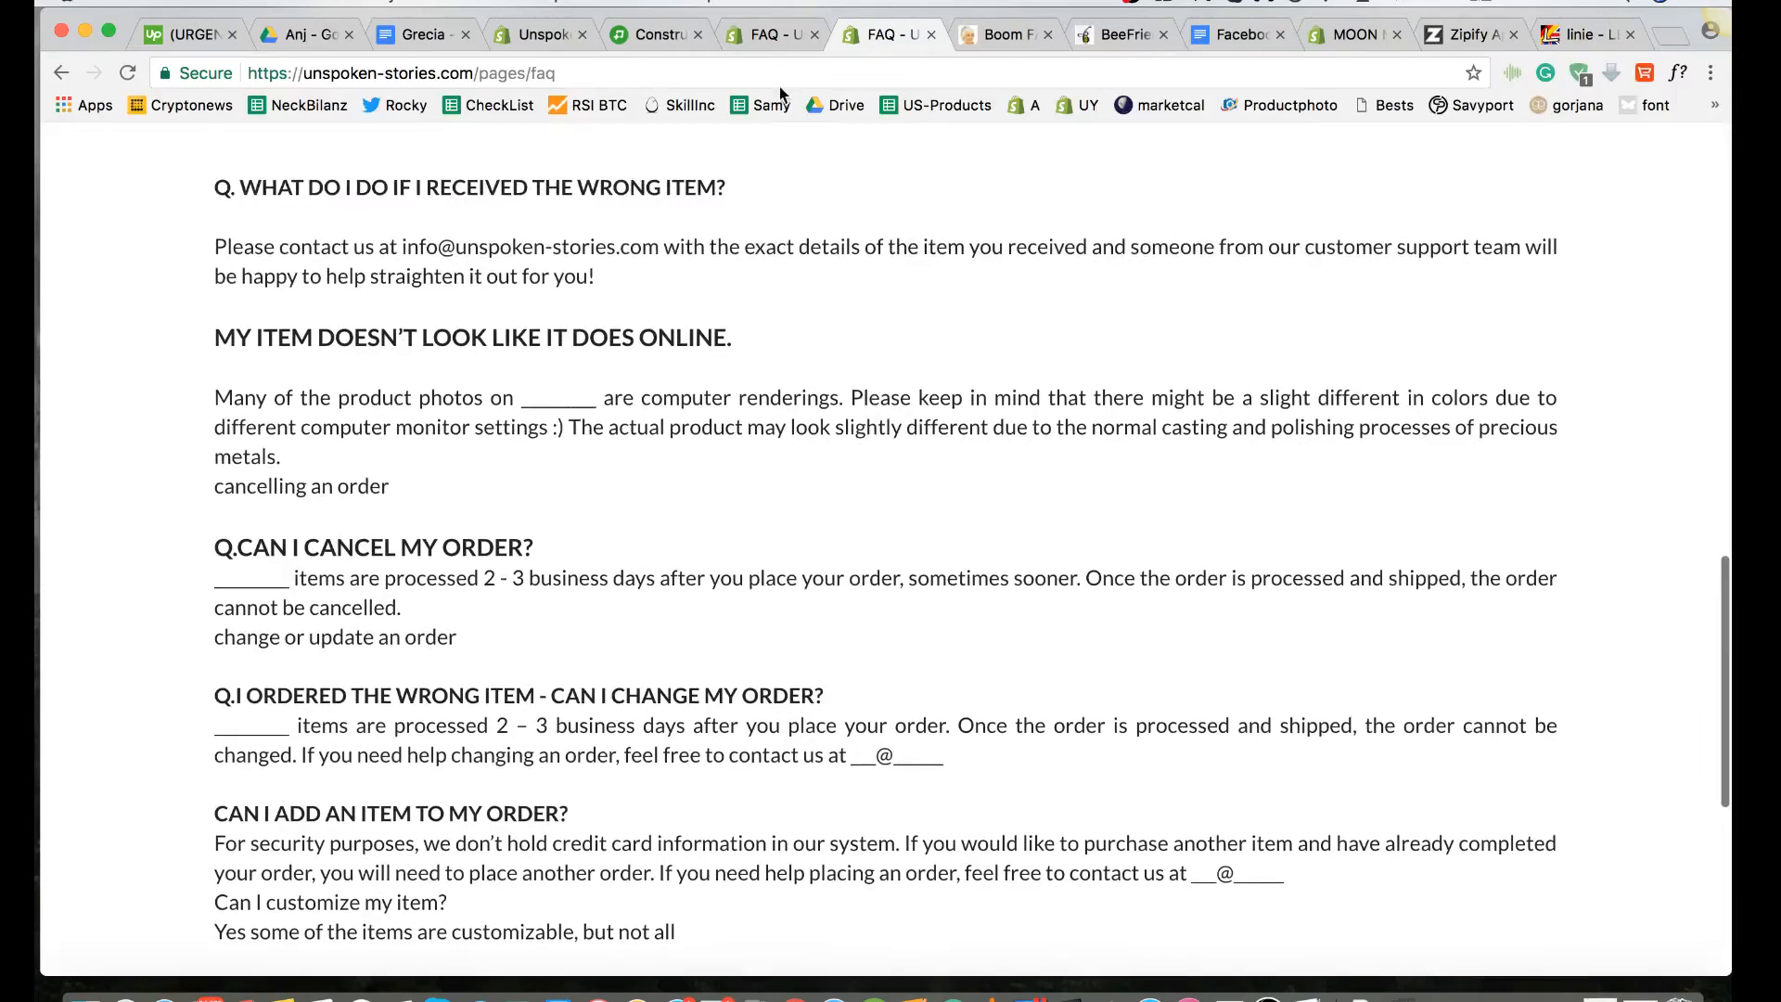
Step: Review the updated FAQ page for question formatting, blank-line spacing, answer prefixes and remaining placeholders
{"action": "left_click", "coordinate": [781, 37]}
{"action": "scroll", "coordinate": [842, 362], "scroll_direction": "down", "scroll_amount": 3}
{"action": "scroll", "coordinate": [845, 368], "scroll_direction": "down", "scroll_amount": 3}
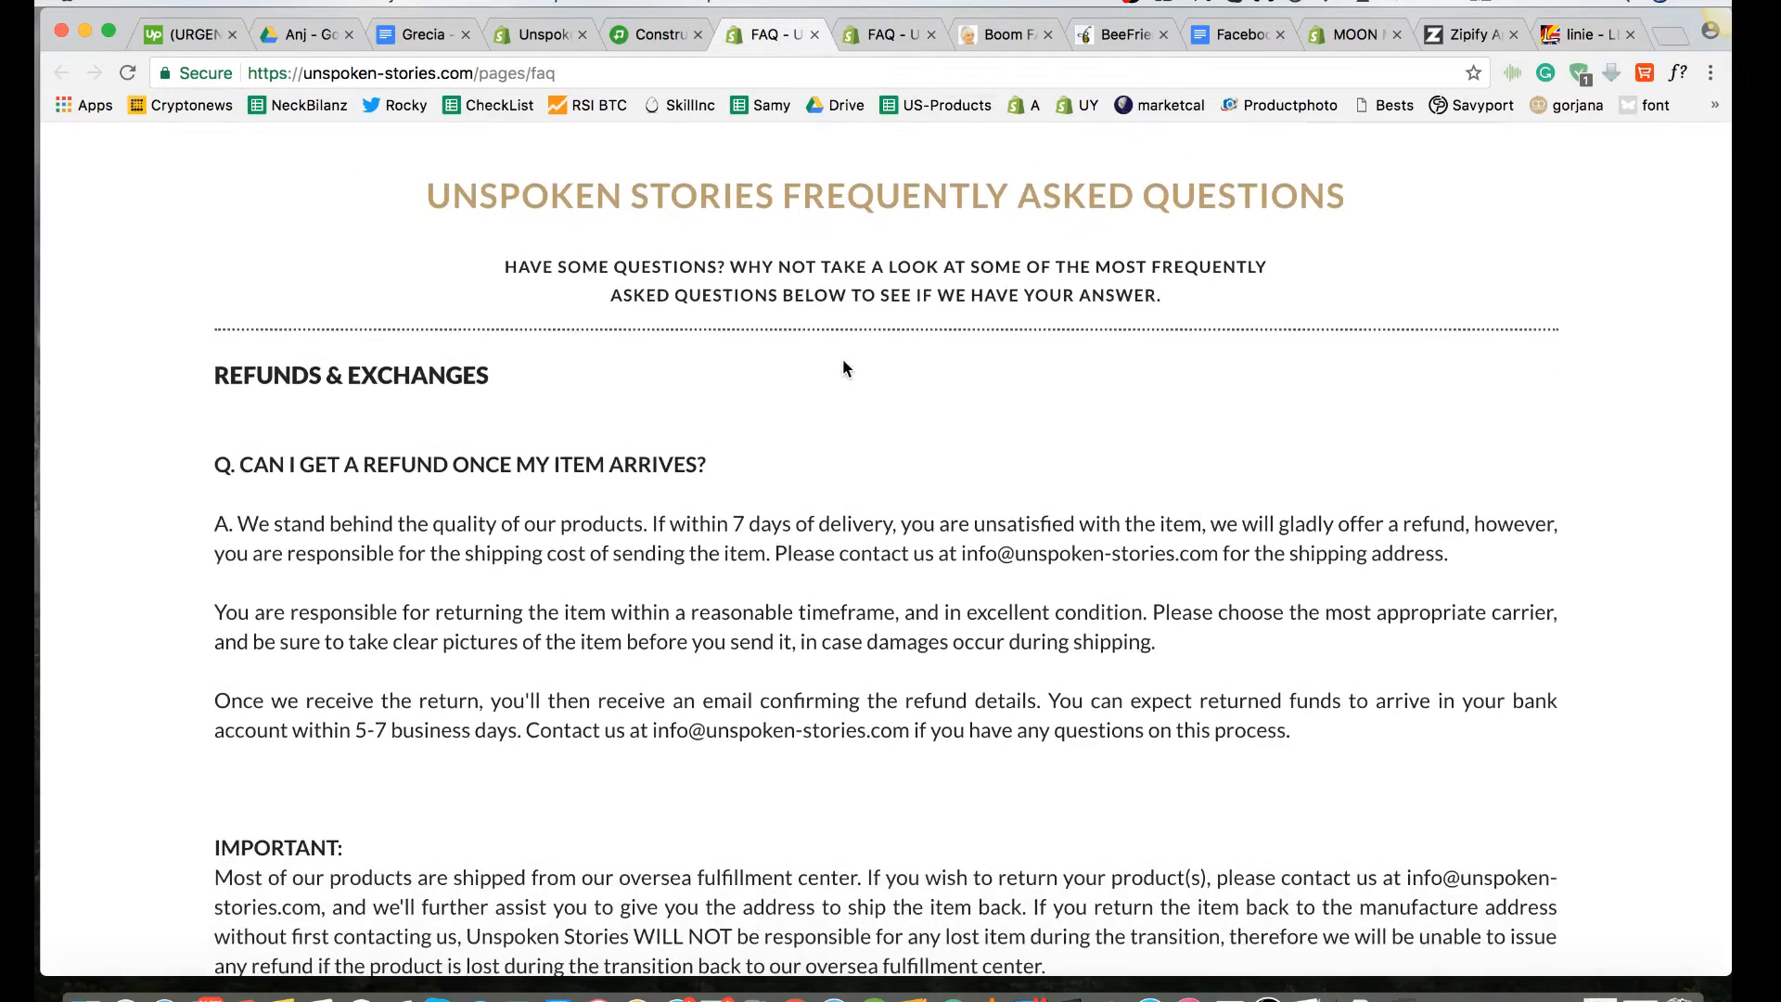
{"action": "scroll", "coordinate": [844, 360], "scroll_direction": "down", "scroll_amount": 3}
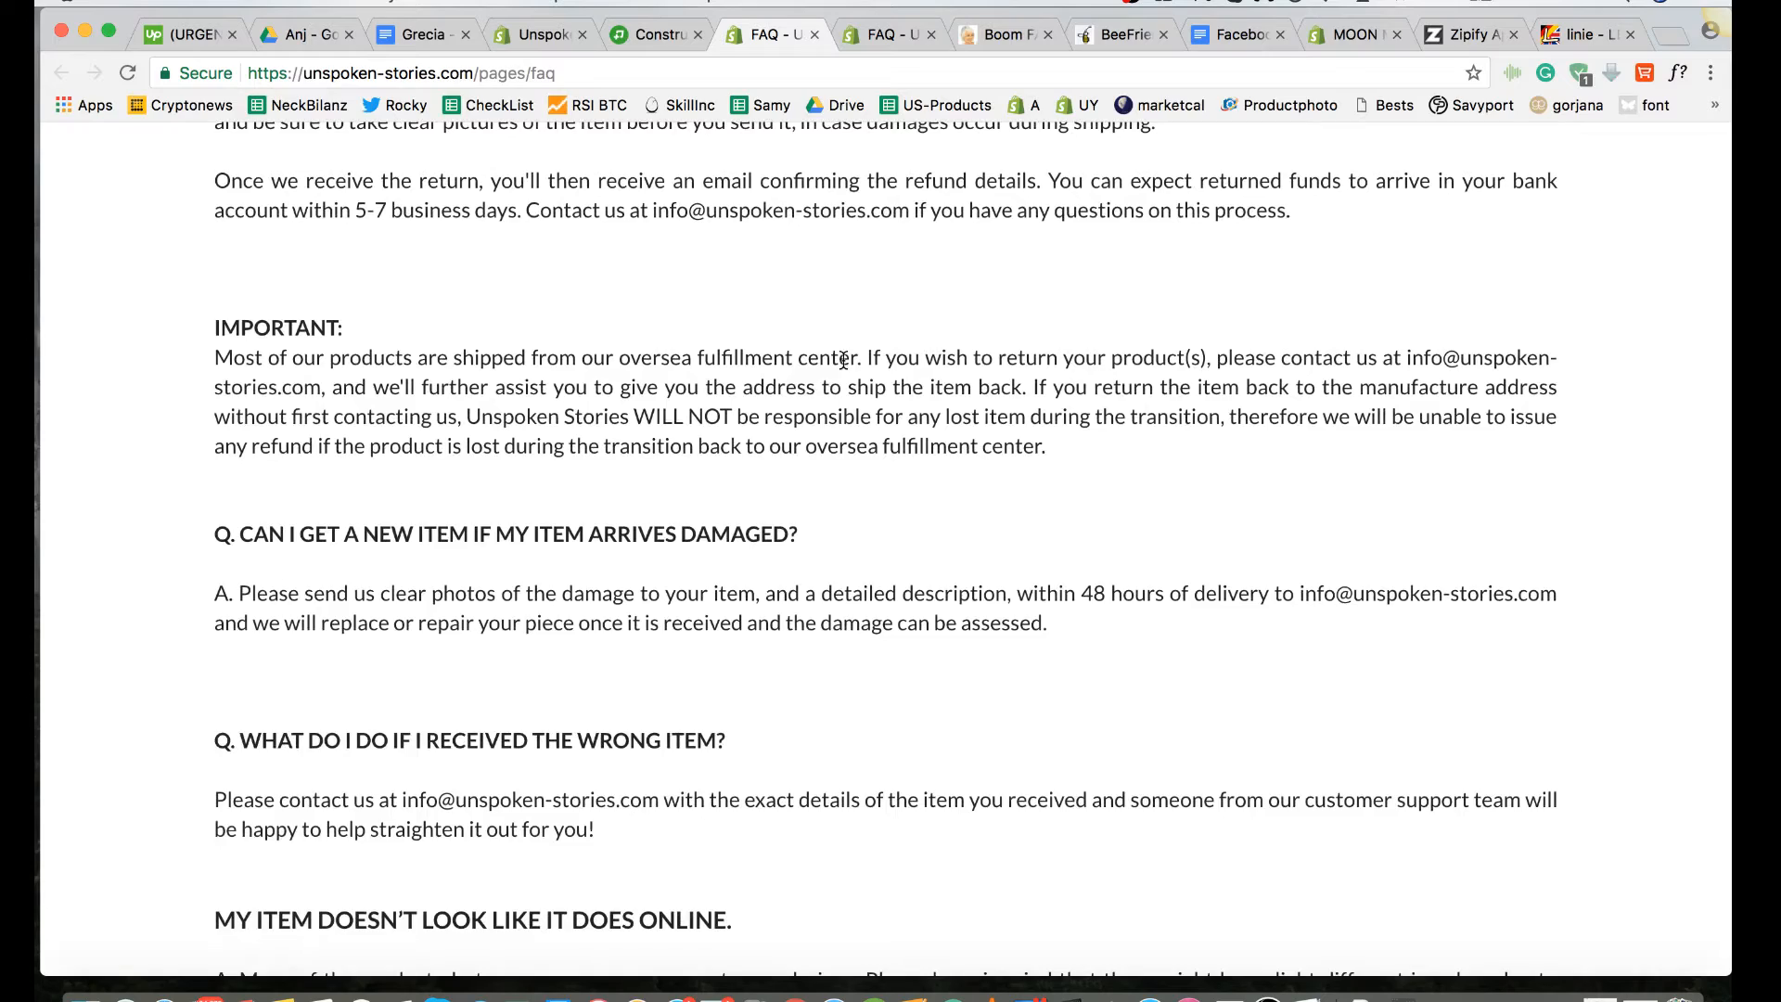
{"action": "scroll", "coordinate": [843, 361], "scroll_direction": "down", "scroll_amount": 3}
{"action": "scroll", "coordinate": [844, 363], "scroll_direction": "down", "scroll_amount": 3}
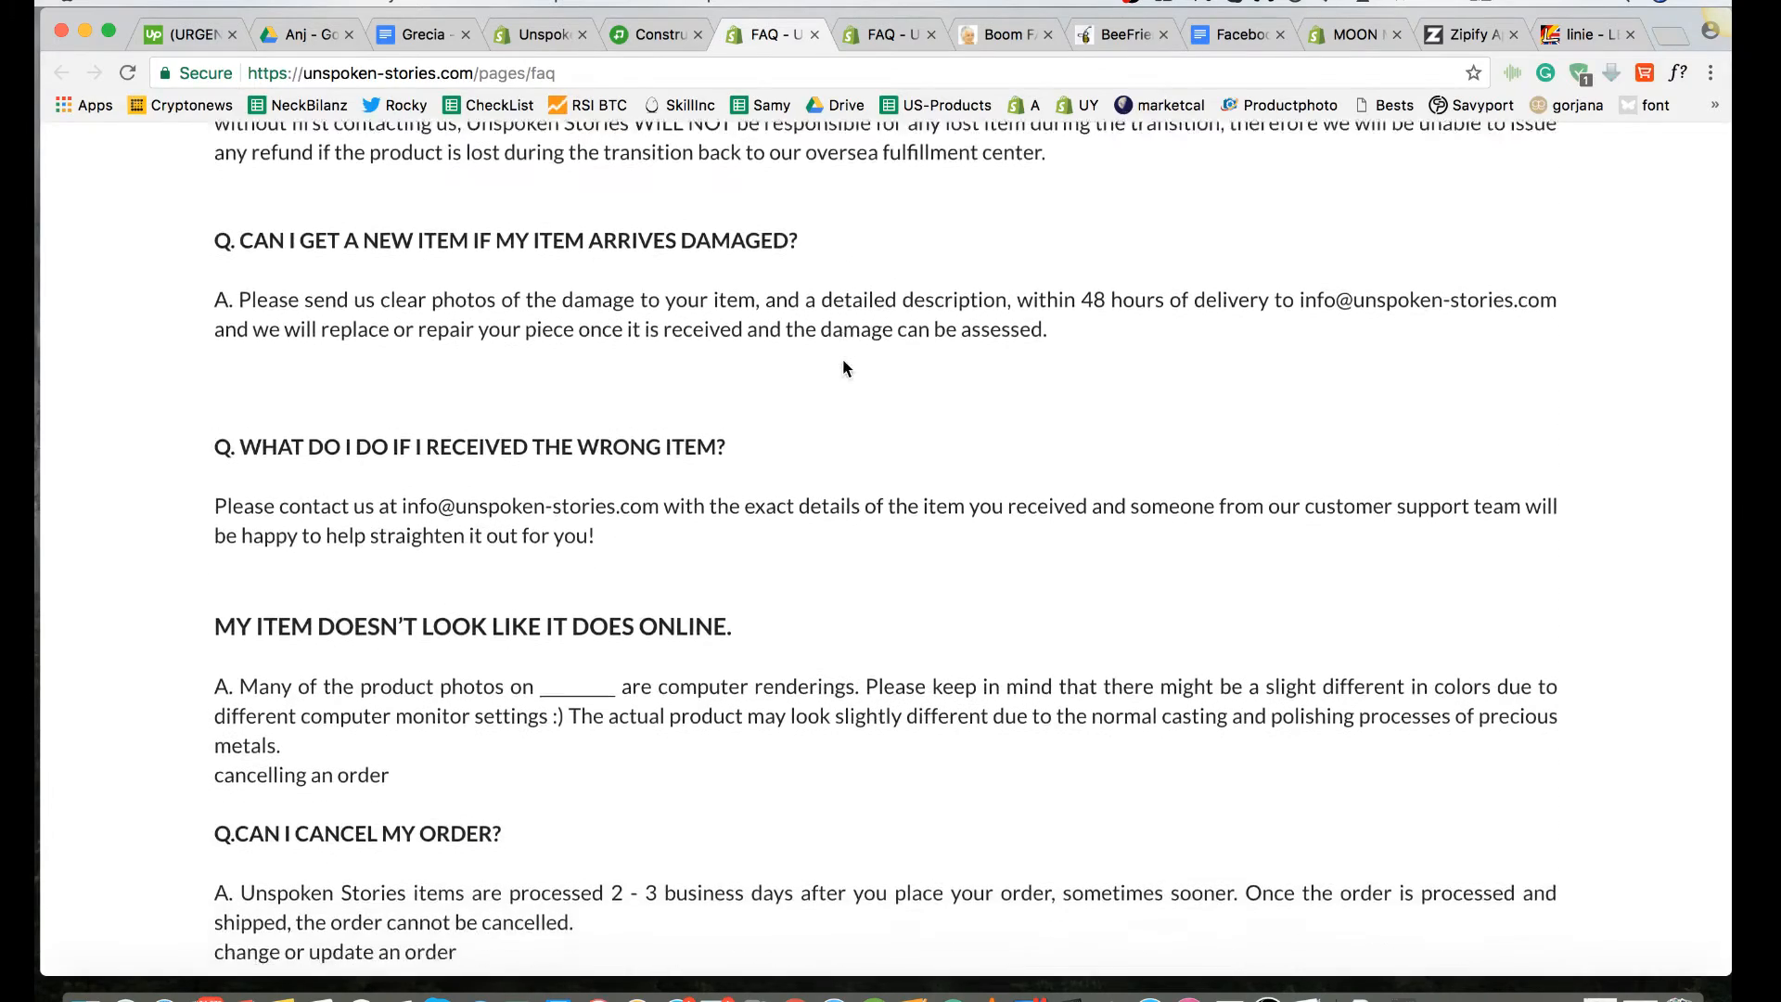
{"action": "scroll", "coordinate": [843, 360], "scroll_direction": "down", "scroll_amount": 3}
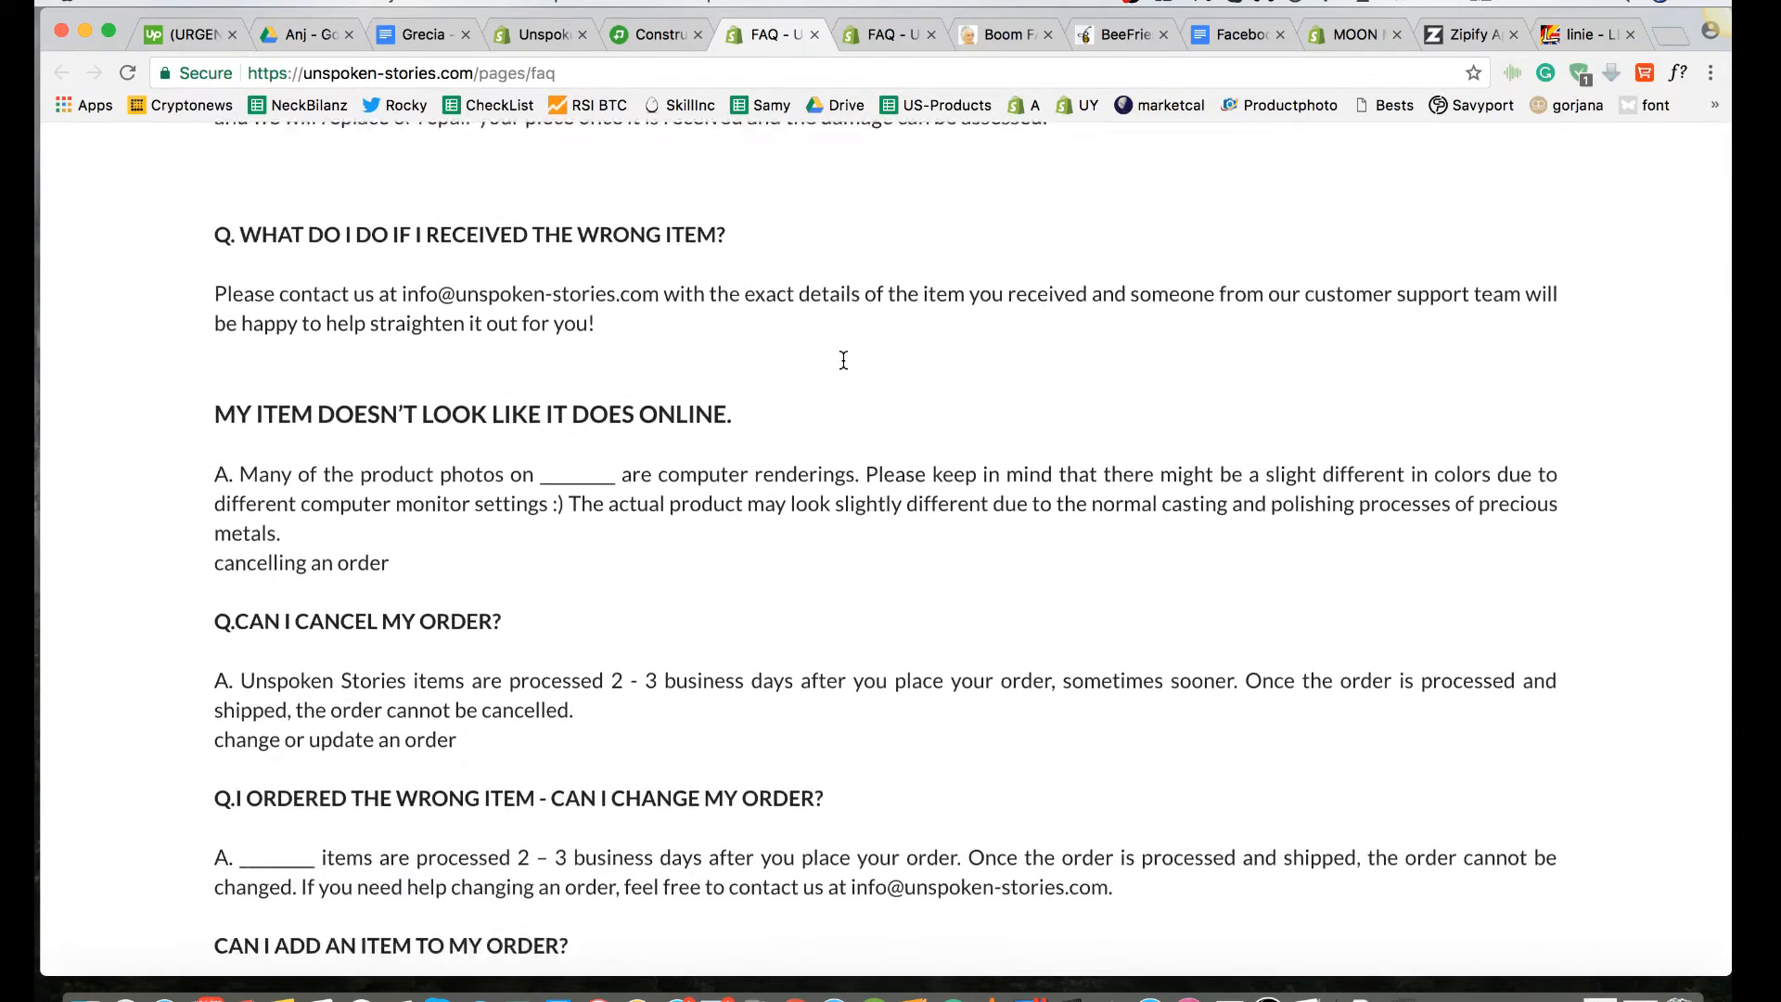
{"action": "scroll", "coordinate": [843, 360], "scroll_direction": "down", "scroll_amount": 1}
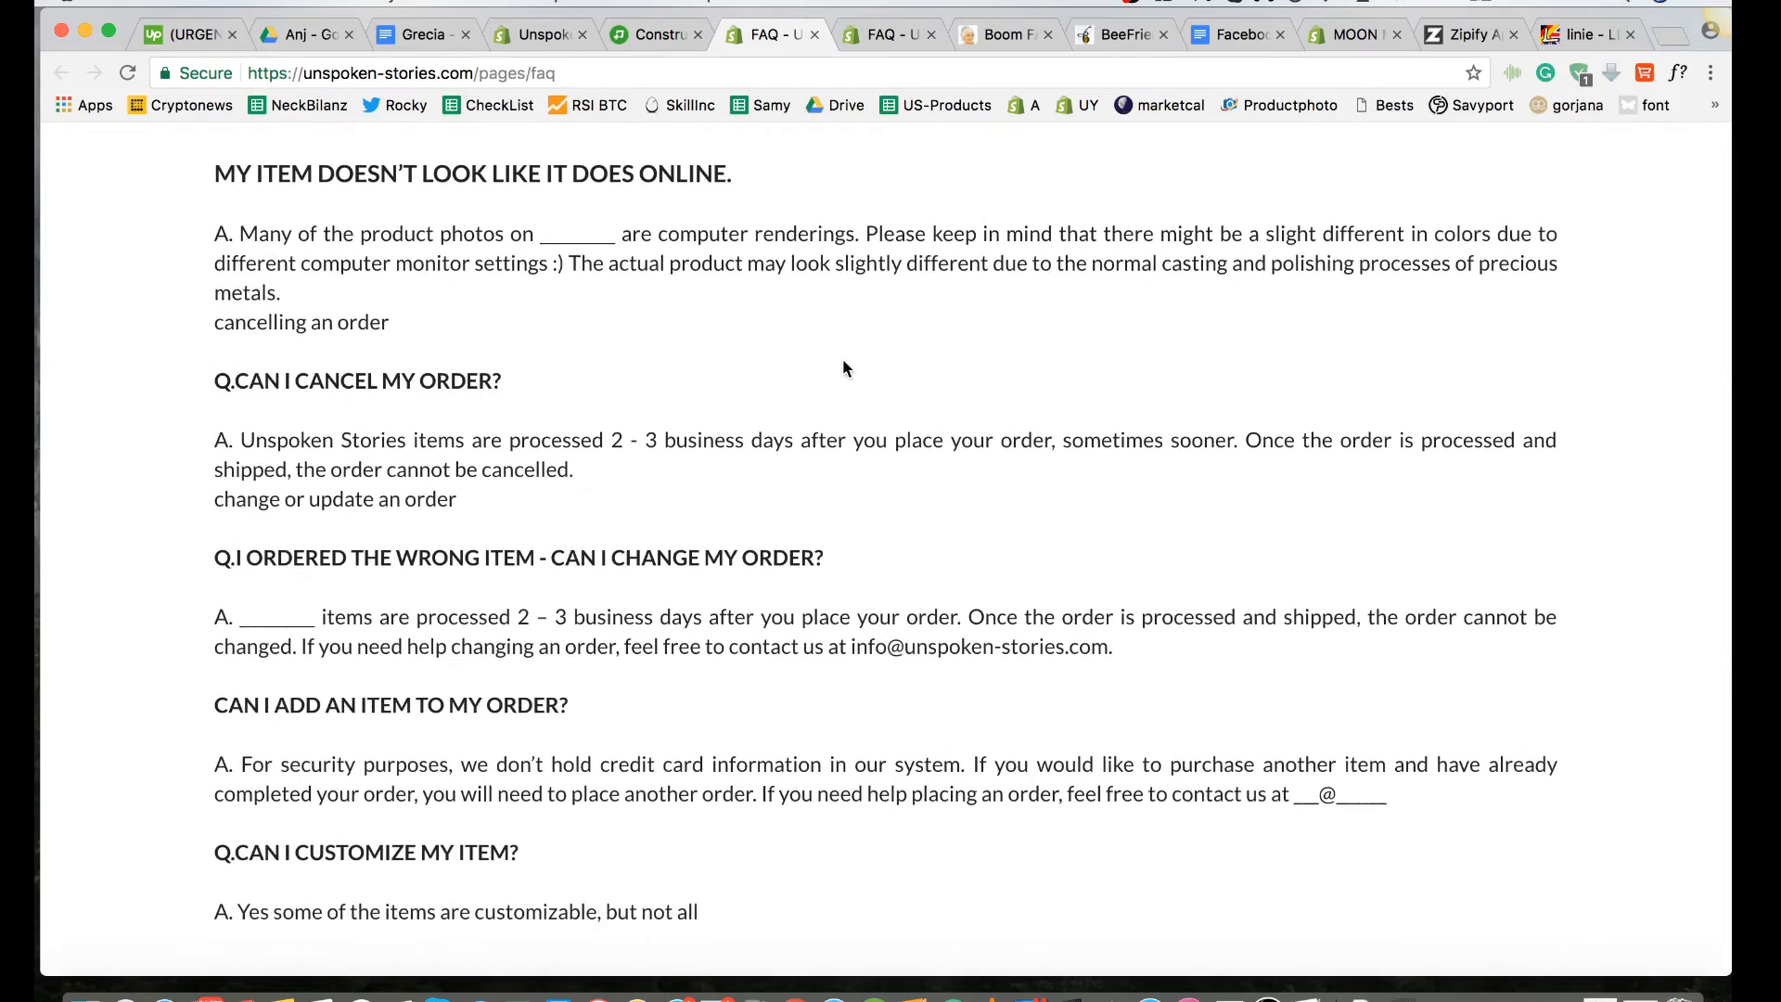
{"action": "scroll", "coordinate": [843, 367], "scroll_direction": "down", "scroll_amount": 1}
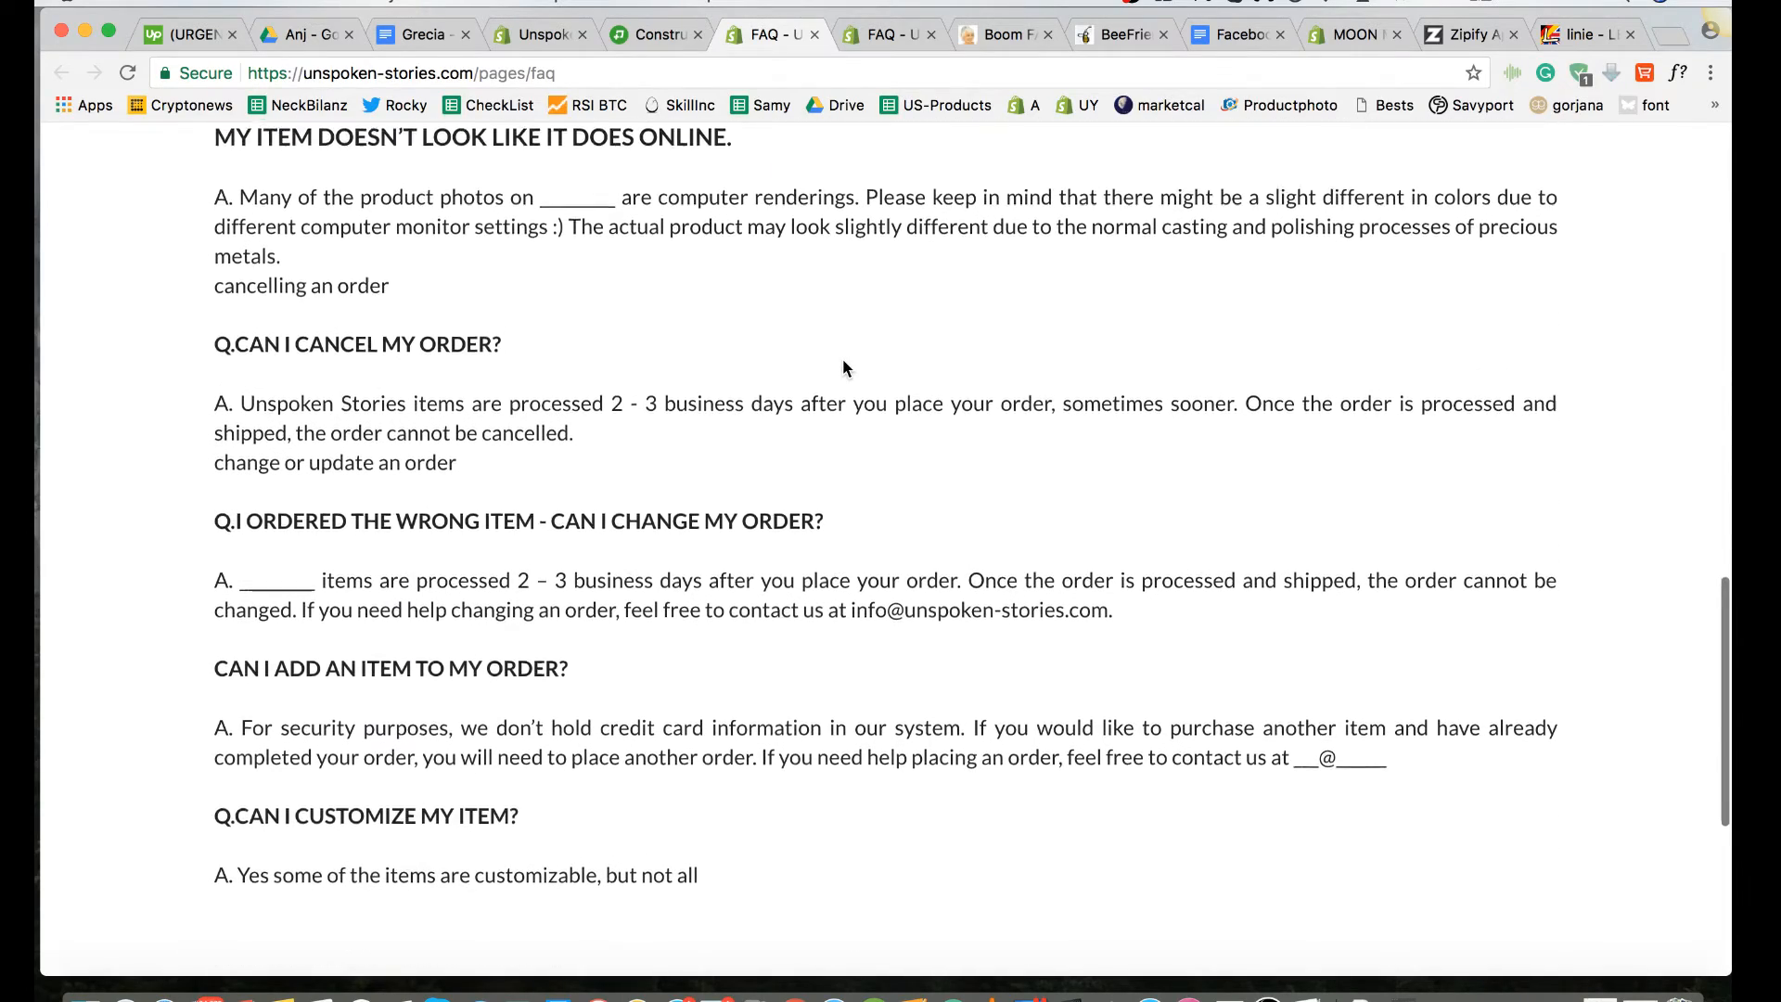
{"action": "scroll", "coordinate": [842, 366], "scroll_direction": "up", "scroll_amount": 10}
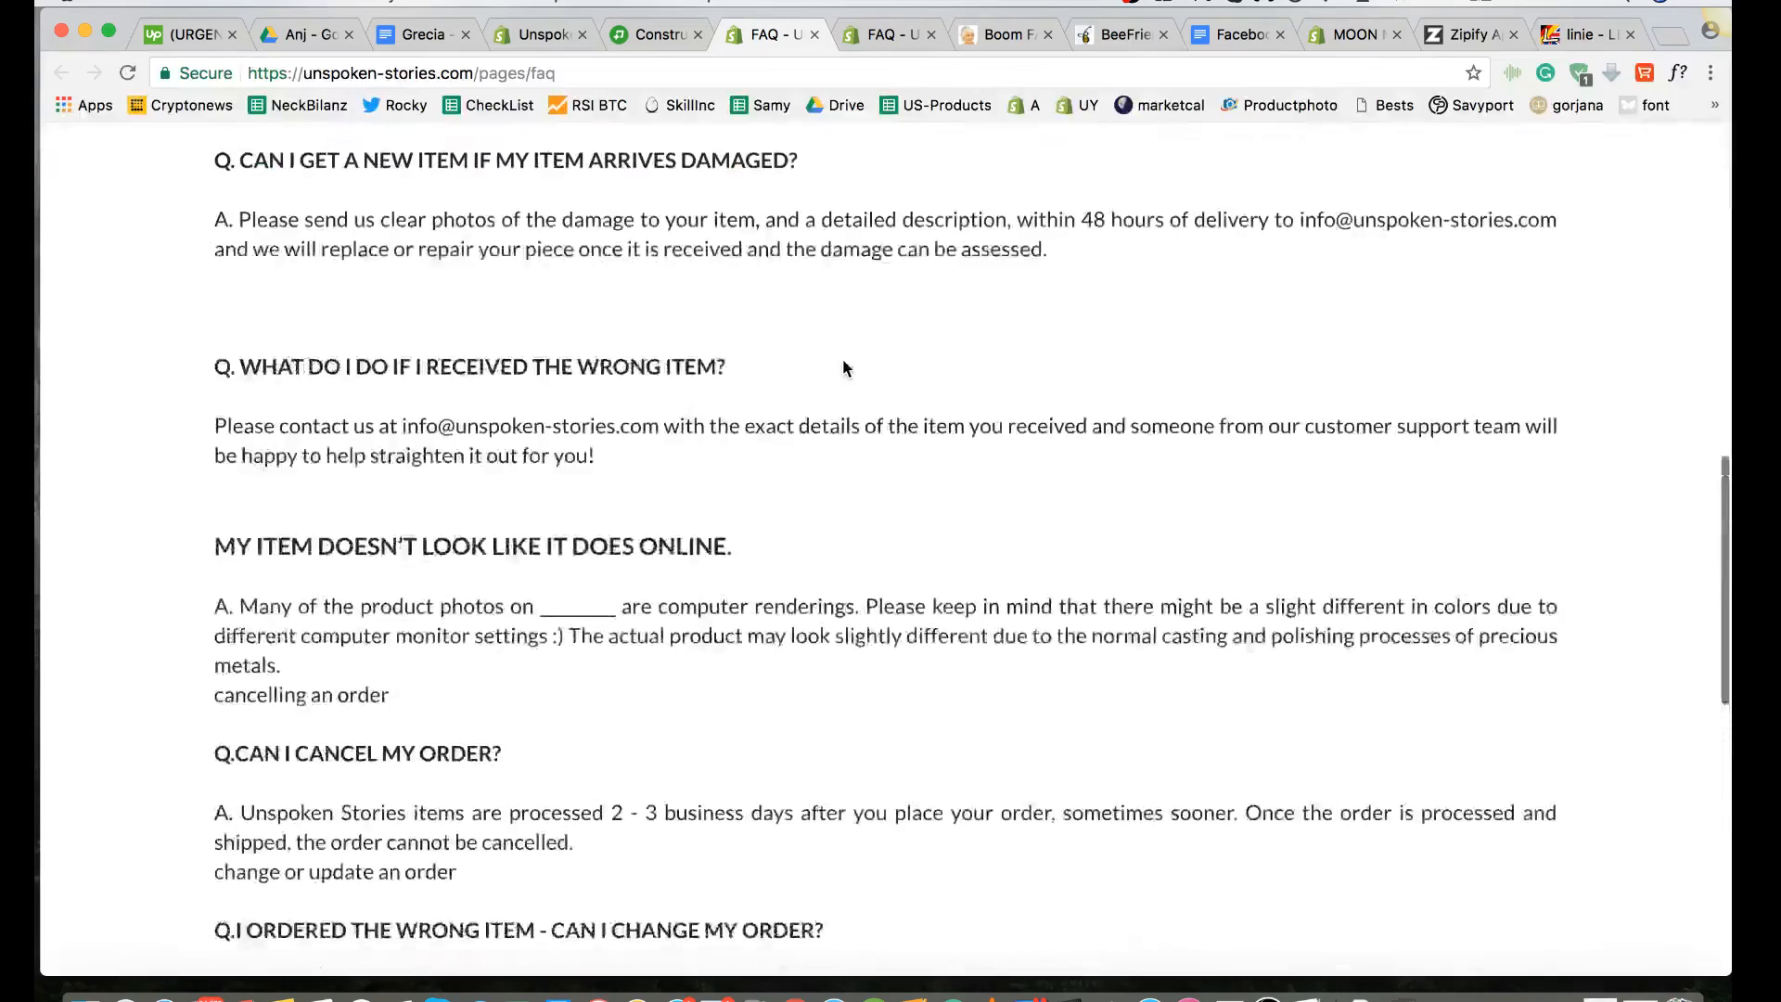
{"action": "scroll", "coordinate": [843, 360], "scroll_direction": "down", "scroll_amount": 1}
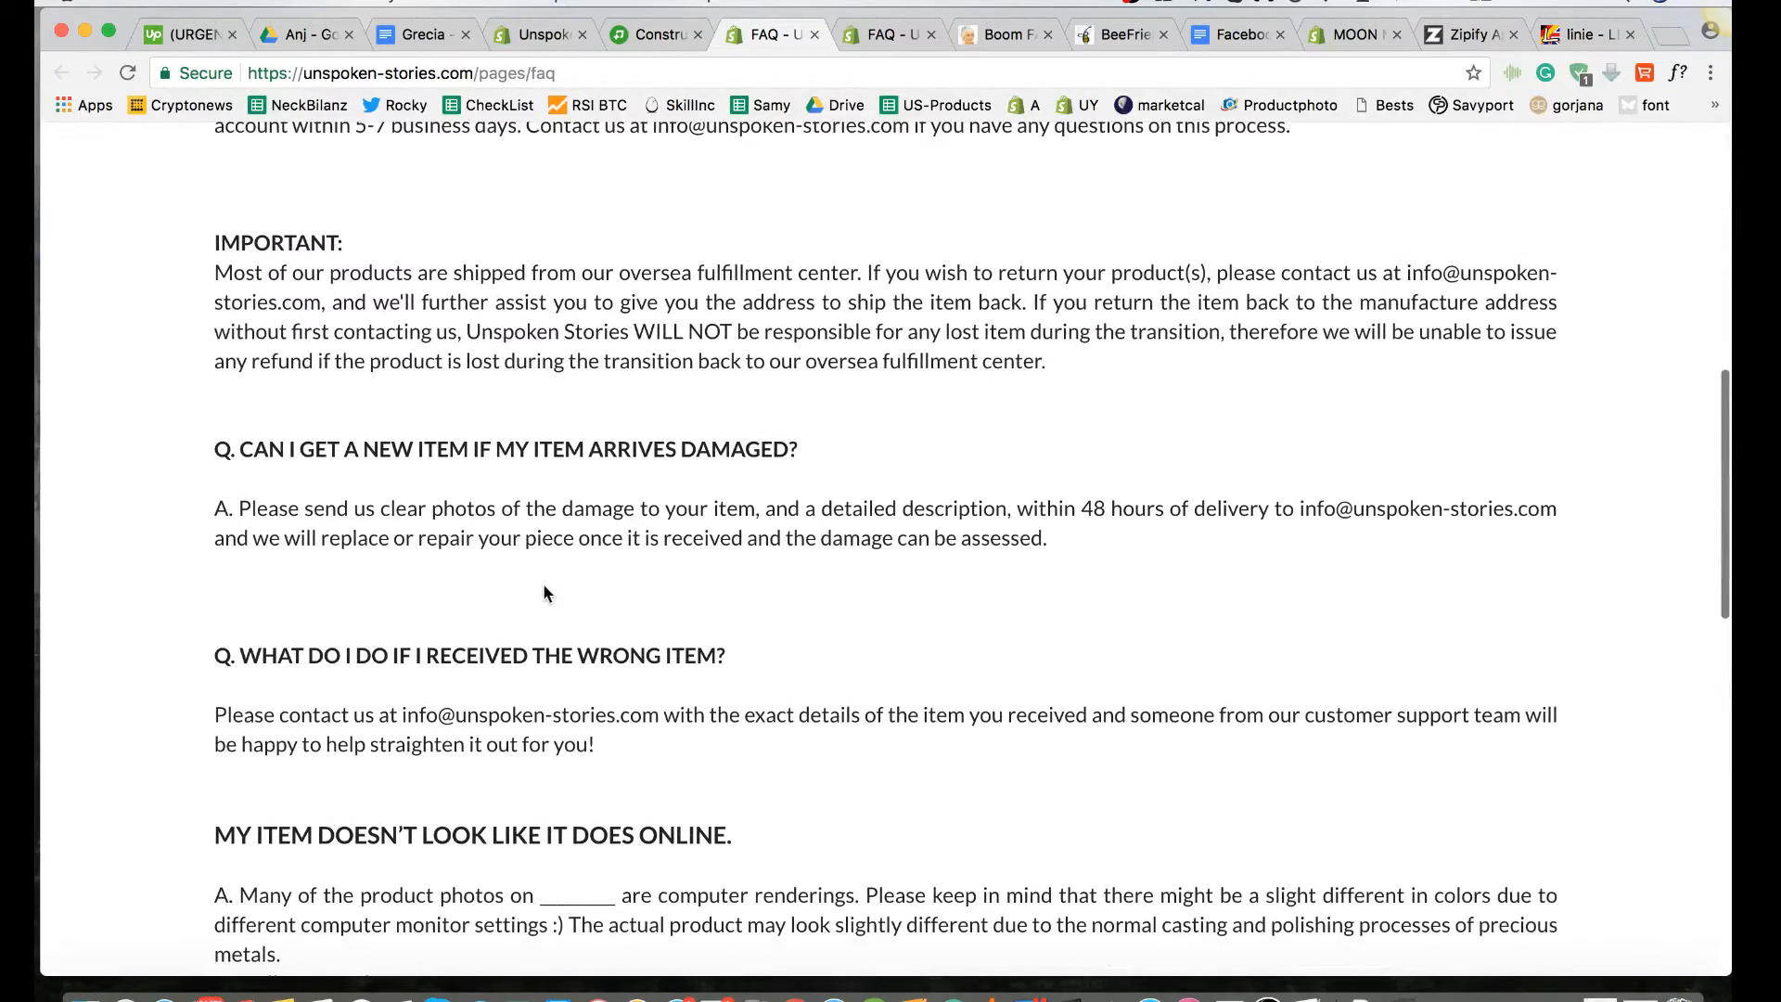
Step: Check the live FAQ page from the damaged-item question to its end for spacing and heading consistency
{"action": "scroll", "coordinate": [555, 602], "scroll_direction": "down", "scroll_amount": 6}
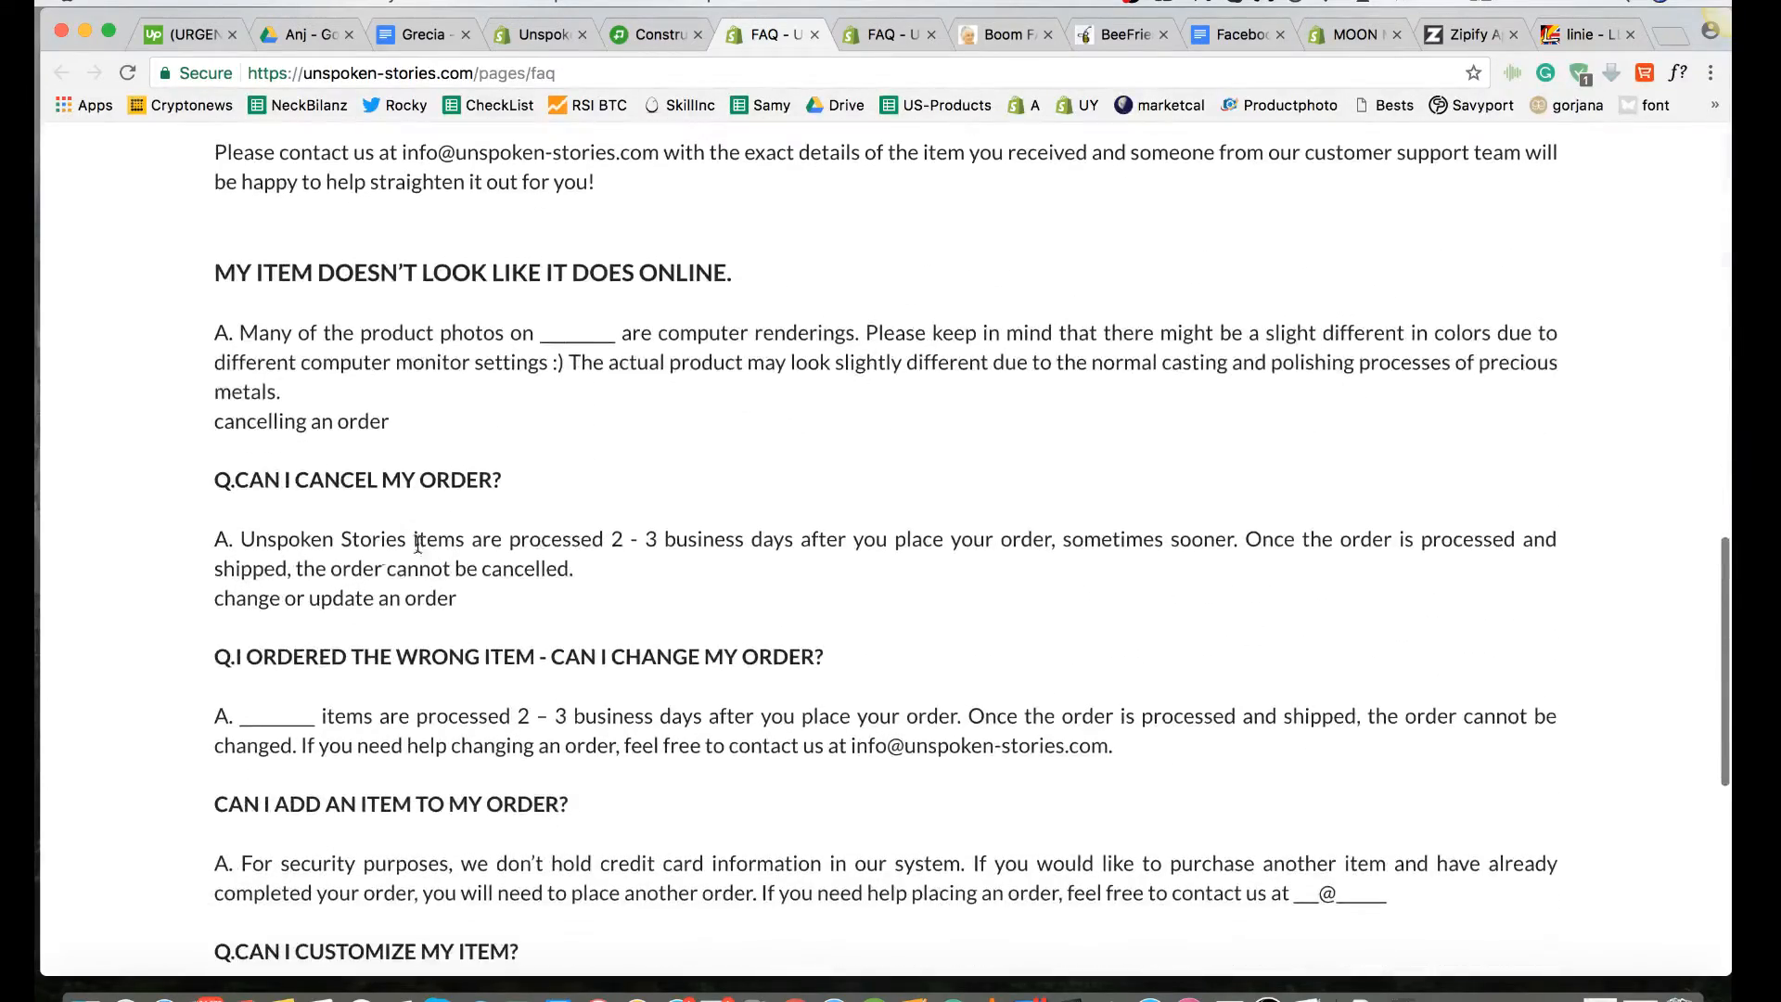
{"action": "scroll", "coordinate": [471, 711], "scroll_direction": "down", "scroll_amount": 3}
{"action": "scroll", "coordinate": [471, 710], "scroll_direction": "up", "scroll_amount": 9}
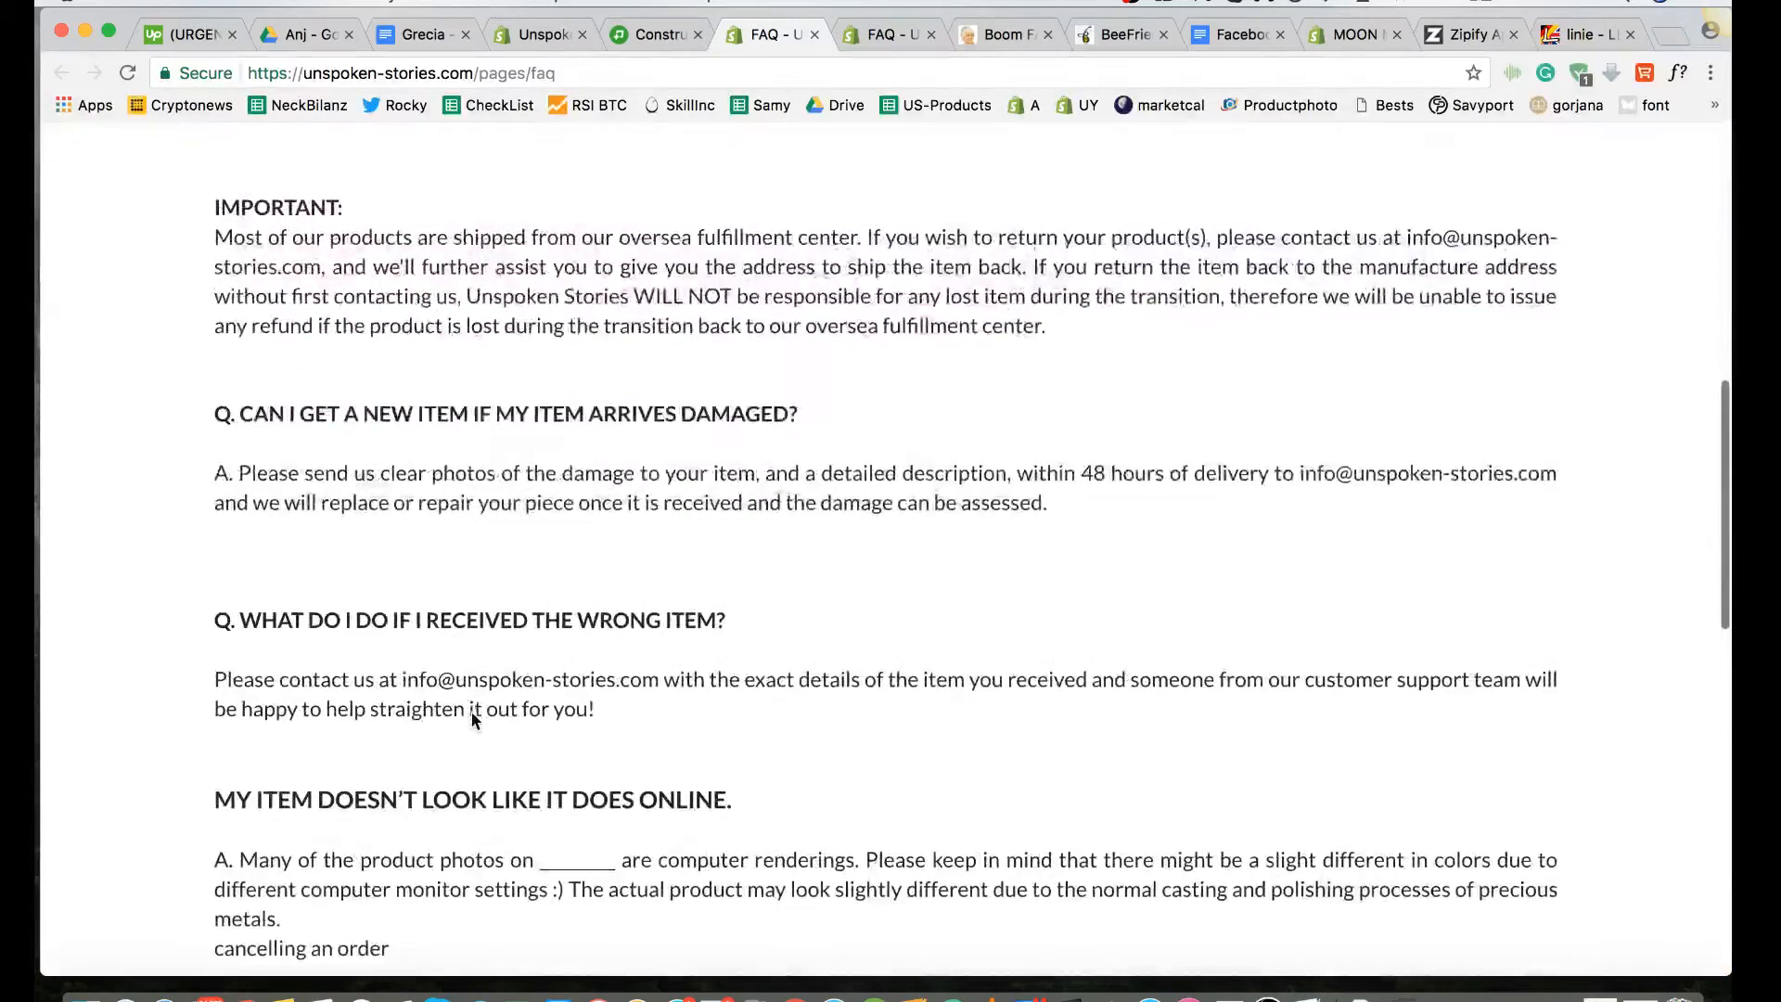
{"action": "scroll", "coordinate": [471, 711], "scroll_direction": "down", "scroll_amount": 6}
{"action": "scroll", "coordinate": [471, 710], "scroll_direction": "down", "scroll_amount": 3}
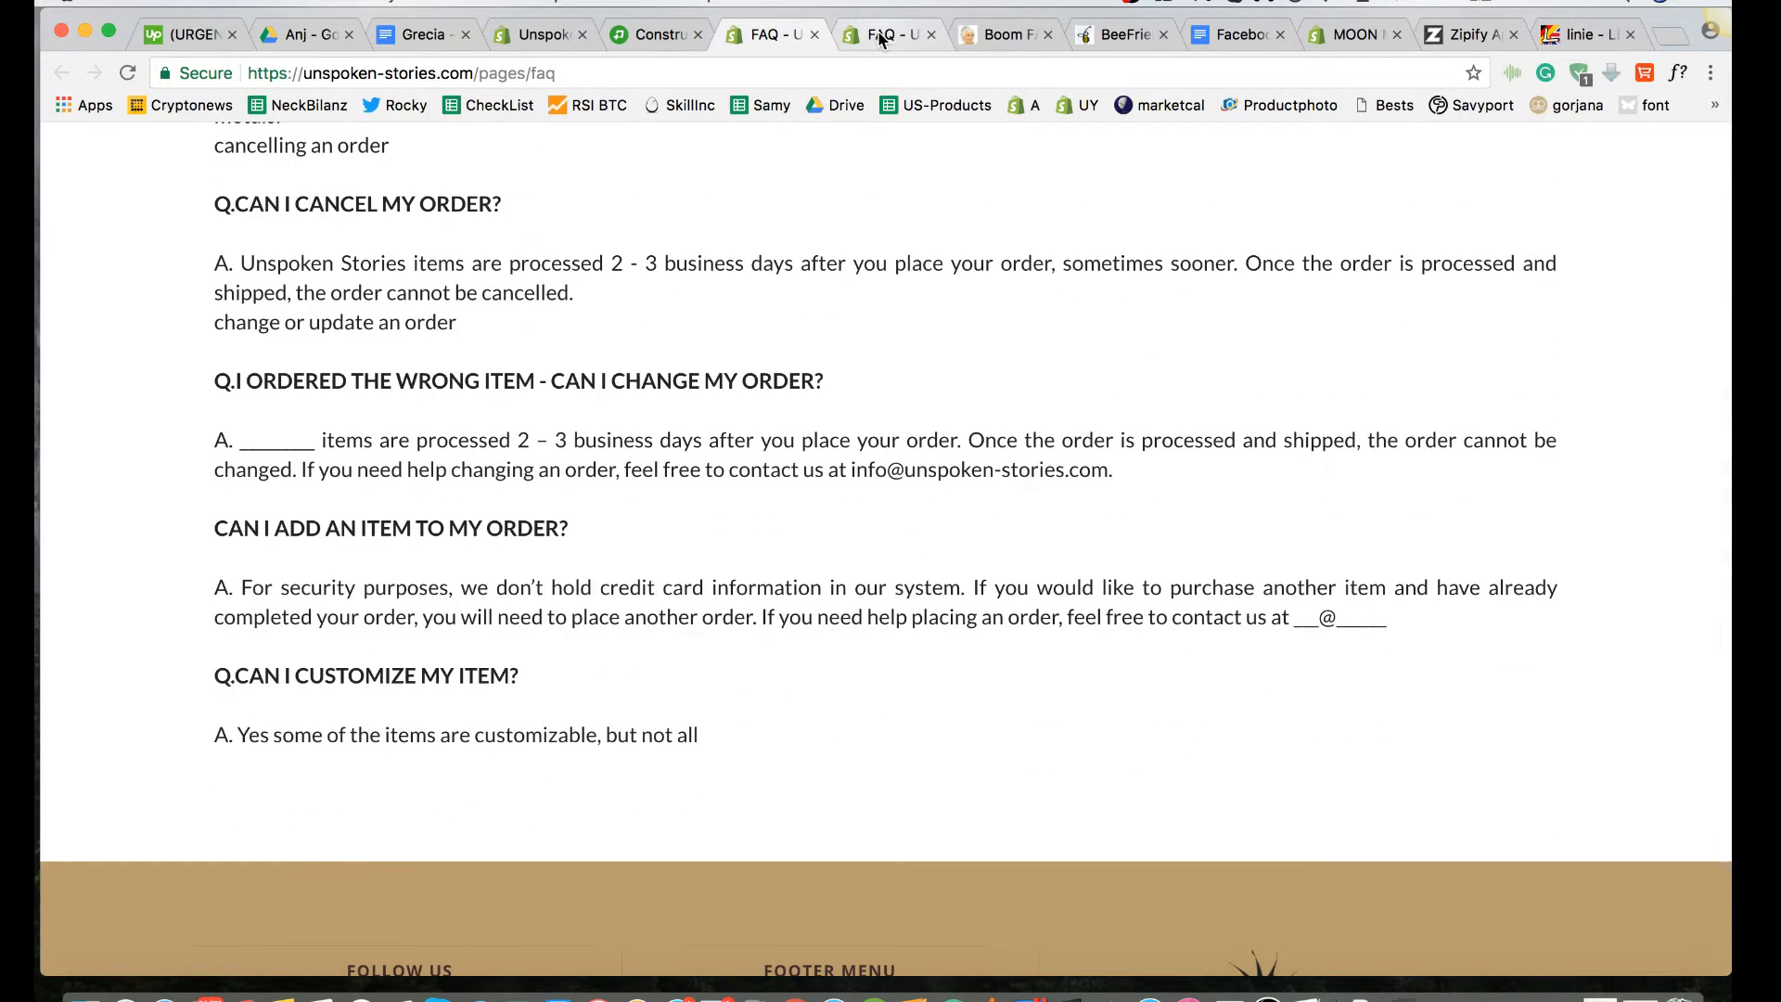
Step: Reopen the FAQ text block in the Zipify Pages editor and add a blank line above "Q.CAN I CUSTOMIZE MY ITEM?"
{"action": "left_click", "coordinate": [655, 35]}
{"action": "scroll", "coordinate": [587, 547], "scroll_direction": "down", "scroll_amount": 15}
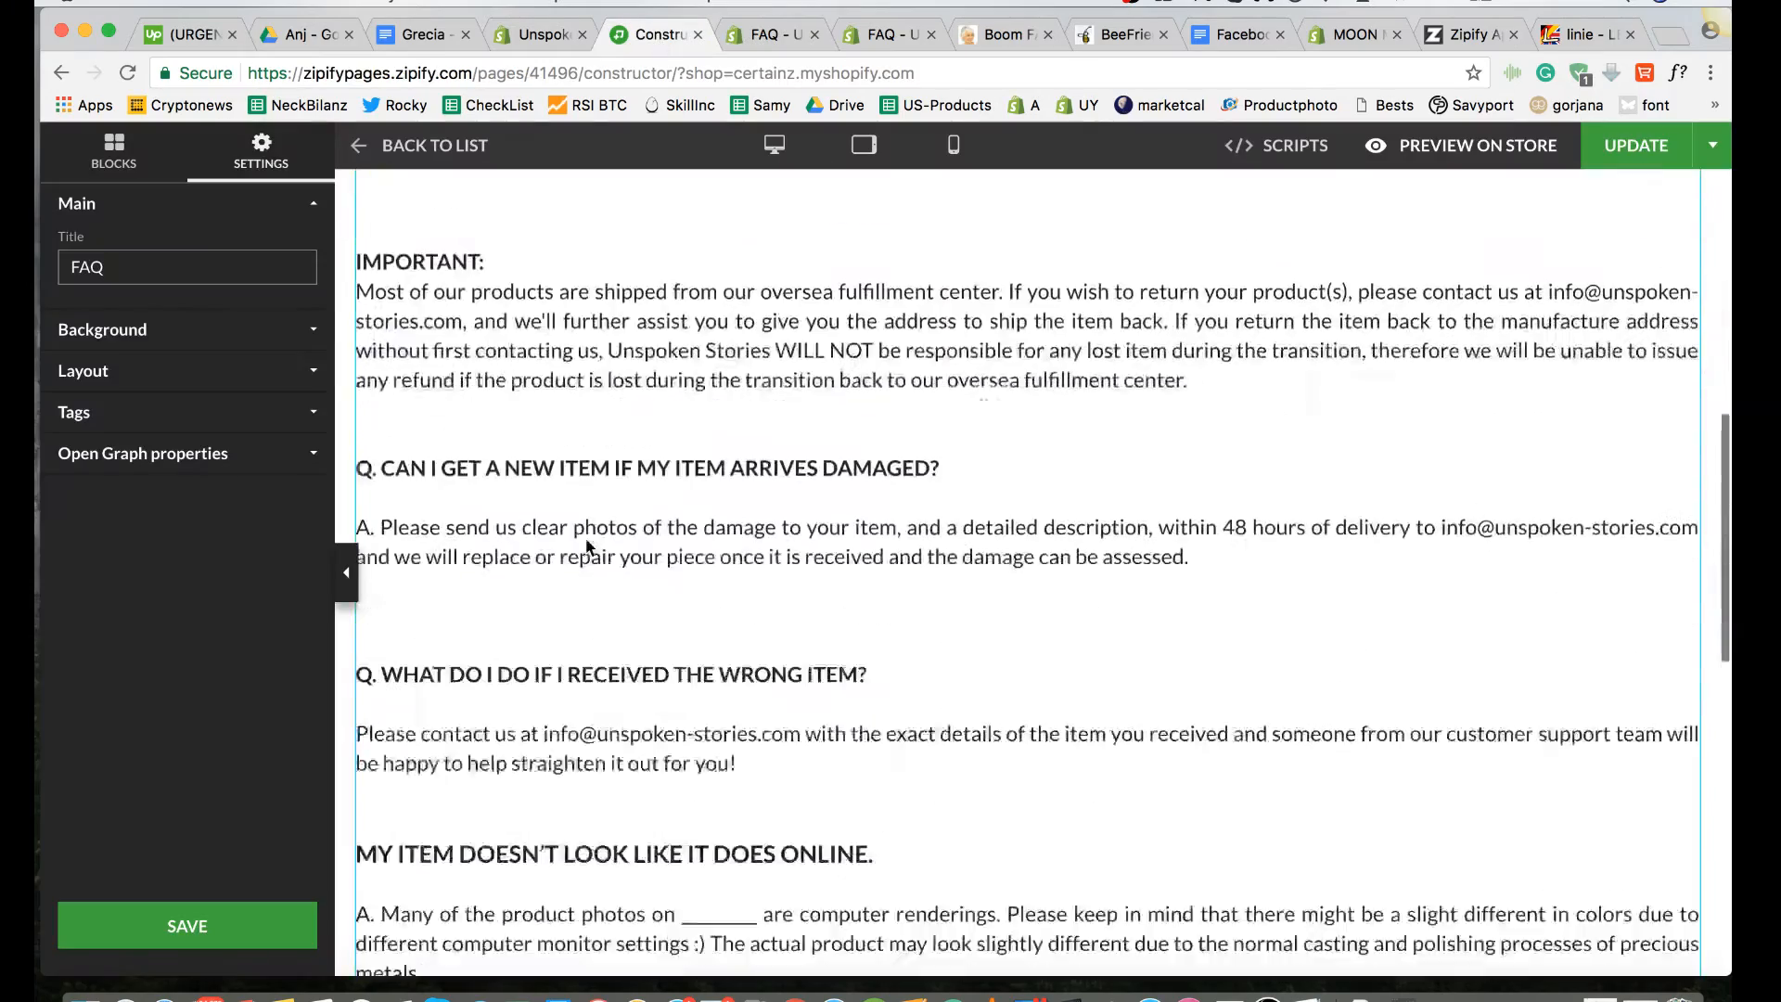
{"action": "scroll", "coordinate": [586, 548], "scroll_direction": "down", "scroll_amount": 4}
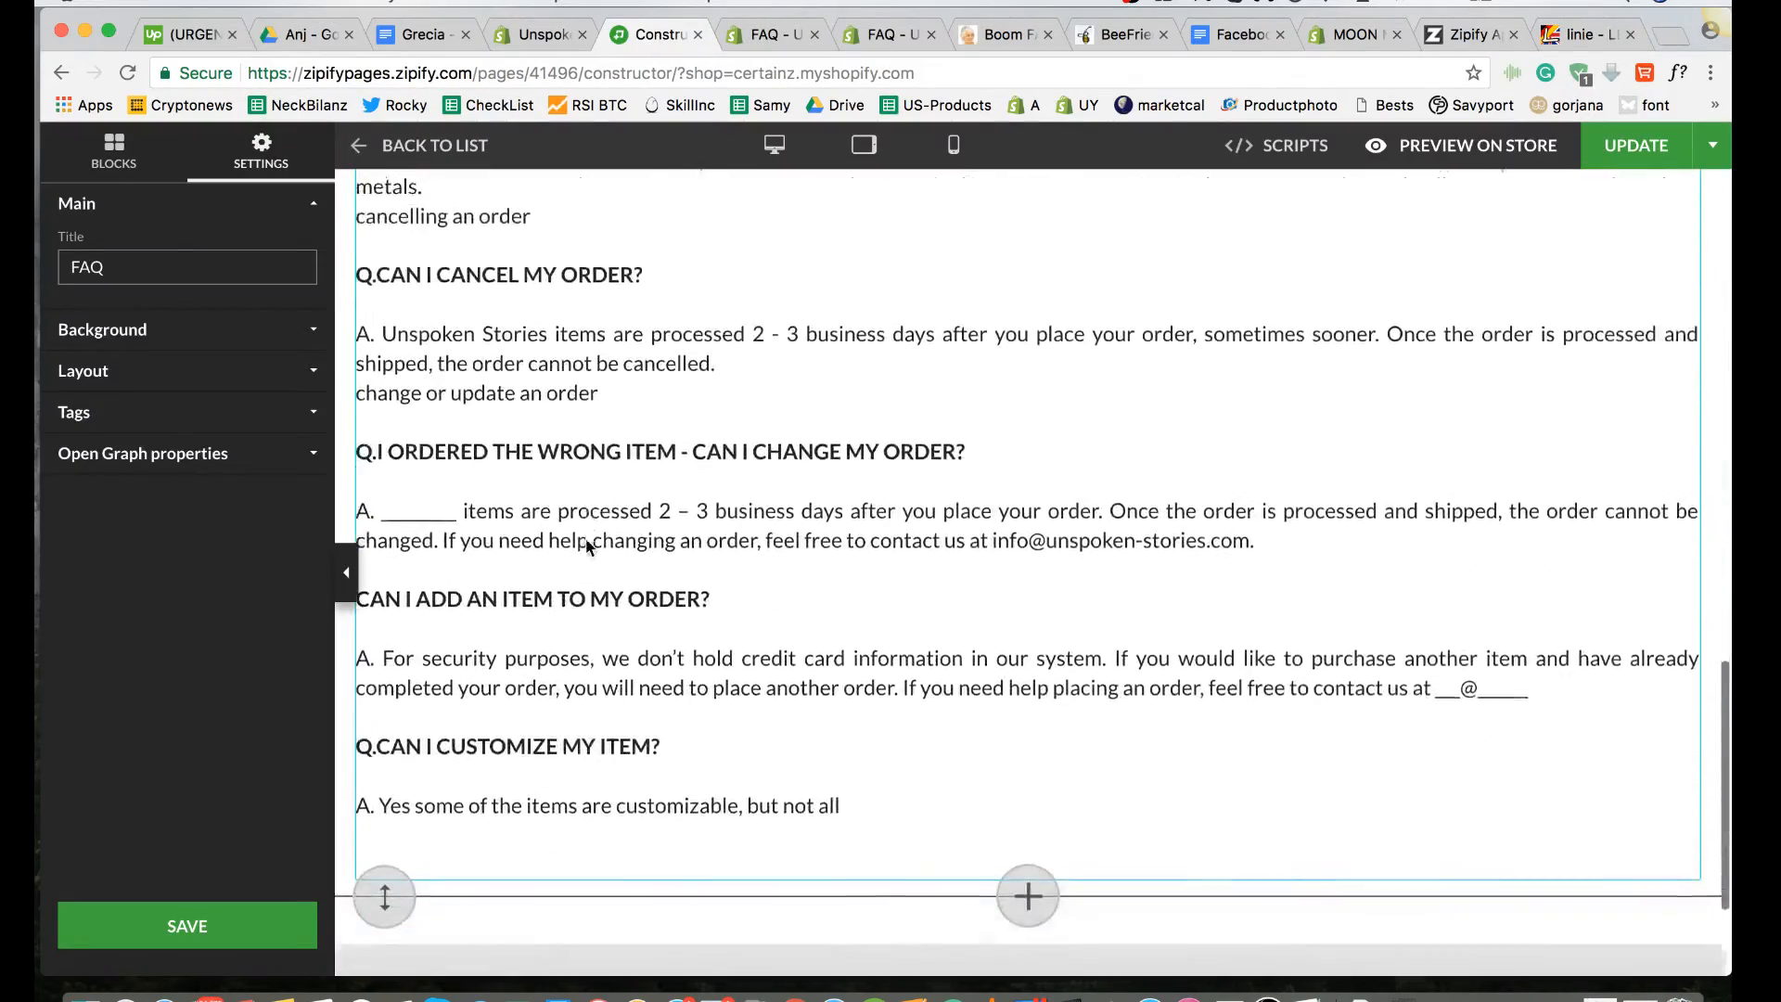
{"action": "double_click", "coordinate": [1275, 481]}
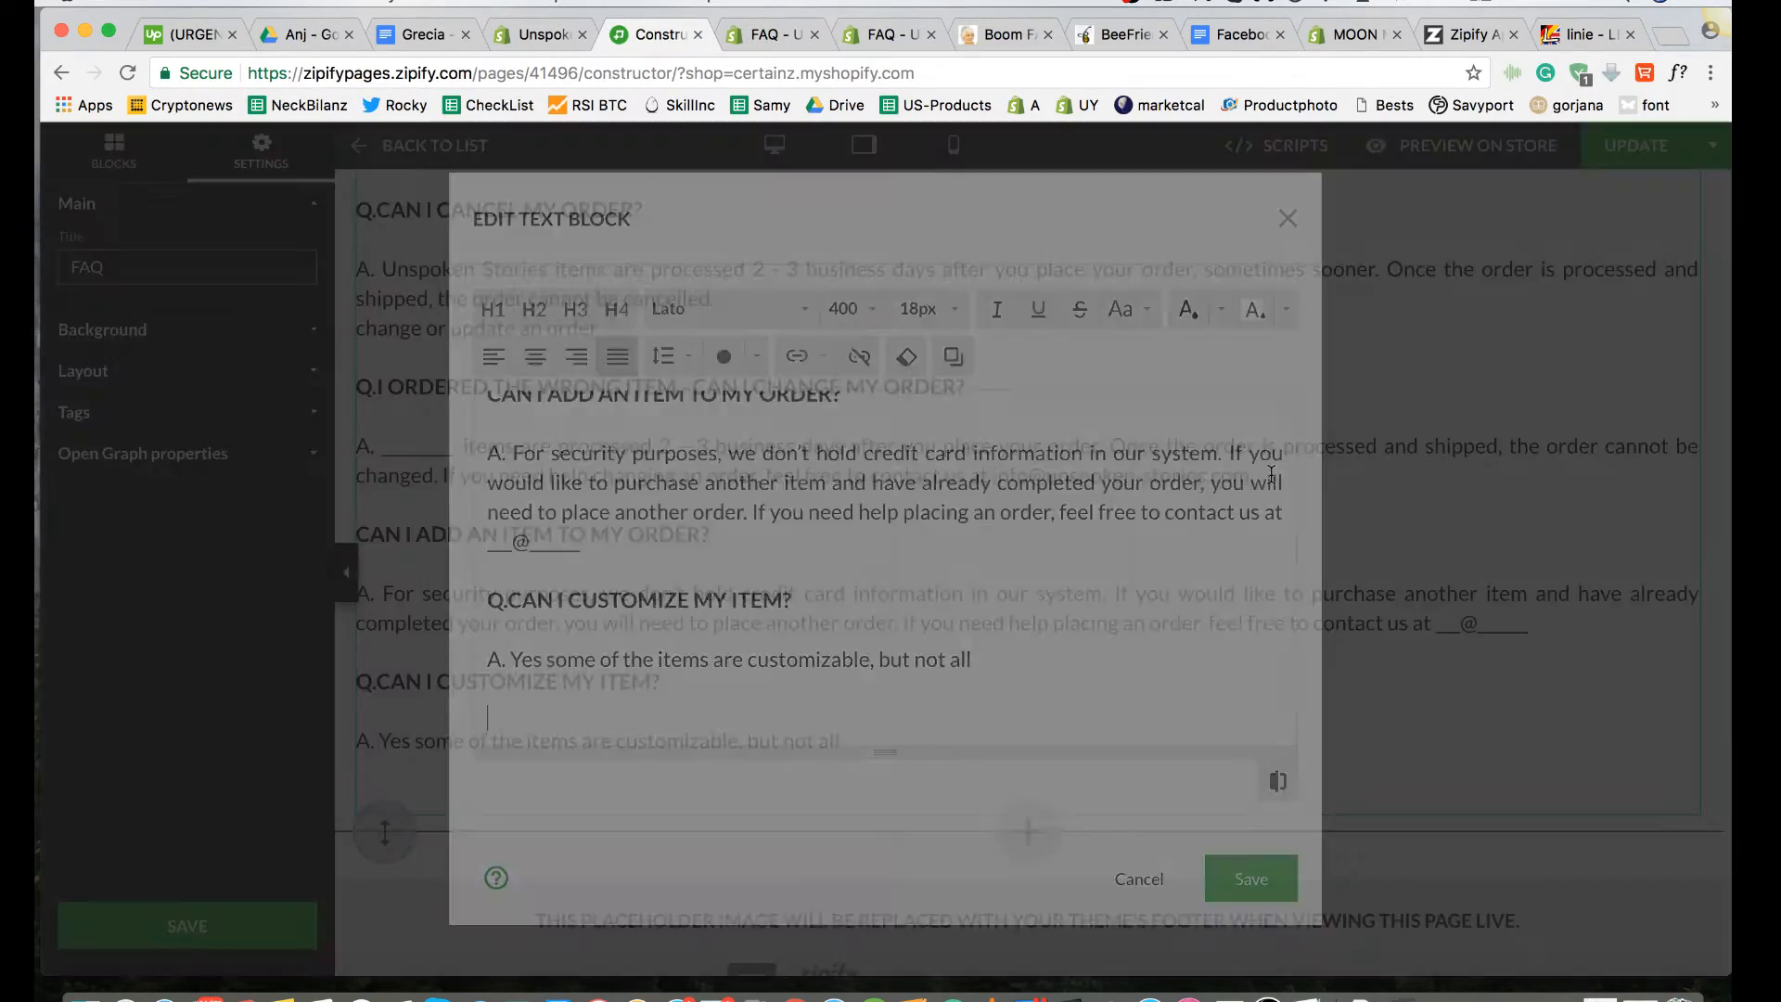
{"action": "scroll", "coordinate": [1069, 623], "scroll_direction": "up", "scroll_amount": 2}
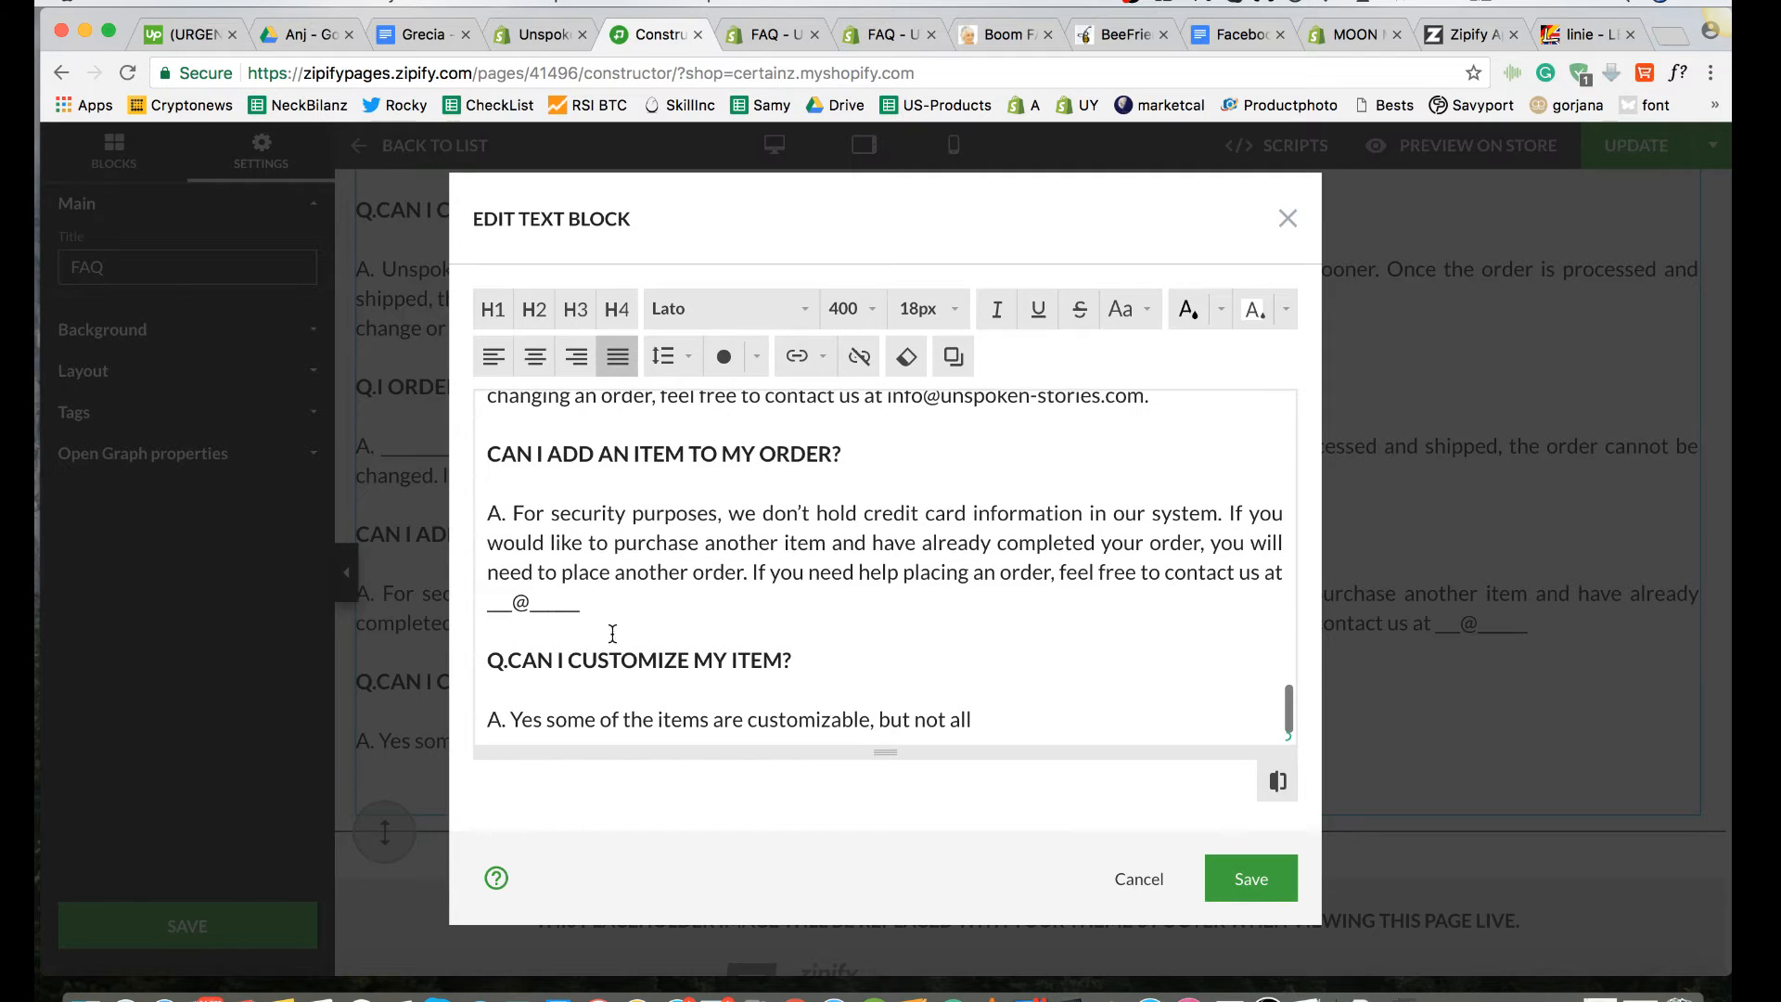
{"action": "key", "text": "Down"}
{"action": "key", "text": "Down"}
{"action": "key", "text": "Up"}
{"action": "key", "text": "Return"}
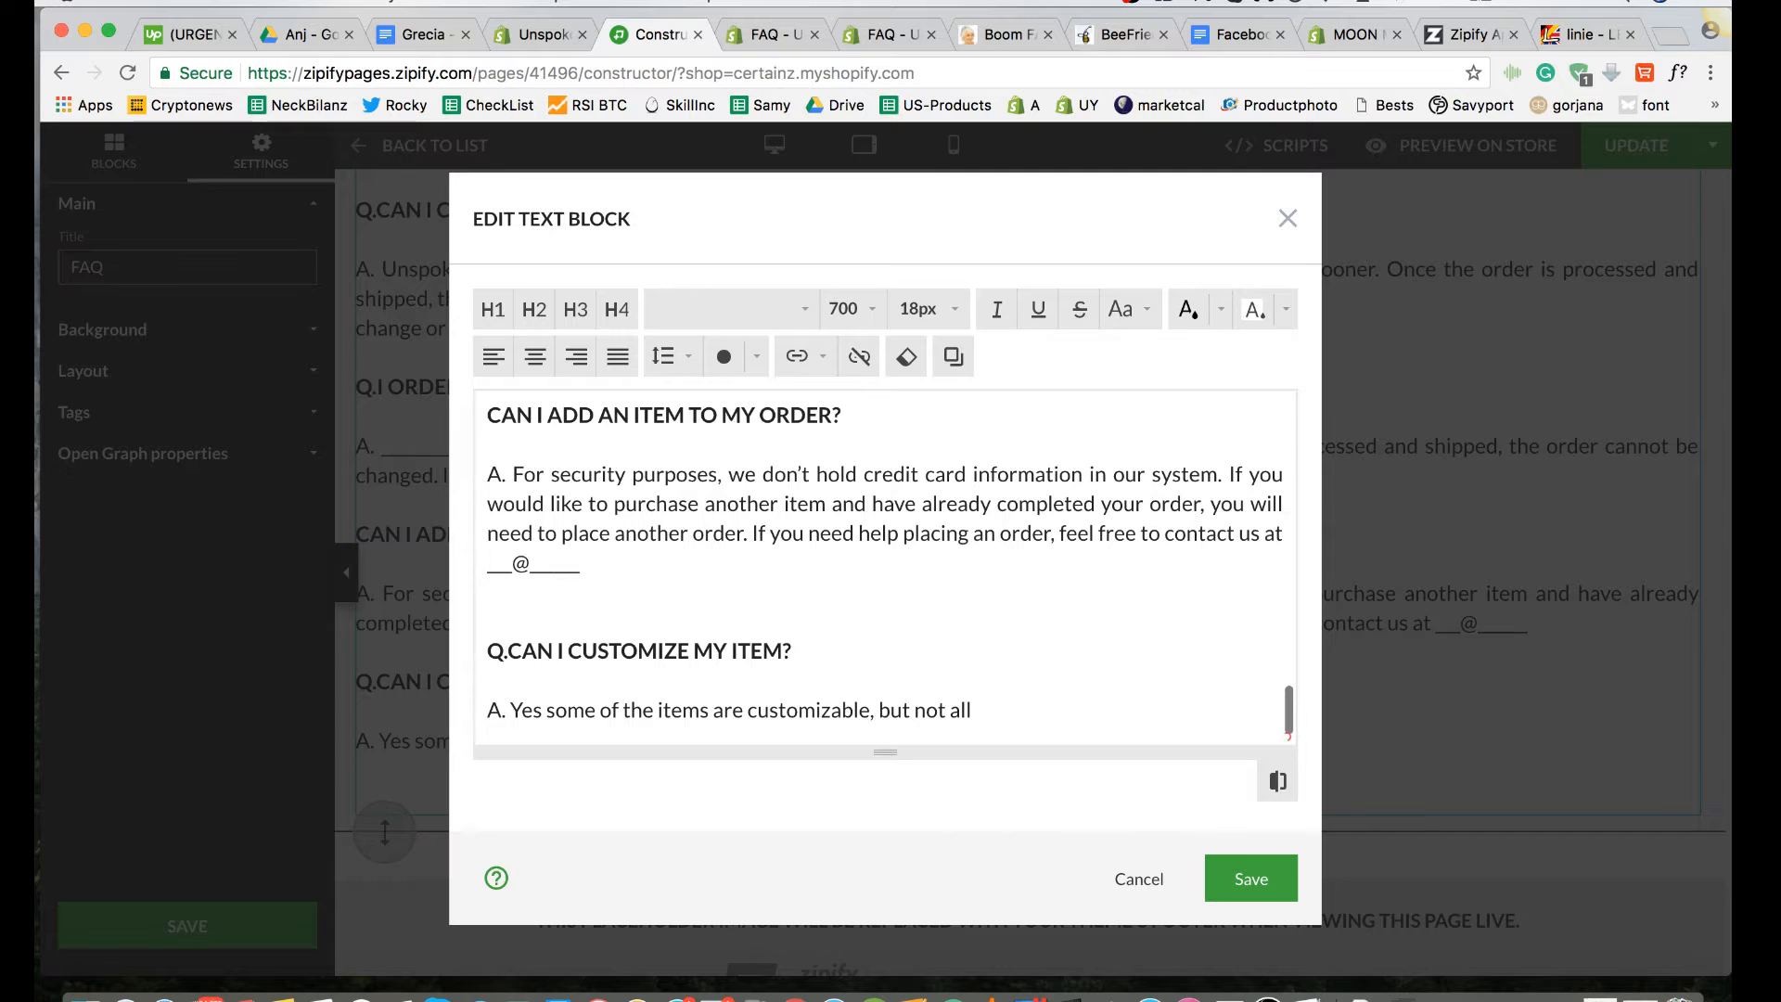
Step: Add a blank line above the "CAN I ADD AN ITEM TO MY ORDER?" question
{"action": "scroll", "coordinate": [536, 675], "scroll_direction": "up", "scroll_amount": 5}
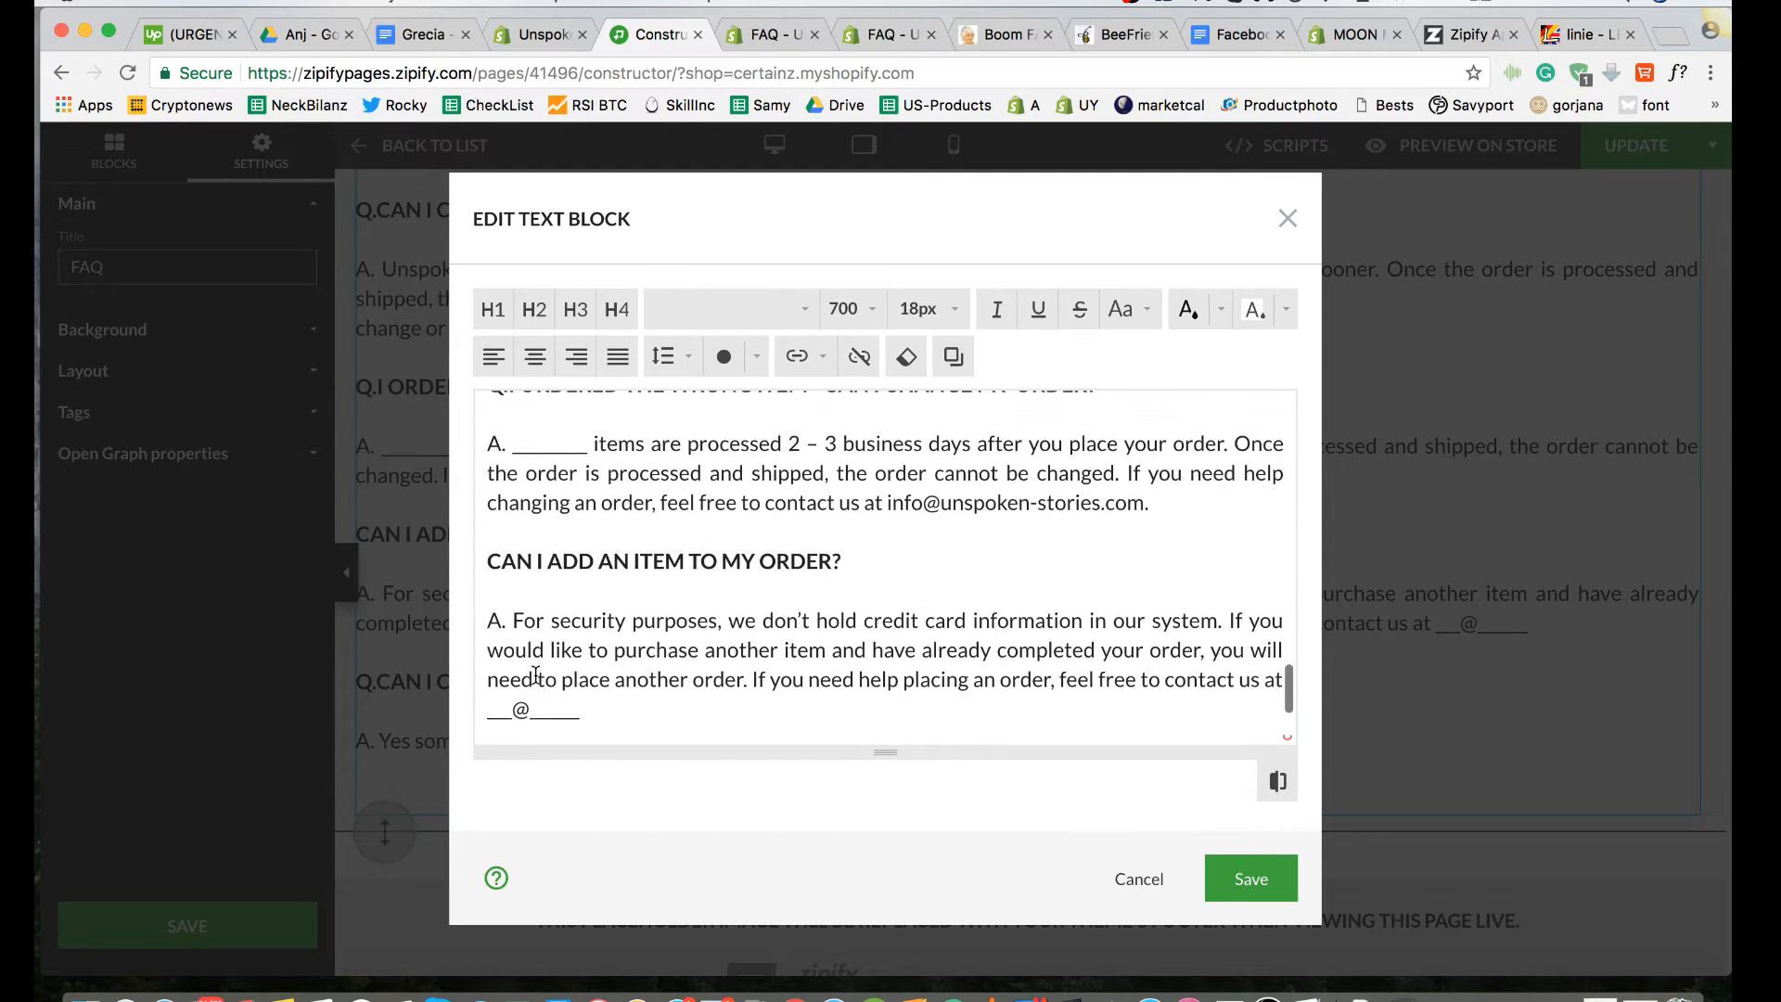
{"action": "left_click", "coordinate": [1172, 513]}
{"action": "key", "text": "Return"}
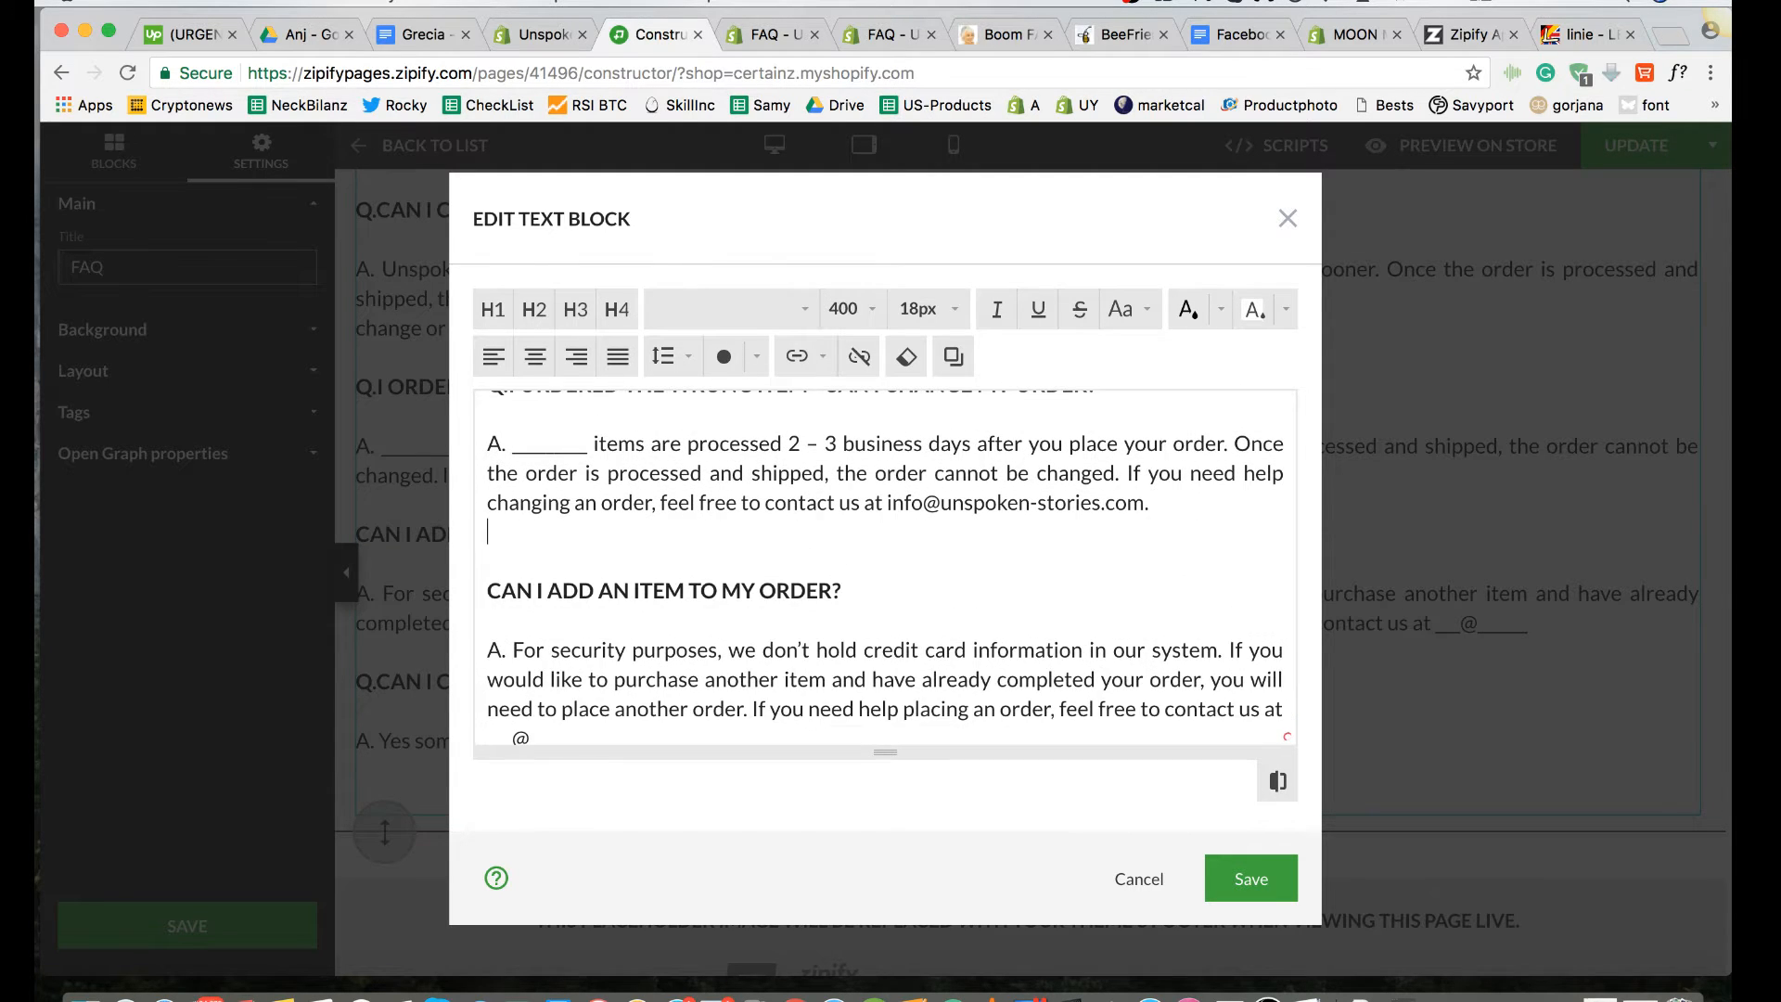
Step: Set off the "change or update an order" line with one extra blank line below it and two above it
{"action": "scroll", "coordinate": [1157, 545], "scroll_direction": "up", "scroll_amount": 4}
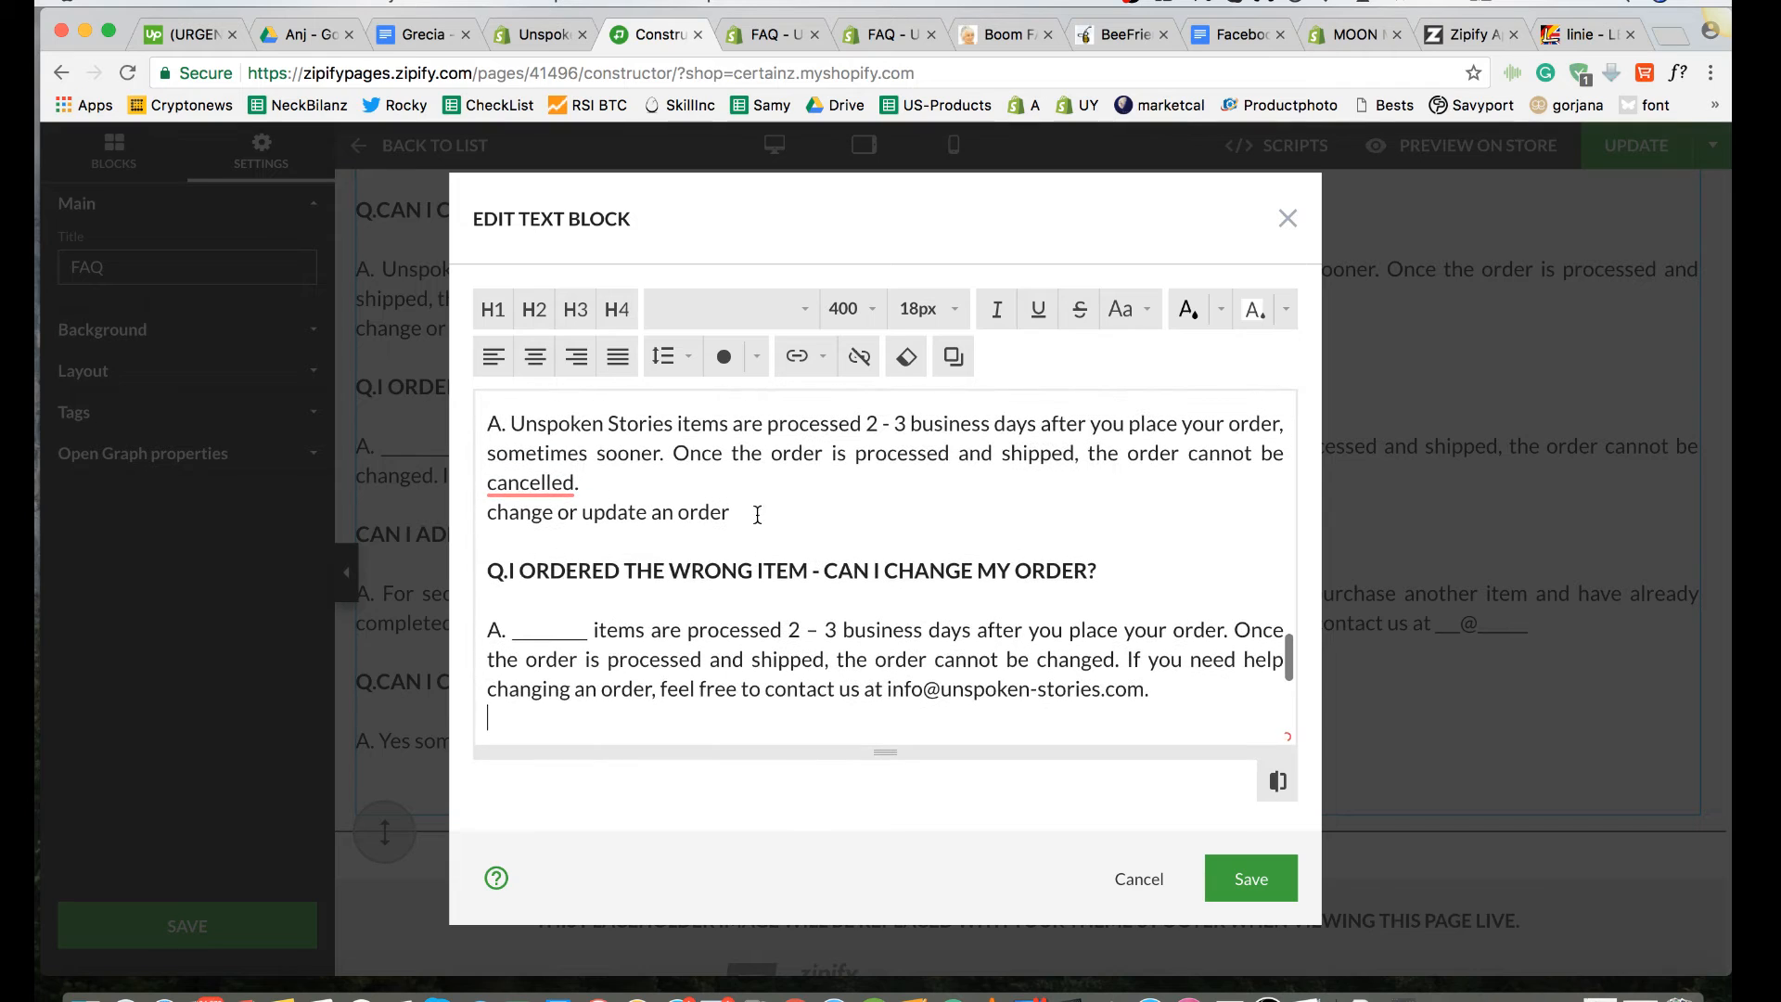
{"action": "left_click", "coordinate": [746, 513]}
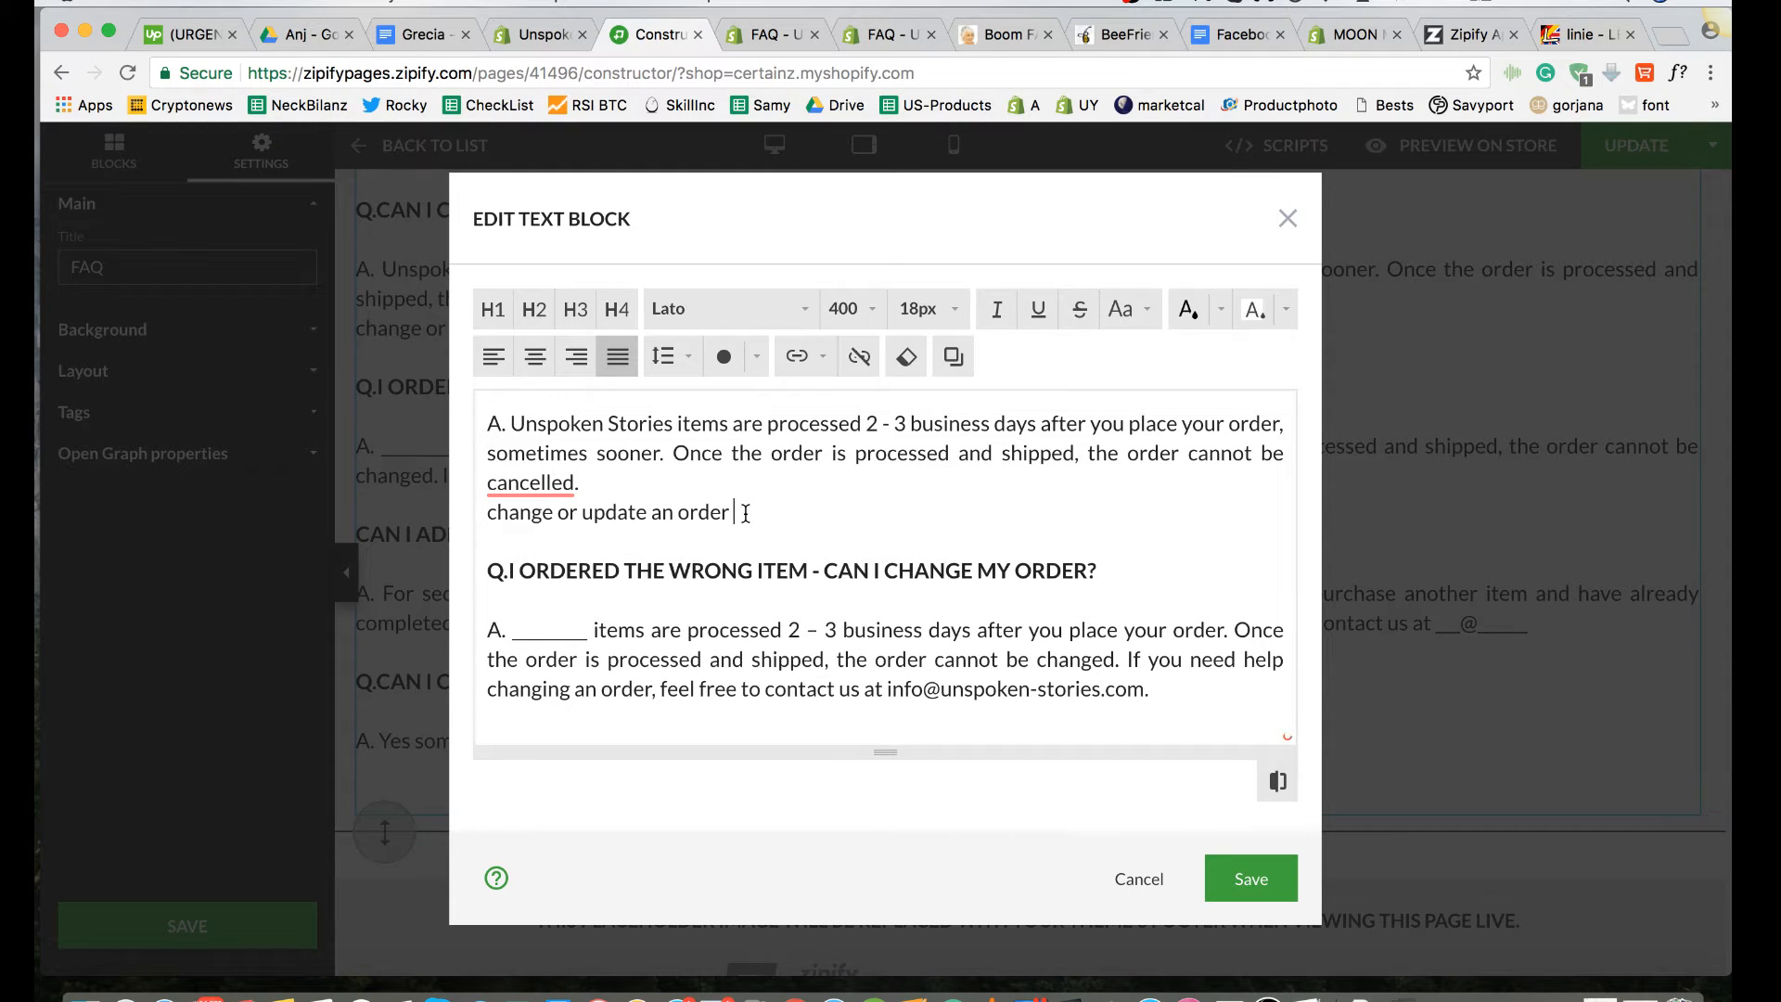
{"action": "key", "text": "Return"}
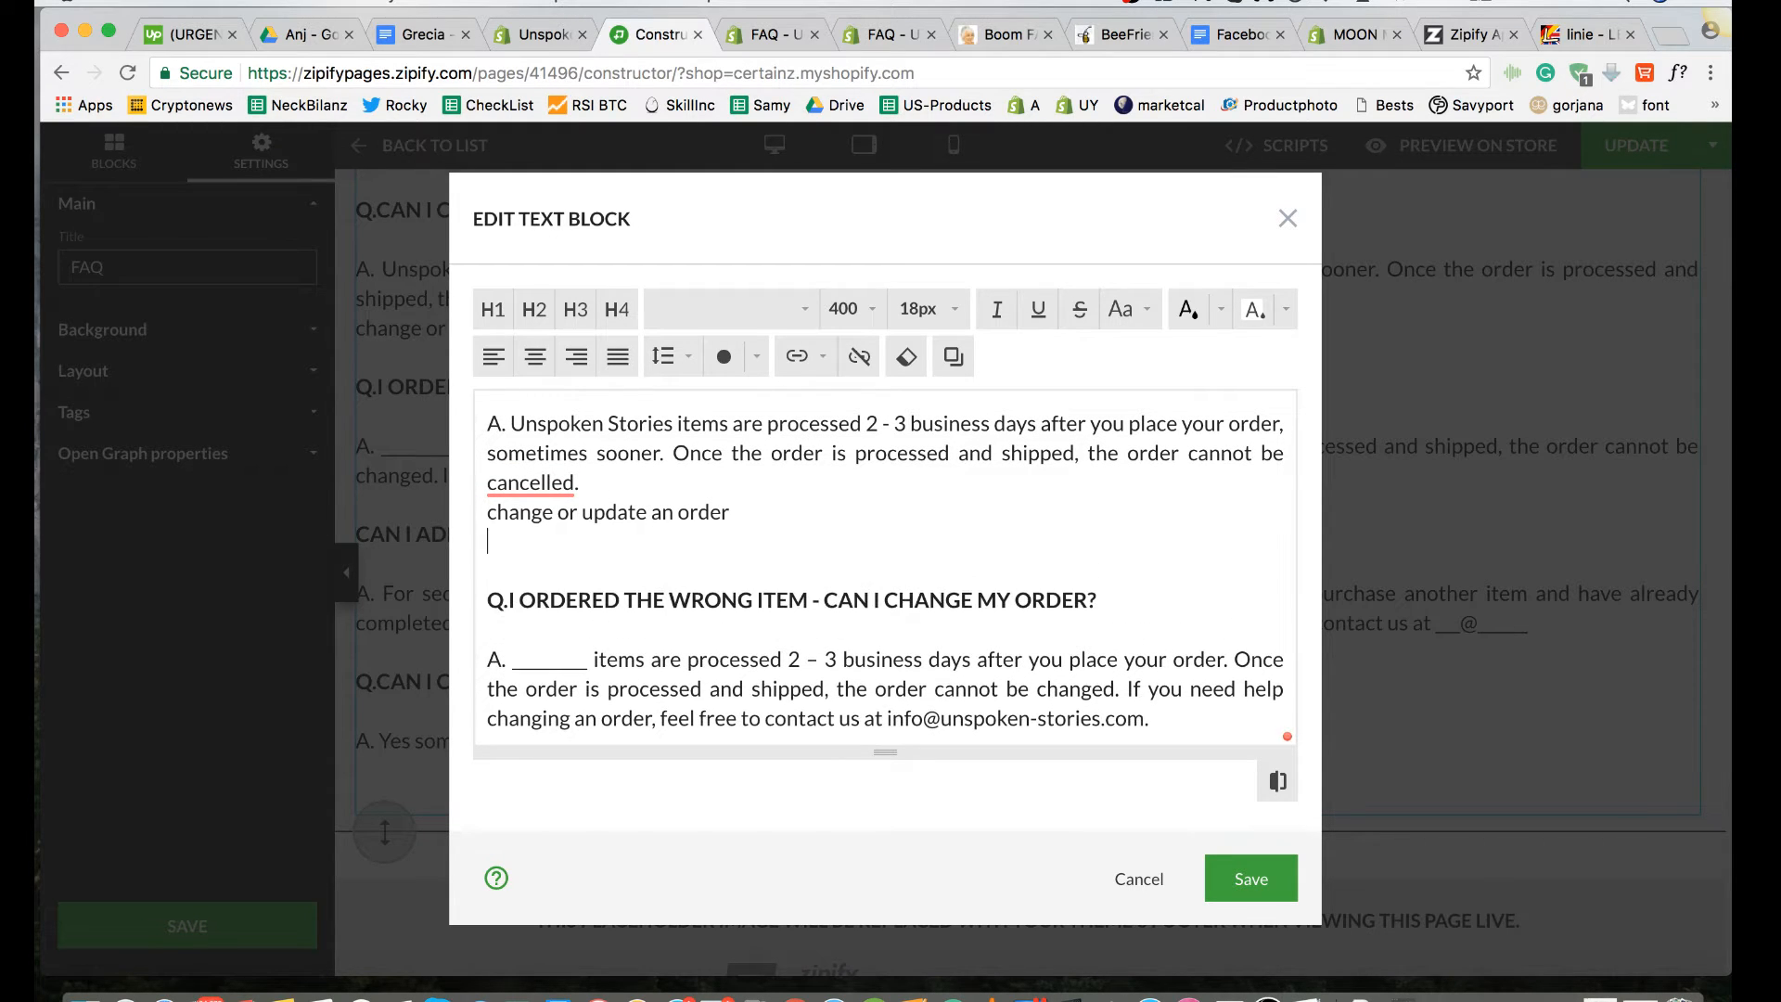
{"action": "left_click", "coordinate": [599, 475]}
{"action": "key", "text": "Return"}
{"action": "key", "text": "Return"}
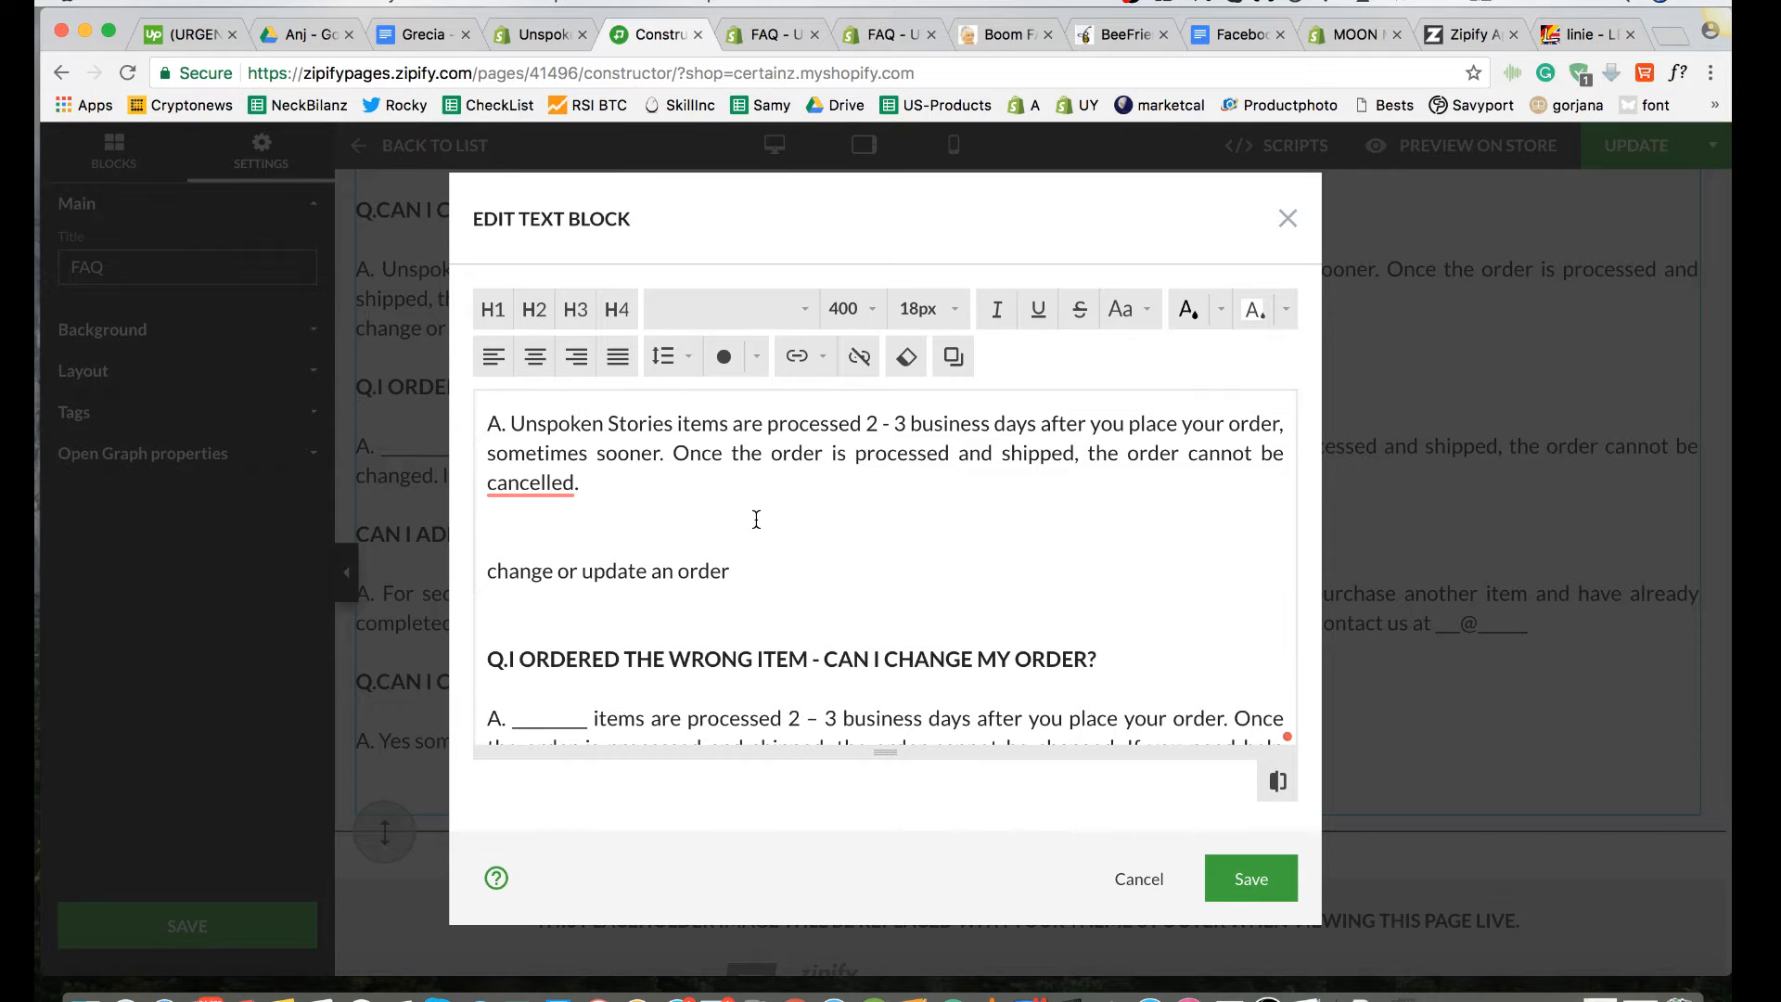
Step: Format the "change or update an order" line as a heading at 20 px, font weight 900 and uppercase
{"action": "left_click_drag", "start_coordinate": [737, 573], "coordinate": [508, 570]}
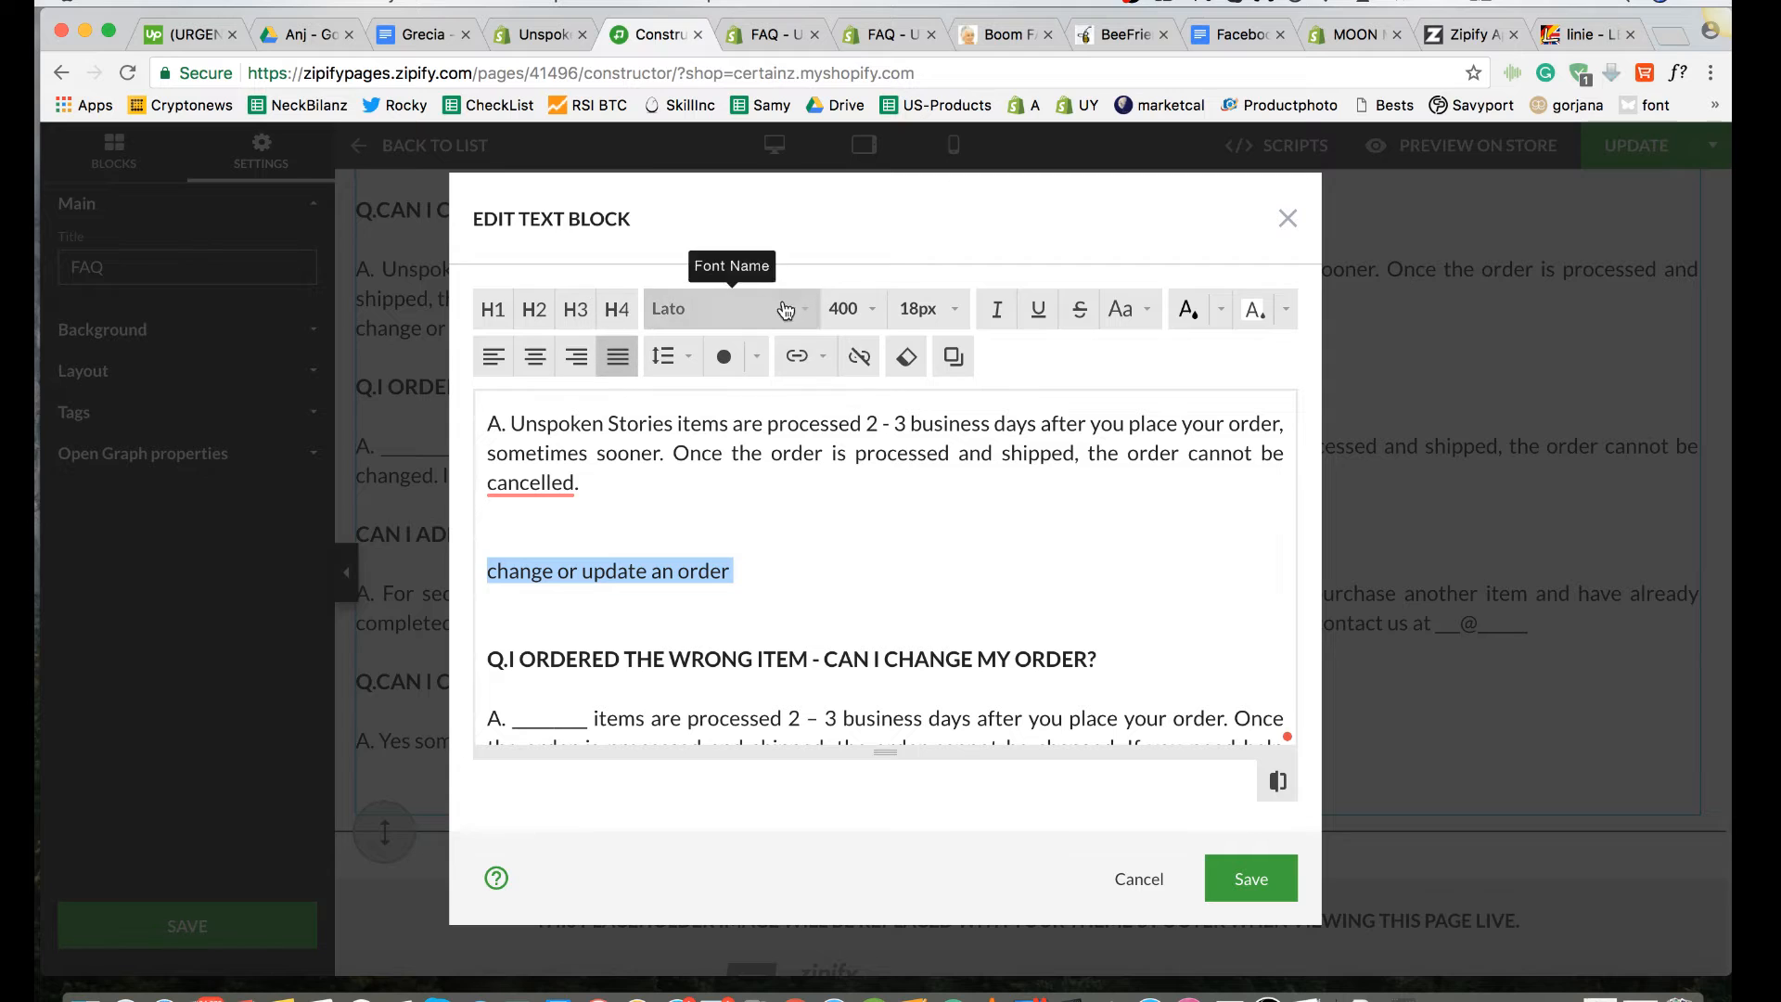
{"action": "left_click", "coordinate": [922, 309]}
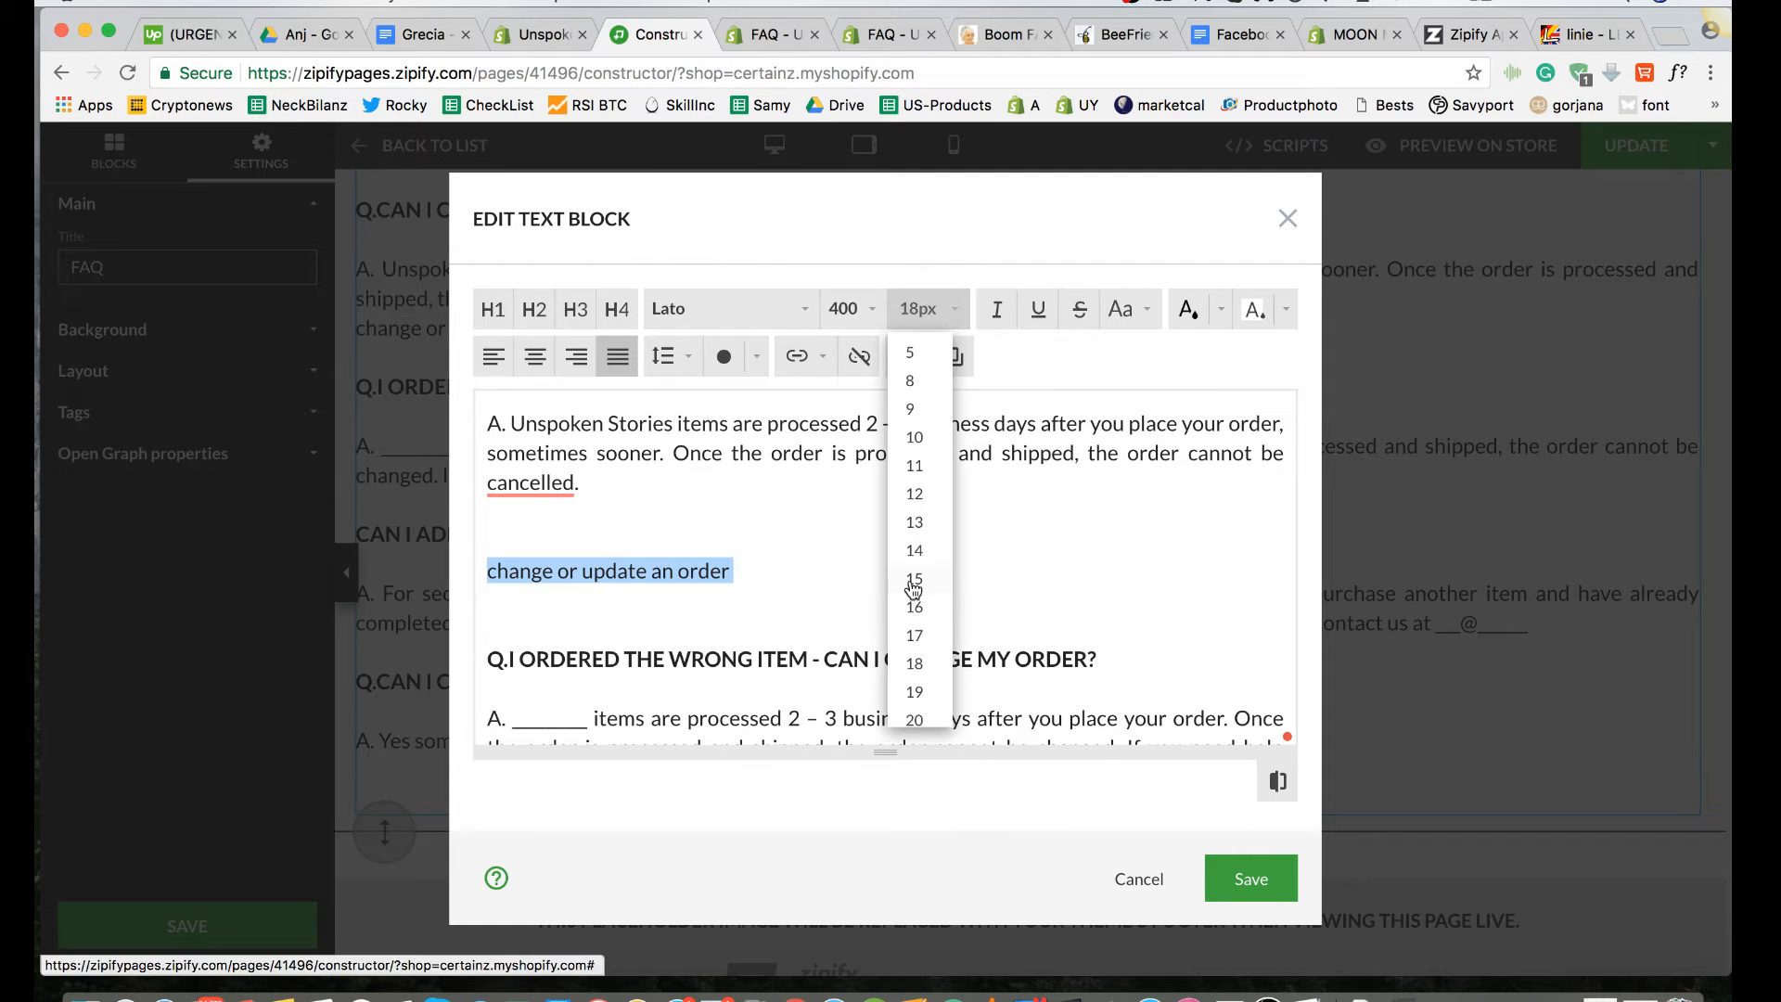
{"action": "left_click", "coordinate": [915, 719]}
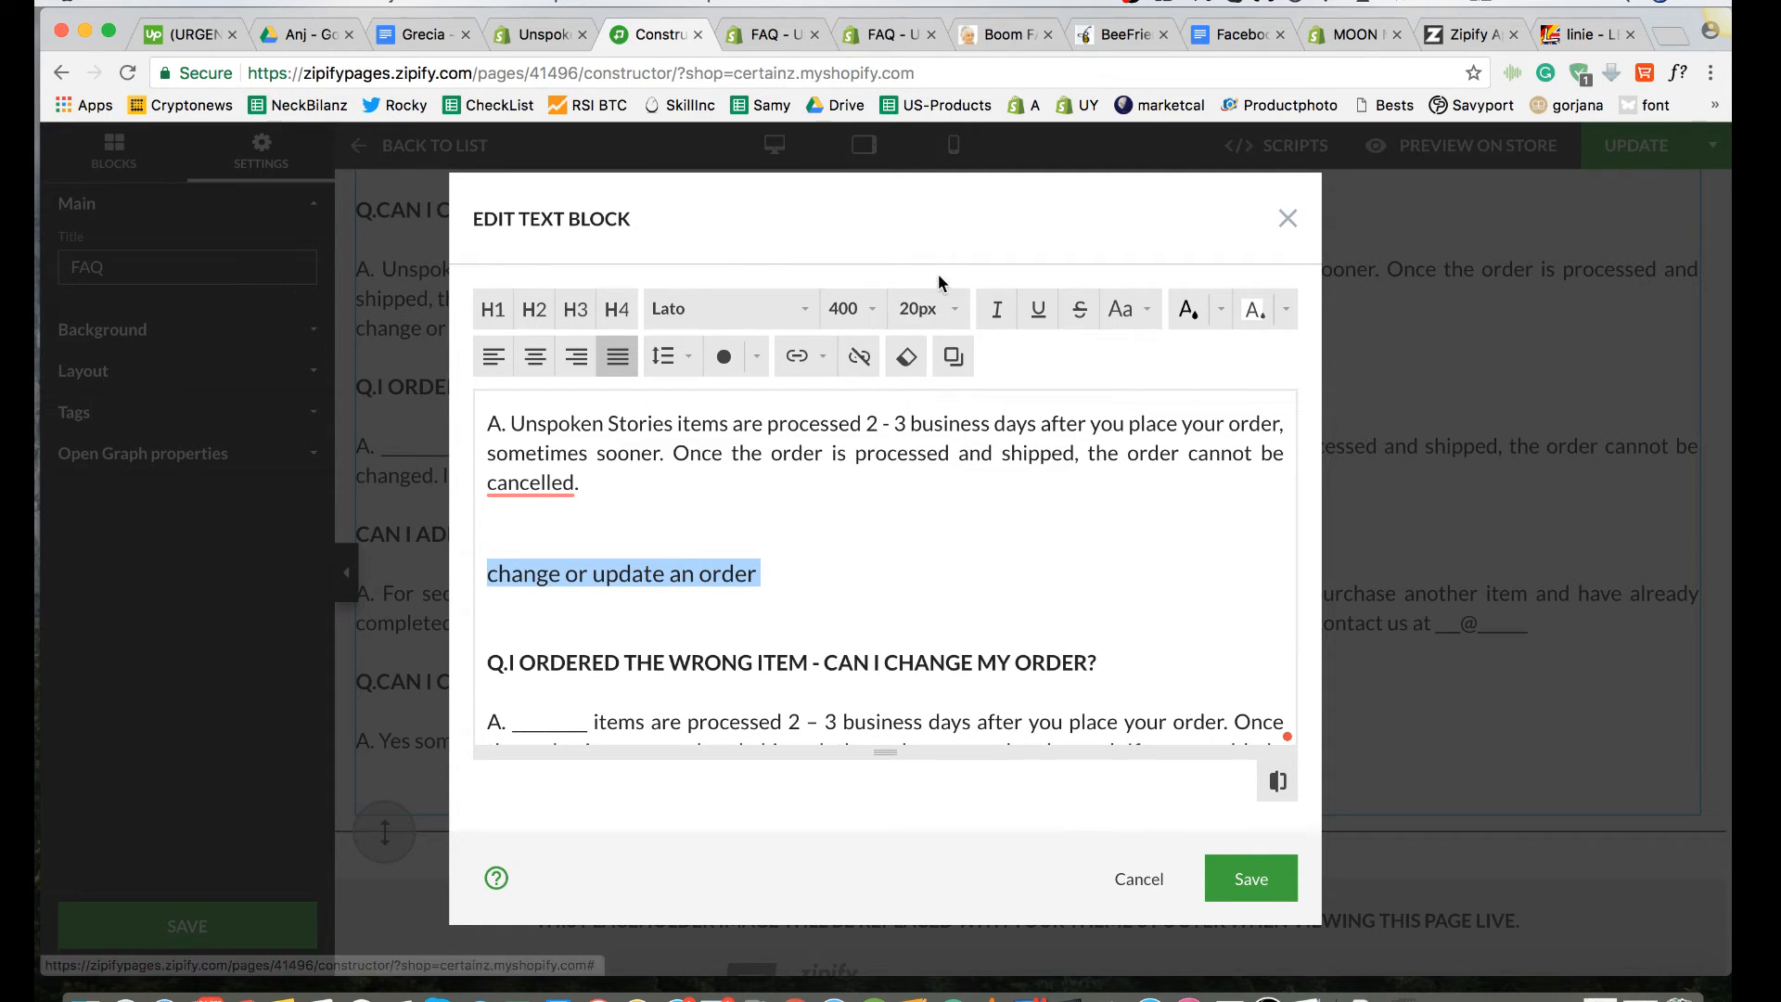
{"action": "left_click", "coordinate": [849, 309]}
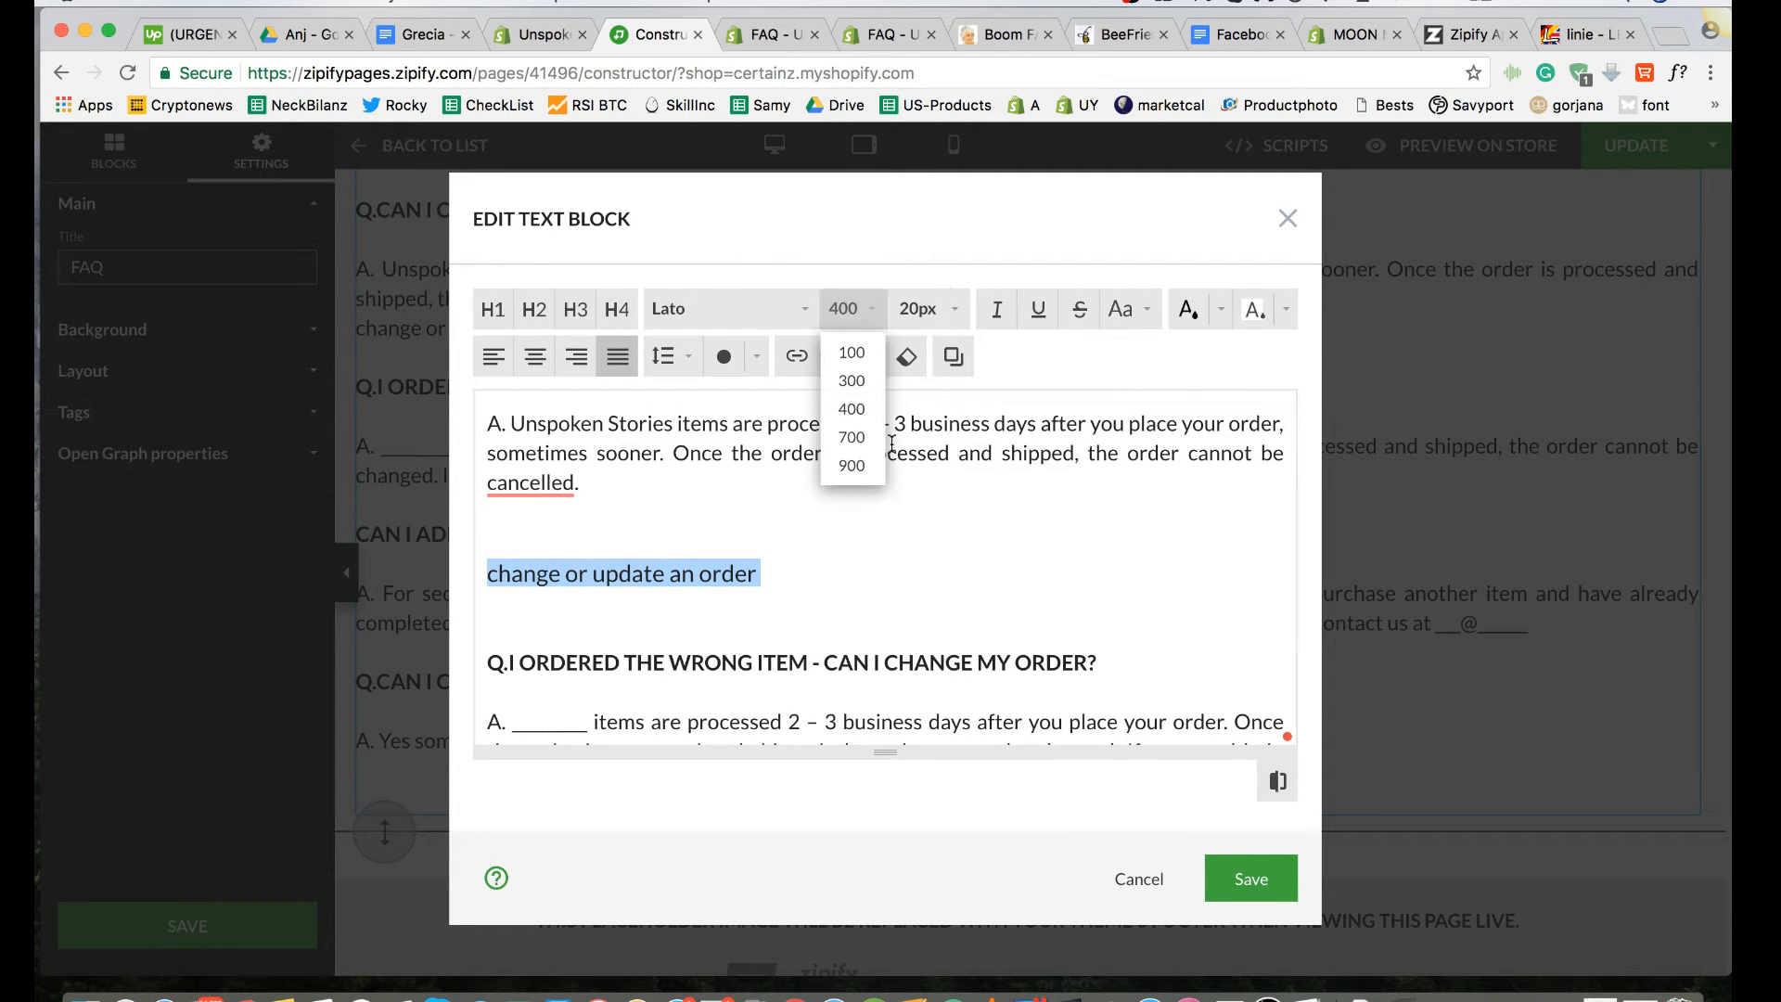
{"action": "left_click", "coordinate": [852, 465]}
{"action": "left_click", "coordinate": [1154, 317]}
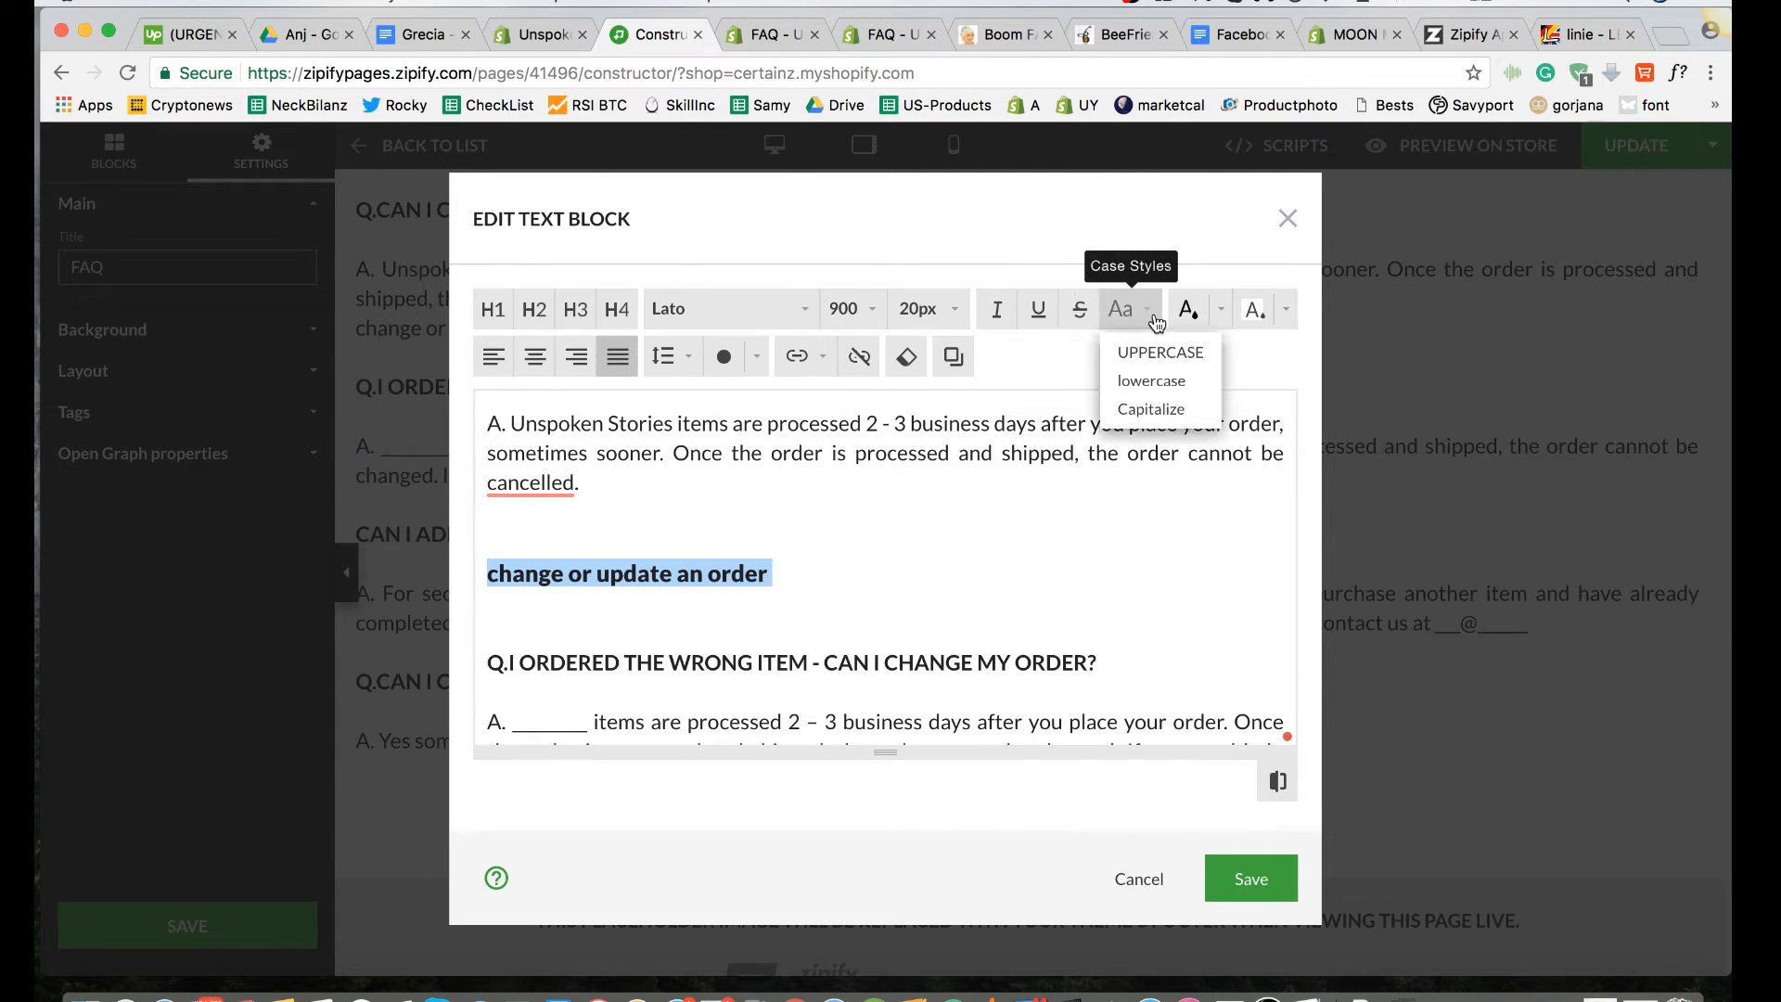
{"action": "left_click", "coordinate": [1160, 352]}
{"action": "left_click", "coordinate": [998, 573]}
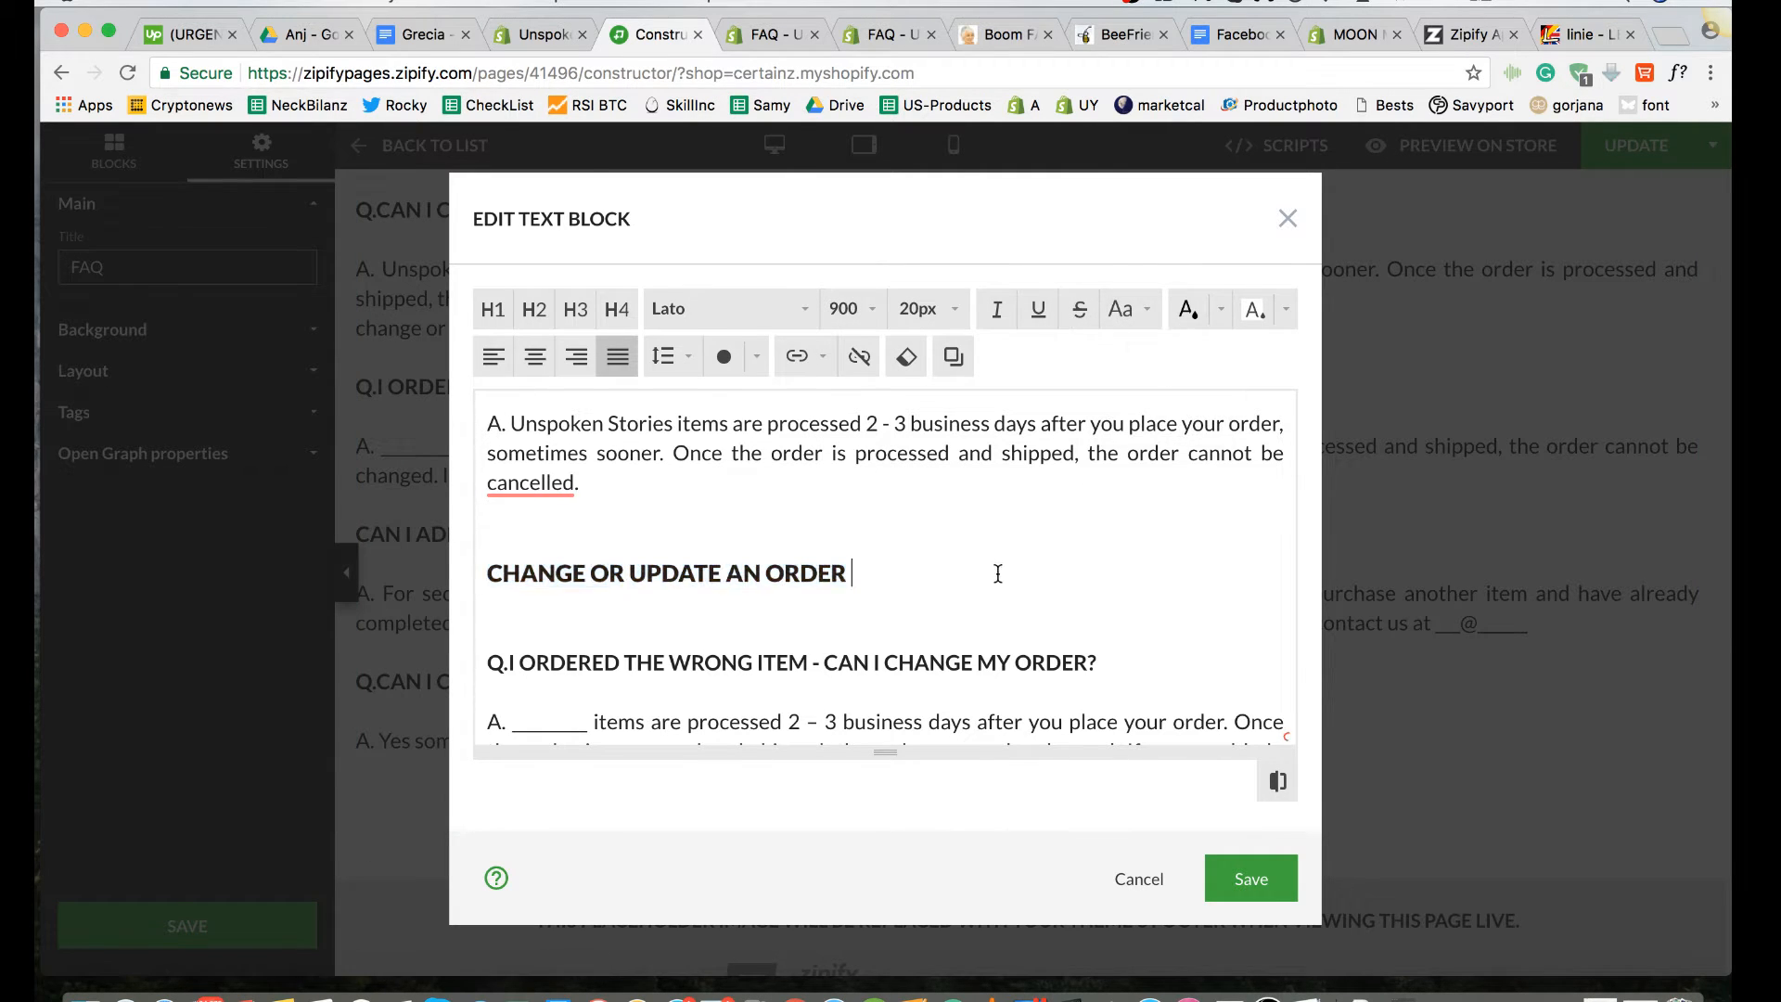
{"action": "scroll", "coordinate": [998, 573], "scroll_direction": "down", "scroll_amount": 5}
{"action": "scroll", "coordinate": [998, 574], "scroll_direction": "up", "scroll_amount": 3}
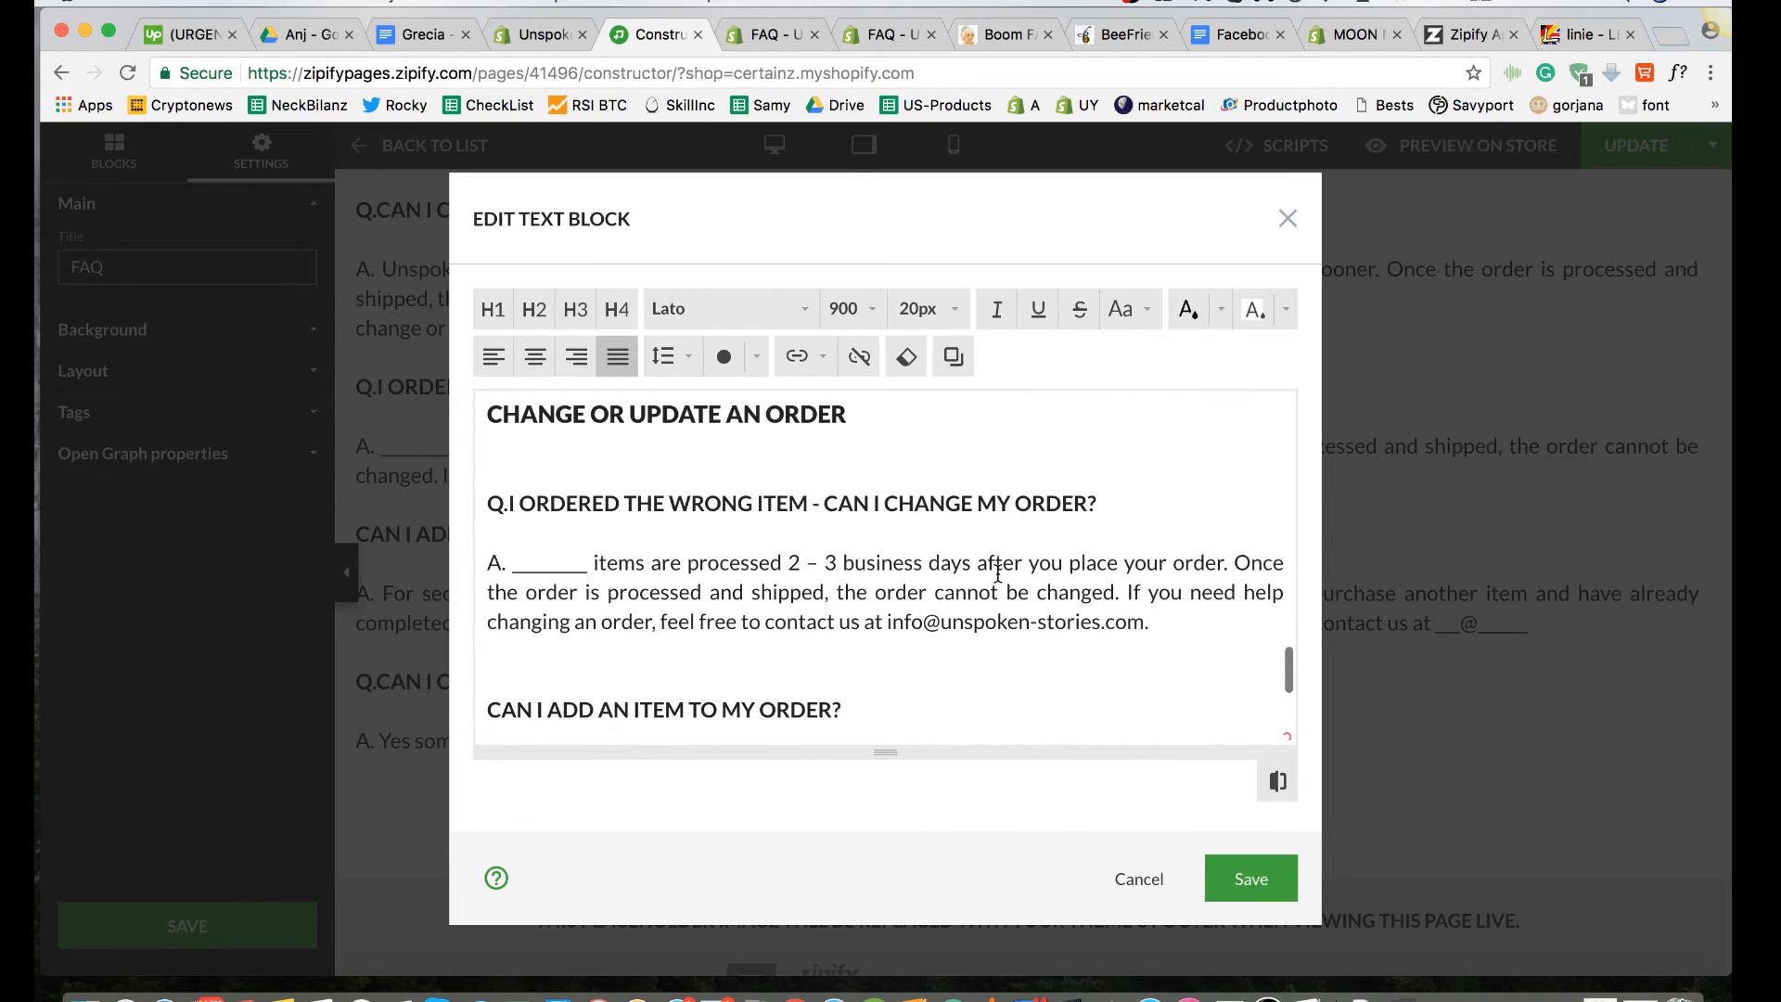
Step: Switch to the FAQ document in TextEdit, examine its order and payment sections, and move its window aside
{"action": "left_click", "coordinate": [1306, 985]}
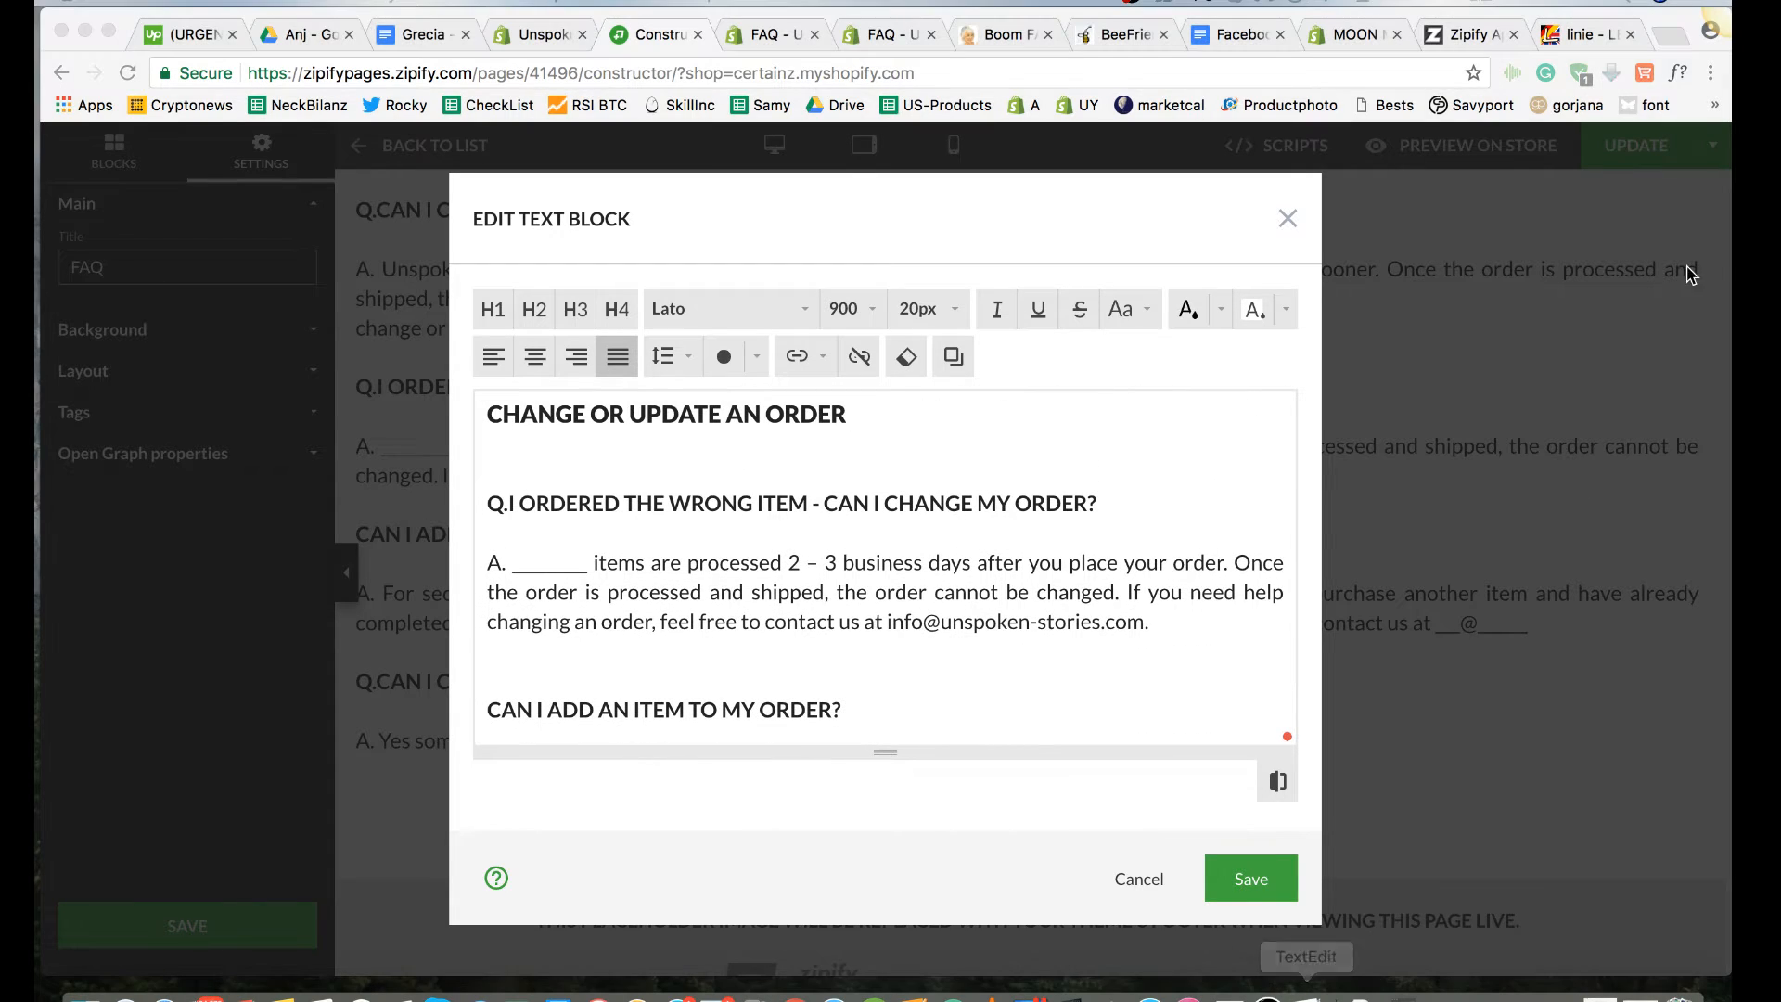
{"action": "left_click_drag", "start_coordinate": [1659, 174], "coordinate": [1005, 219]}
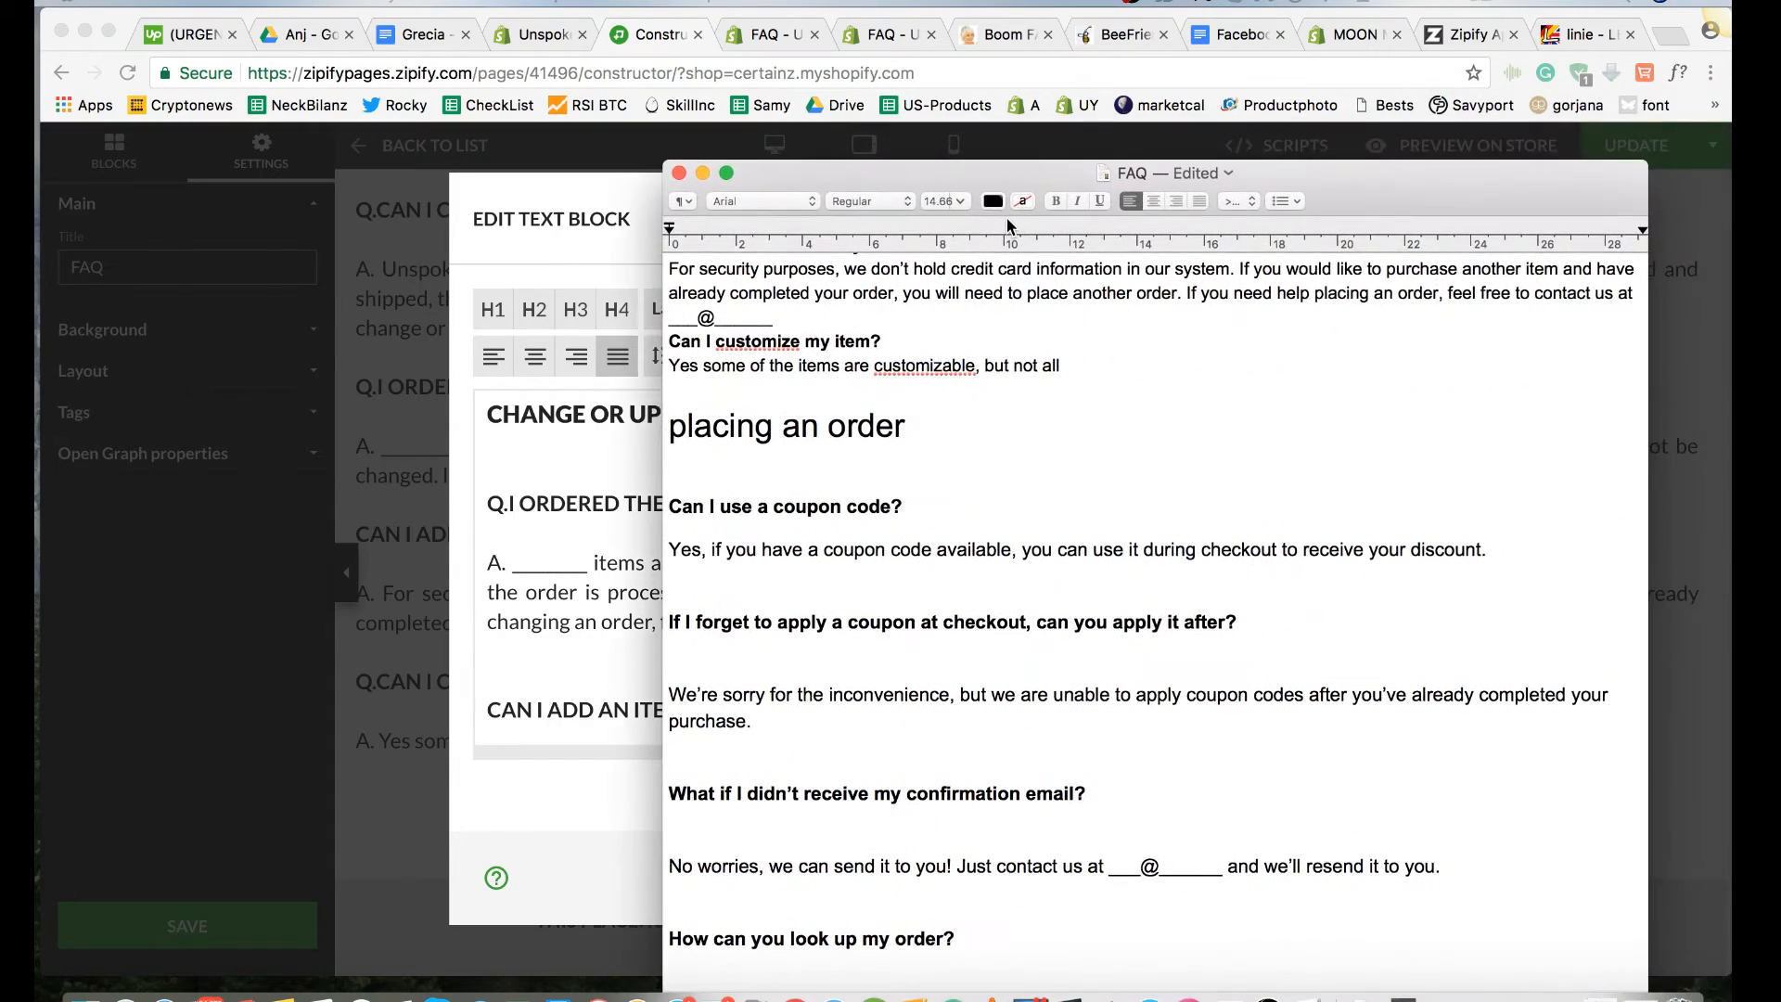
{"action": "scroll", "coordinate": [1030, 491], "scroll_direction": "down", "scroll_amount": 2}
{"action": "scroll", "coordinate": [1030, 491], "scroll_direction": "down", "scroll_amount": 10}
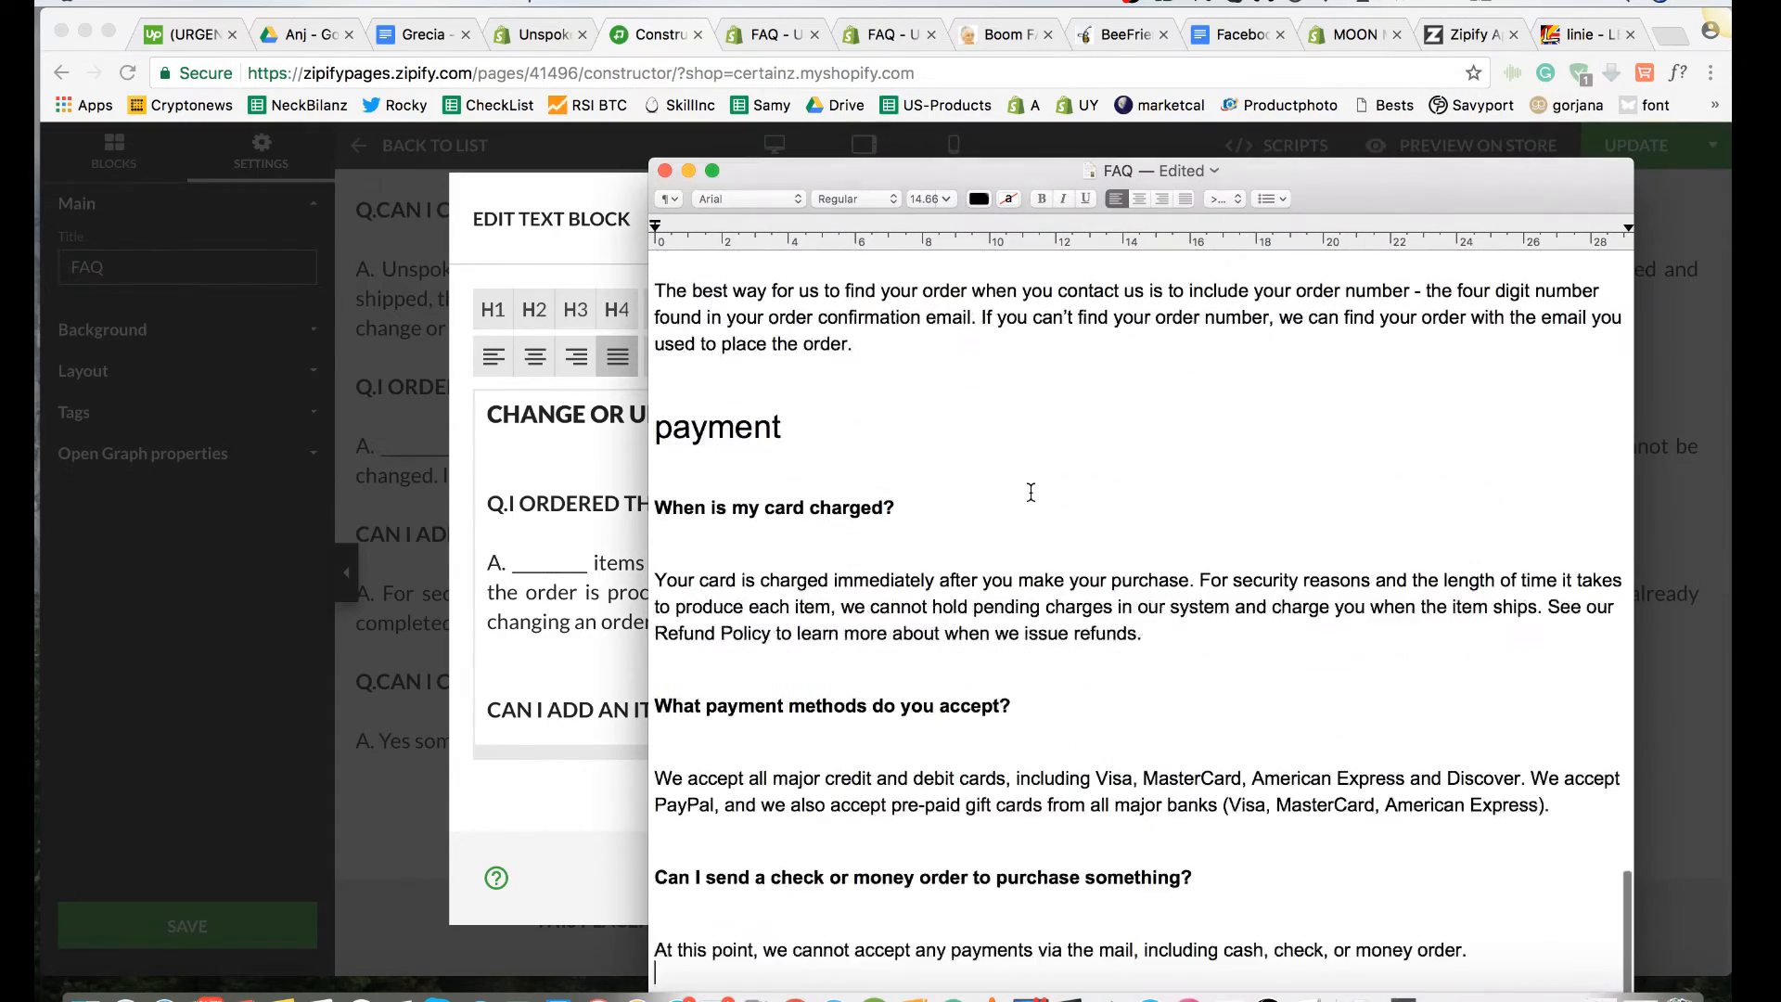
{"action": "scroll", "coordinate": [1031, 490], "scroll_direction": "up", "scroll_amount": 6}
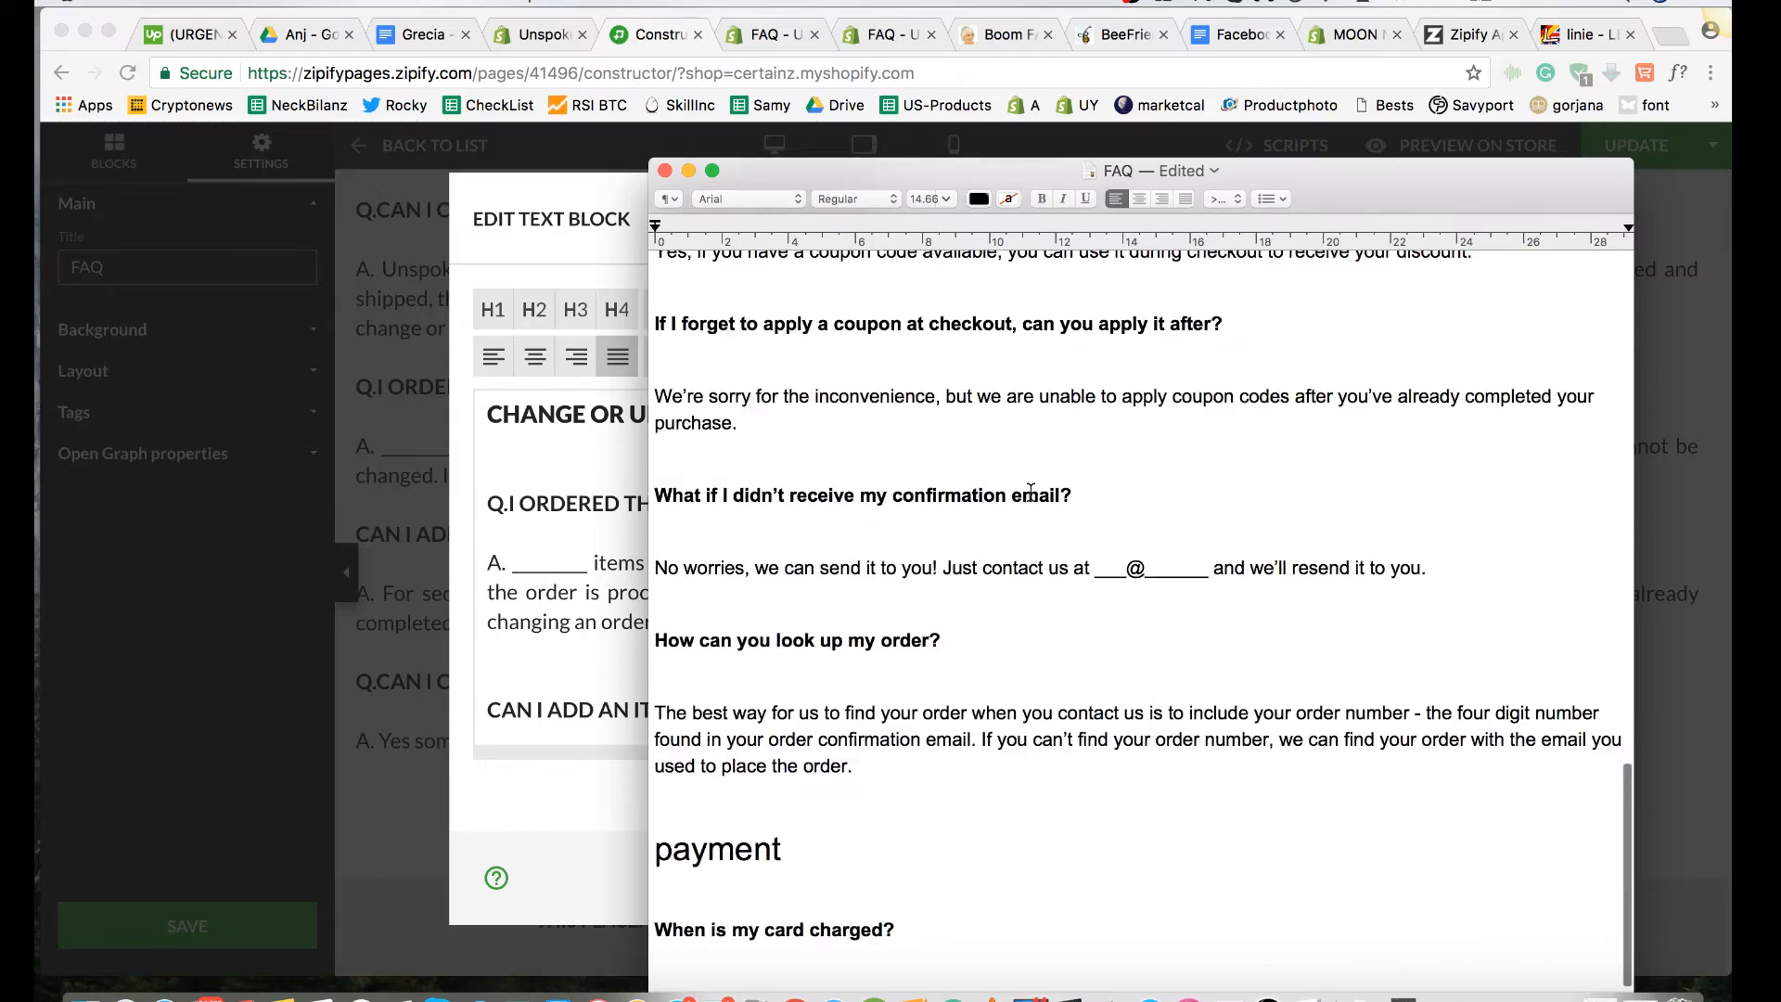
{"action": "scroll", "coordinate": [1030, 490], "scroll_direction": "up", "scroll_amount": 13}
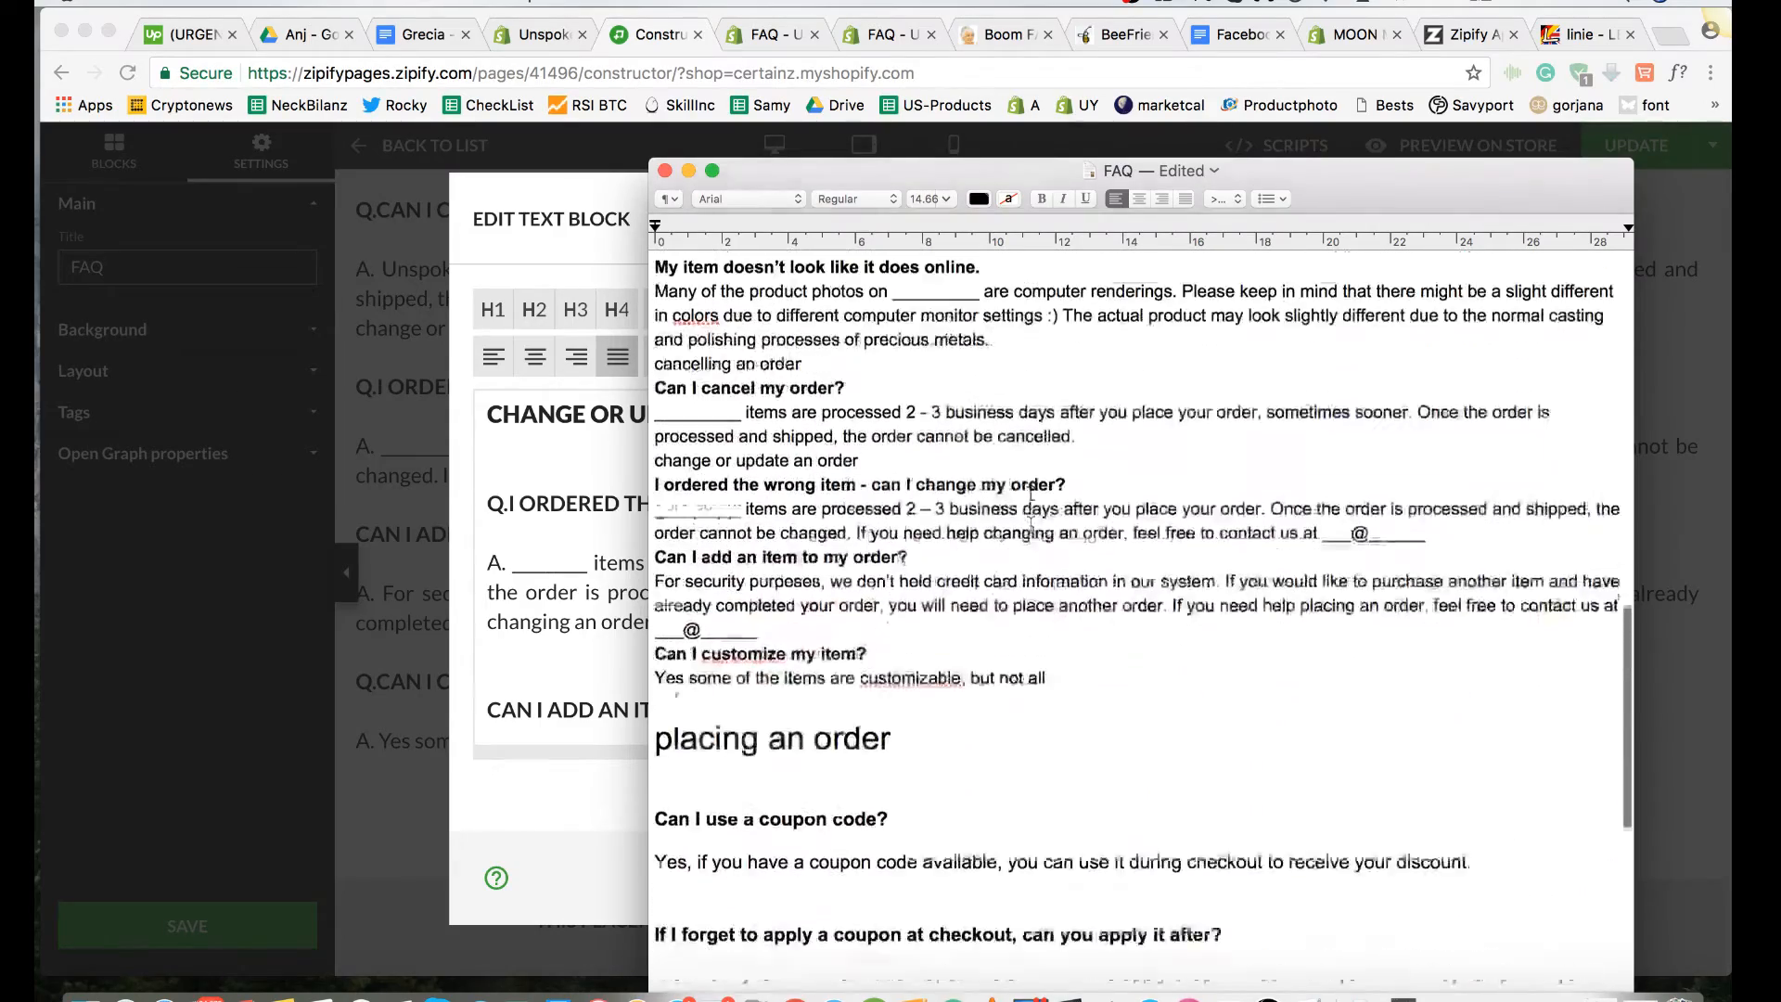
{"action": "scroll", "coordinate": [1030, 490], "scroll_direction": "up", "scroll_amount": 4}
{"action": "scroll", "coordinate": [1030, 490], "scroll_direction": "down", "scroll_amount": 13}
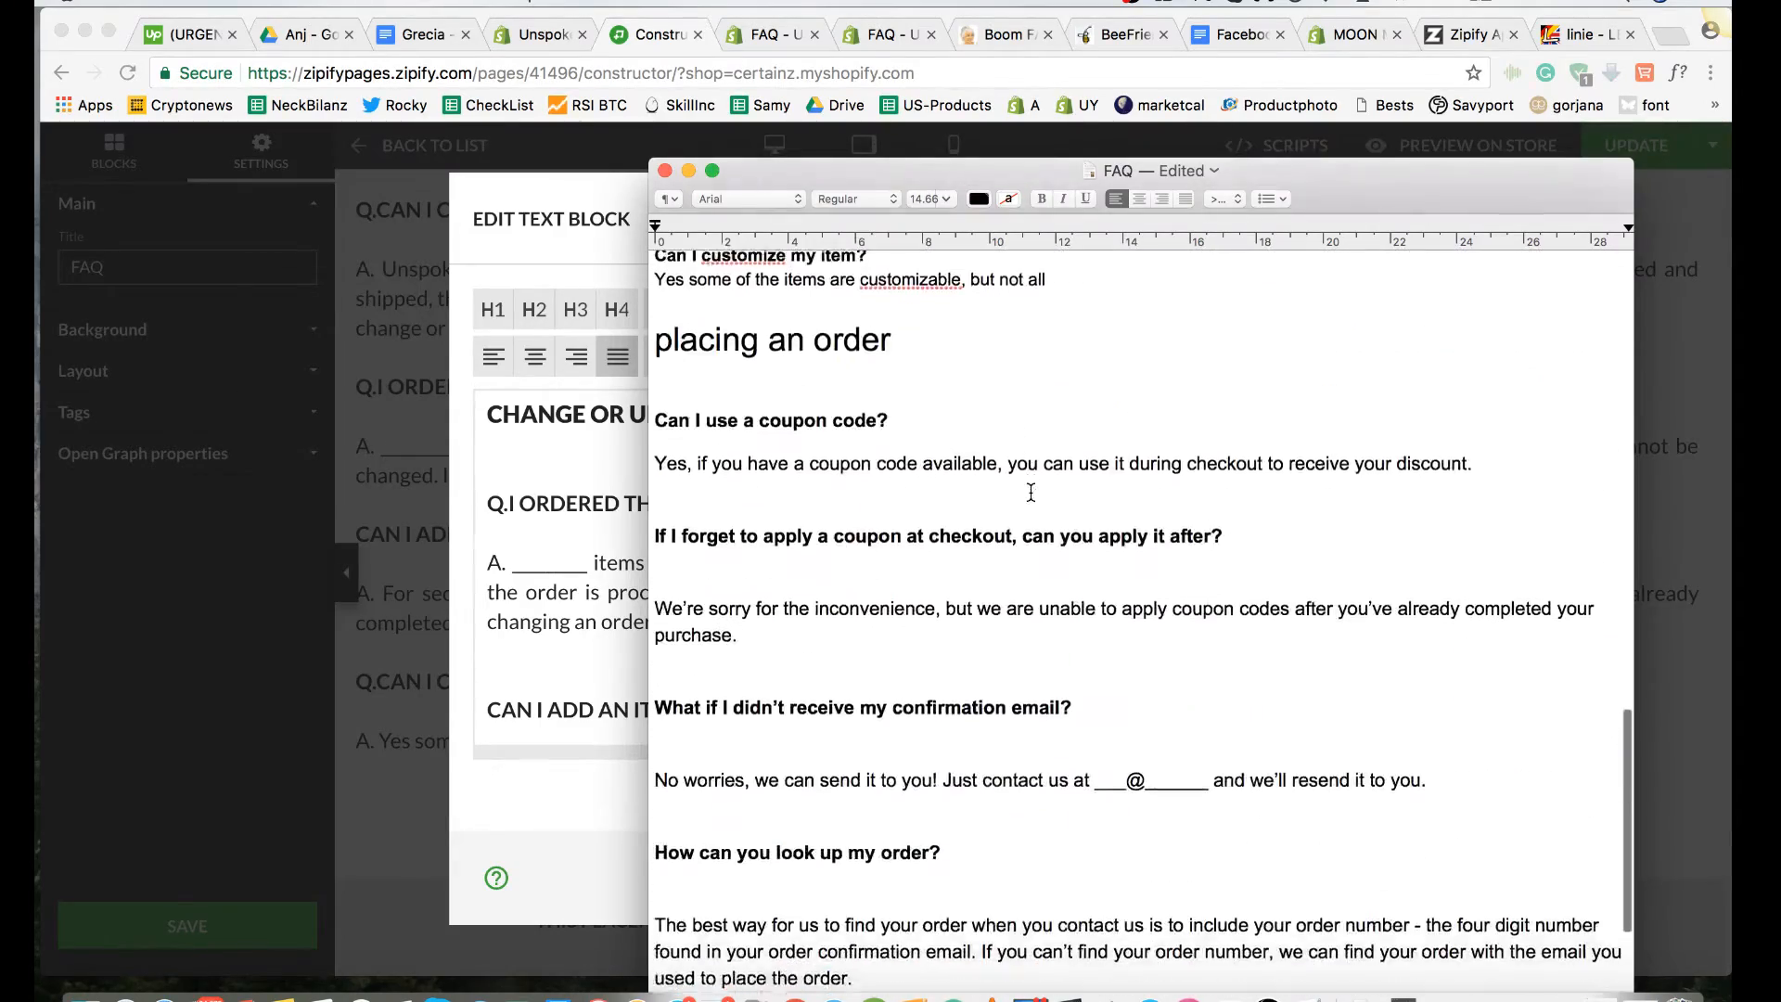
{"action": "scroll", "coordinate": [1030, 490], "scroll_direction": "down", "scroll_amount": 18}
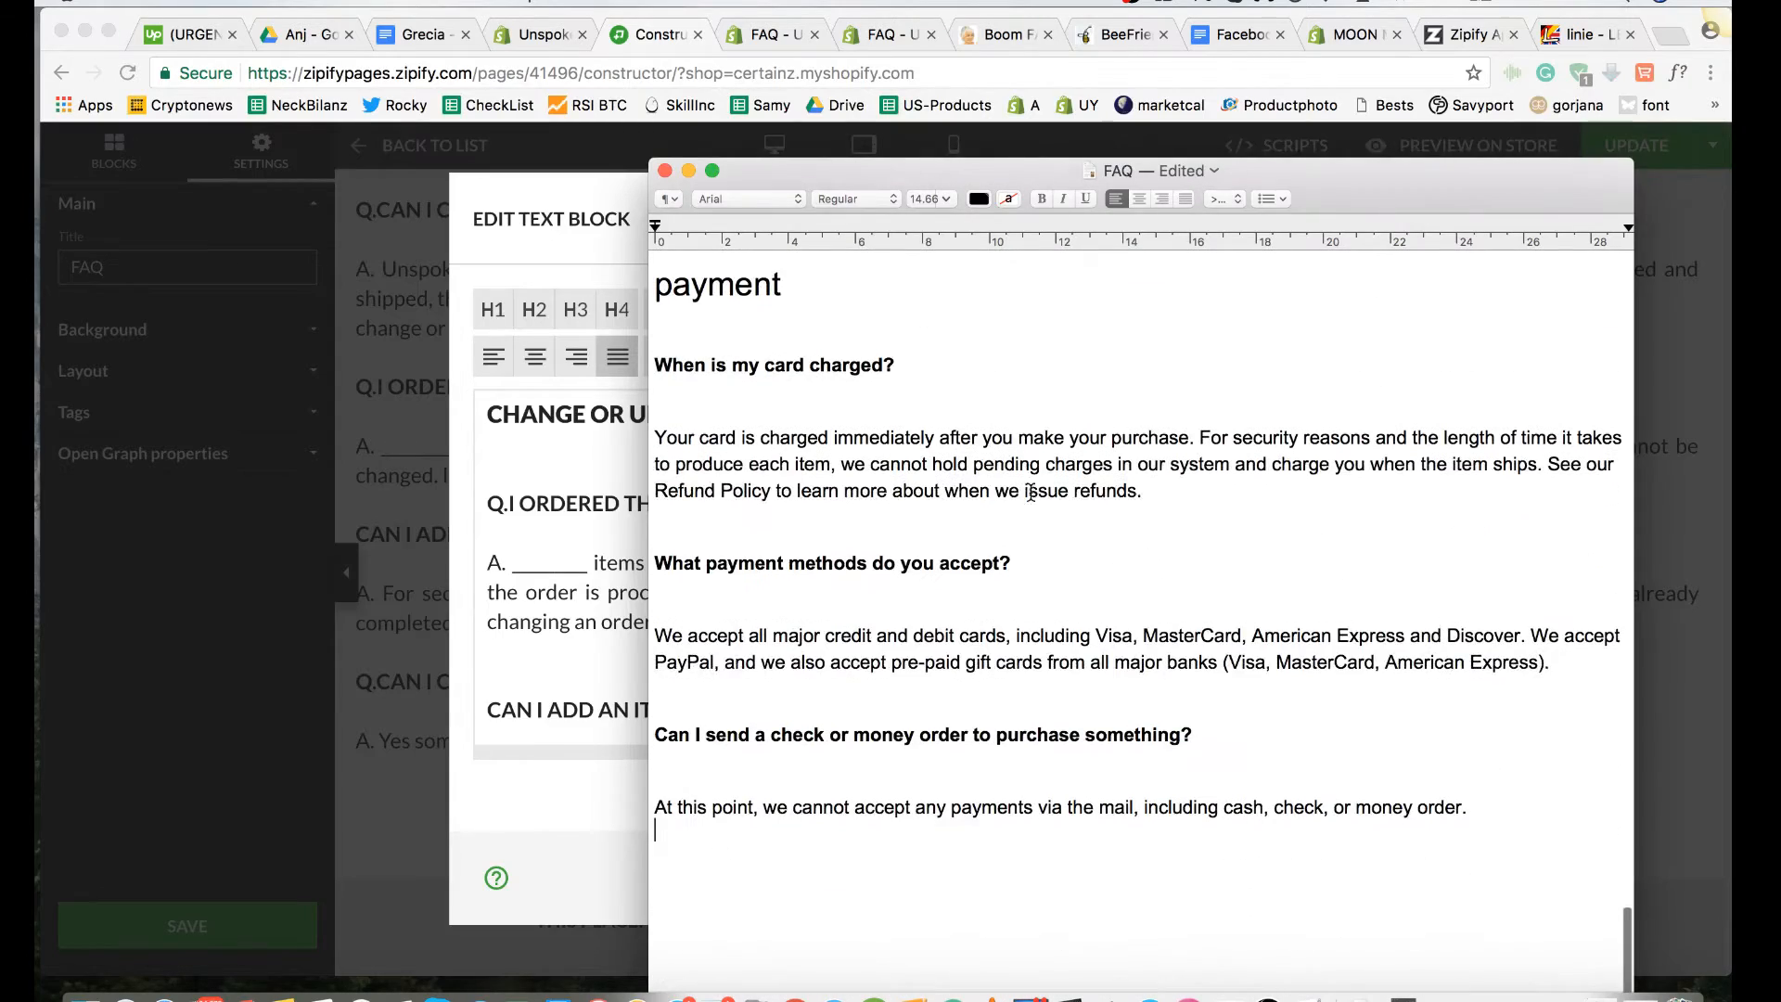
{"action": "left_click_drag", "start_coordinate": [937, 168], "coordinate": [1730, 286]}
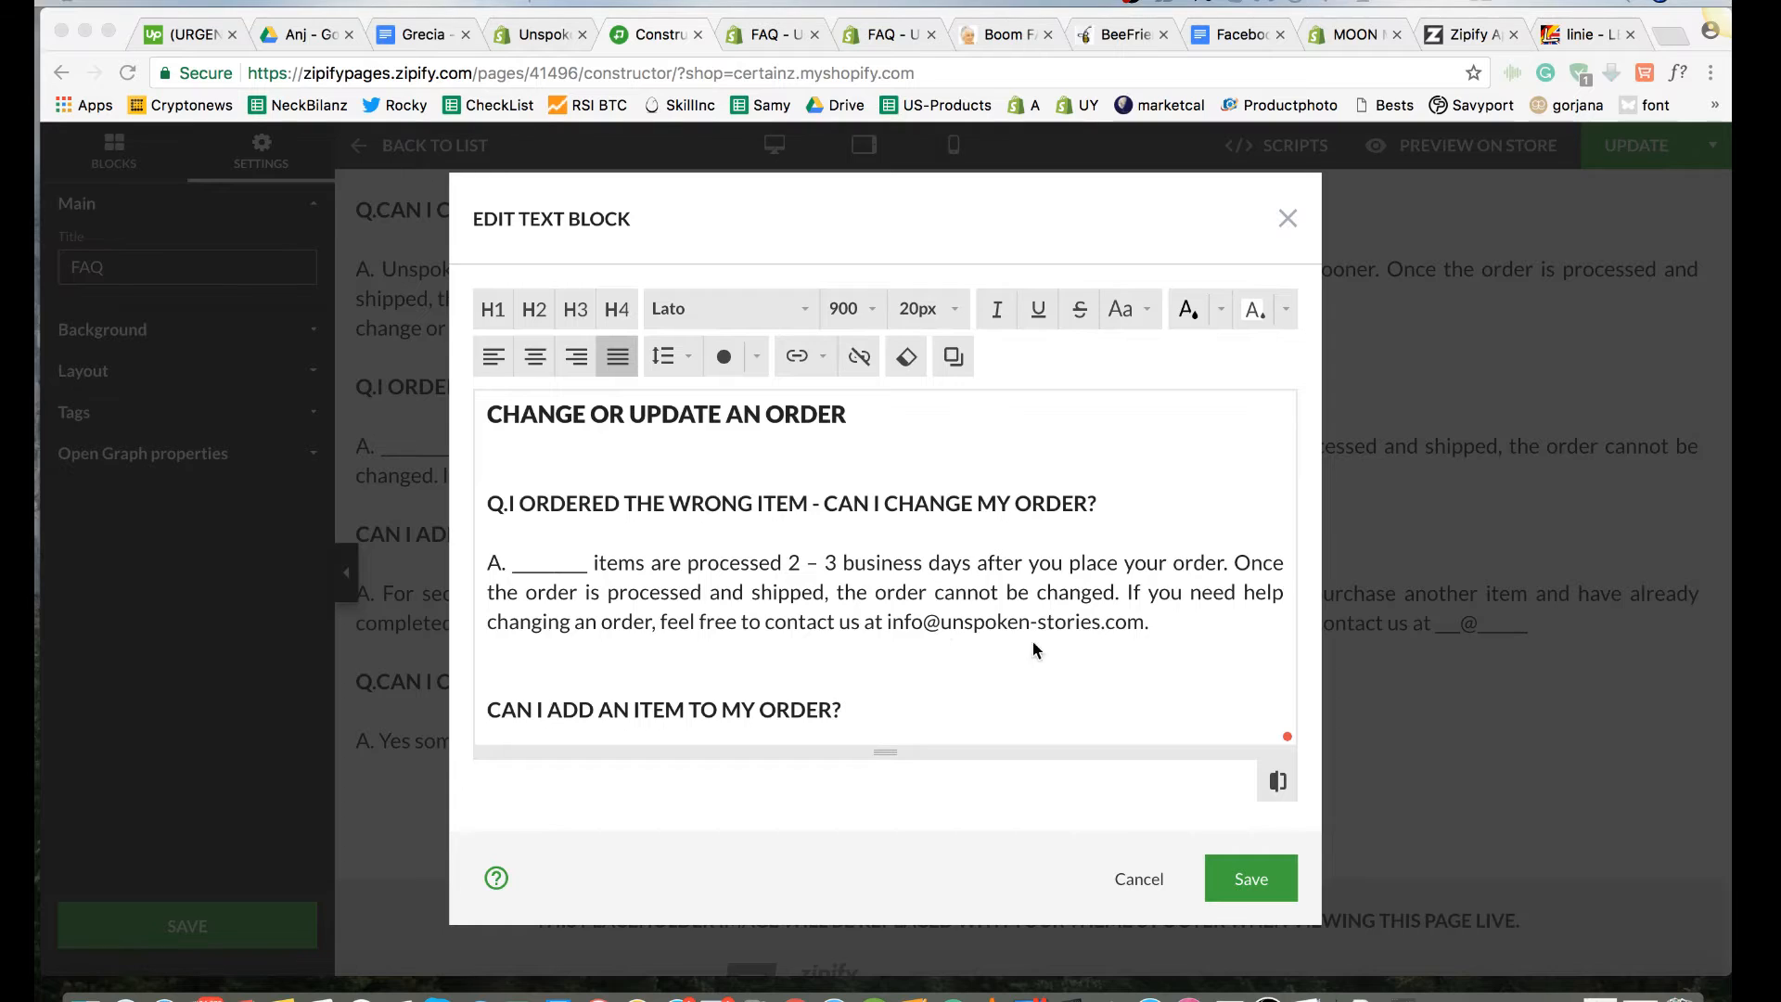
Step: Look through the FAQ text block from the returns answers to the last question, checking headings and spacing
{"action": "scroll", "coordinate": [1032, 641], "scroll_direction": "up", "scroll_amount": 5}
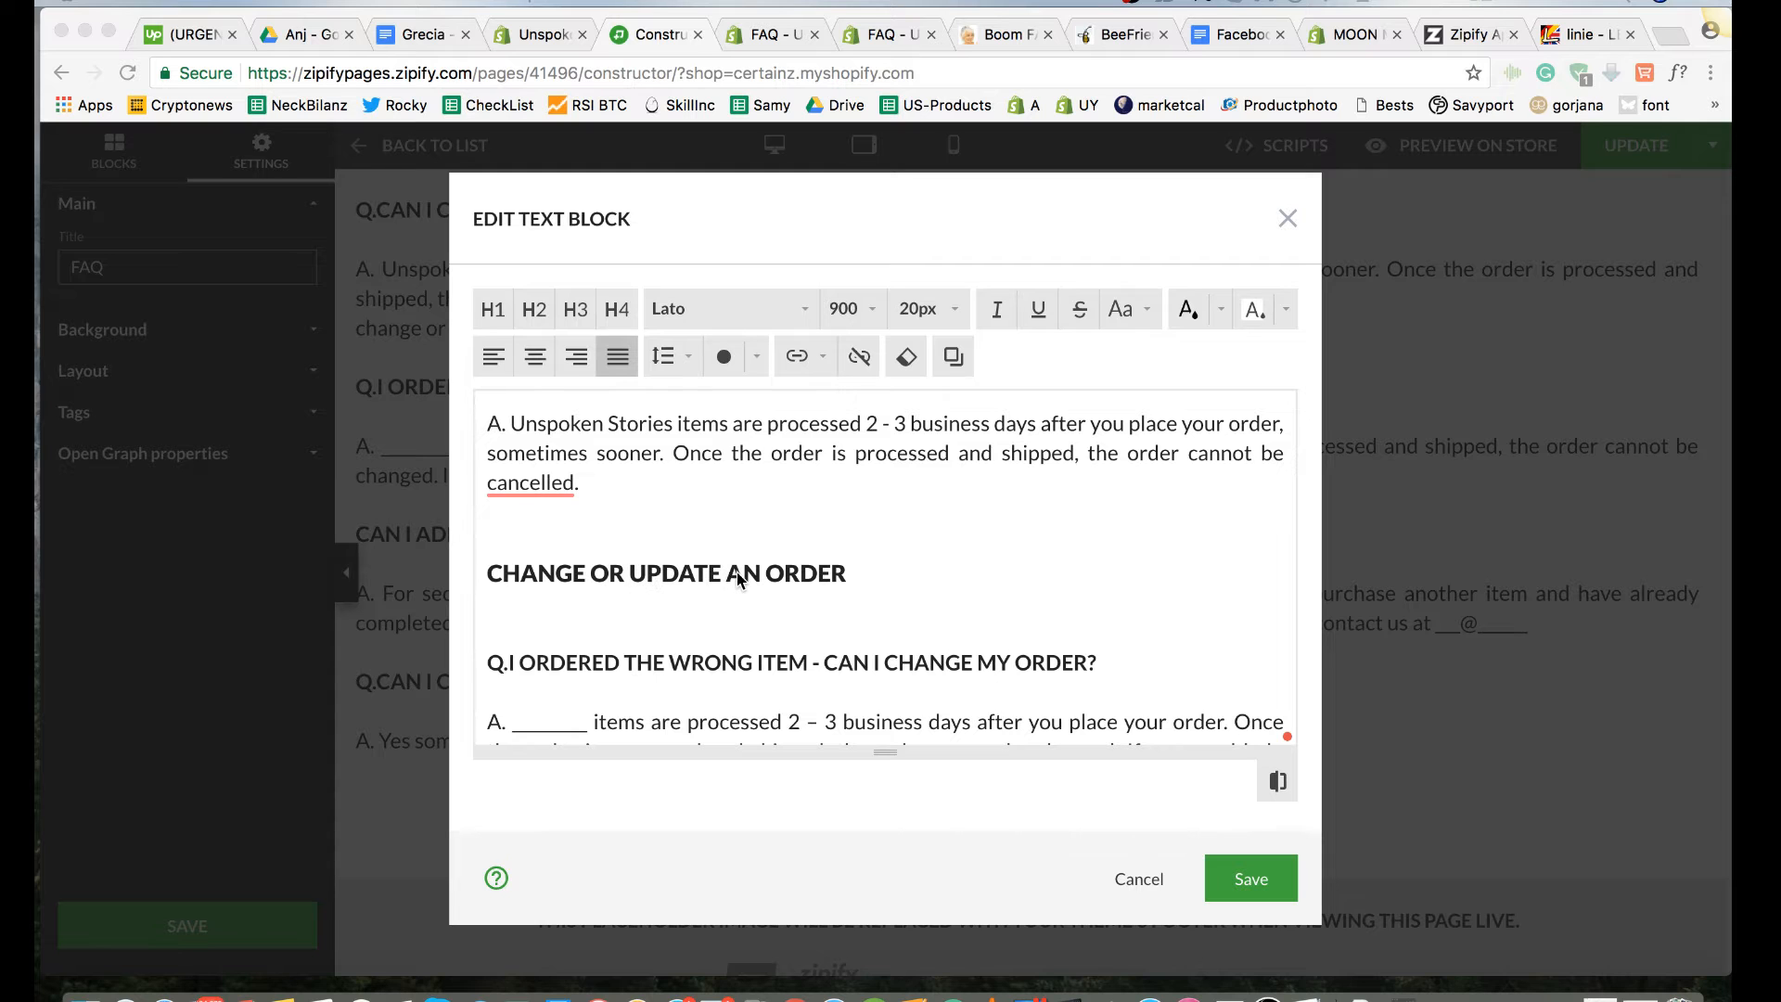
{"action": "scroll", "coordinate": [739, 577], "scroll_direction": "up", "scroll_amount": 5}
{"action": "scroll", "coordinate": [737, 572], "scroll_direction": "up", "scroll_amount": 10}
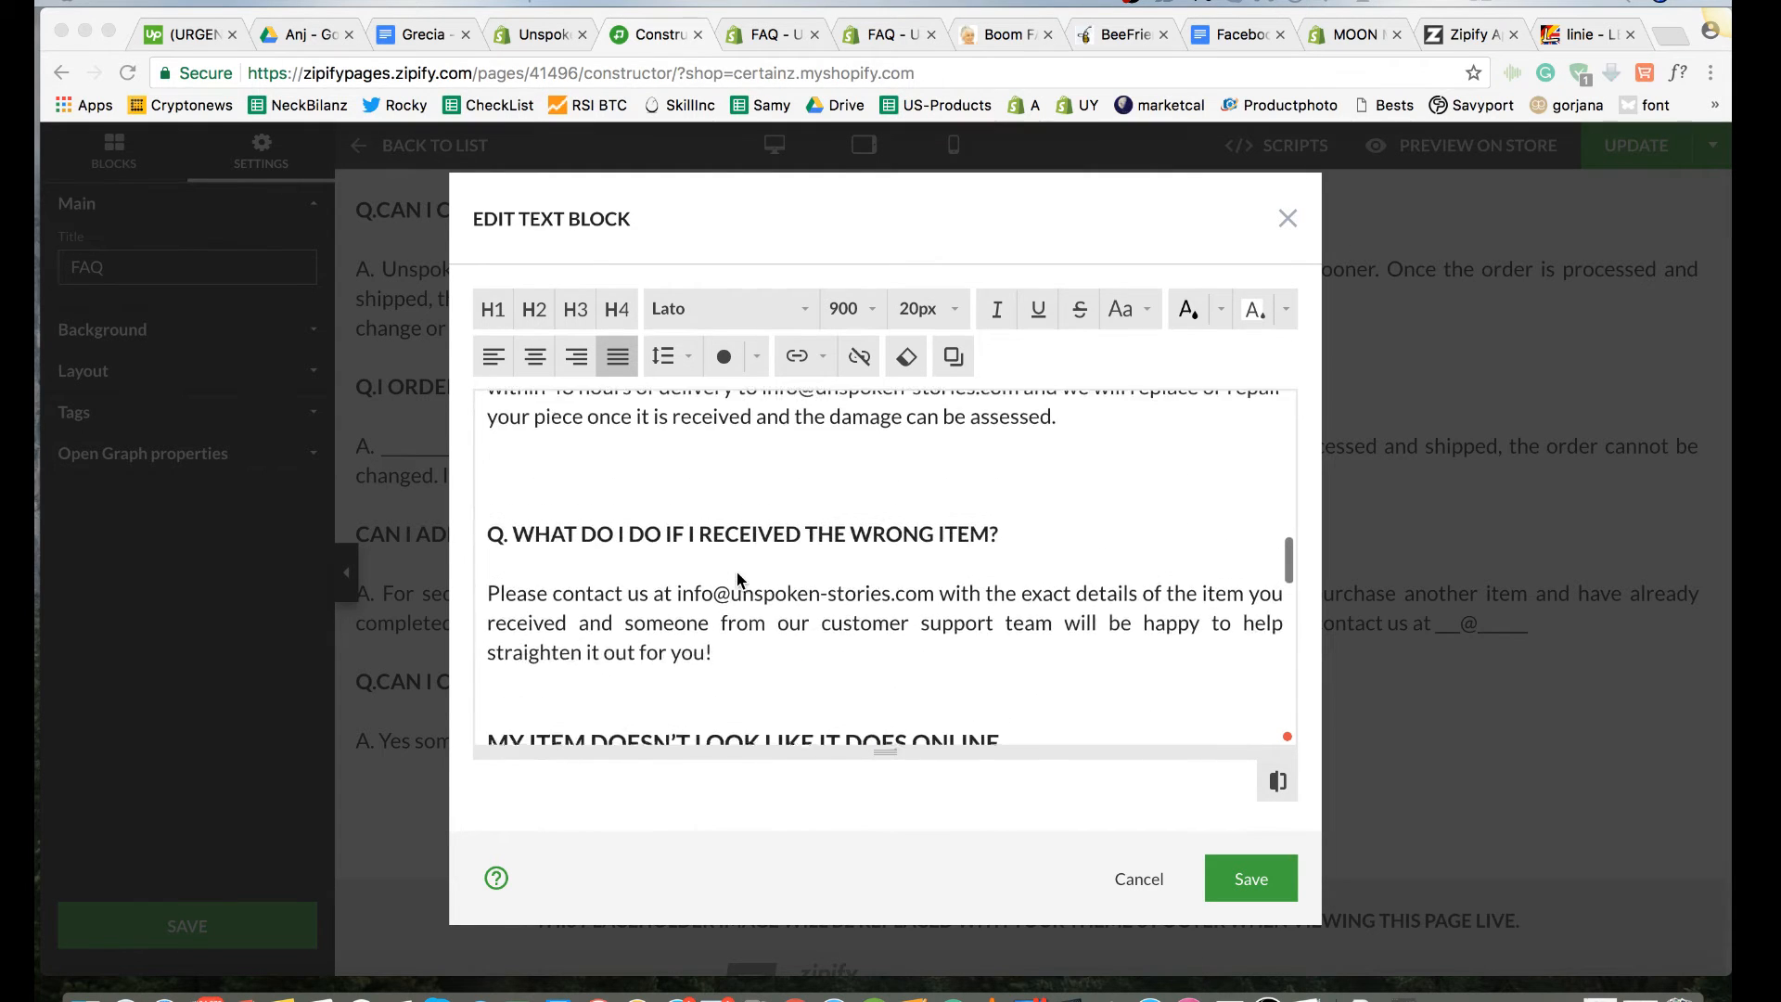
{"action": "scroll", "coordinate": [739, 580], "scroll_direction": "up", "scroll_amount": 10}
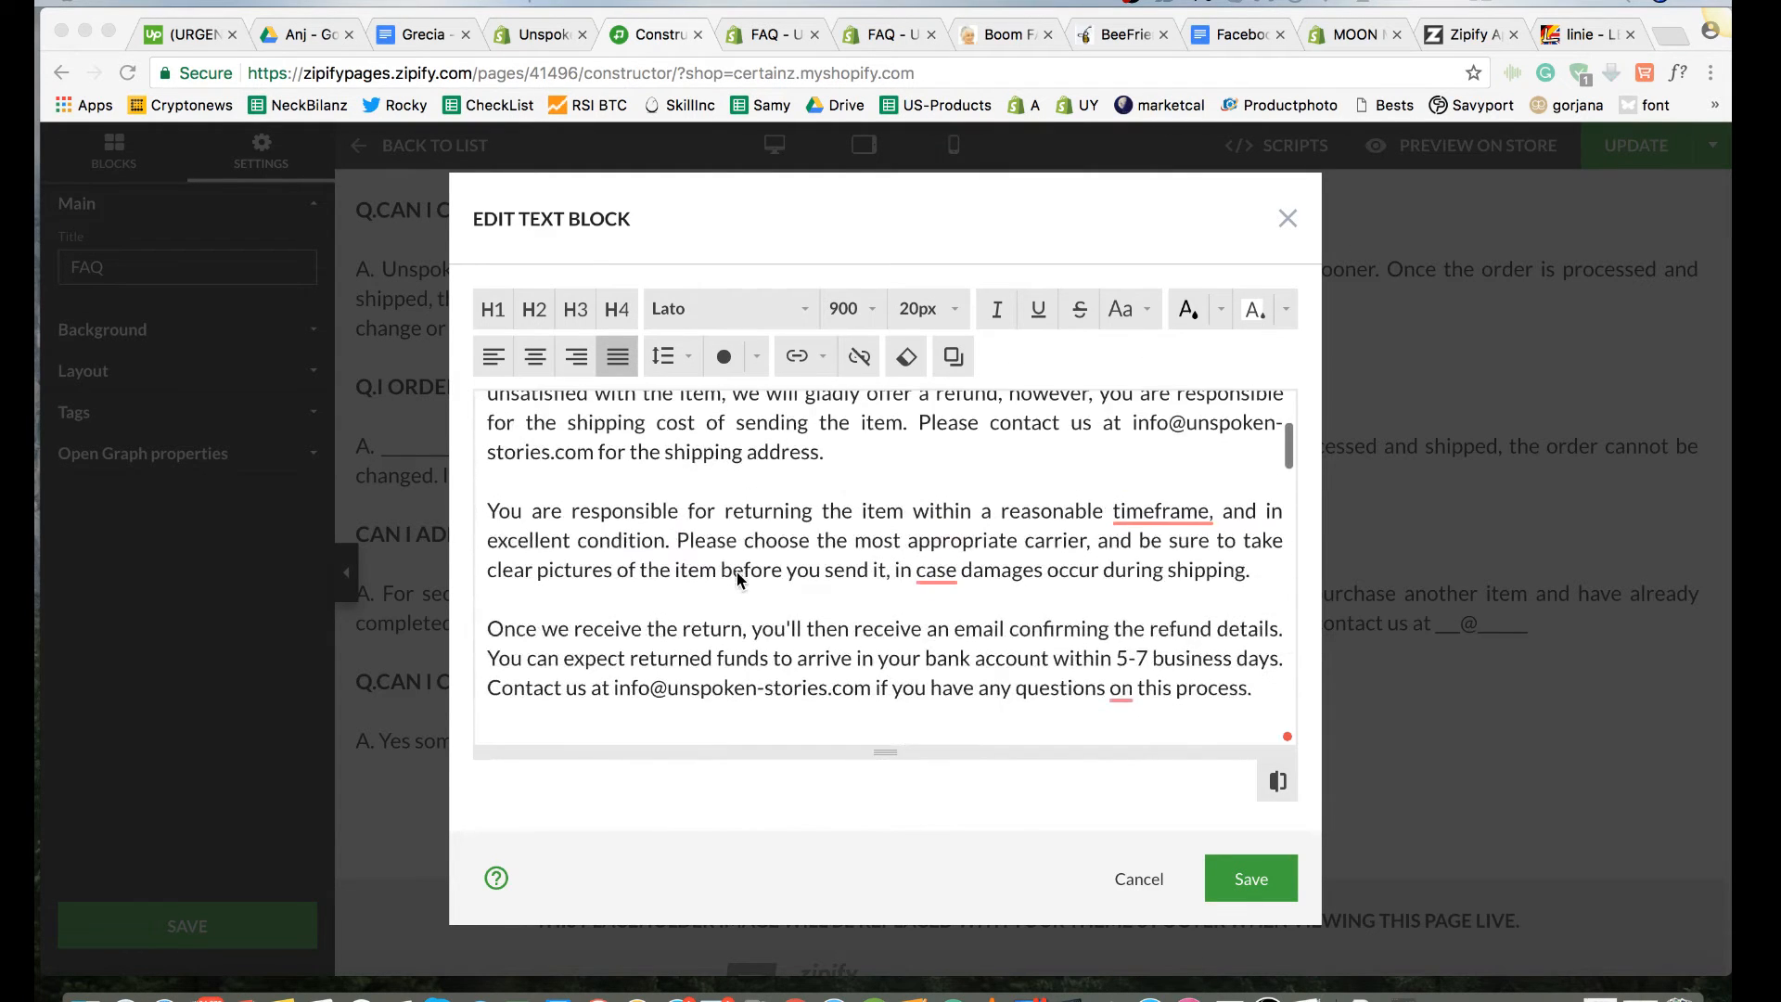
{"action": "scroll", "coordinate": [738, 577], "scroll_direction": "down", "scroll_amount": 15}
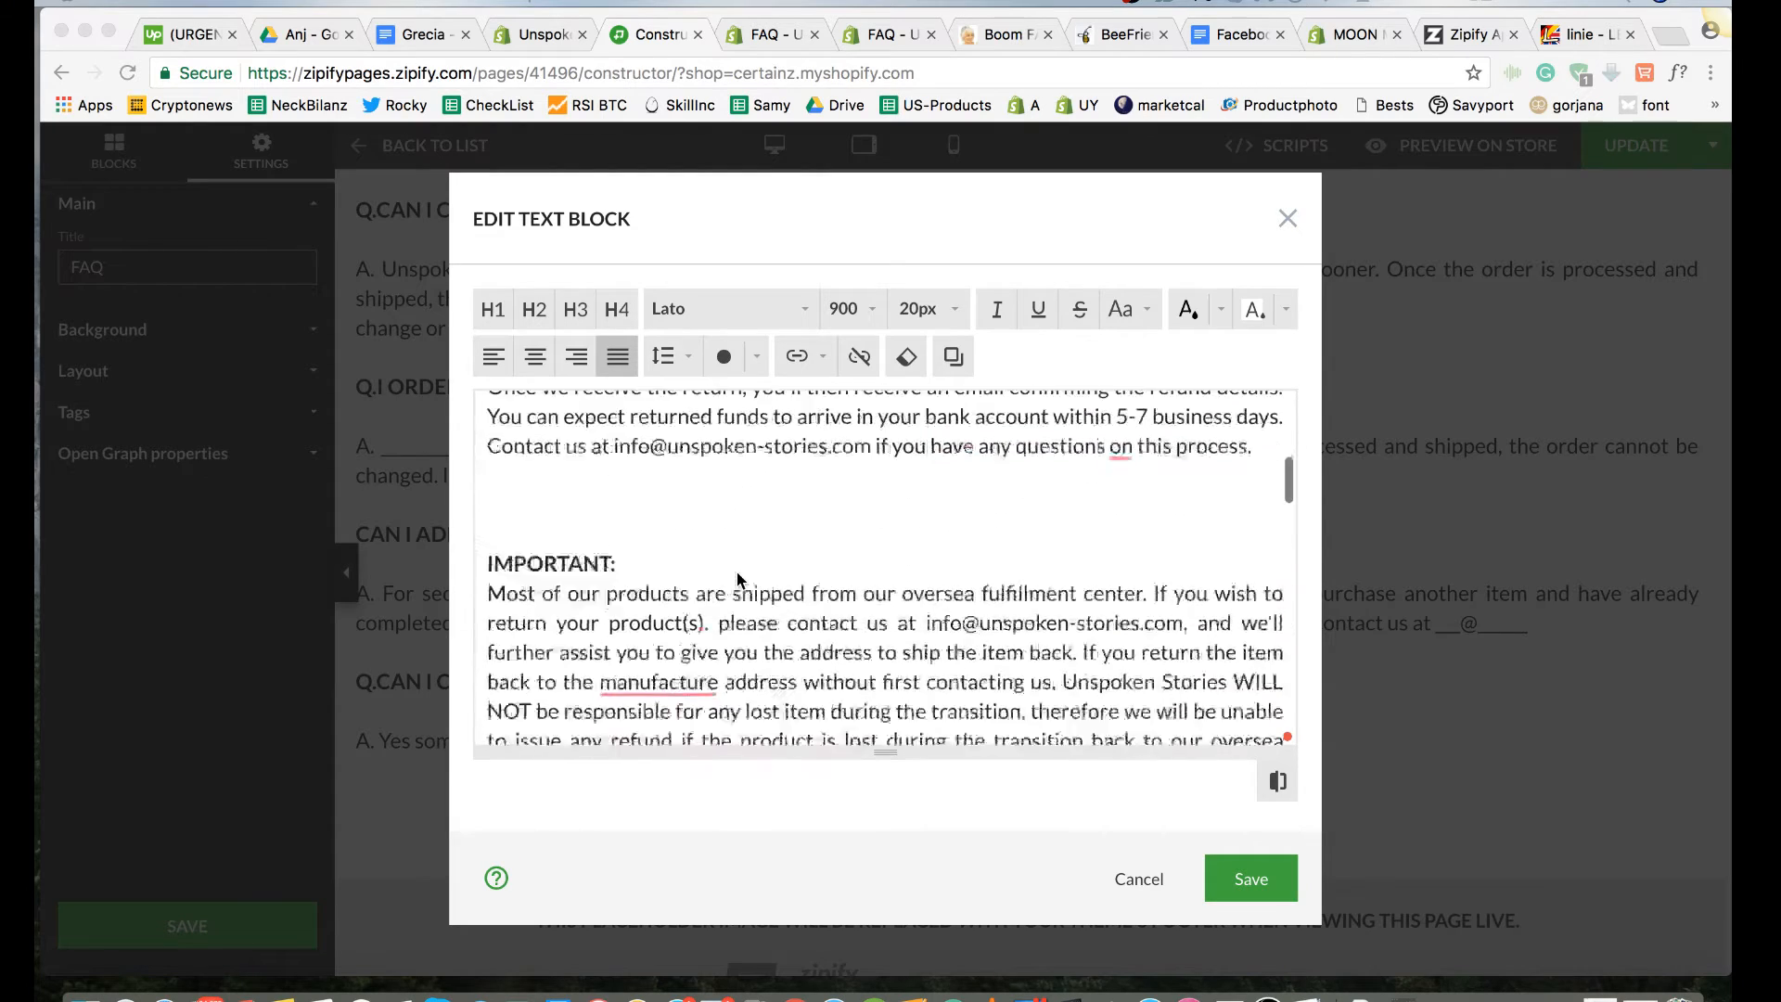
{"action": "scroll", "coordinate": [737, 579], "scroll_direction": "down", "scroll_amount": 15}
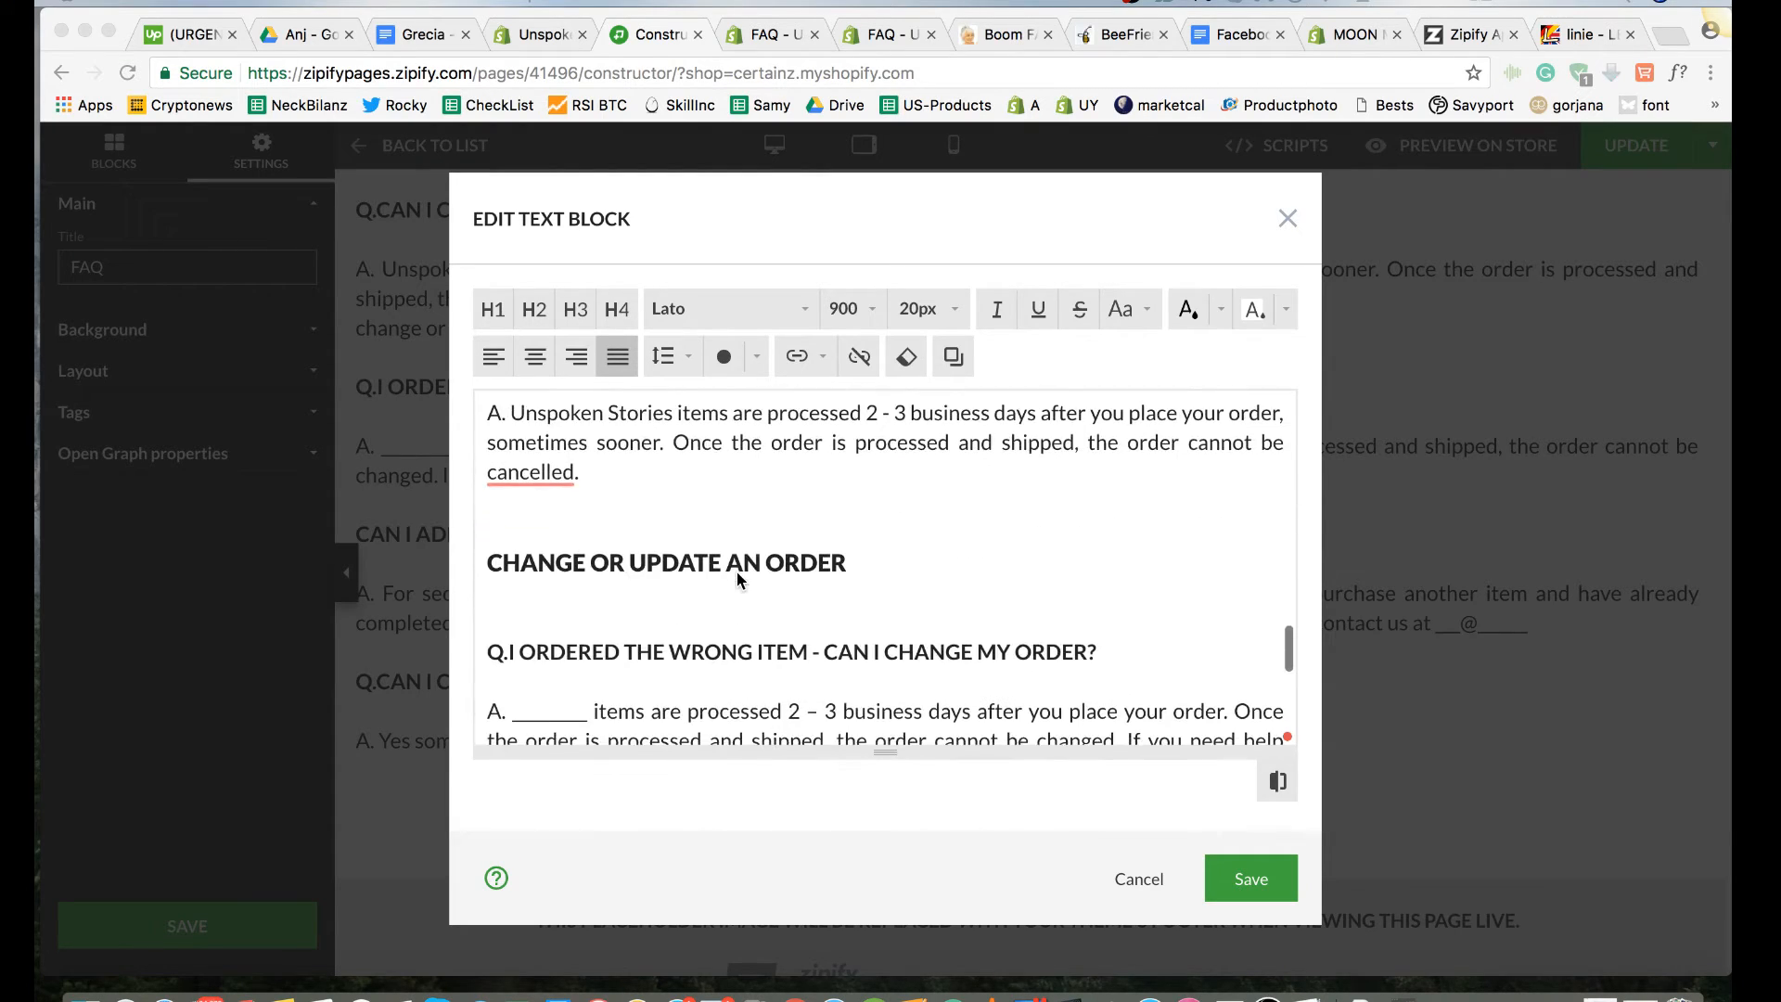
{"action": "scroll", "coordinate": [737, 573], "scroll_direction": "down", "scroll_amount": 1}
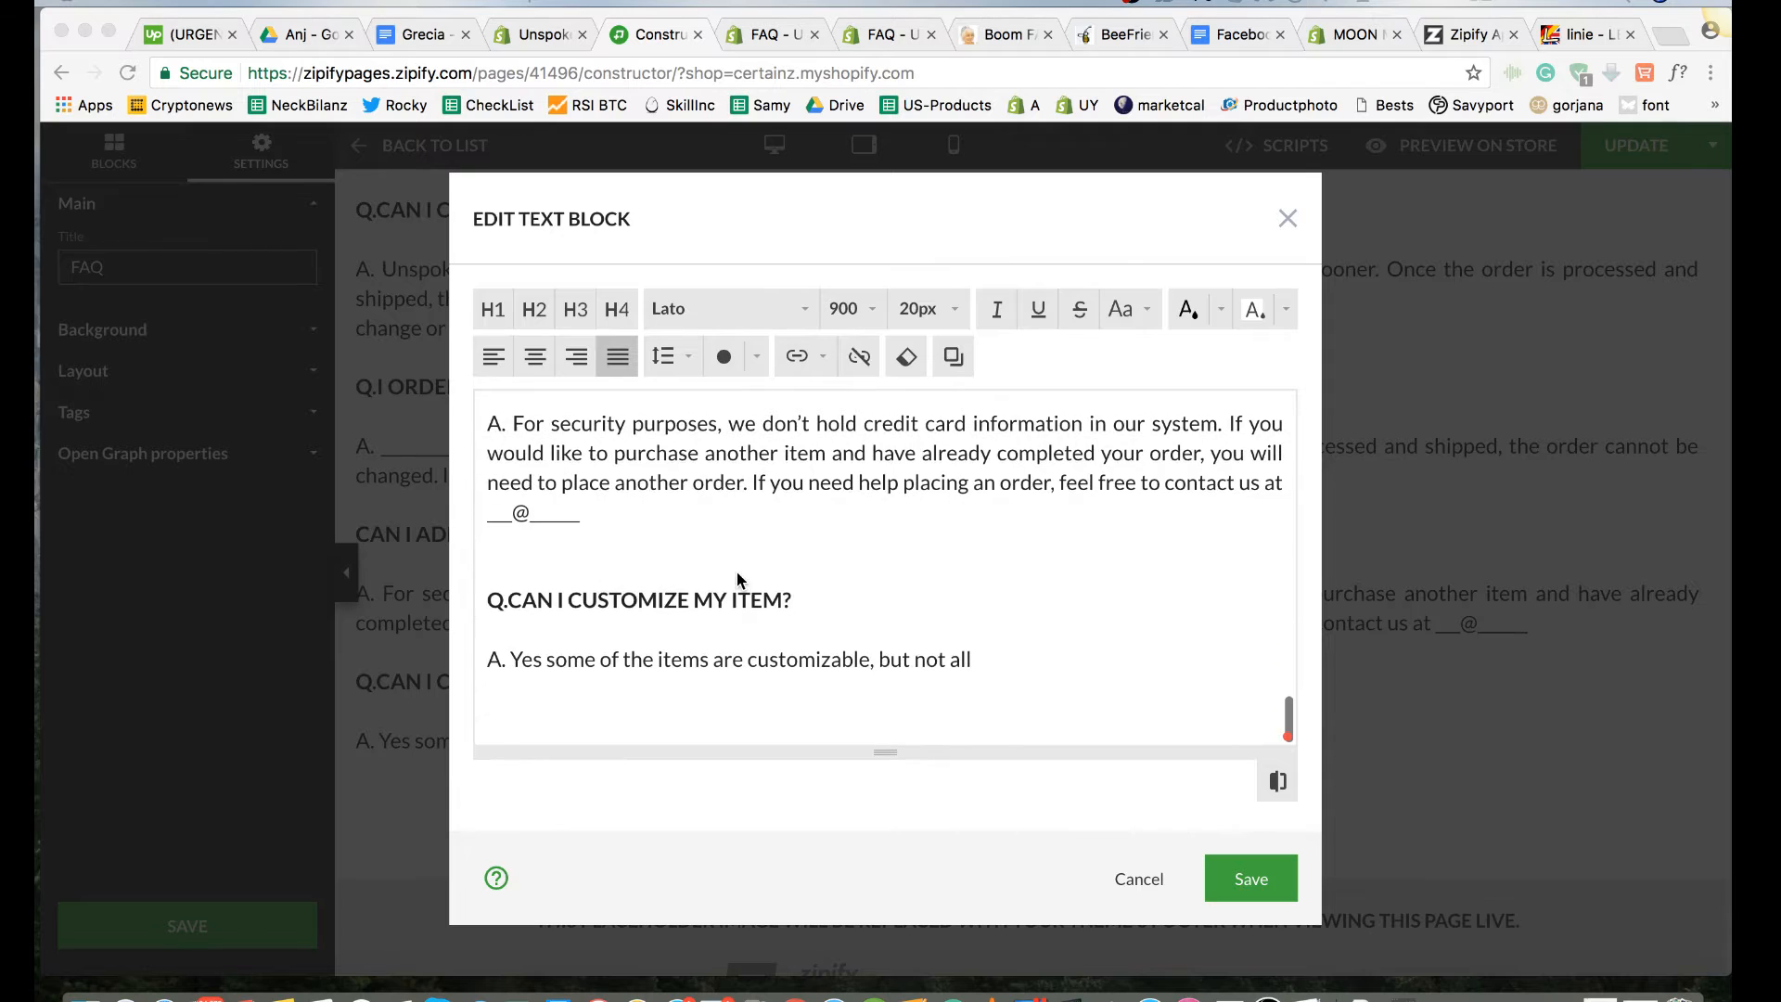
Step: Add the missing "Q." prefix to the "CAN I ADD AN ITEM TO MY ORDER?" question, matching the neighbouring questions
{"action": "scroll", "coordinate": [737, 573], "scroll_direction": "up", "scroll_amount": 2}
{"action": "scroll", "coordinate": [737, 573], "scroll_direction": "down", "scroll_amount": 2}
{"action": "left_click", "coordinate": [492, 569]}
{"action": "left_click", "coordinate": [490, 565]}
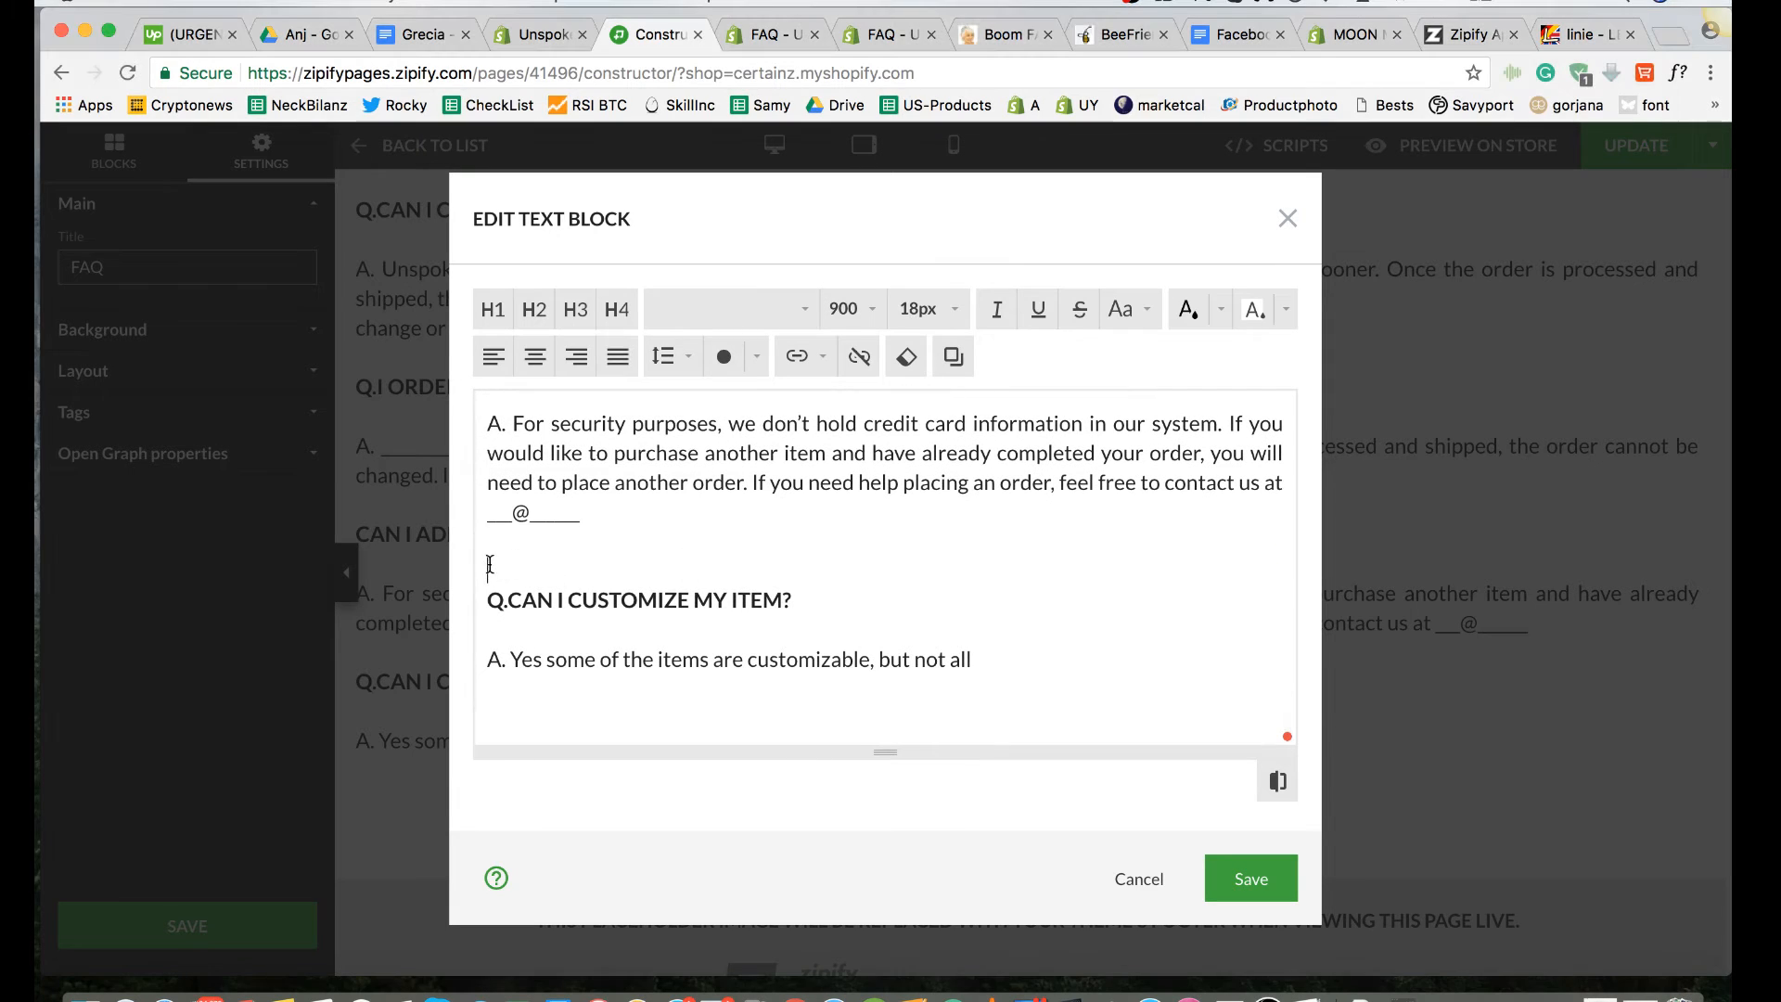
{"action": "scroll", "coordinate": [490, 549], "scroll_direction": "up", "scroll_amount": 2}
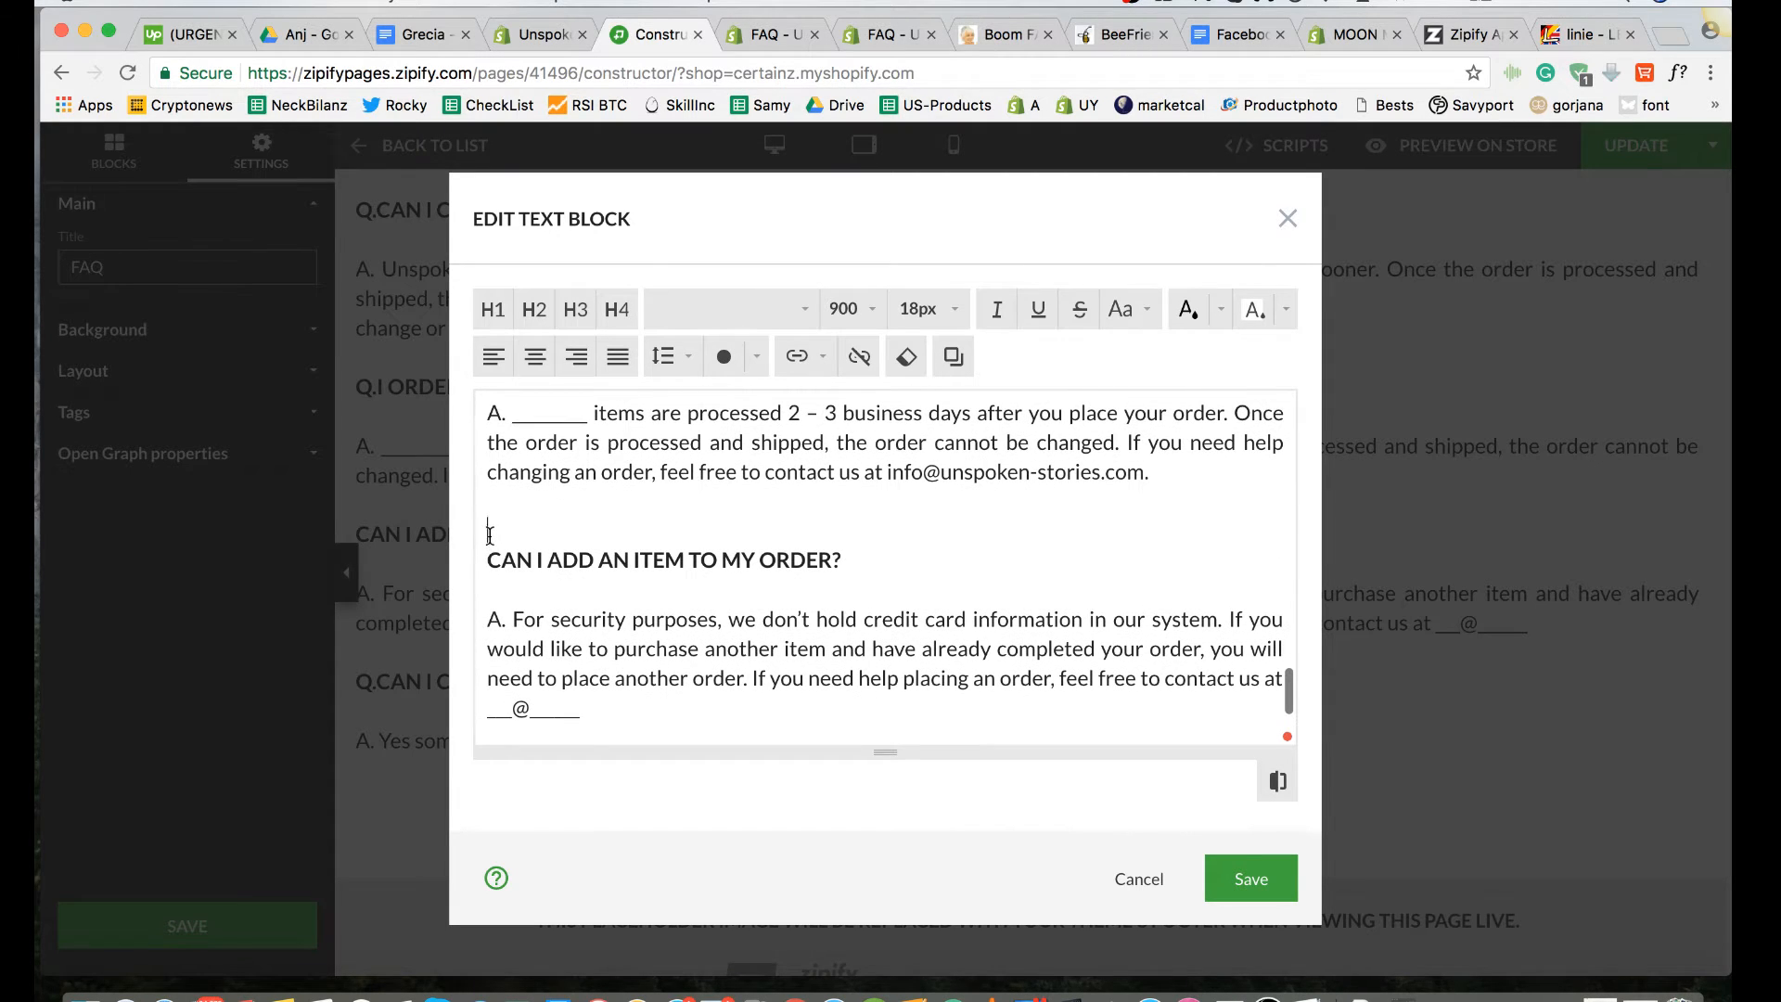
{"action": "scroll", "coordinate": [490, 511], "scroll_direction": "up", "scroll_amount": 1}
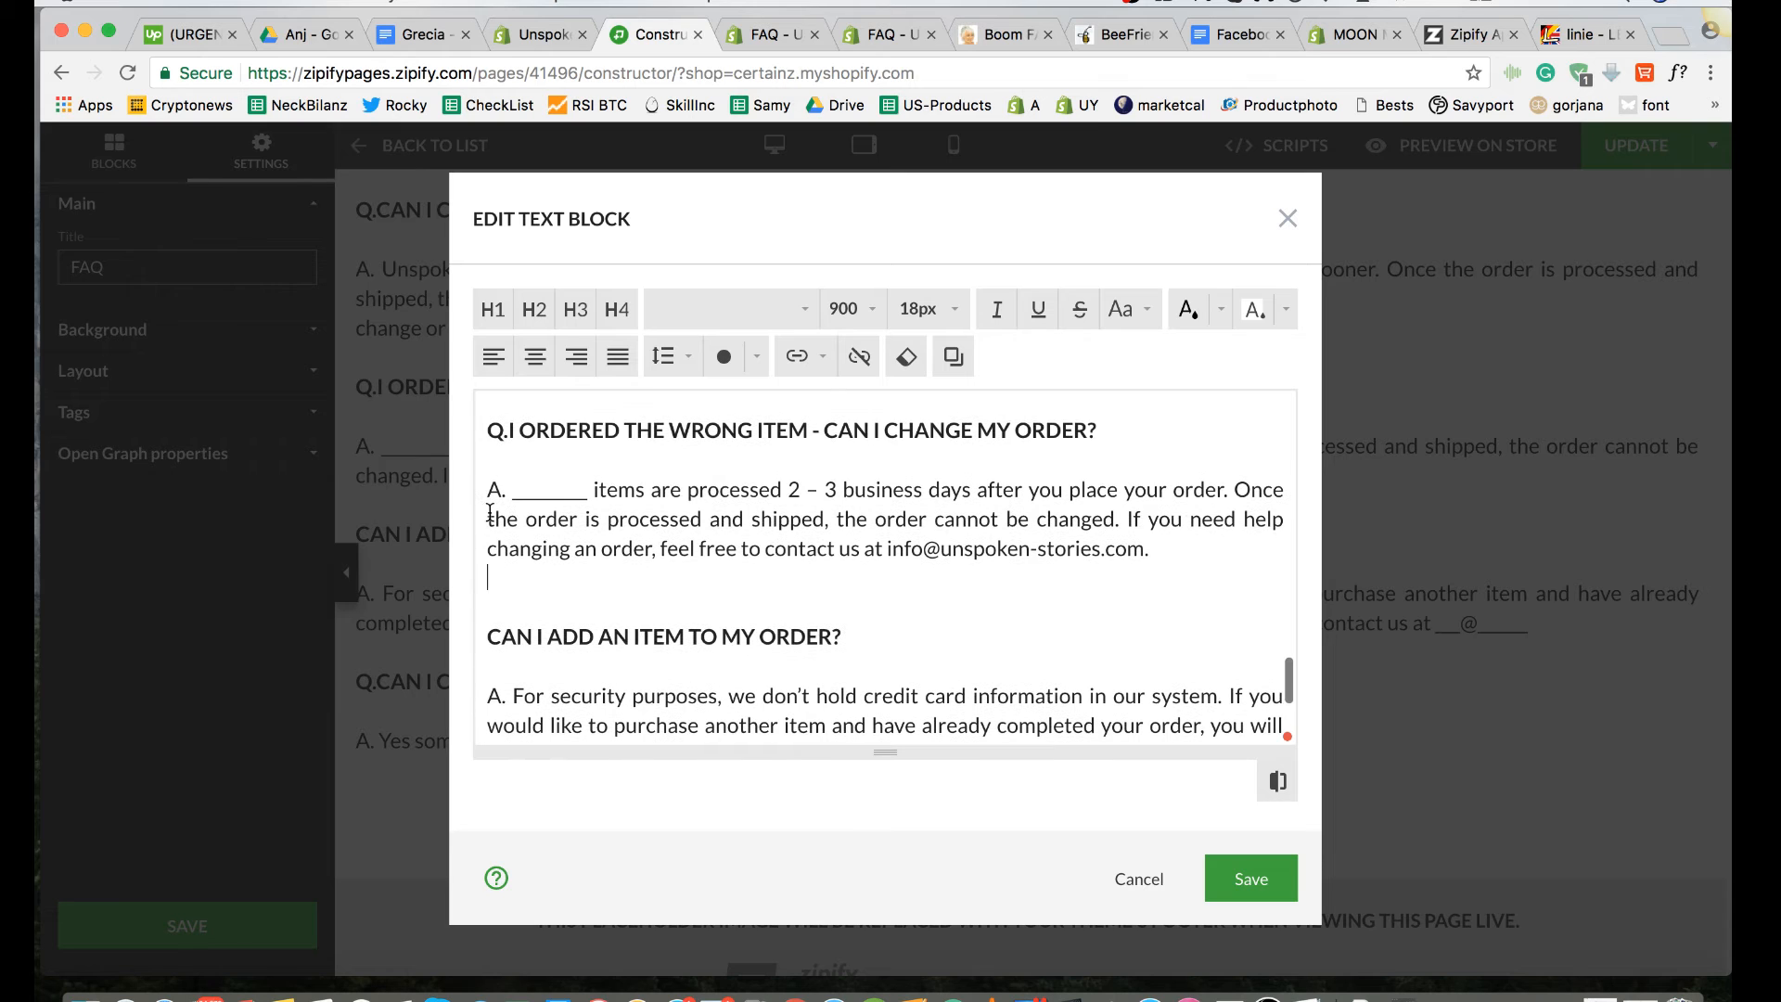
{"action": "type", "text": "Q."}
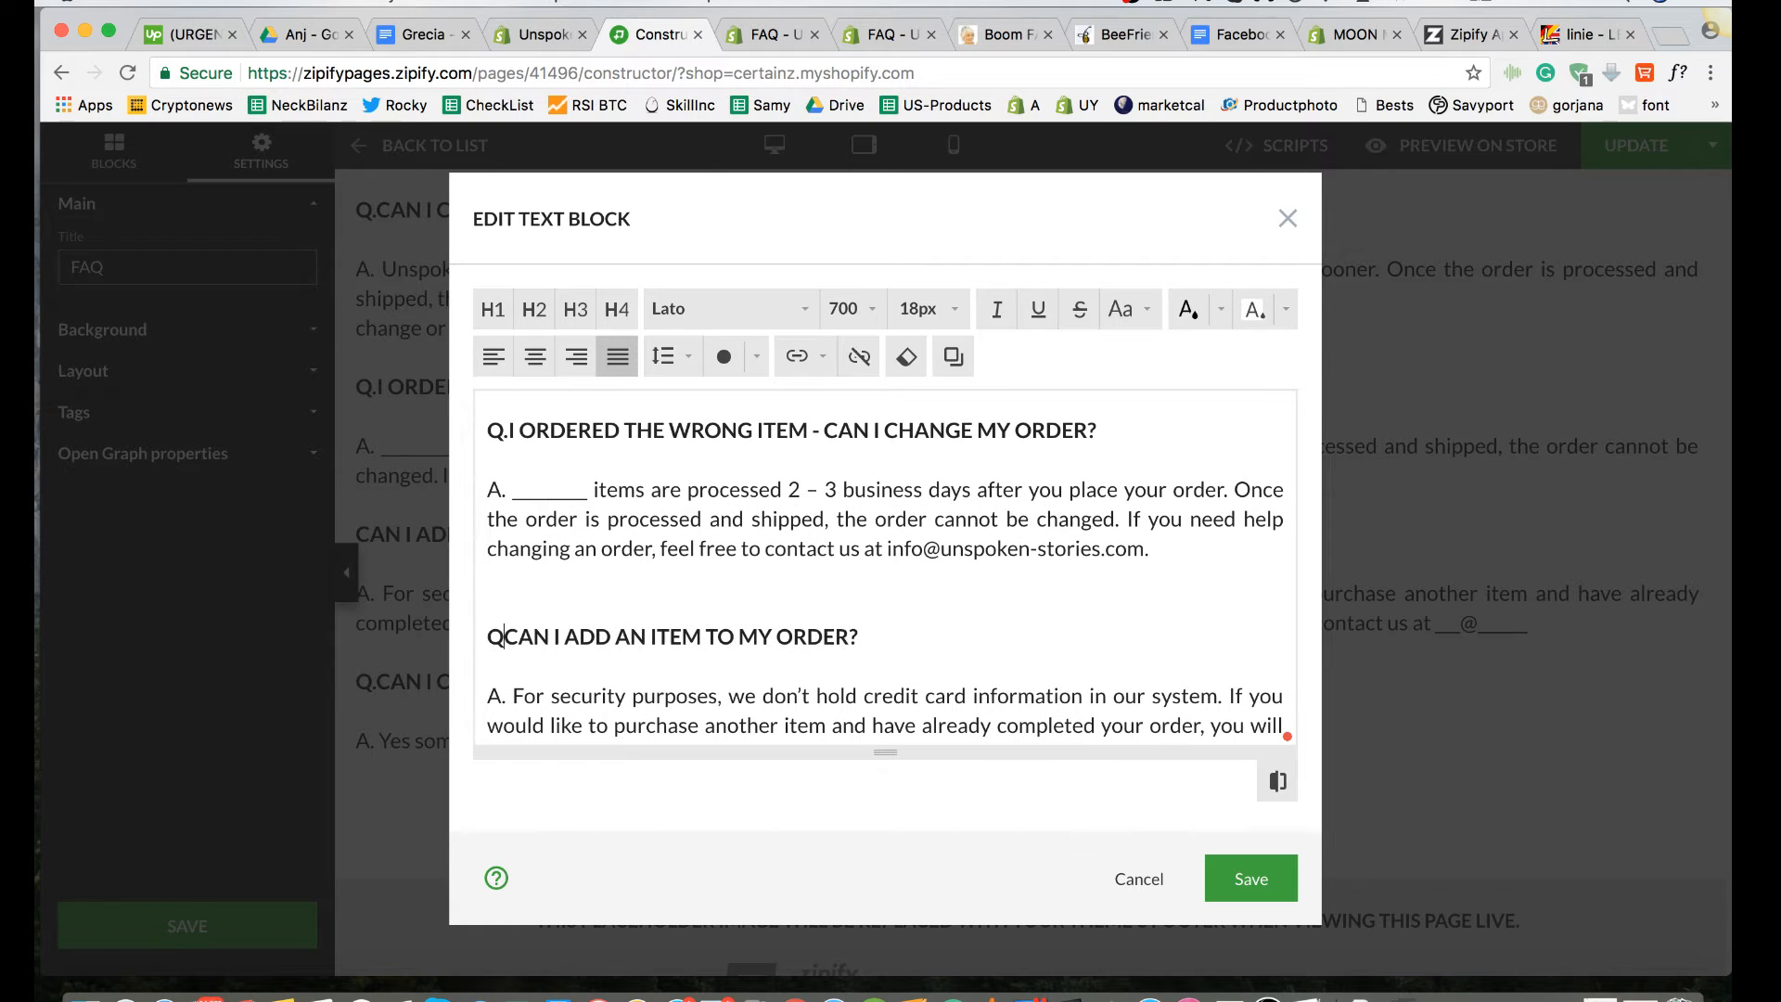
{"action": "scroll", "coordinate": [490, 615], "scroll_direction": "down", "scroll_amount": 2}
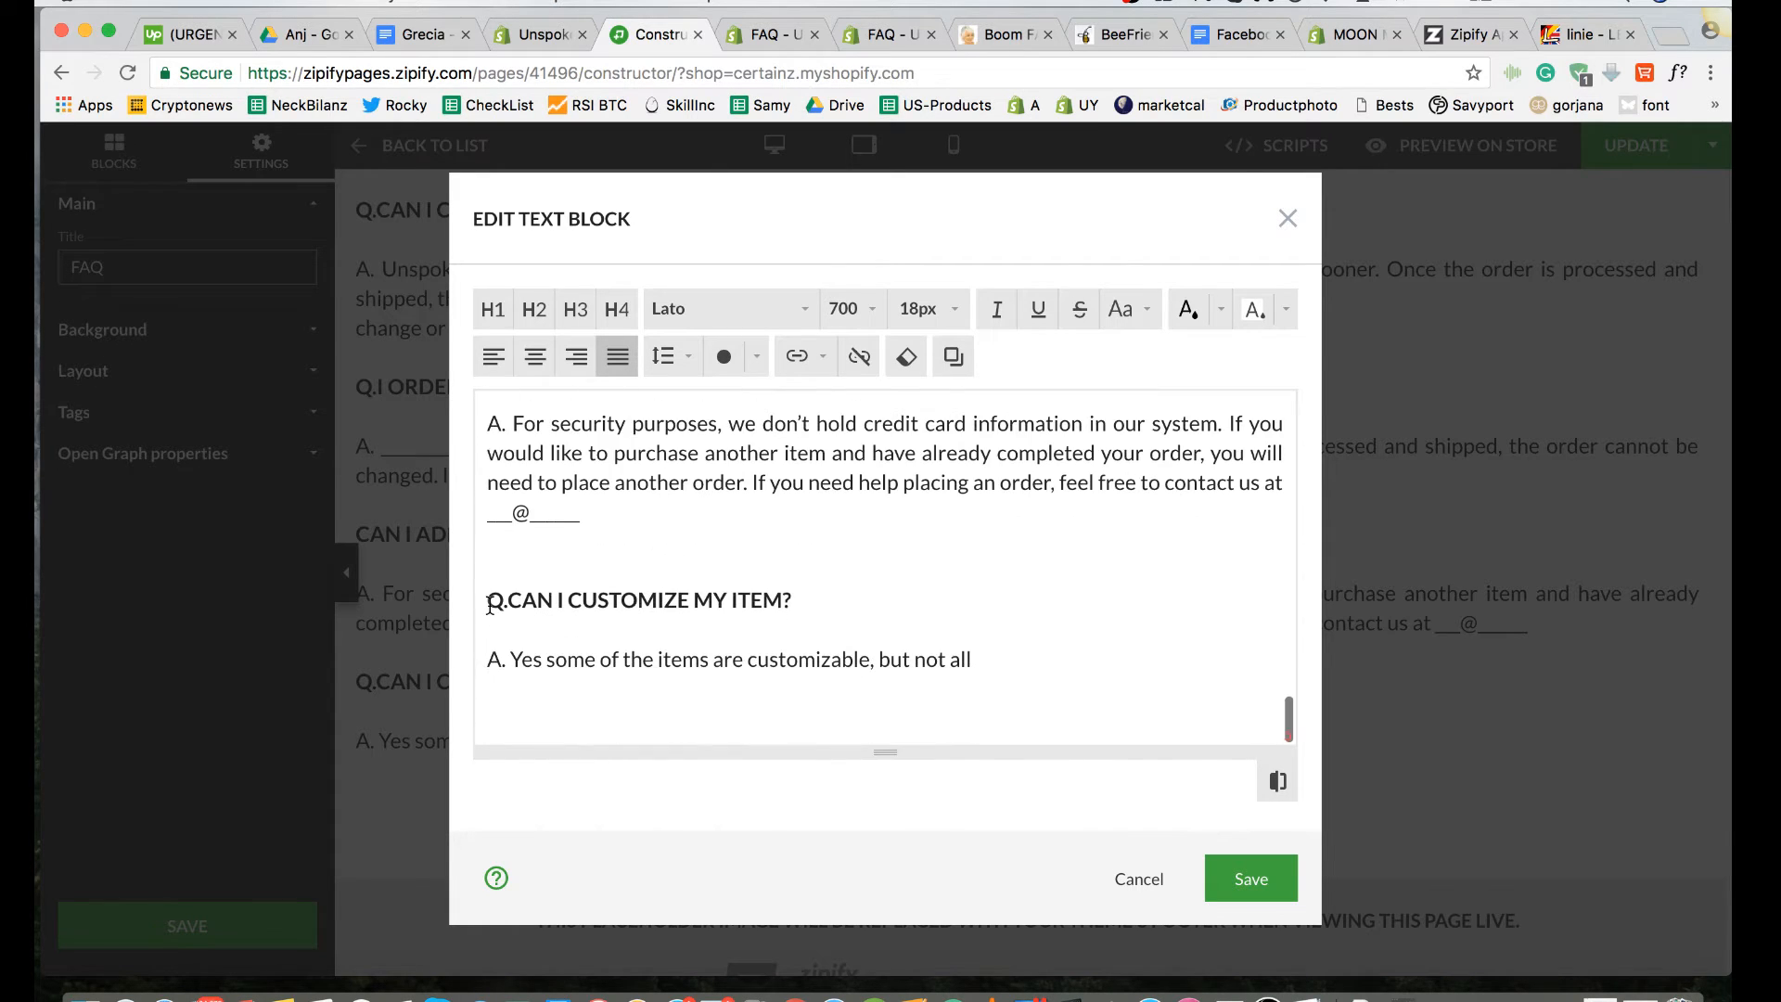
Step: Insert an extra blank line between the "cancelling an order" line and the "Q.CAN I CANCEL MY ORDER?" question
{"action": "scroll", "coordinate": [490, 608], "scroll_direction": "up", "scroll_amount": 3}
{"action": "scroll", "coordinate": [490, 604], "scroll_direction": "up", "scroll_amount": 2}
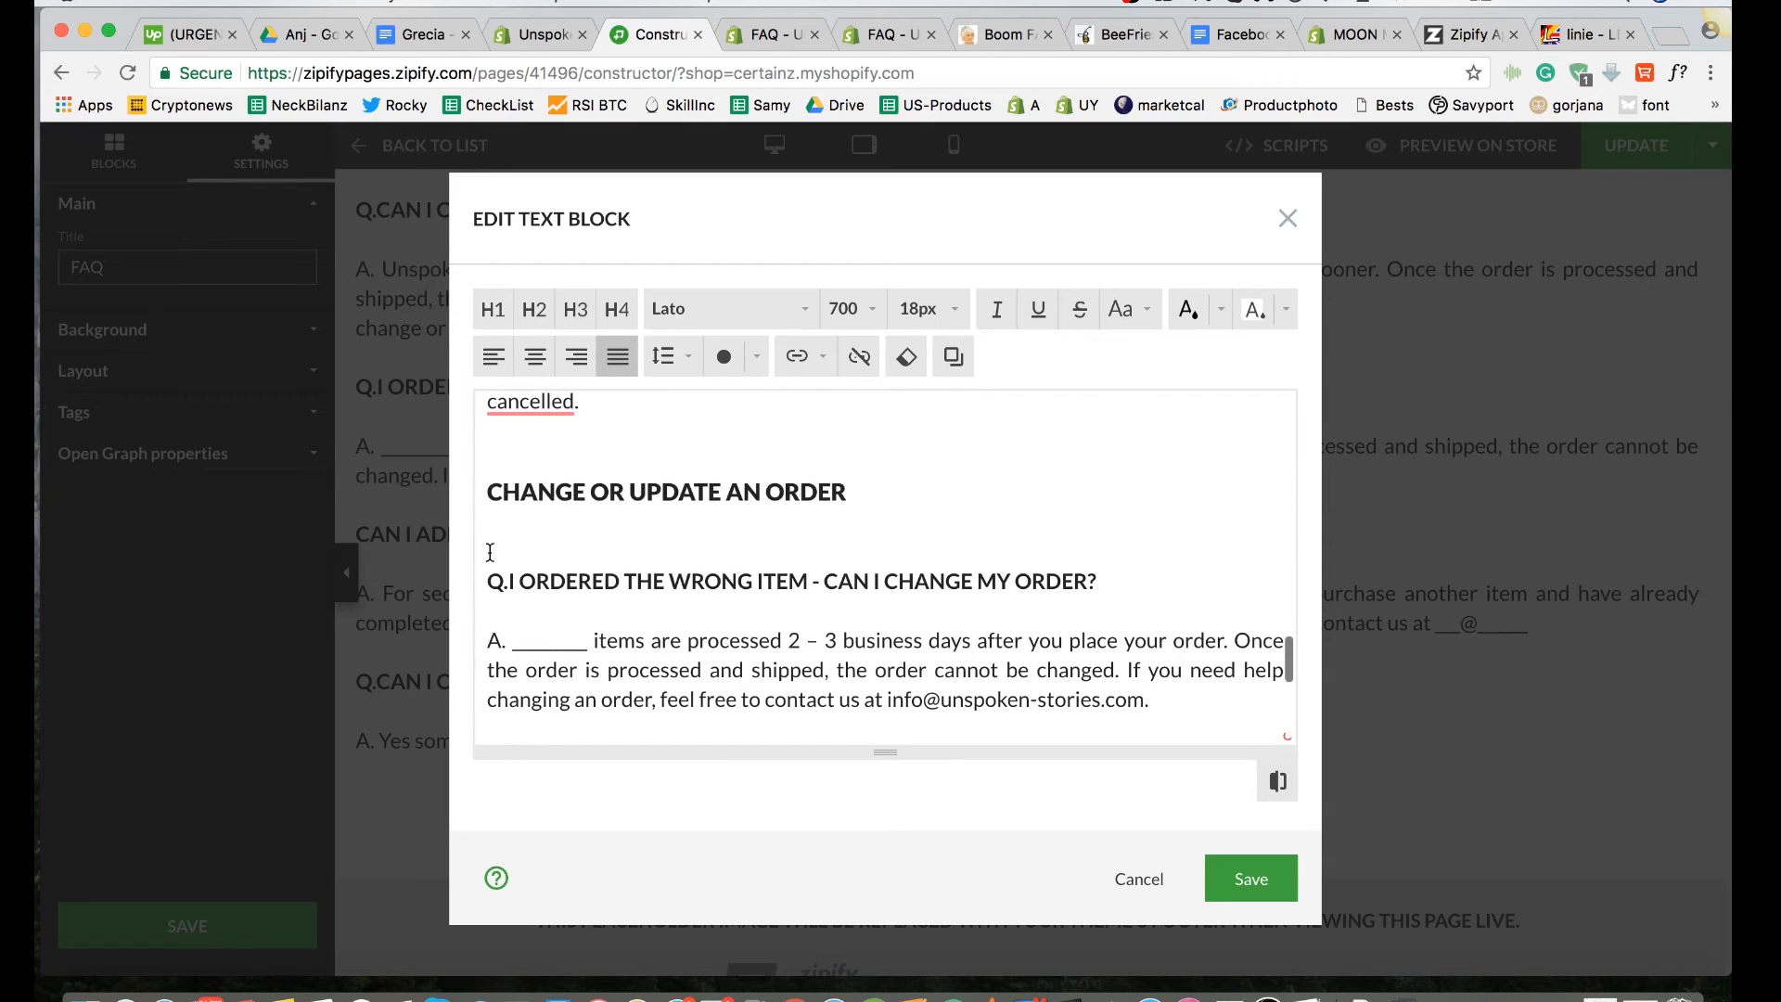
{"action": "scroll", "coordinate": [492, 527], "scroll_direction": "up", "scroll_amount": 1}
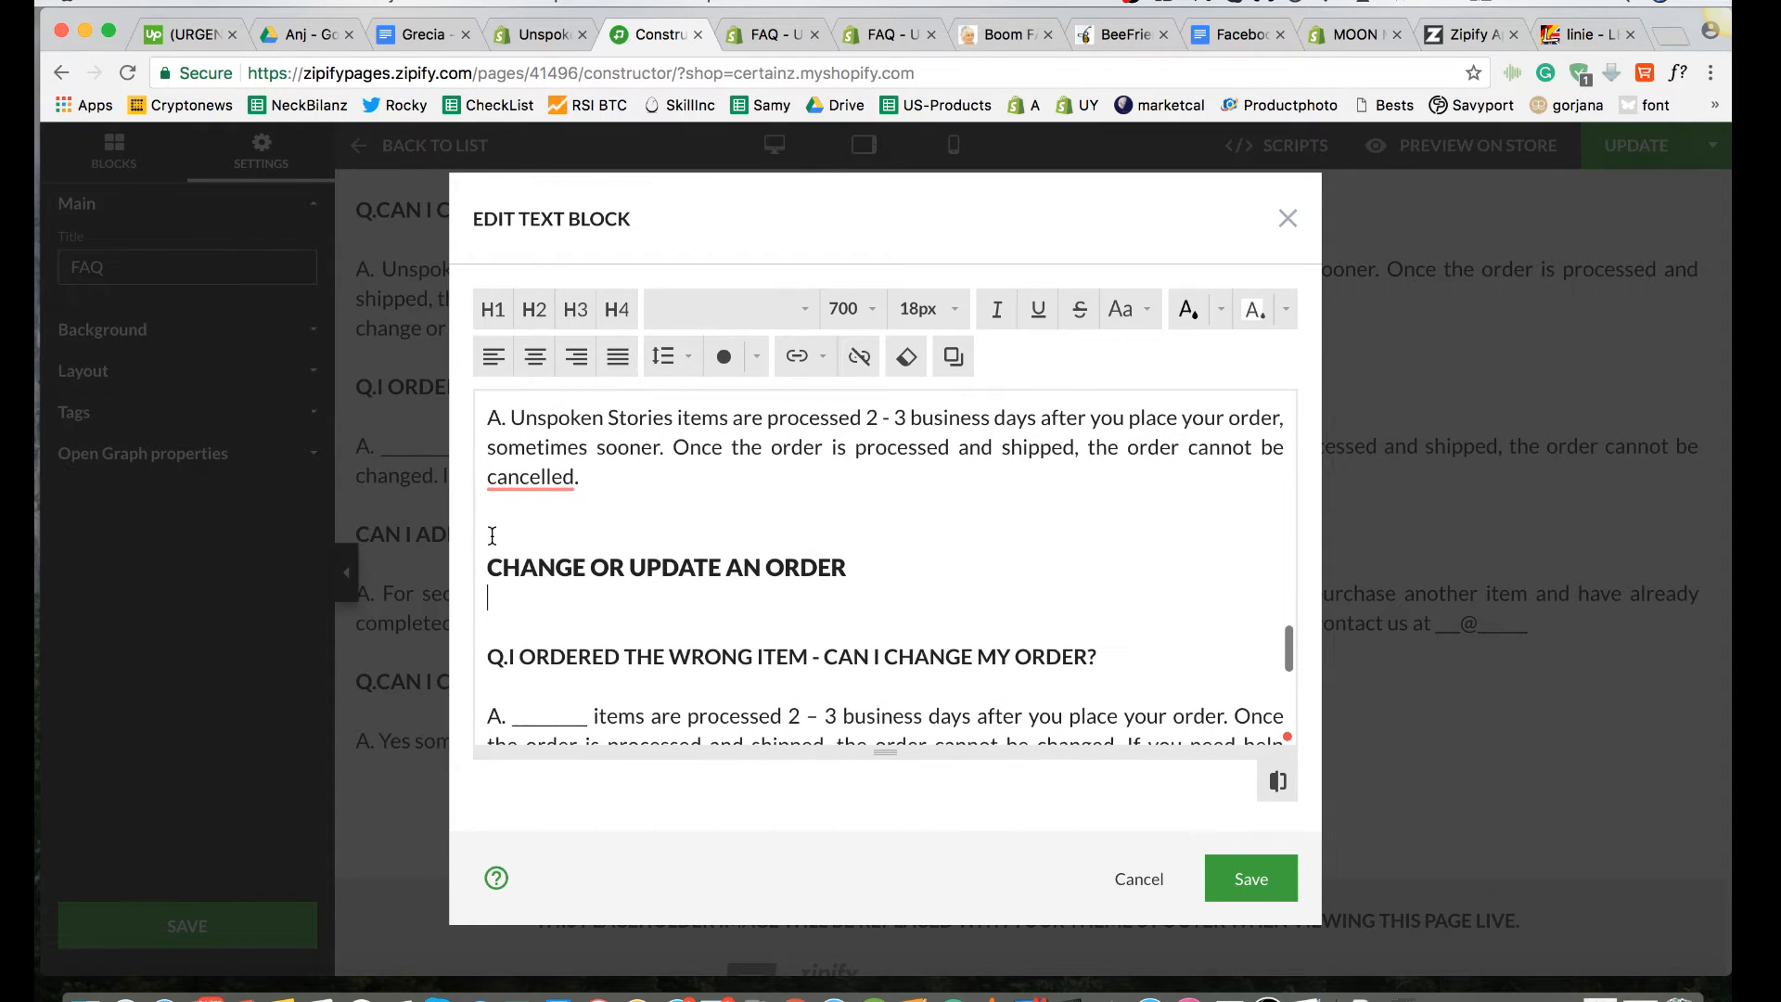
{"action": "scroll", "coordinate": [491, 535], "scroll_direction": "up", "scroll_amount": 3}
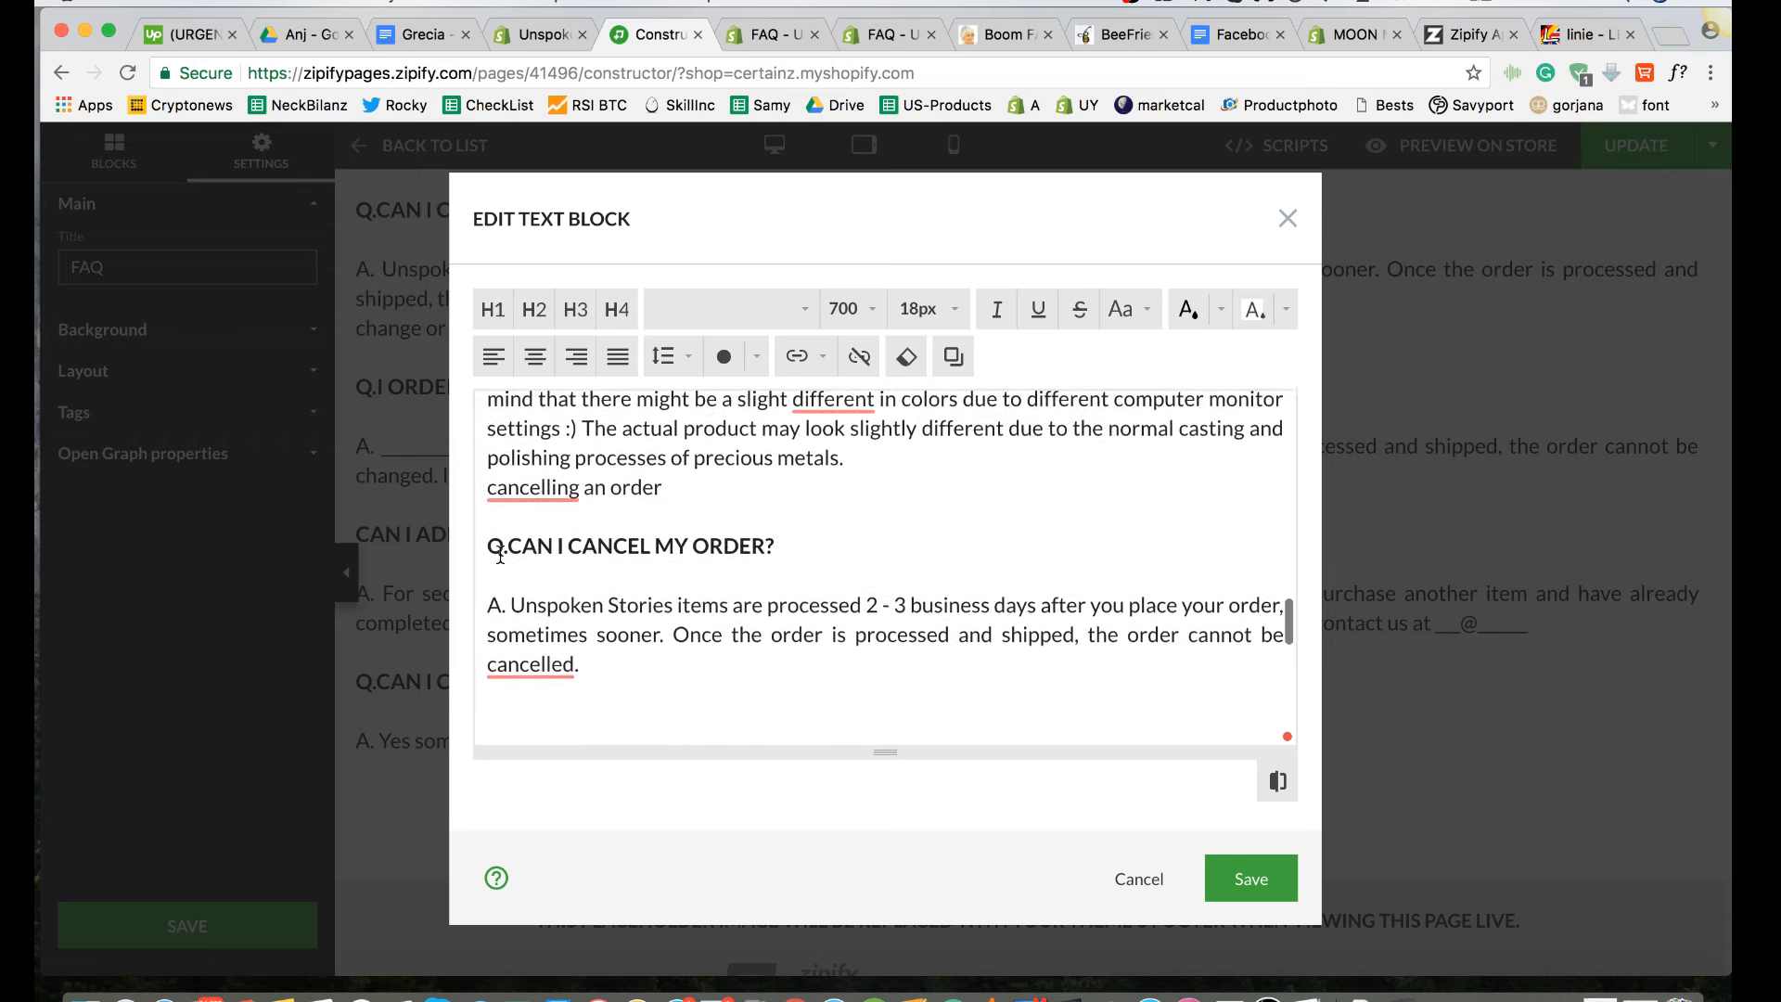
{"action": "left_click", "coordinate": [491, 521]}
{"action": "key", "text": "Return"}
{"action": "scroll", "coordinate": [490, 521], "scroll_direction": "up", "scroll_amount": 3}
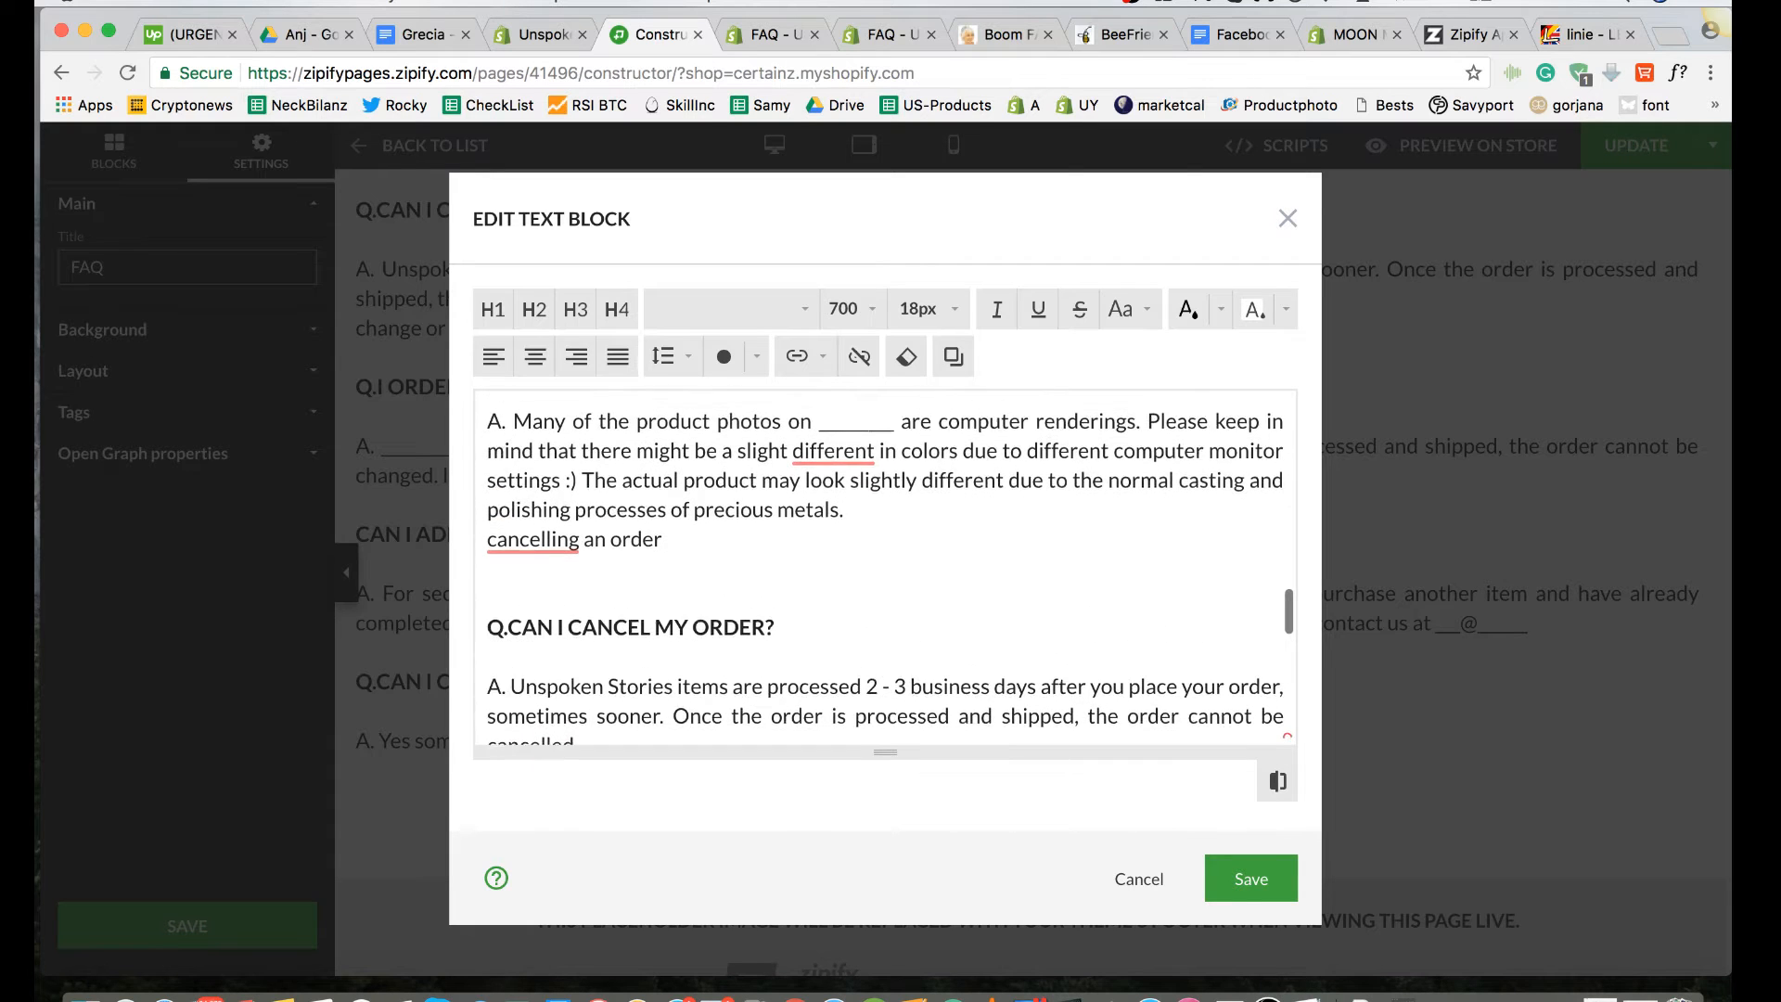
{"action": "scroll", "coordinate": [885, 566], "scroll_direction": "down", "scroll_amount": 2}
Step: Set the "MY ITEM DOESN'T LOOK LIKE IT DOES ONLINE." line to an 18 px font size
{"action": "scroll", "coordinate": [885, 566], "scroll_direction": "up", "scroll_amount": 5}
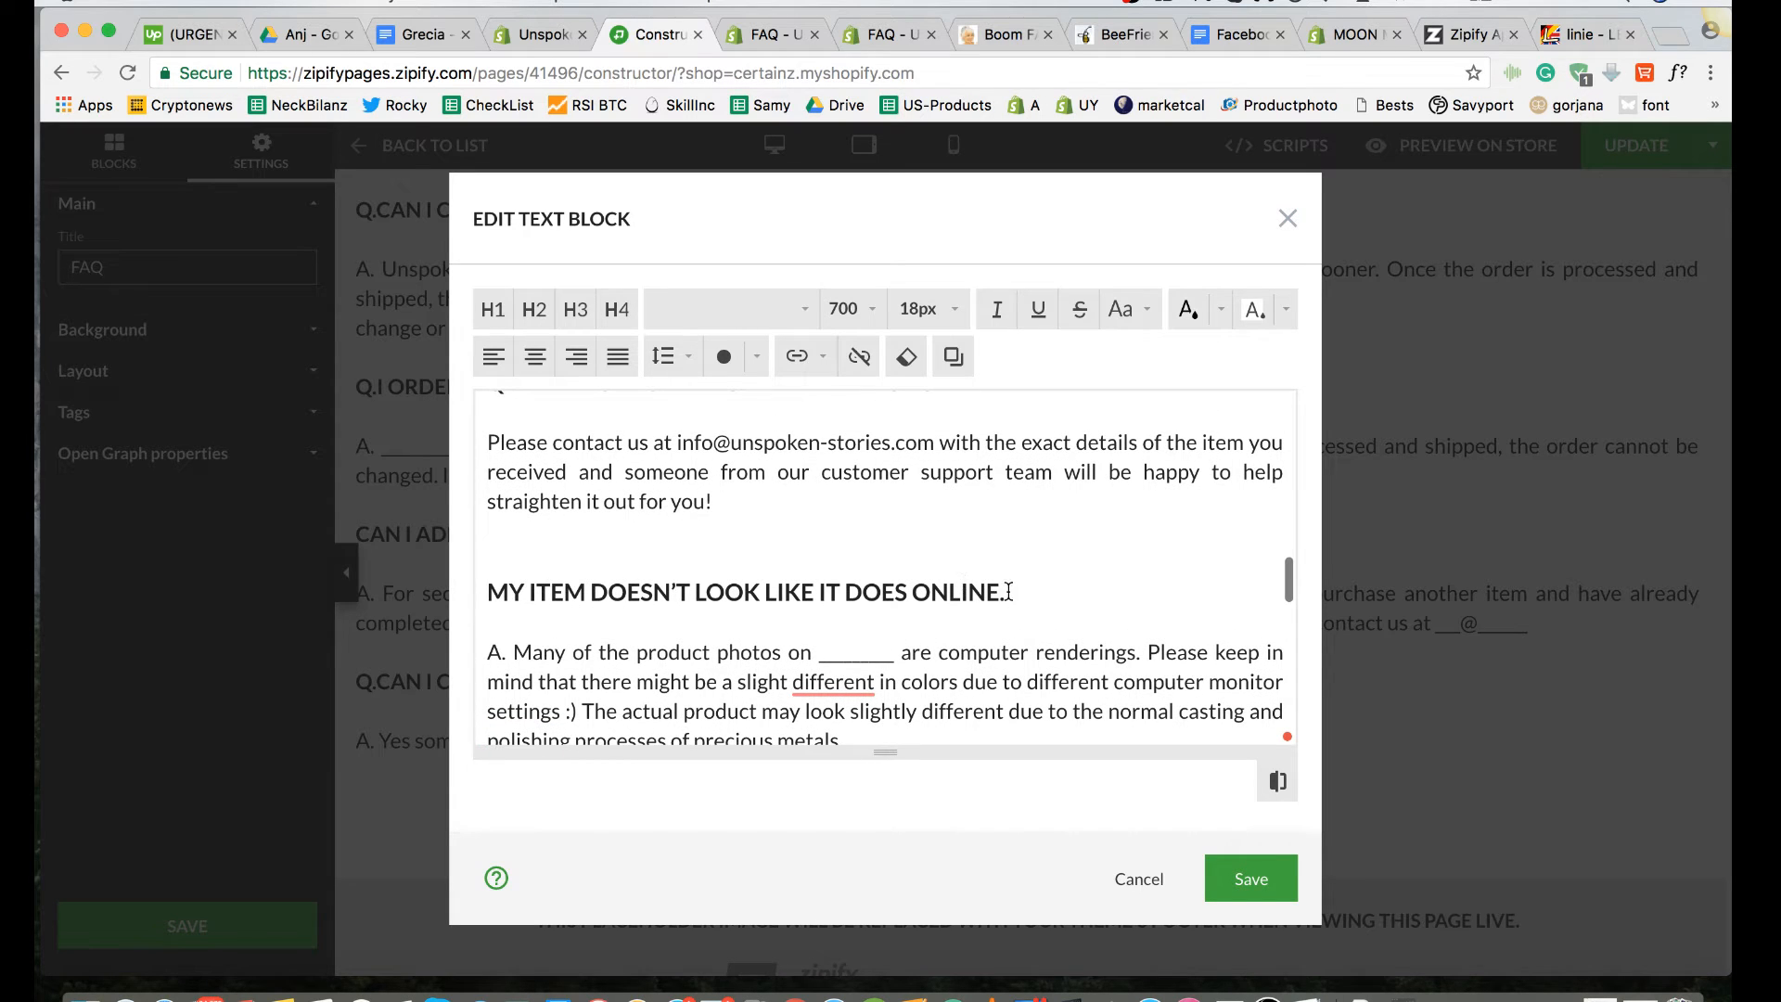
{"action": "left_click_drag", "start_coordinate": [1008, 591], "coordinate": [409, 599]}
{"action": "left_click", "coordinate": [955, 320]}
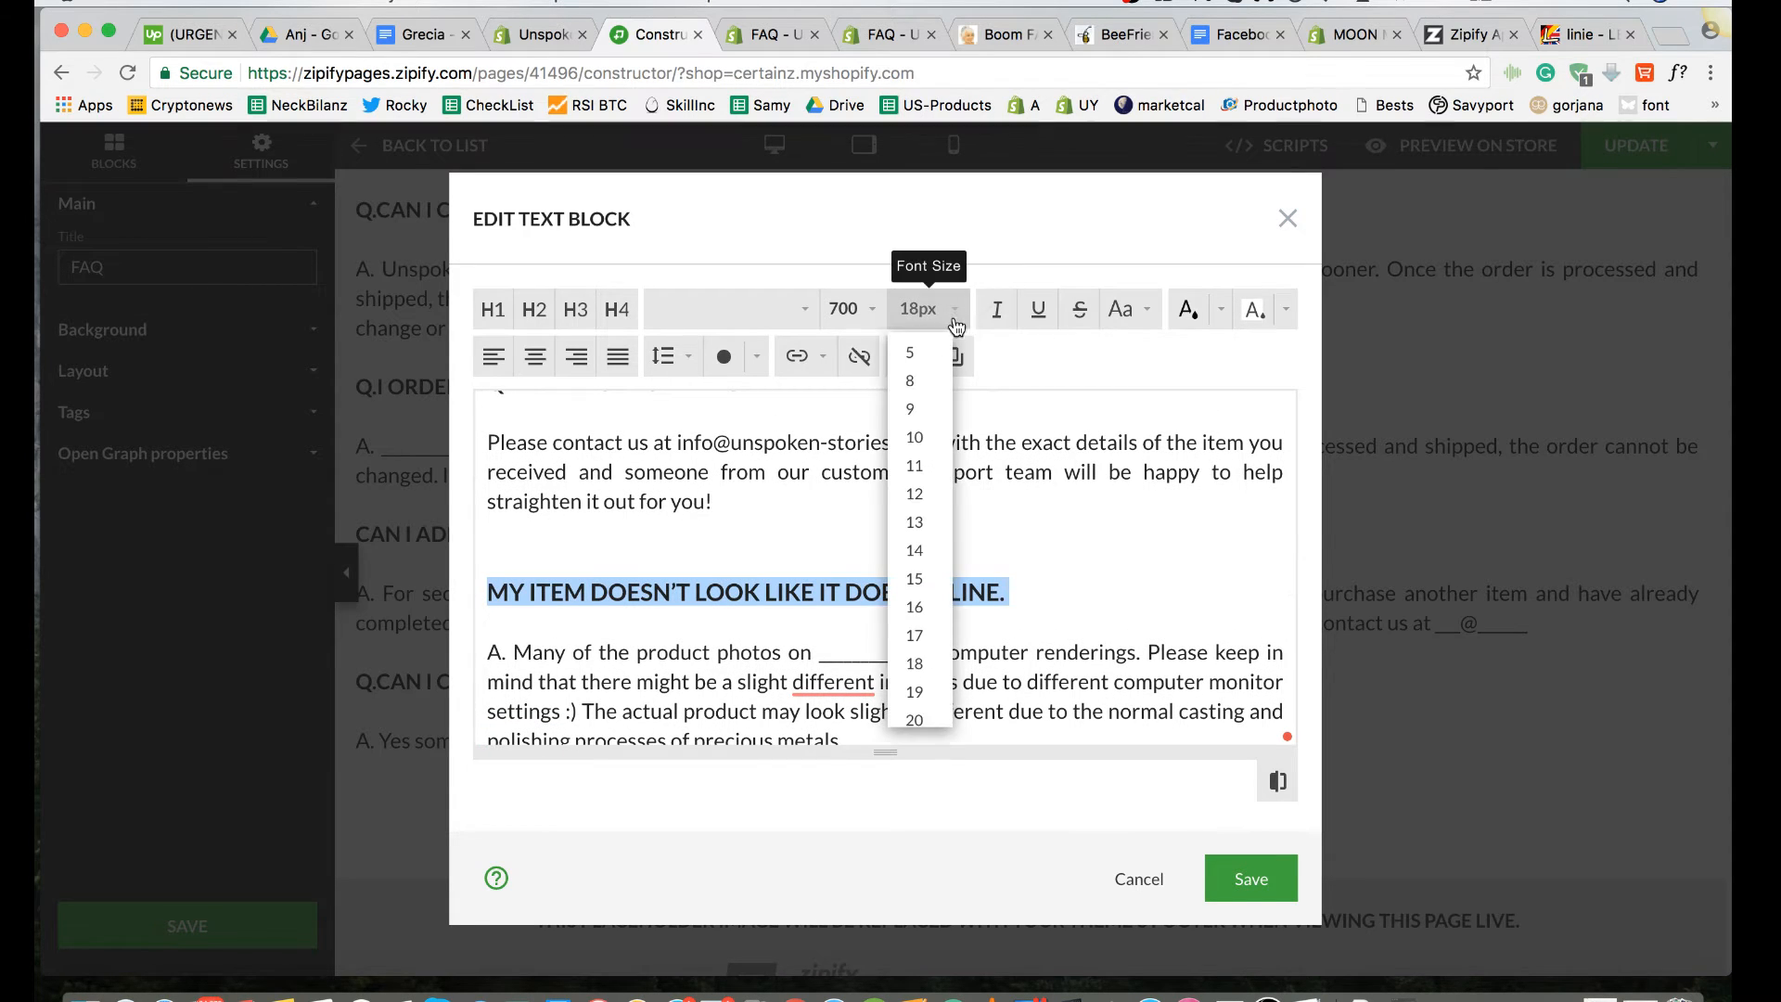
{"action": "left_click", "coordinate": [917, 663]}
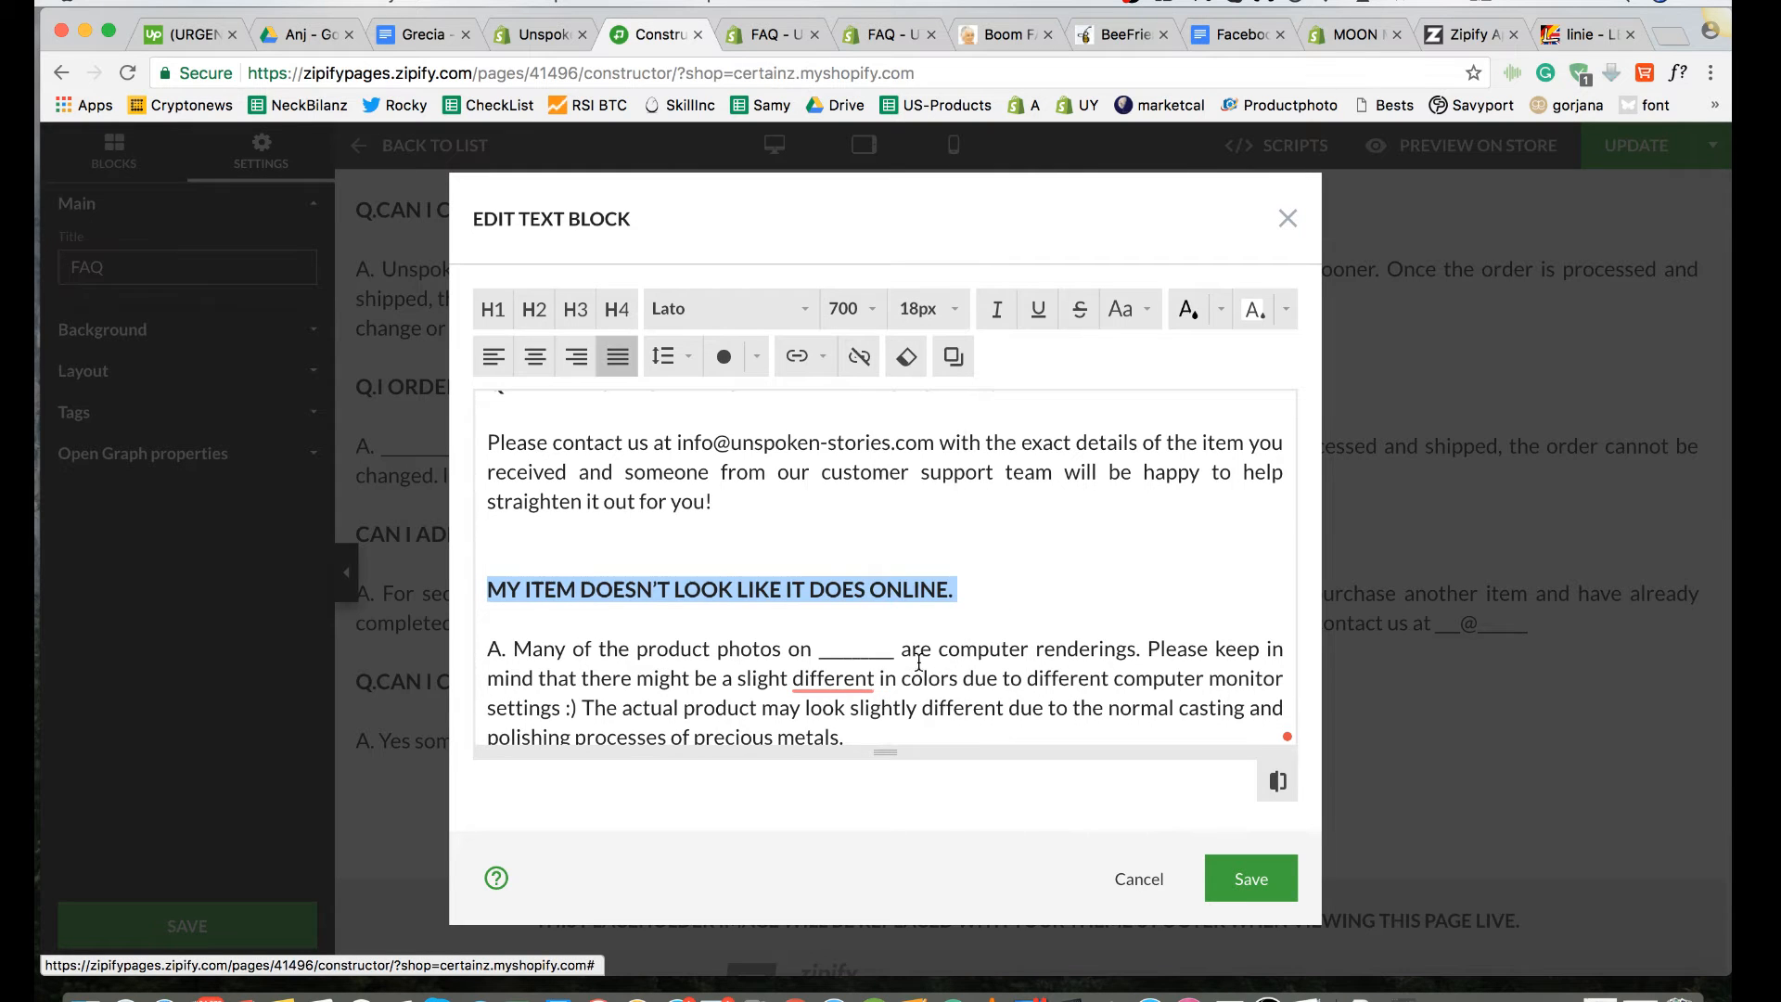
{"action": "left_click", "coordinate": [1002, 577]}
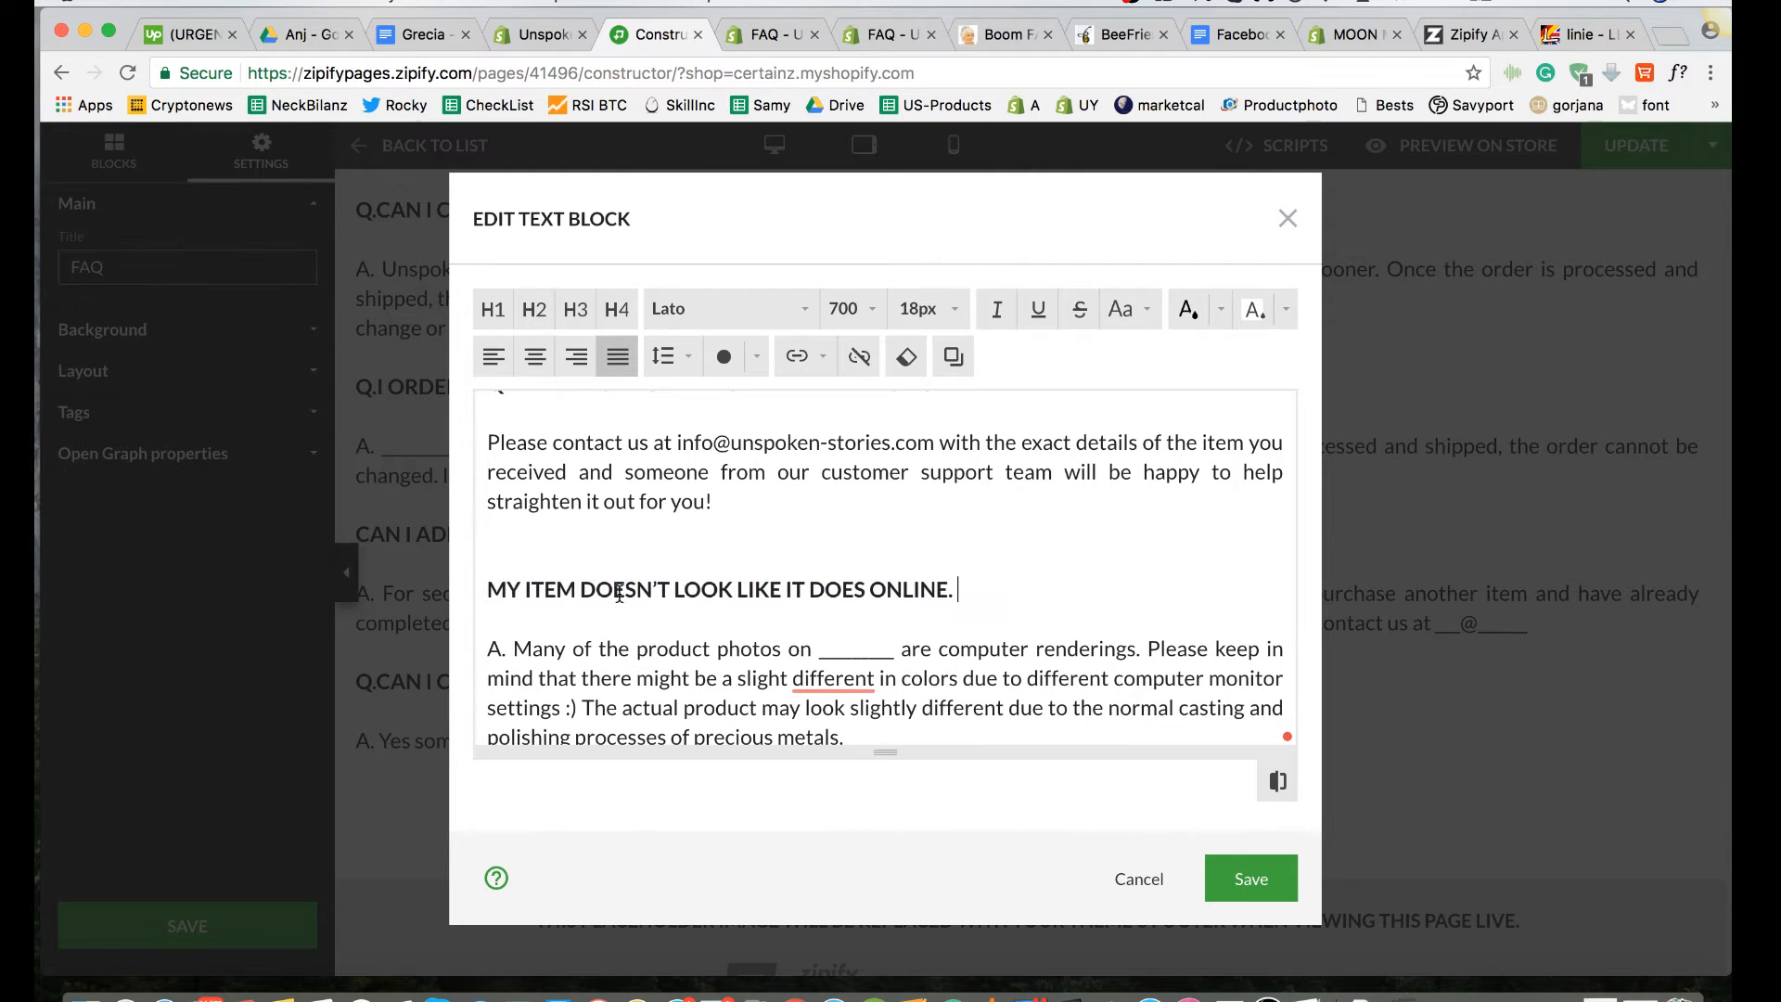
Step: Compare the spacing and heading style around the damaged-item, wrong-item and "doesn't look like it does online" questions
{"action": "left_click", "coordinate": [487, 565]}
{"action": "scroll", "coordinate": [489, 566], "scroll_direction": "up", "scroll_amount": 1}
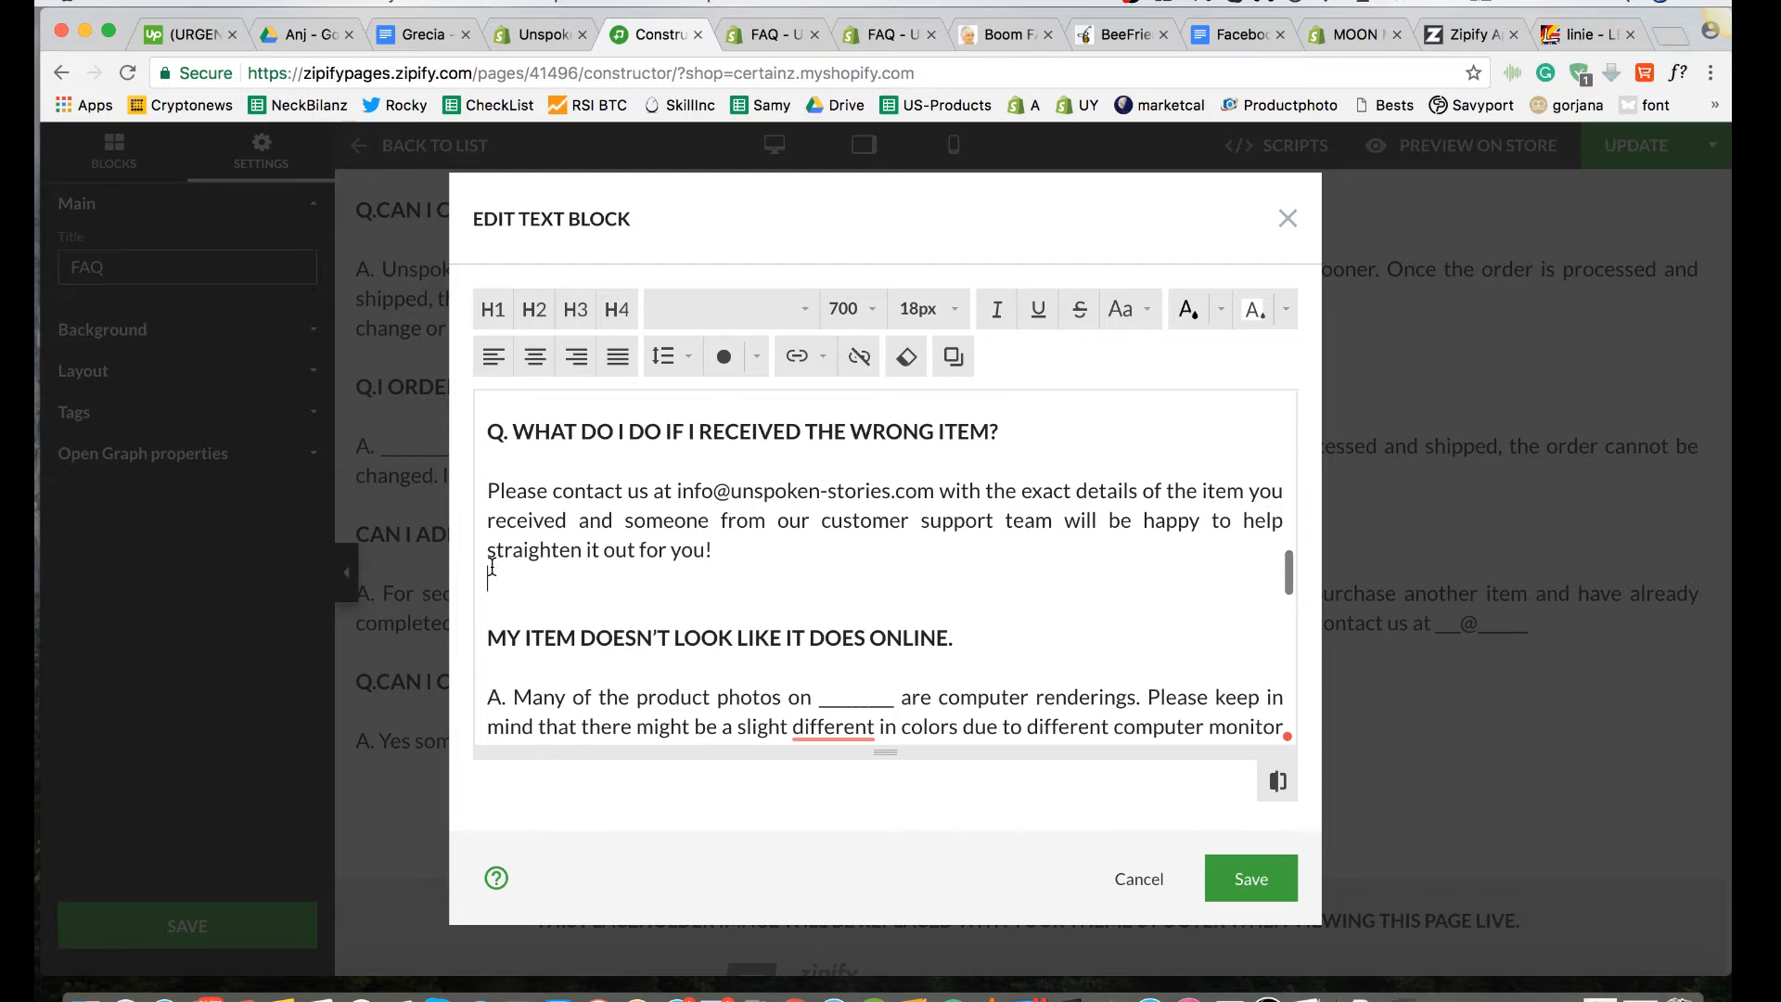
{"action": "scroll", "coordinate": [491, 567], "scroll_direction": "up", "scroll_amount": 4}
{"action": "scroll", "coordinate": [583, 595], "scroll_direction": "down", "scroll_amount": 6}
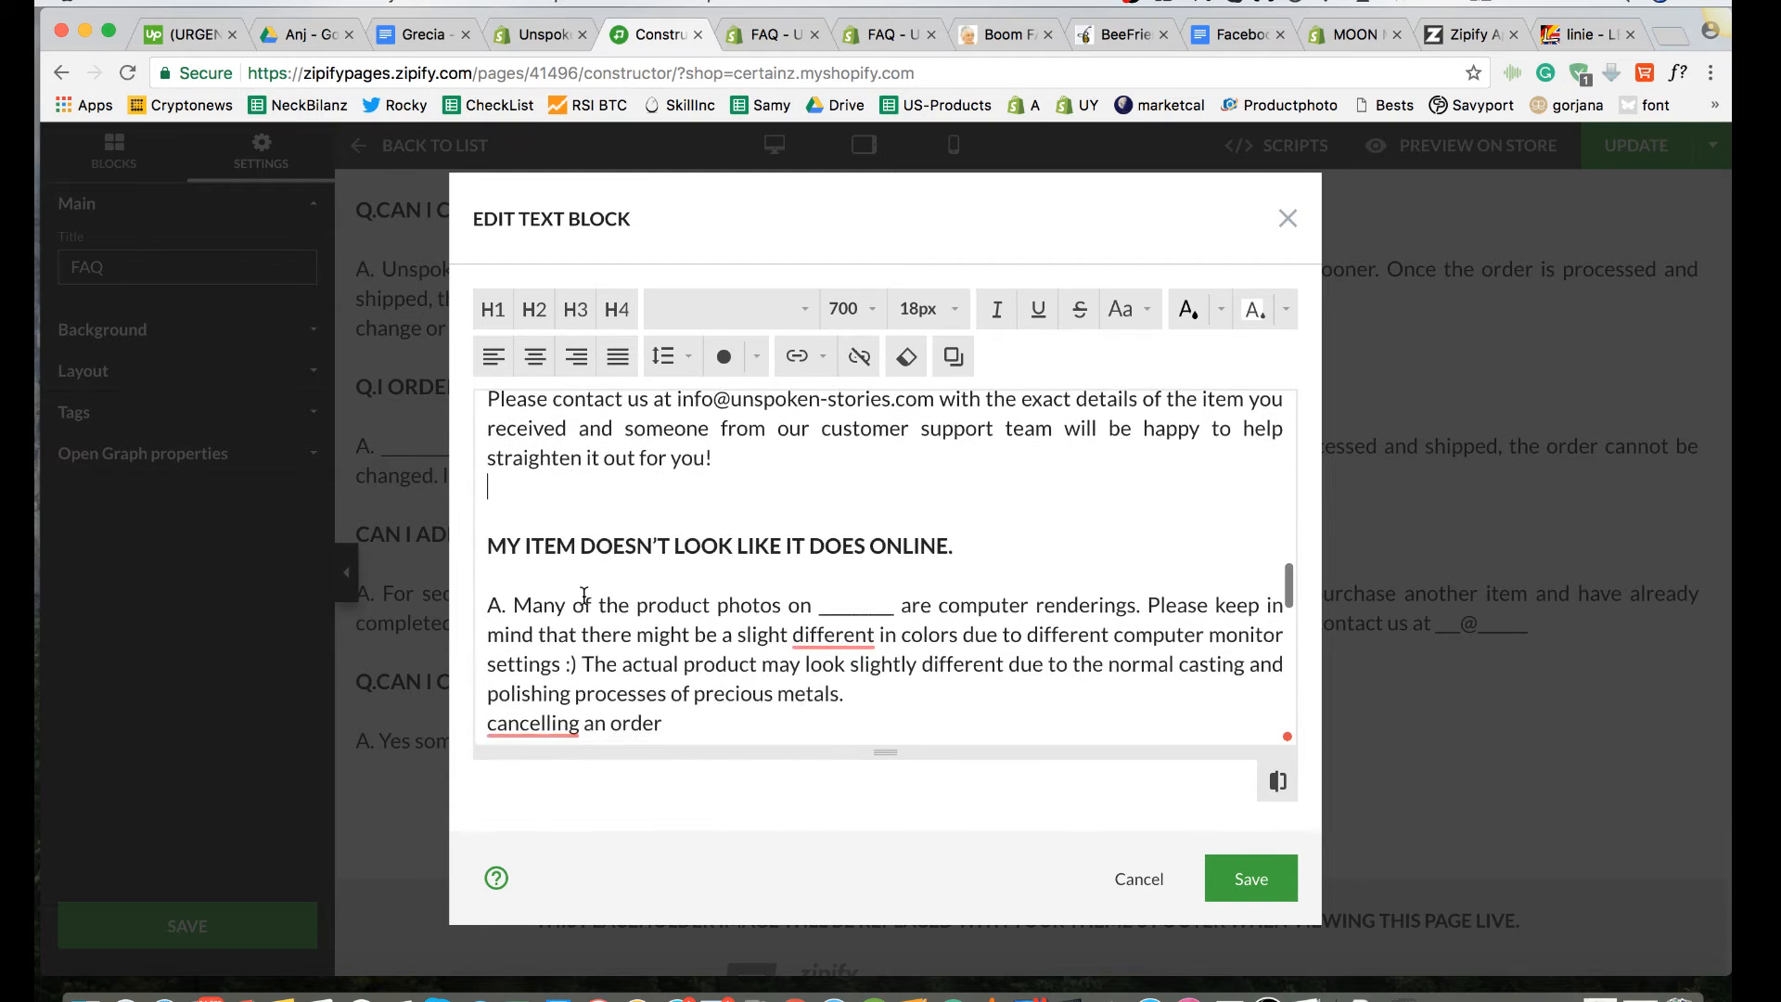
{"action": "scroll", "coordinate": [583, 594], "scroll_direction": "up", "scroll_amount": 6}
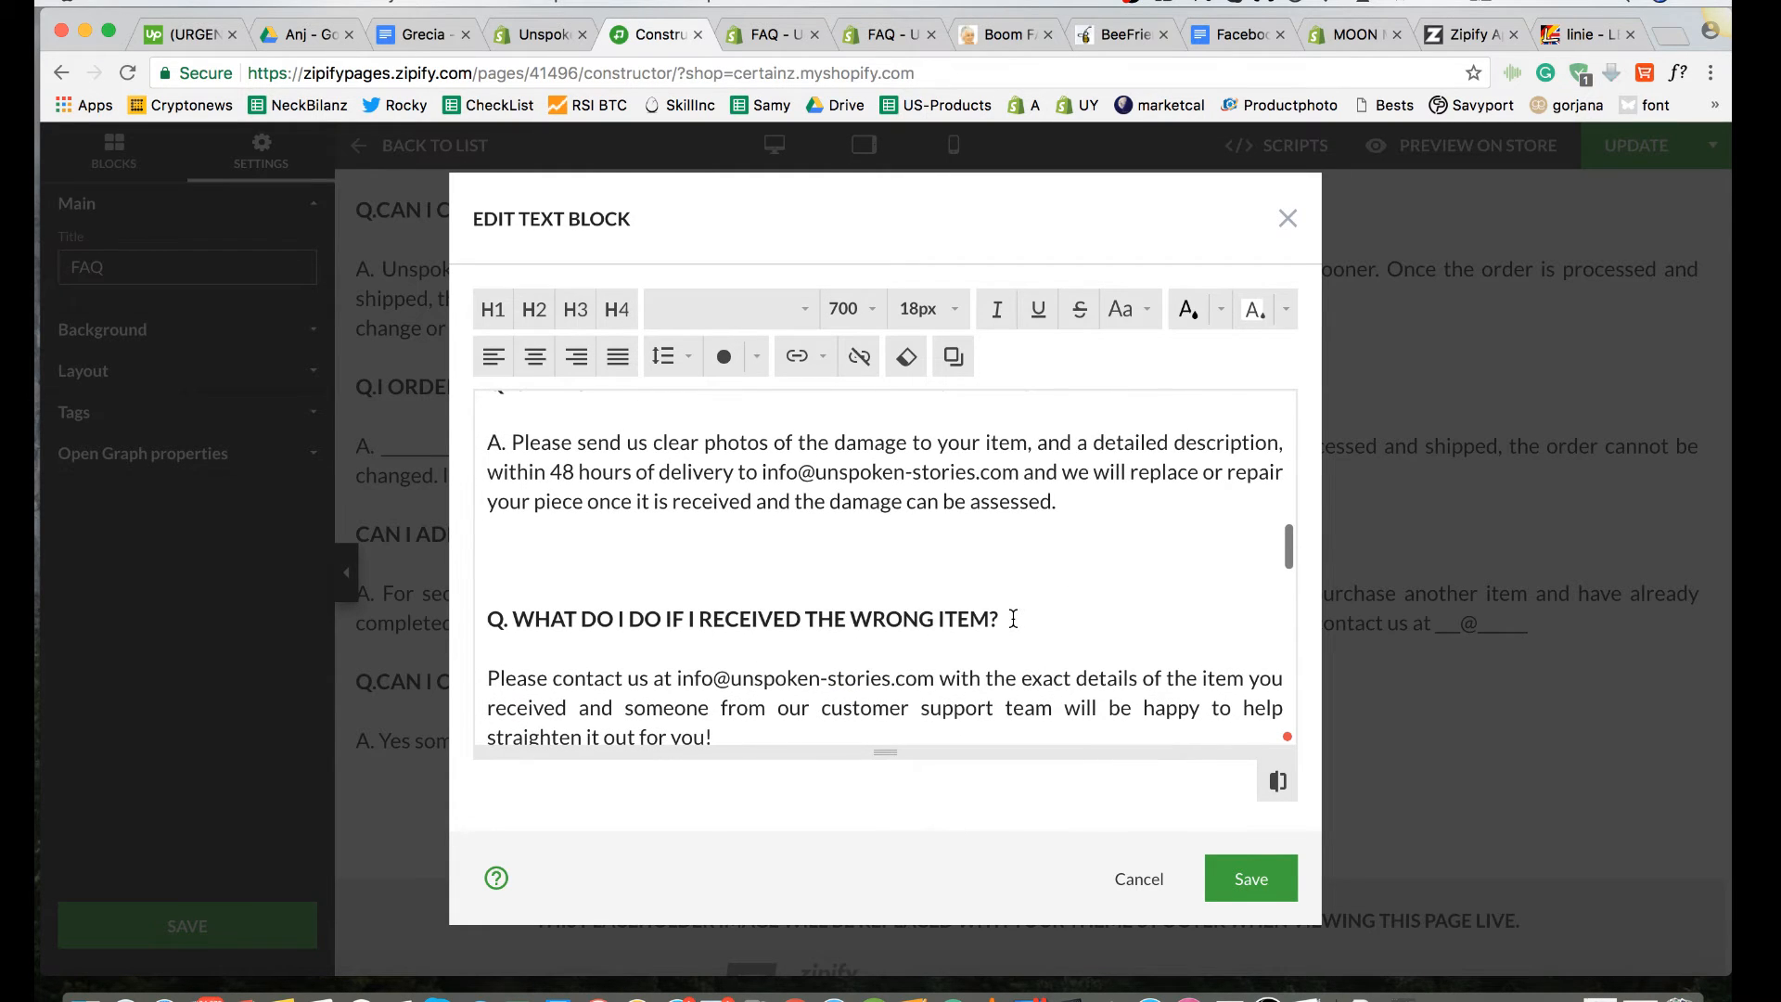
{"action": "scroll", "coordinate": [1014, 619], "scroll_direction": "up", "scroll_amount": 14}
{"action": "scroll", "coordinate": [1013, 619], "scroll_direction": "down", "scroll_amount": 16}
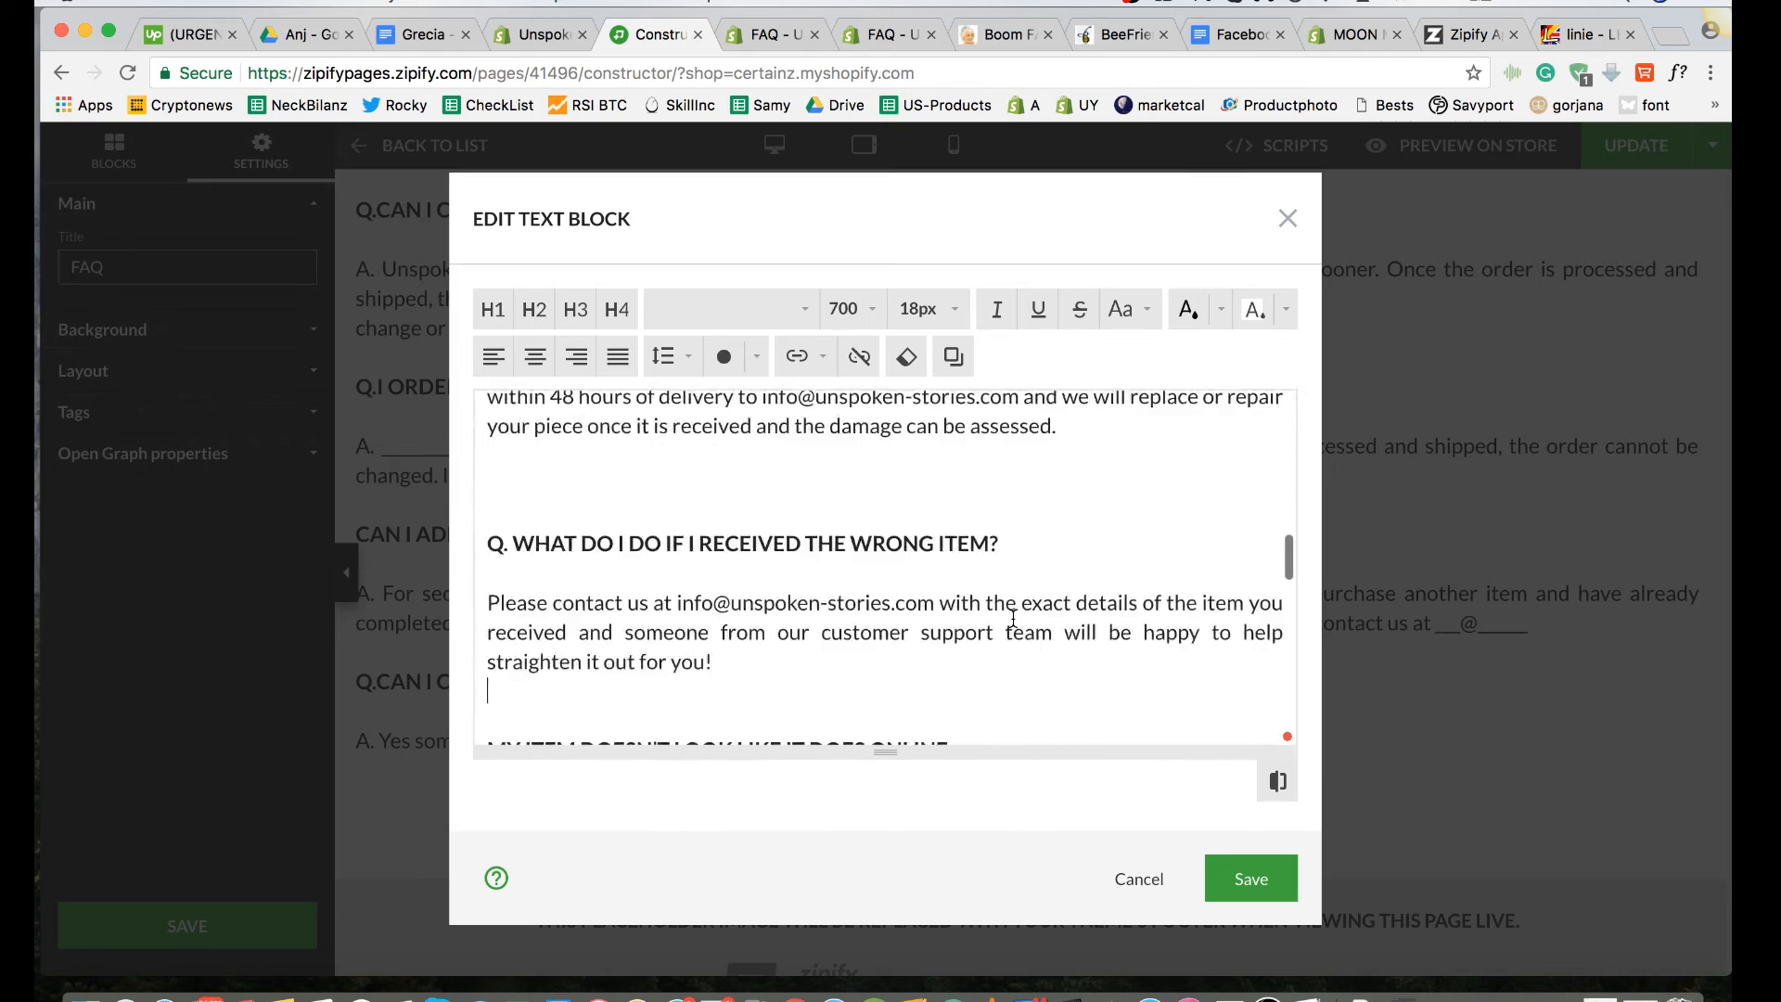
{"action": "scroll", "coordinate": [1014, 619], "scroll_direction": "down", "scroll_amount": 5}
Step: Apply the 18 px font size to the "Q. CAN I GET A REFUND ONCE MY ITEM ARRIVES?" question
{"action": "scroll", "coordinate": [1014, 619], "scroll_direction": "up", "scroll_amount": 15}
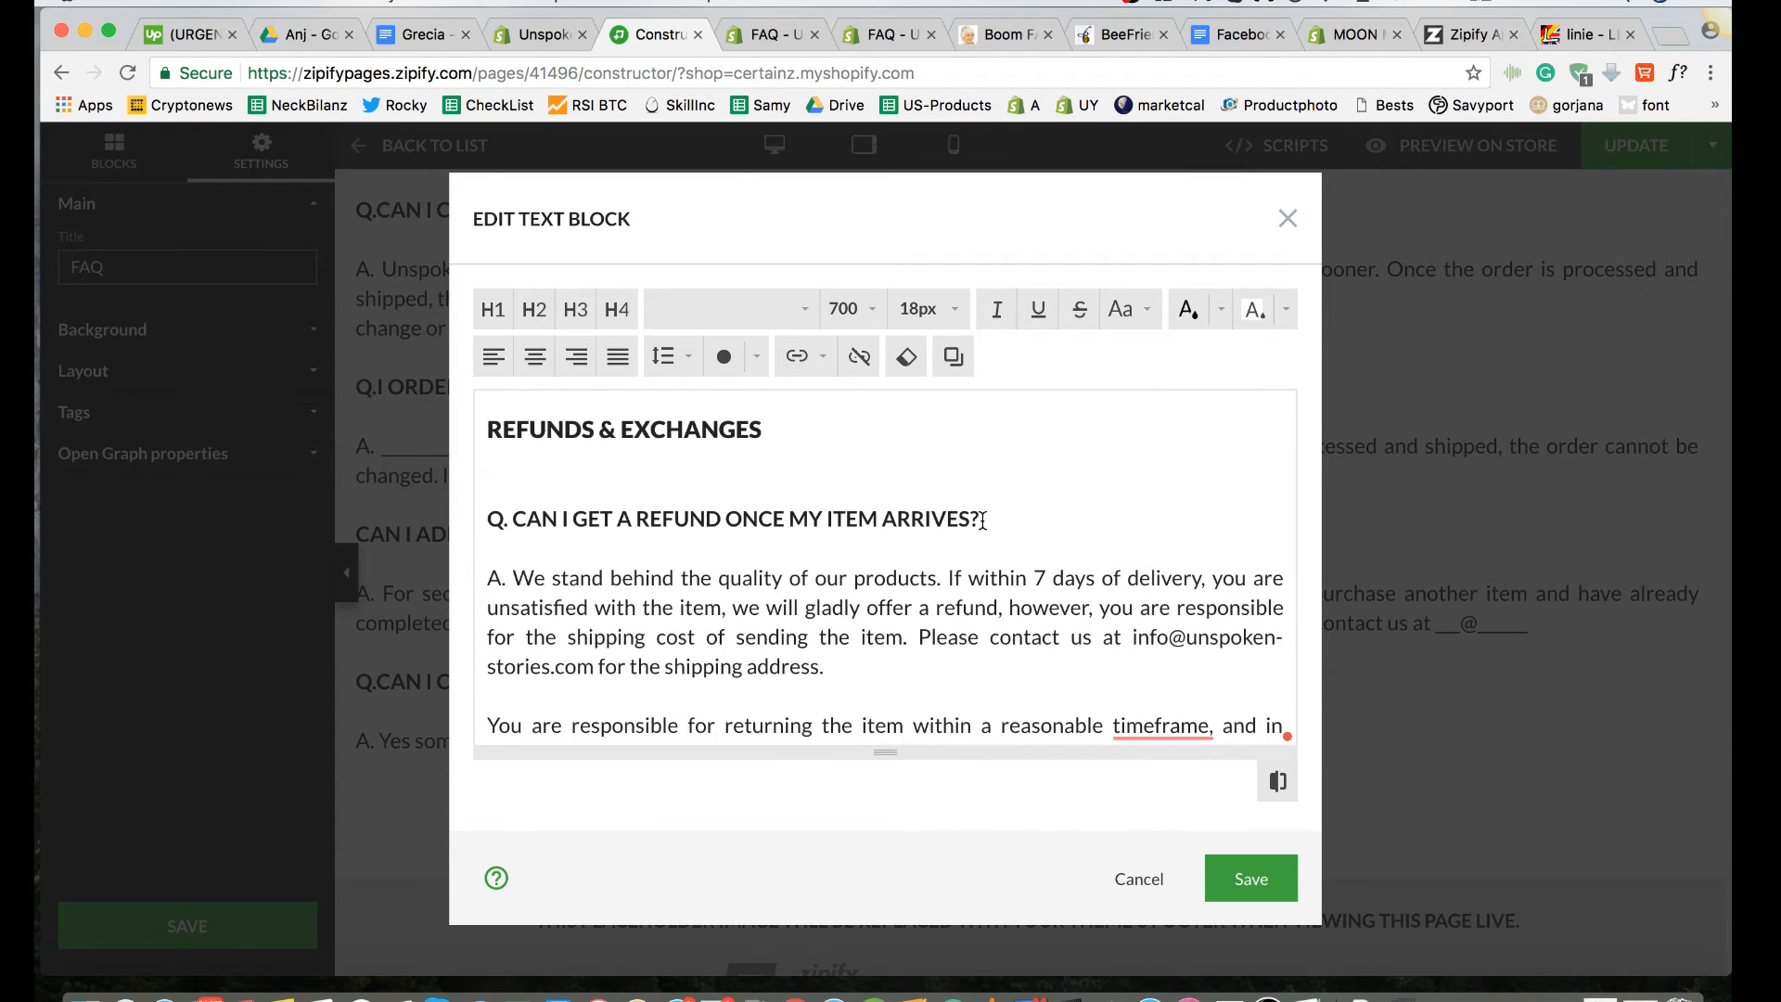
{"action": "left_click_drag", "start_coordinate": [982, 518], "coordinate": [495, 512]}
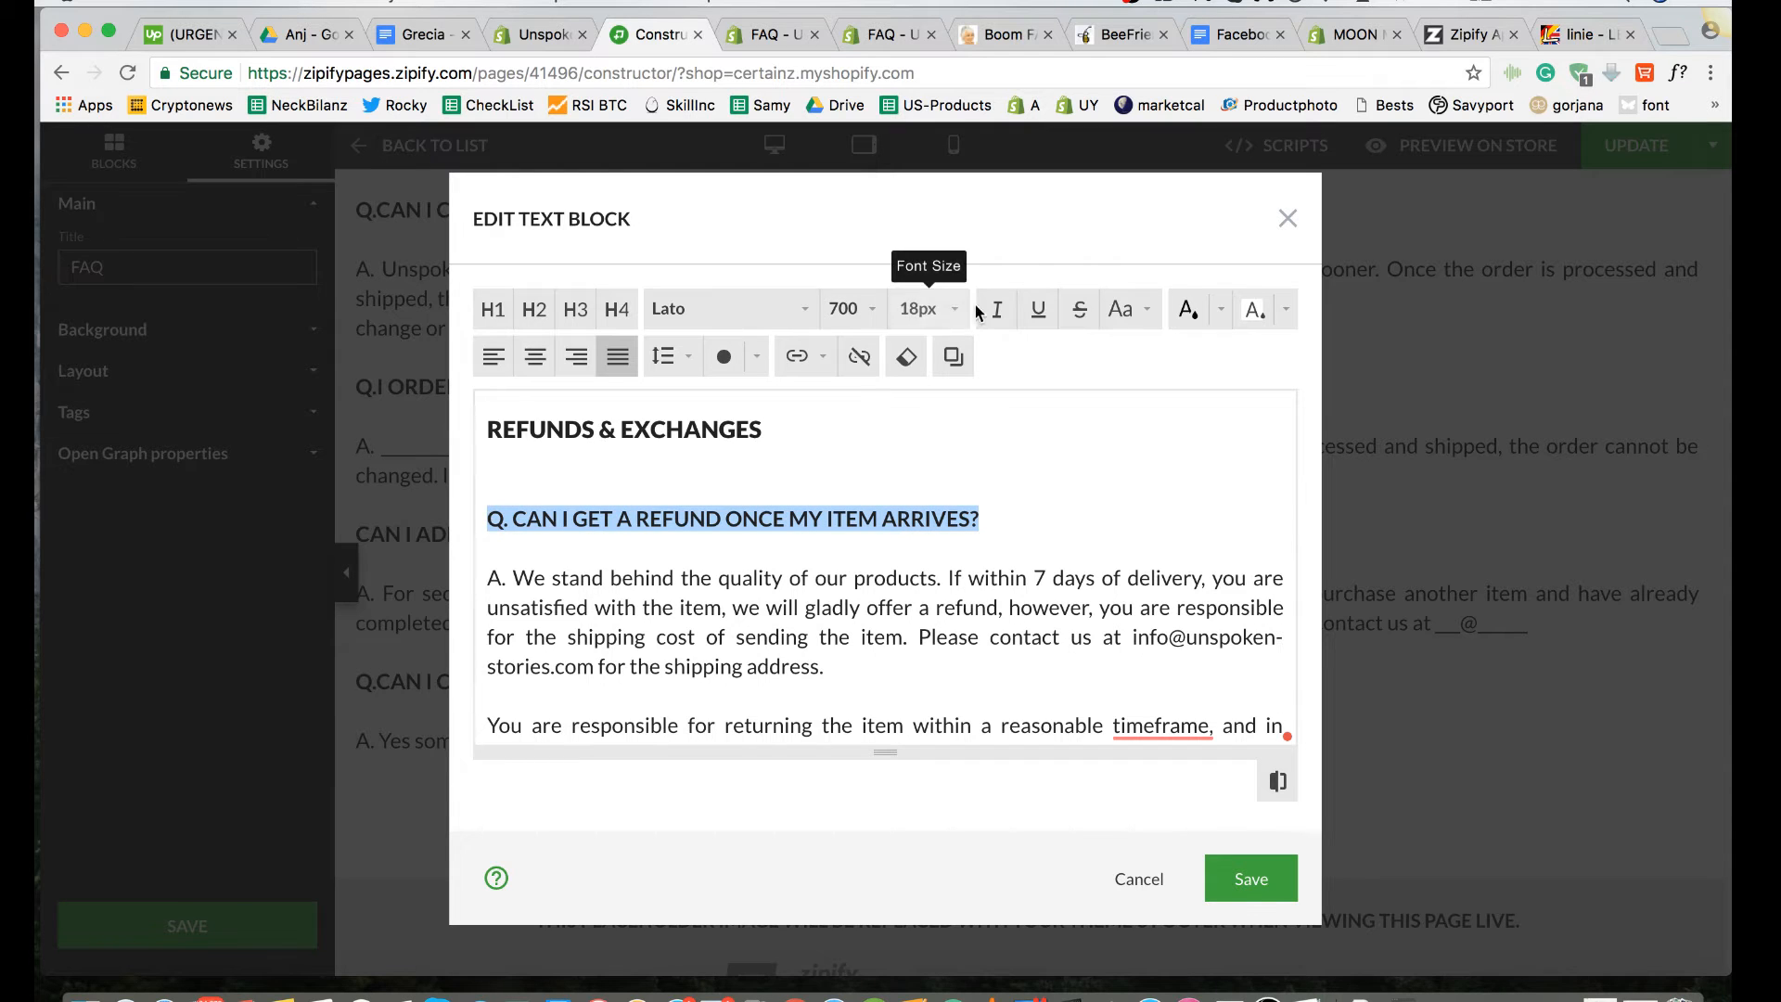
{"action": "left_click", "coordinate": [927, 309]}
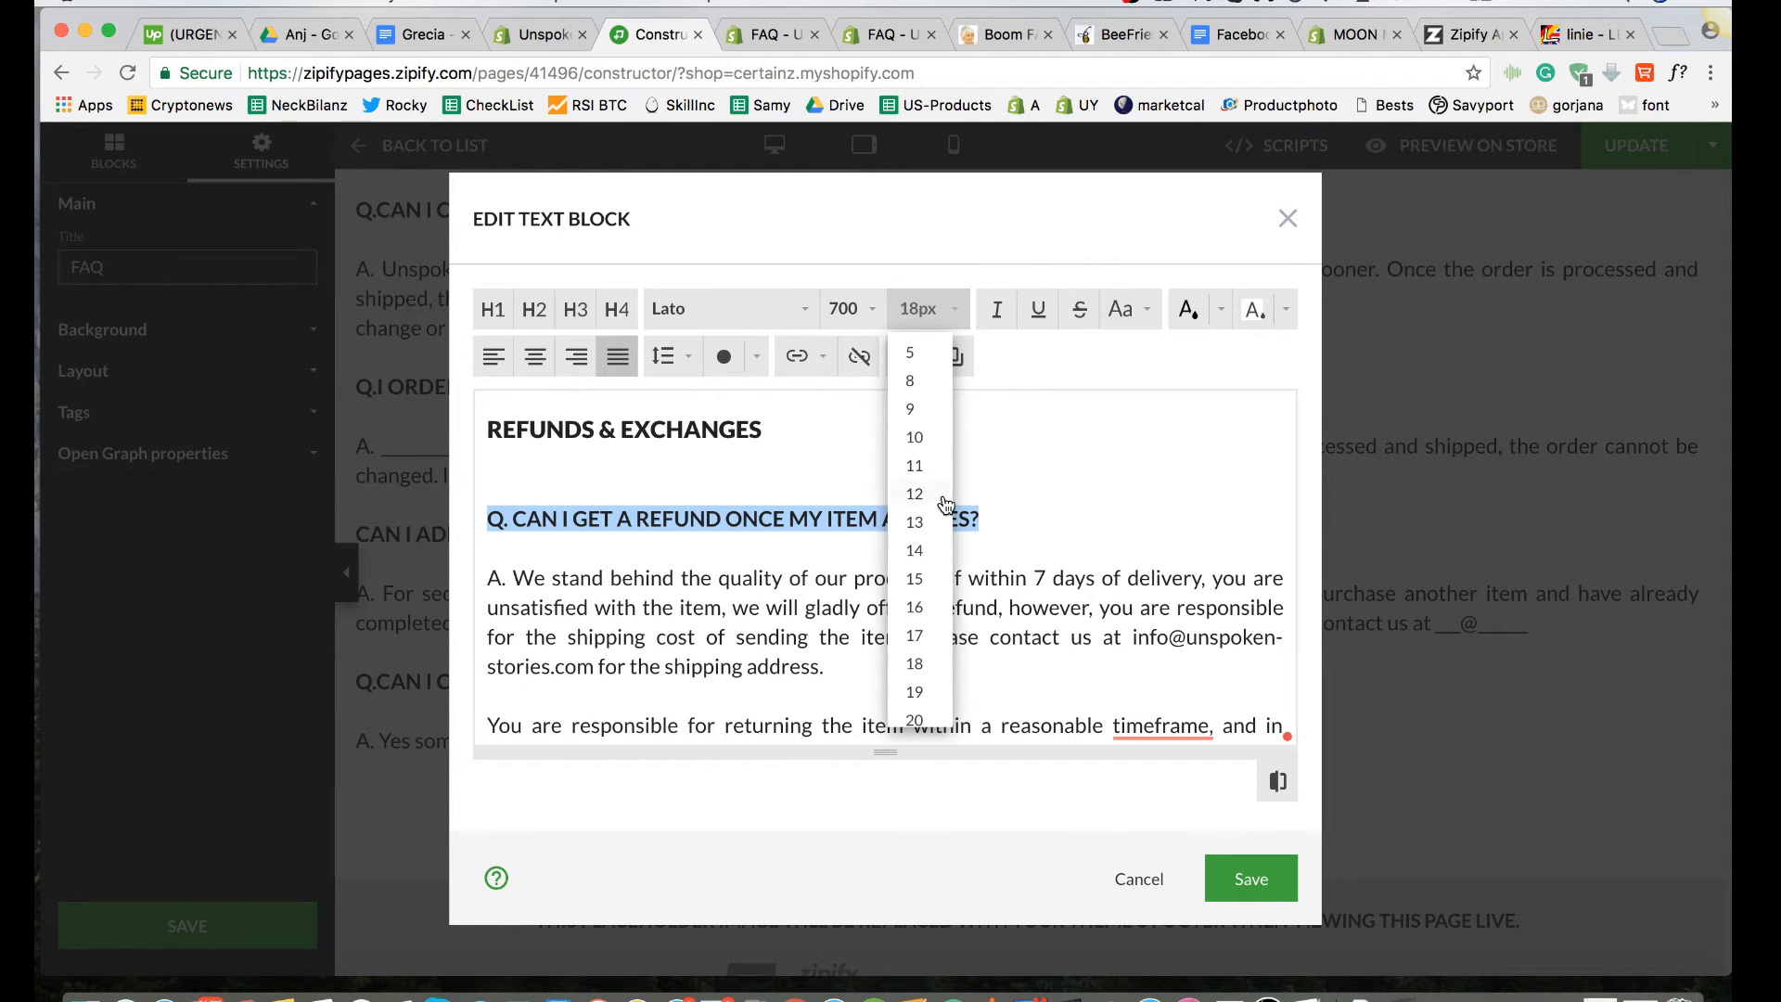
{"action": "left_click", "coordinate": [946, 664]}
{"action": "left_click", "coordinate": [1011, 510]}
Step: Apply the 18 px font size to the "Q. CAN I GET A NEW ITEM IF MY ITEM ARRIVES DAMAGED?" question
{"action": "scroll", "coordinate": [1011, 510], "scroll_direction": "down", "scroll_amount": 15}
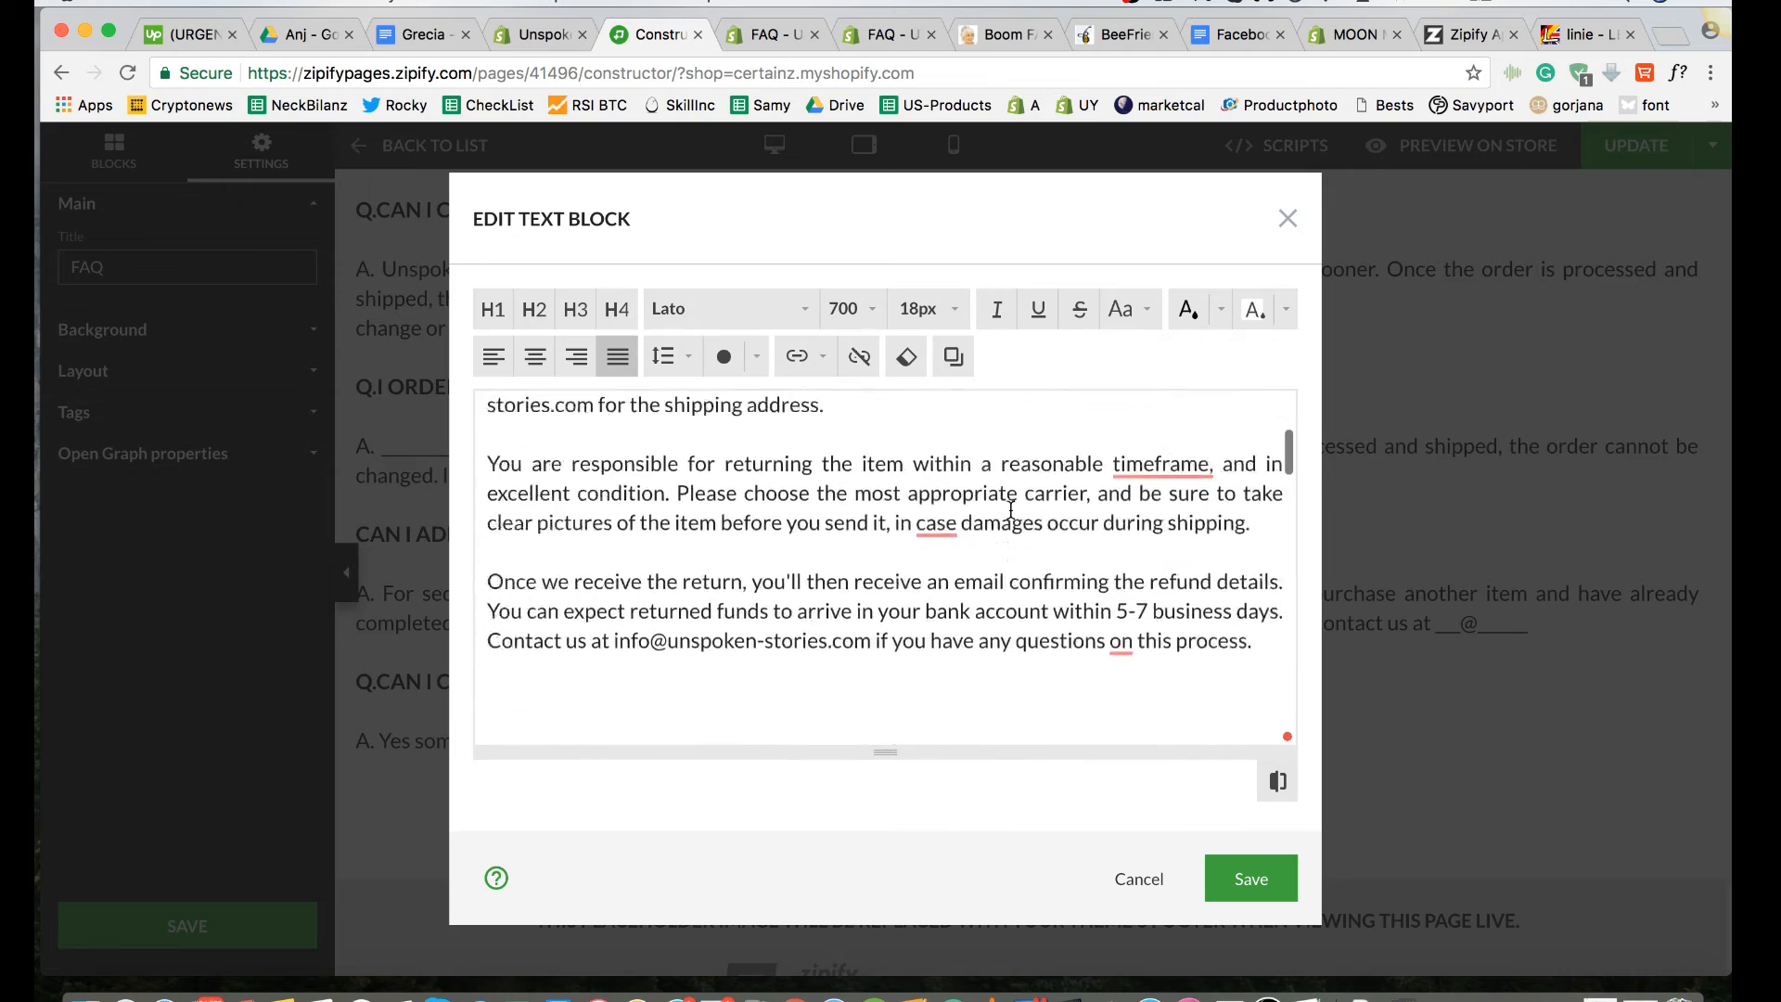
{"action": "scroll", "coordinate": [668, 494], "scroll_direction": "up", "scroll_amount": 5}
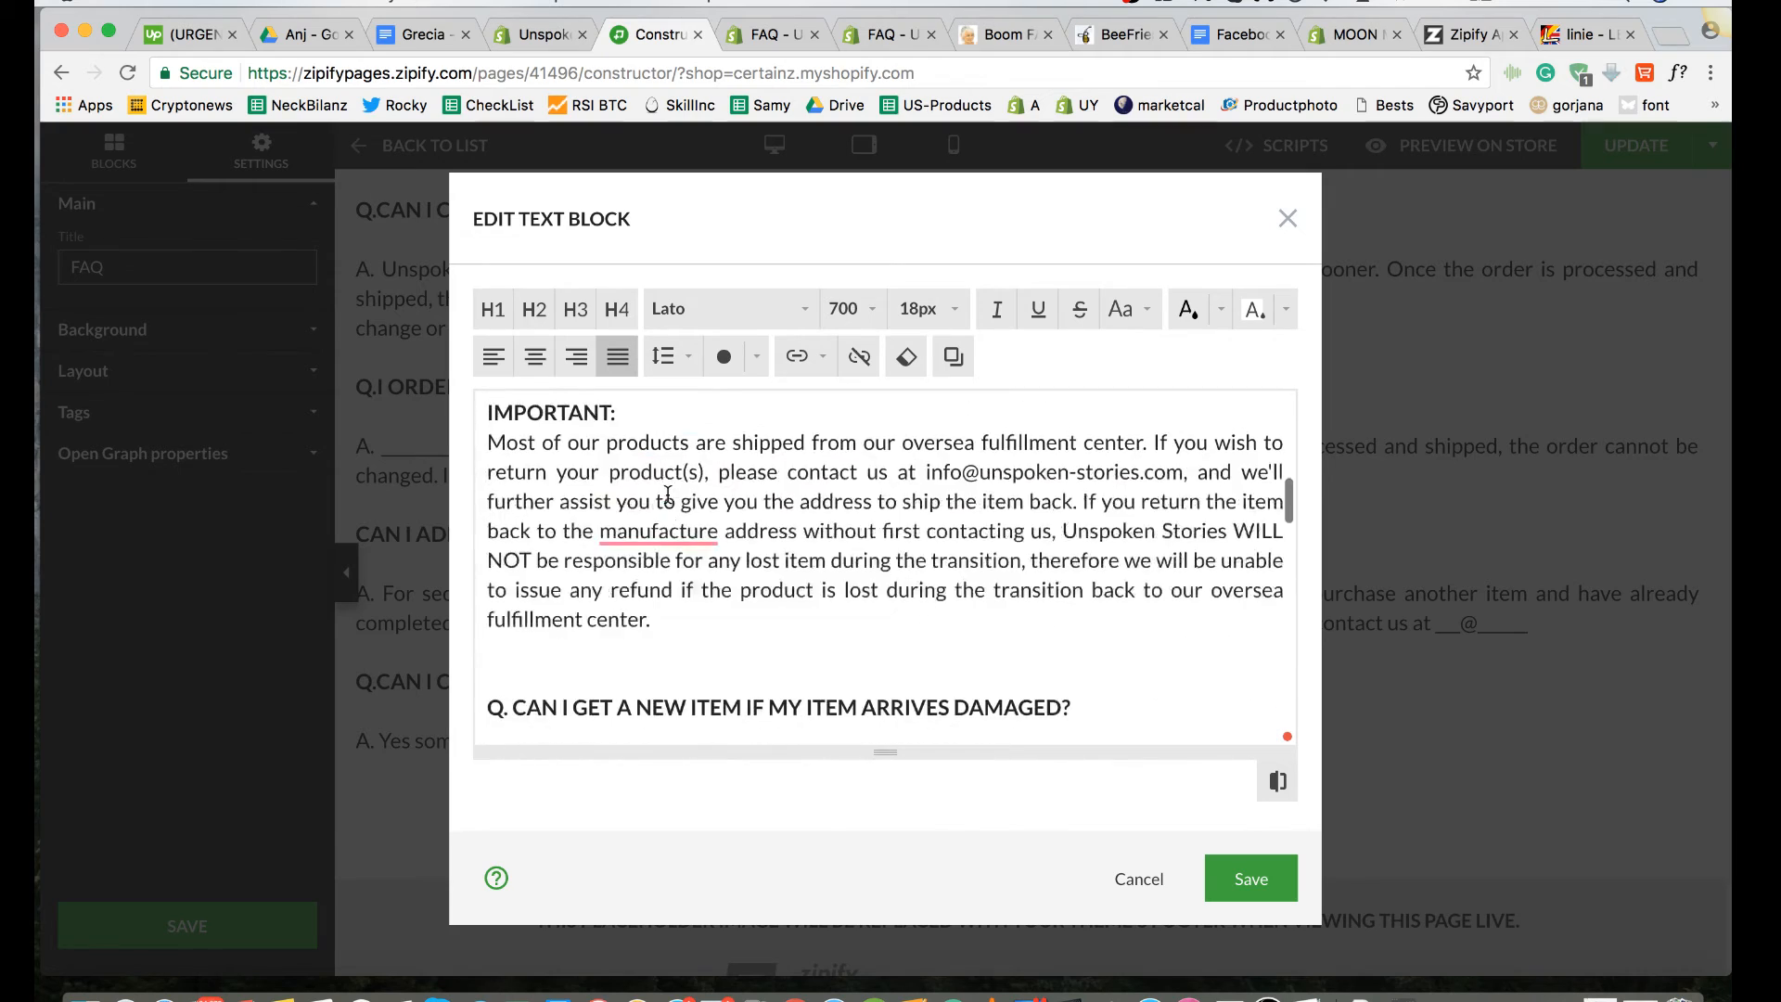
{"action": "scroll", "coordinate": [667, 493], "scroll_direction": "down", "scroll_amount": 6}
{"action": "scroll", "coordinate": [668, 494], "scroll_direction": "down", "scroll_amount": 2}
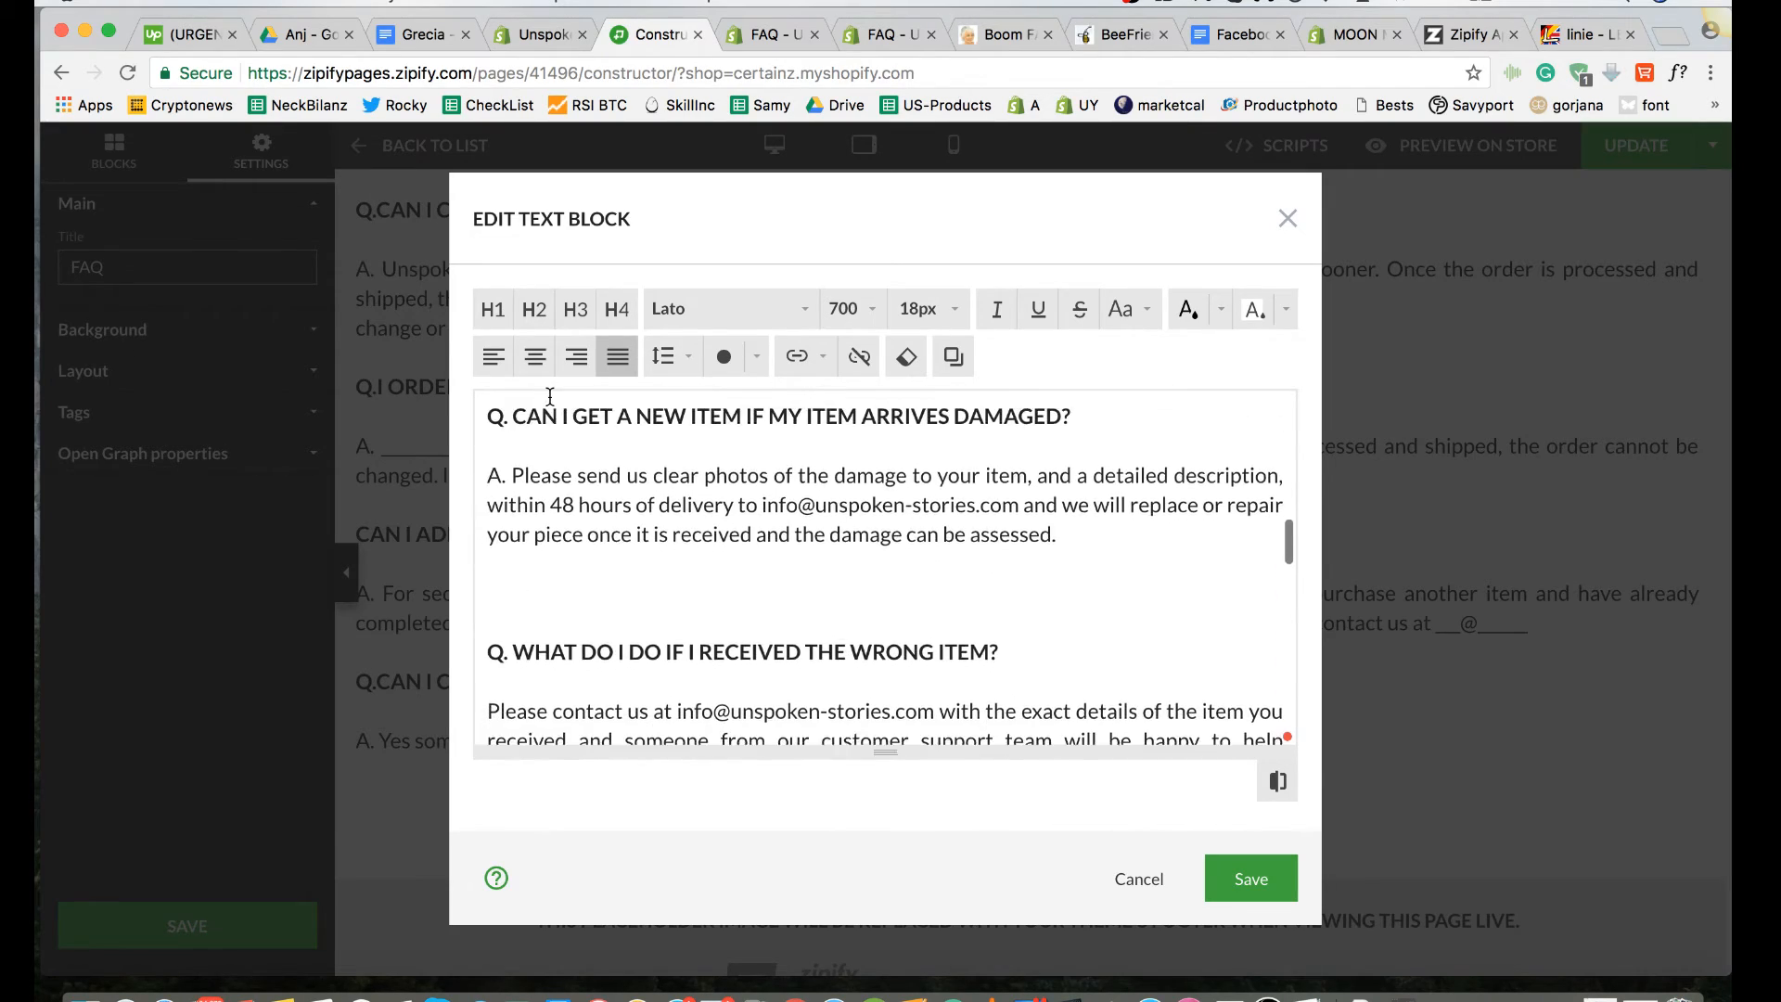
{"action": "scroll", "coordinate": [960, 538], "scroll_direction": "up", "scroll_amount": 3}
{"action": "left_click_drag", "start_coordinate": [1086, 513], "coordinate": [488, 524]}
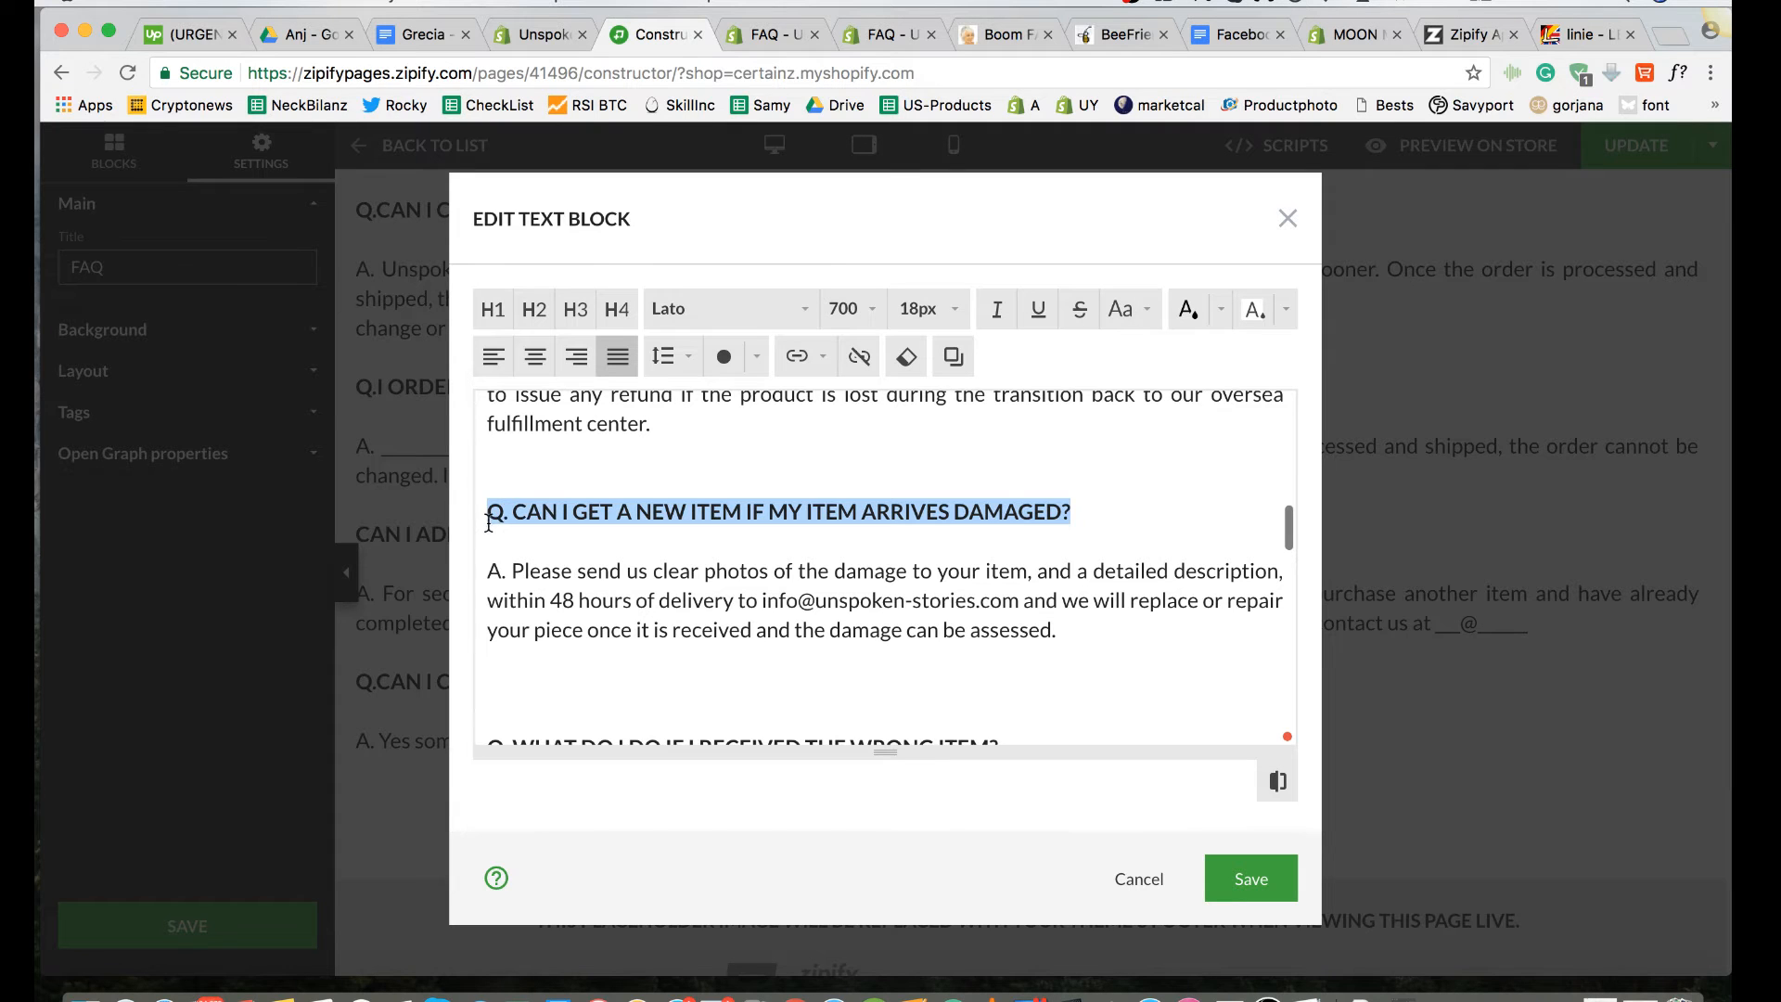
{"action": "left_click", "coordinate": [924, 309]}
{"action": "left_click", "coordinate": [937, 664]}
Step: Remove the surplus blank line above the "Q. WHAT DO I DO IF I RECEIVED THE WRONG ITEM?" question
{"action": "scroll", "coordinate": [935, 656], "scroll_direction": "down", "scroll_amount": 2}
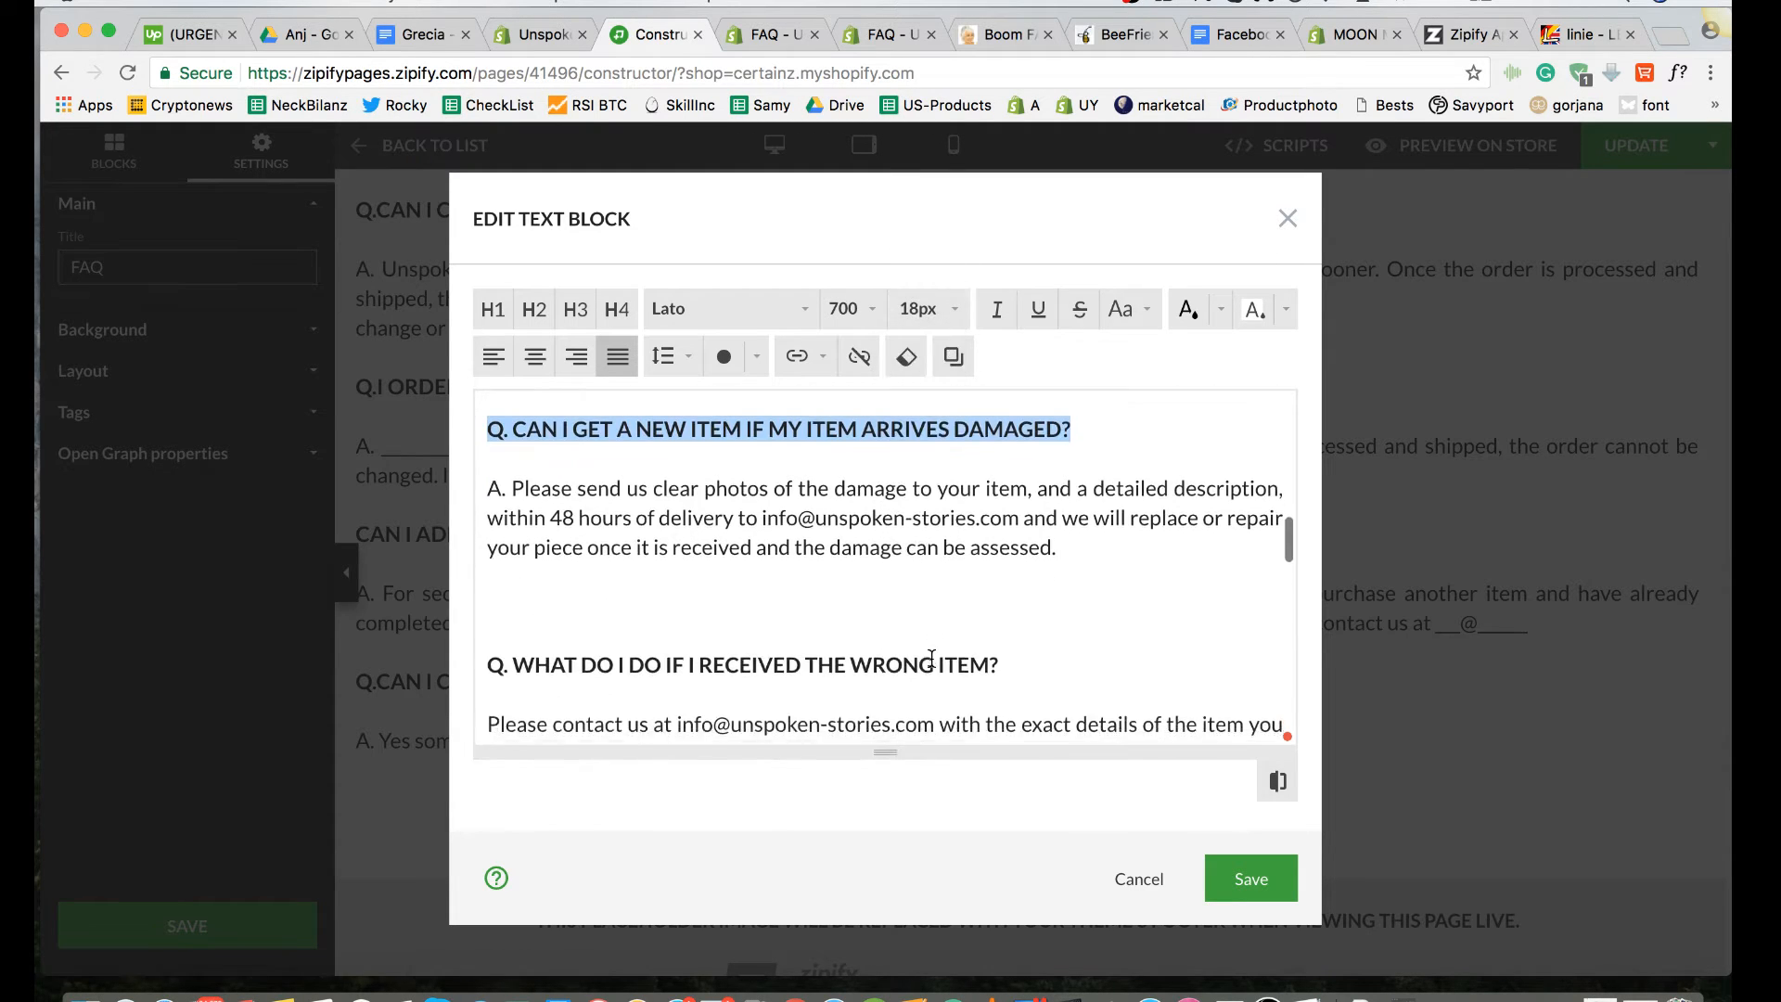
{"action": "scroll", "coordinate": [983, 570], "scroll_direction": "down", "scroll_amount": 2}
{"action": "scroll", "coordinate": [985, 568], "scroll_direction": "up", "scroll_amount": 2}
{"action": "scroll", "coordinate": [993, 563], "scroll_direction": "down", "scroll_amount": 2}
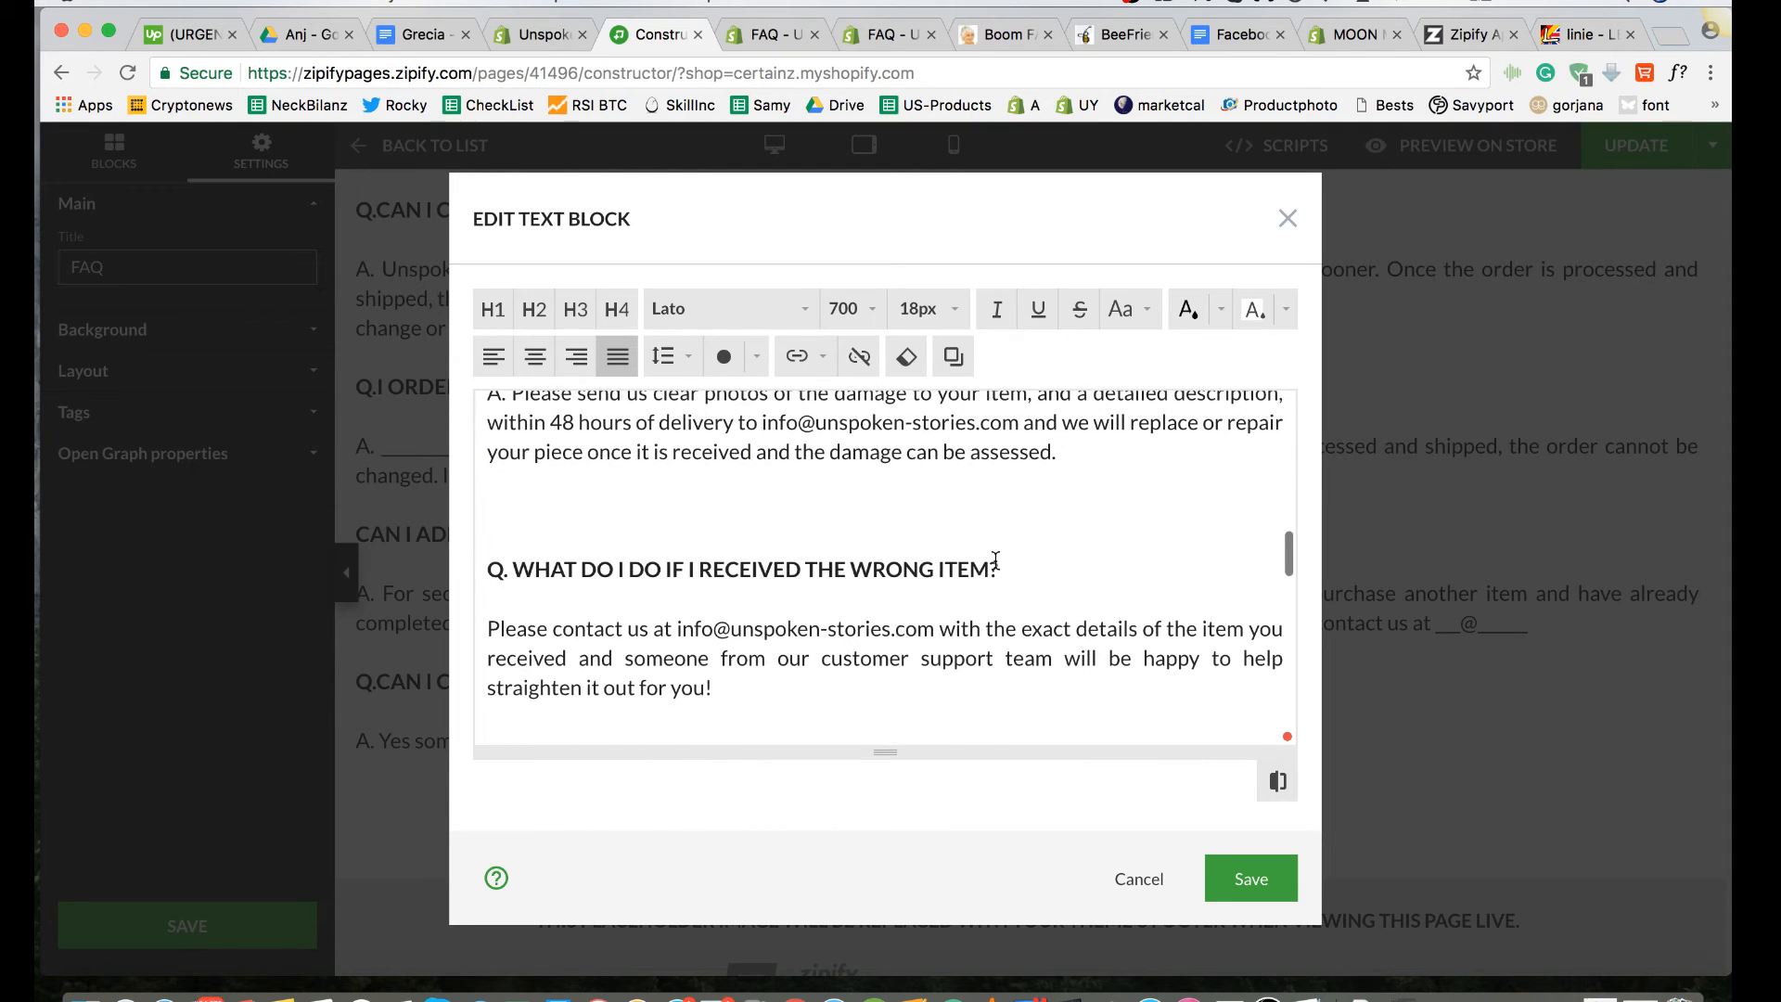
{"action": "scroll", "coordinate": [1029, 570], "scroll_direction": "down", "scroll_amount": 3}
{"action": "scroll", "coordinate": [1018, 569], "scroll_direction": "up", "scroll_amount": 3}
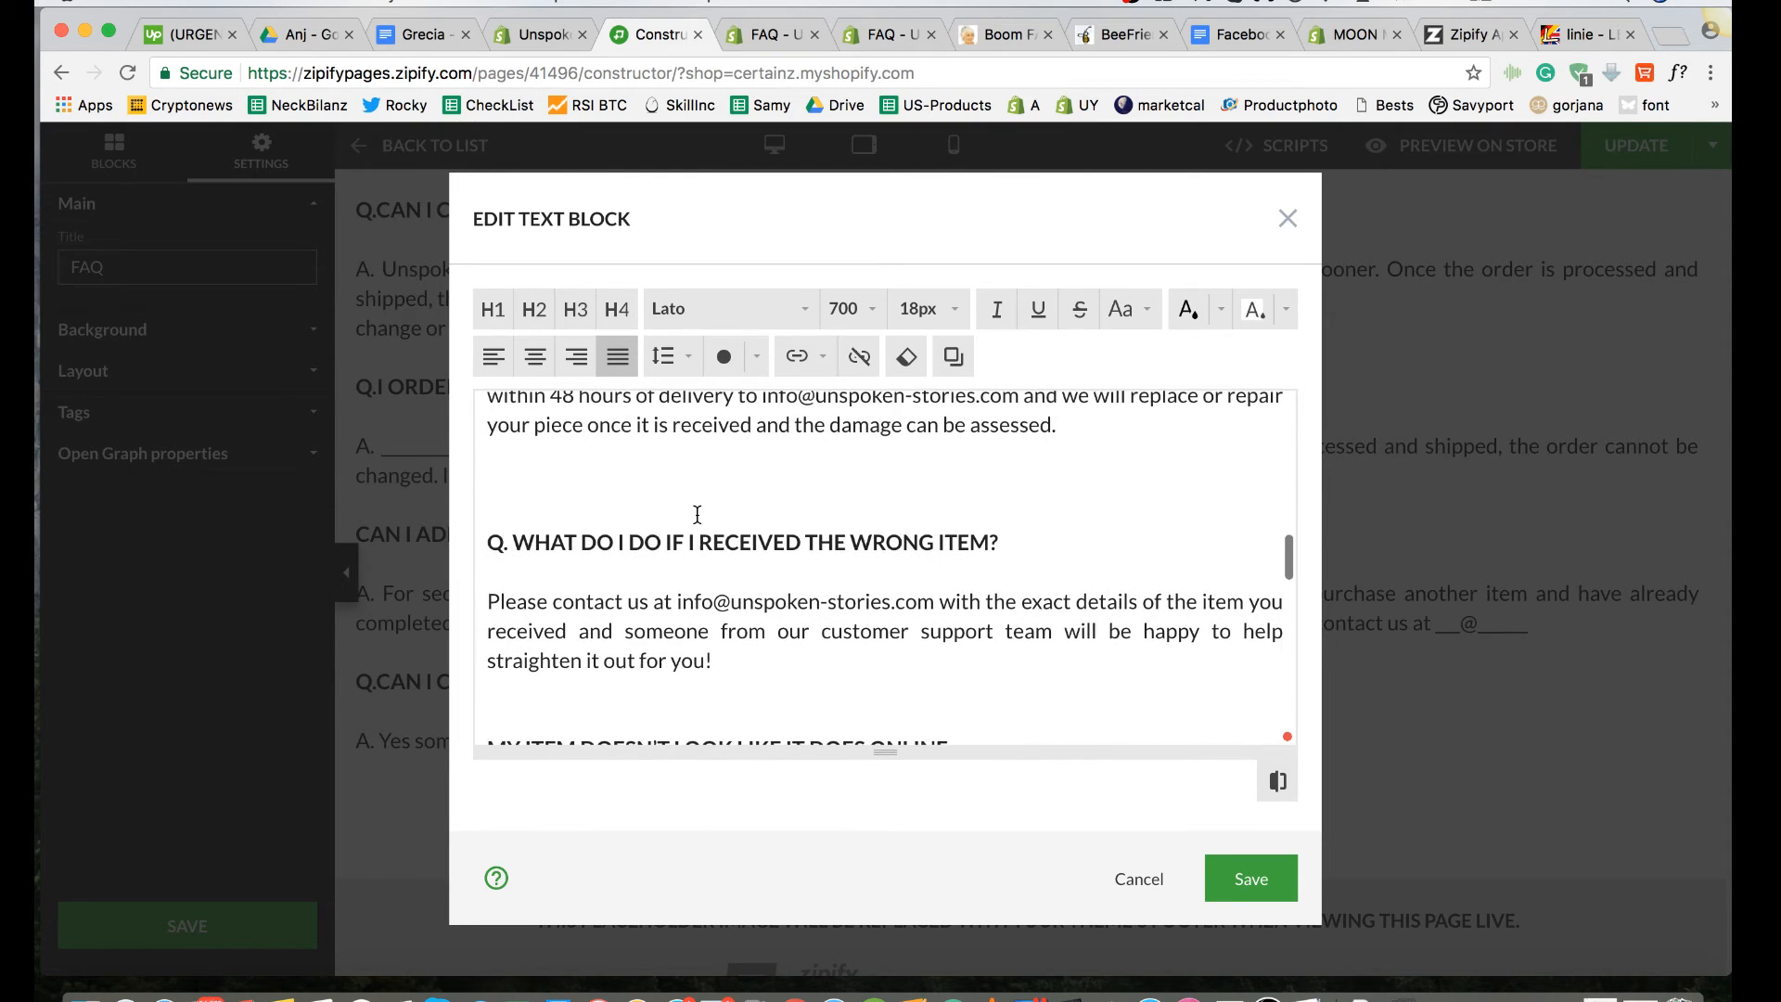
{"action": "left_click", "coordinate": [515, 511]}
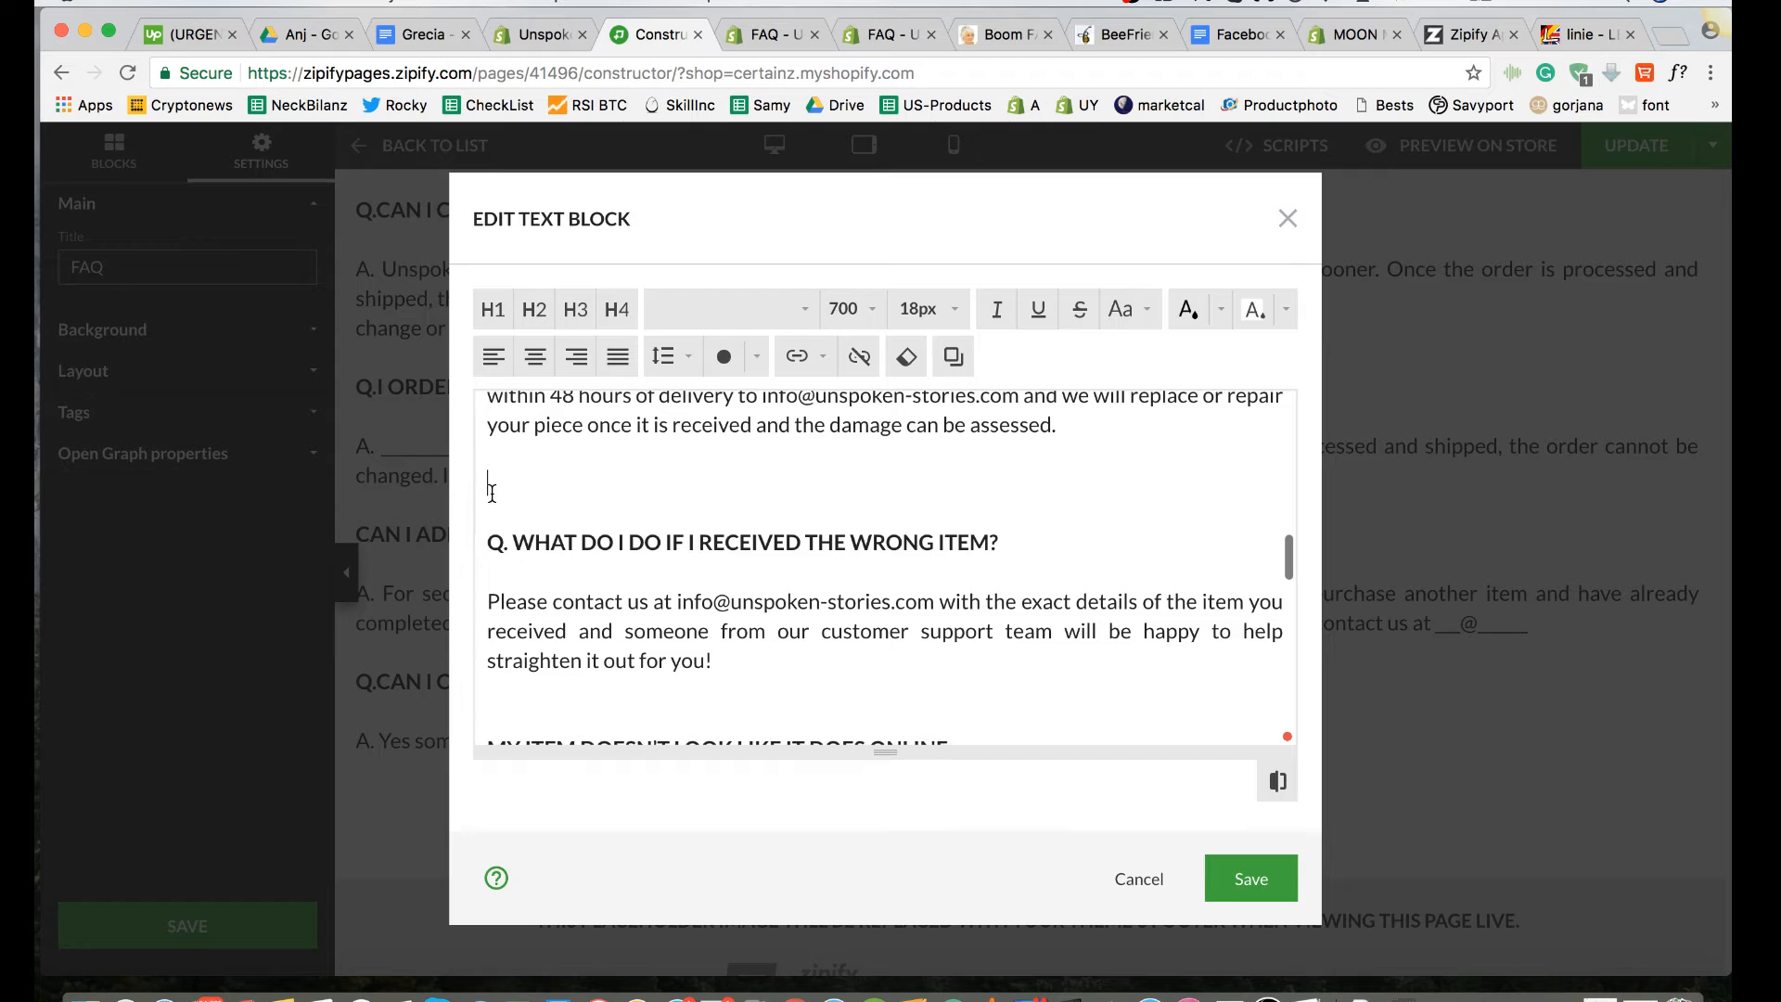
{"action": "key", "text": "BackSpace"}
Step: Remove one surplus blank line above the "IMPORTANT:" paragraph in the Refunds & Exchanges section
{"action": "scroll", "coordinate": [505, 514], "scroll_direction": "up", "scroll_amount": 3}
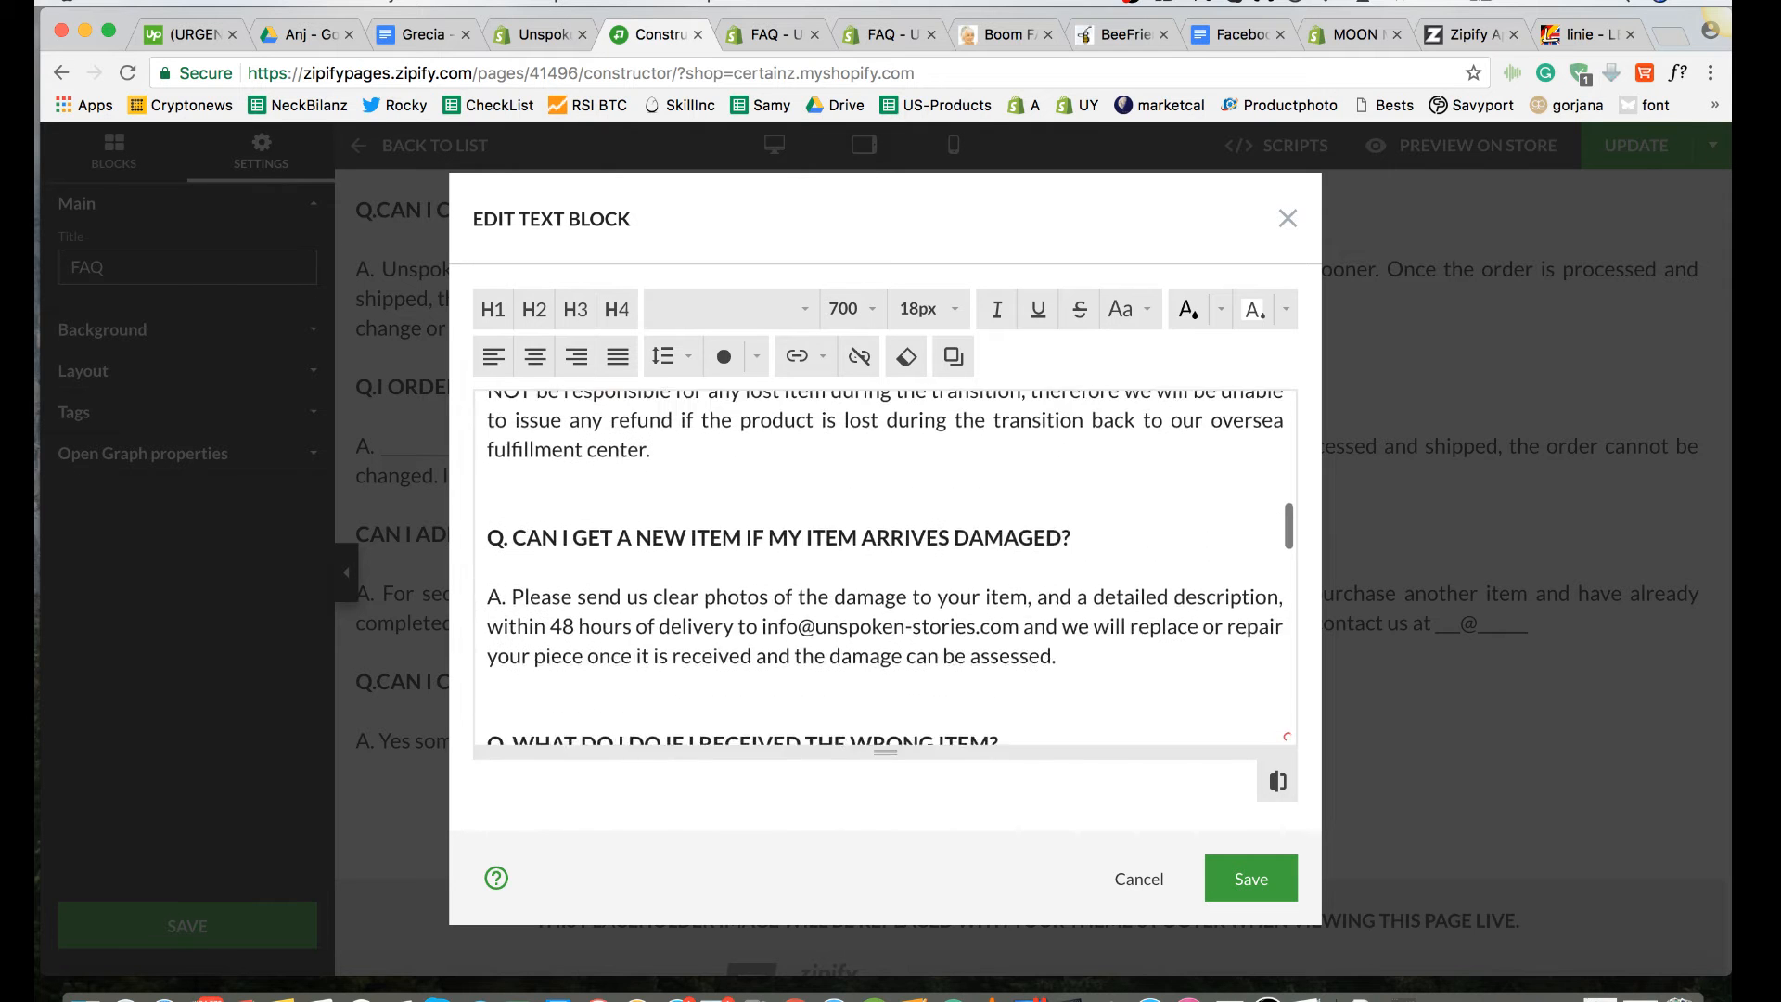
{"action": "left_click", "coordinate": [486, 522]}
{"action": "scroll", "coordinate": [486, 523], "scroll_direction": "up", "scroll_amount": 2}
{"action": "scroll", "coordinate": [486, 523], "scroll_direction": "up", "scroll_amount": 5}
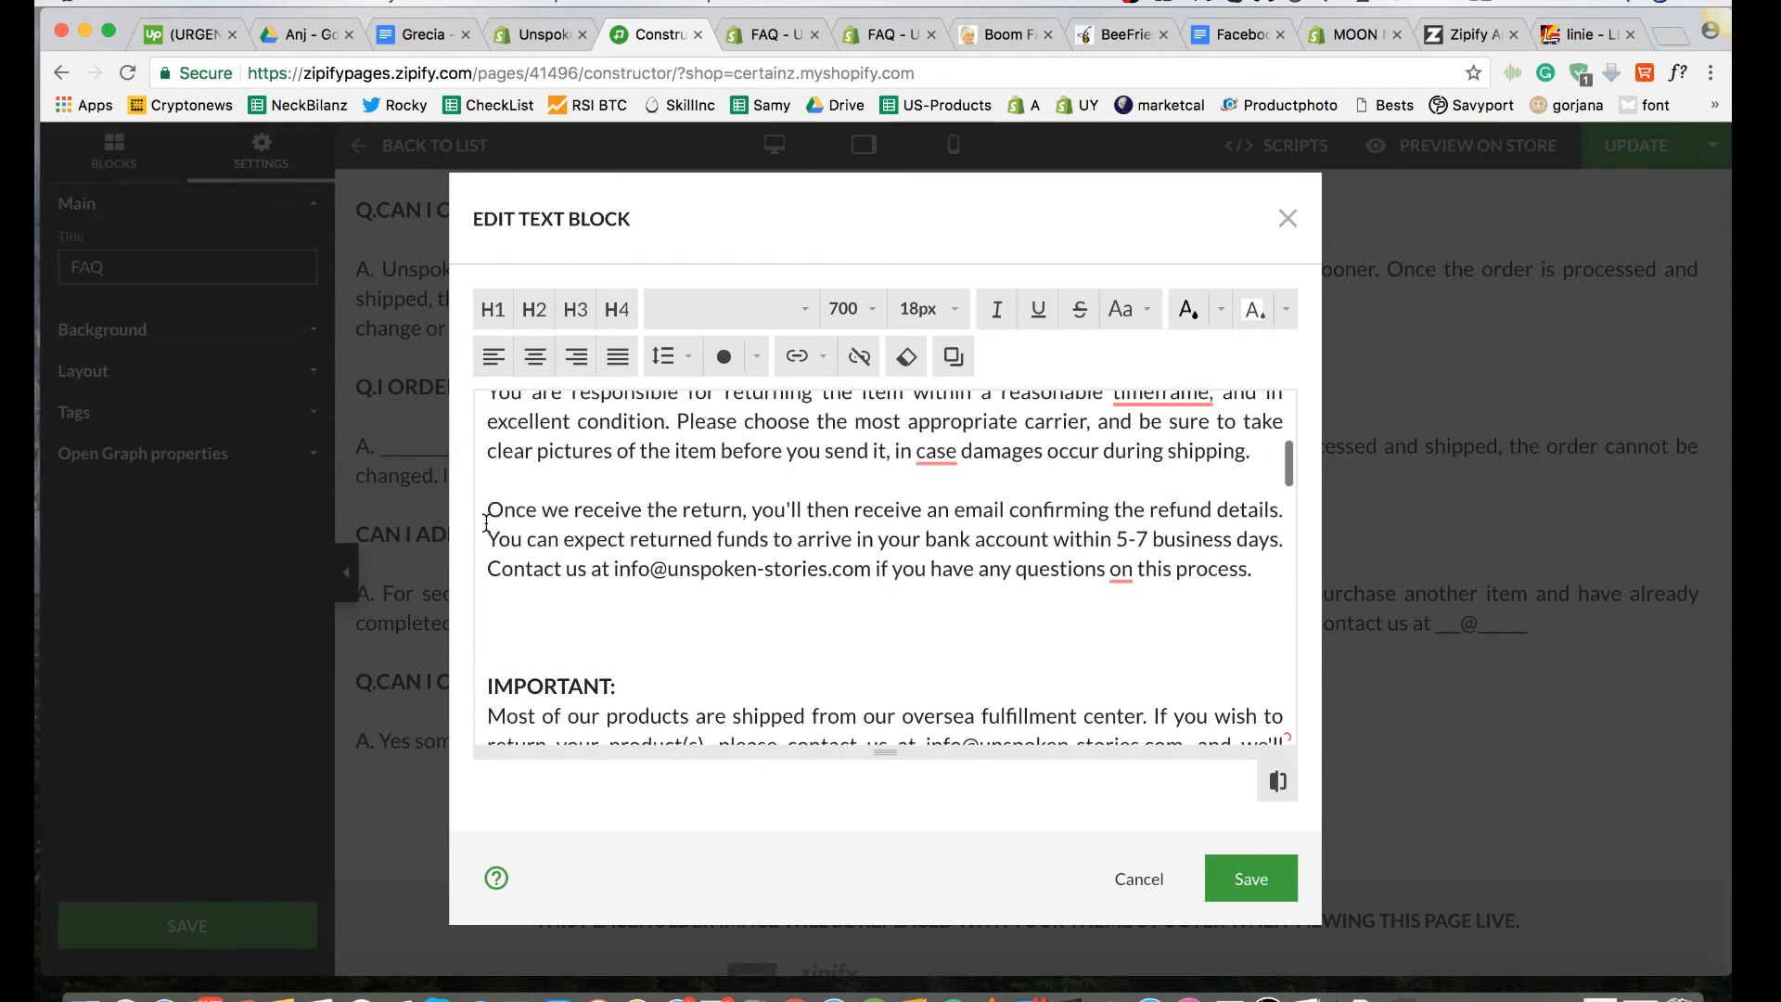
{"action": "key", "text": "BackSpace"}
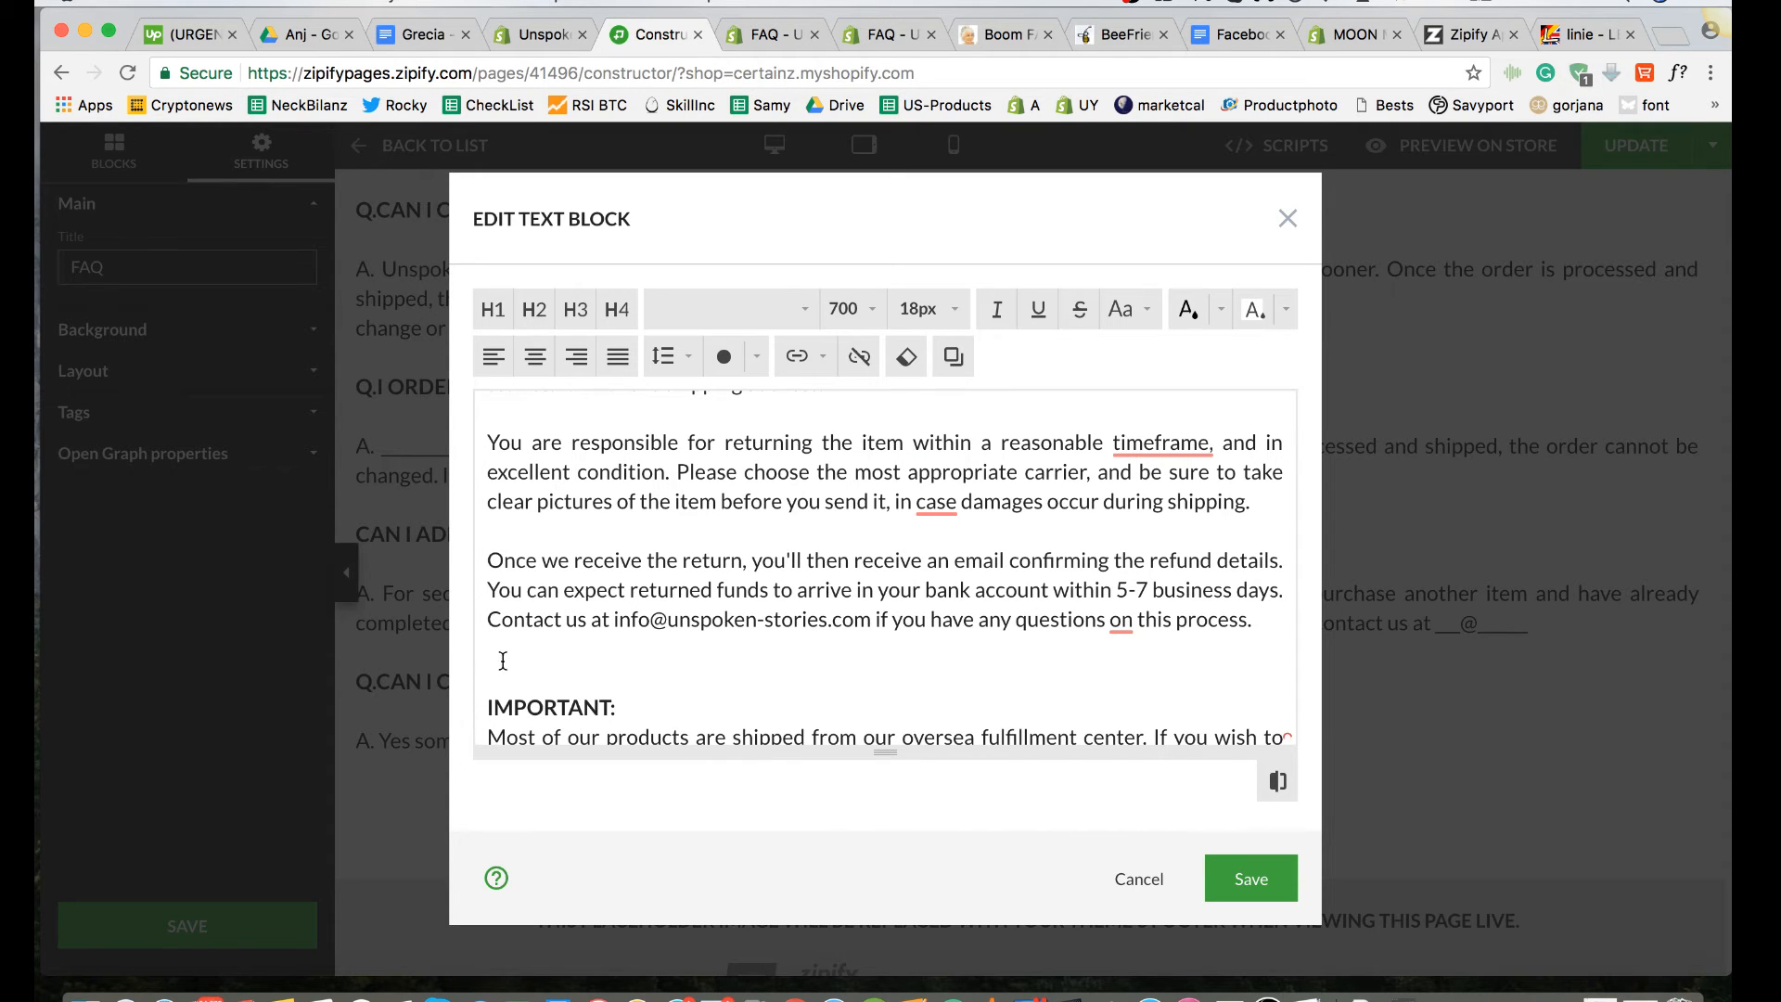
Step: Check the blank-line spacing around the questions in the FAQ text block, from Refunds & Exchanges through Change or Update an Order
{"action": "scroll", "coordinate": [503, 660], "scroll_direction": "down", "scroll_amount": 2}
{"action": "scroll", "coordinate": [502, 661], "scroll_direction": "up", "scroll_amount": 8}
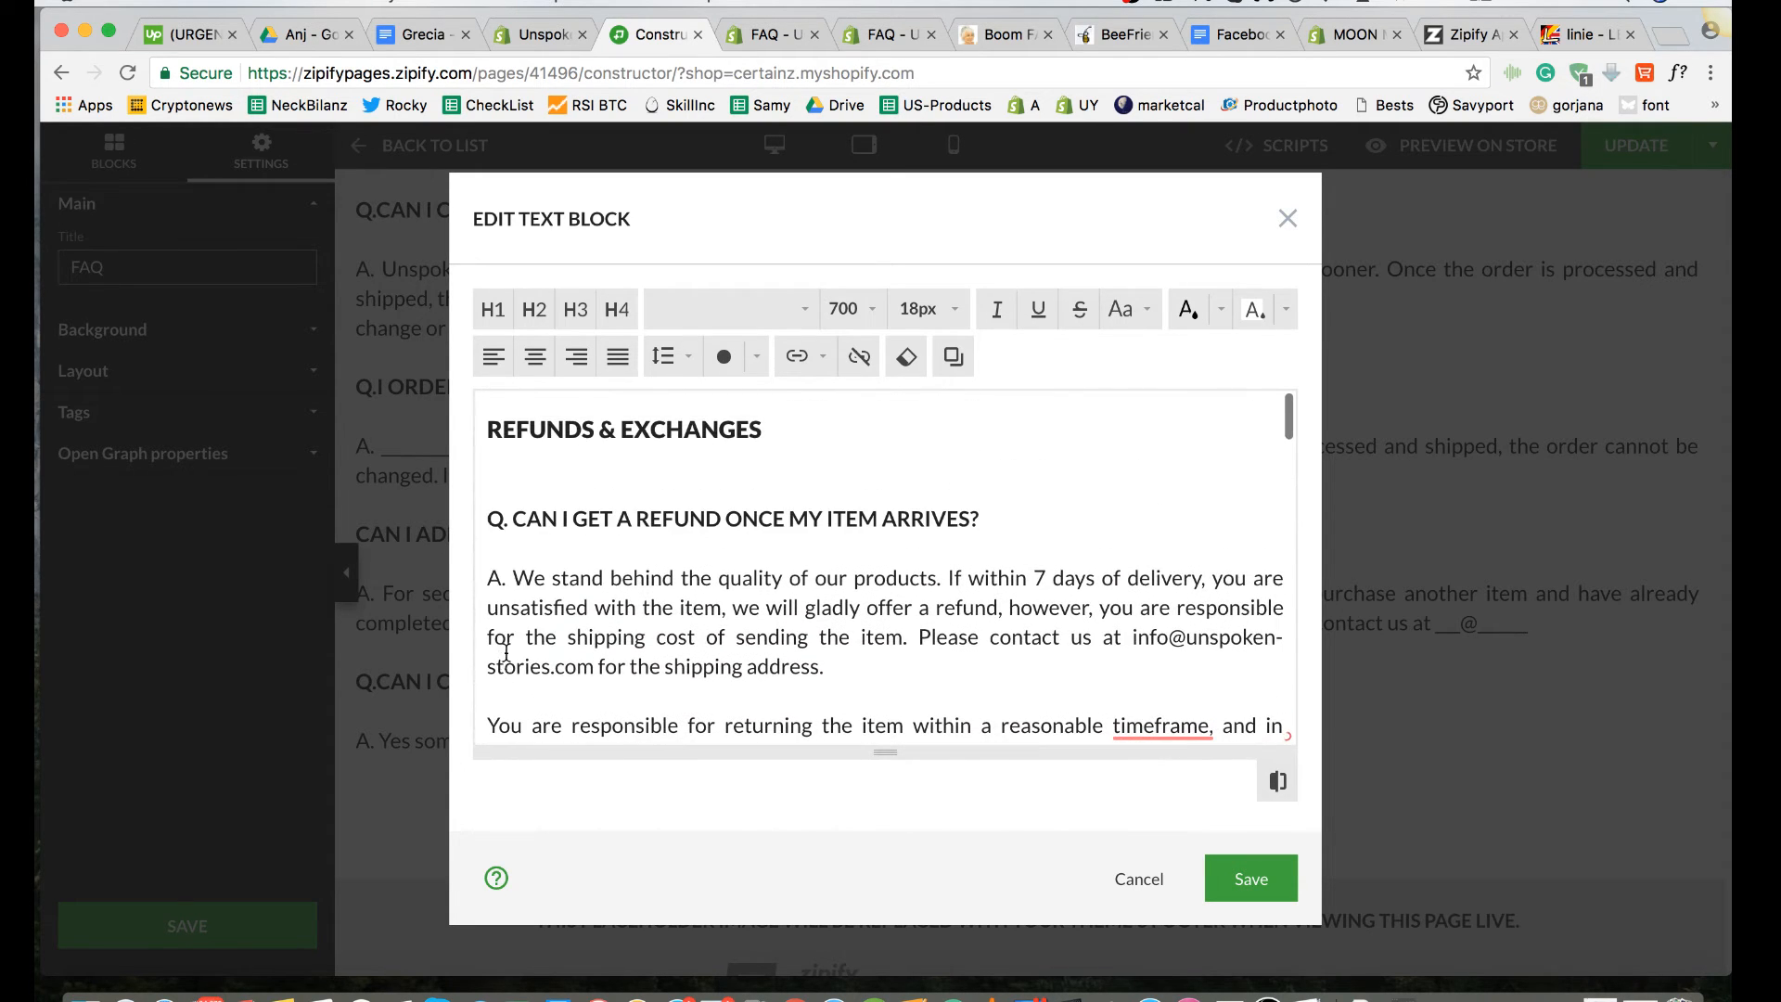
{"action": "scroll", "coordinate": [520, 607], "scroll_direction": "down", "scroll_amount": 10}
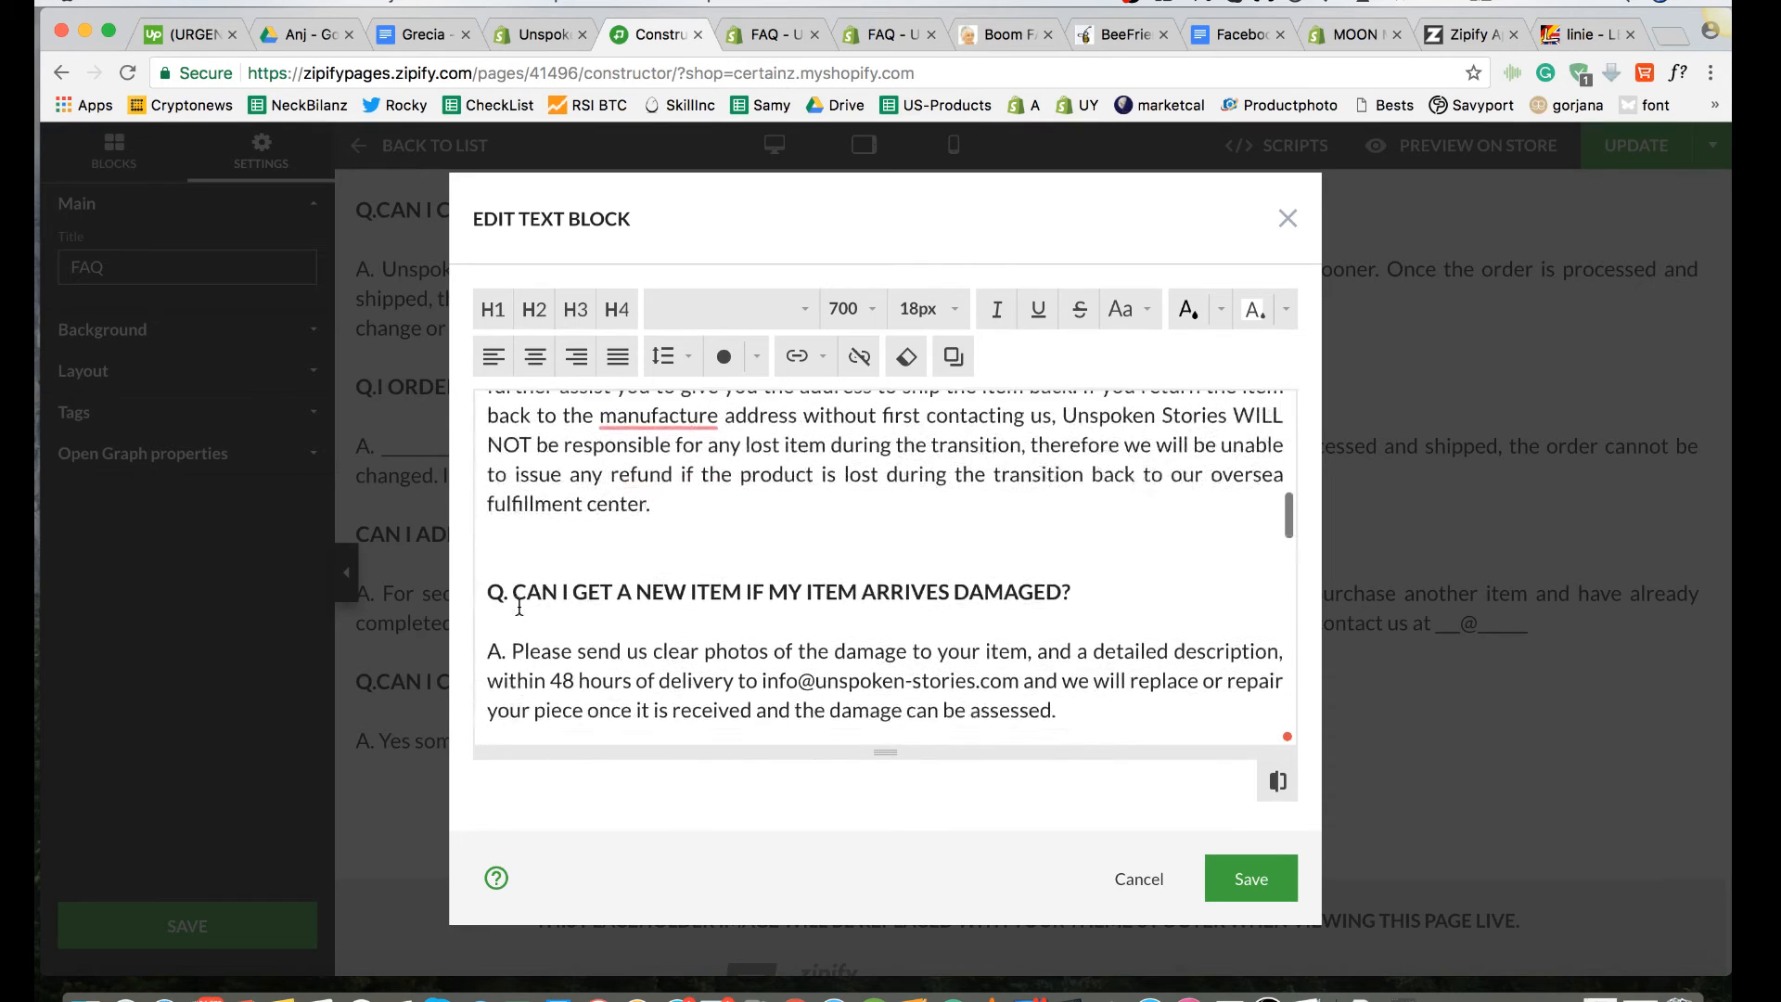
{"action": "scroll", "coordinate": [519, 607], "scroll_direction": "down", "scroll_amount": 5}
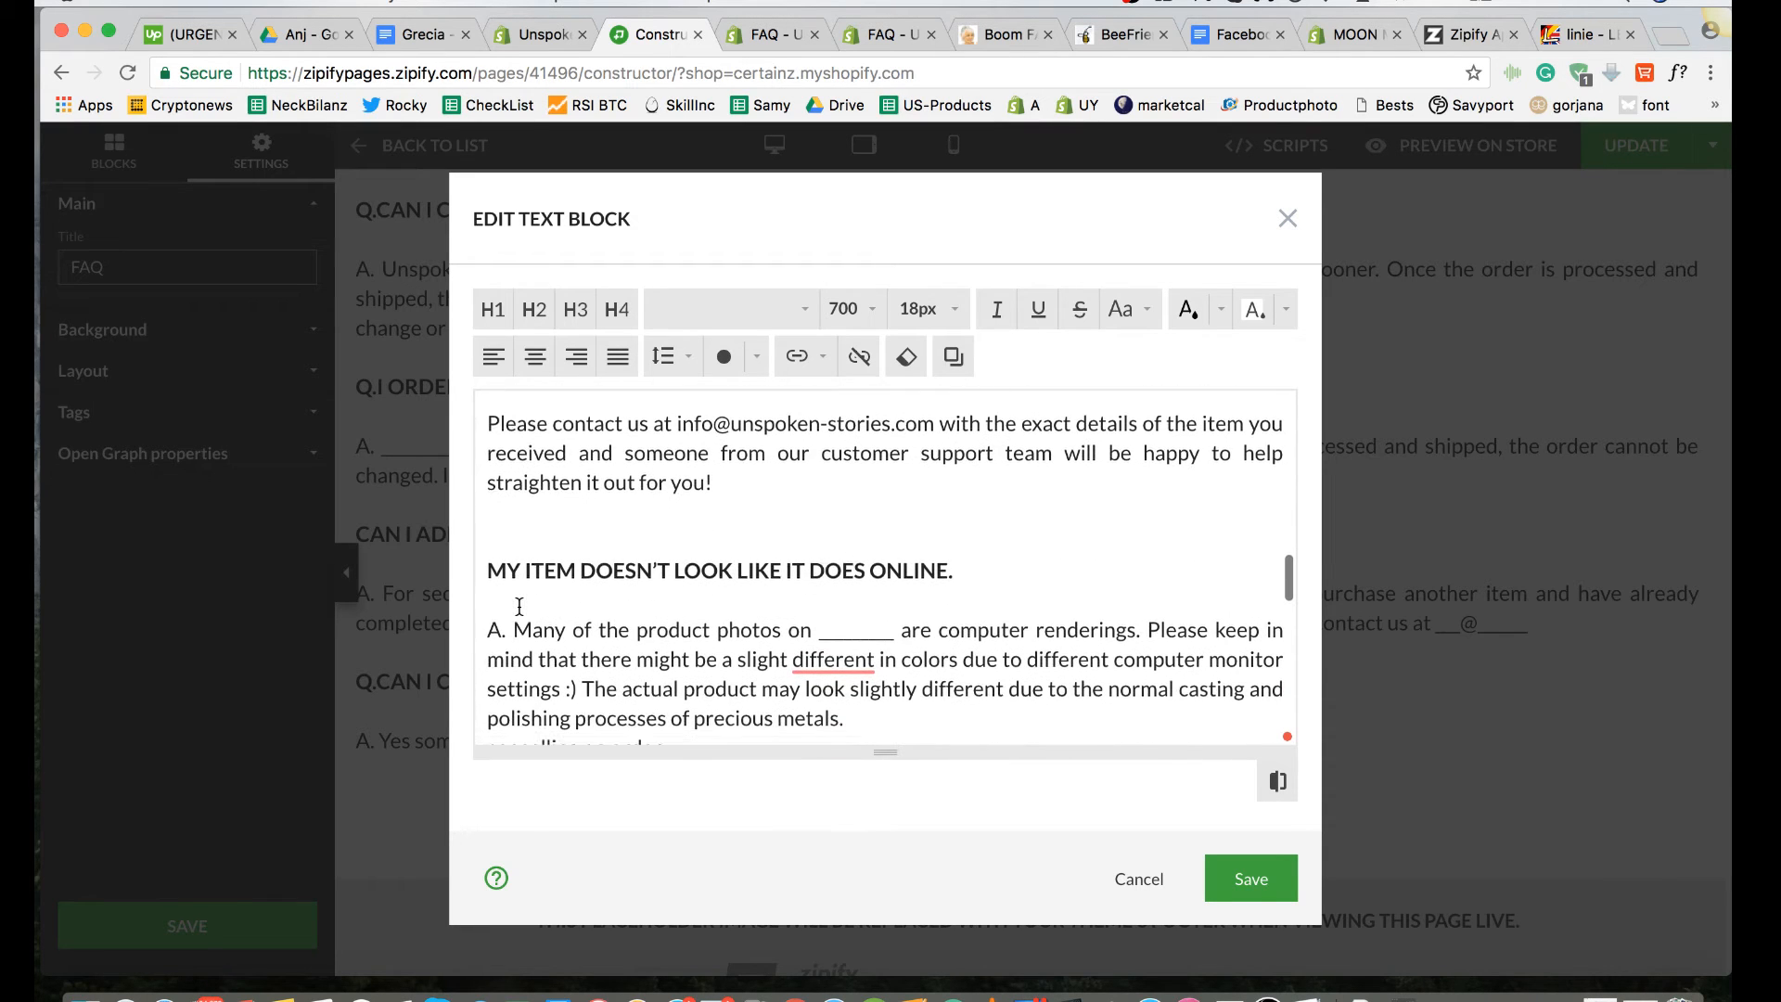
{"action": "left_click", "coordinate": [504, 487]}
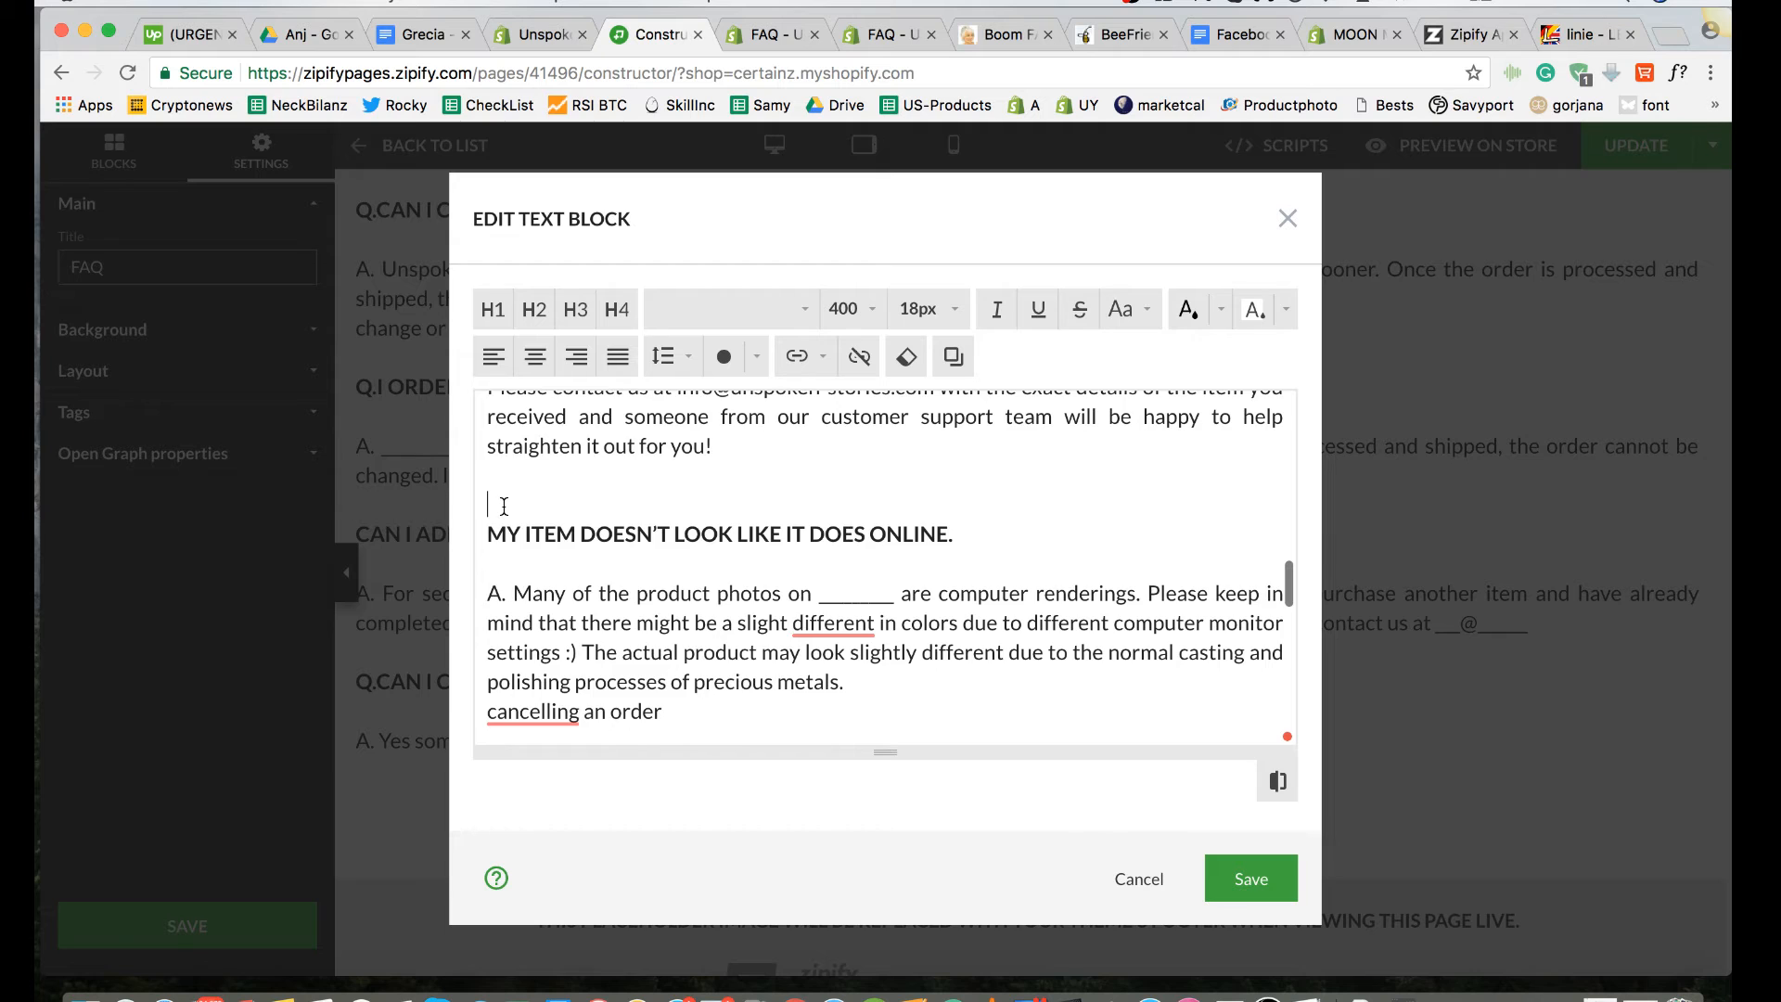
{"action": "scroll", "coordinate": [503, 506], "scroll_direction": "down", "scroll_amount": 3}
{"action": "scroll", "coordinate": [501, 500], "scroll_direction": "up", "scroll_amount": 1}
{"action": "scroll", "coordinate": [504, 467], "scroll_direction": "down", "scroll_amount": 3}
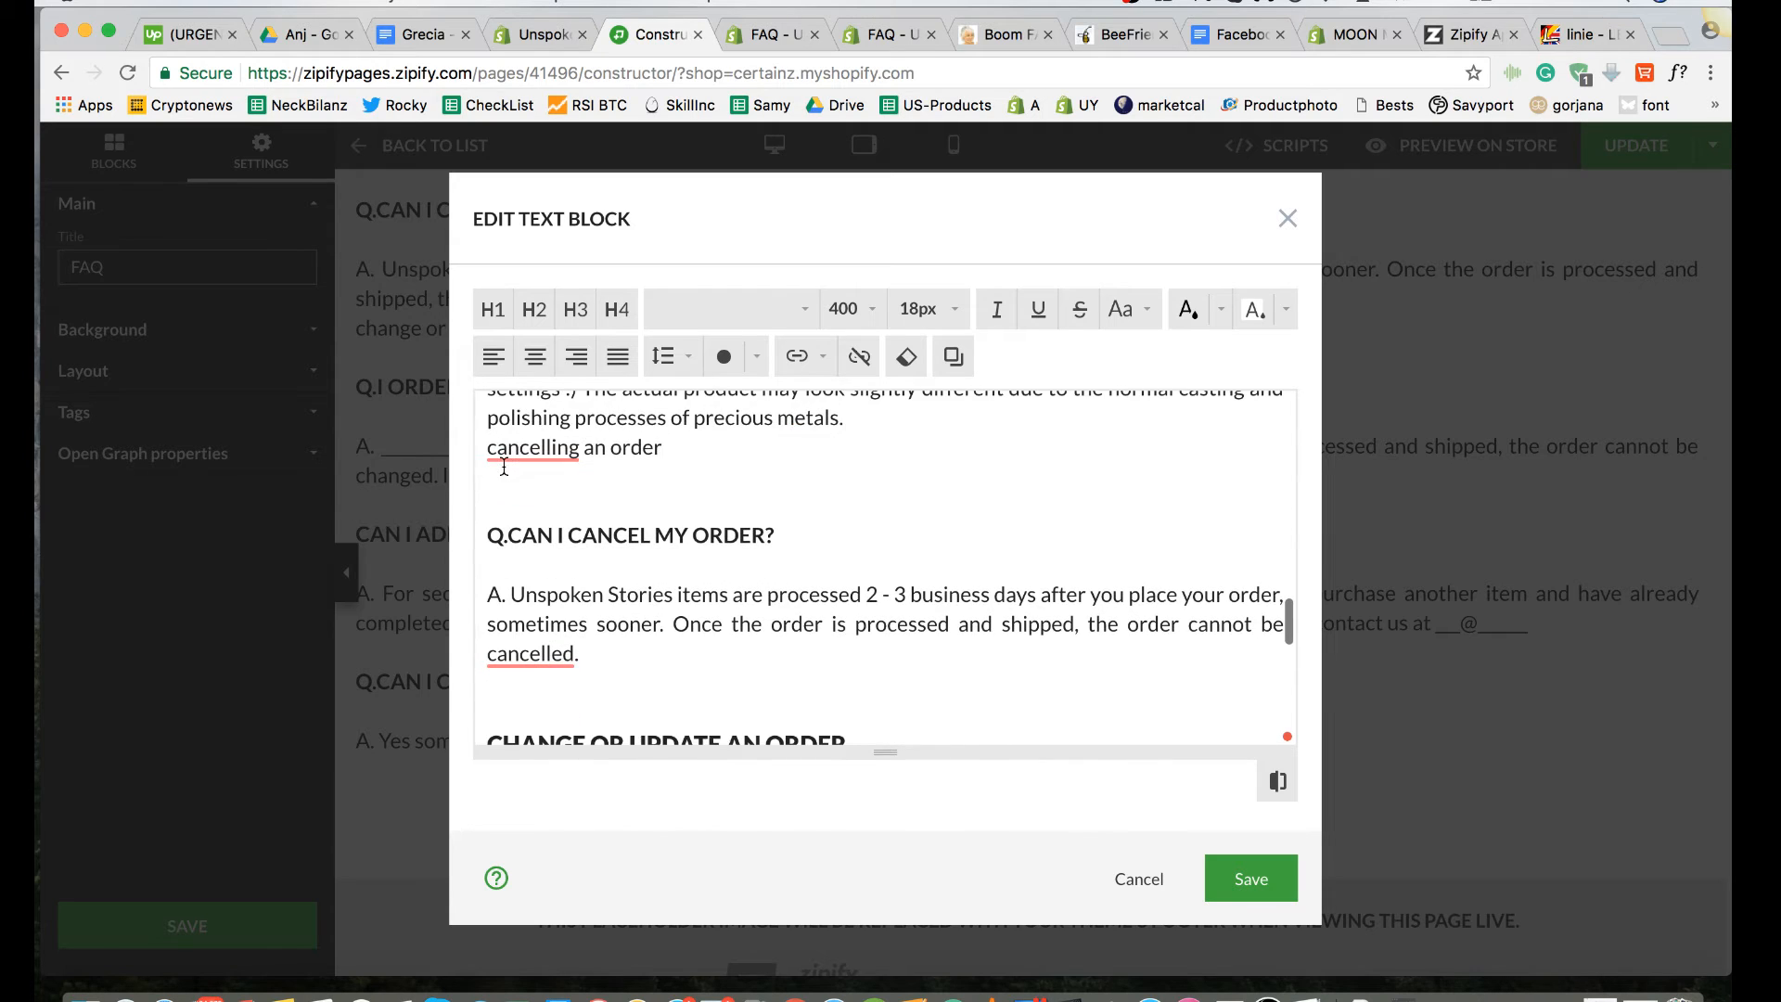
{"action": "scroll", "coordinate": [502, 503], "scroll_direction": "down", "scroll_amount": 3}
{"action": "left_click", "coordinate": [502, 502]}
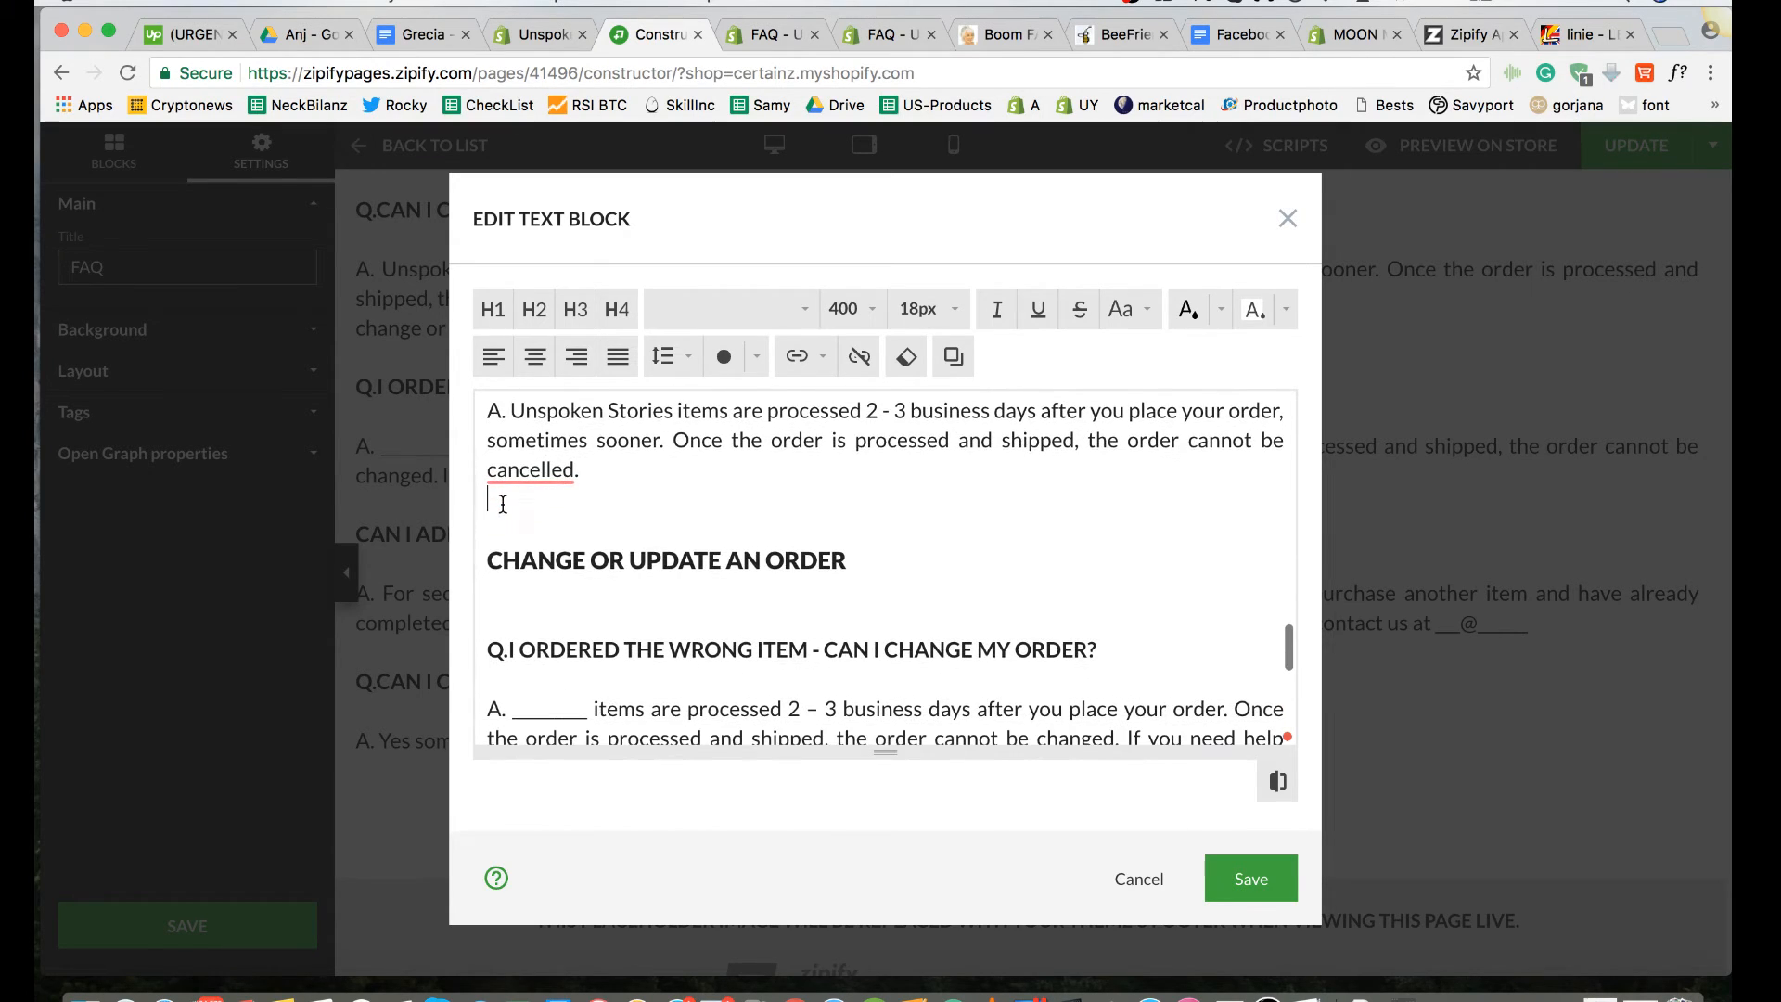
{"action": "scroll", "coordinate": [503, 534], "scroll_direction": "down", "scroll_amount": 3}
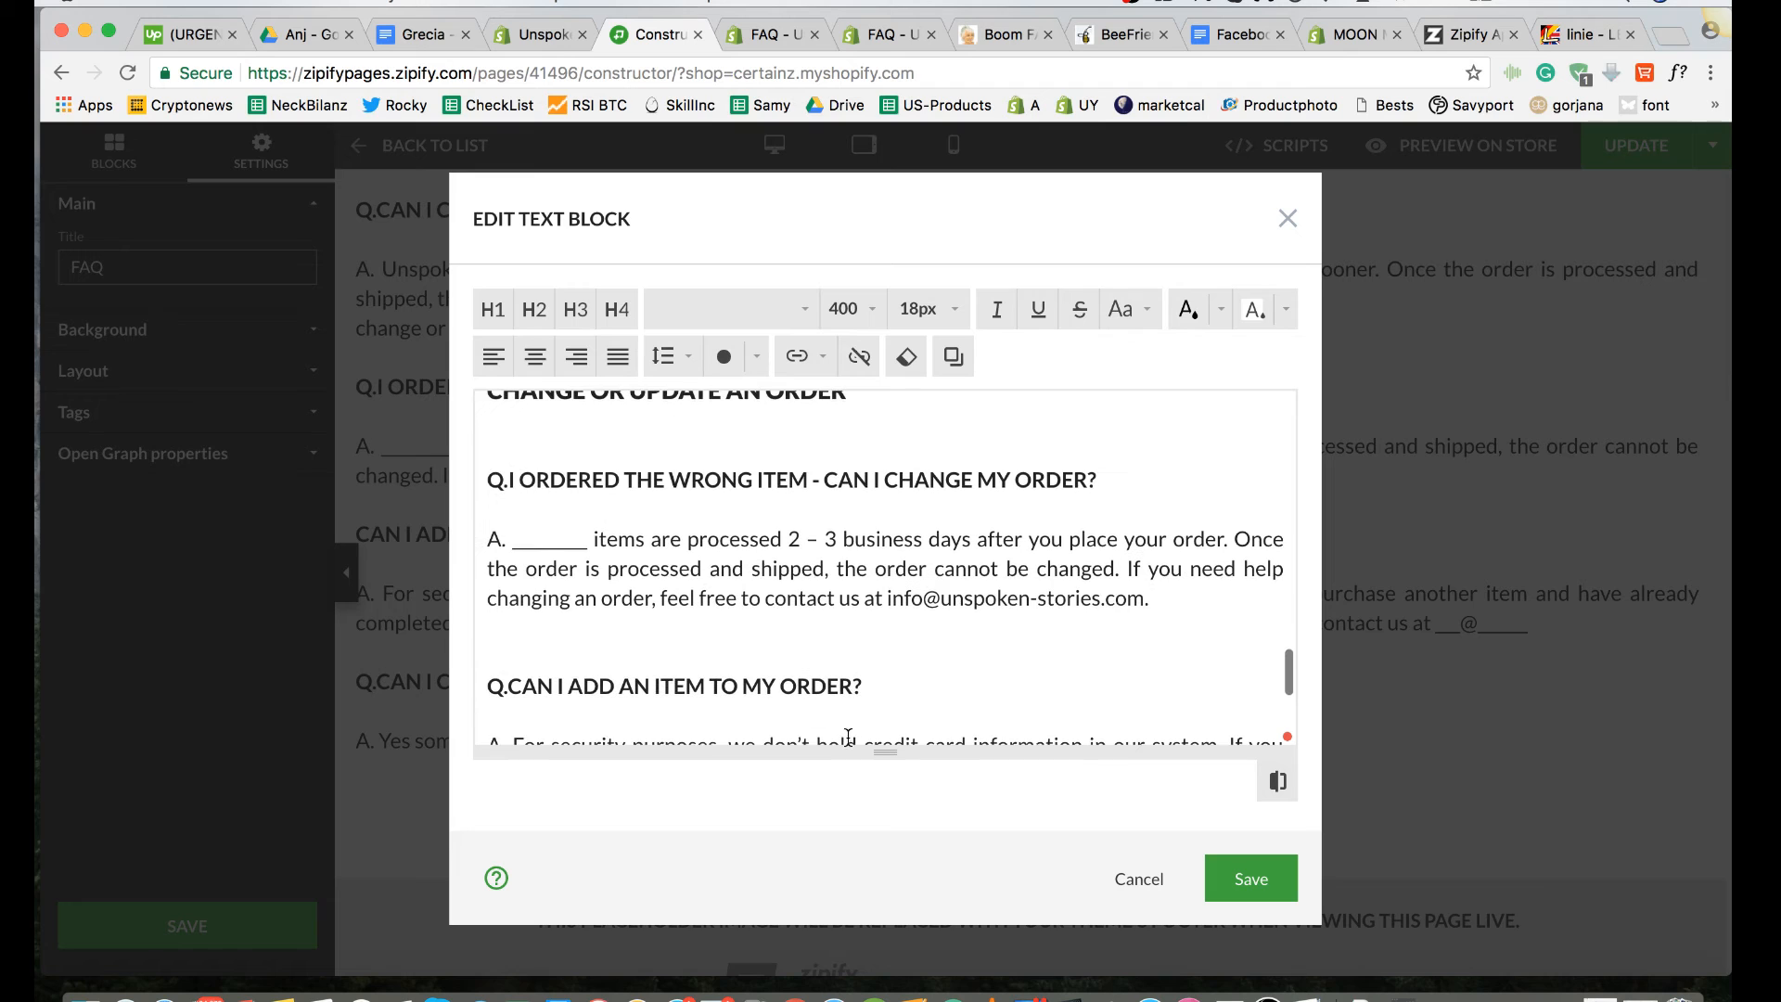
Step: Save the edited text block and the FAQ page, and publish the update to the store
{"action": "left_click", "coordinate": [1240, 897]}
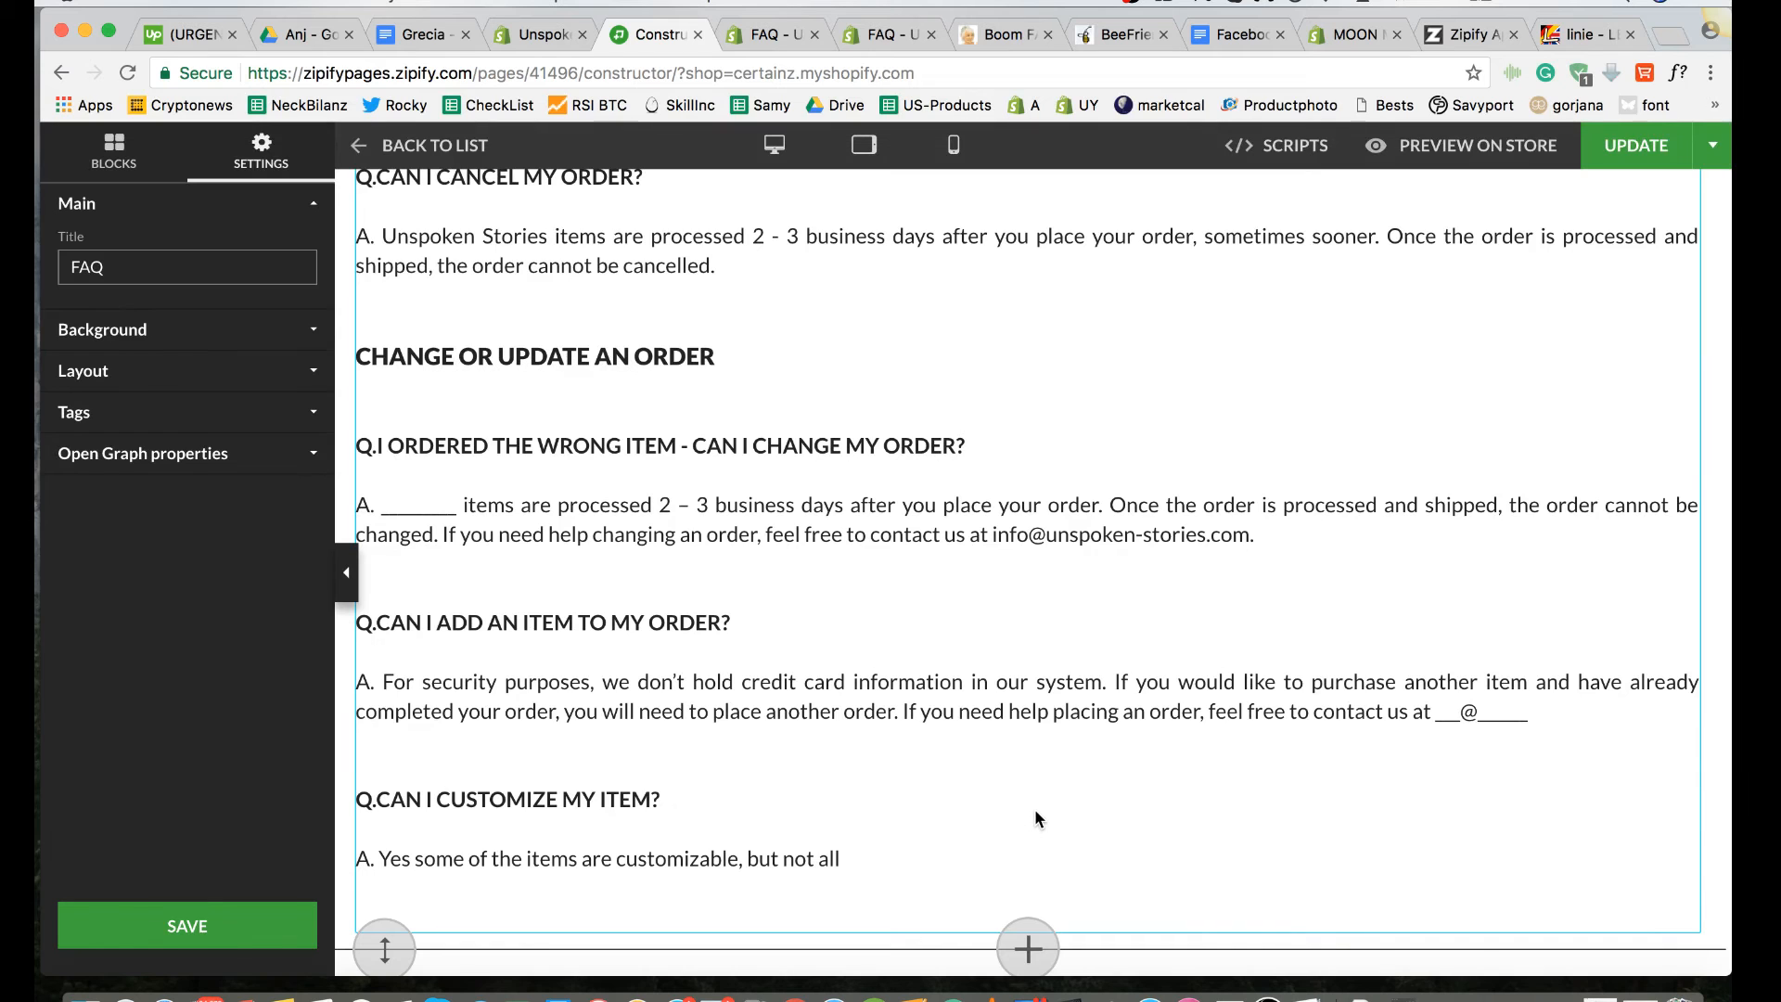
{"action": "left_click", "coordinate": [242, 923]}
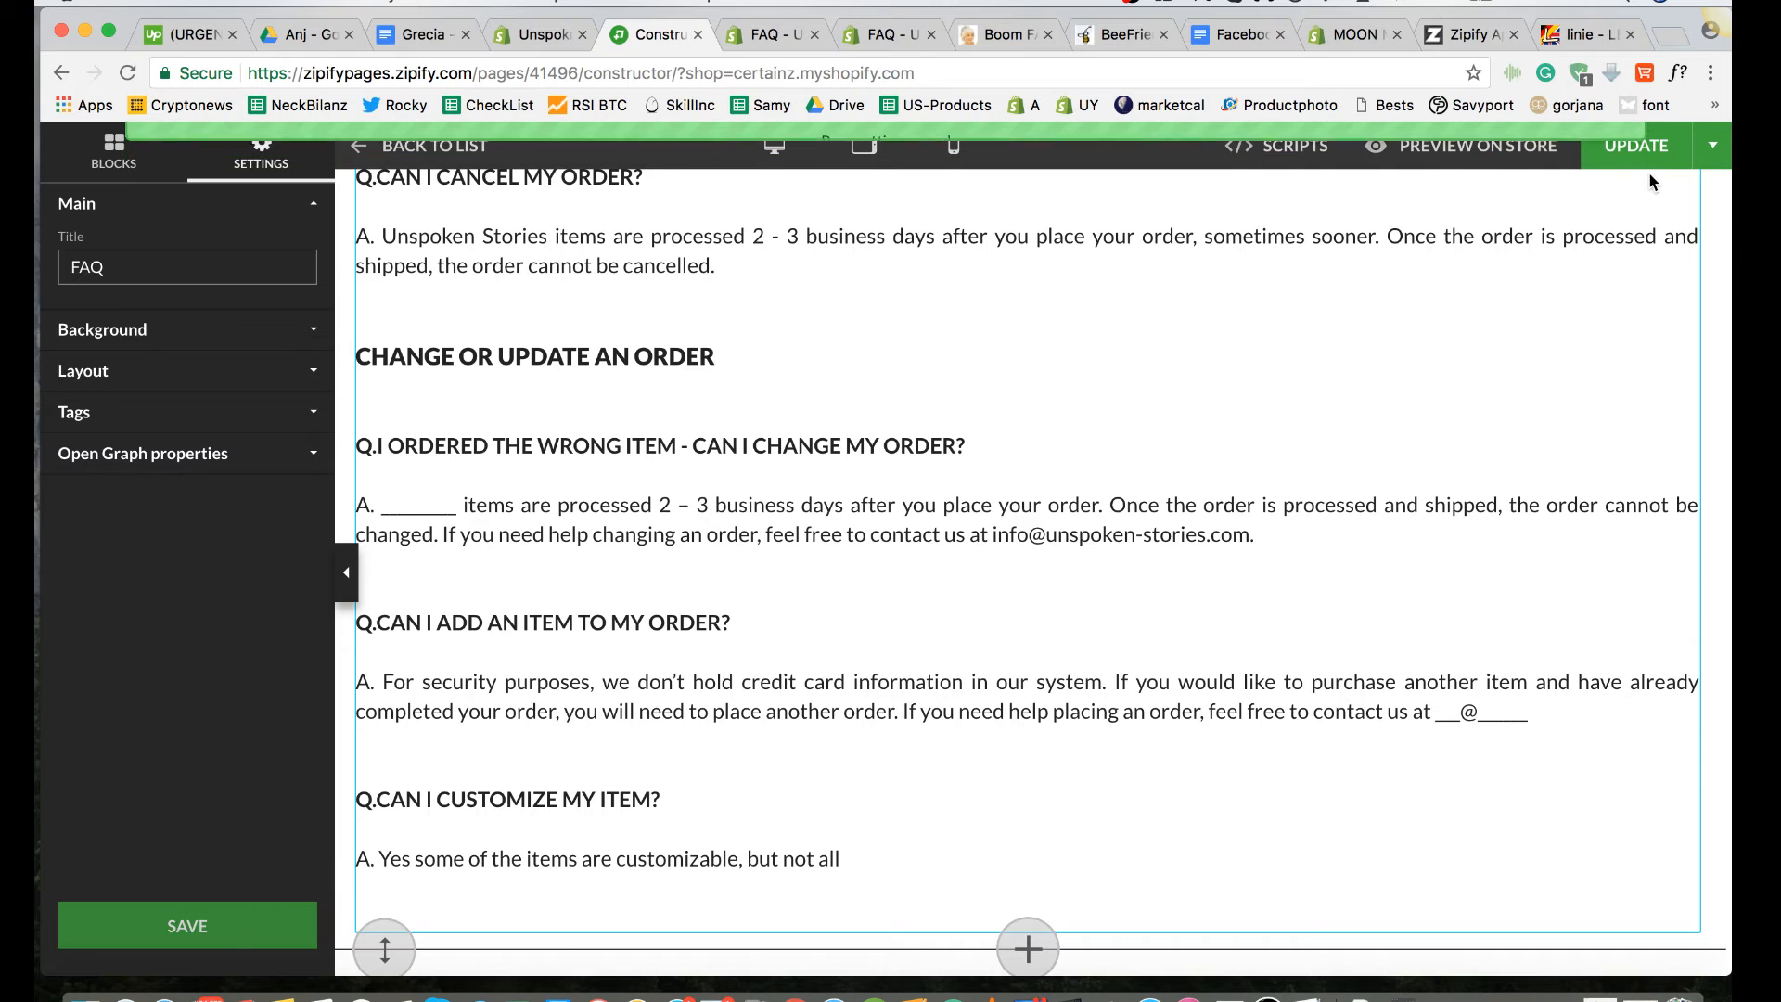
{"action": "left_click", "coordinate": [1649, 147]}
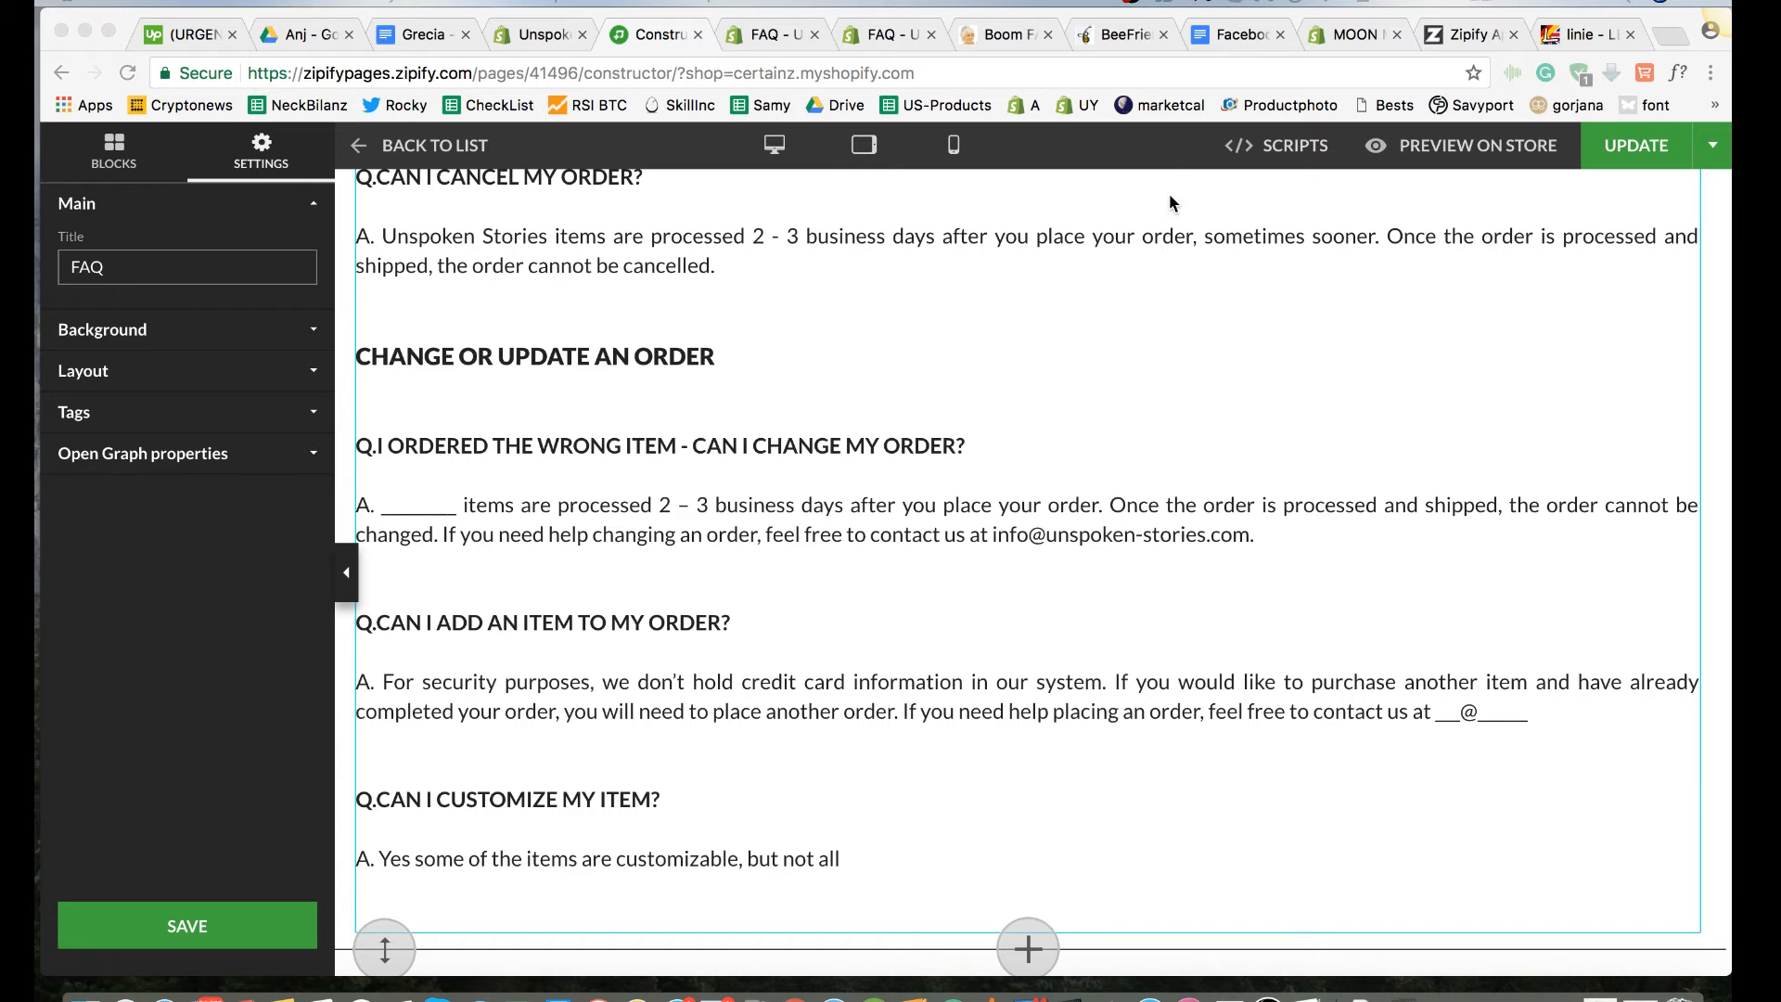
Step: Preview the FAQ page on the store and review its headings, question prefixes, spacing and answer text from Refunds & Exchanges downward
{"action": "left_click", "coordinate": [1424, 149]}
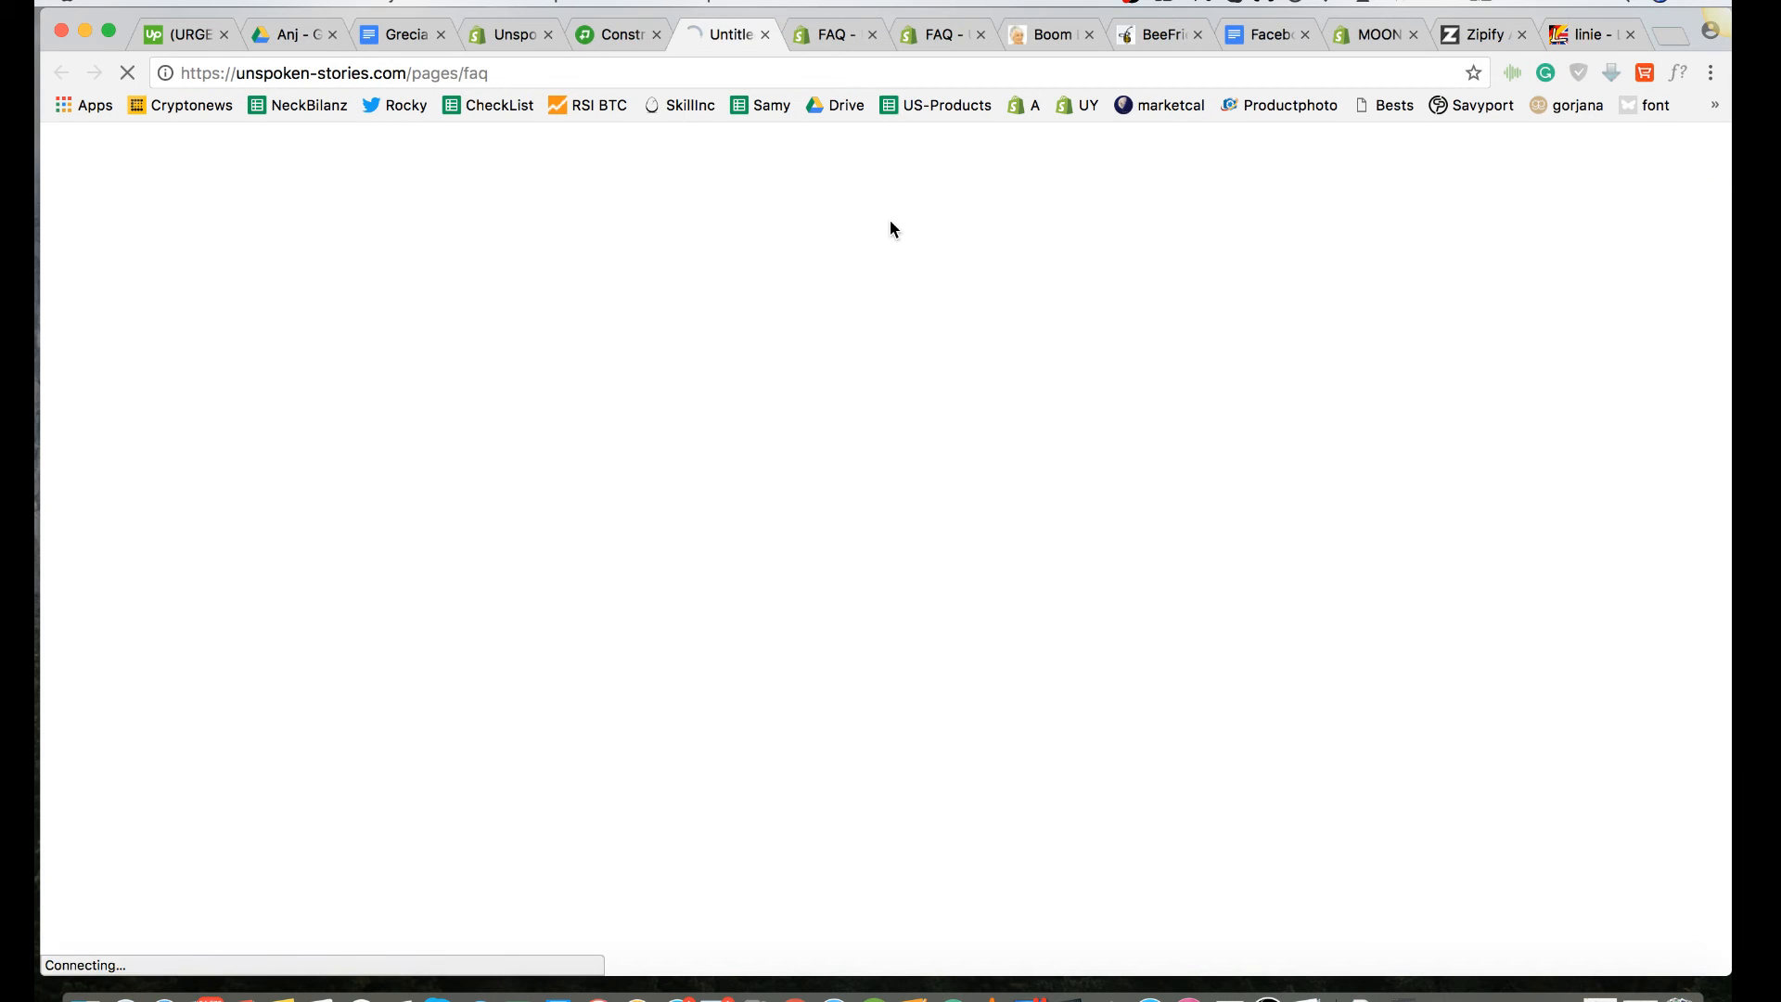
{"action": "scroll", "coordinate": [664, 372], "scroll_direction": "down", "scroll_amount": 4}
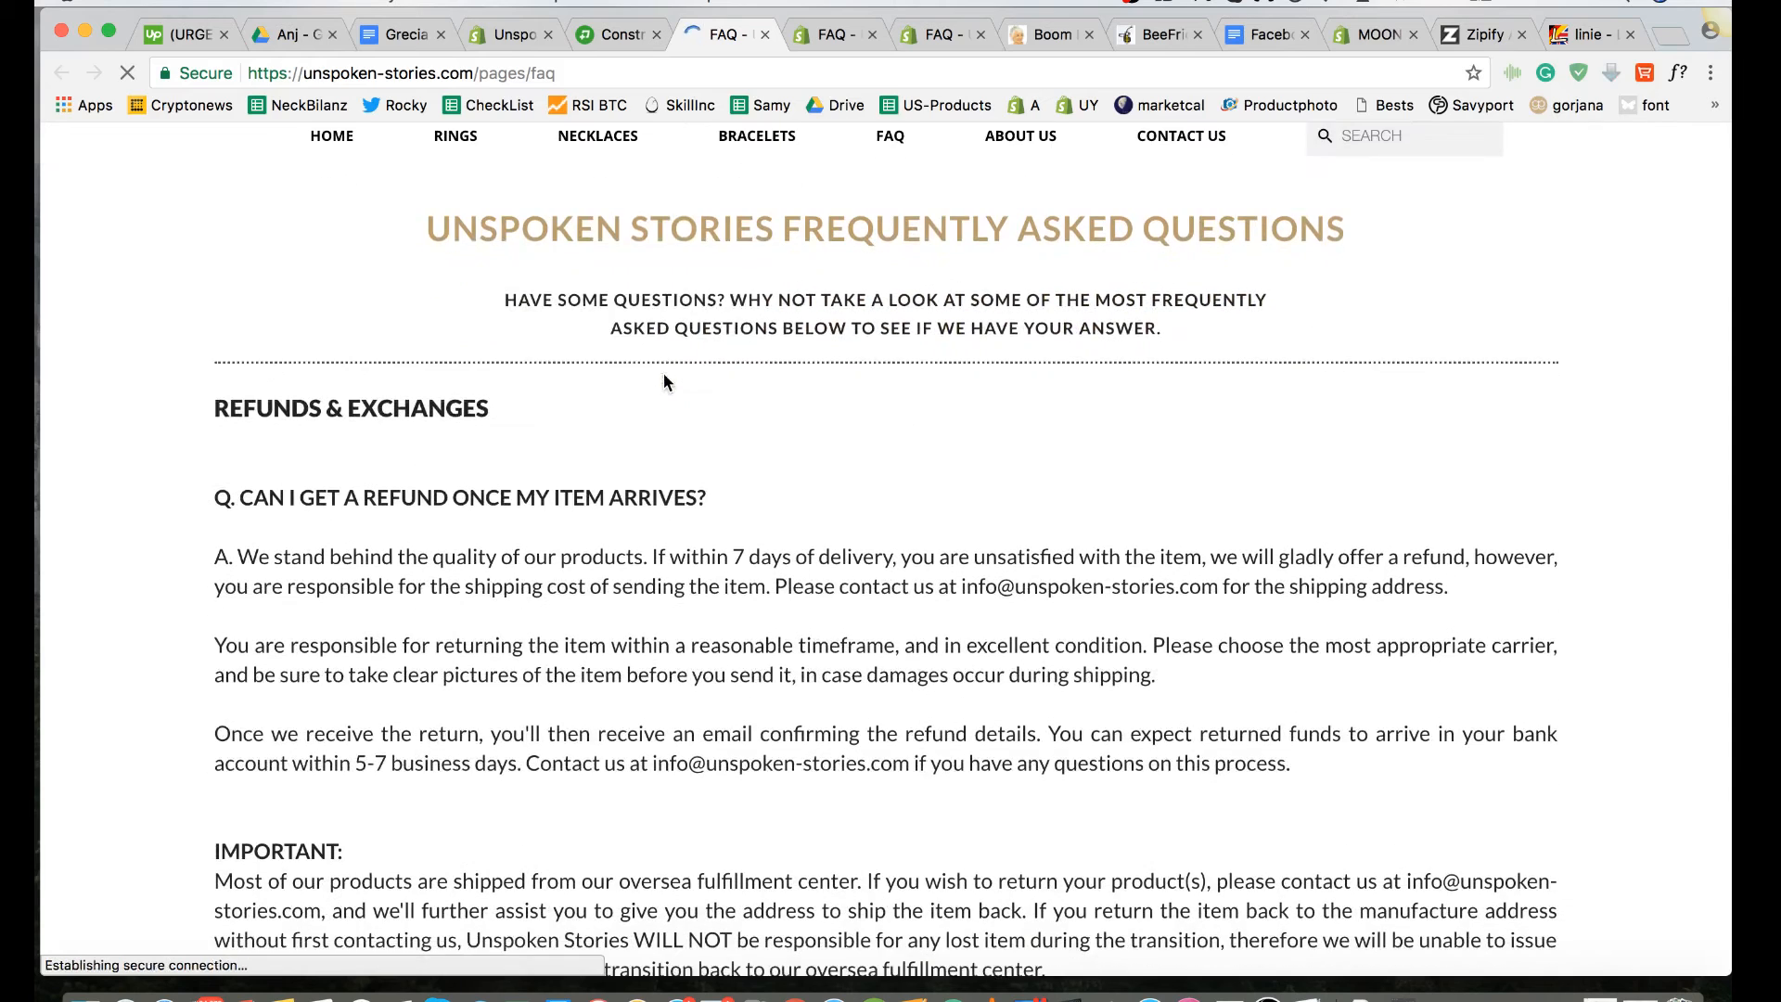
{"action": "scroll", "coordinate": [664, 374], "scroll_direction": "down", "scroll_amount": 2}
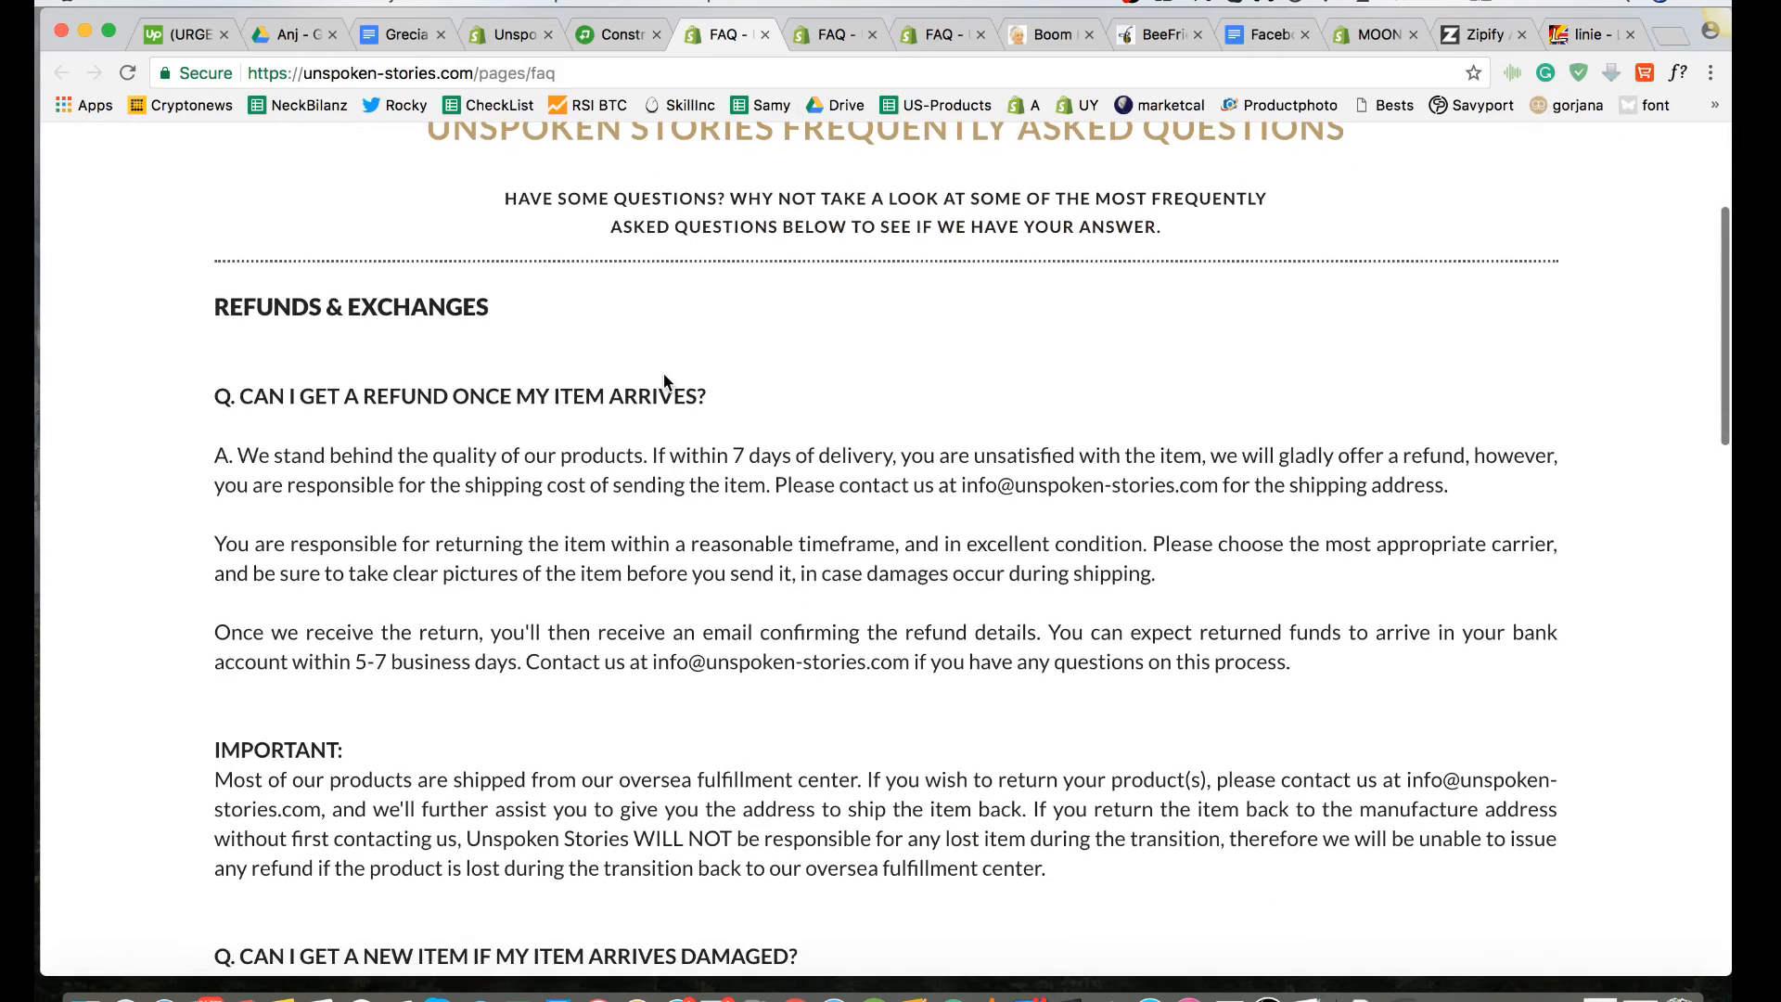
{"action": "scroll", "coordinate": [664, 372], "scroll_direction": "down", "scroll_amount": 3}
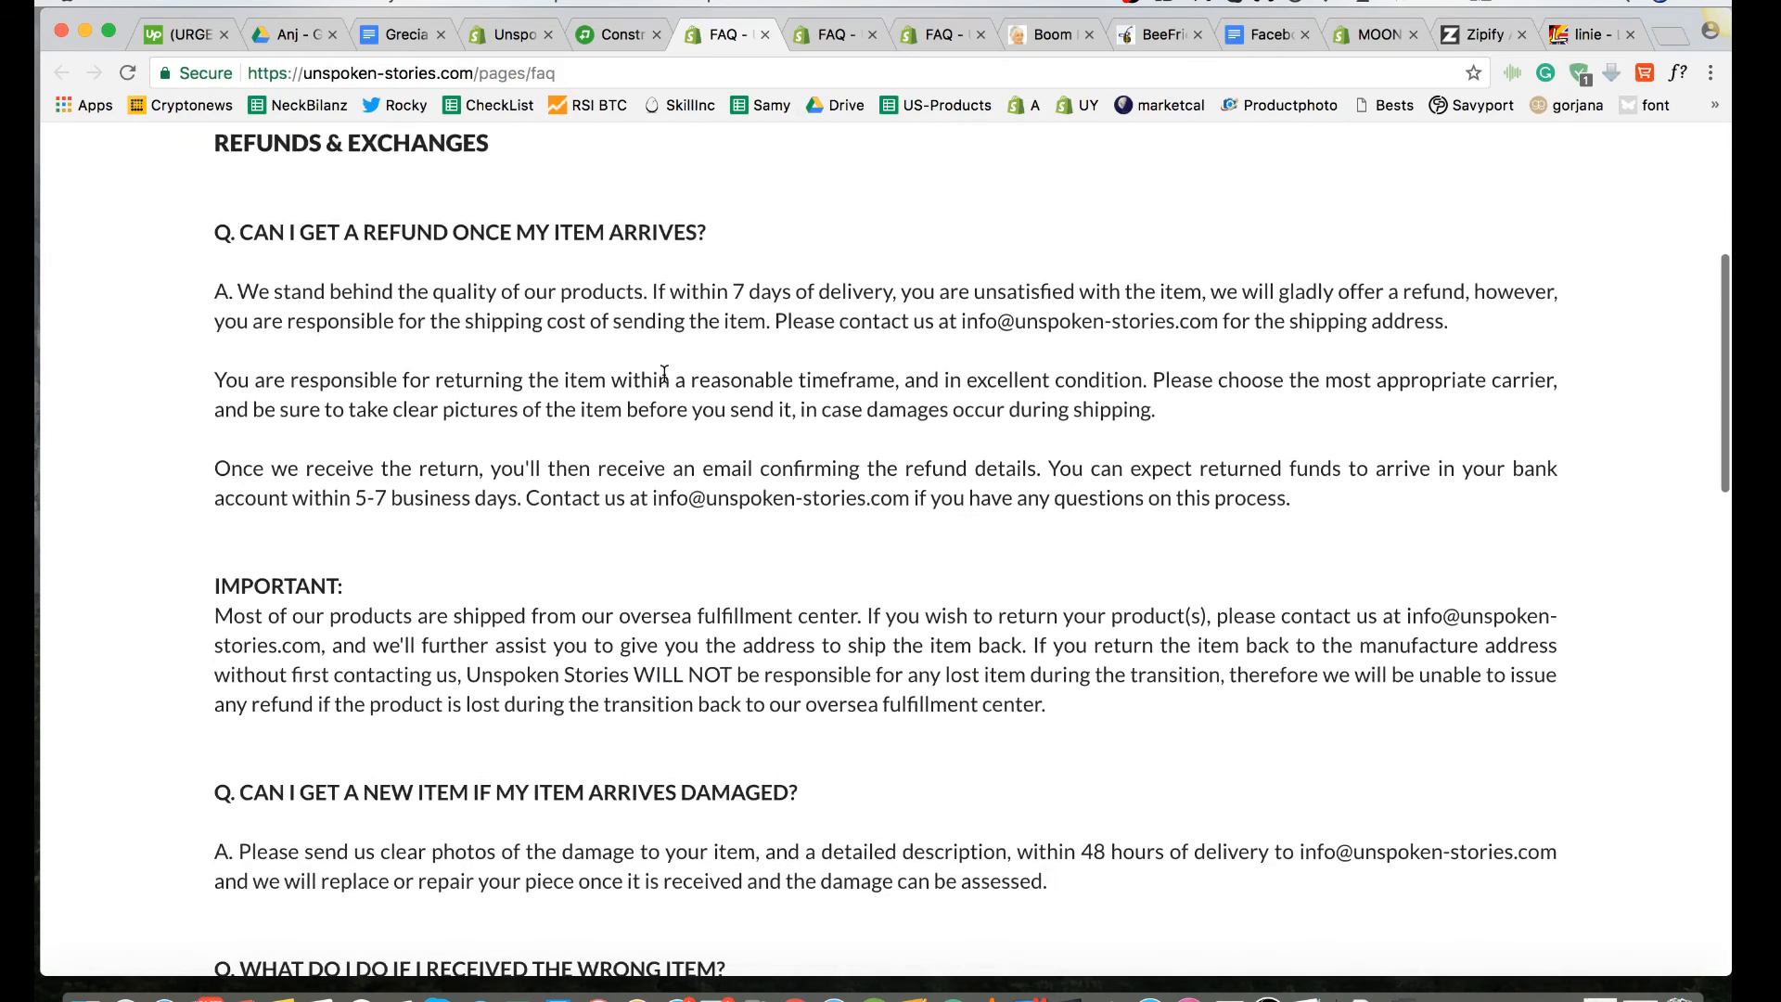
{"action": "scroll", "coordinate": [664, 373], "scroll_direction": "down", "scroll_amount": 3}
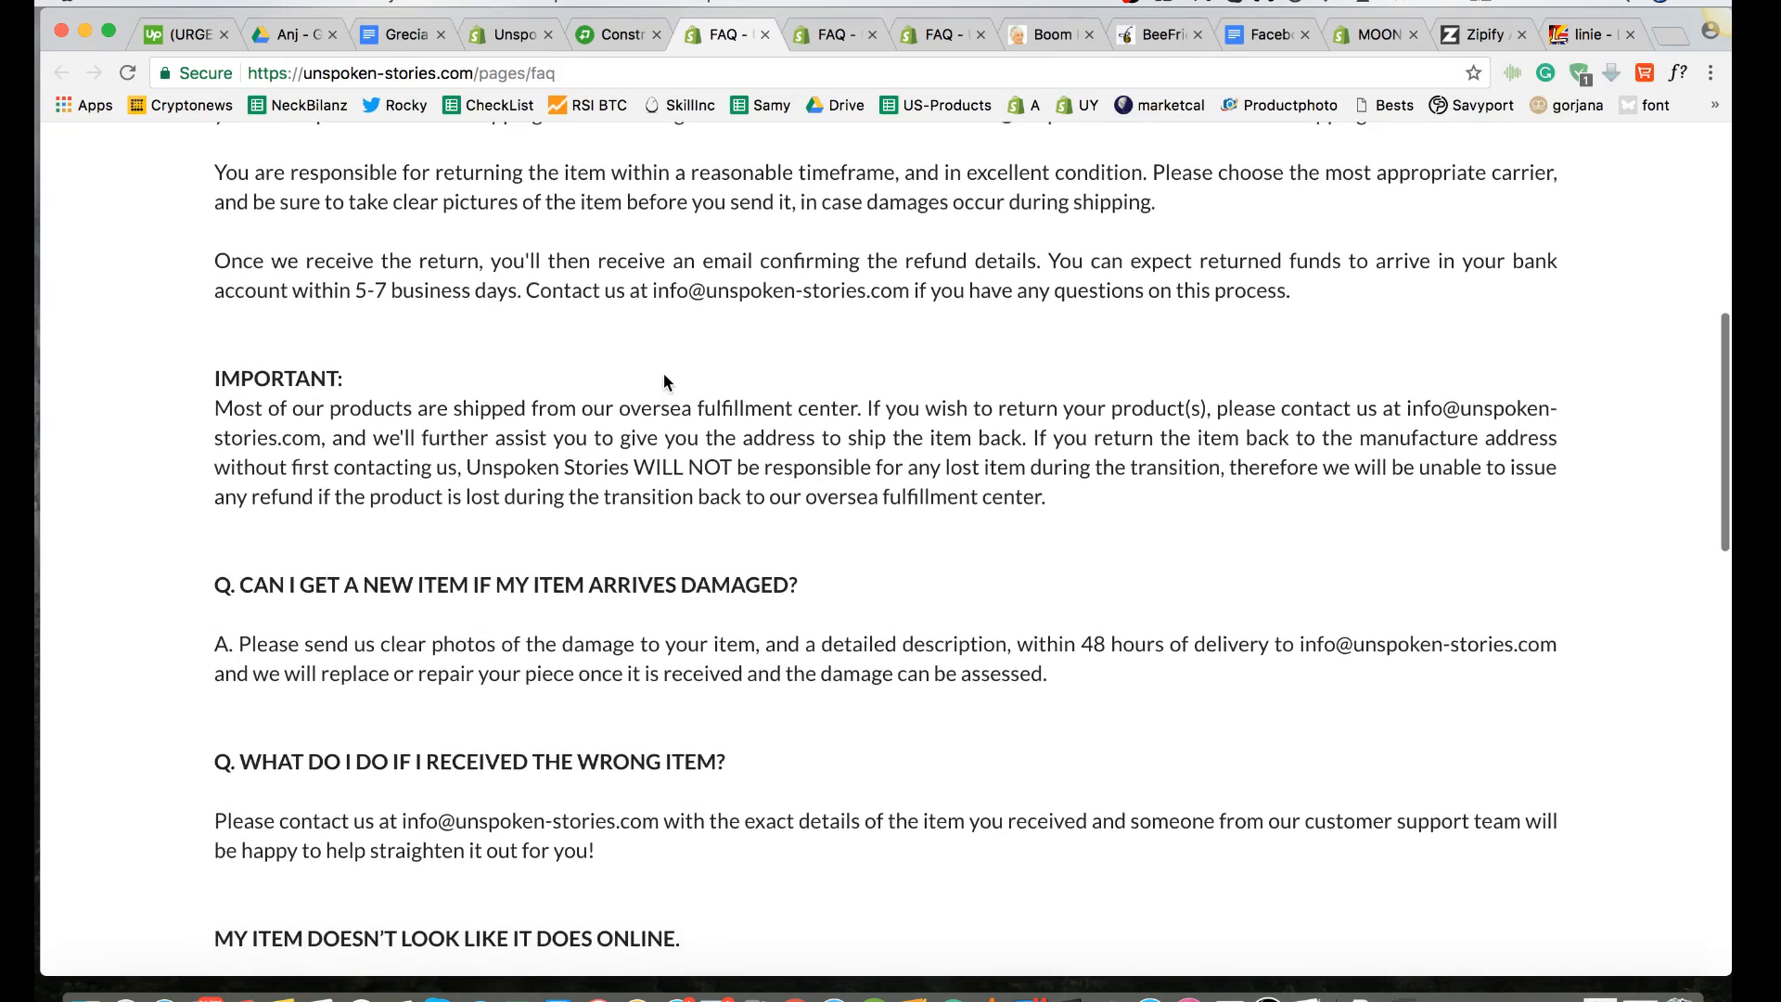
{"action": "scroll", "coordinate": [664, 373], "scroll_direction": "up", "scroll_amount": 4}
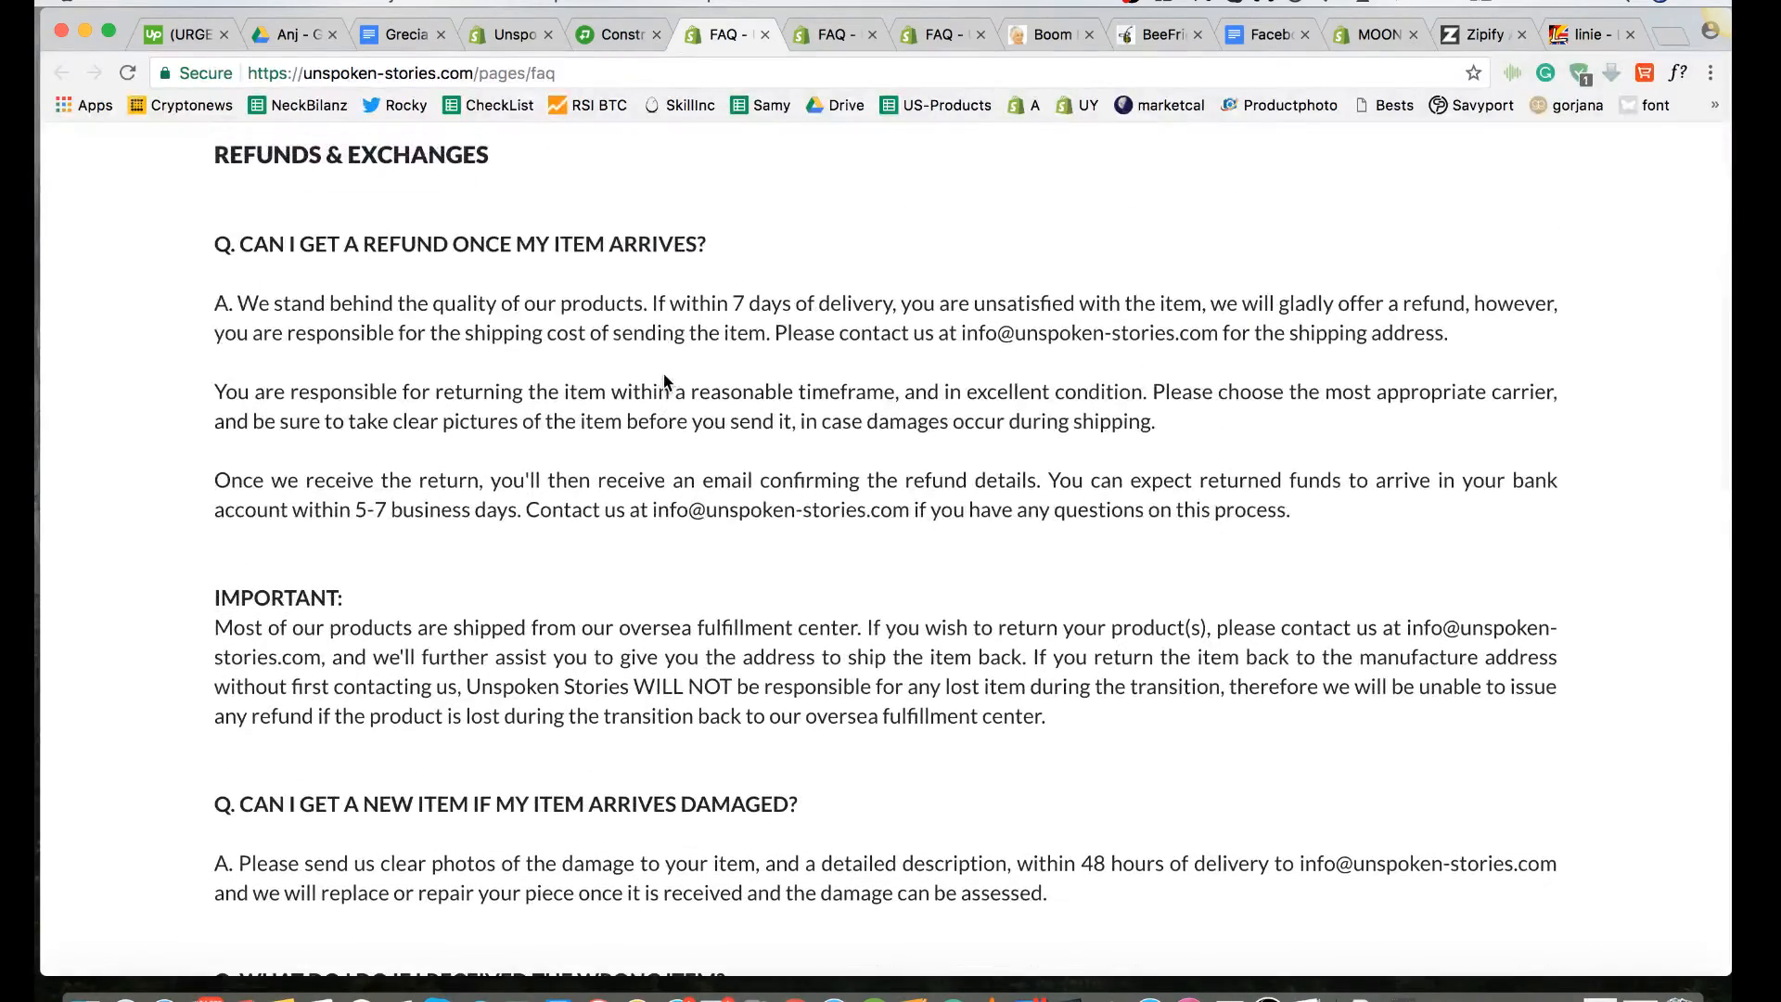
{"action": "scroll", "coordinate": [664, 373], "scroll_direction": "down", "scroll_amount": 4}
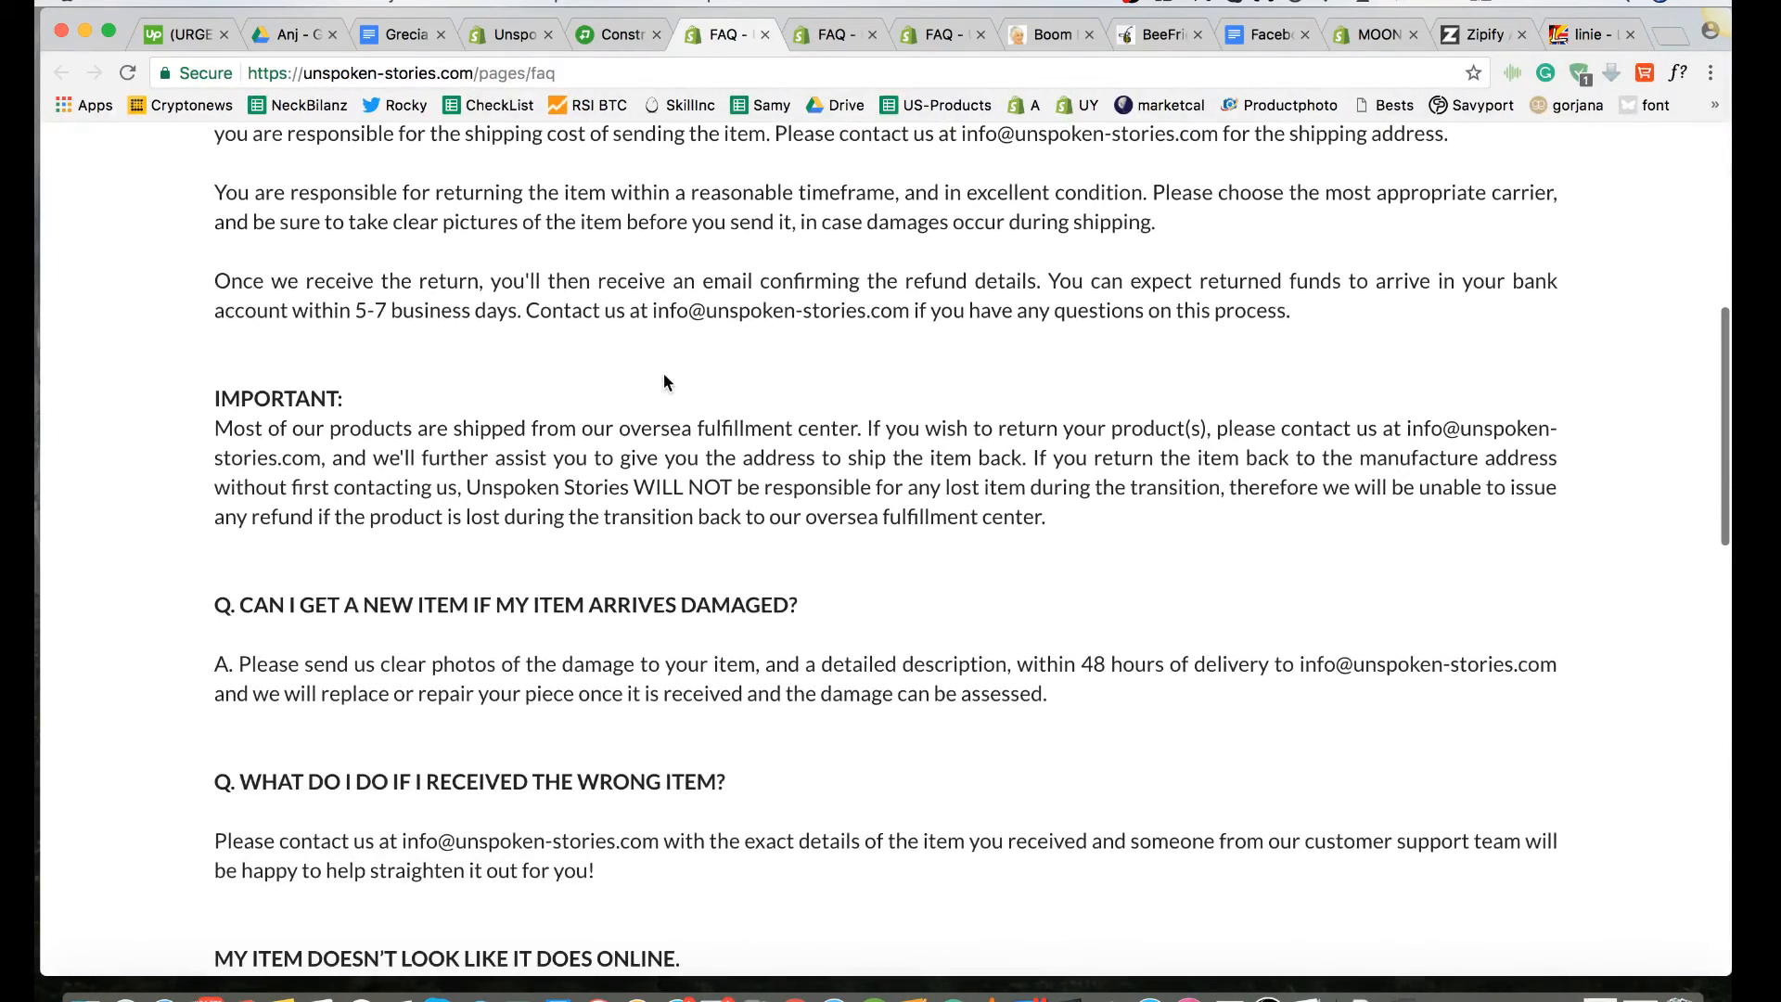
{"action": "scroll", "coordinate": [665, 375], "scroll_direction": "up", "scroll_amount": 2}
{"action": "scroll", "coordinate": [664, 374], "scroll_direction": "down", "scroll_amount": 5}
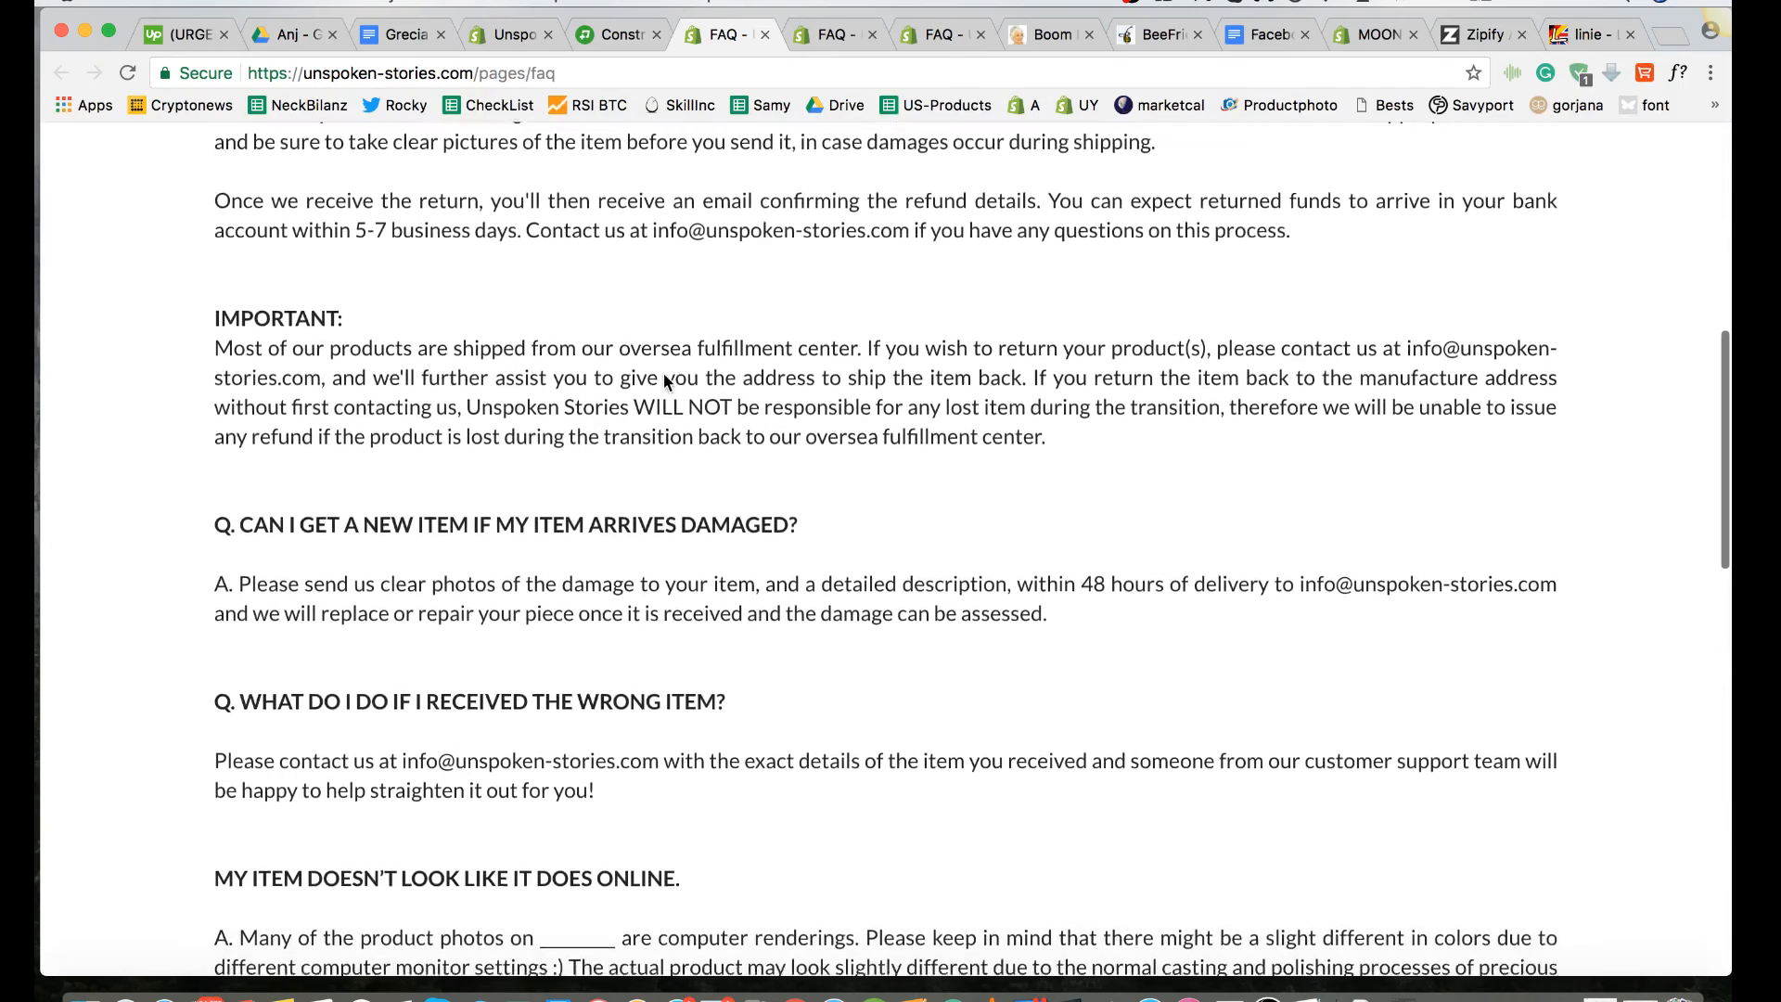
{"action": "scroll", "coordinate": [664, 375], "scroll_direction": "down", "scroll_amount": 2}
{"action": "scroll", "coordinate": [664, 375], "scroll_direction": "up", "scroll_amount": 1}
{"action": "scroll", "coordinate": [664, 375], "scroll_direction": "down", "scroll_amount": 3}
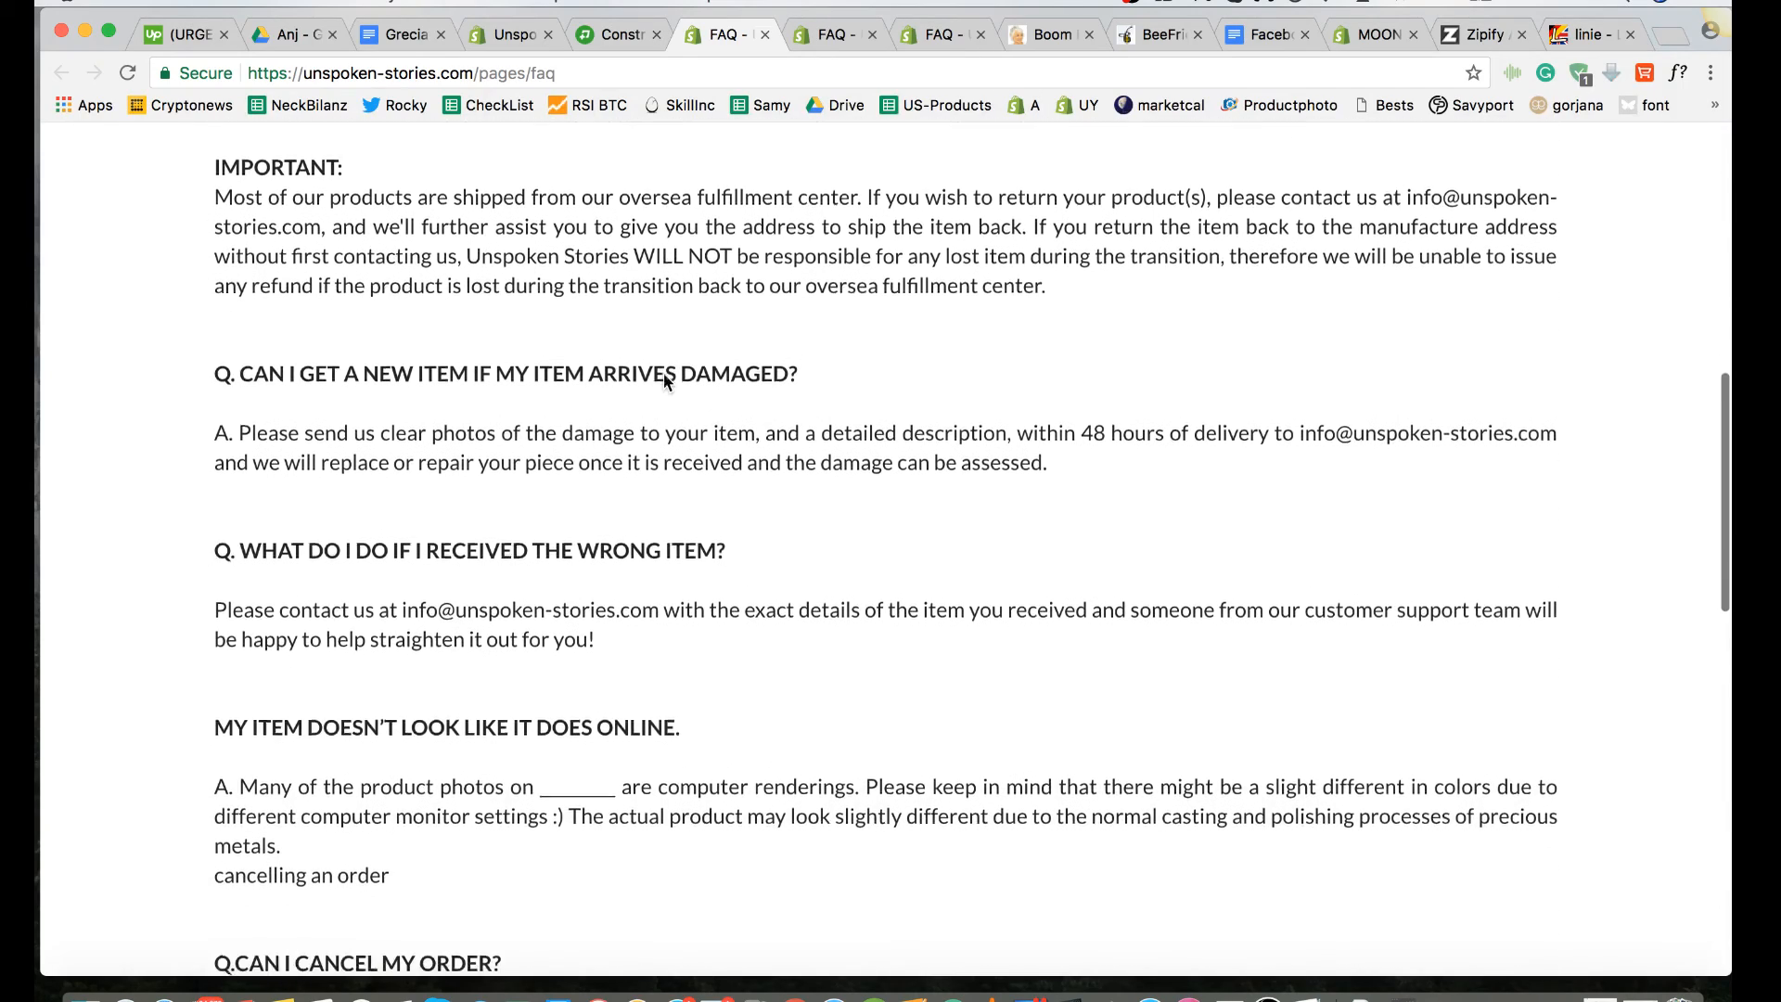
{"action": "scroll", "coordinate": [664, 381], "scroll_direction": "up", "scroll_amount": 1}
{"action": "scroll", "coordinate": [664, 380], "scroll_direction": "down", "scroll_amount": 2}
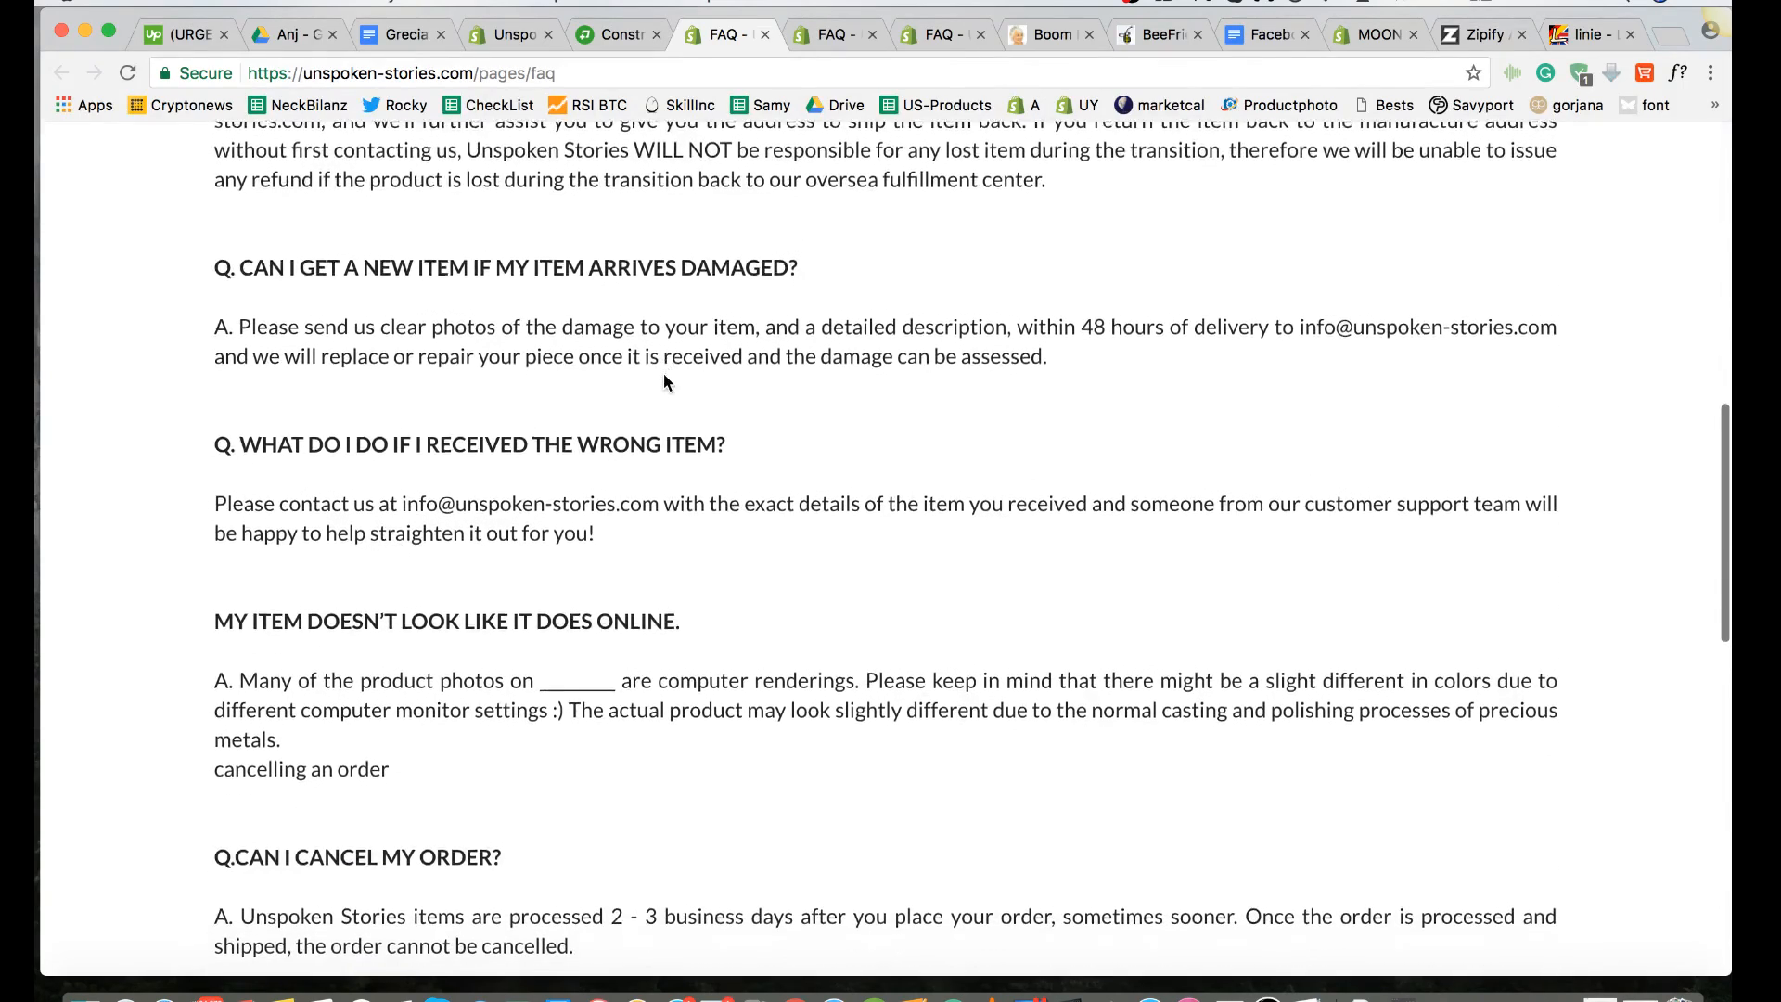
{"action": "scroll", "coordinate": [664, 380], "scroll_direction": "down", "scroll_amount": 3}
{"action": "scroll", "coordinate": [664, 373], "scroll_direction": "down", "scroll_amount": 3}
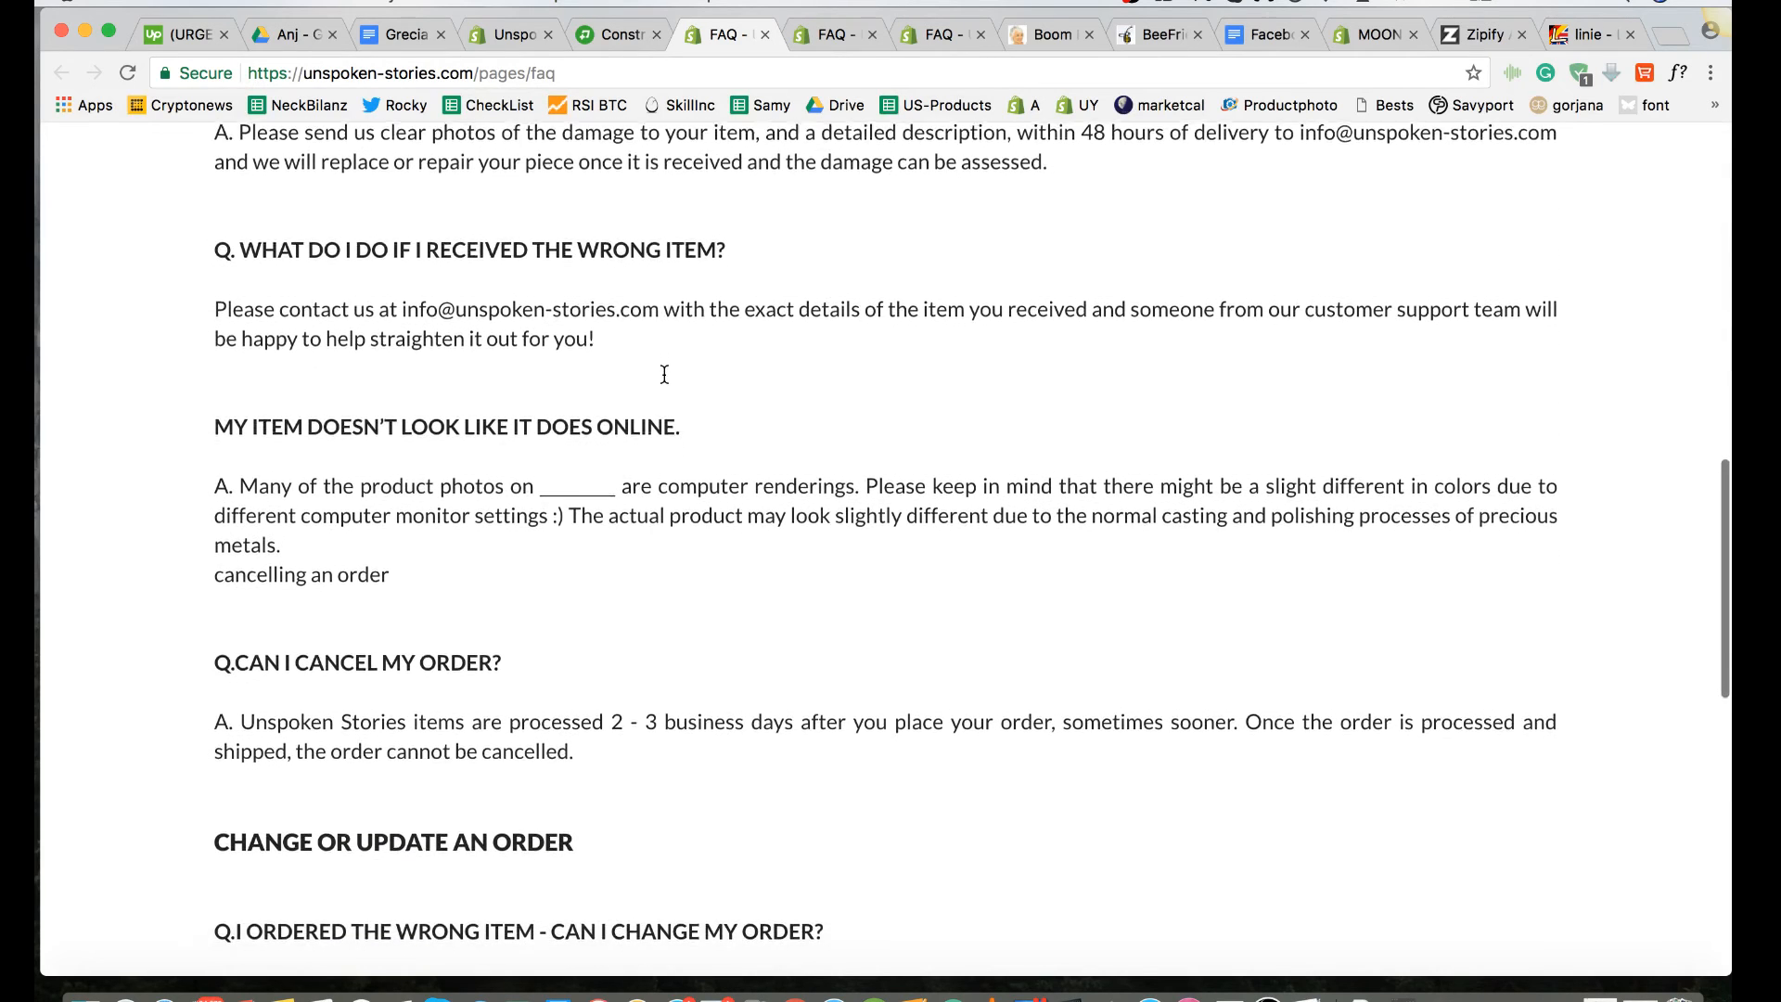
{"action": "scroll", "coordinate": [664, 373], "scroll_direction": "down", "scroll_amount": 1}
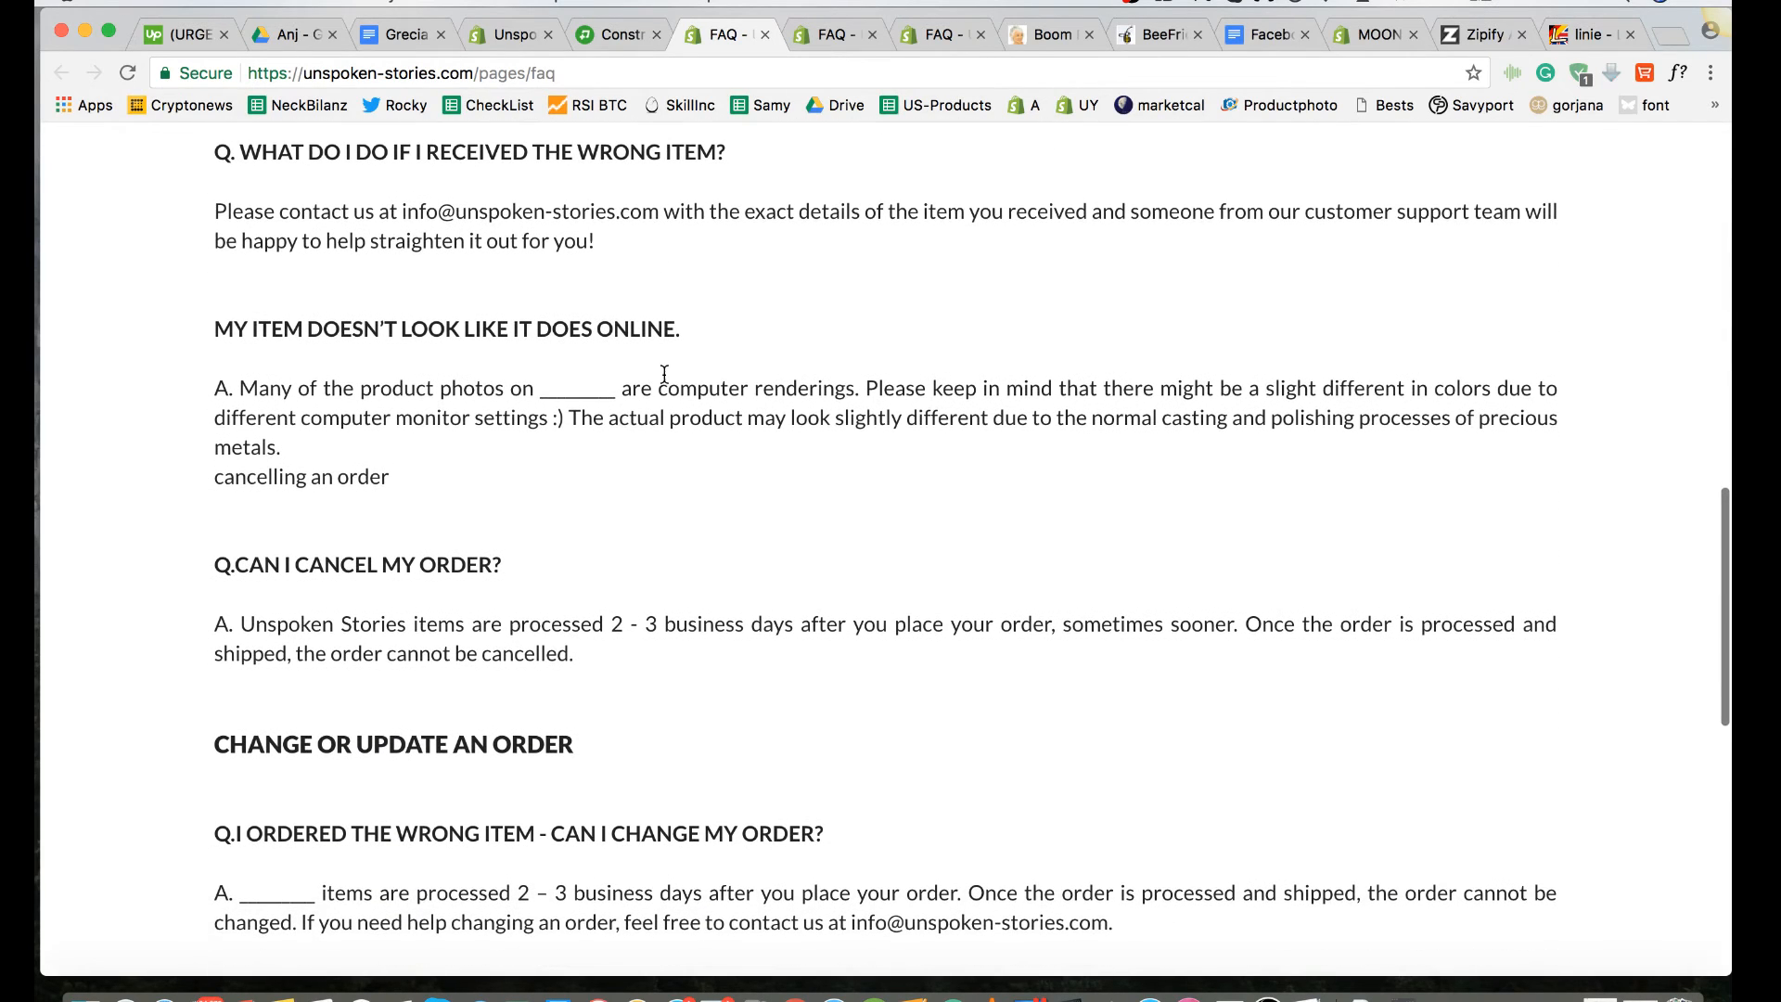
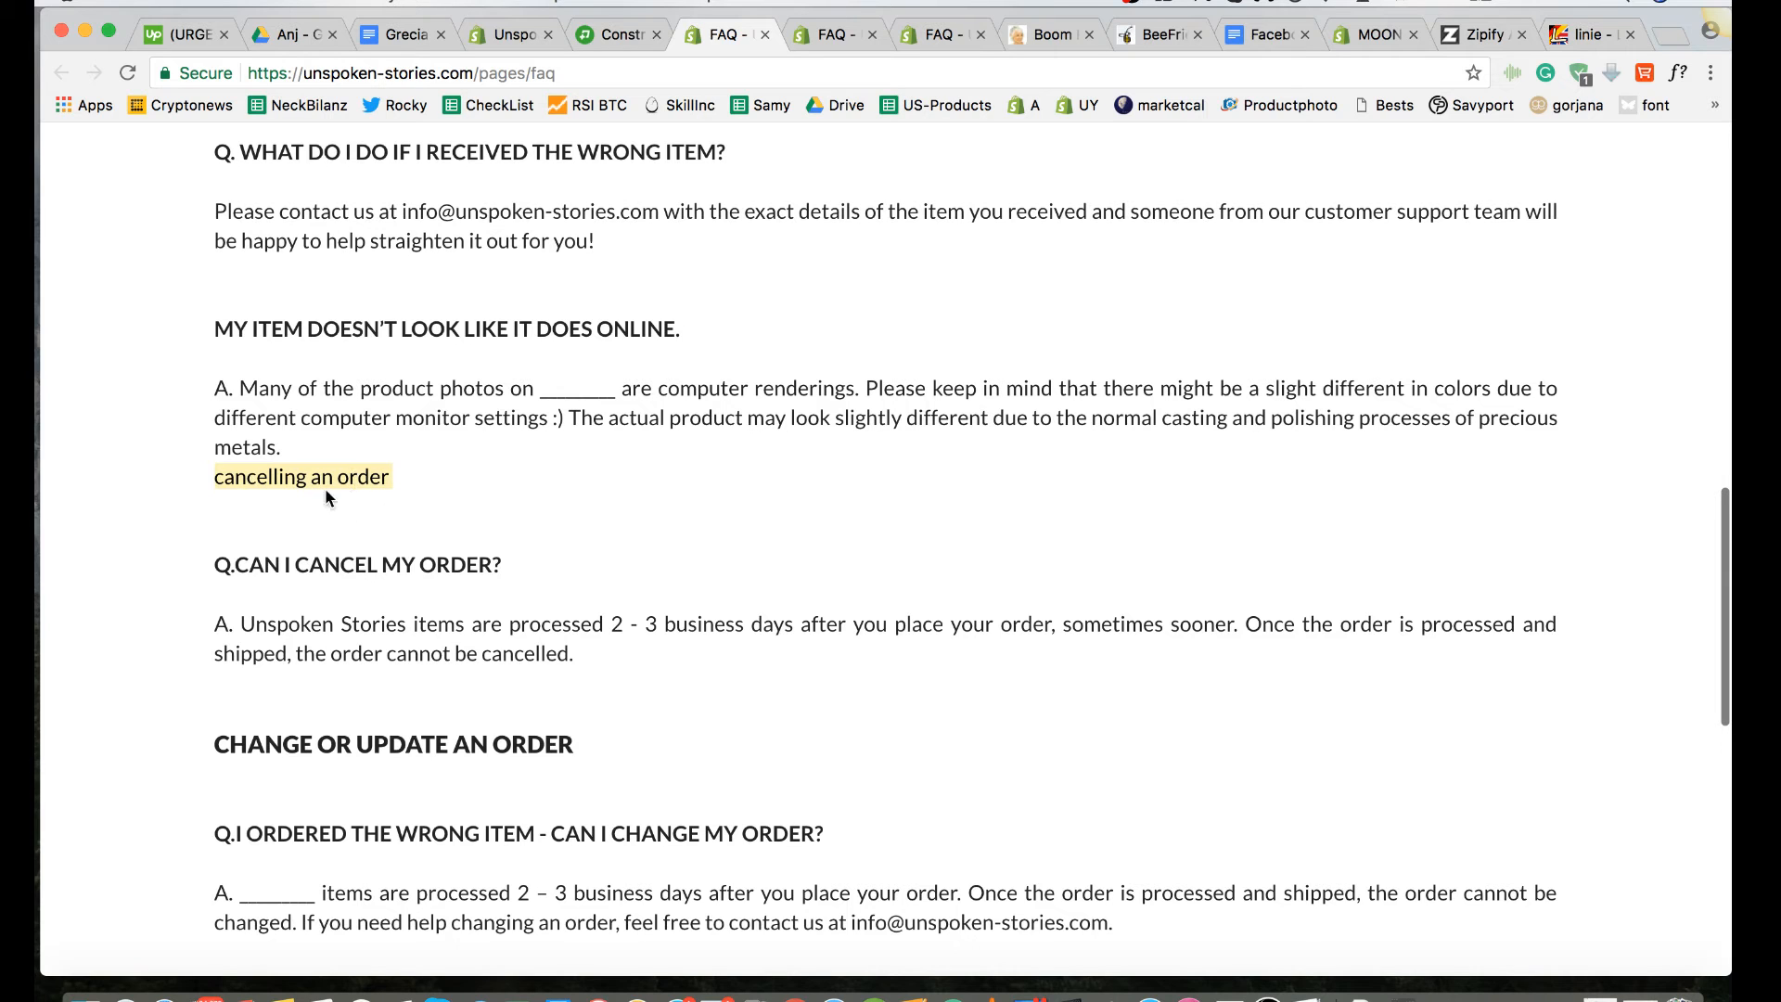
Step: Review the live FAQ page between the "IMPORTANT:" paragraph and the last question for inconsistent headings and spacing
{"action": "scroll", "coordinate": [204, 572], "scroll_direction": "down", "scroll_amount": 5}
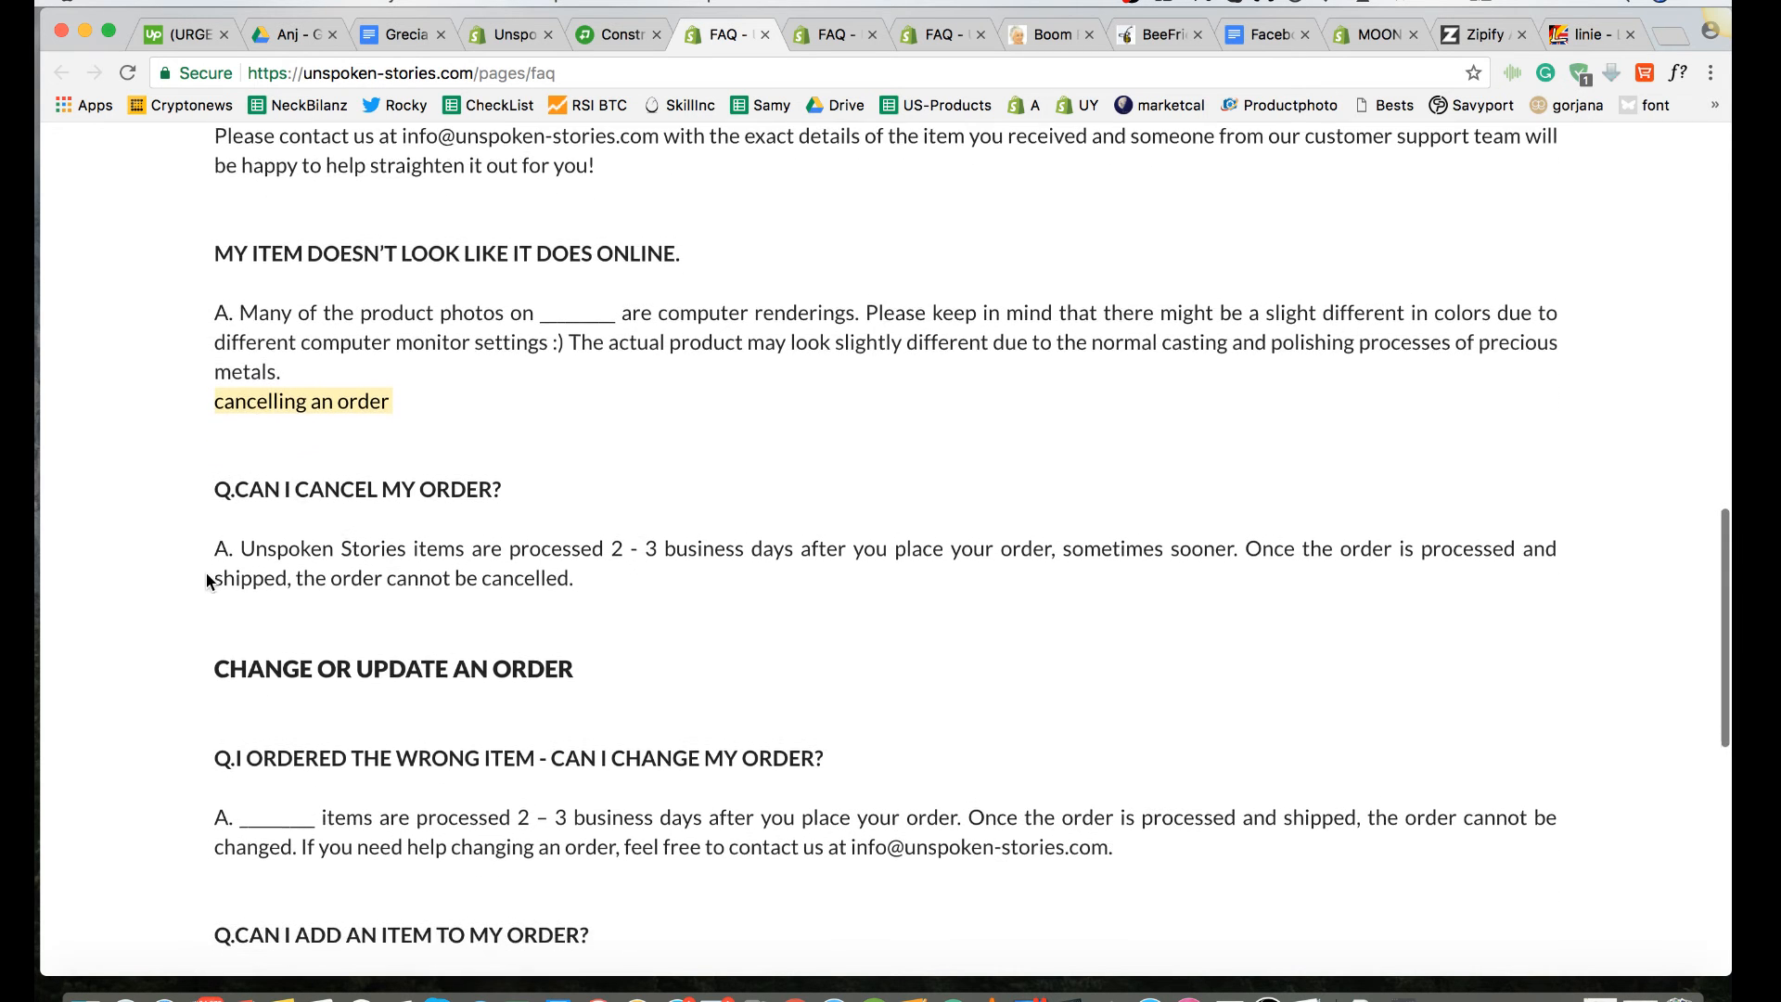
{"action": "scroll", "coordinate": [206, 581], "scroll_direction": "down", "scroll_amount": 4}
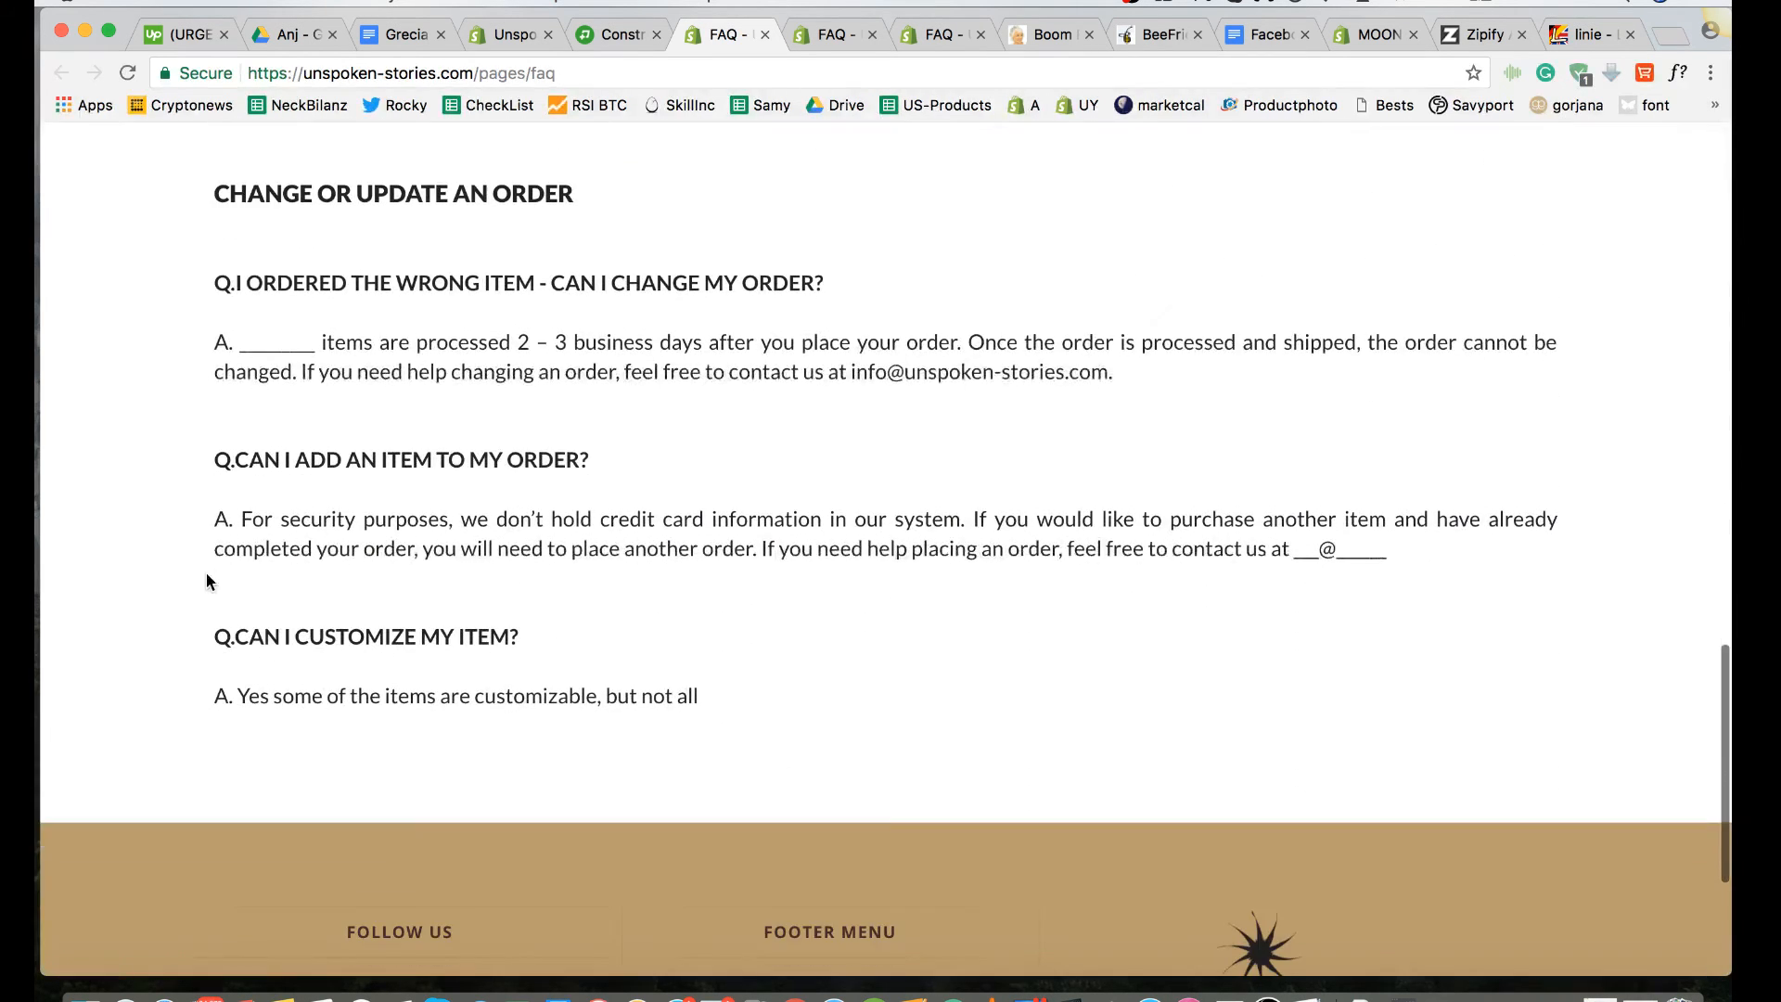
{"action": "scroll", "coordinate": [206, 581], "scroll_direction": "up", "scroll_amount": 3}
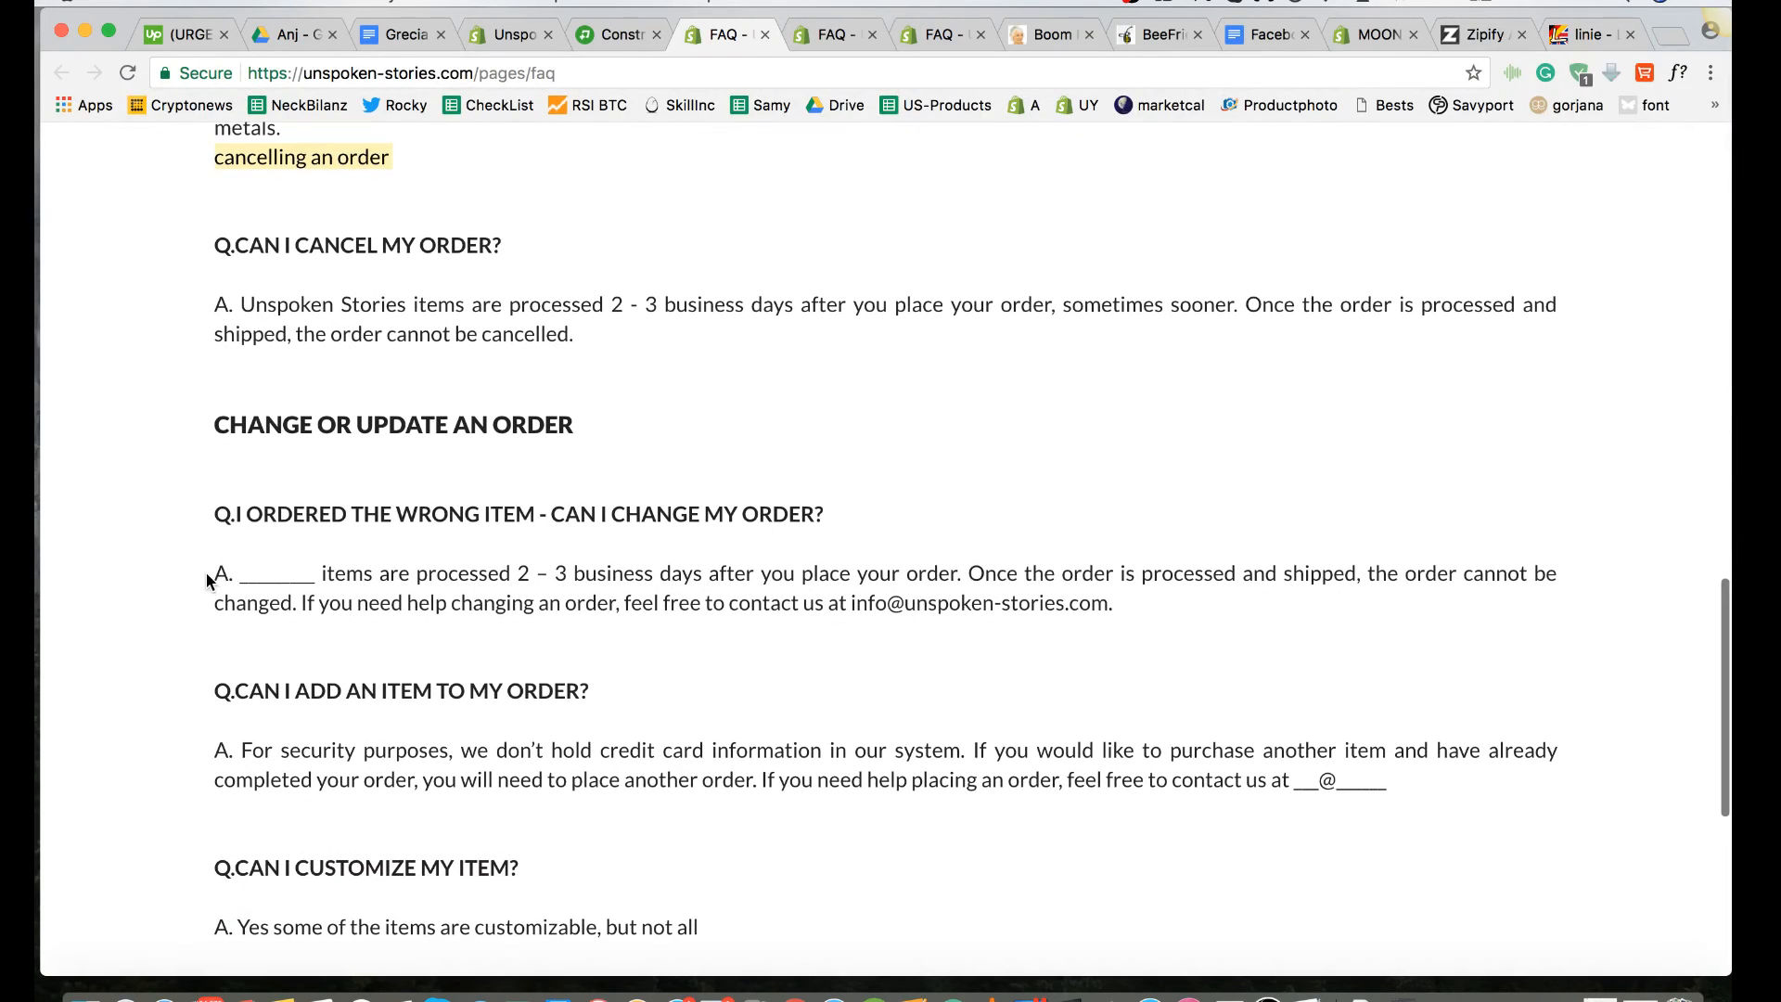
{"action": "scroll", "coordinate": [206, 574], "scroll_direction": "up", "scroll_amount": 4}
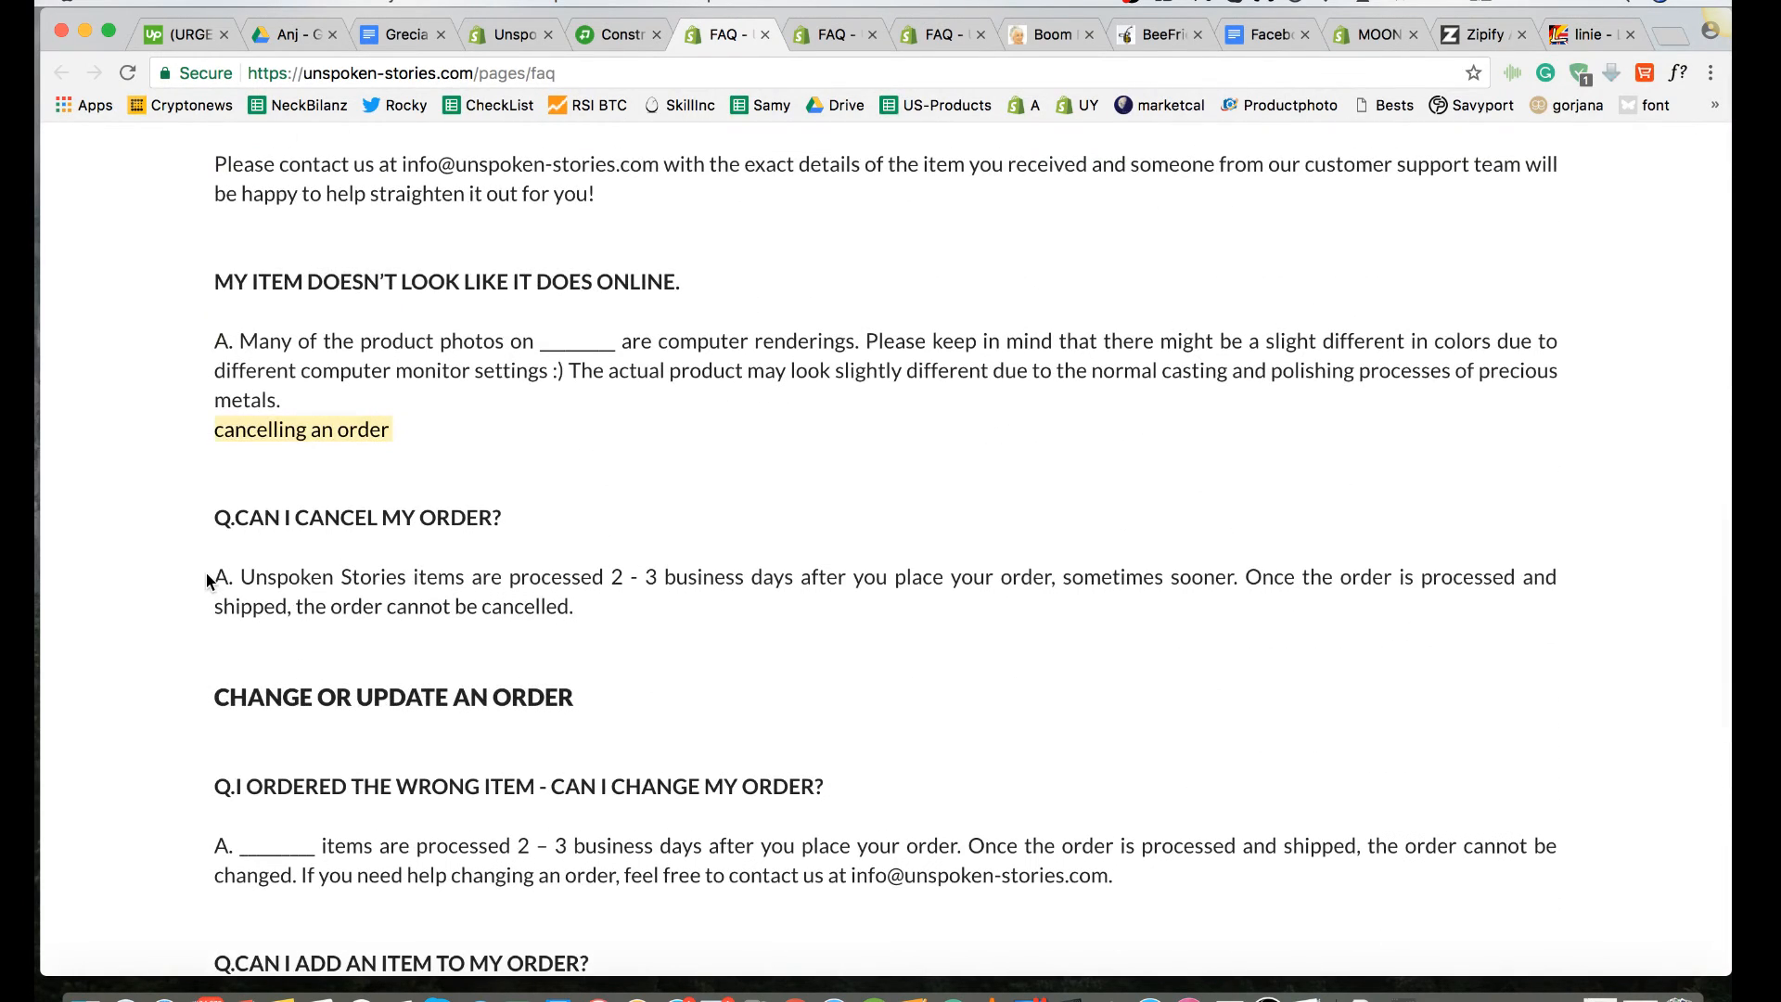
{"action": "scroll", "coordinate": [206, 581], "scroll_direction": "up", "scroll_amount": 3}
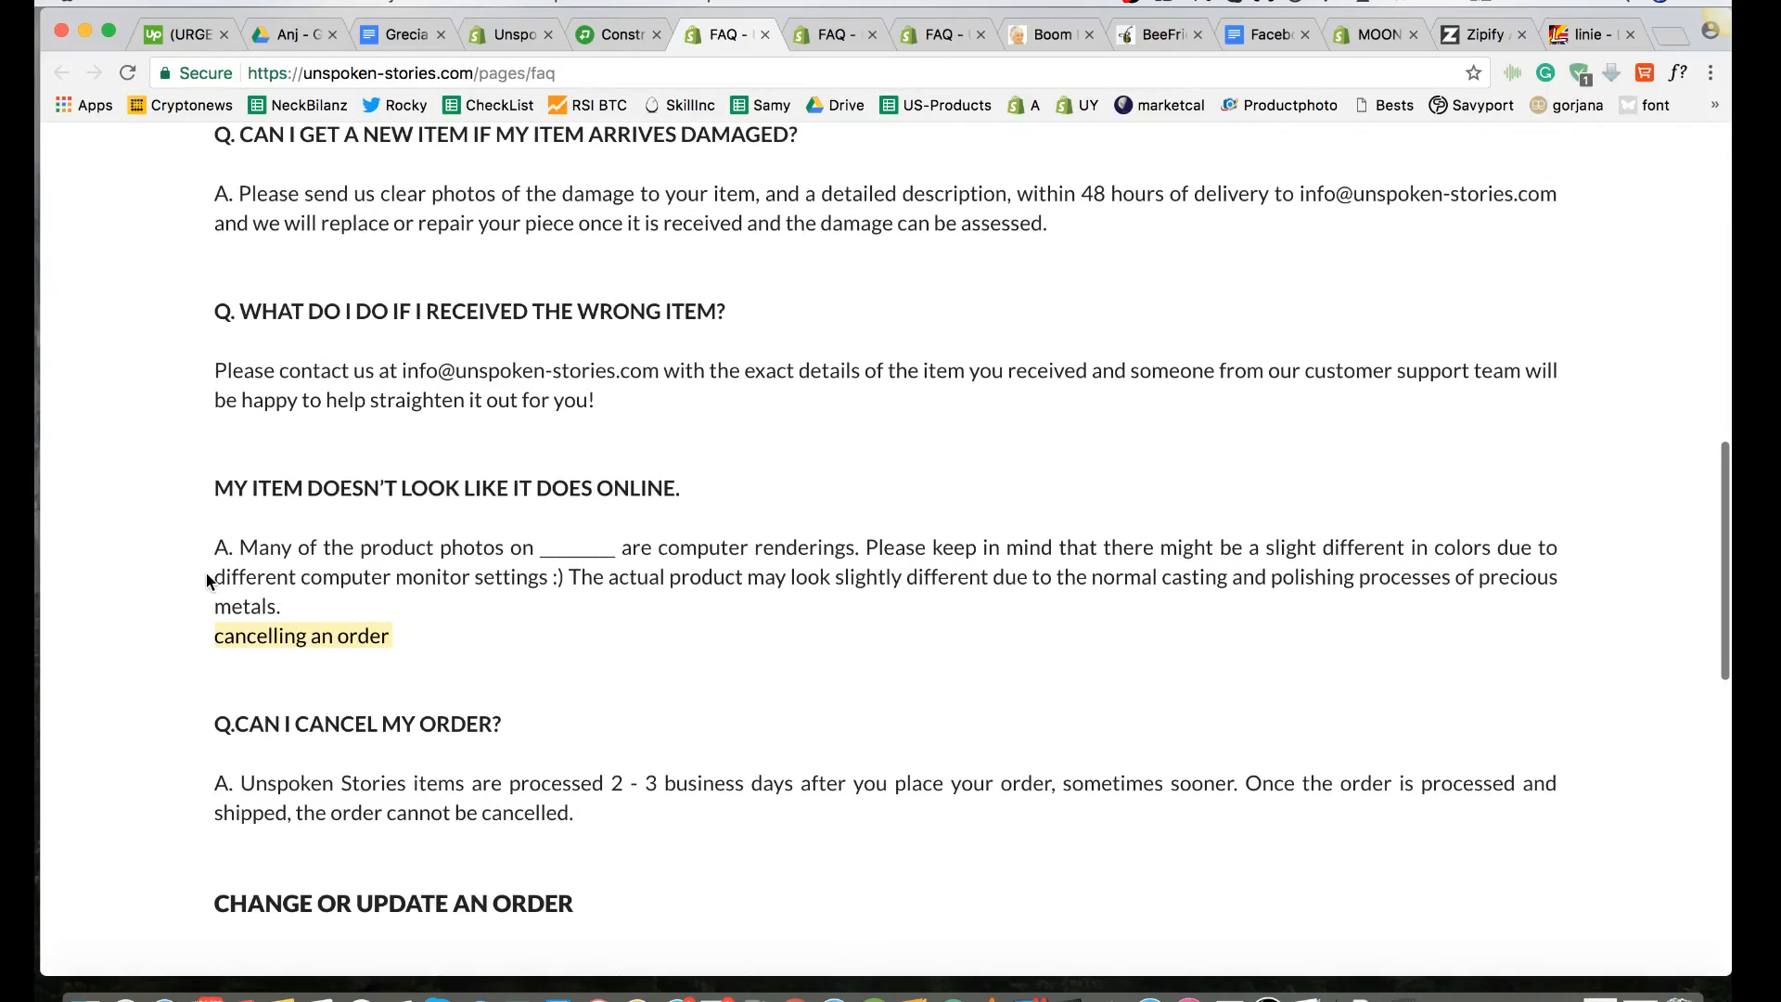
{"action": "scroll", "coordinate": [208, 580], "scroll_direction": "up", "scroll_amount": 4}
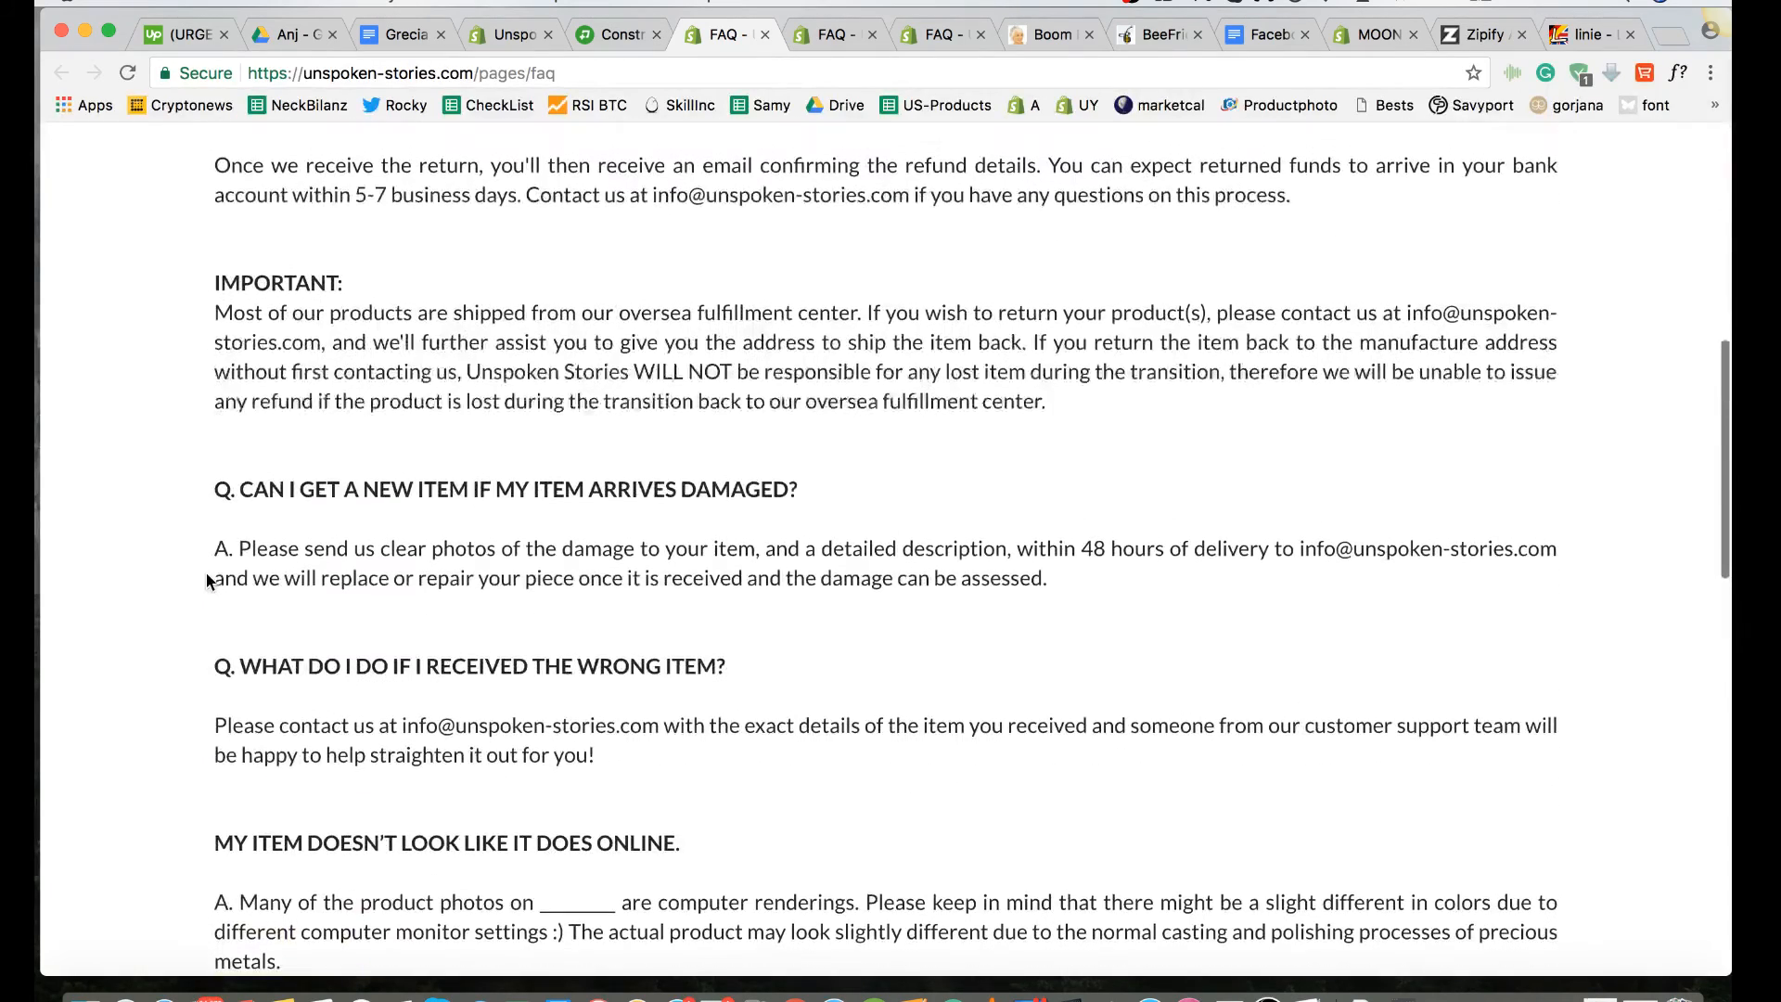
{"action": "scroll", "coordinate": [207, 581], "scroll_direction": "down", "scroll_amount": 4}
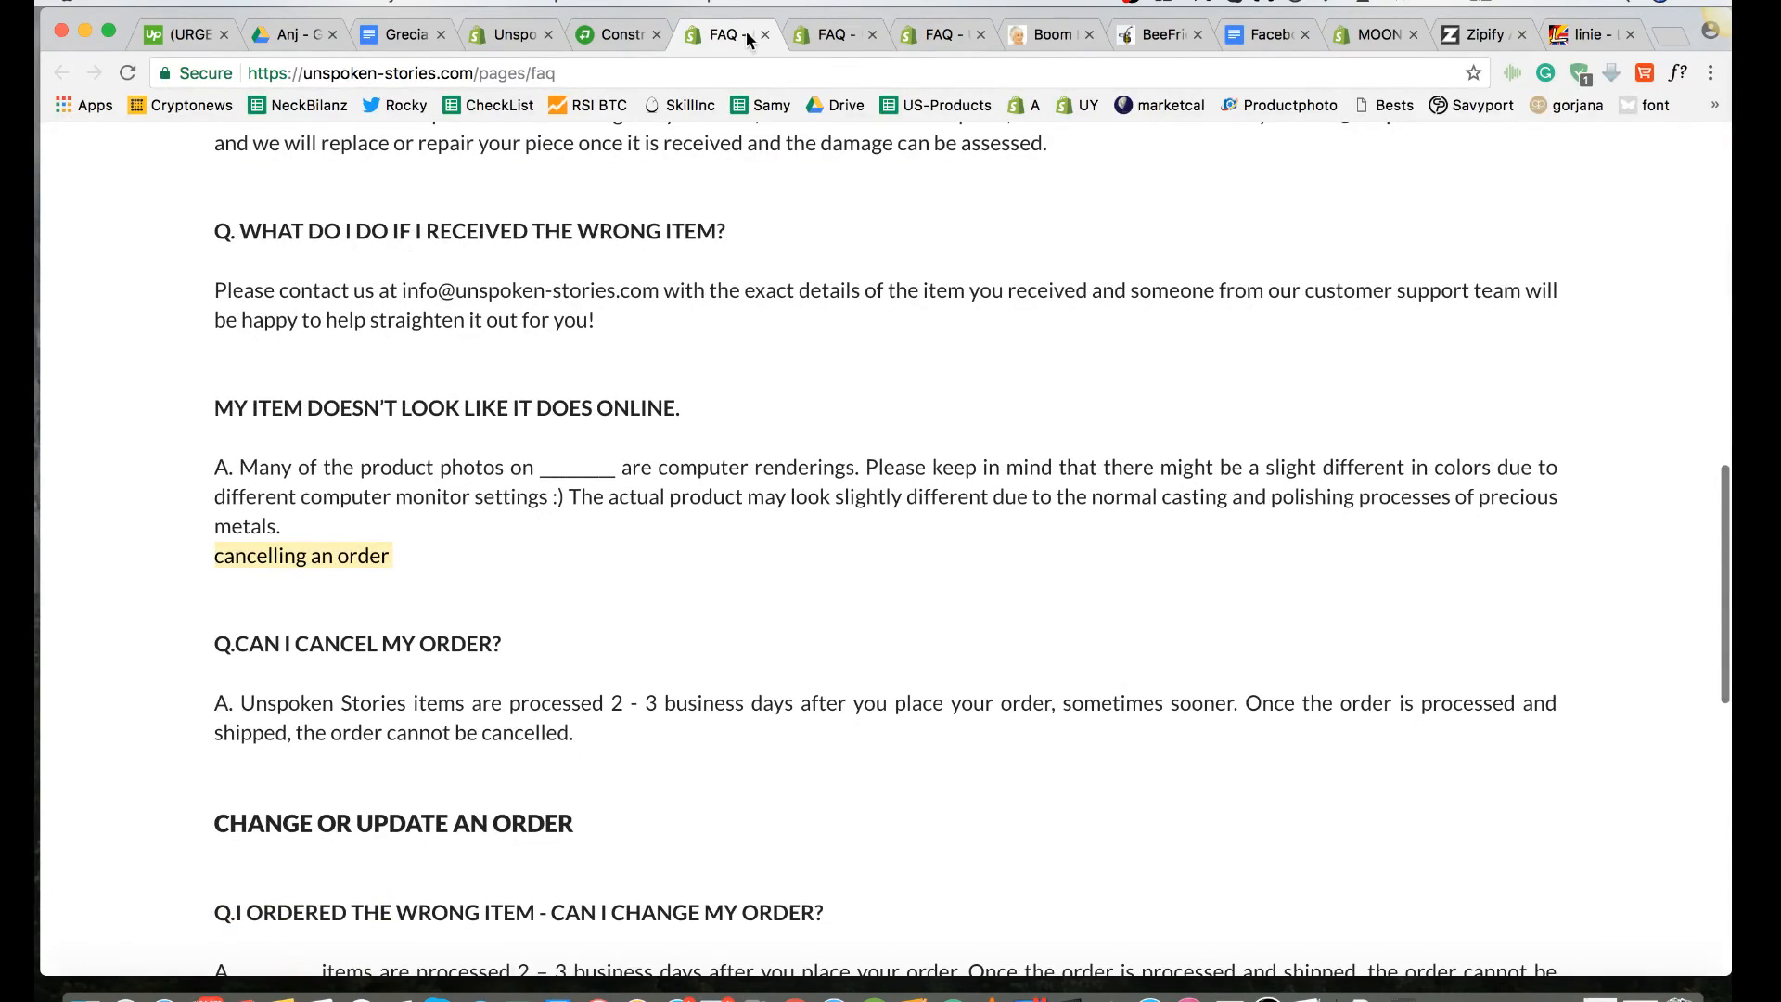
Step: Switch back to the page editor, open the FAQ text block and insert two blank lines above the "cancelling an order" line
{"action": "left_click", "coordinate": [623, 36]}
{"action": "scroll", "coordinate": [603, 670], "scroll_direction": "up", "scroll_amount": 5}
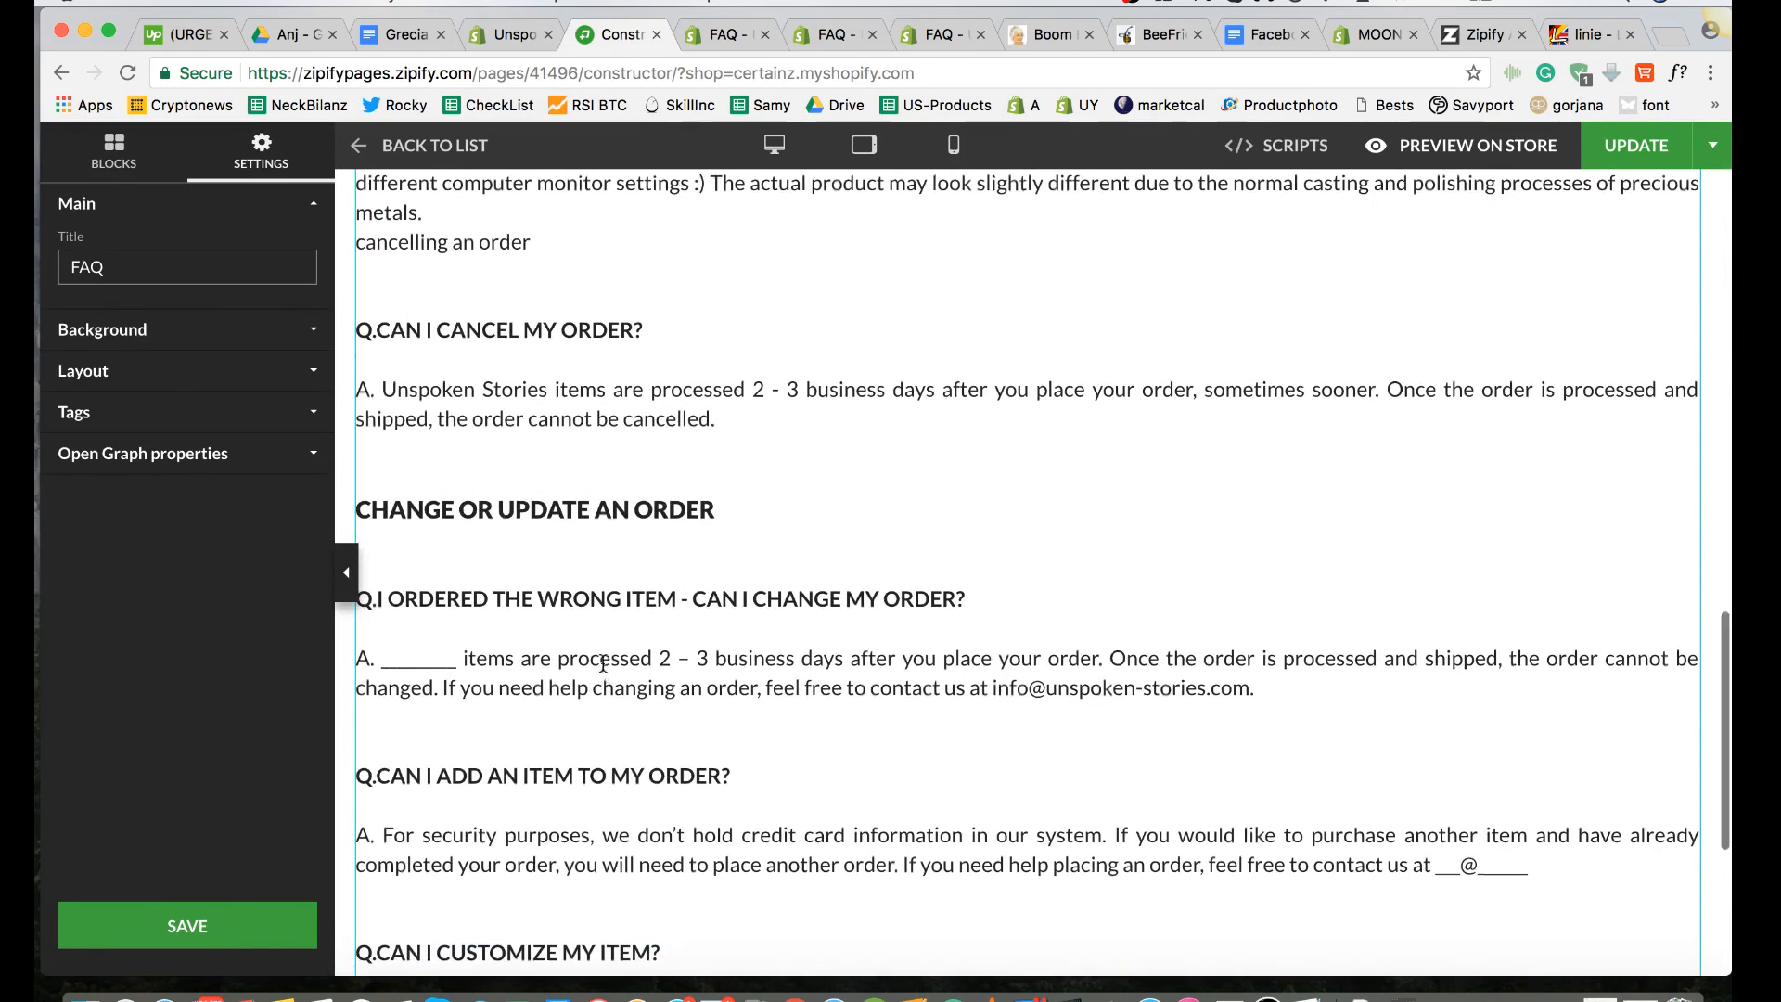
{"action": "double_click", "coordinate": [463, 504]}
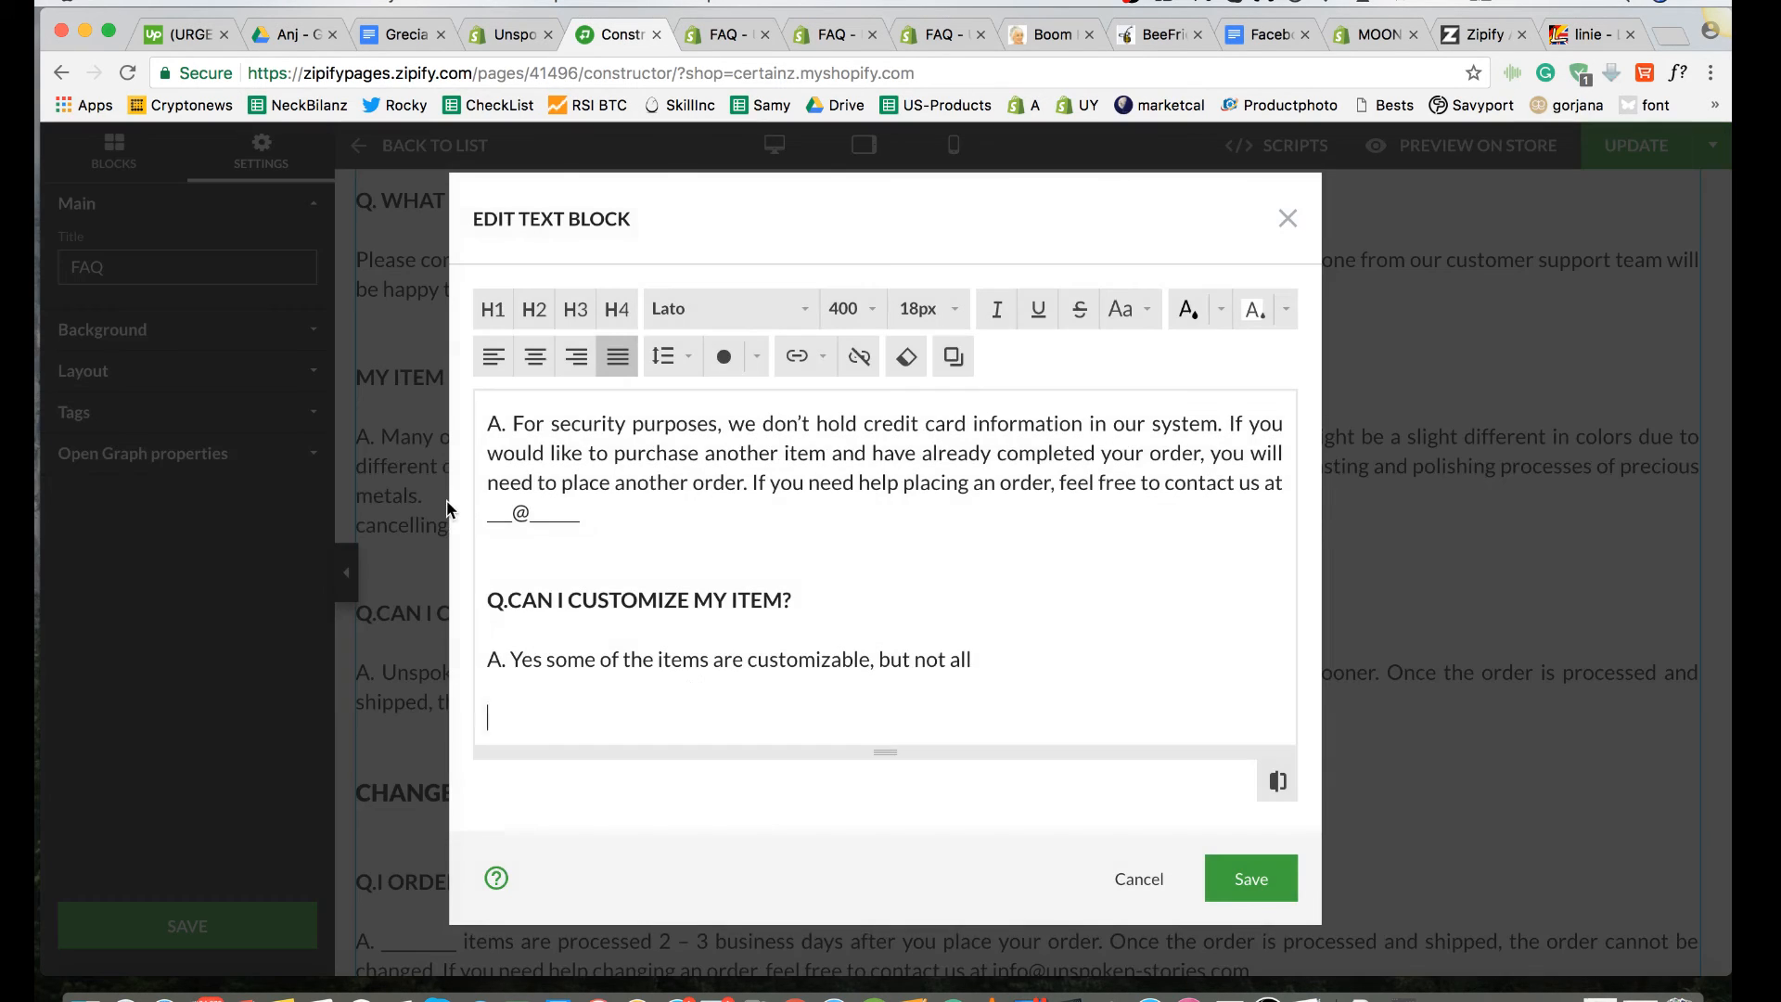
{"action": "scroll", "coordinate": [674, 646], "scroll_direction": "up", "scroll_amount": 6}
{"action": "scroll", "coordinate": [673, 646], "scroll_direction": "up", "scroll_amount": 3}
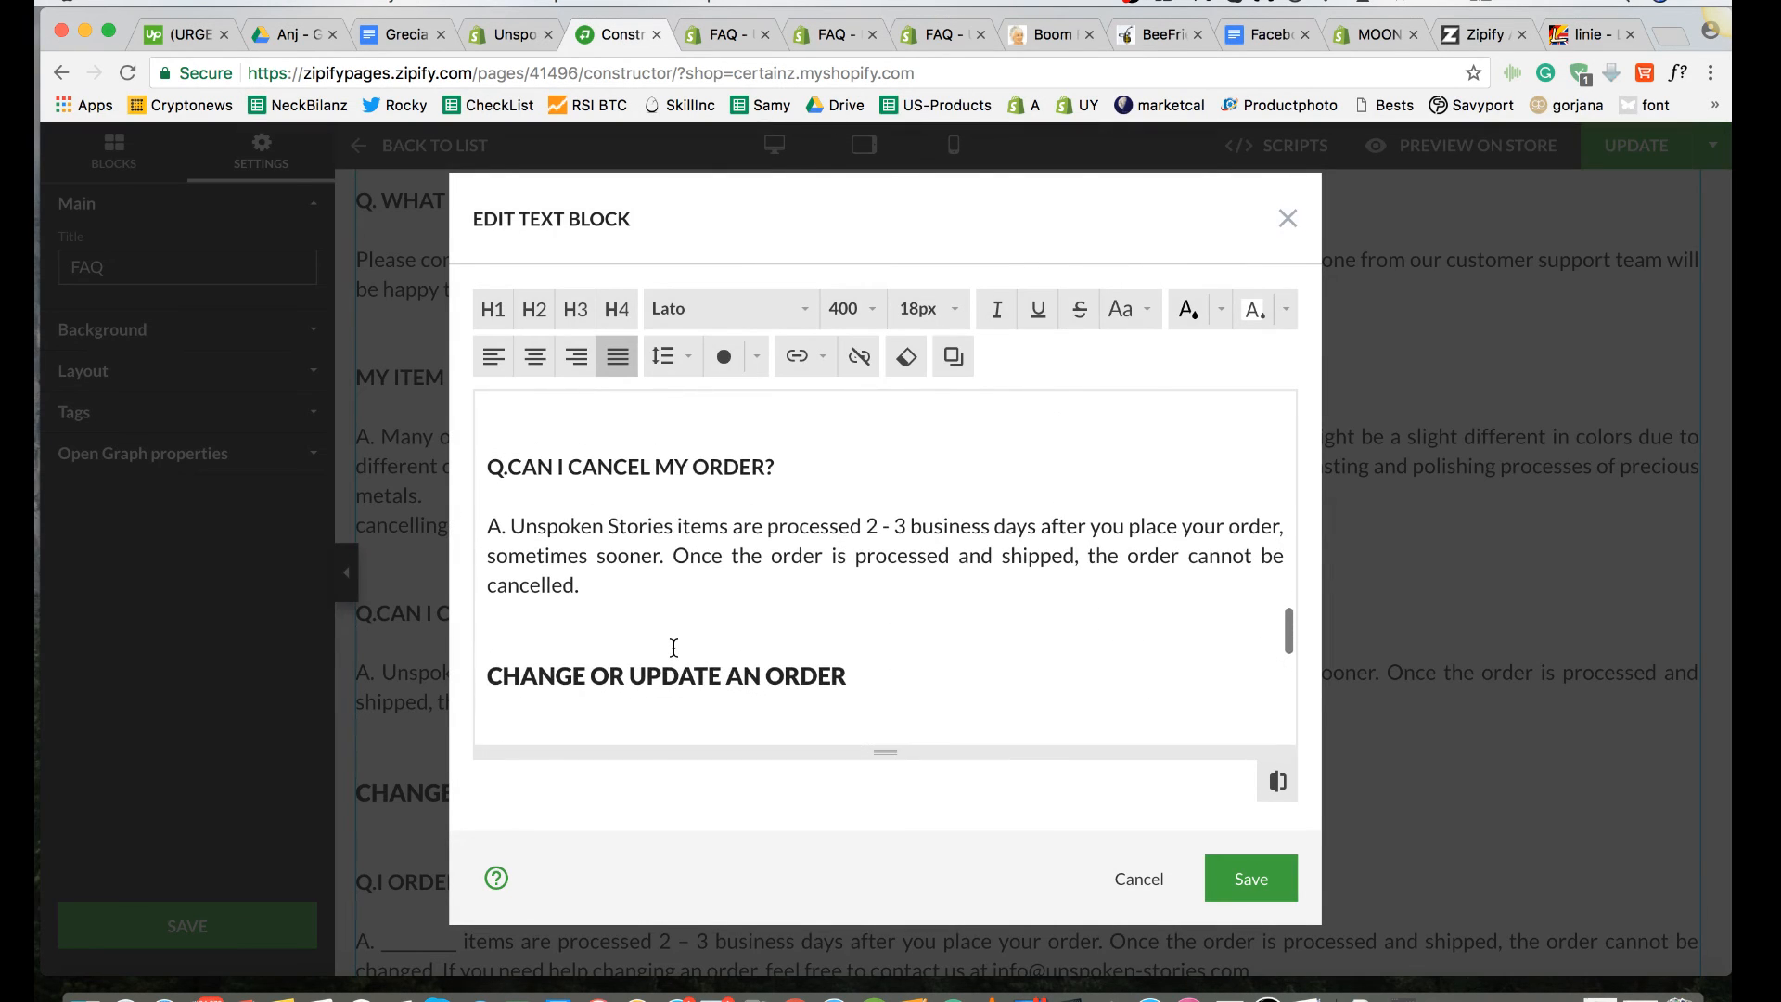
{"action": "scroll", "coordinate": [674, 646], "scroll_direction": "down", "scroll_amount": 2}
{"action": "scroll", "coordinate": [674, 647], "scroll_direction": "up", "scroll_amount": 3}
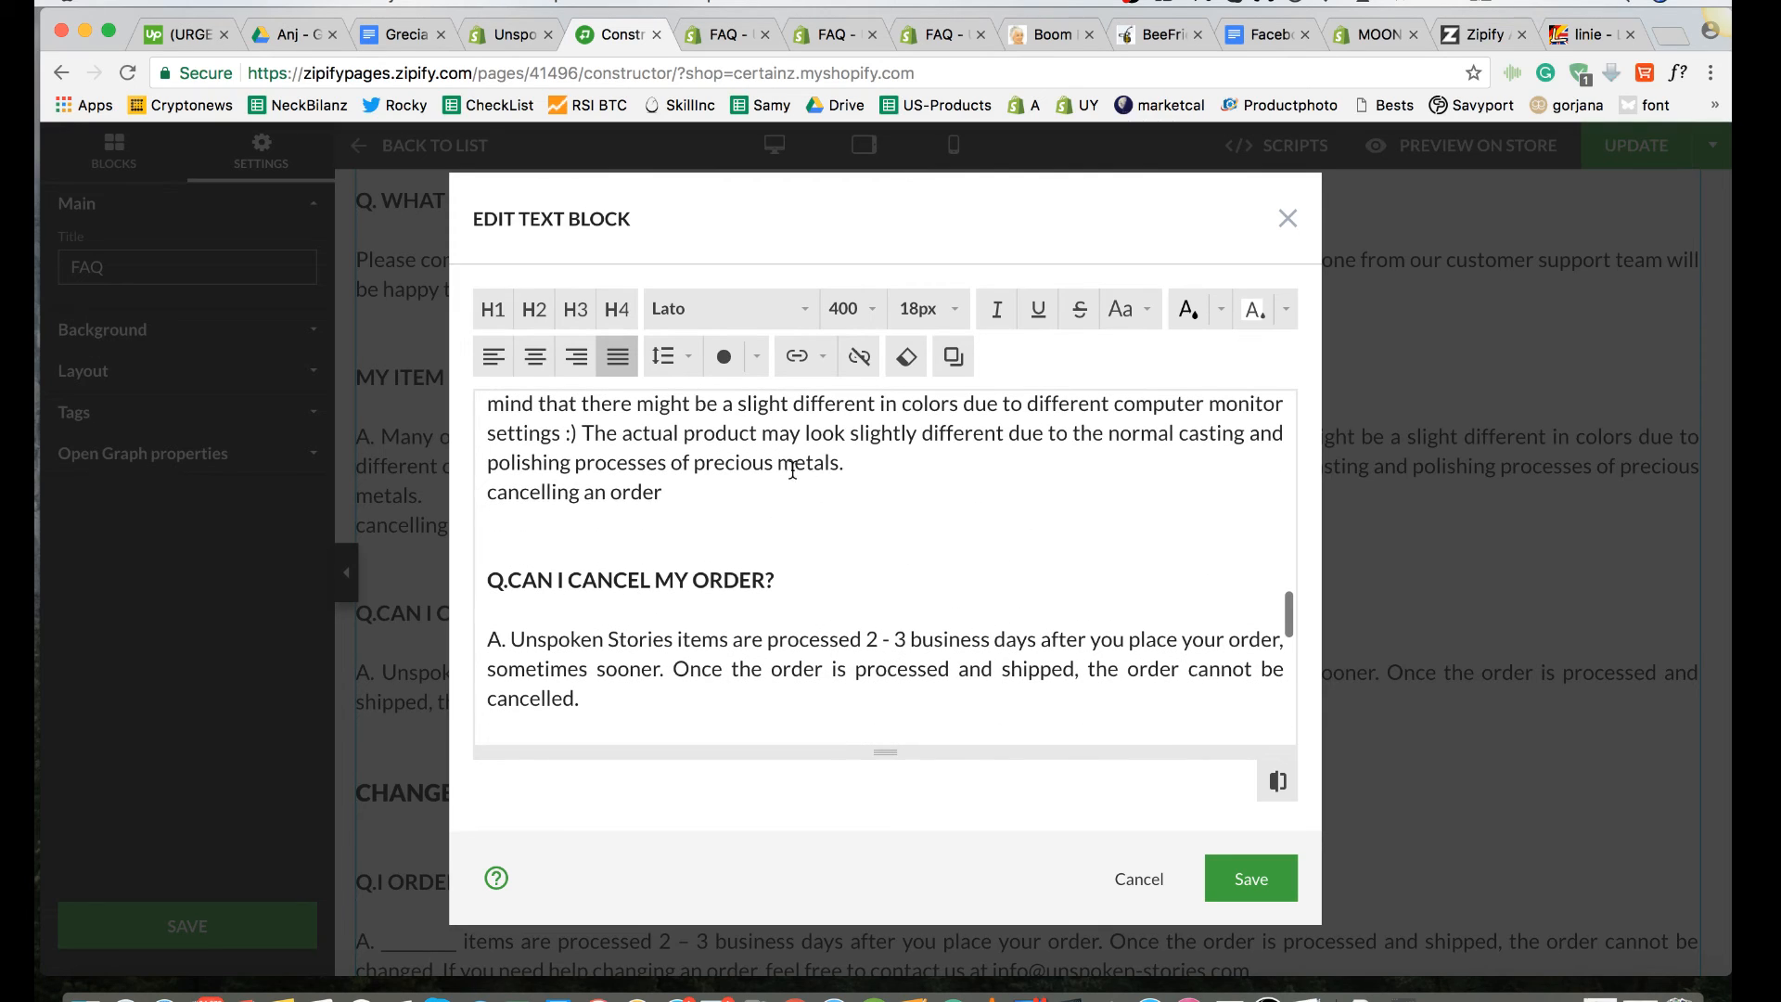
{"action": "key", "text": "Return"}
{"action": "key", "text": "Return"}
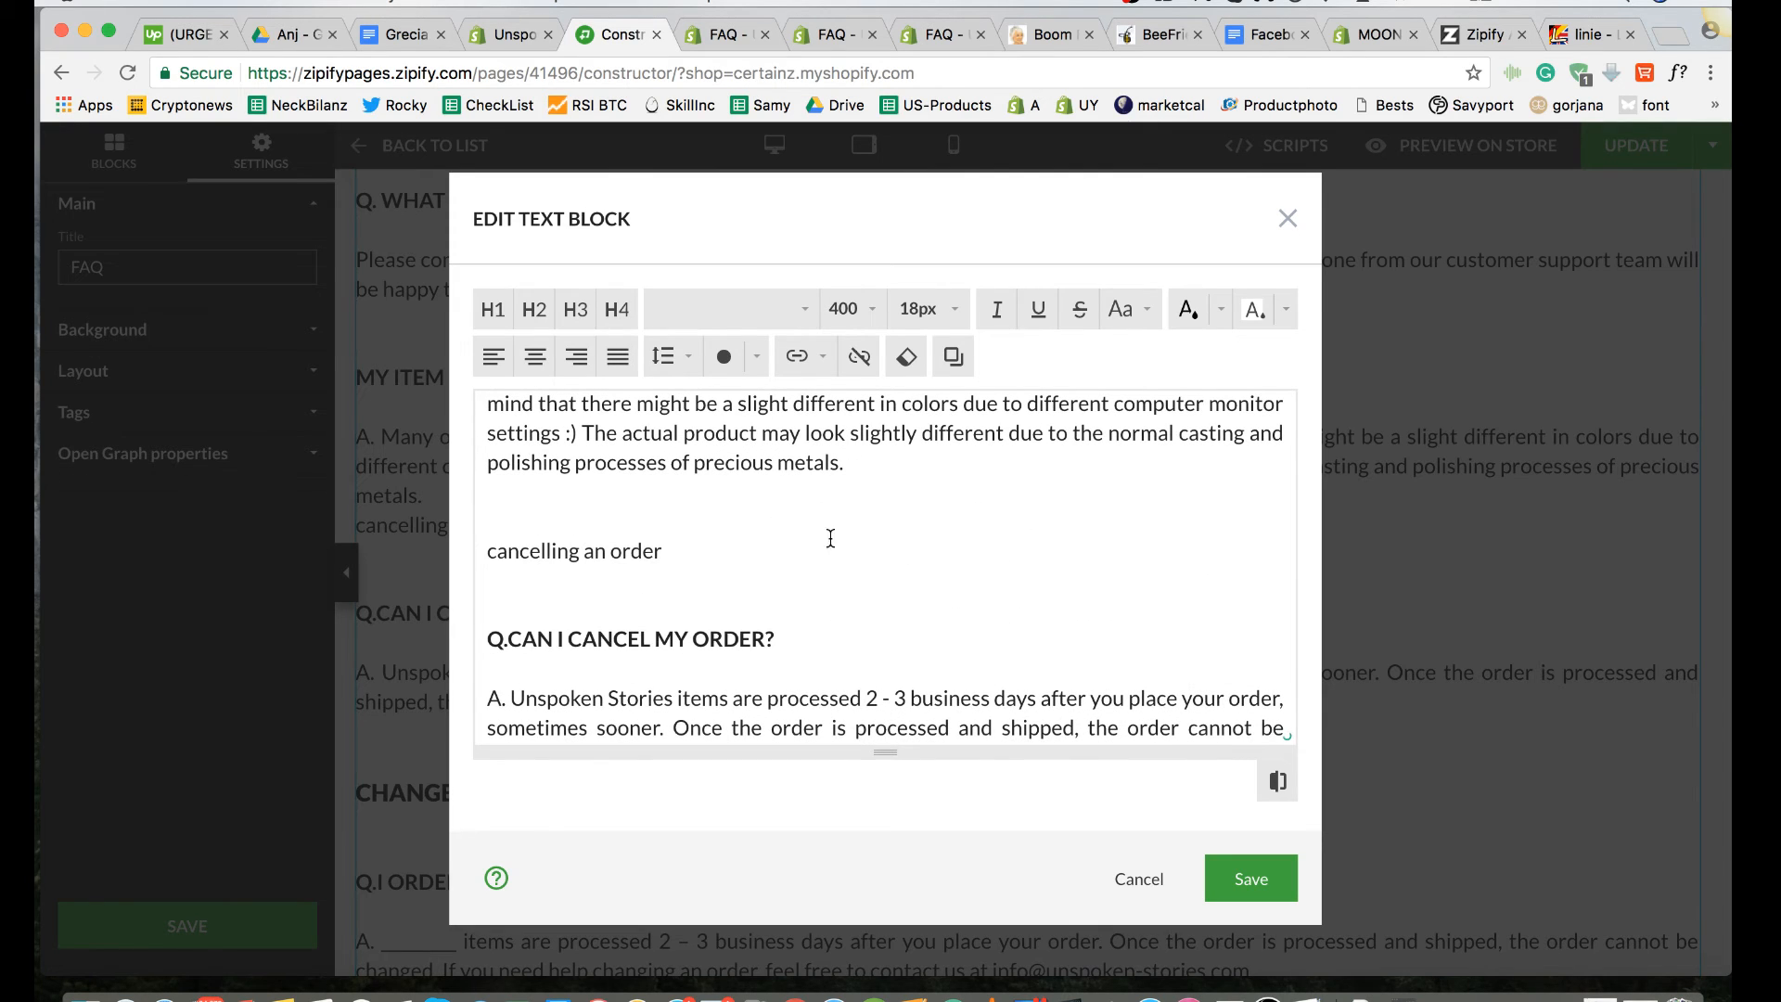
Step: Try to change the letter case of the "cancelling an order" line and set its font size to 20
{"action": "left_click_drag", "start_coordinate": [668, 553], "coordinate": [489, 551]}
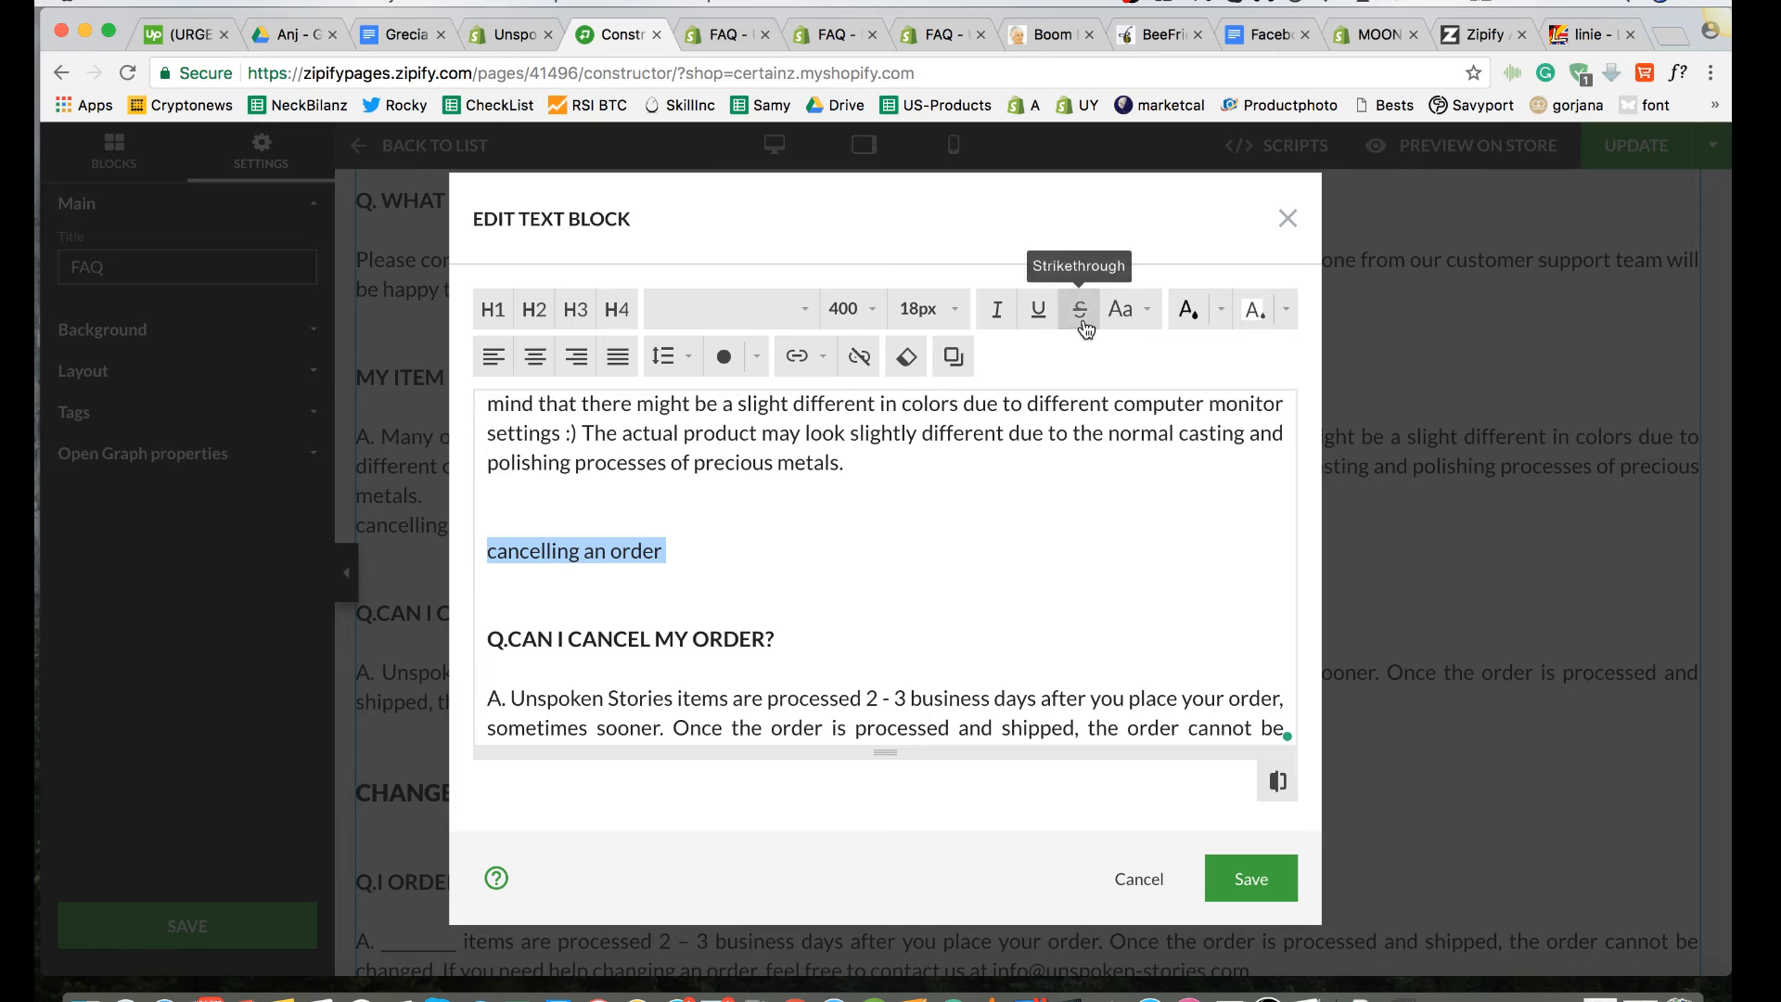
{"action": "left_click", "coordinate": [1124, 309]}
{"action": "left_click", "coordinate": [1154, 384]}
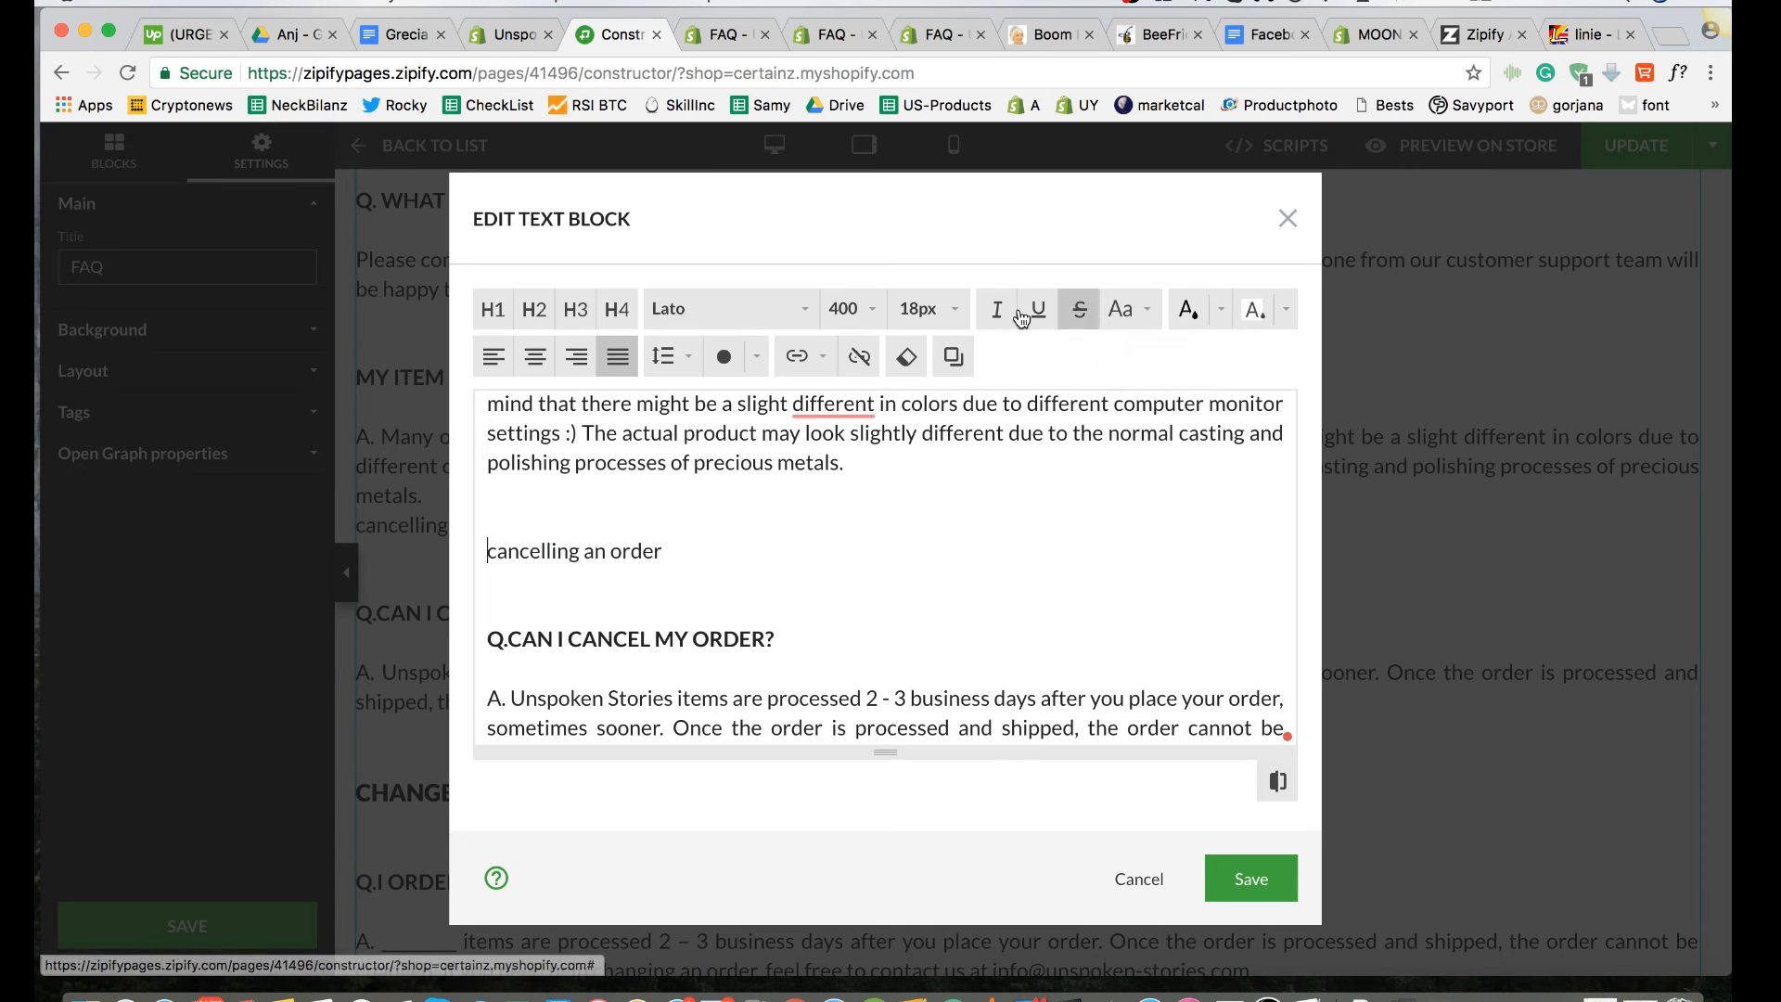
{"action": "left_click", "coordinate": [926, 309]}
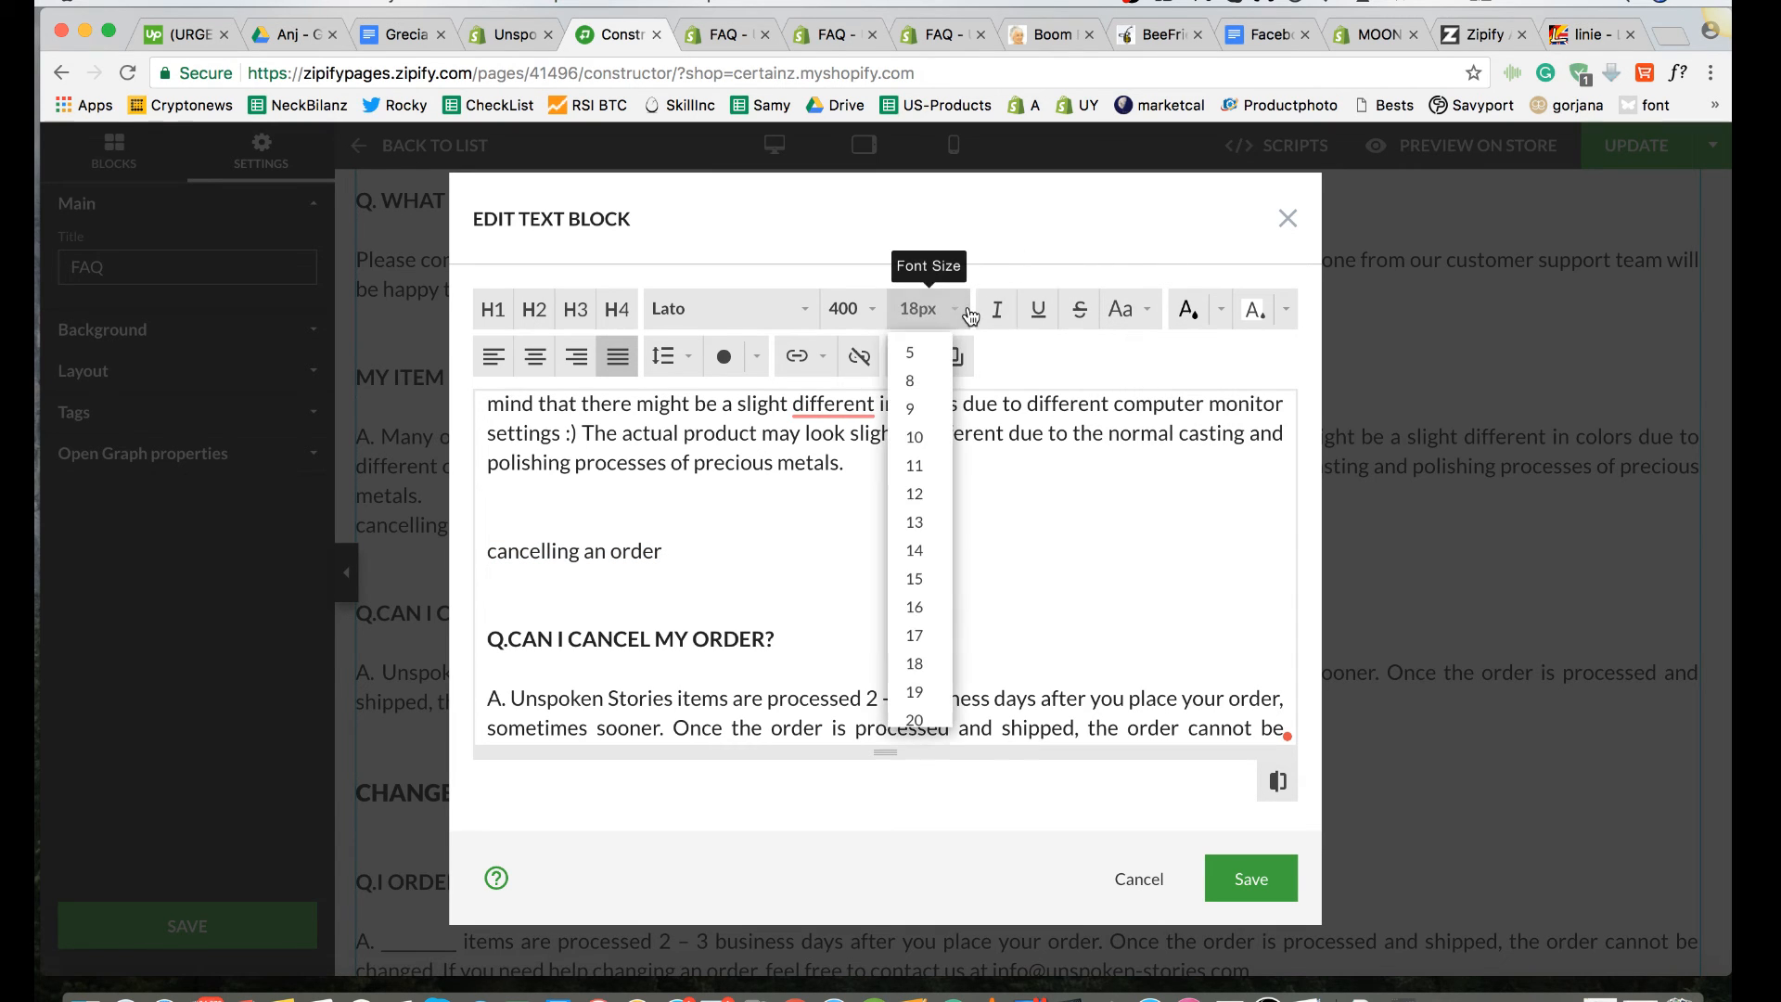
{"action": "left_click", "coordinate": [925, 720]}
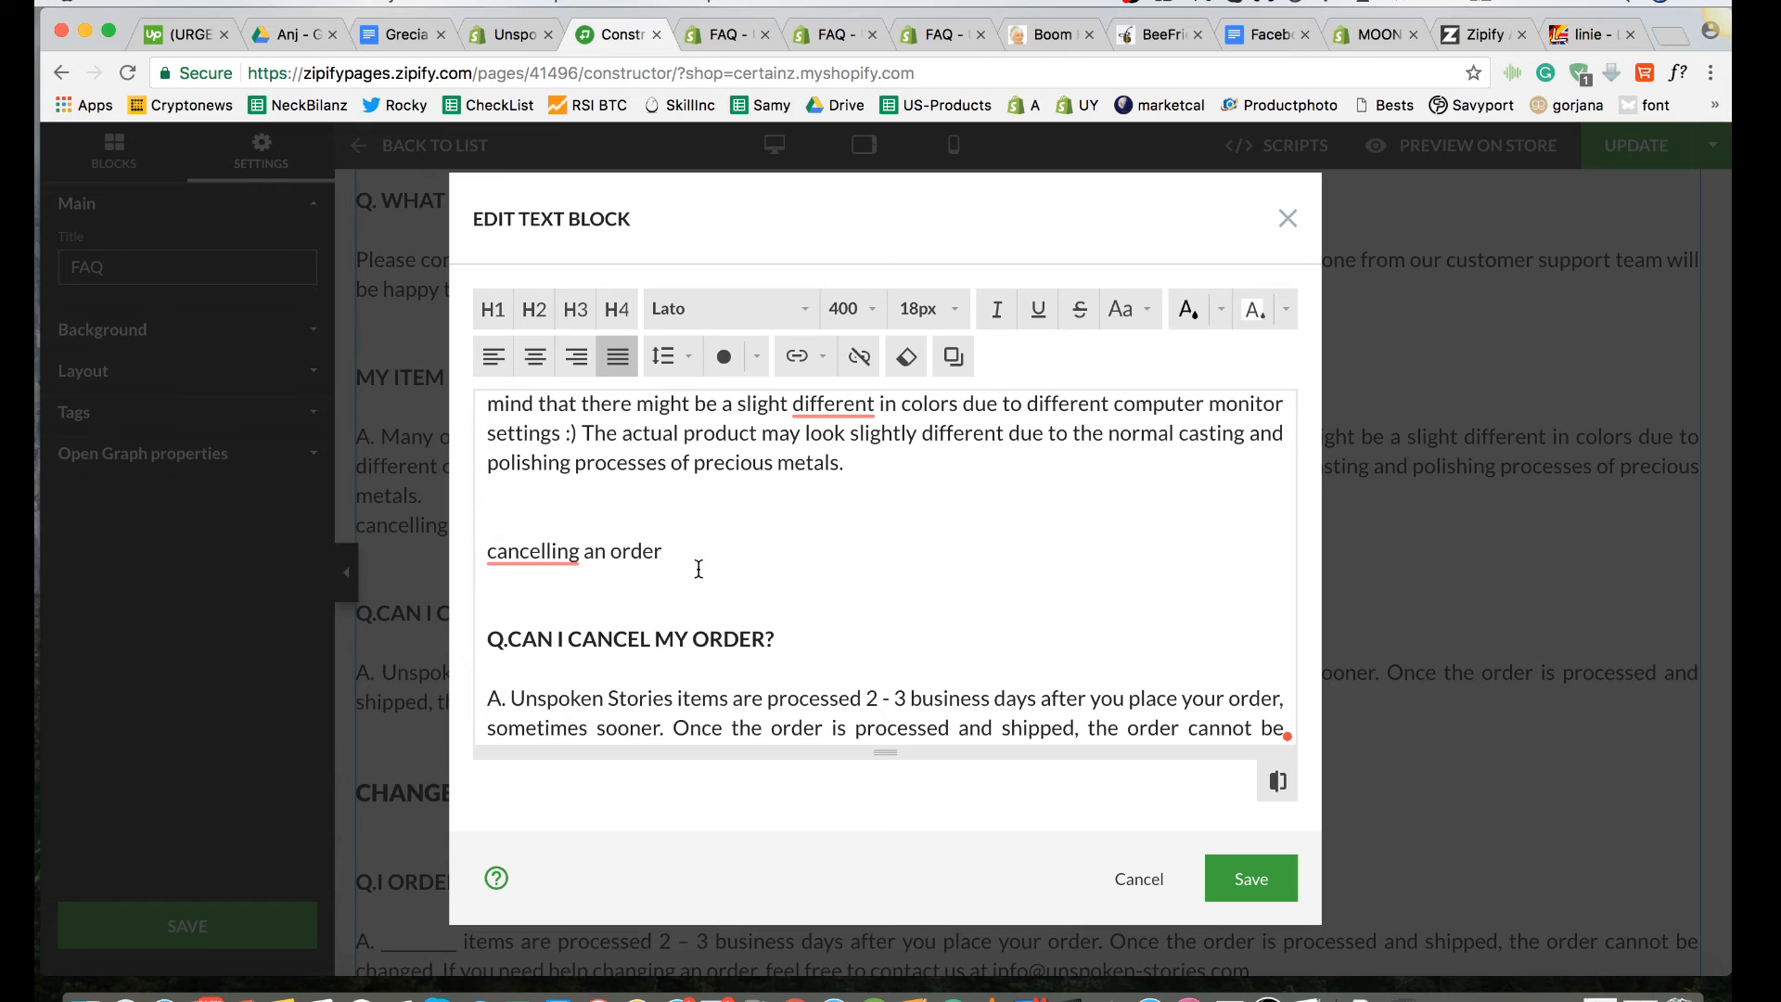
Step: Format the "cancelling an order" line as a section heading with 20px size, font weight 900 and uppercase letters
{"action": "left_click_drag", "start_coordinate": [570, 549], "coordinate": [517, 533]}
{"action": "left_click", "coordinate": [926, 309]}
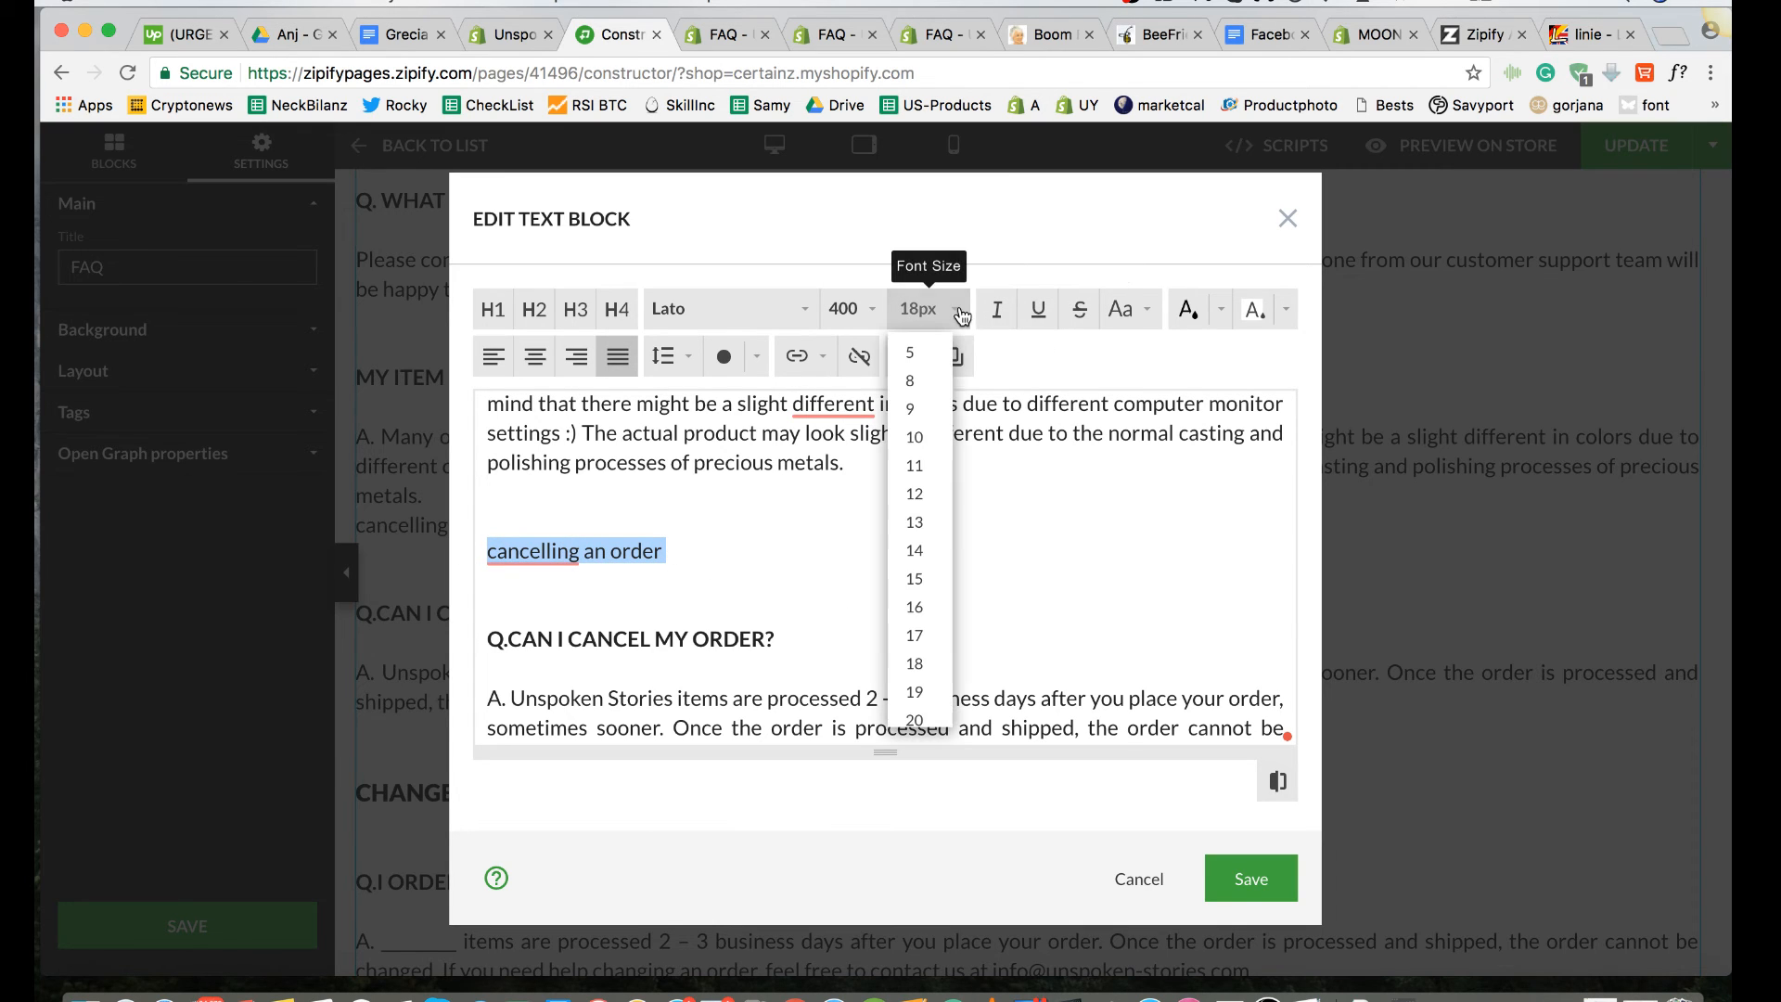
{"action": "scroll", "coordinate": [944, 564], "scroll_direction": "down", "scroll_amount": 2}
{"action": "left_click", "coordinate": [915, 641]}
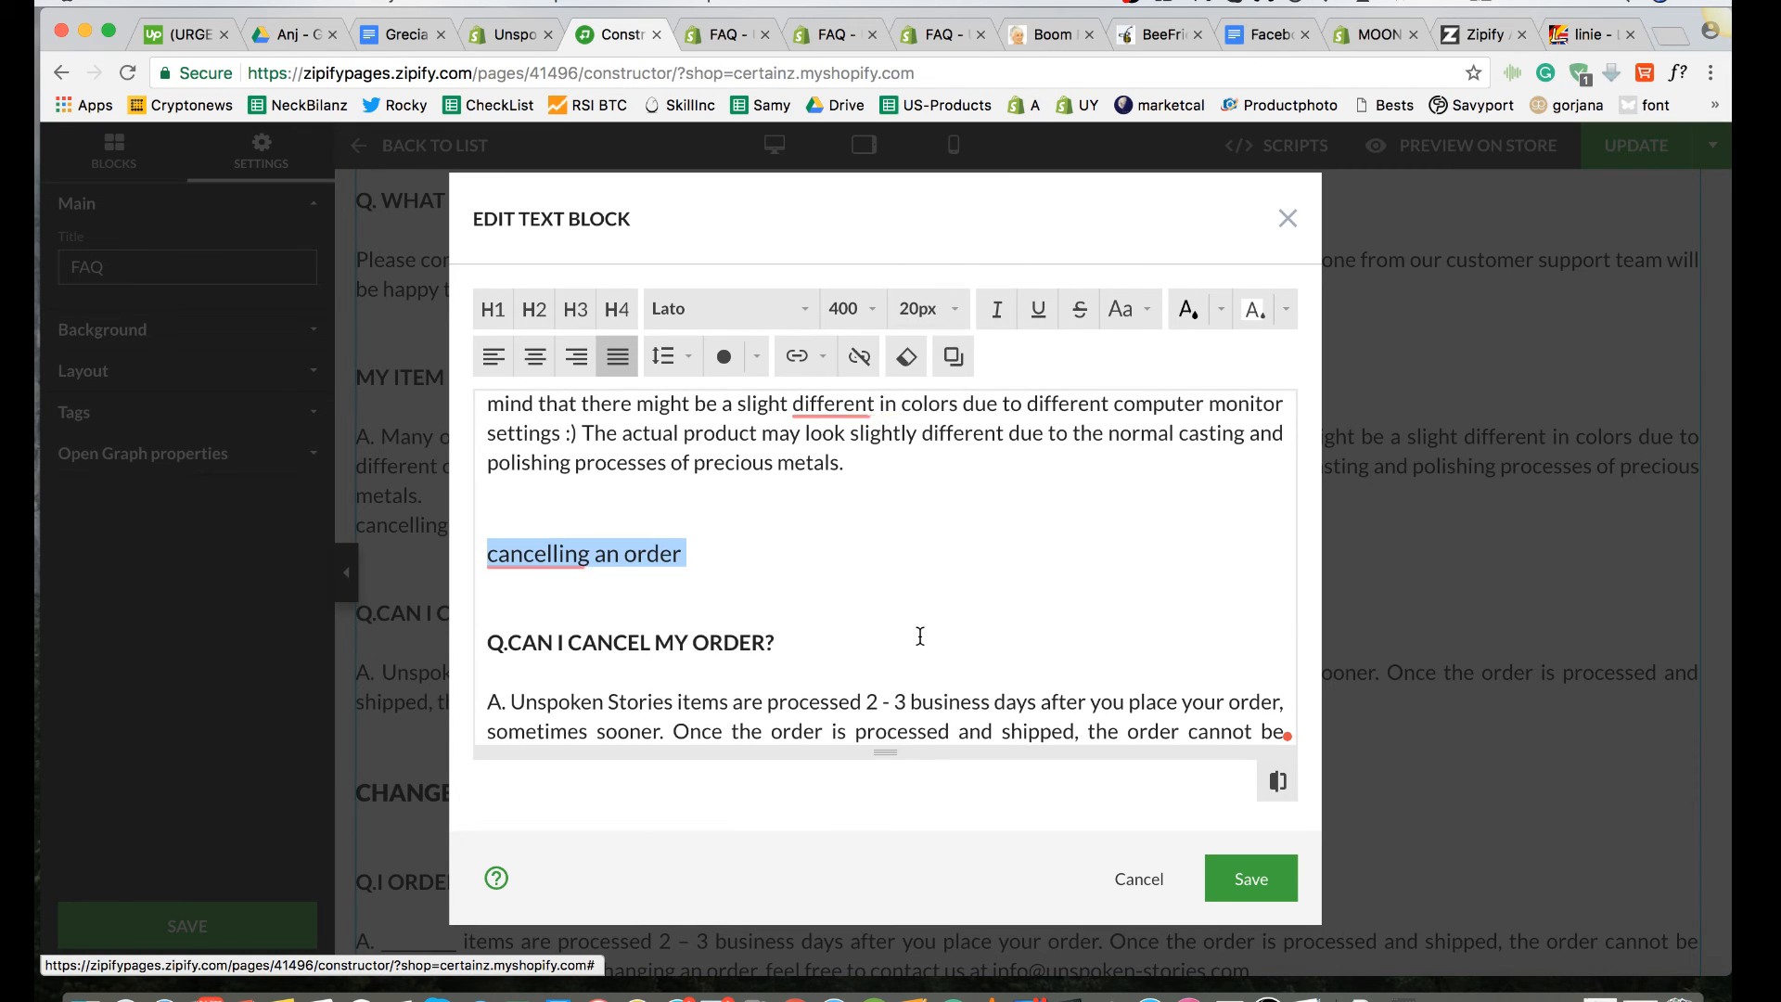
{"action": "left_click", "coordinate": [870, 309]}
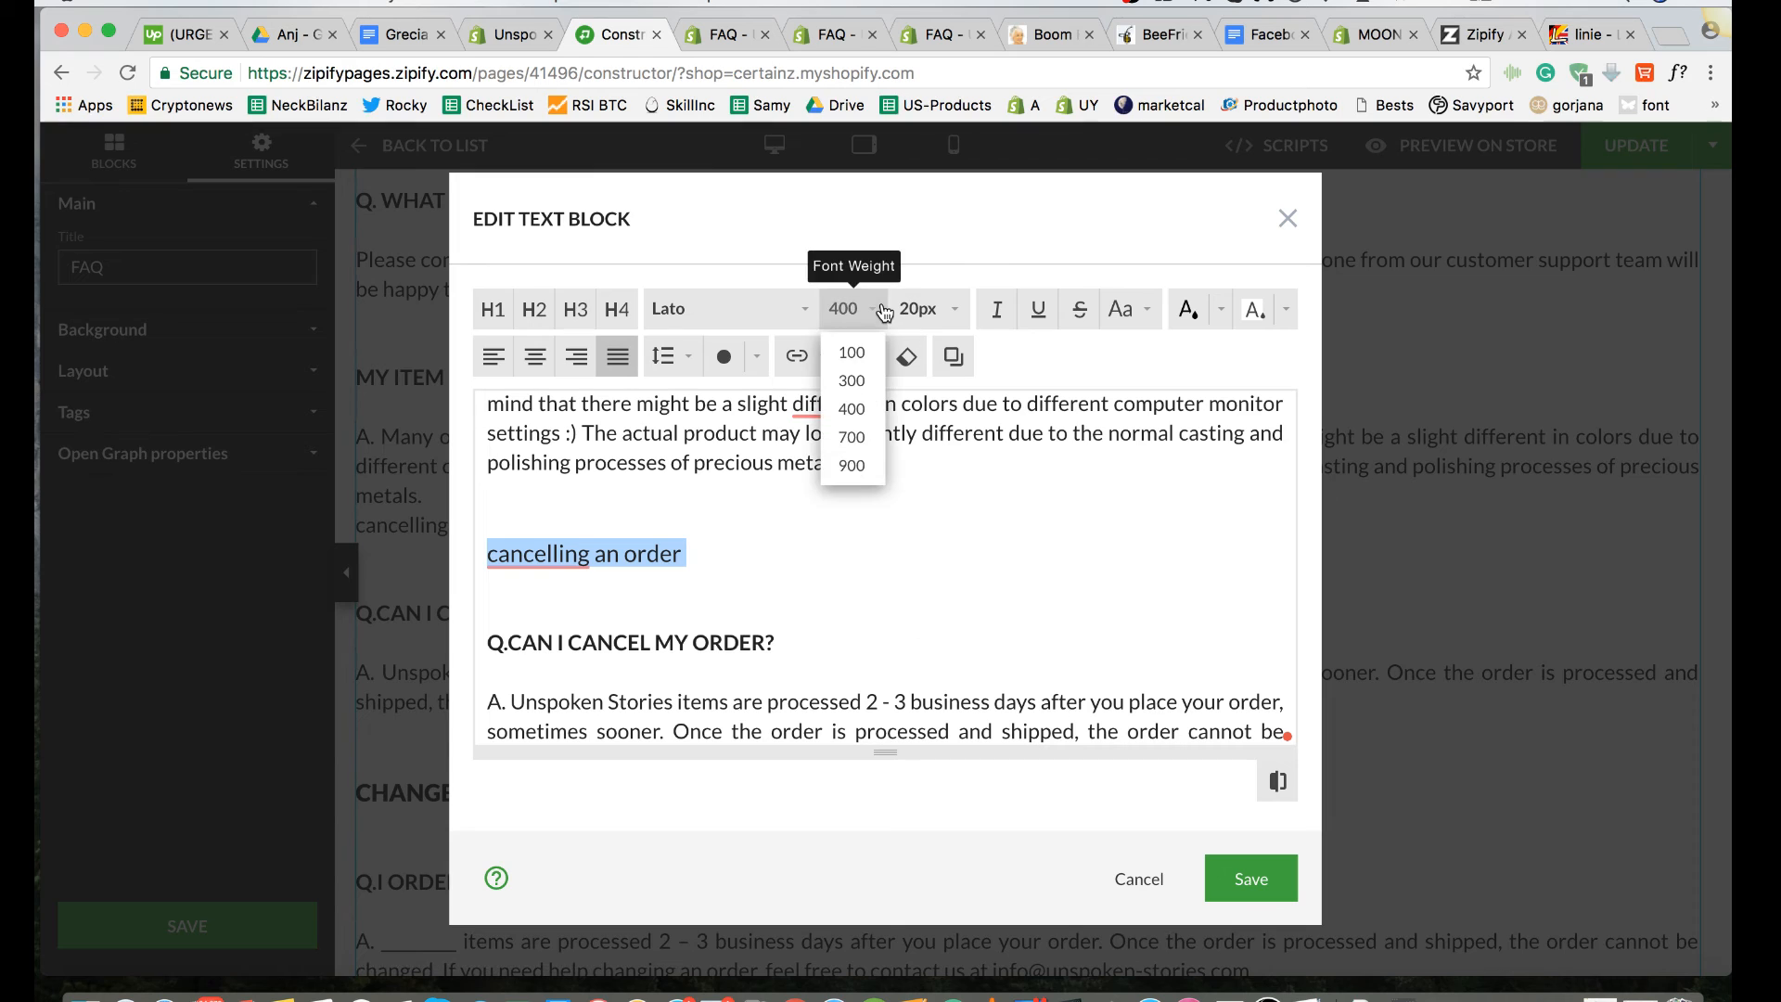
{"action": "left_click", "coordinate": [854, 472]}
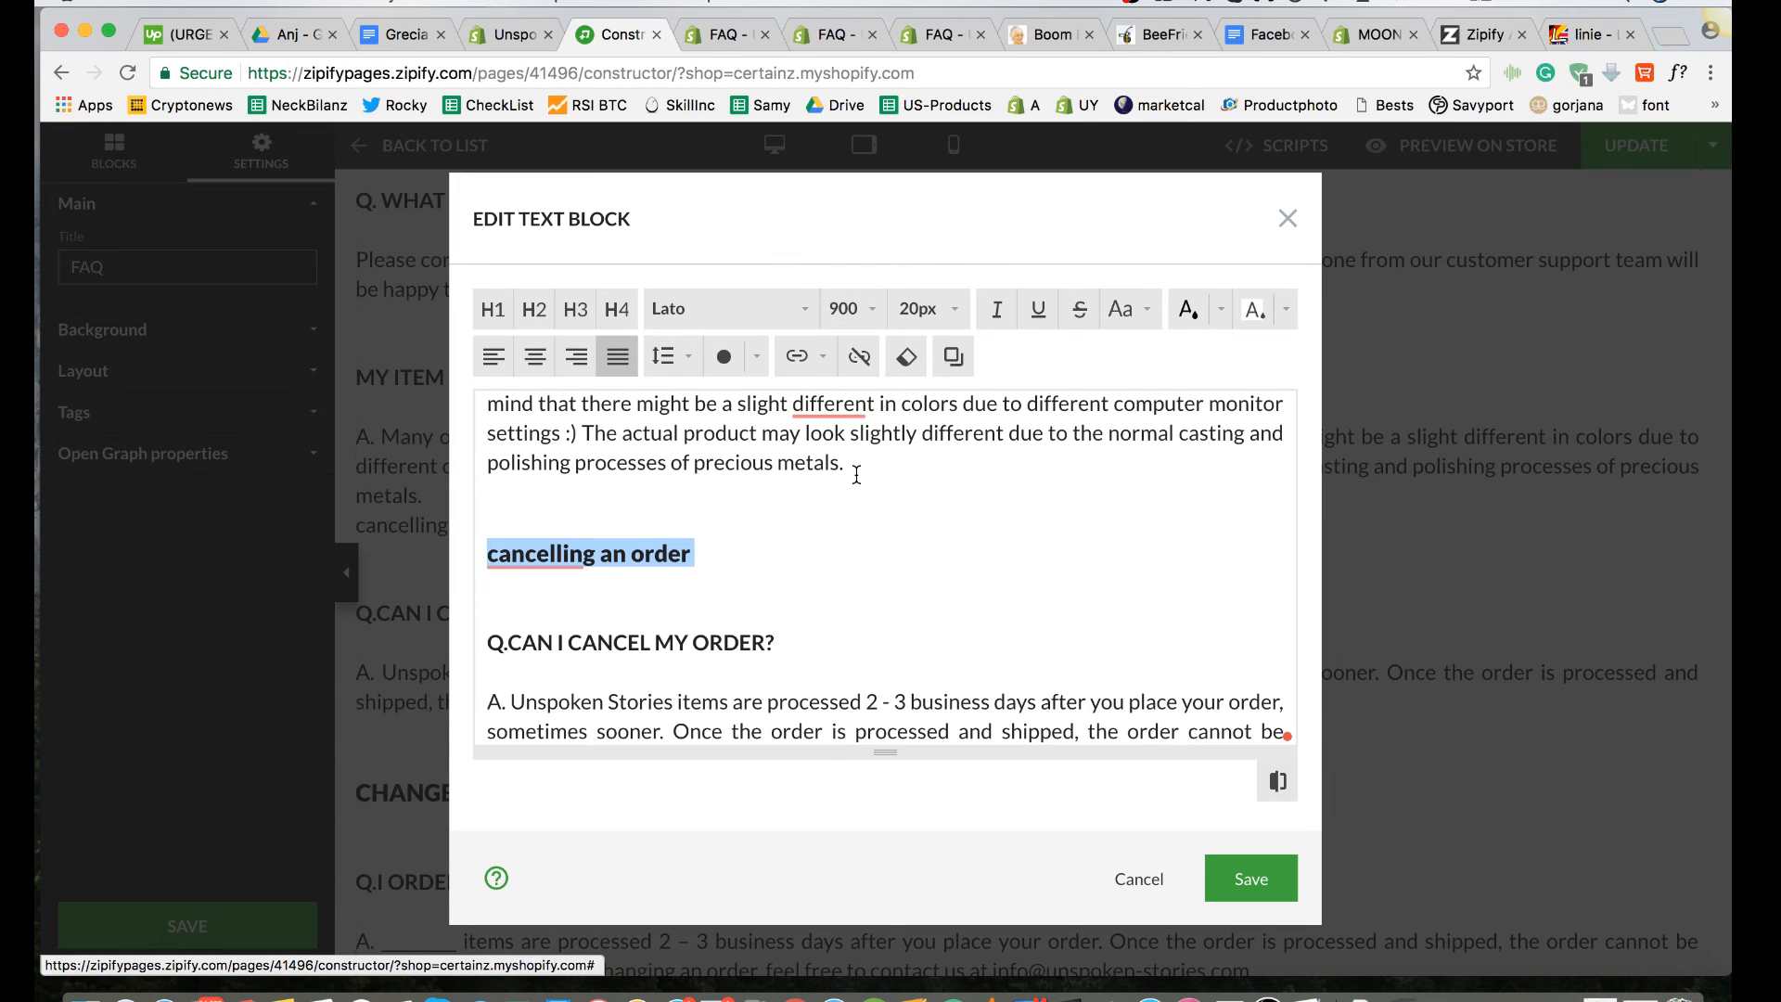
{"action": "left_click", "coordinate": [1118, 325]}
{"action": "left_click", "coordinate": [1157, 353]}
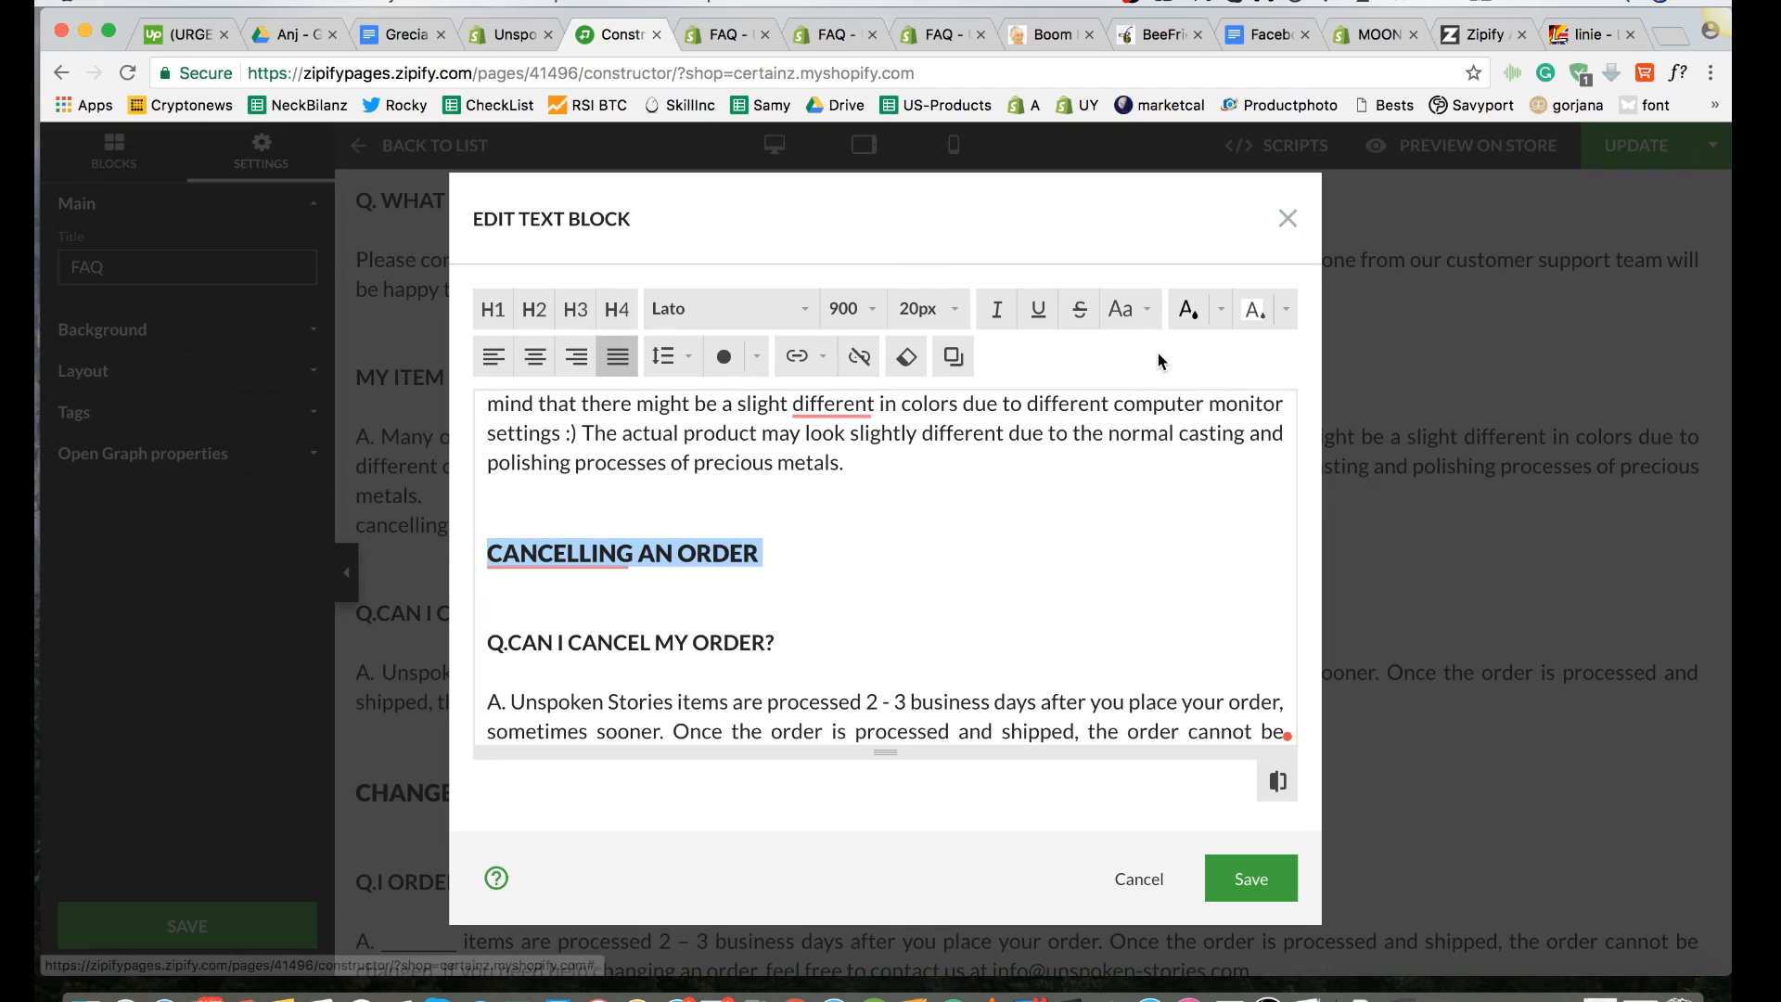
{"action": "left_click", "coordinate": [773, 548]}
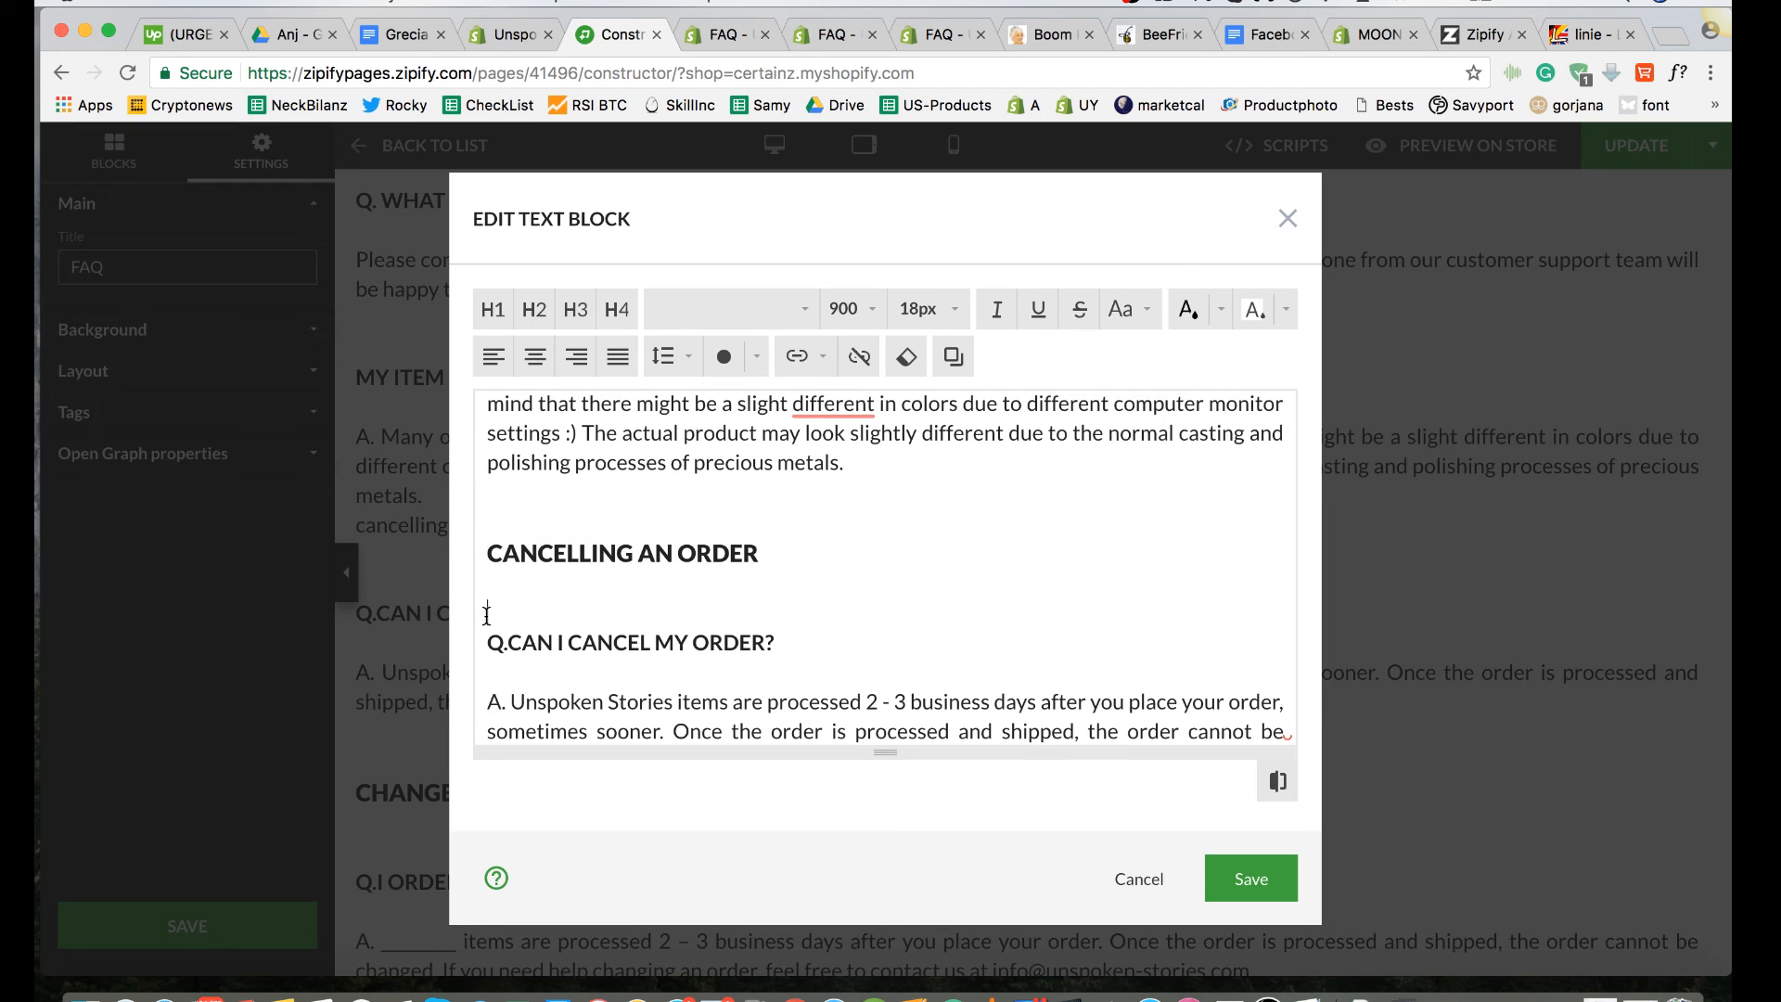
Step: Compare the blank-line spacing around the headings and questions in the text block, from Refunds & Exchanges to the last question
{"action": "scroll", "coordinate": [487, 615], "scroll_direction": "down", "scroll_amount": 20}
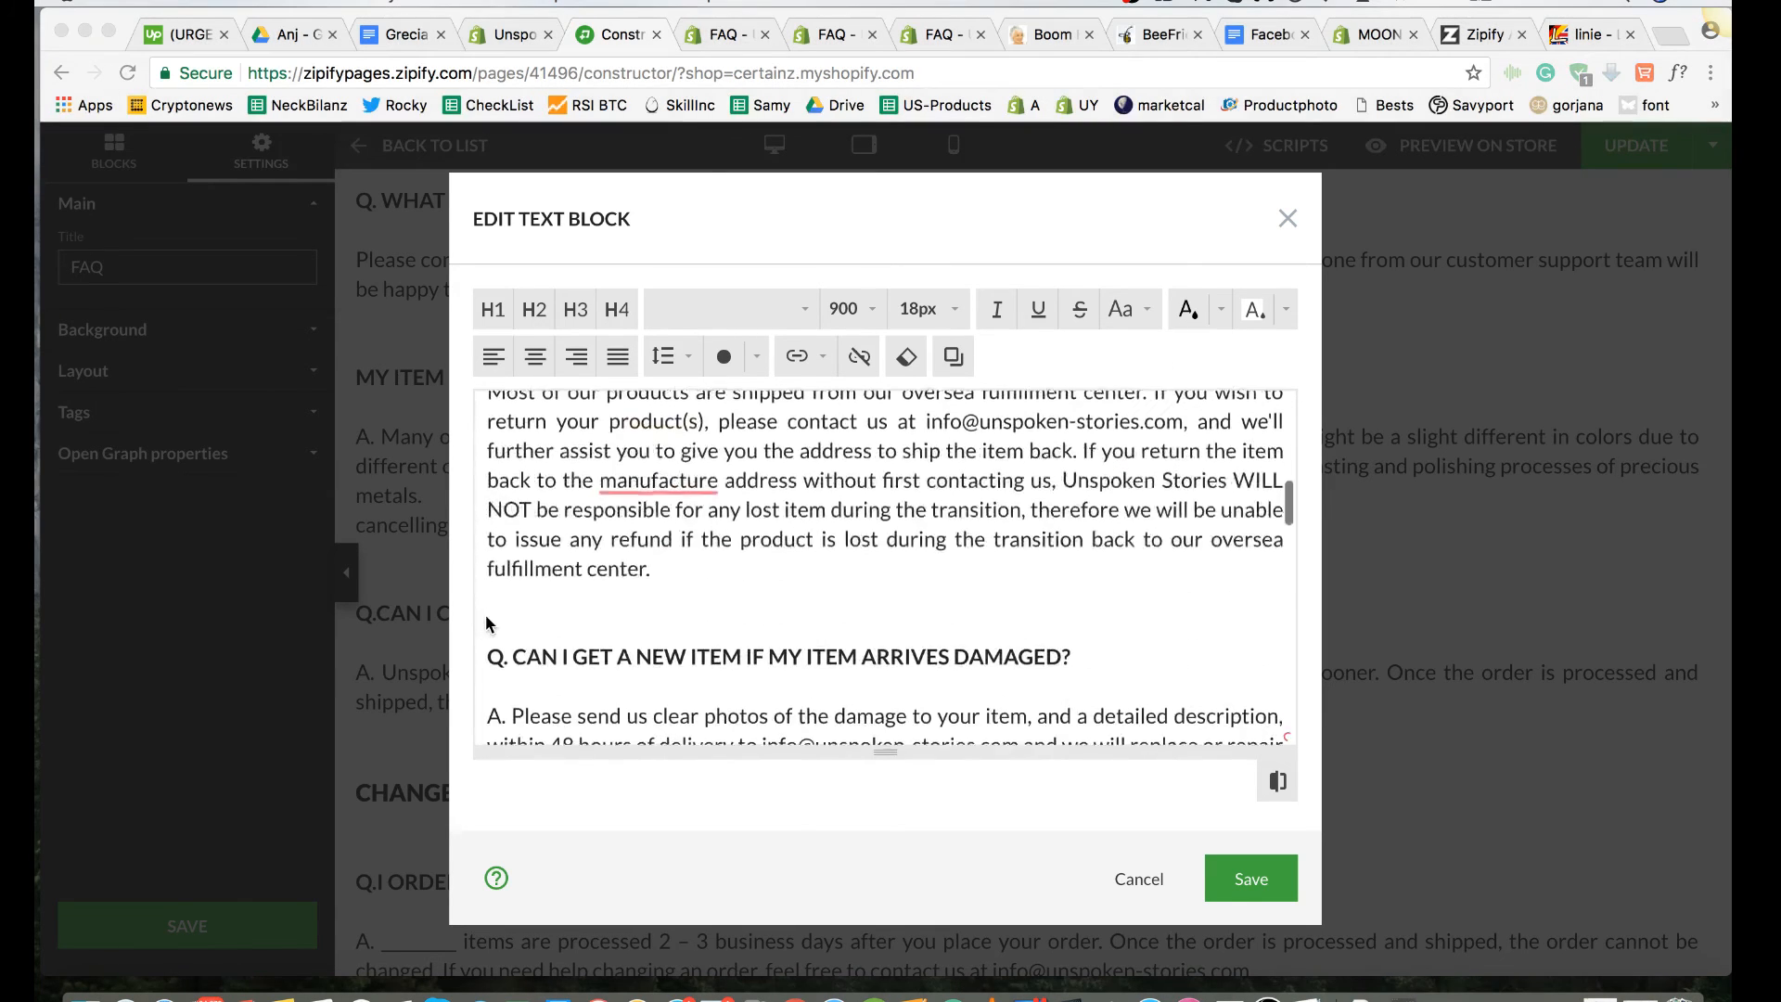
{"action": "left_click", "coordinate": [491, 462]}
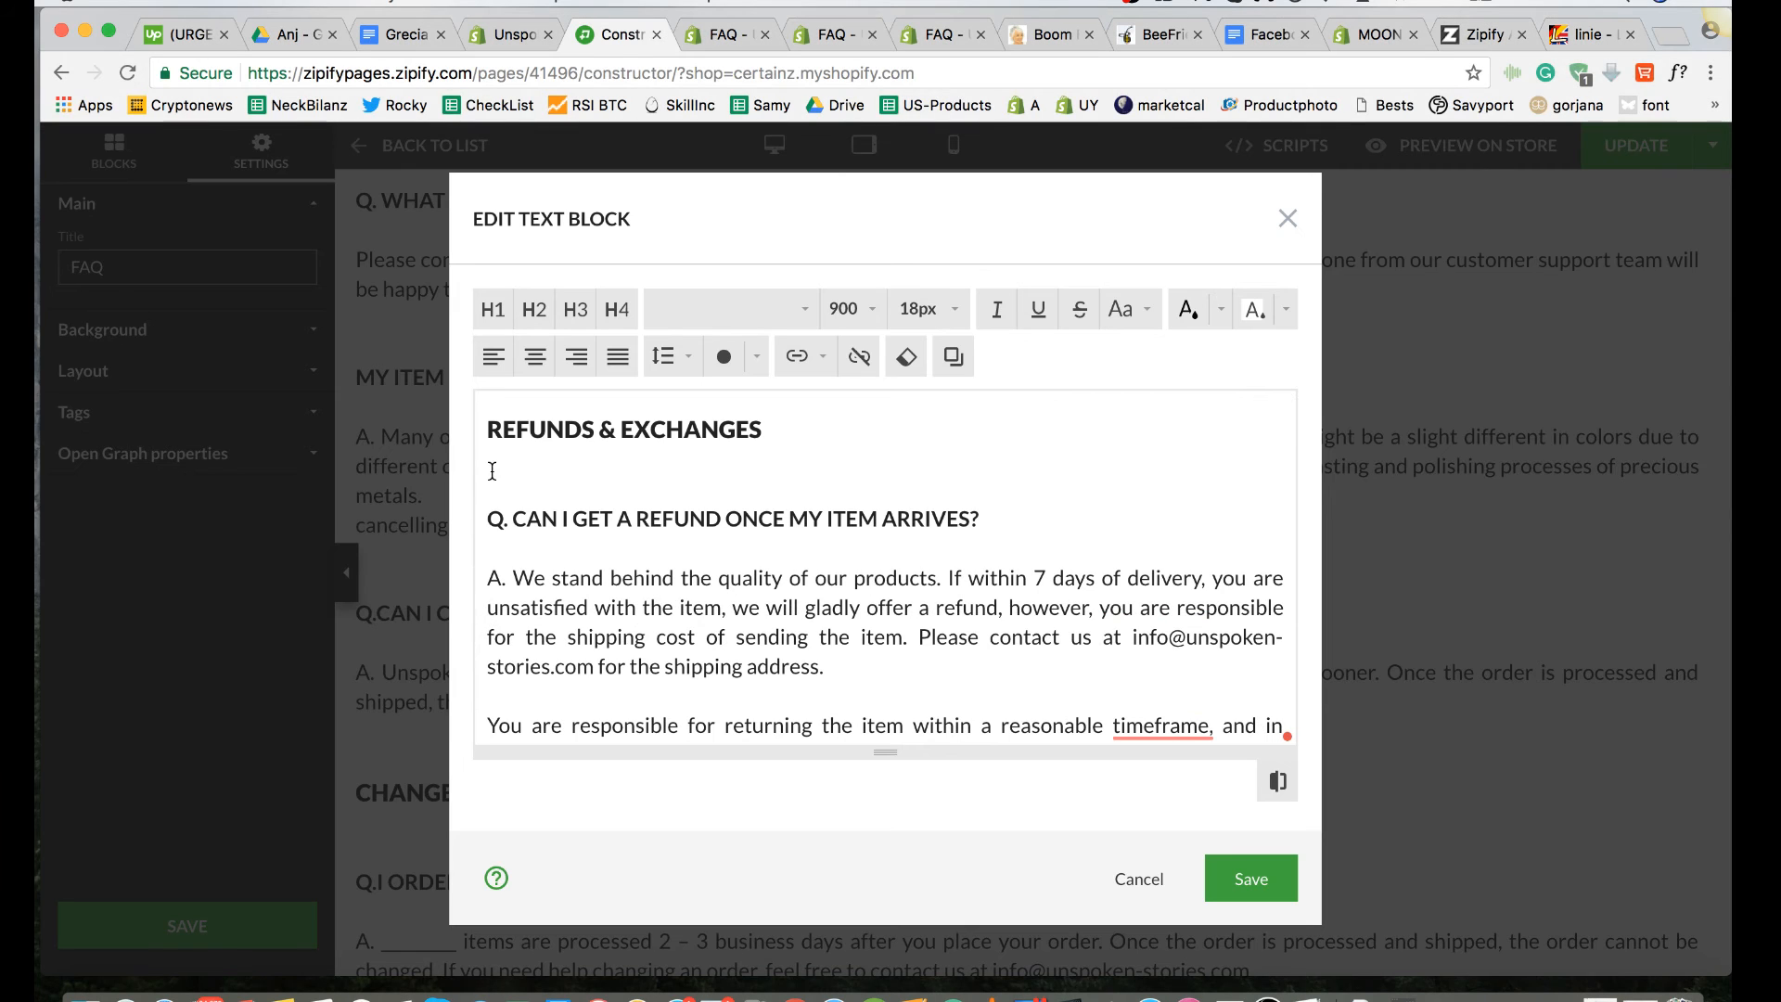
{"action": "left_click", "coordinate": [495, 477]}
{"action": "scroll", "coordinate": [494, 491], "scroll_direction": "down", "scroll_amount": 15}
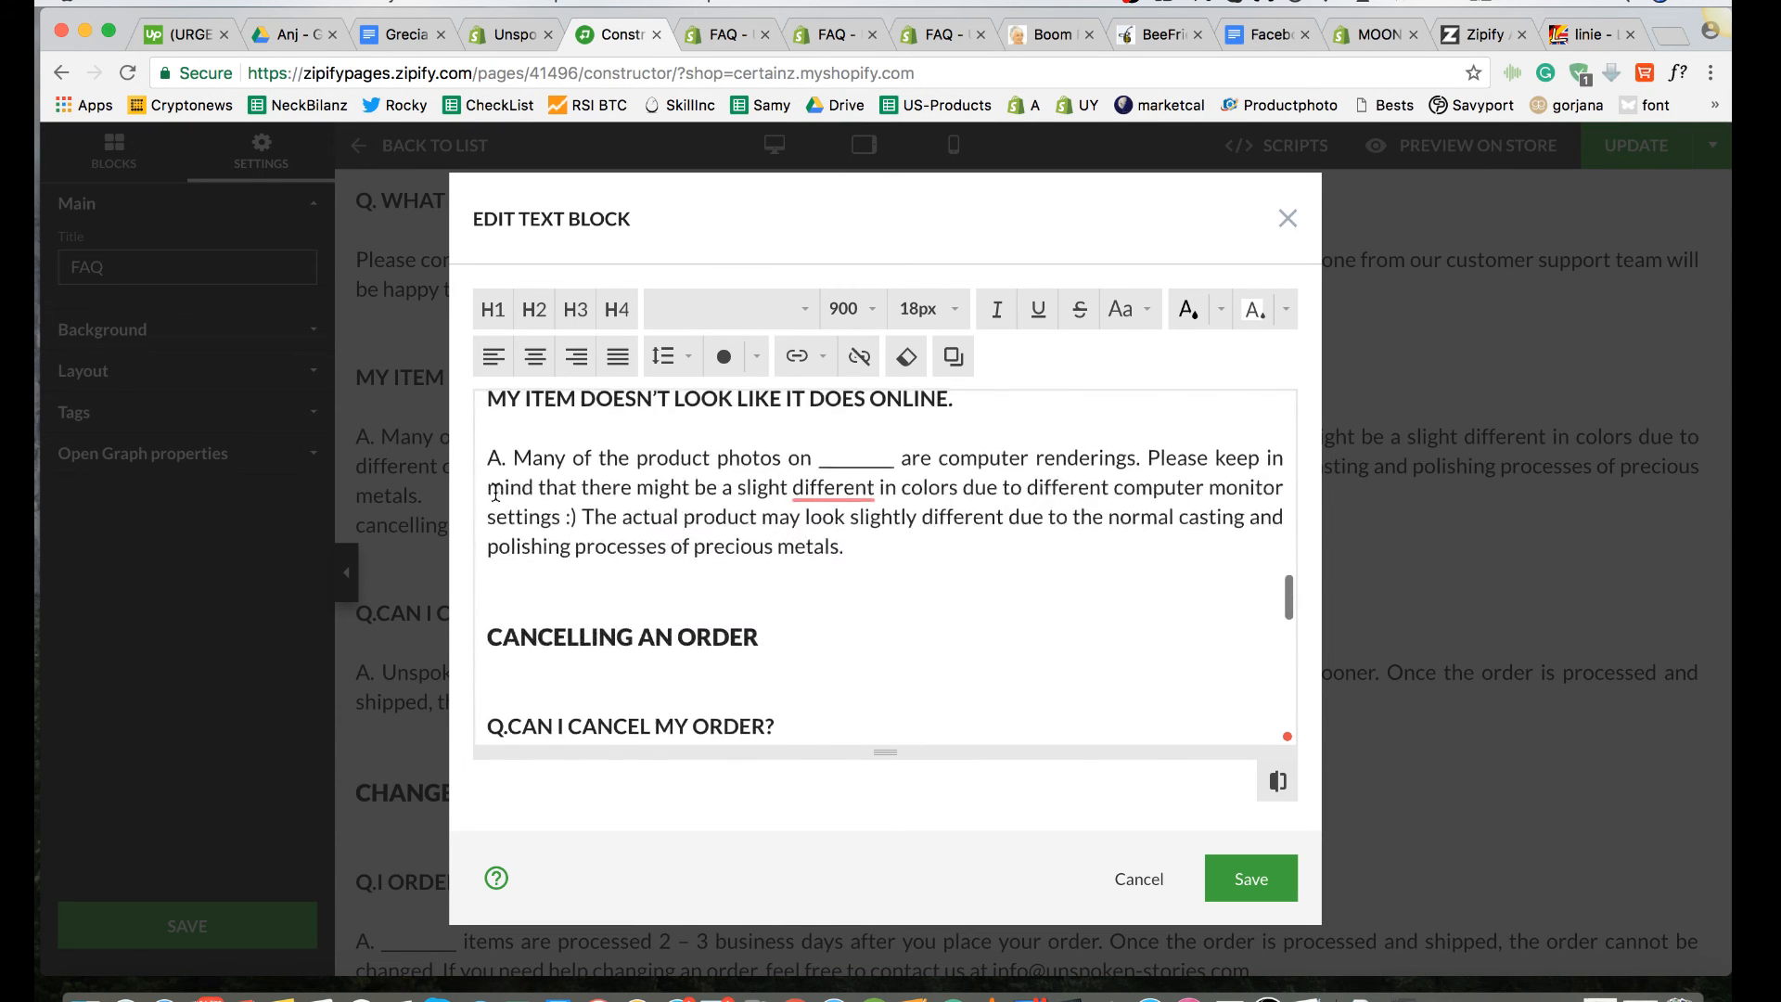
{"action": "scroll", "coordinate": [495, 491], "scroll_direction": "down", "scroll_amount": 3}
{"action": "scroll", "coordinate": [495, 492], "scroll_direction": "up", "scroll_amount": 3}
{"action": "scroll", "coordinate": [496, 491], "scroll_direction": "down", "scroll_amount": 5}
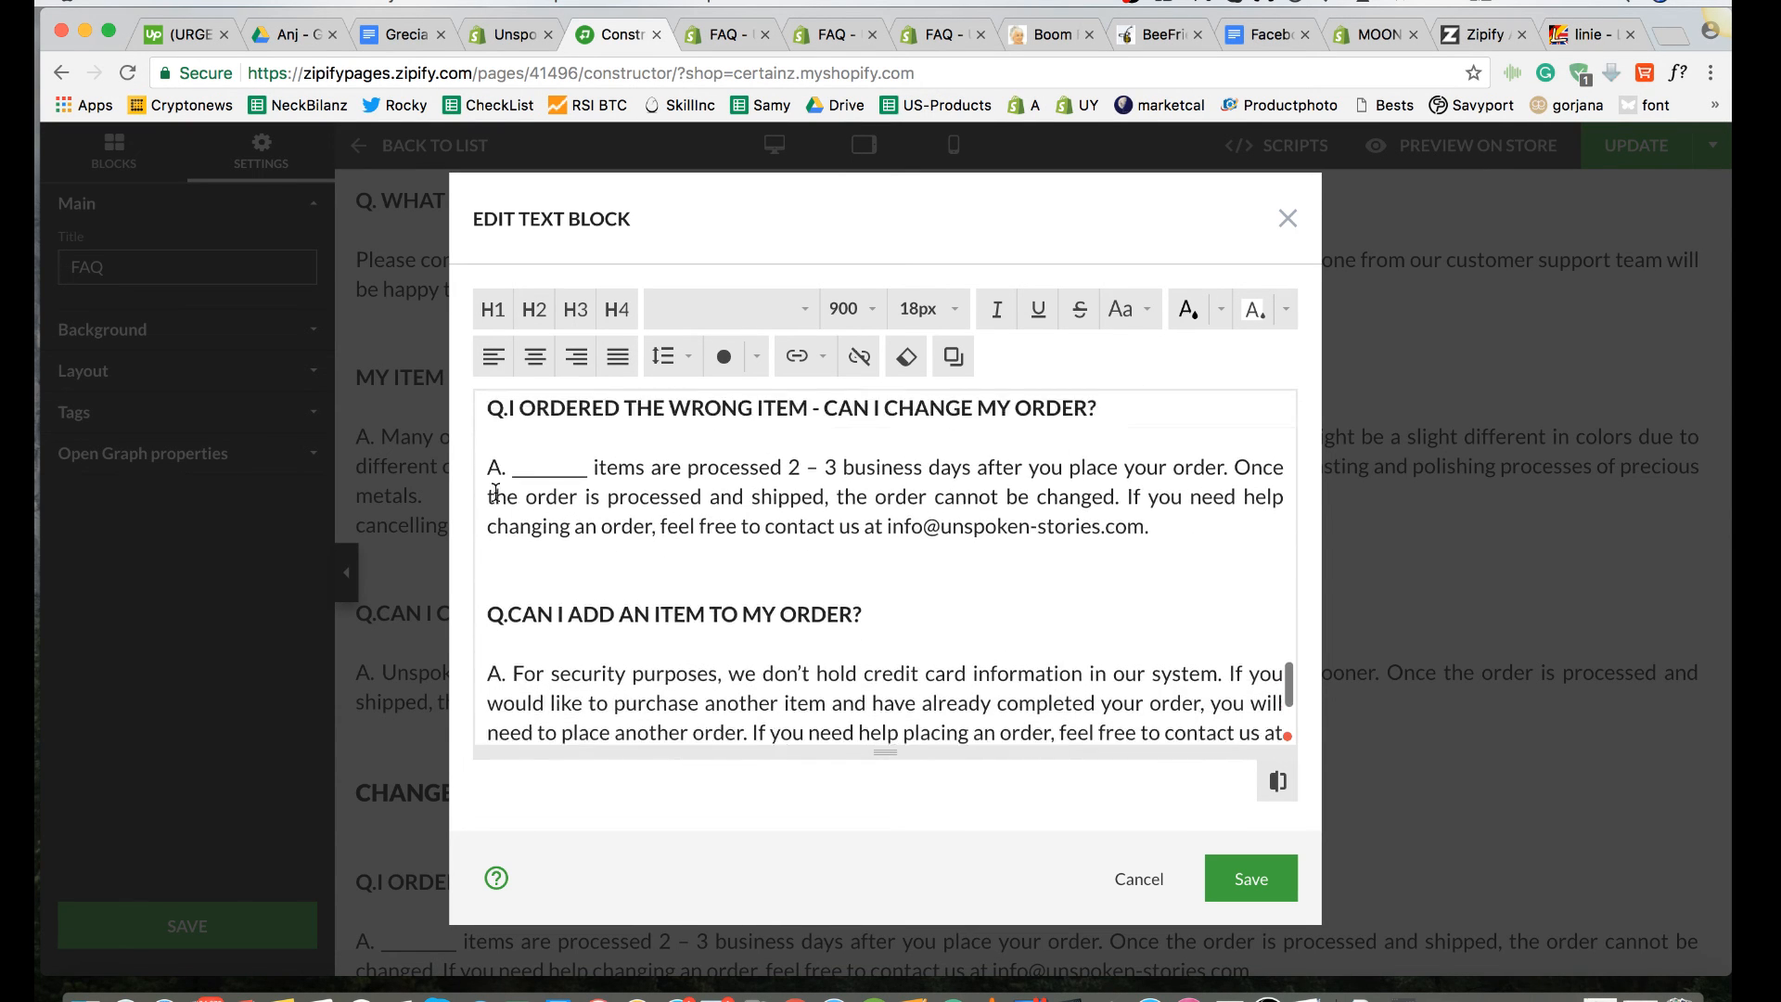
{"action": "scroll", "coordinate": [495, 491], "scroll_direction": "up", "scroll_amount": 2}
{"action": "scroll", "coordinate": [500, 501], "scroll_direction": "down", "scroll_amount": 5}
{"action": "scroll", "coordinate": [557, 528], "scroll_direction": "up", "scroll_amount": 2}
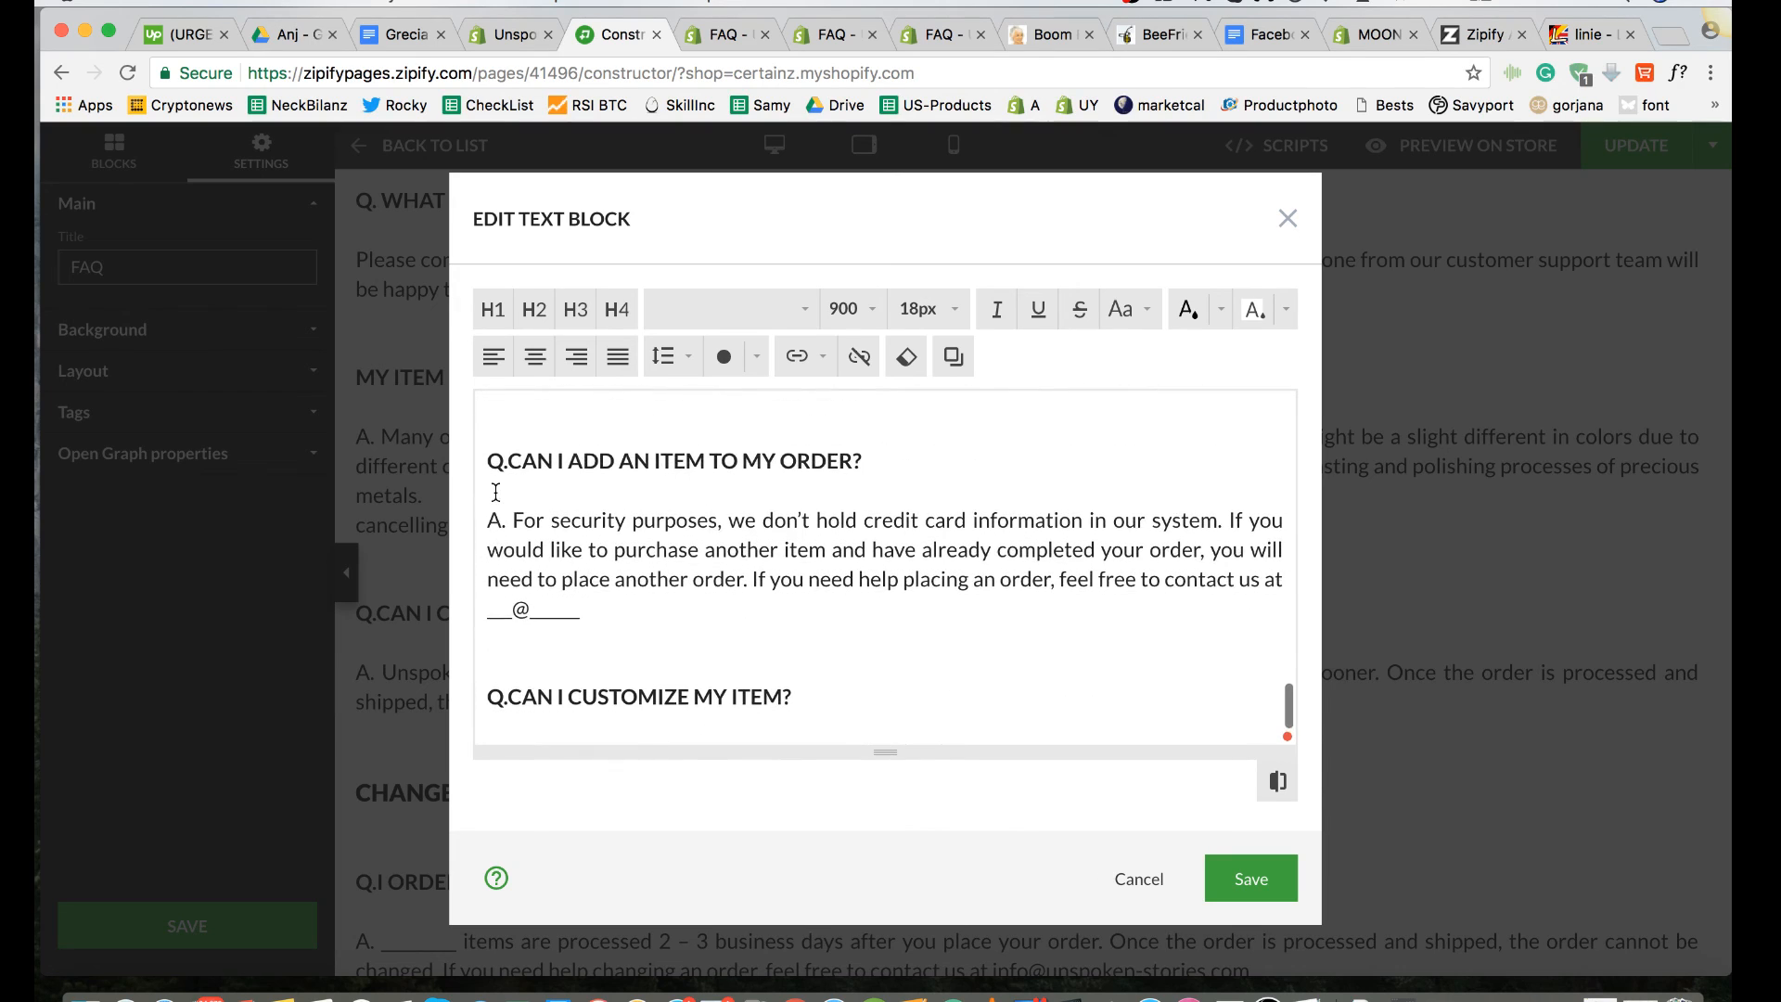
{"action": "scroll", "coordinate": [611, 555], "scroll_direction": "down", "scroll_amount": 3}
Step: Apply font weight 700 to the "CAN I CUSTOMIZE MY ITEM?" question
{"action": "left_click_drag", "start_coordinate": [807, 638], "coordinate": [642, 638]}
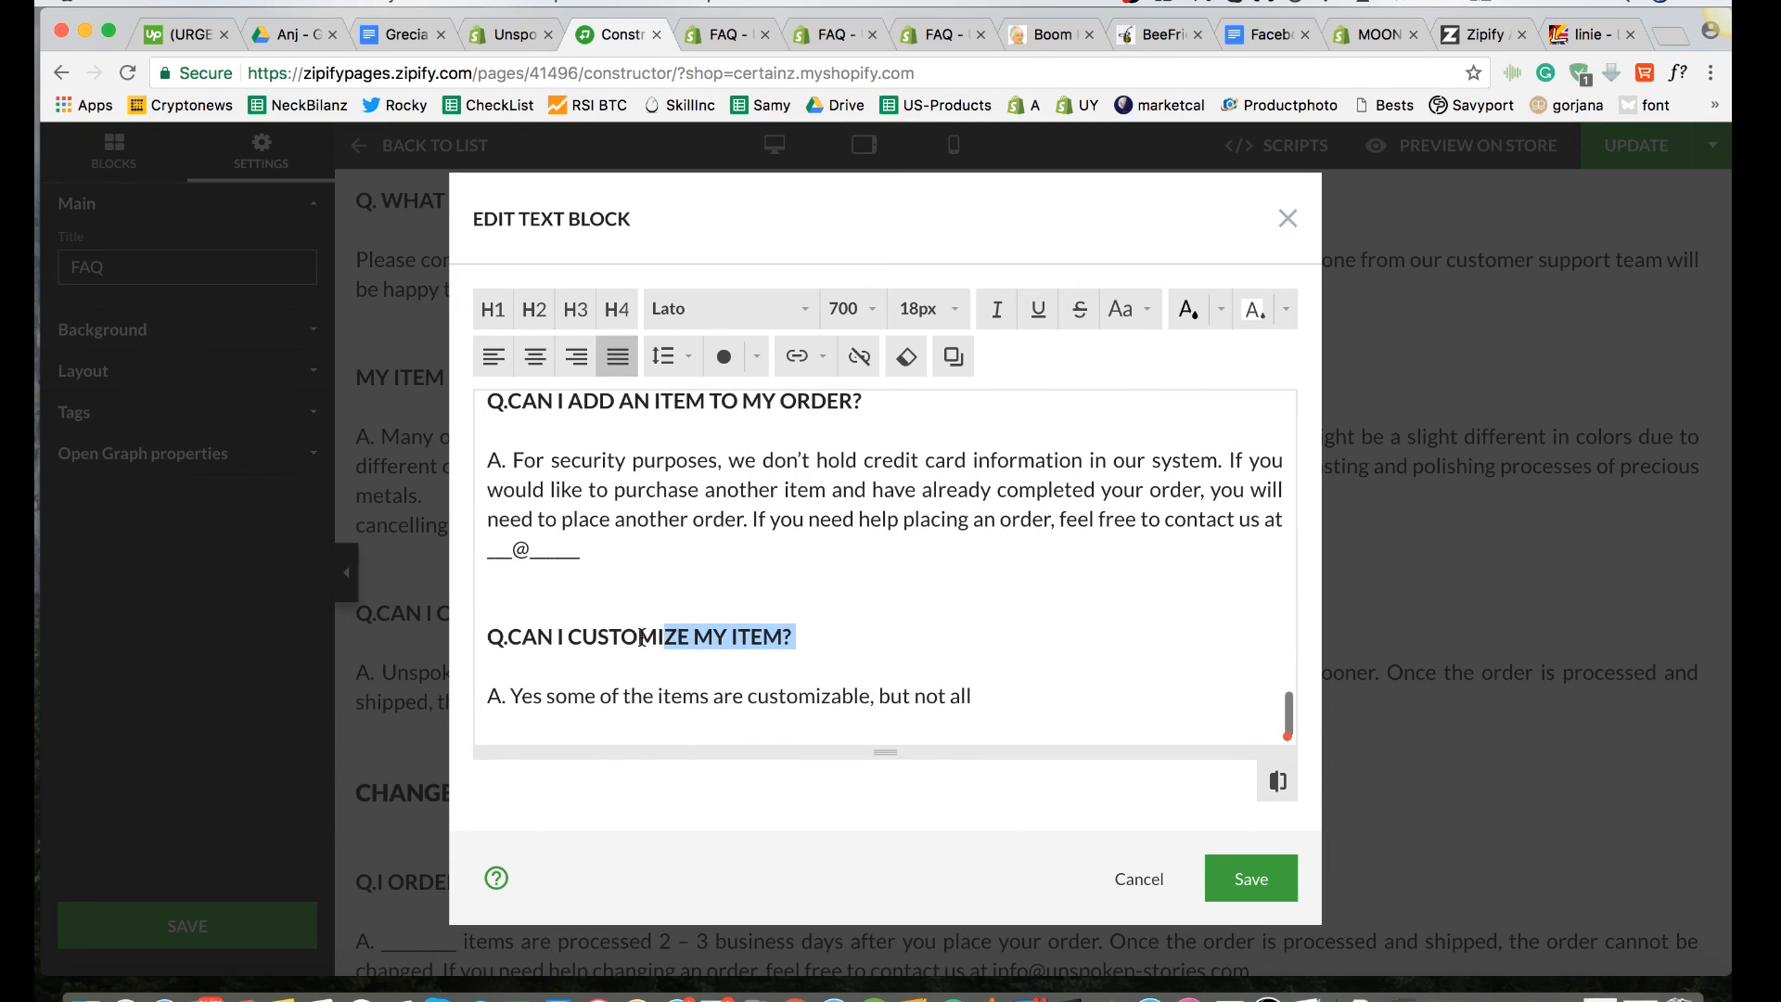
{"action": "left_click", "coordinate": [870, 310]}
{"action": "left_click", "coordinate": [863, 444]}
{"action": "left_click", "coordinate": [894, 604]}
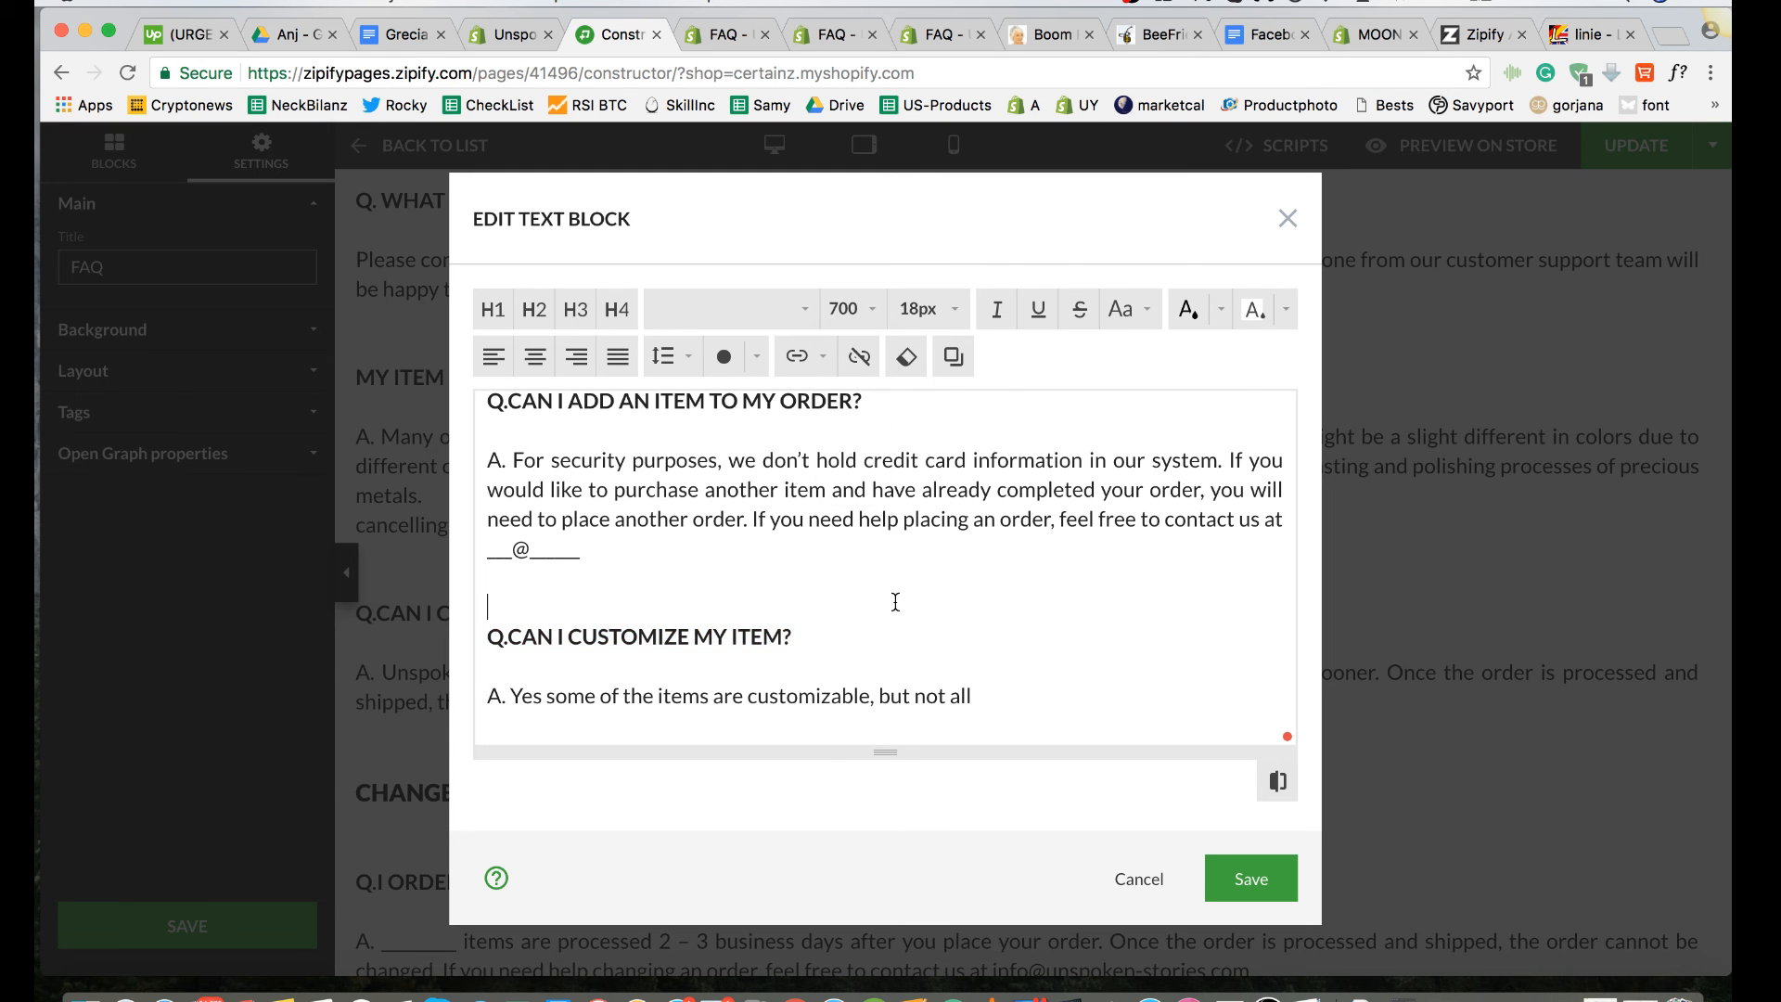
Step: Apply the 18px font size to the "CAN I GET A REFUND ONCE MY ITEM ARRIVES?" question under Refunds & Exchanges
{"action": "scroll", "coordinate": [895, 604], "scroll_direction": "up", "scroll_amount": 10}
{"action": "scroll", "coordinate": [895, 603], "scroll_direction": "down", "scroll_amount": 20}
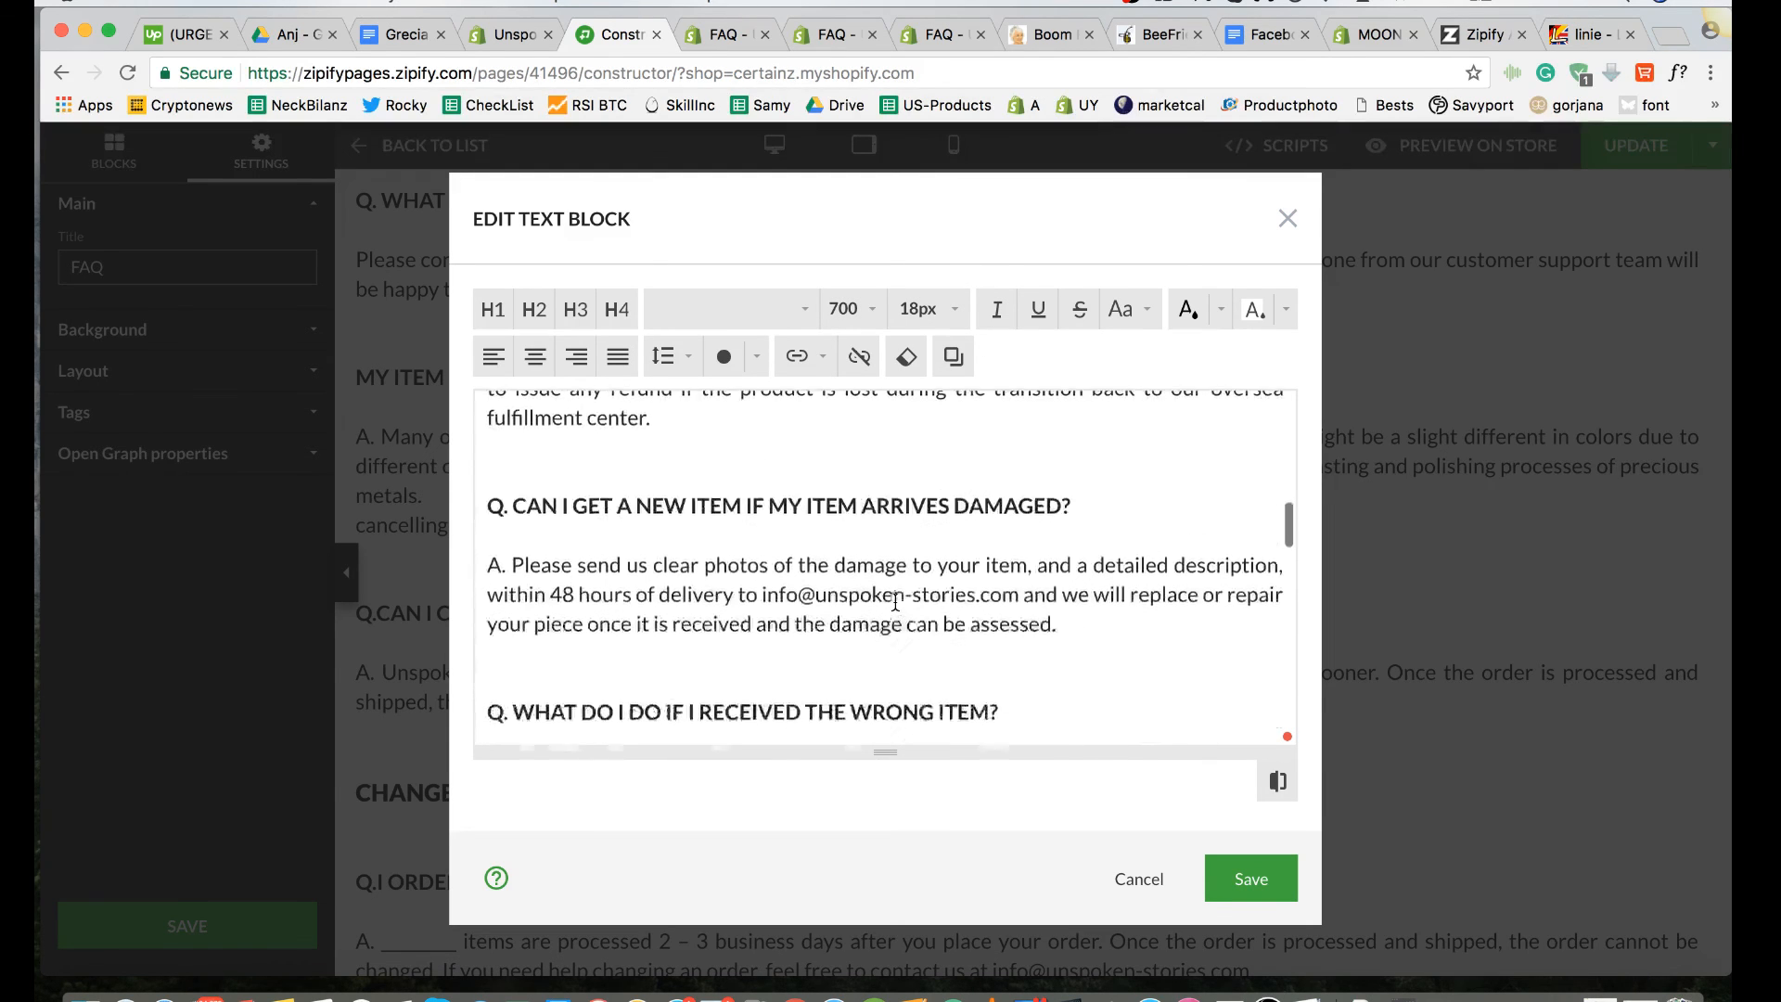
{"action": "scroll", "coordinate": [895, 602], "scroll_direction": "up", "scroll_amount": 15}
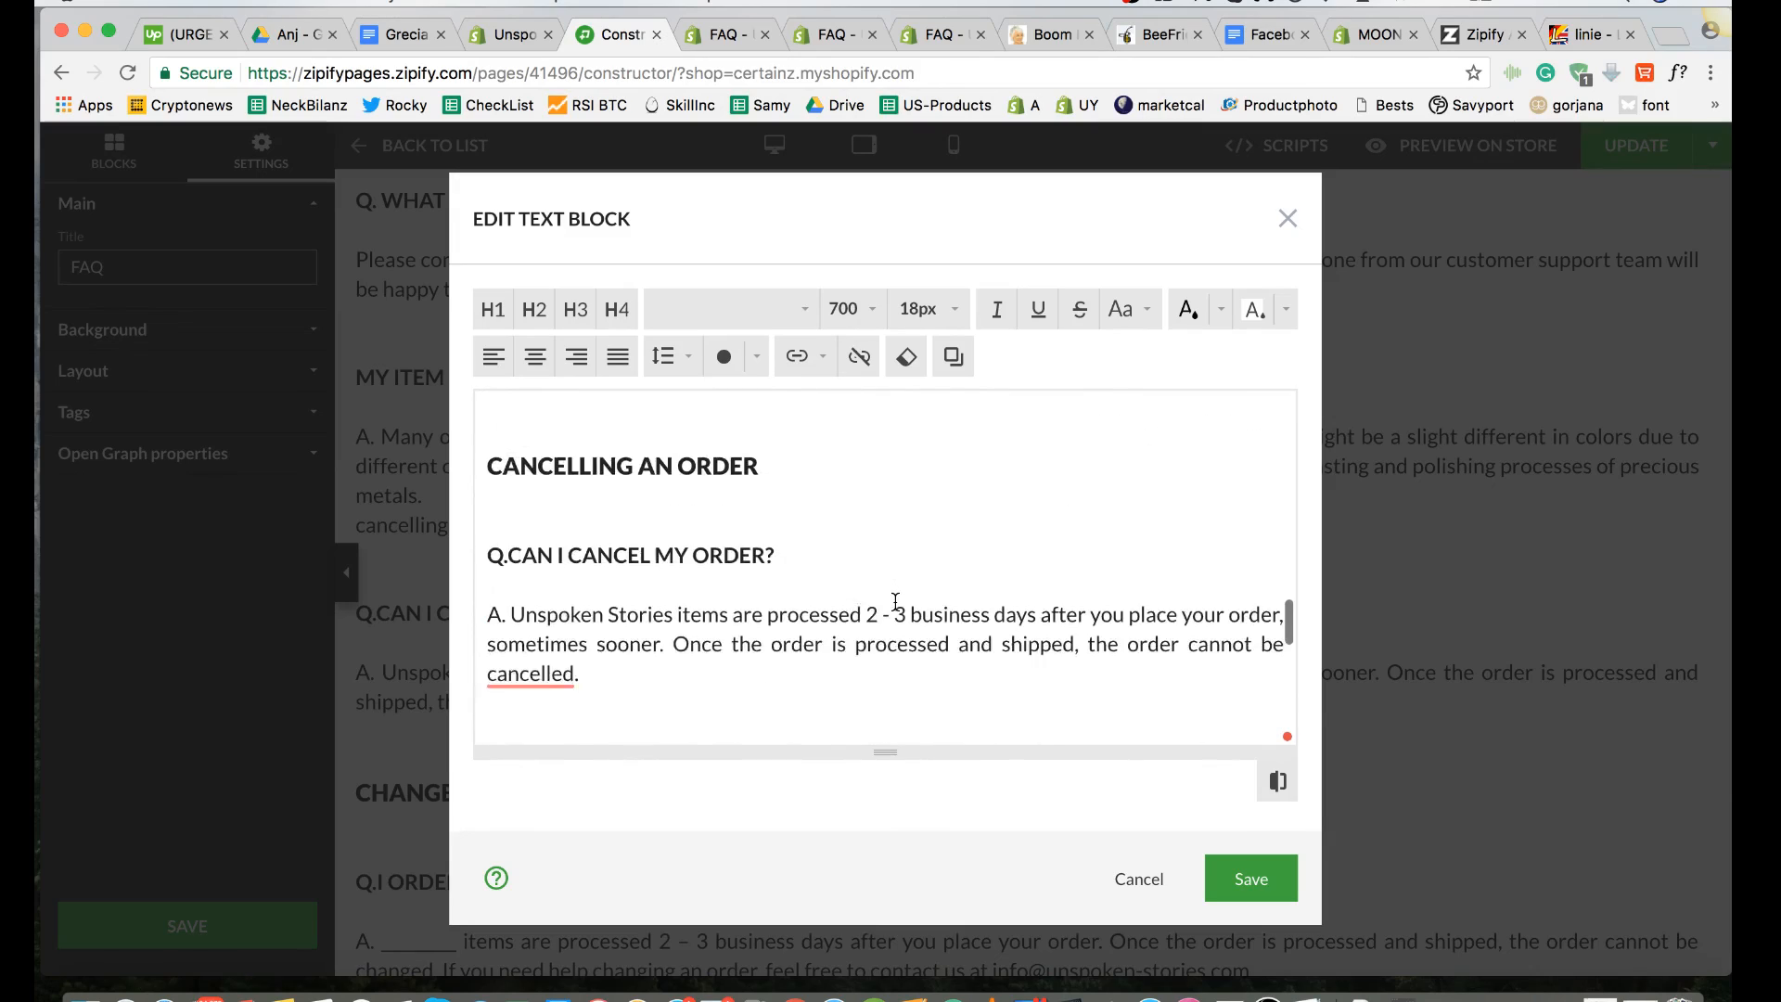
{"action": "scroll", "coordinate": [895, 602], "scroll_direction": "up", "scroll_amount": 15}
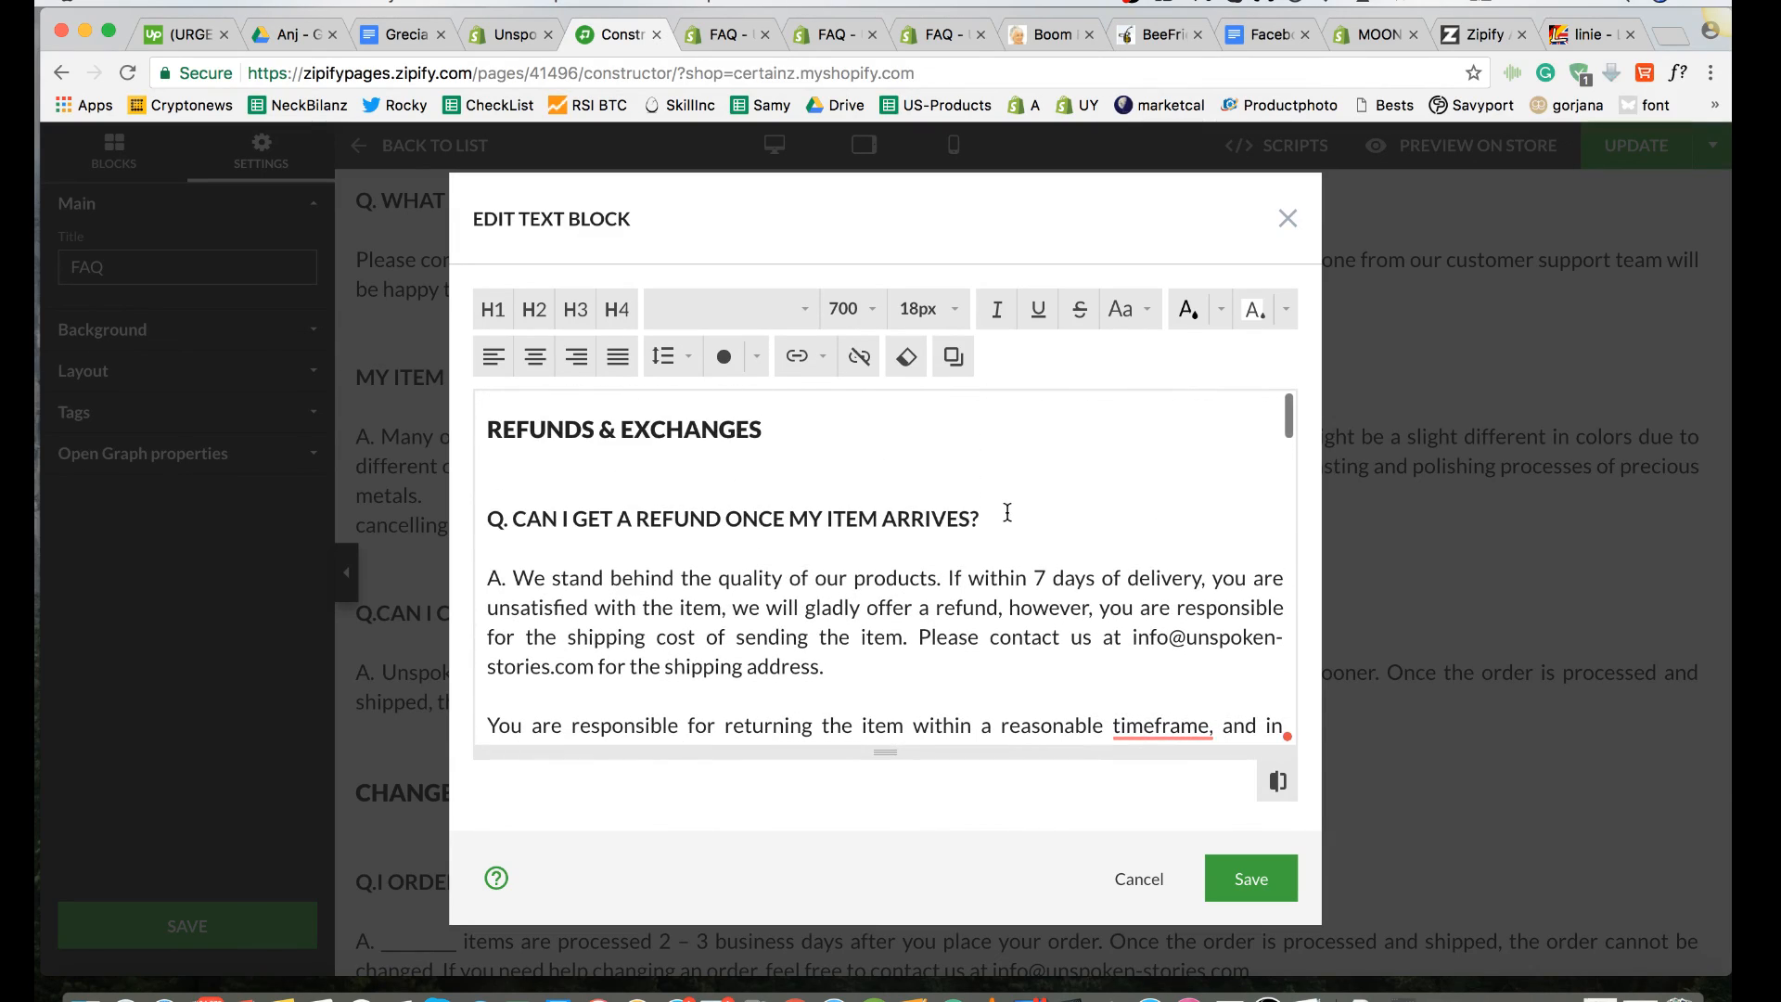
{"action": "left_click_drag", "start_coordinate": [1007, 513], "coordinate": [432, 519]}
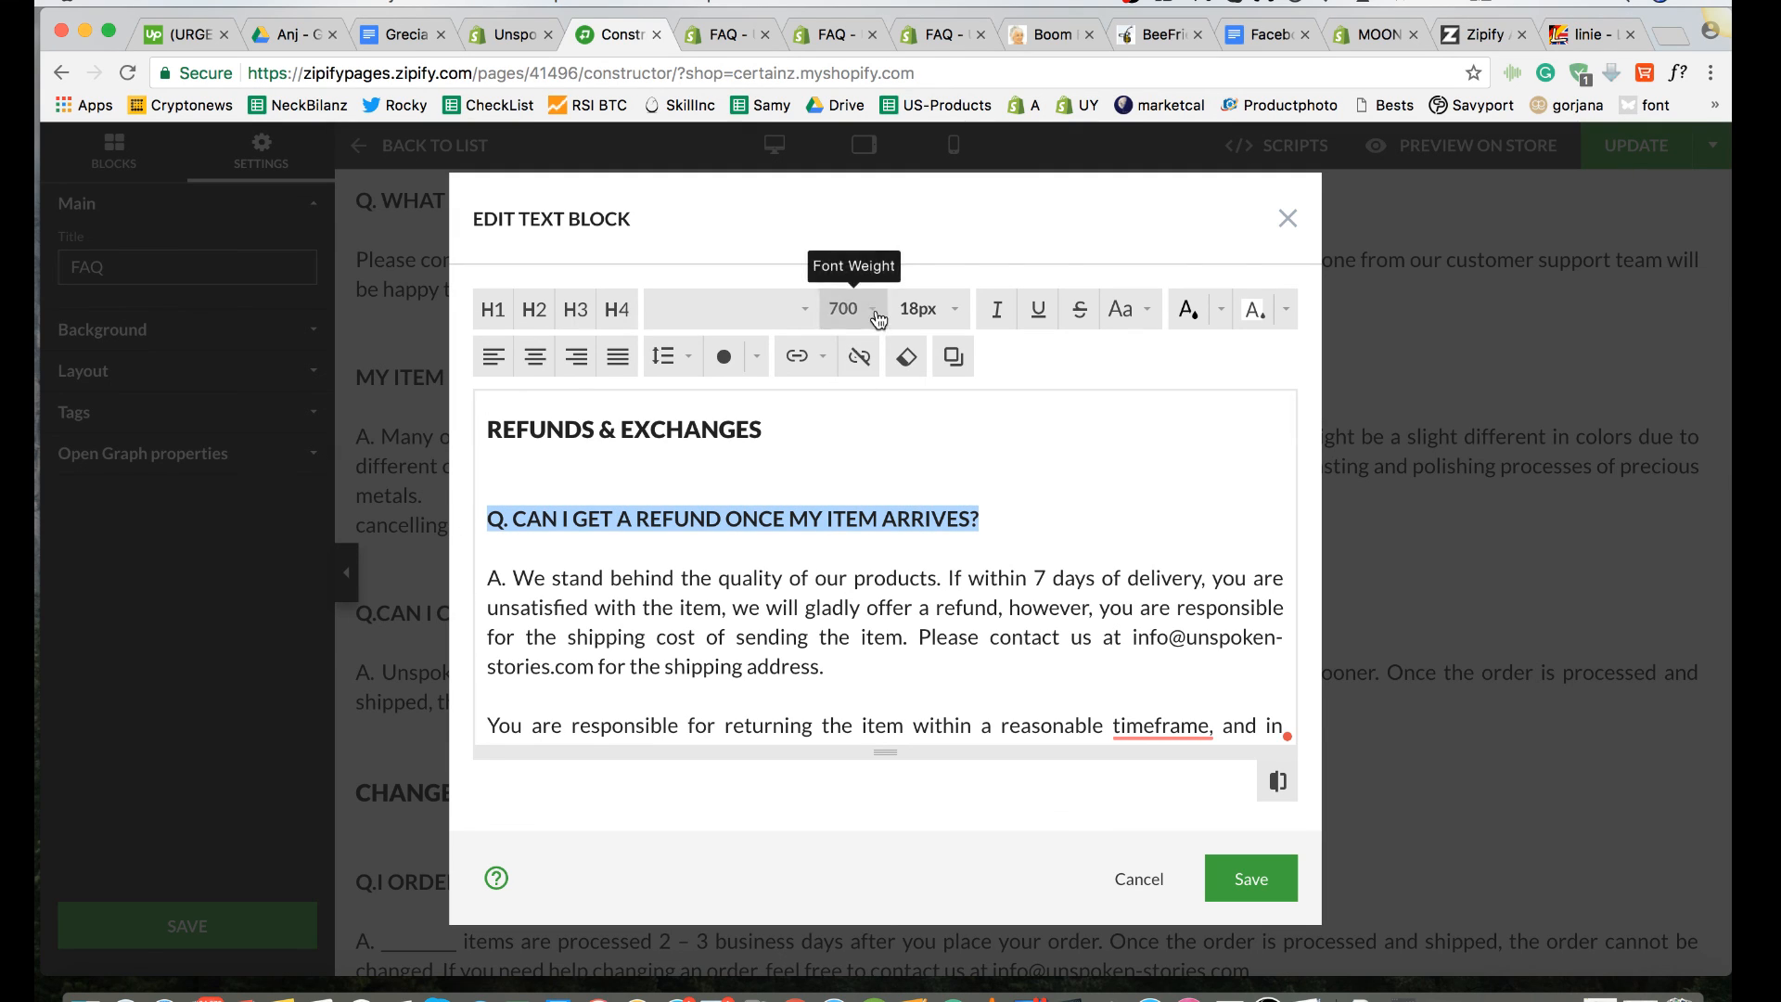
{"action": "left_click", "coordinate": [948, 316]}
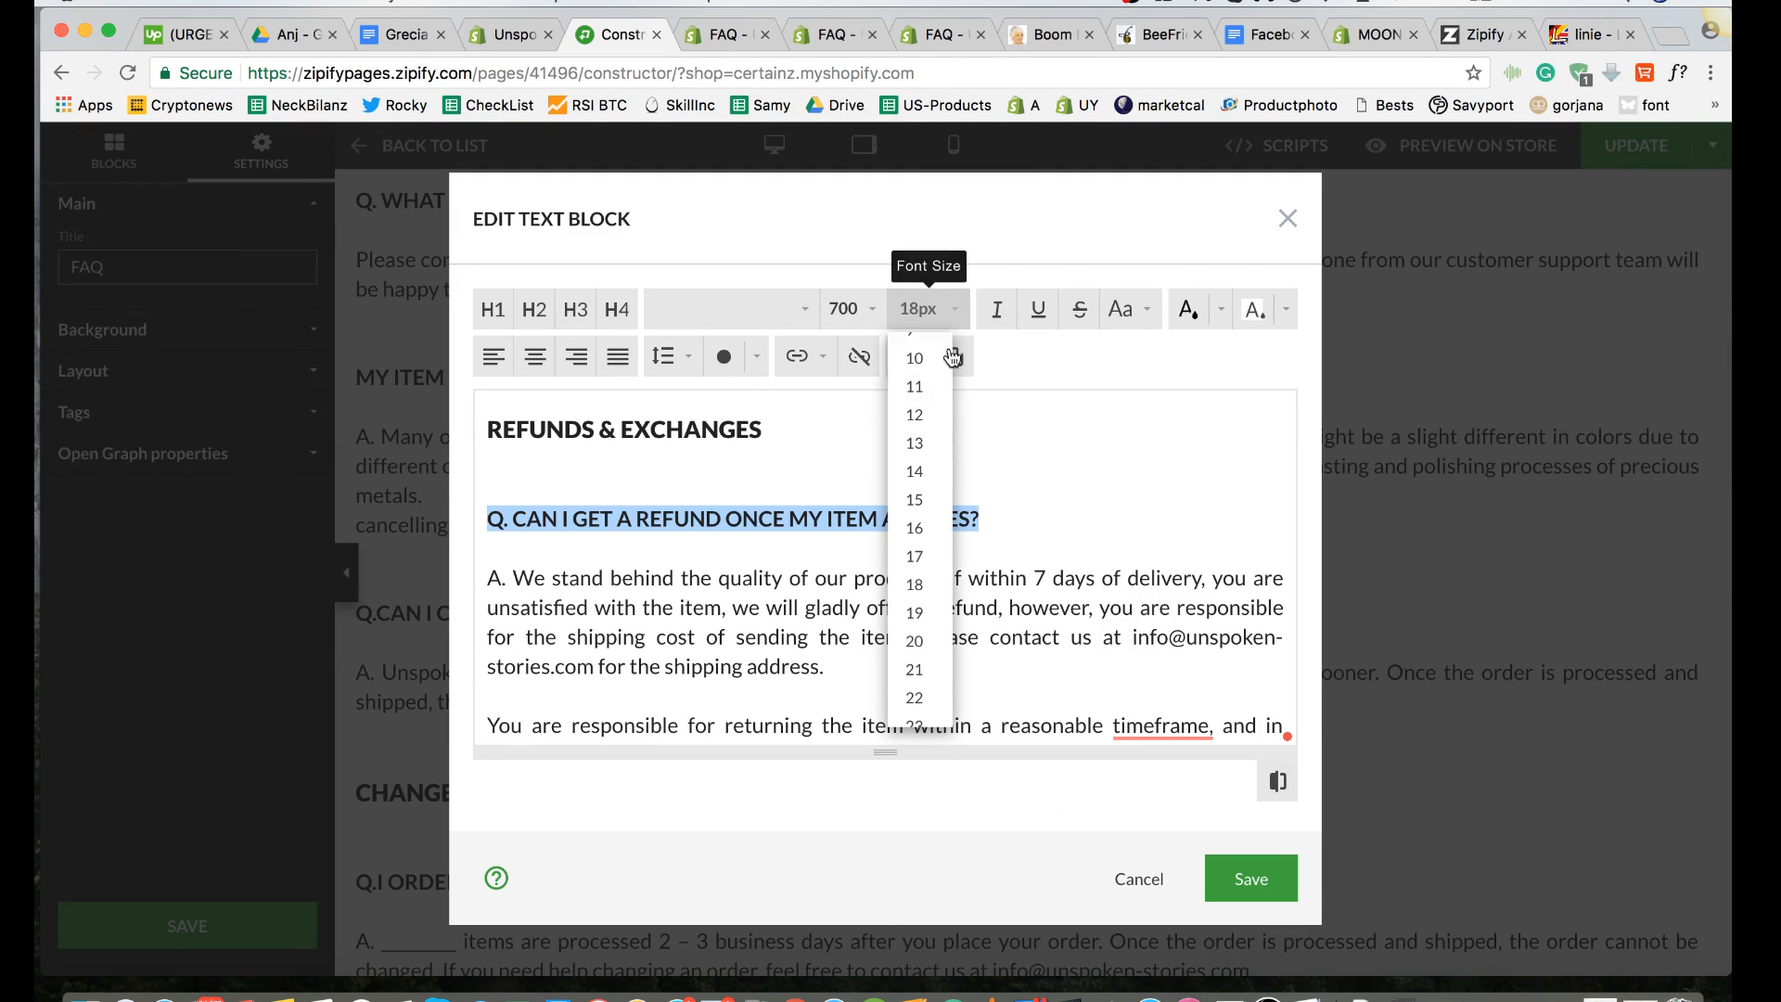
{"action": "left_click", "coordinate": [917, 587]}
{"action": "left_click", "coordinate": [1028, 527]}
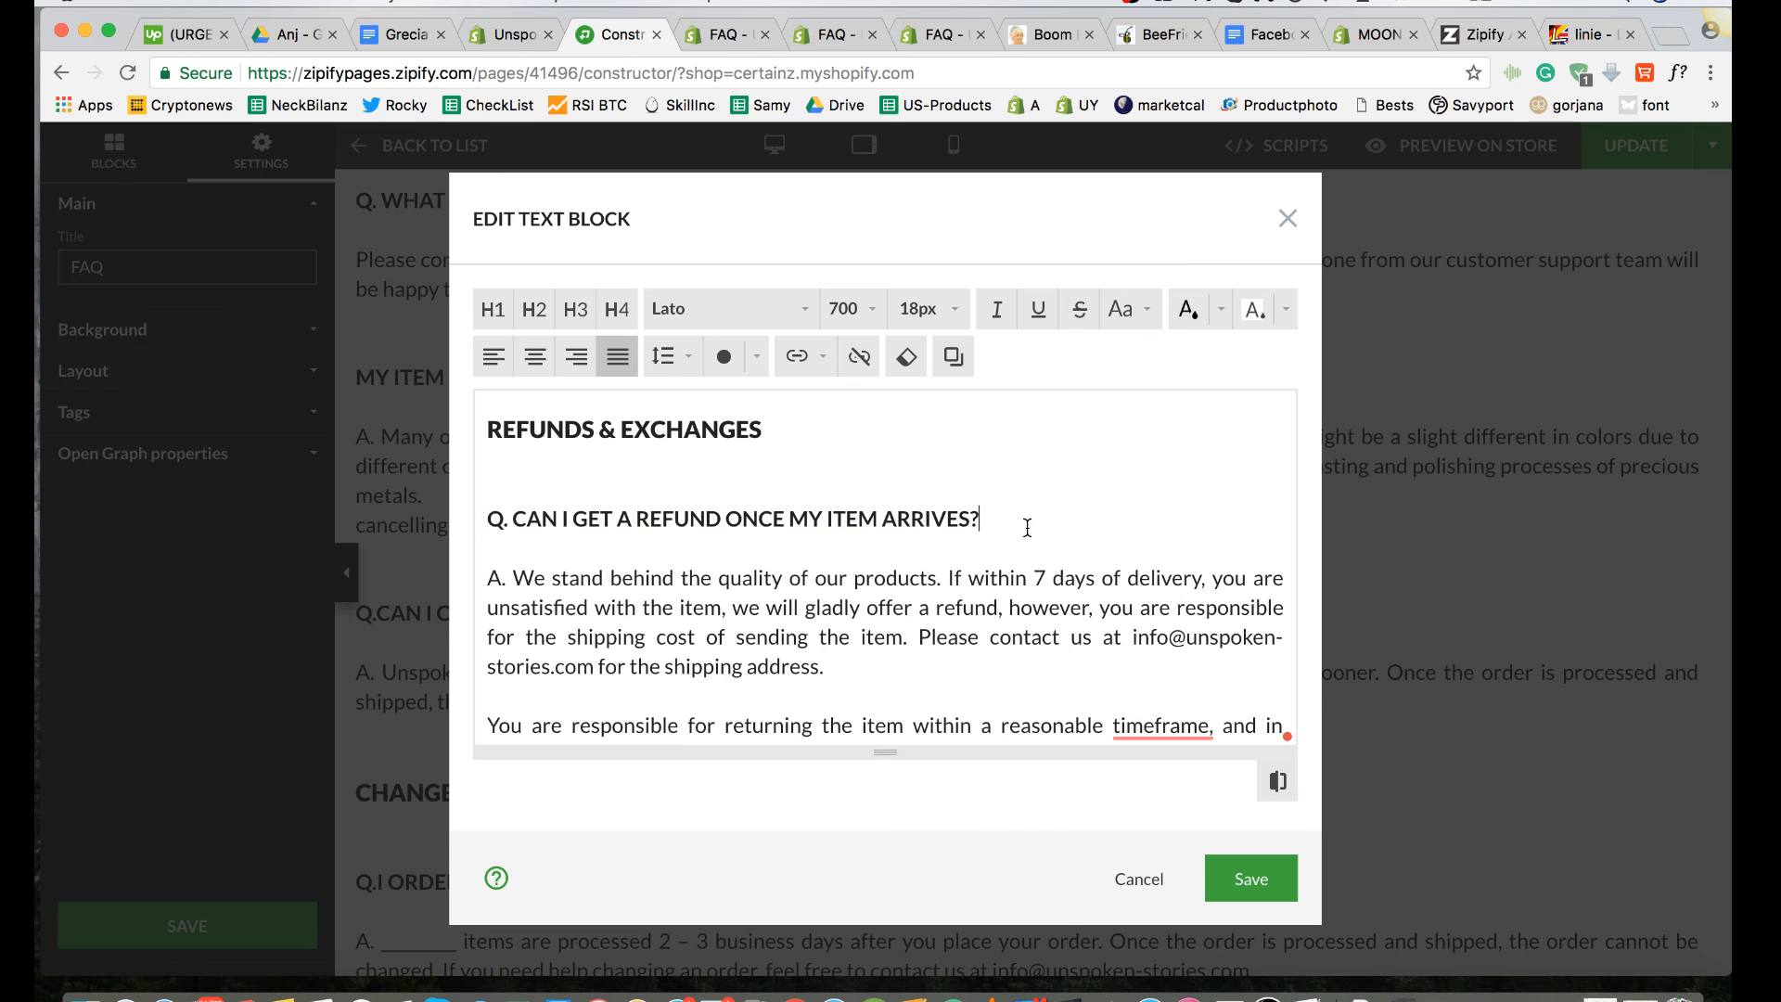
Step: Save the edited text block and check the Cancelling an Order and Change or Update an Order sections on the page canvas
{"action": "scroll", "coordinate": [1028, 526], "scroll_direction": "down", "scroll_amount": 15}
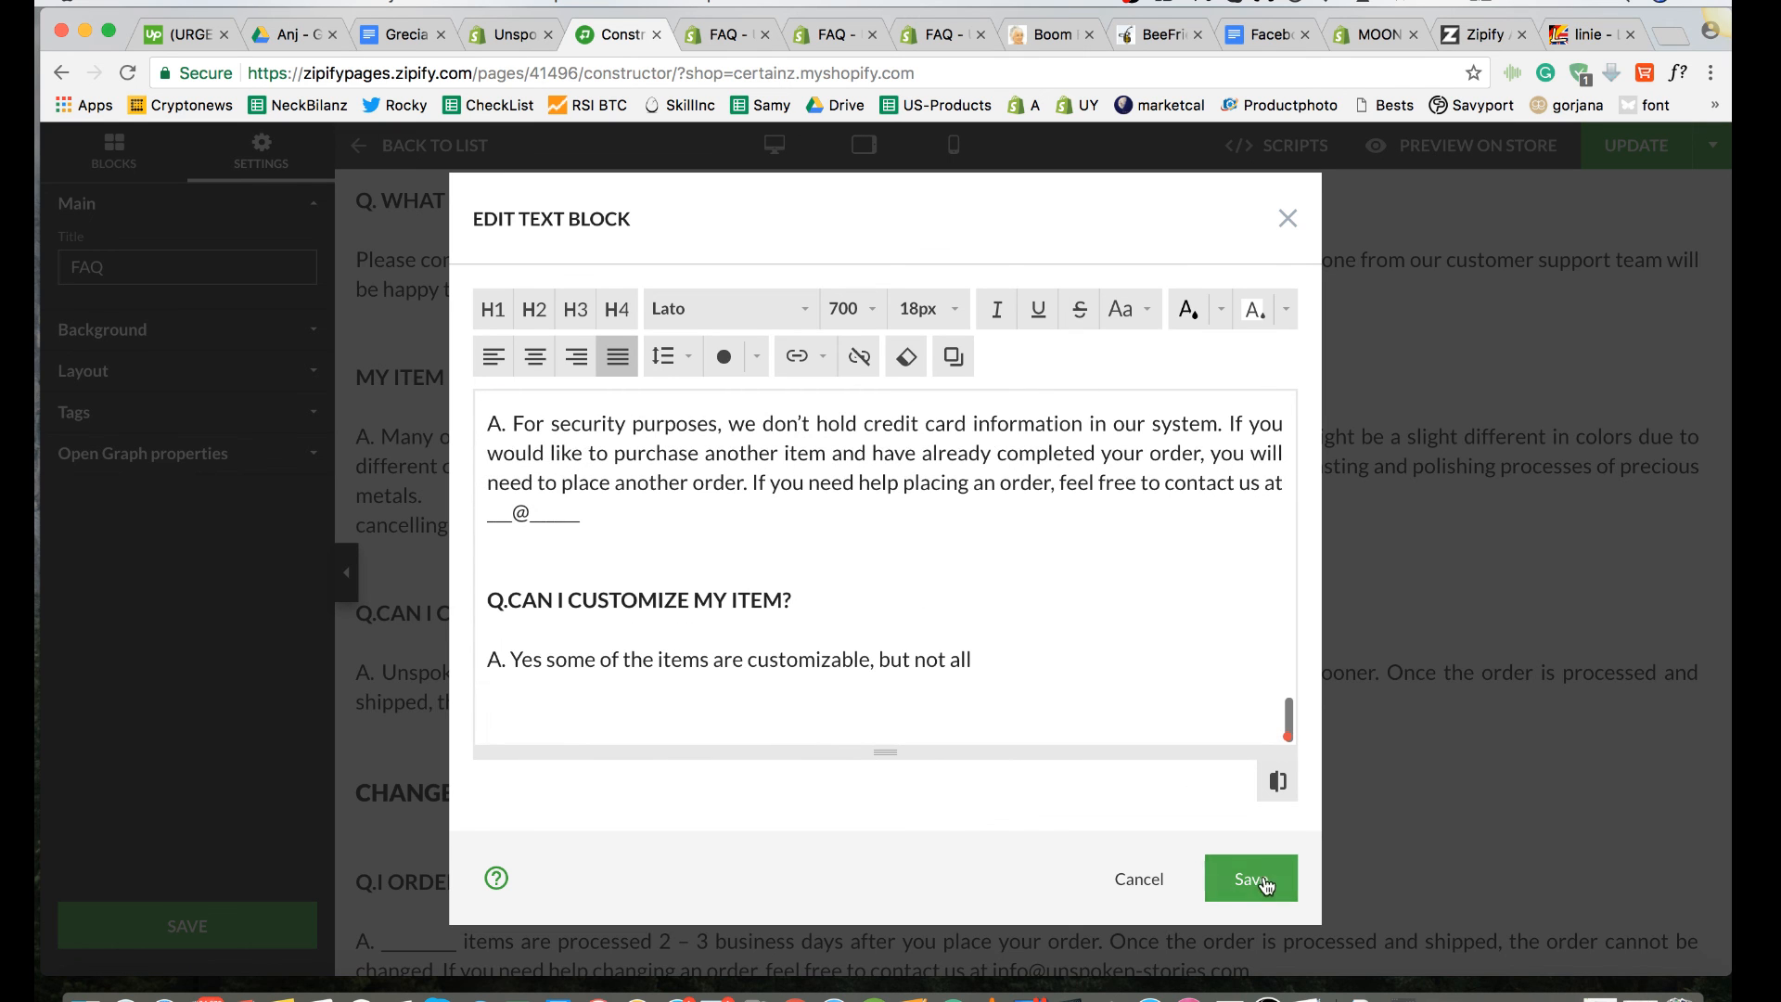
{"action": "left_click", "coordinate": [1262, 882]}
{"action": "scroll", "coordinate": [1002, 702], "scroll_direction": "down", "scroll_amount": 5}
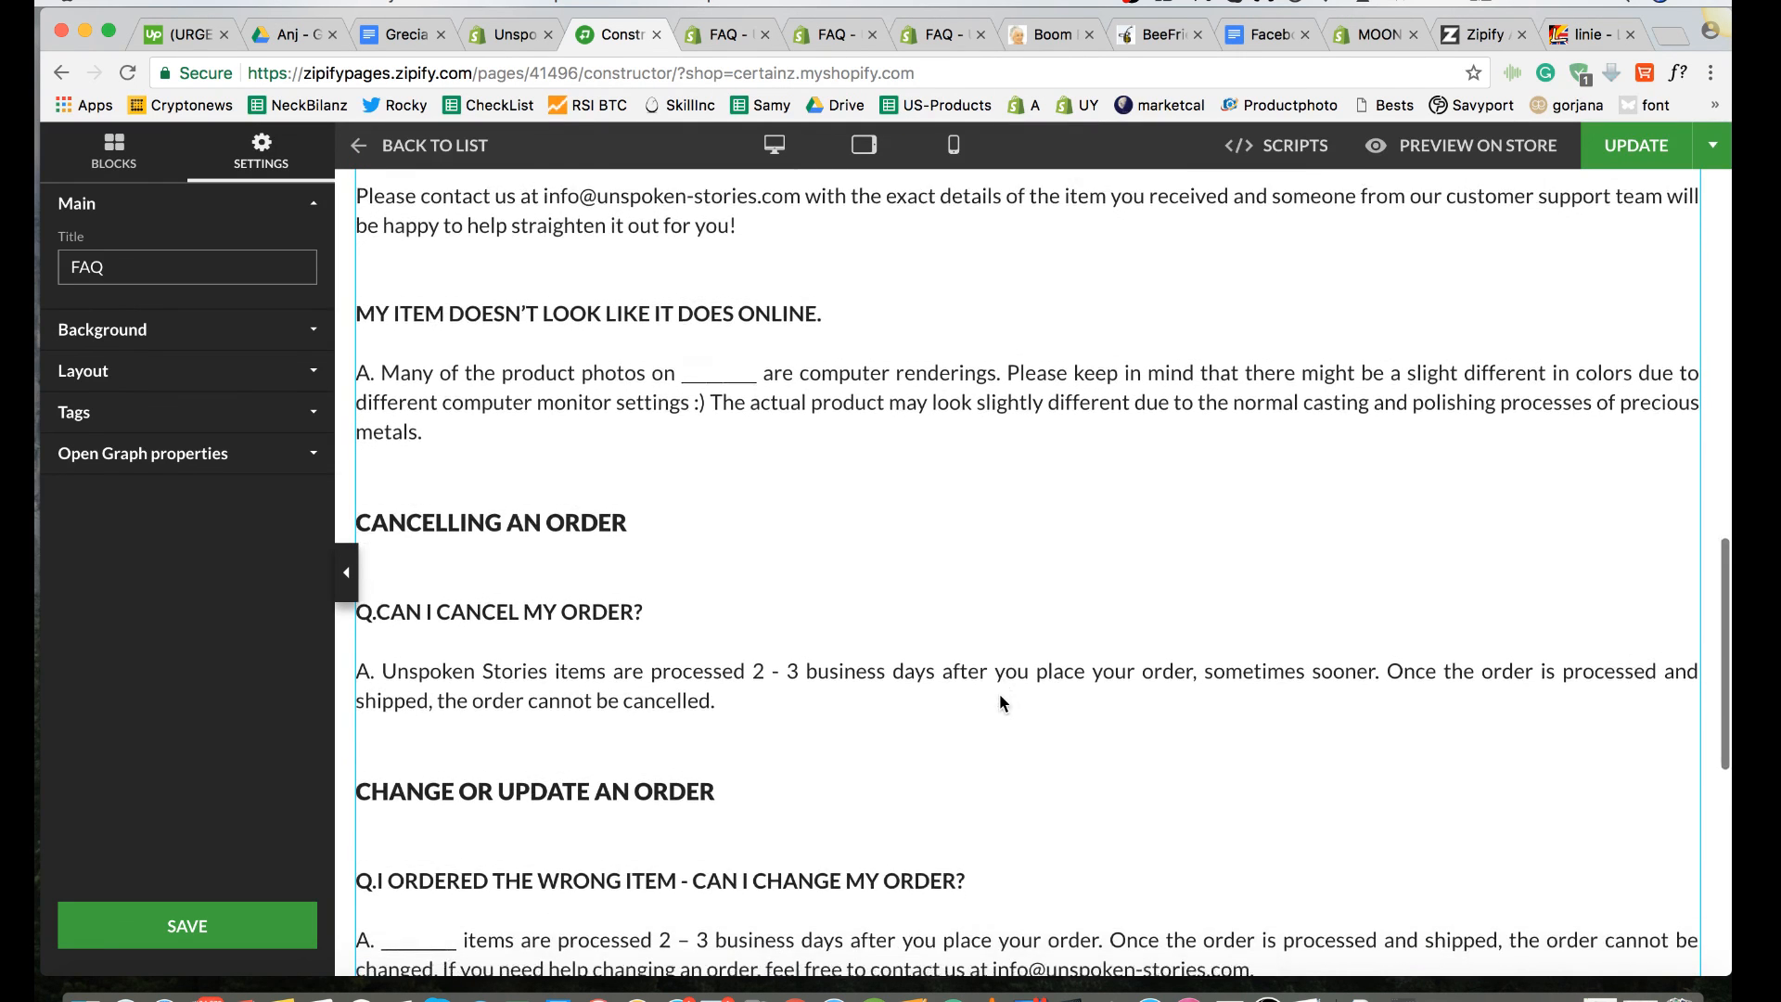
{"action": "scroll", "coordinate": [1002, 702], "scroll_direction": "down", "scroll_amount": 2}
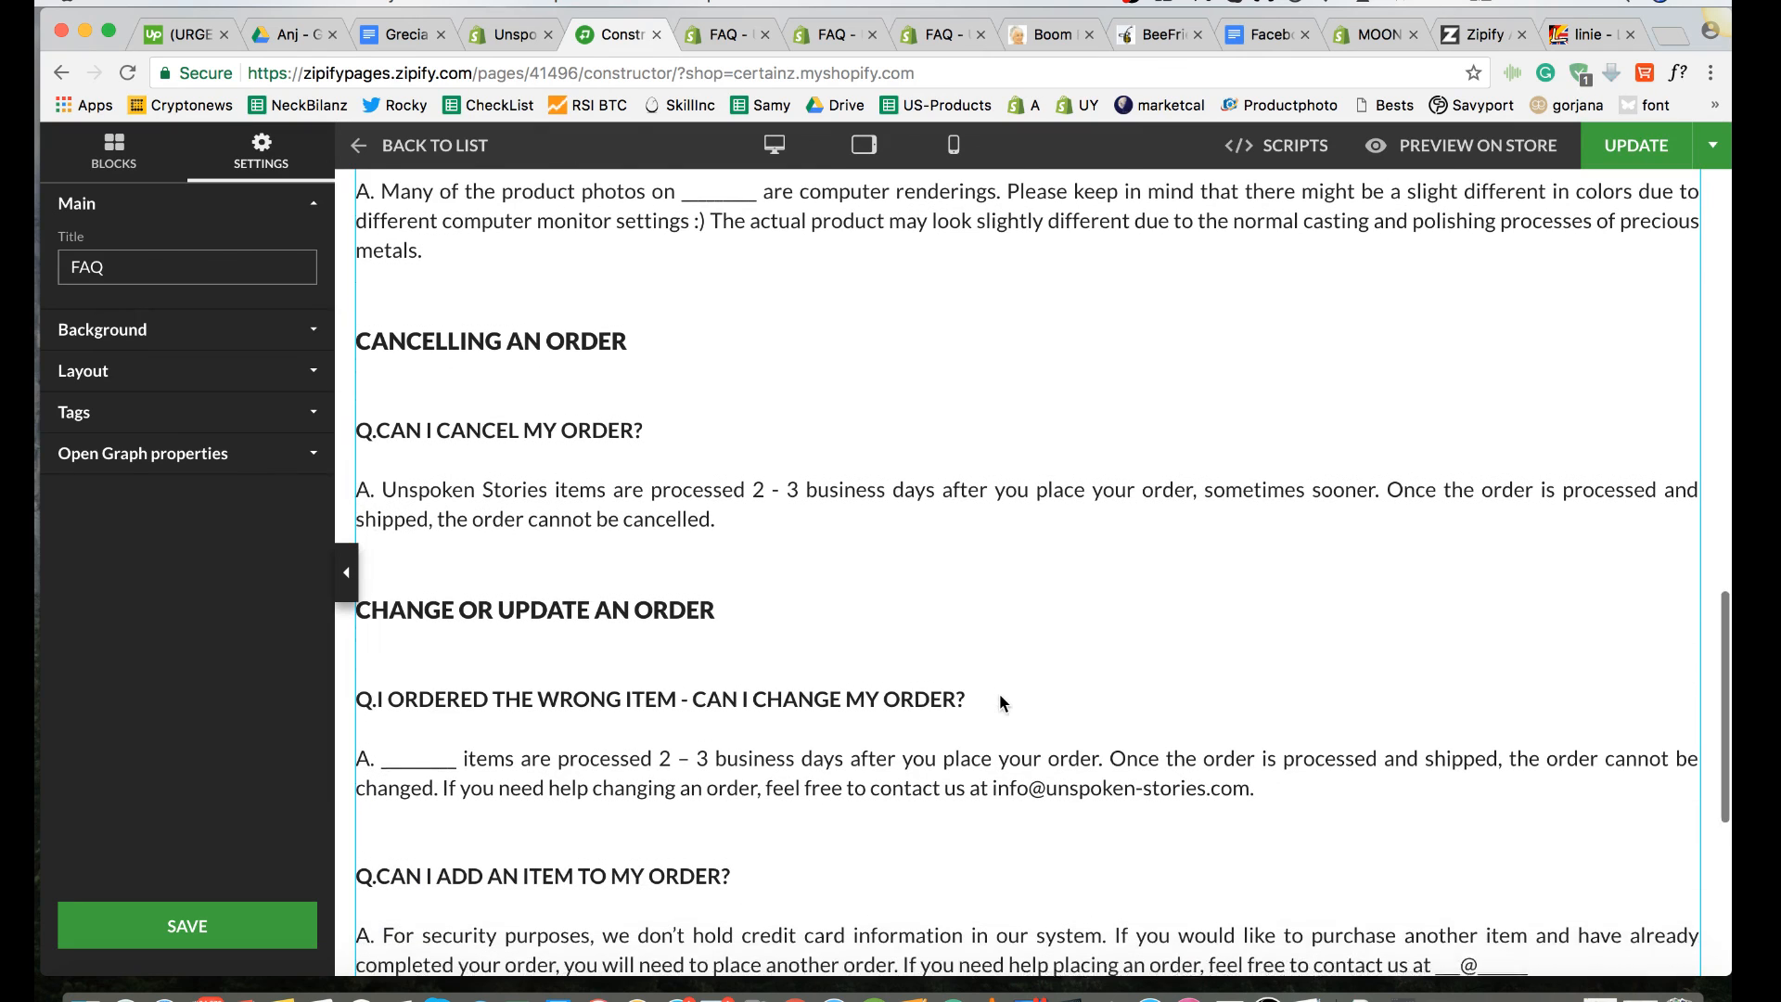
{"action": "scroll", "coordinate": [1002, 702], "scroll_direction": "up", "scroll_amount": 4}
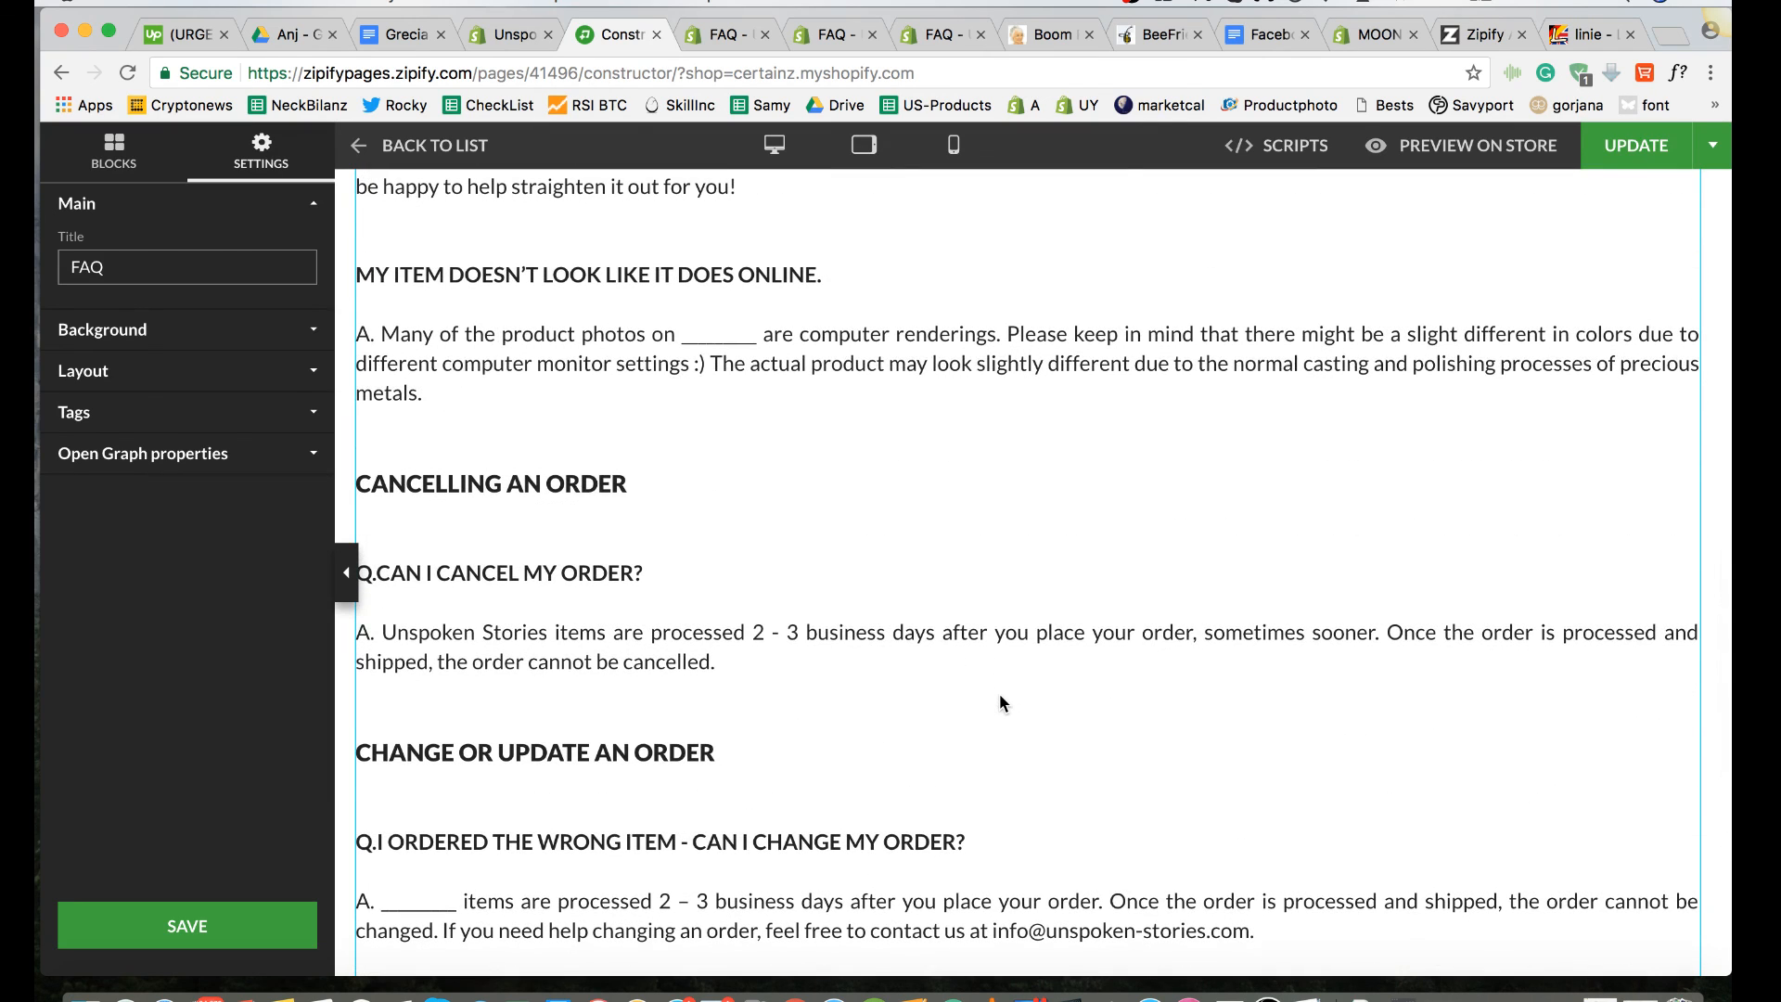